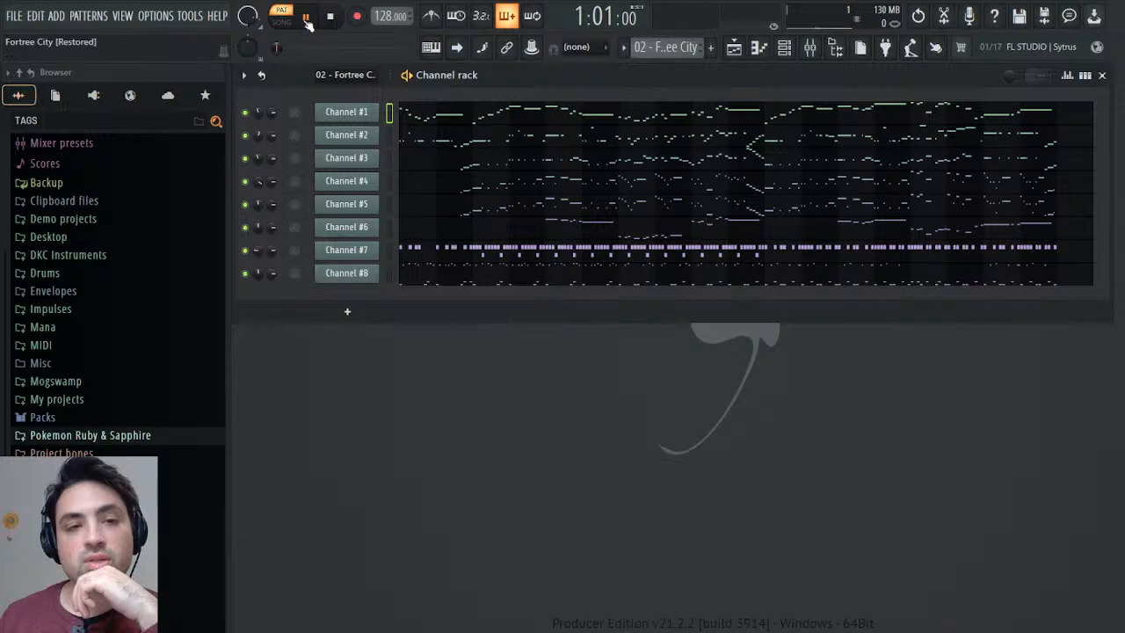
Listen to the full 02 - Fortree City pattern and stop playback near its end.
click(307, 17)
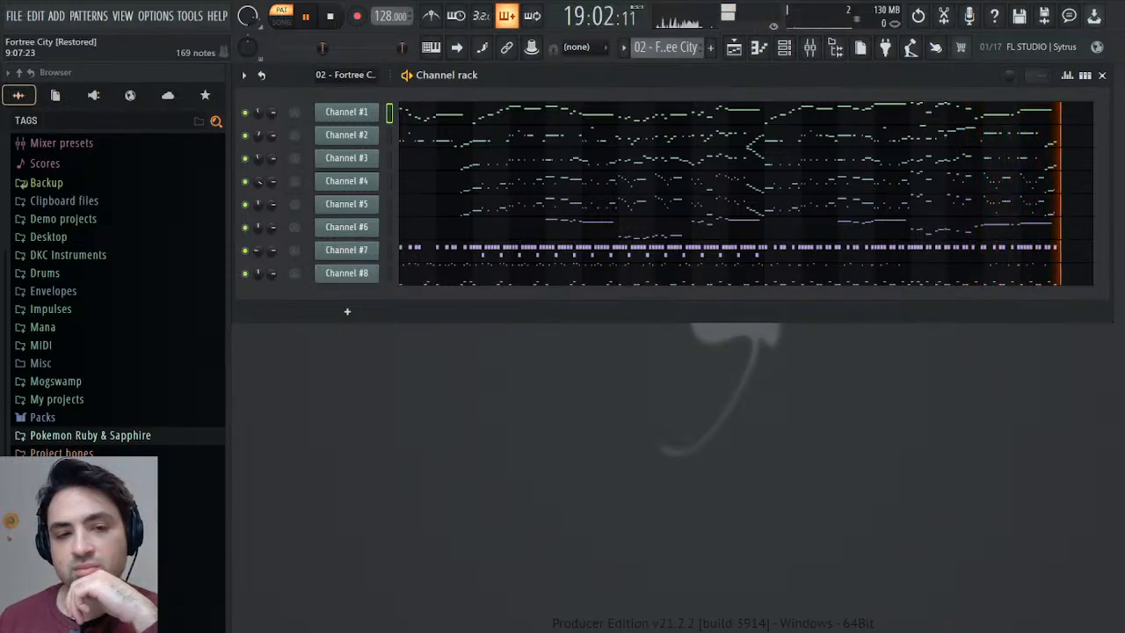
click(334, 16)
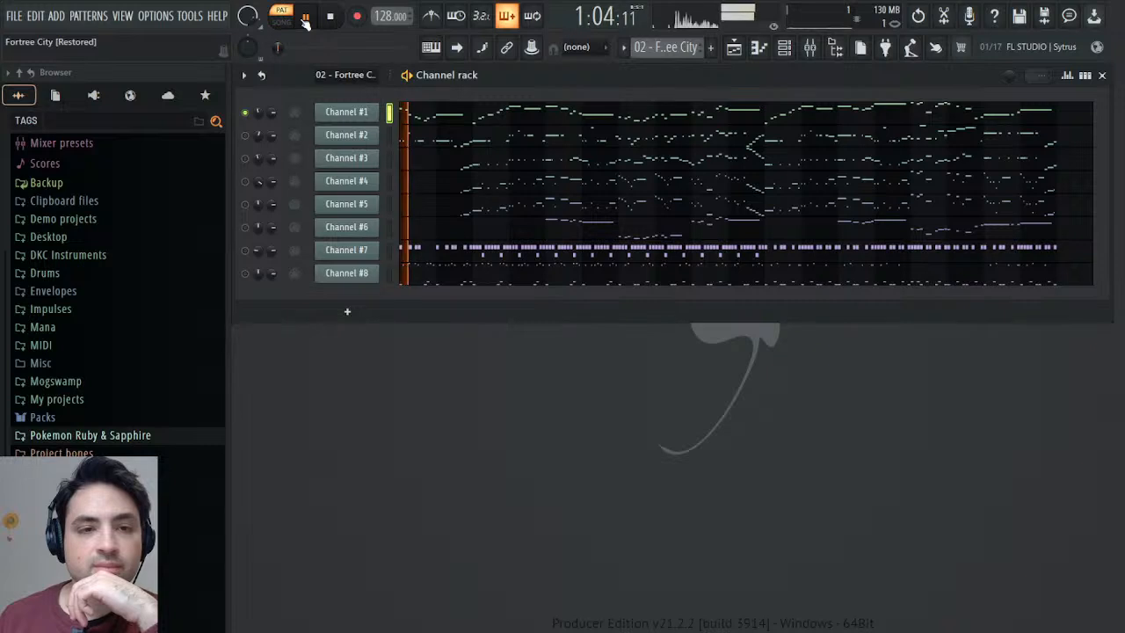
Add the SOUND Canvas VA plugin as a new channel directly below Channel #1 and close its window.
click(95, 97)
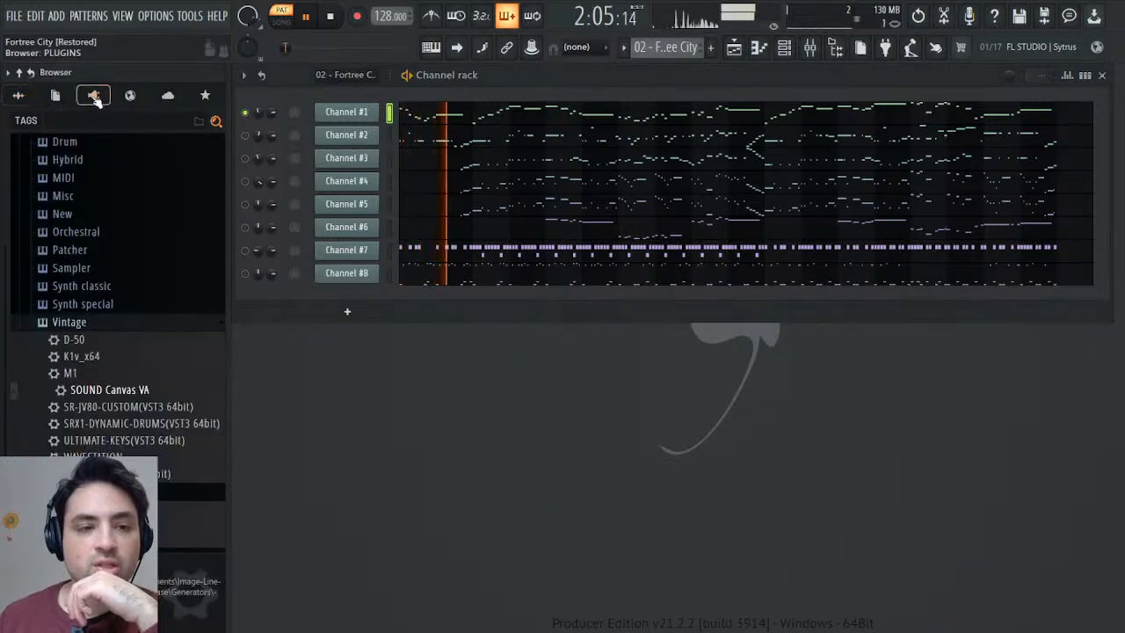
drag(126, 389, 352, 120)
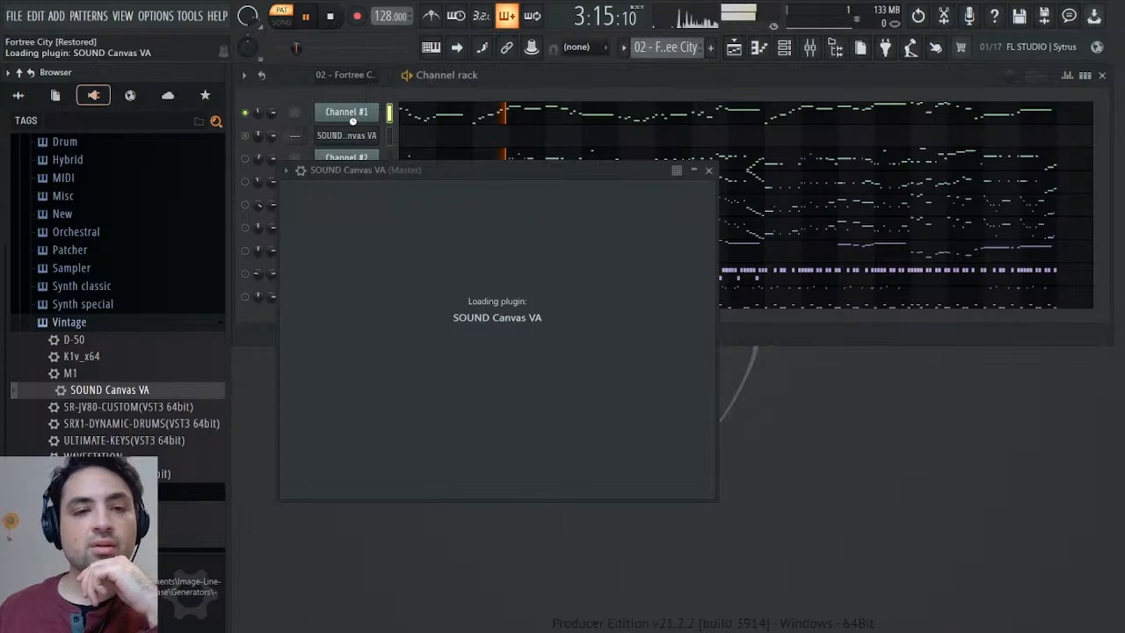
key(Escape)
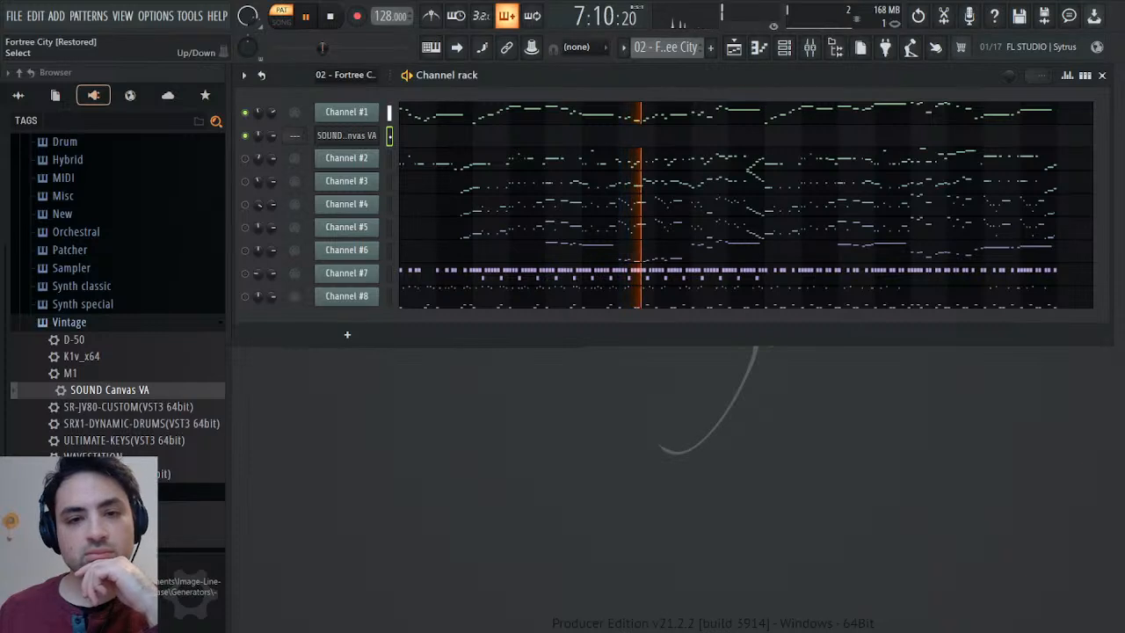
Examine Channel #1's melody notes in the piano roll and return to the channel rack.
click(490, 116)
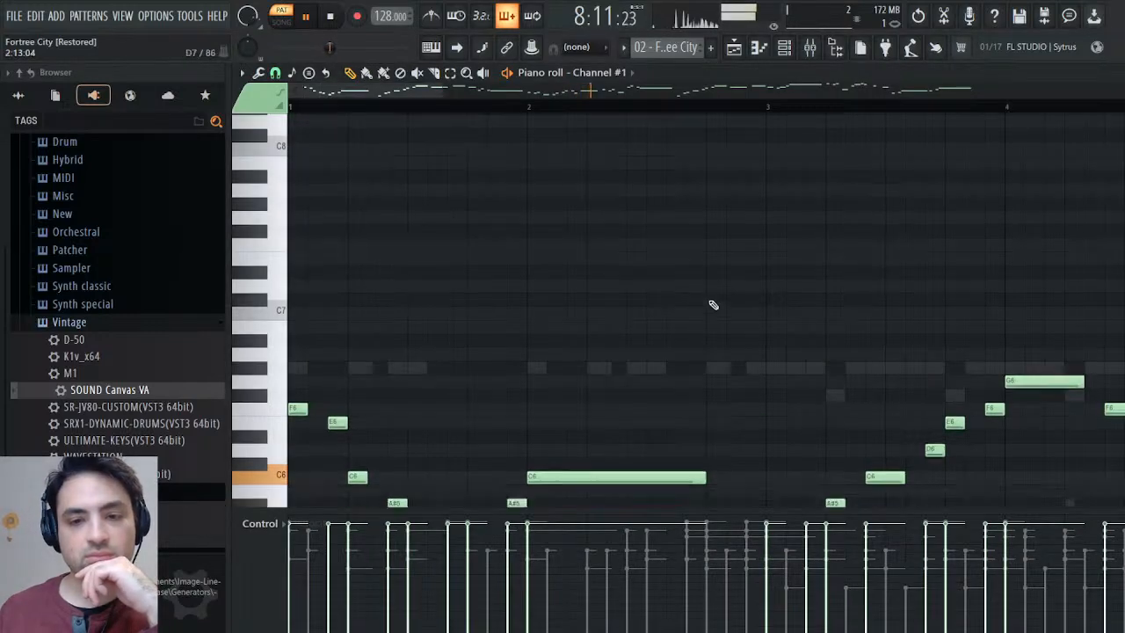
scroll(713, 304, down, 4)
key(Escape)
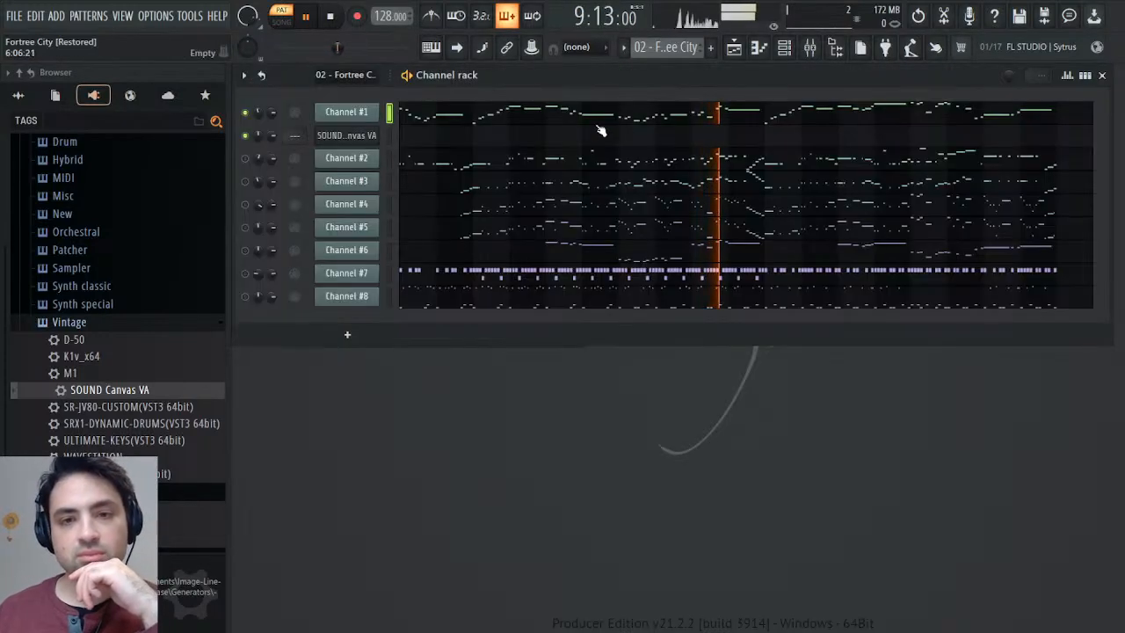
Set SOUND Canvas VA part 1 to the Flute instrument and lower its reverb to 0 in the tone editor.
click(351, 135)
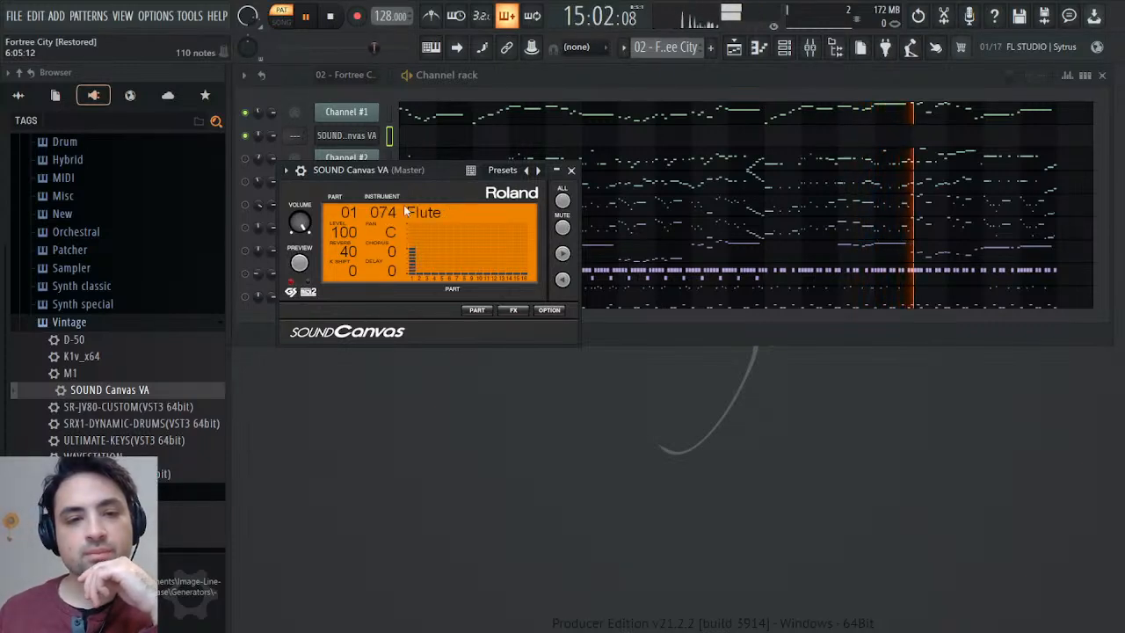
click(479, 311)
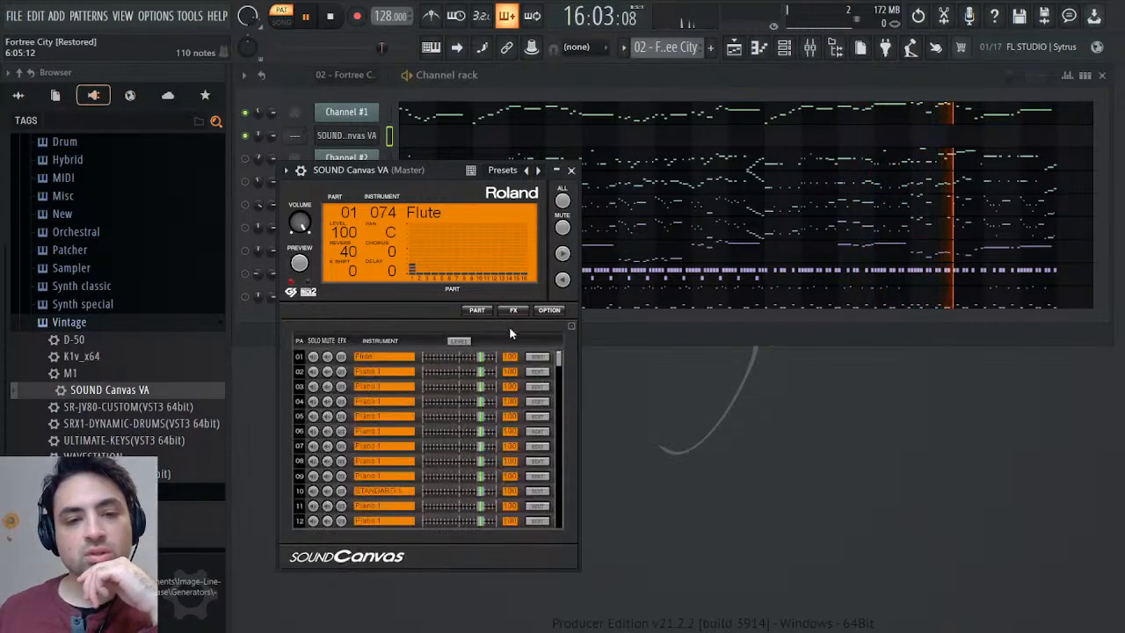
click(538, 356)
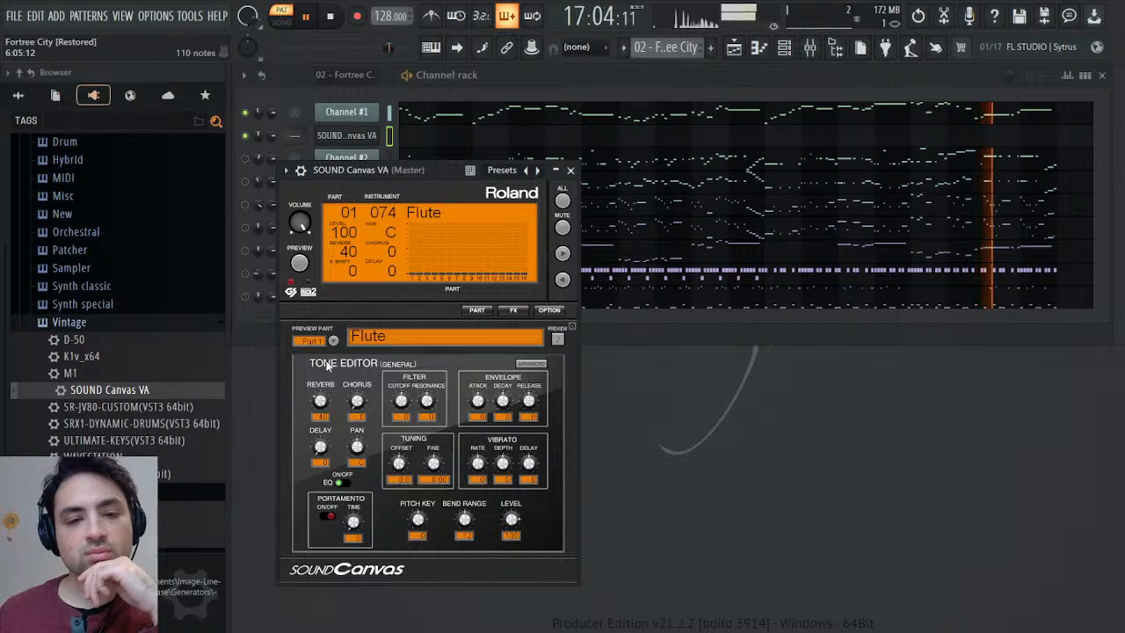
drag(319, 400, 319, 440)
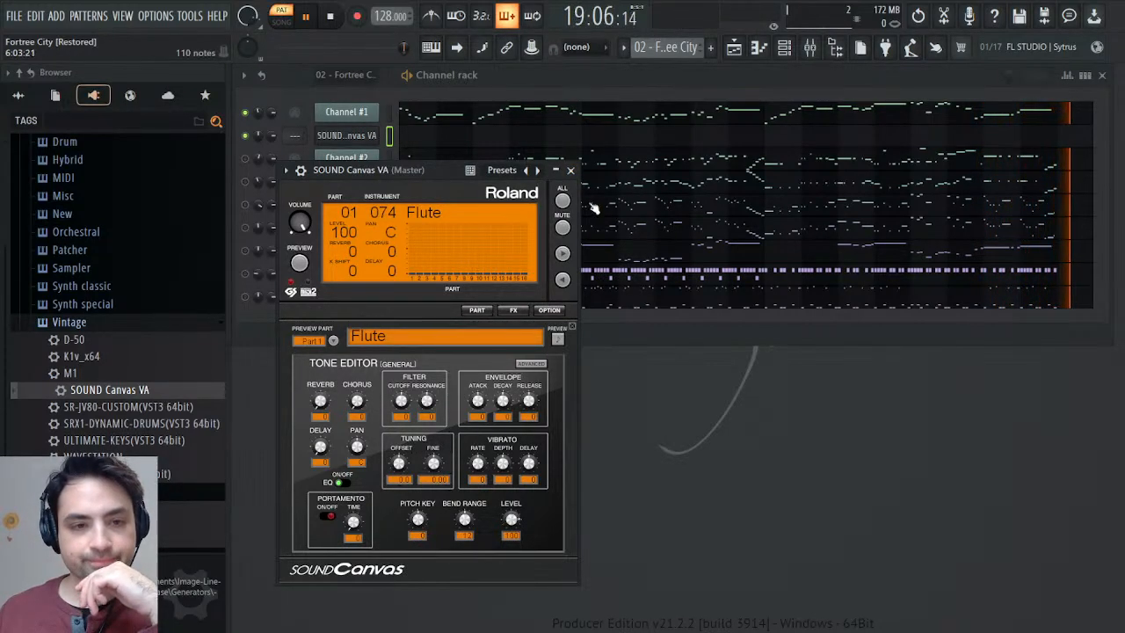
click(571, 171)
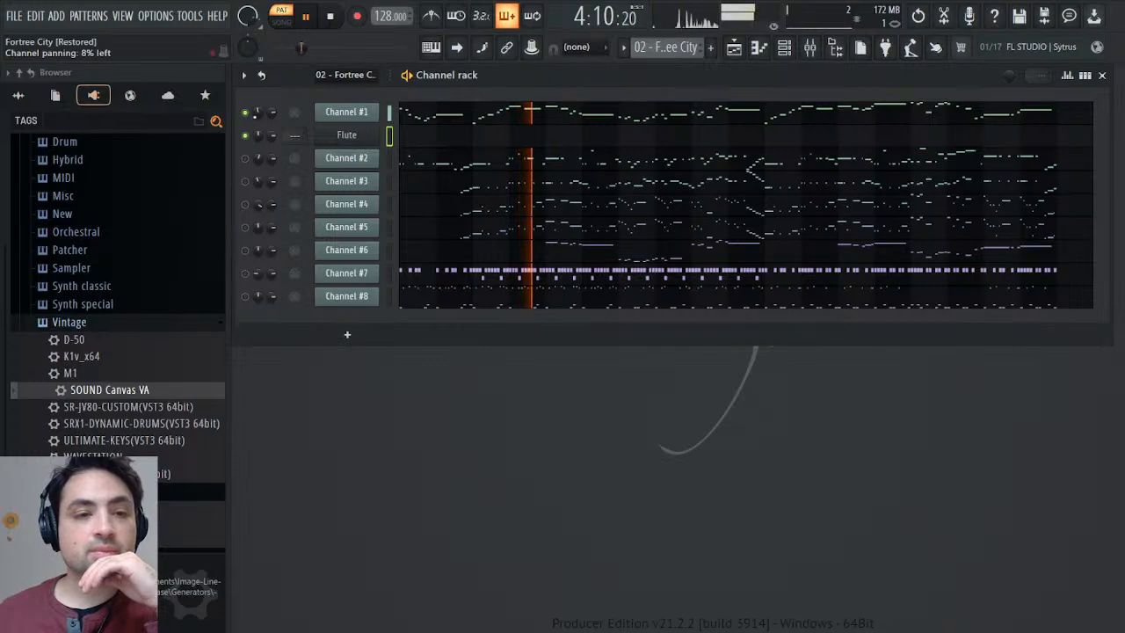
Examine Channel #1's panning events in the 02 - Fortree City pattern and close the event editor.
right_click(257, 113)
click(296, 149)
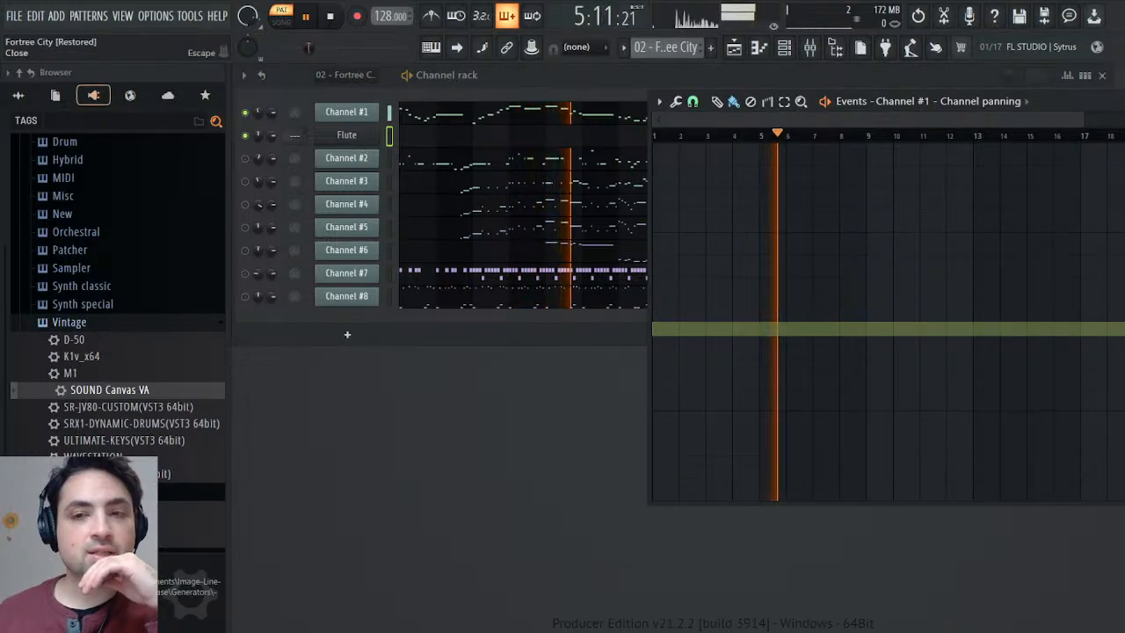
click(1124, 101)
click(1124, 75)
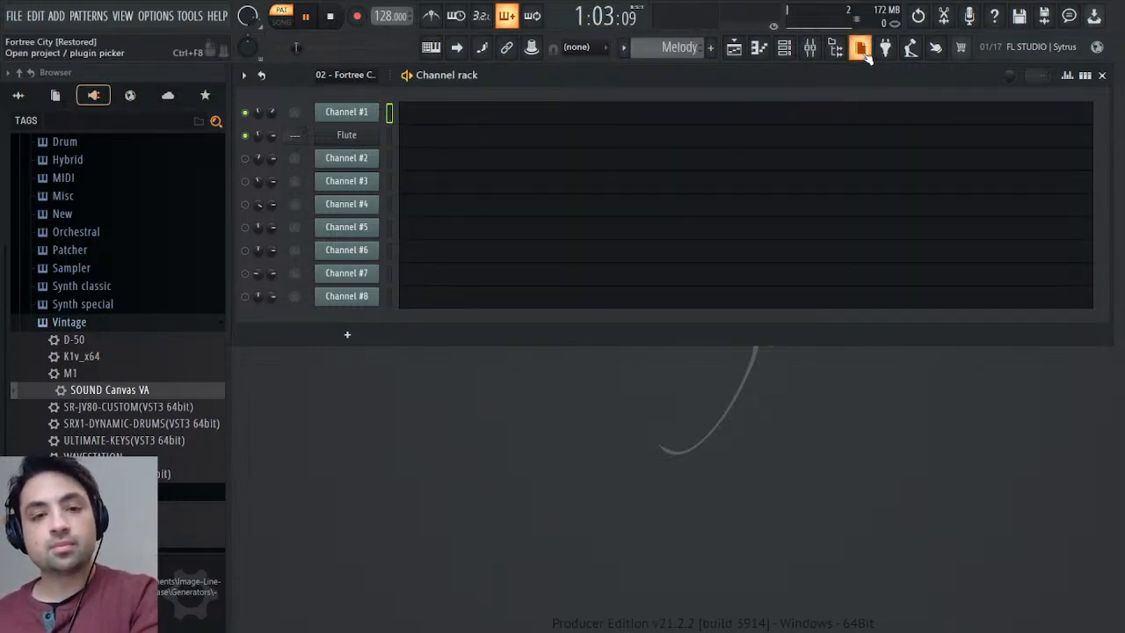
Paste Channel #1's melody notes into the Flute channel of the Melody pattern and check the Flute's tone editor.
key(ctrl+v)
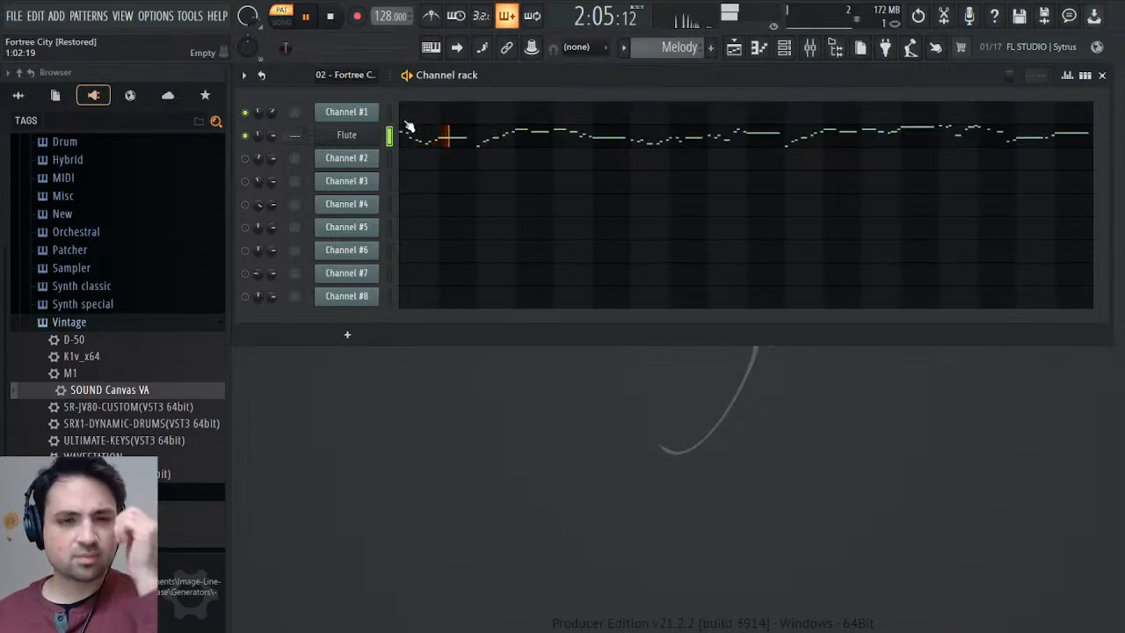
click(354, 135)
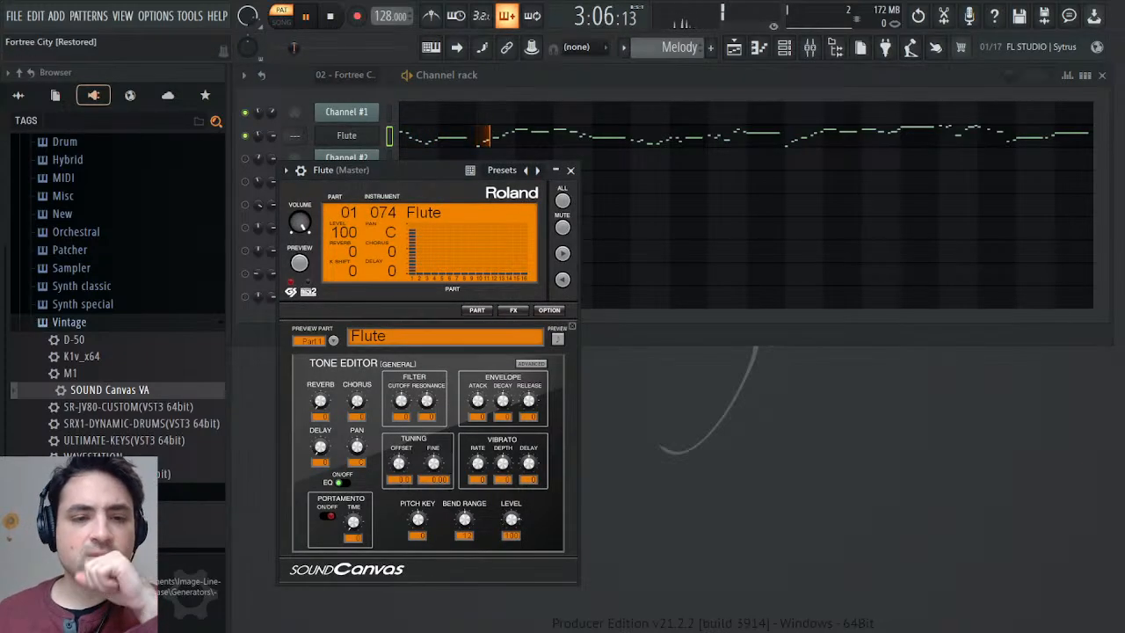
click(572, 172)
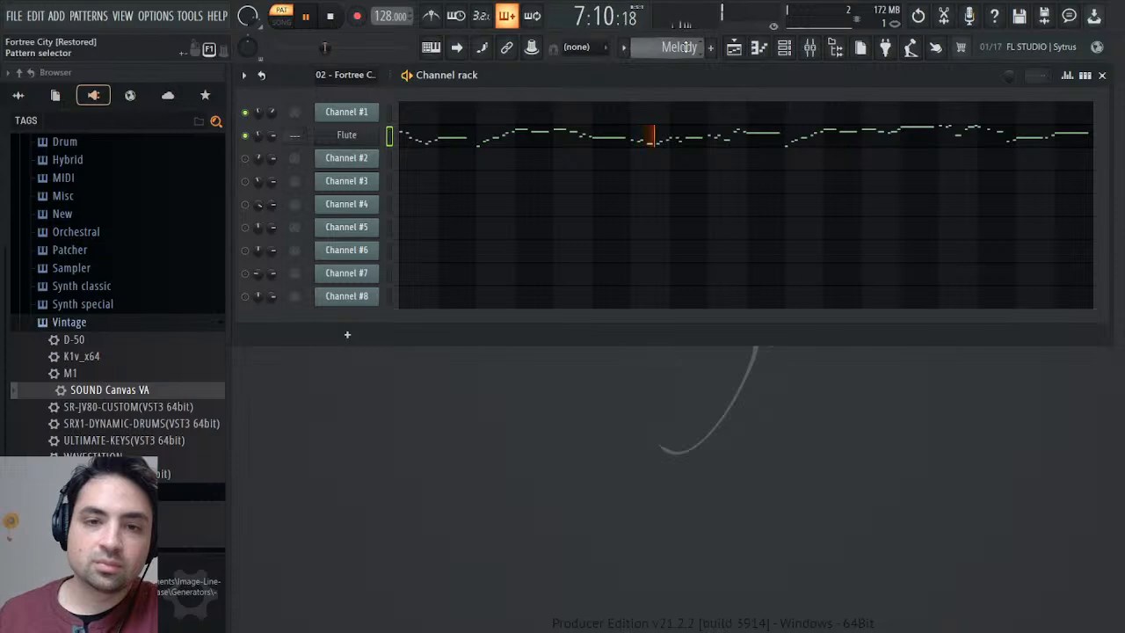
Raise the volume multiplier in the Flute channel's levels adjustment and close the plugin window.
click(341, 137)
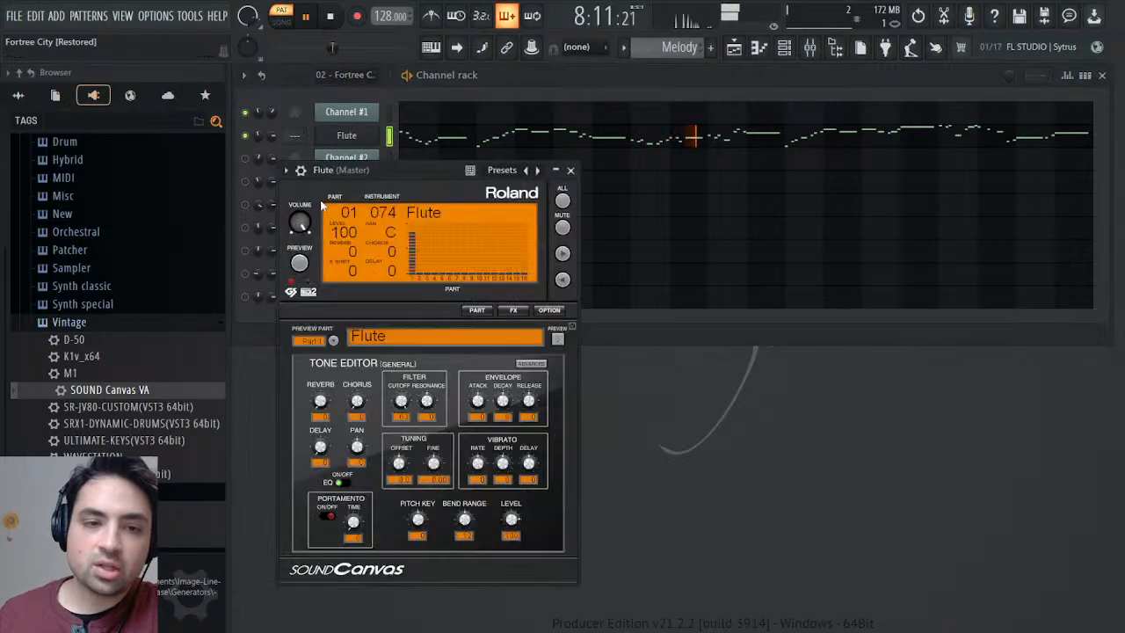
click(301, 172)
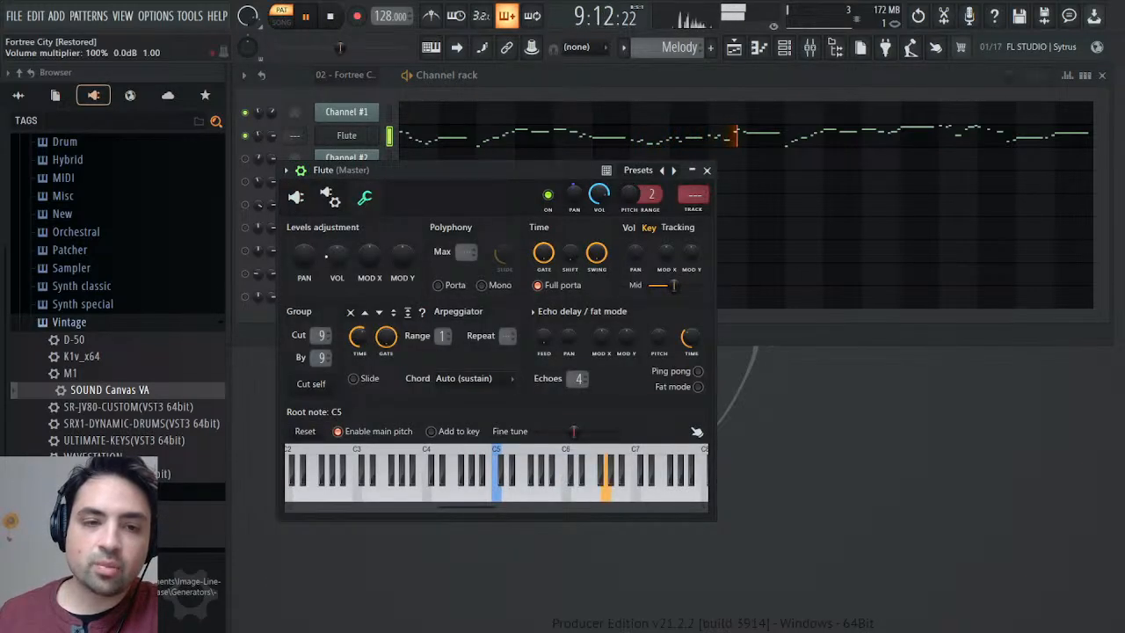
drag(336, 255, 337, 238)
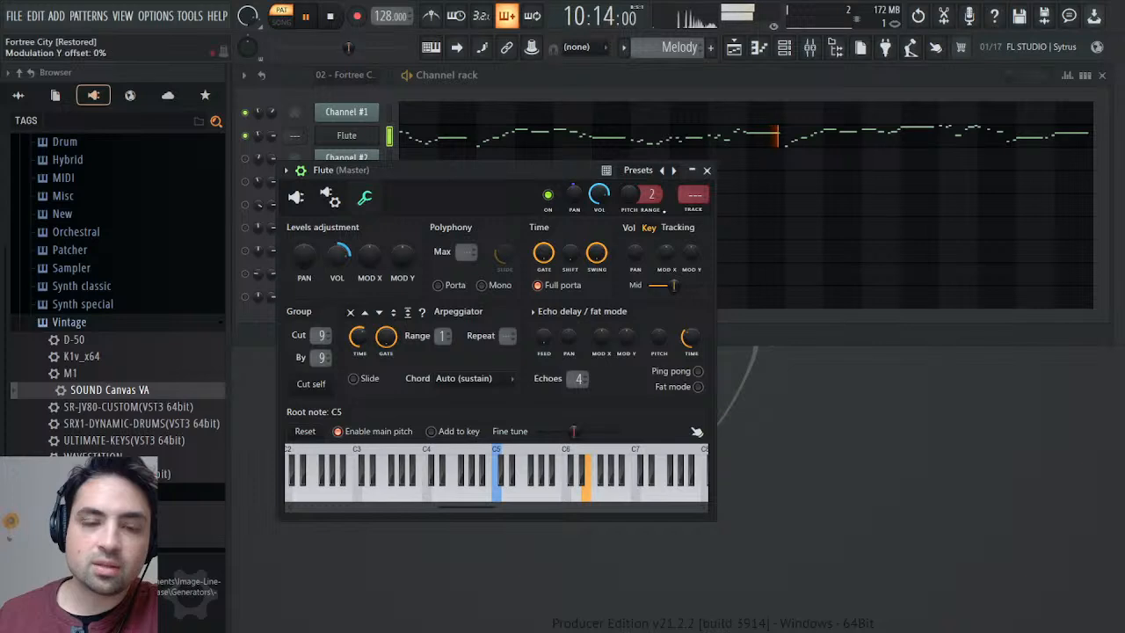
click(706, 170)
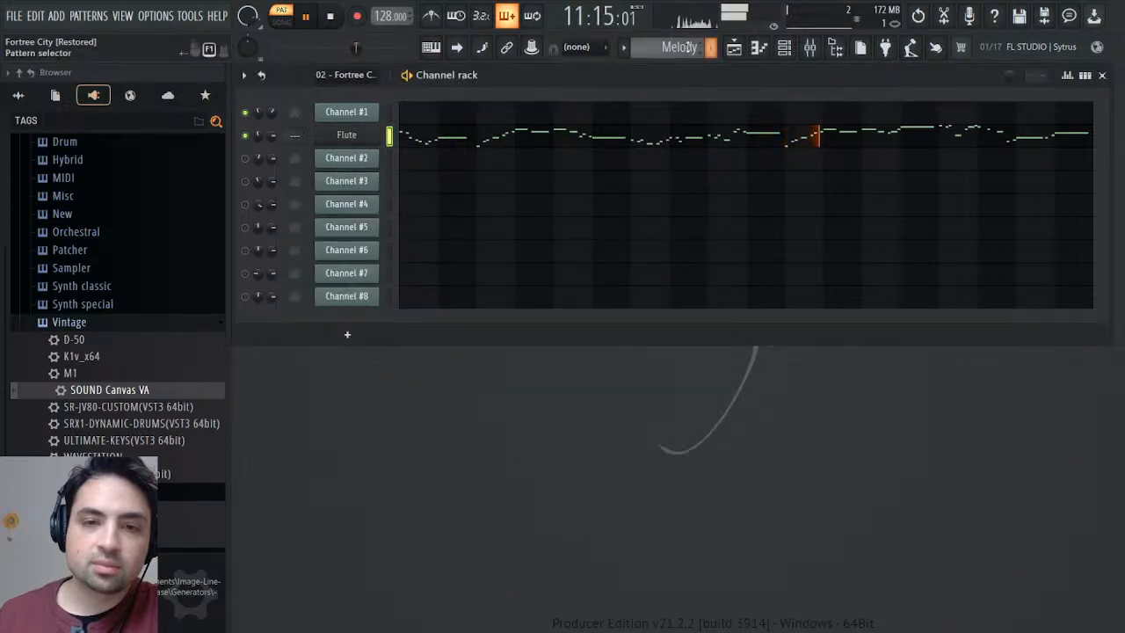
scroll(688, 47, up, 1)
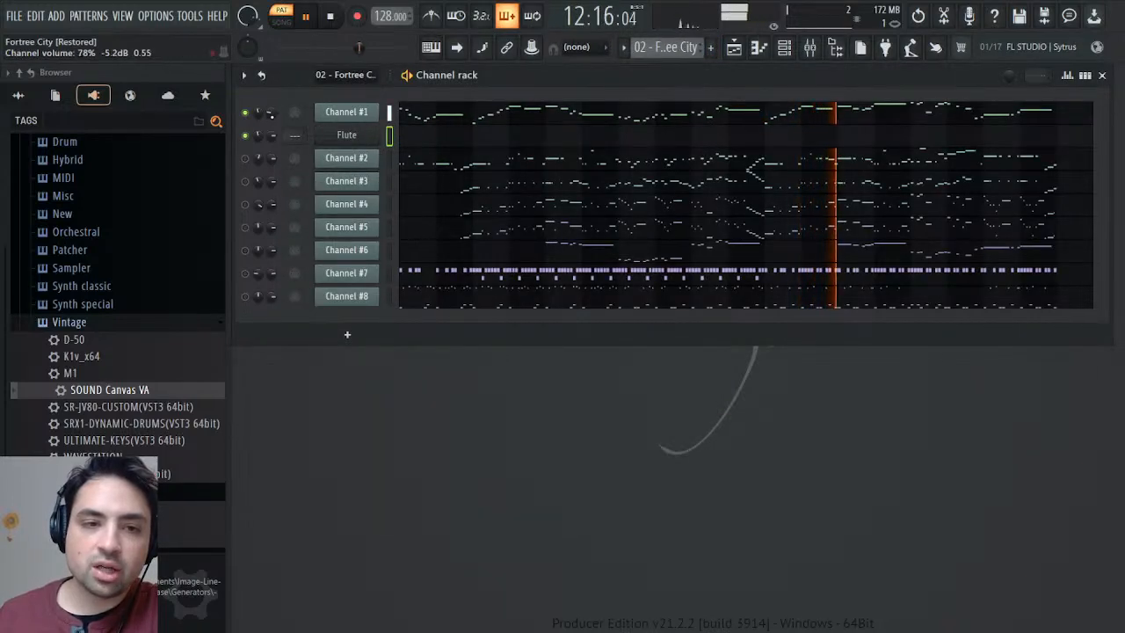
right_click(271, 115)
click(291, 144)
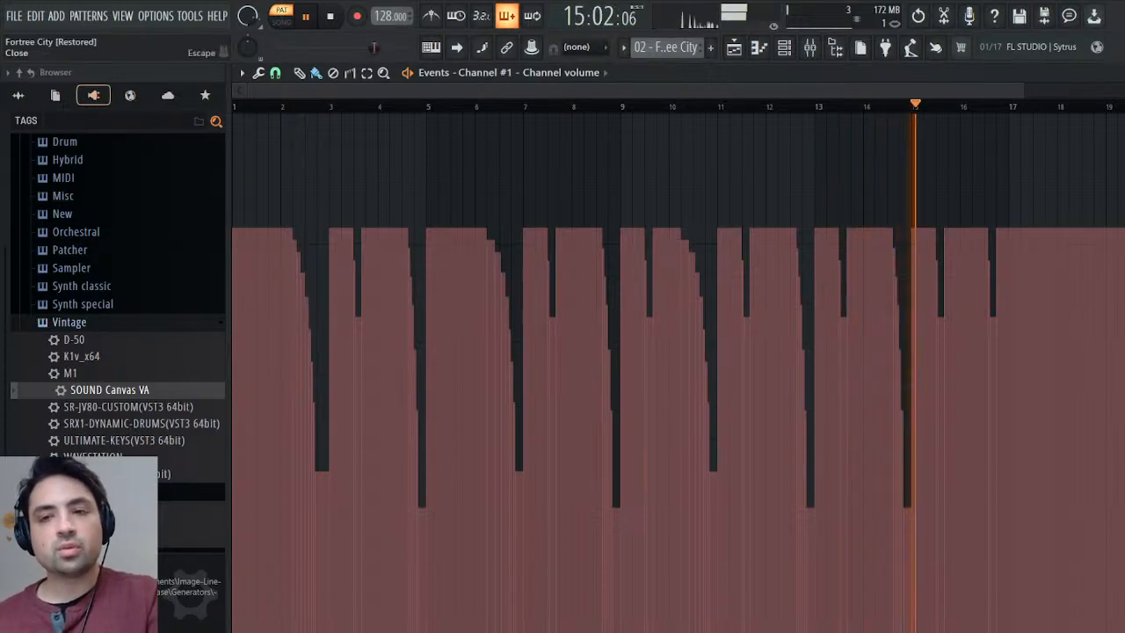
key(Escape)
scroll(668, 47, down, 1)
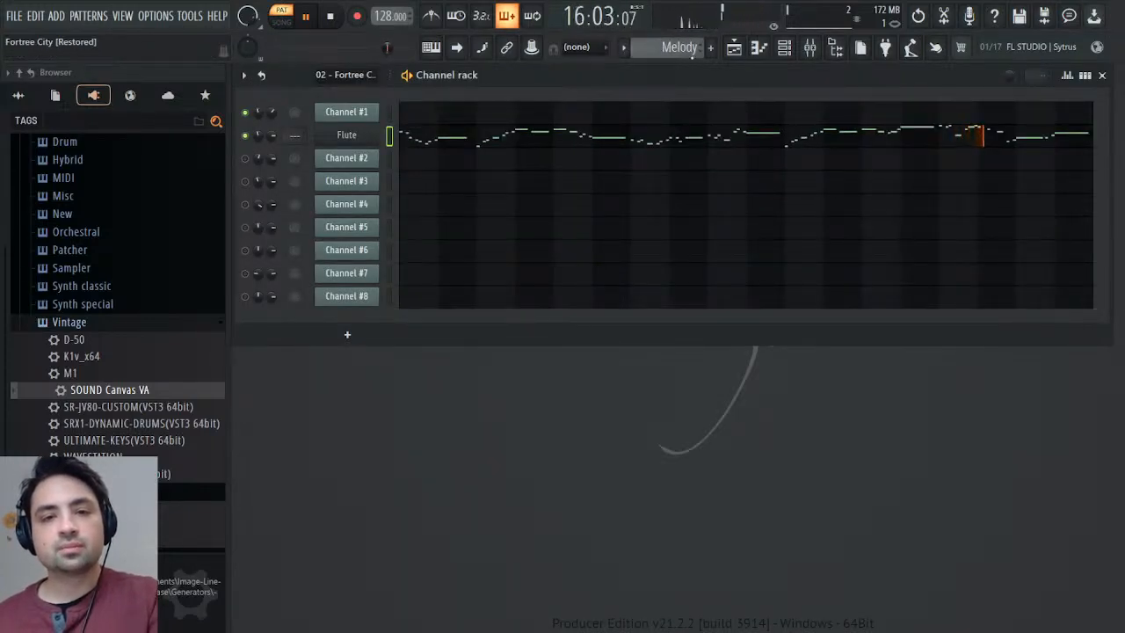
click(298, 174)
key(ctrl+v)
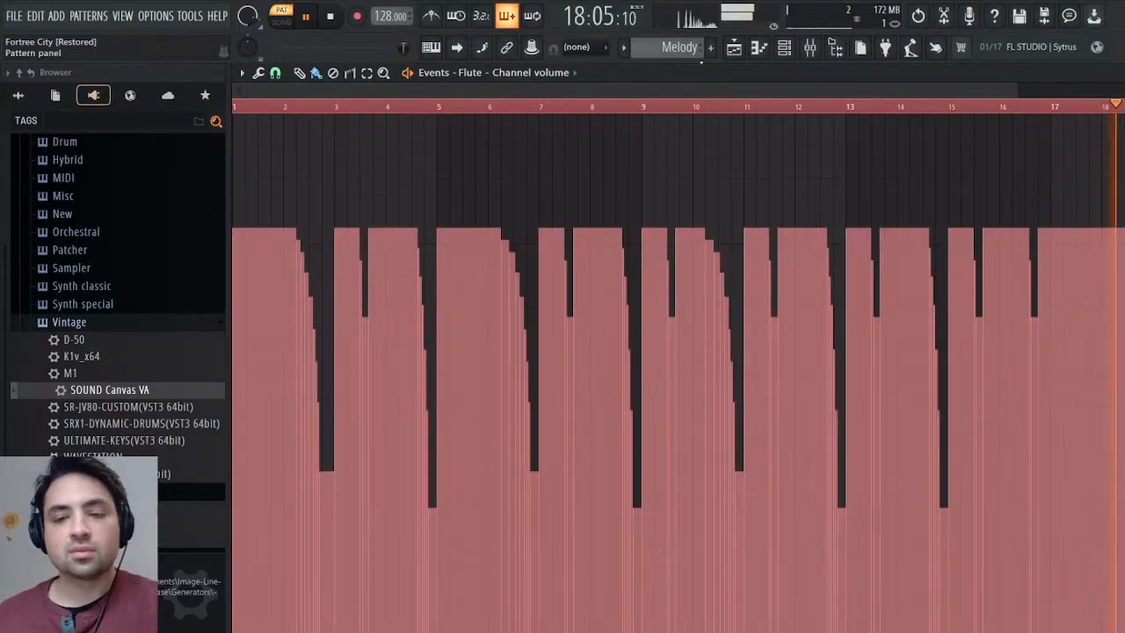
key(Escape)
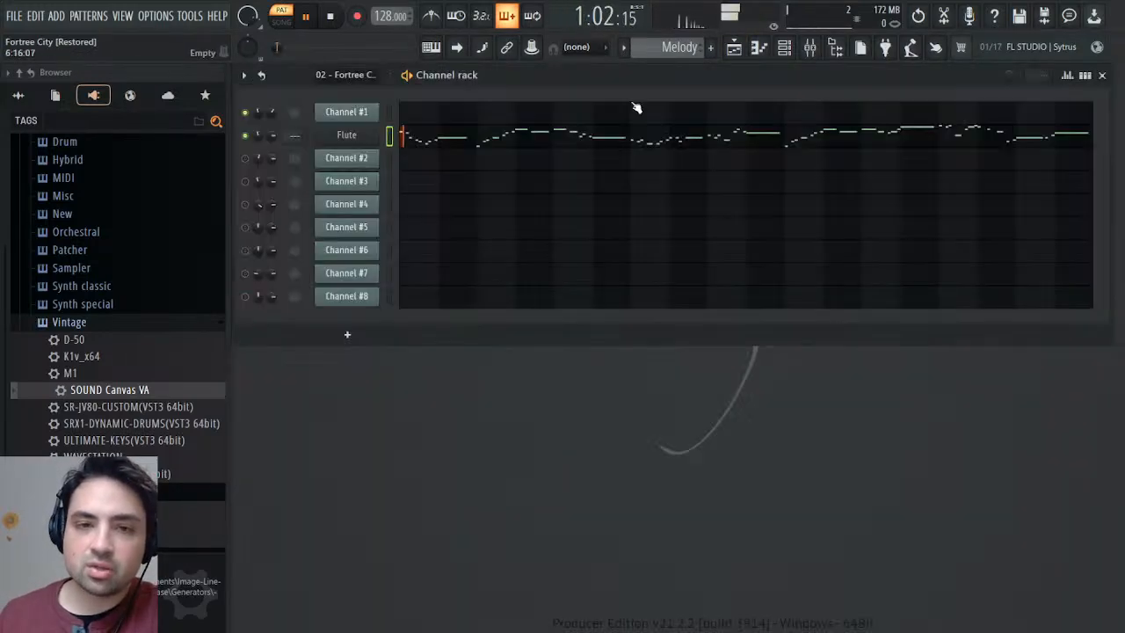
Show the Mod controller events of Channel #1 in the 02 - Fortree City pattern, enlarged to the first bars.
click(348, 118)
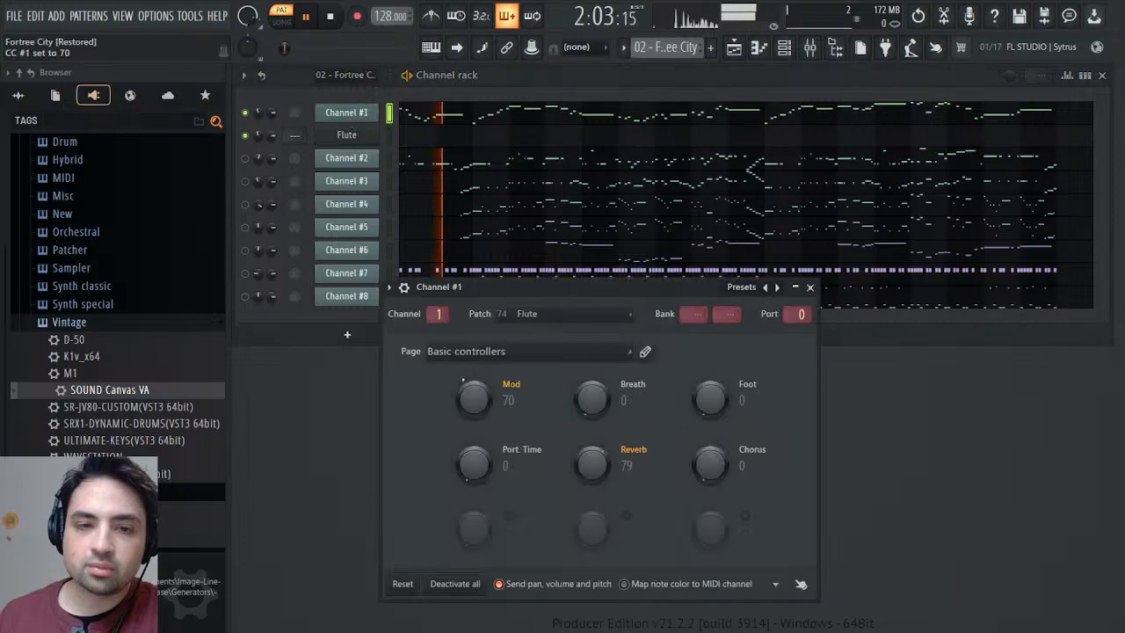
right_click(473, 392)
click(523, 426)
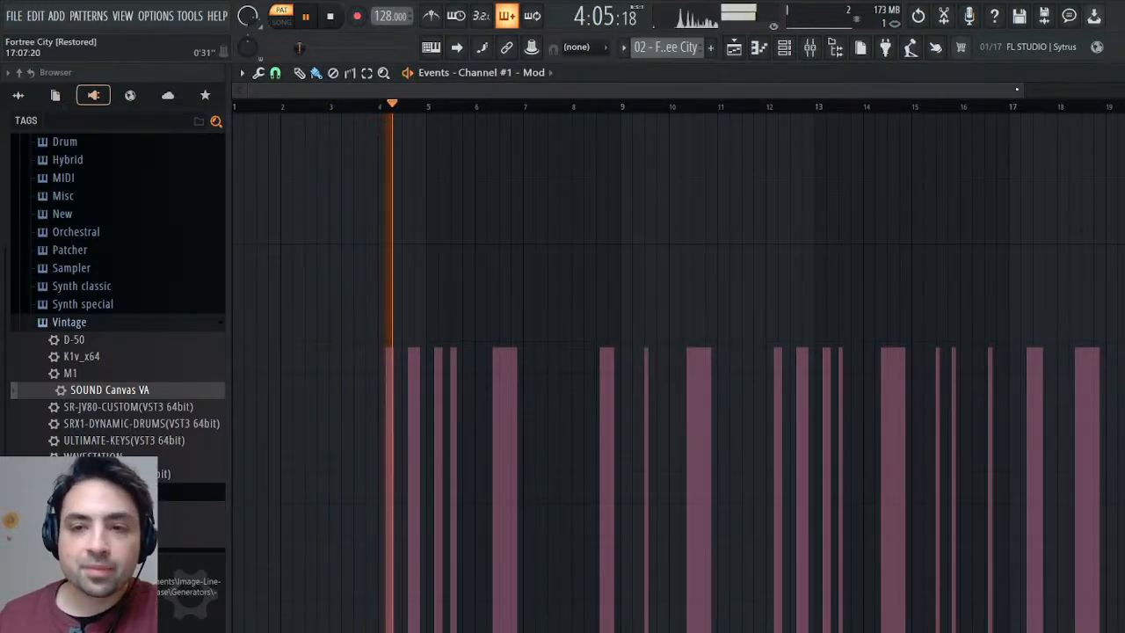
drag(1022, 92, 529, 116)
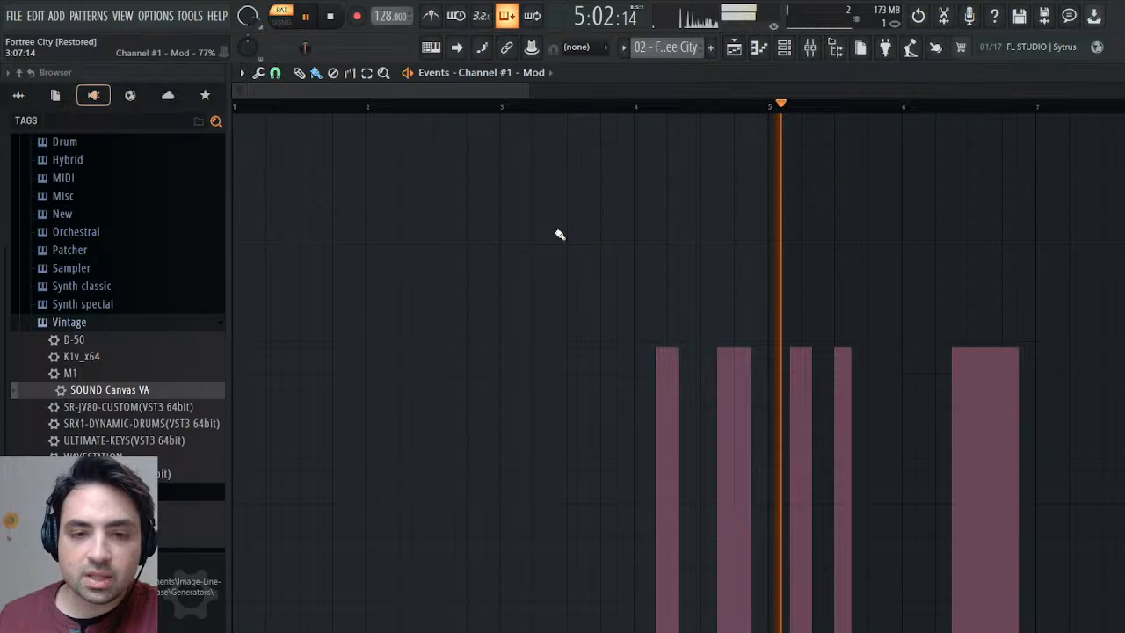
Play the opening bars repeatedly from around bars 2 and 4 to hear how the Mod events affect Channel #1.
click(363, 111)
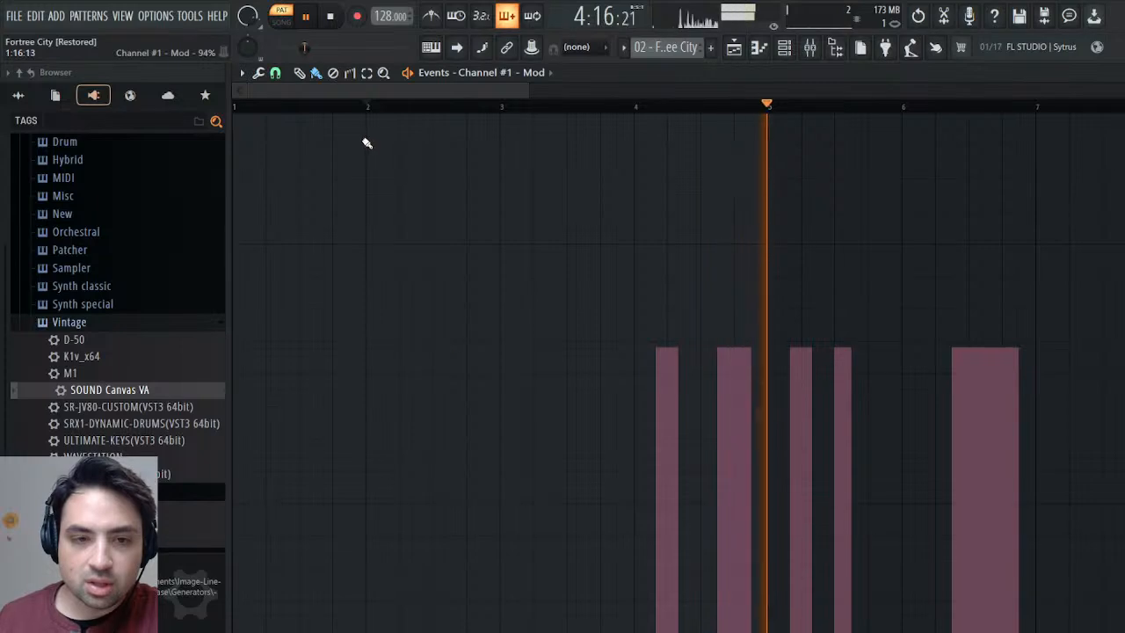
click(366, 106)
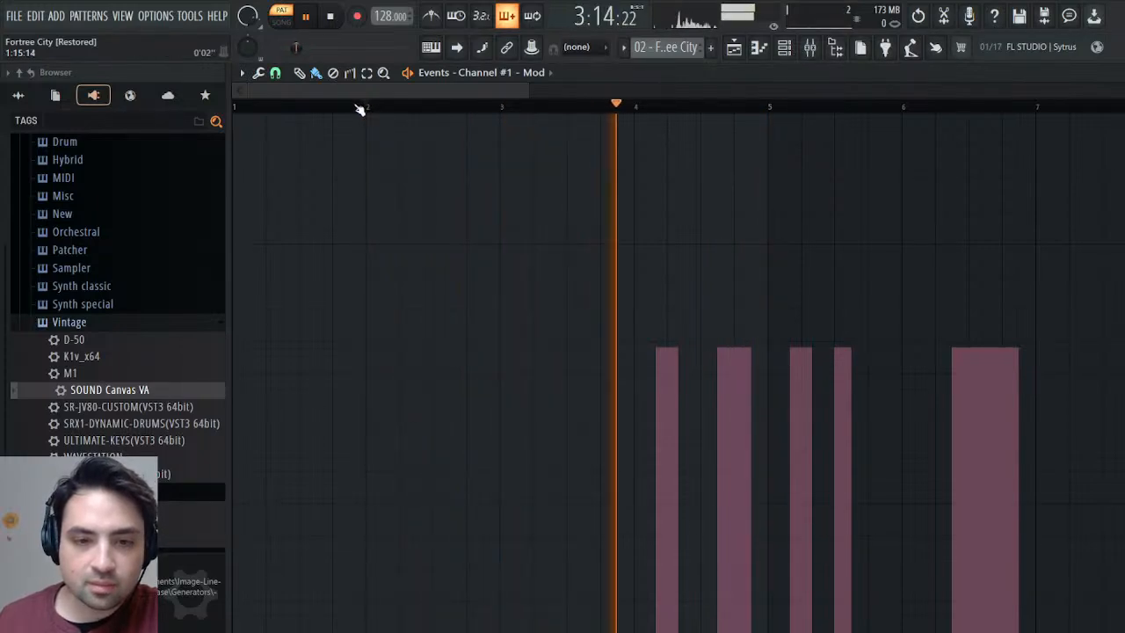
click(626, 114)
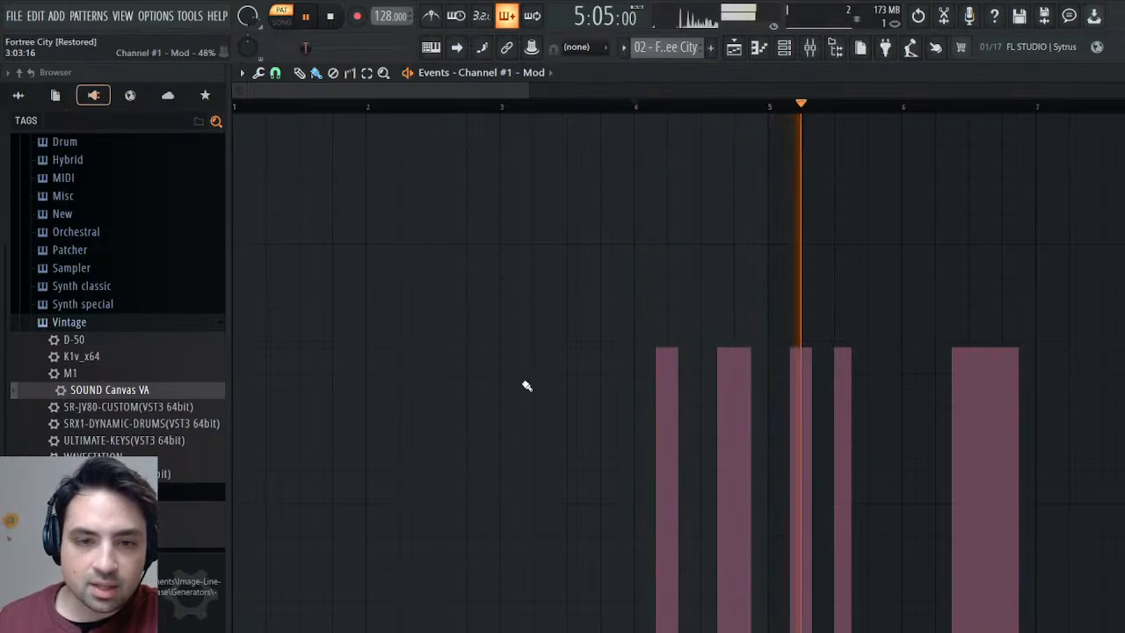
click(327, 18)
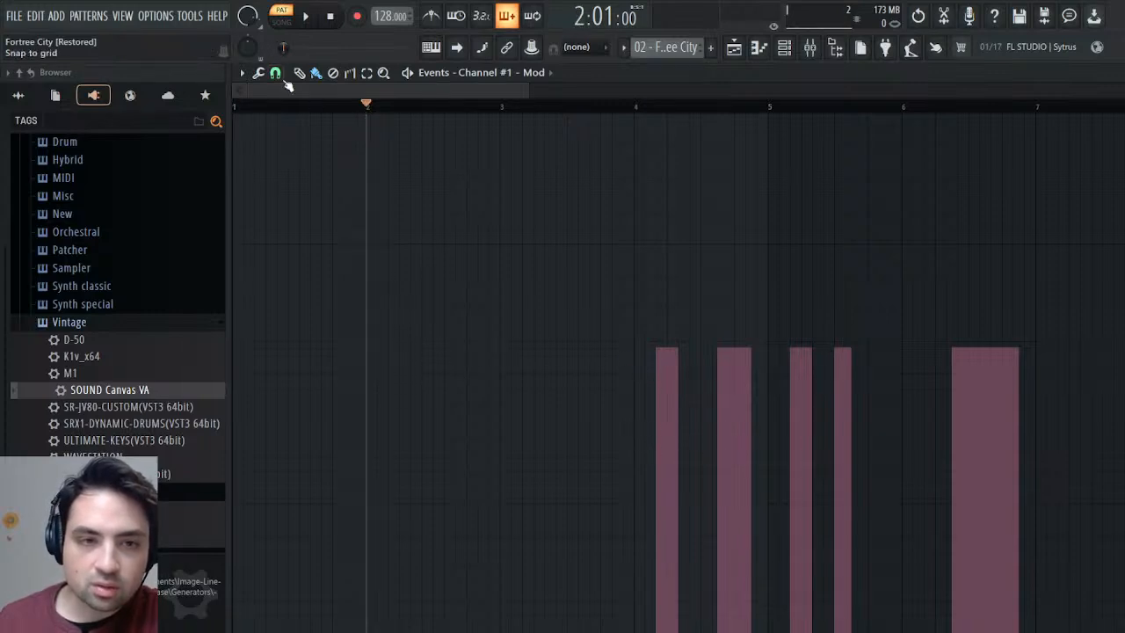
key(space)
click(344, 108)
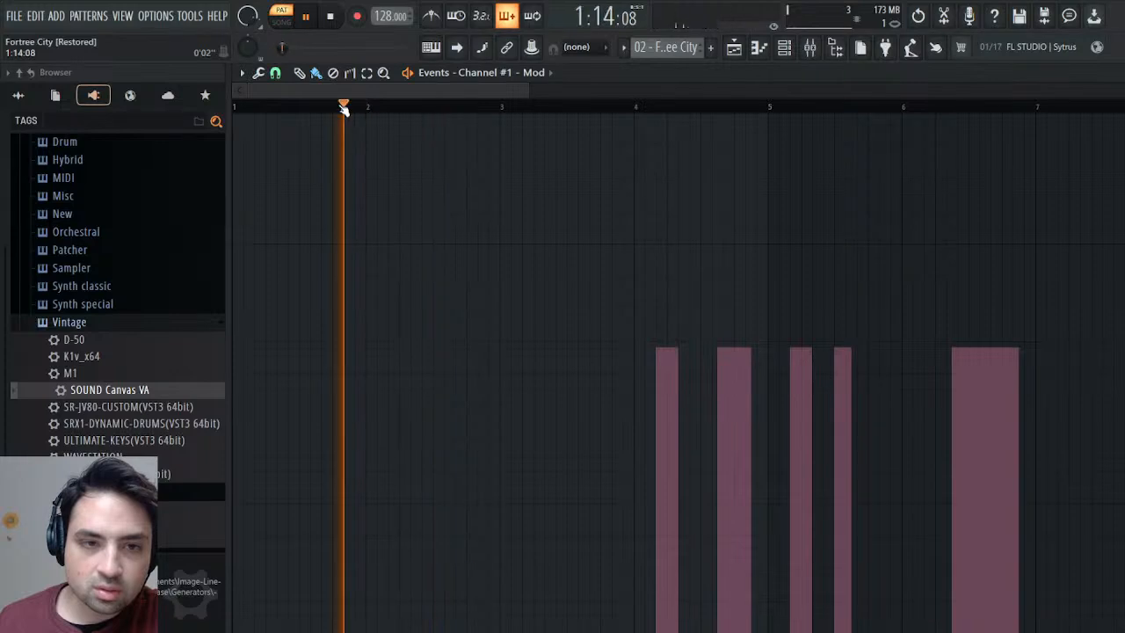
click(372, 106)
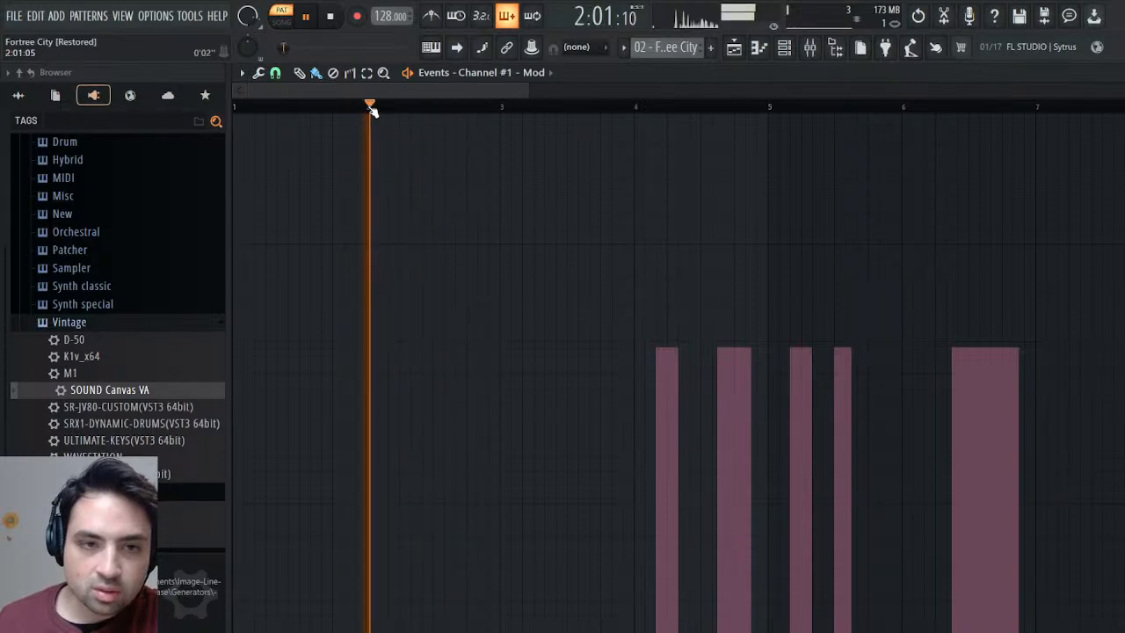
Restore the missing Mod event in bar 2 of Channel #1 and play from bar 2 to hear it.
click(332, 17)
click(393, 352)
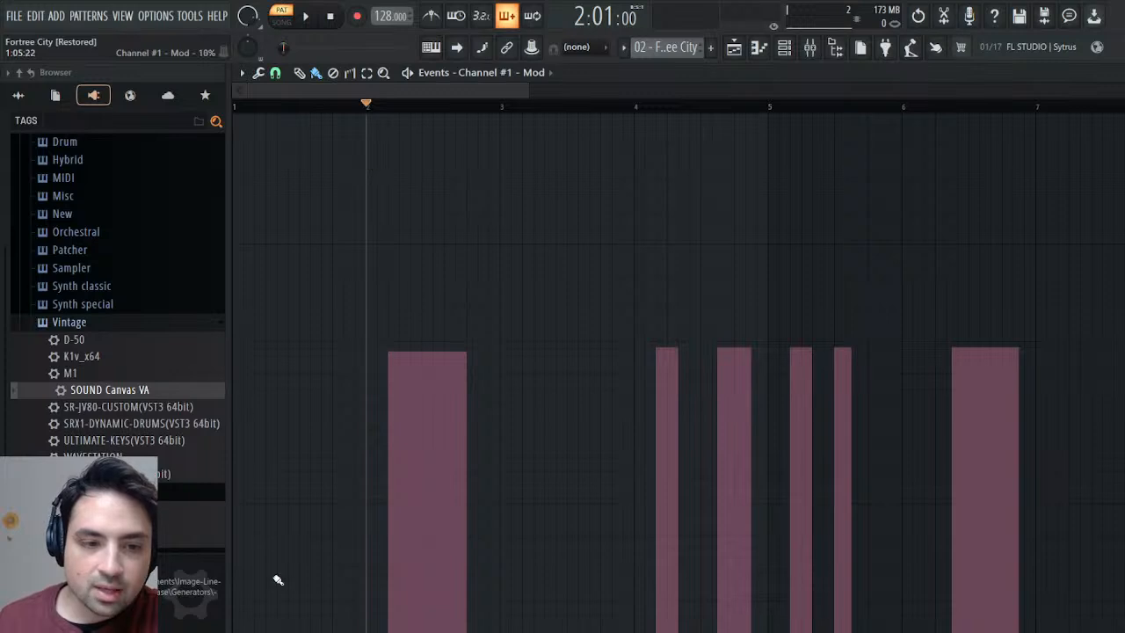
click(305, 16)
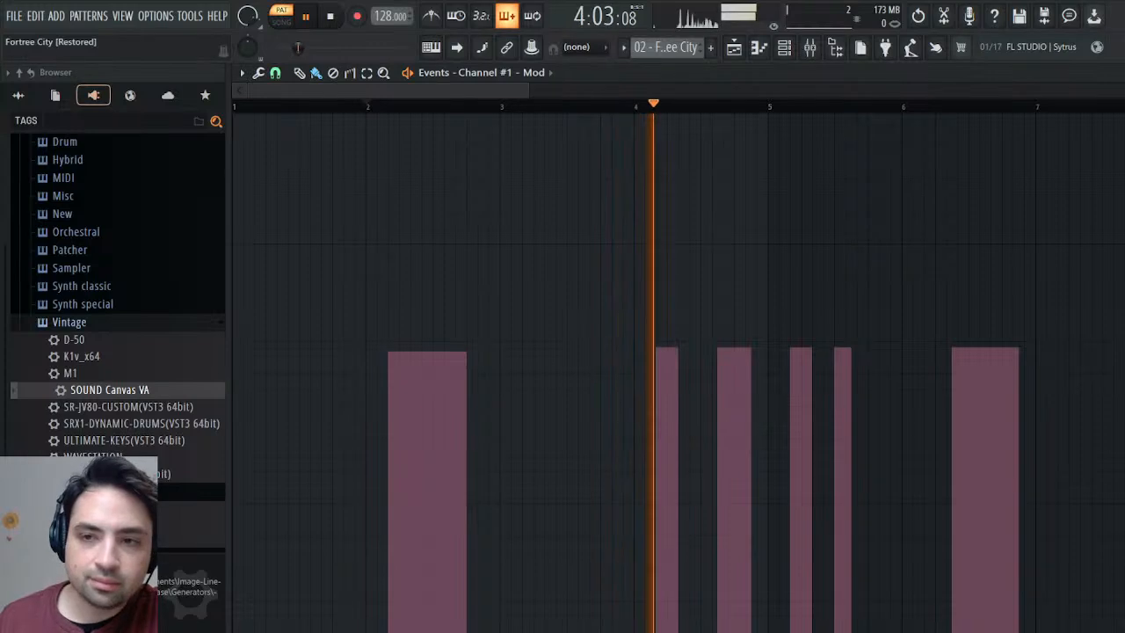
Switch from the event view to the Melody pattern and list the current project's generators in the browser.
click(735, 48)
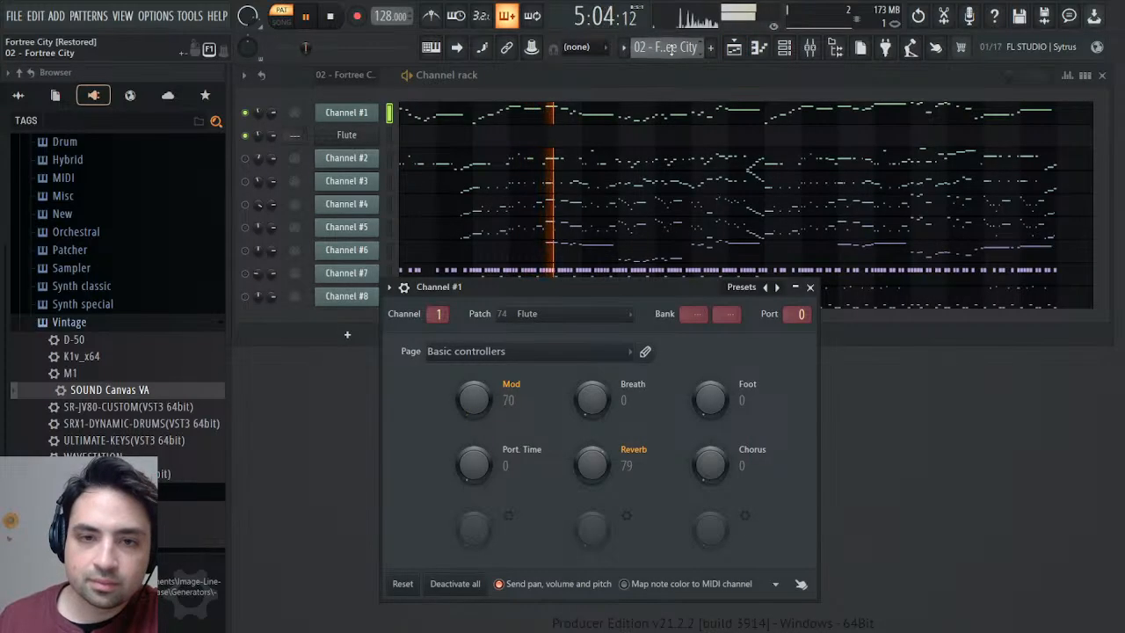
click(703, 81)
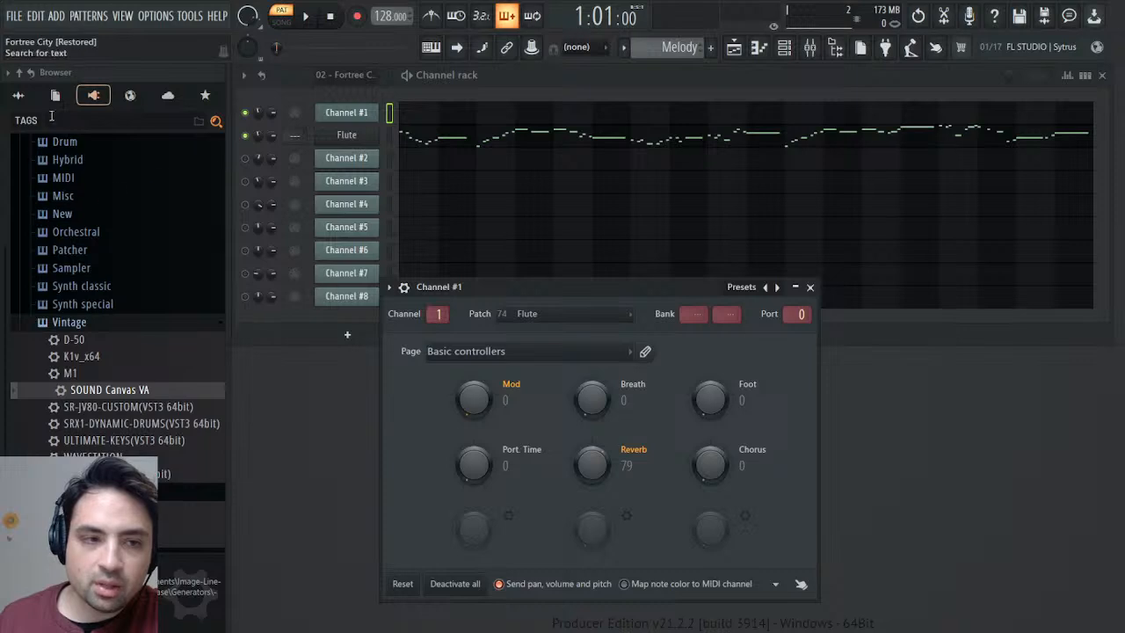
click(54, 96)
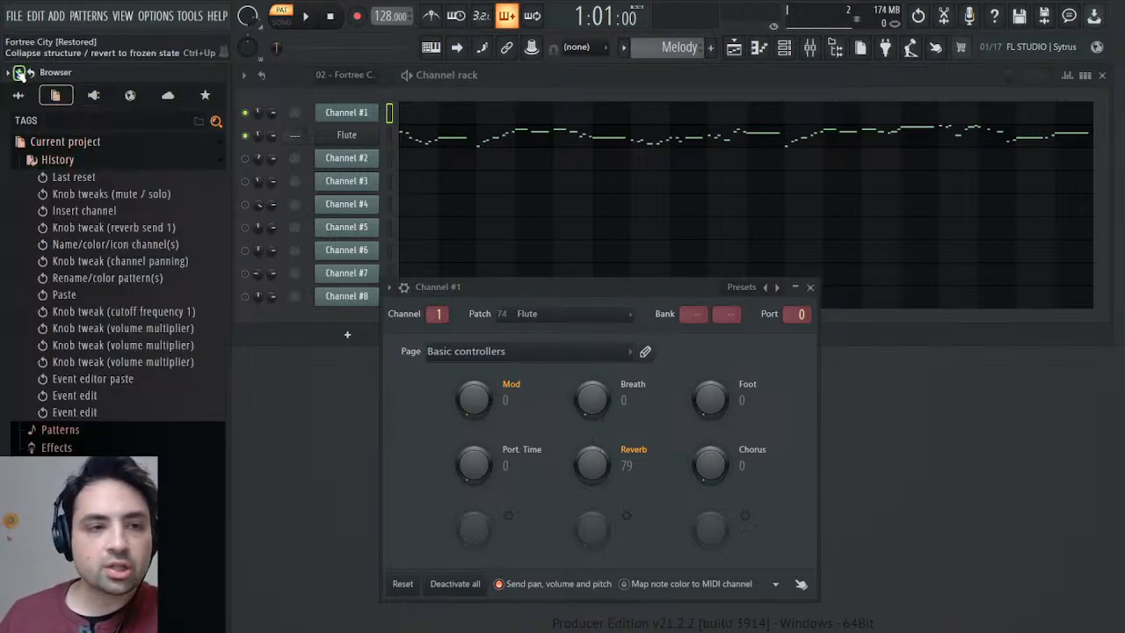
click(20, 73)
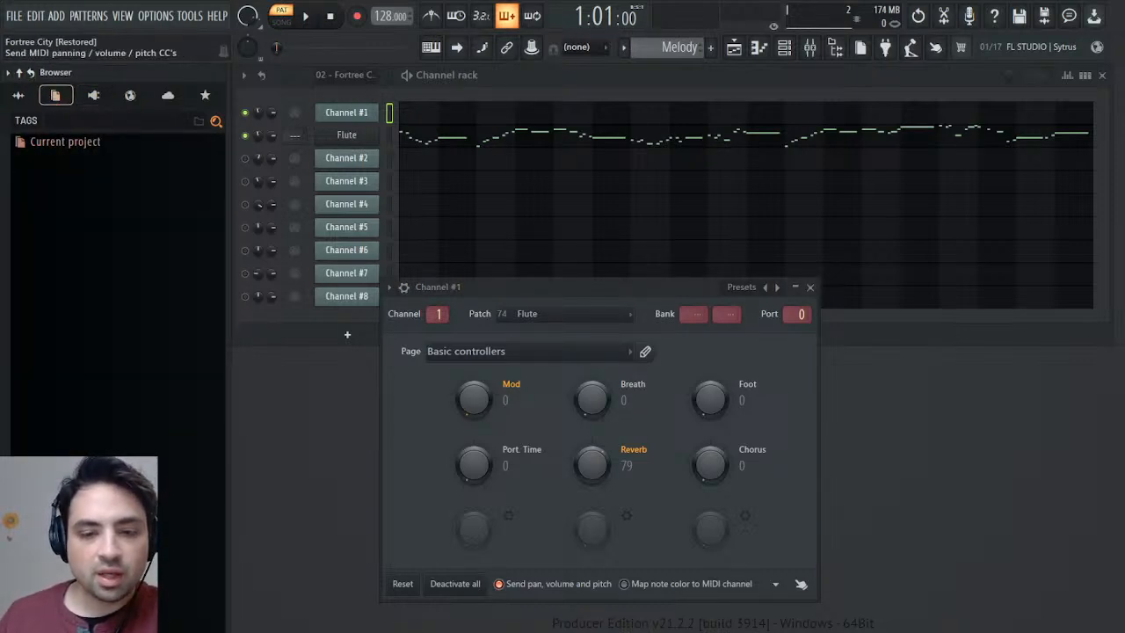
click(65, 141)
click(67, 214)
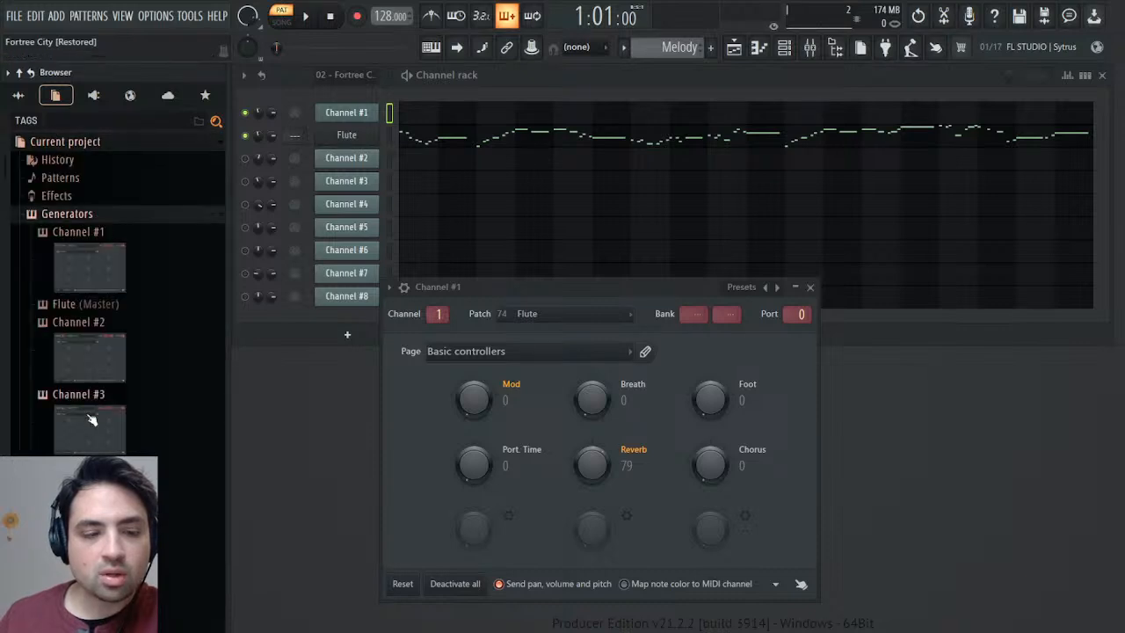
Copy Channel #1's Mod events into the Flute's MIDI CC #1 (Modulation wheel) events in the Melody pattern.
scroll(90, 414, down, 3)
scroll(91, 413, up, 5)
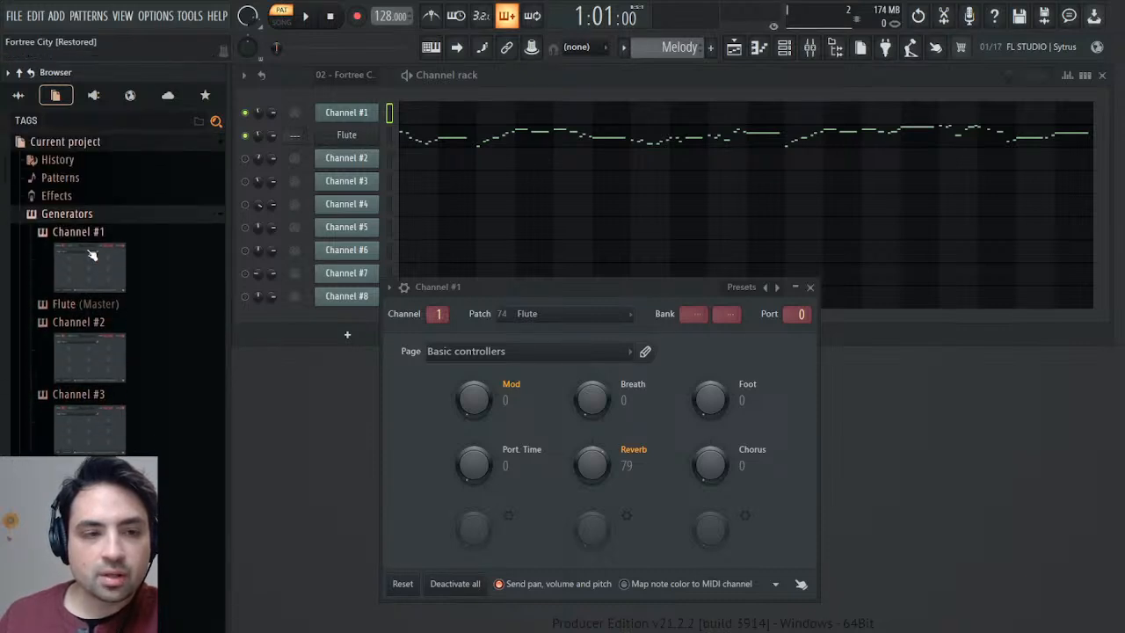
click(90, 304)
scroll(26, 244, down, 10)
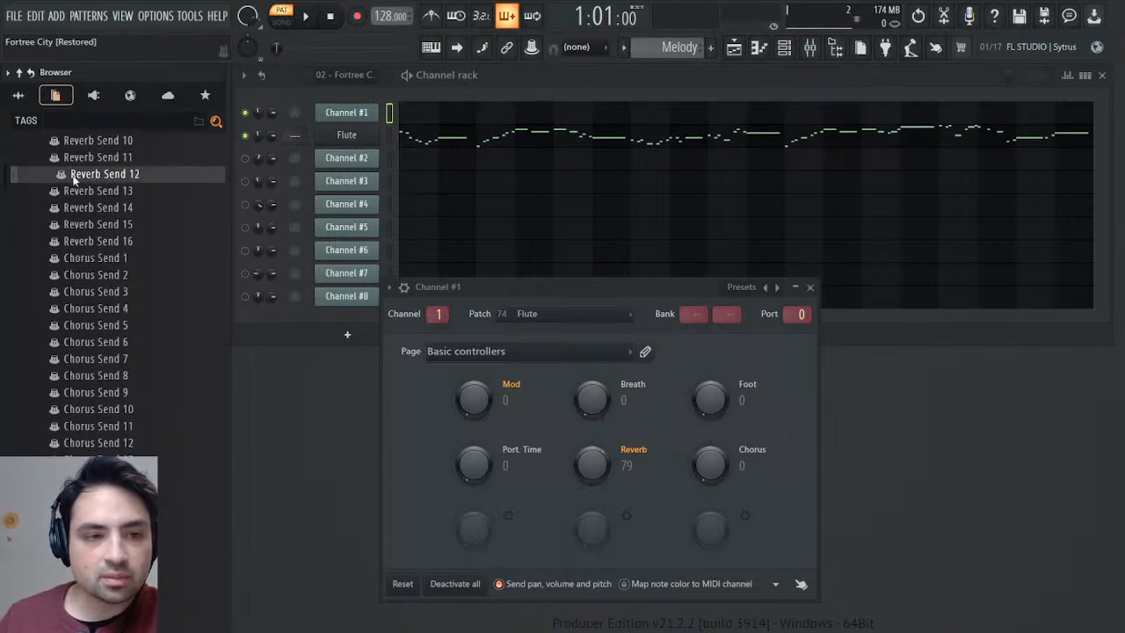
scroll(53, 193, up, 2)
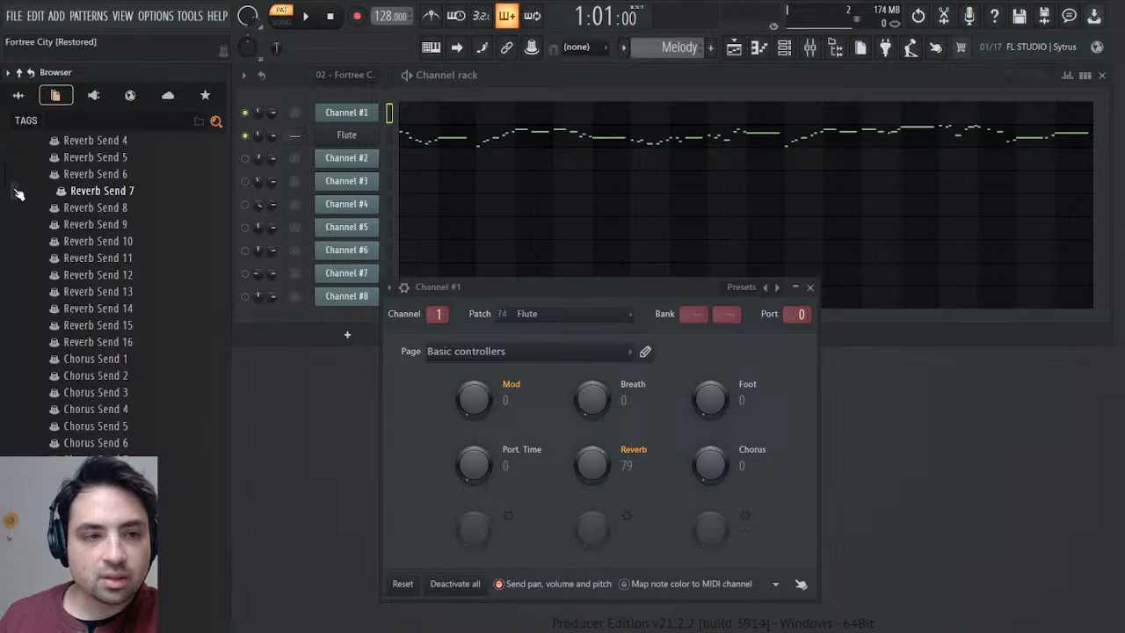
scroll(18, 194, down, 20)
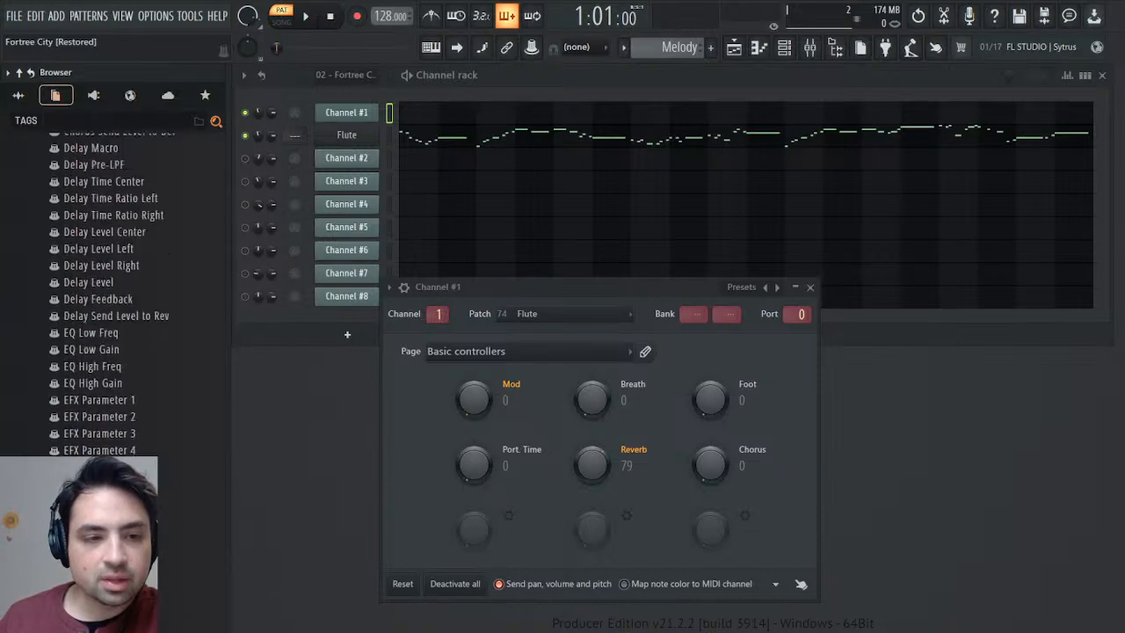
scroll(181, 509, down, 20)
scroll(181, 510, up, 20)
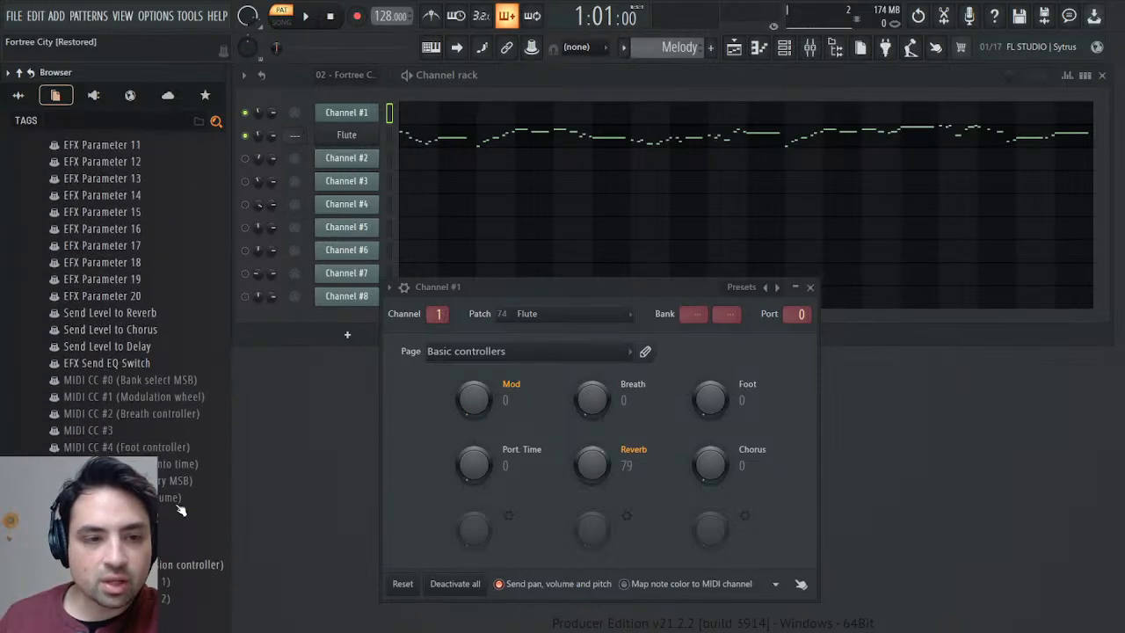
scroll(182, 510, up, 2)
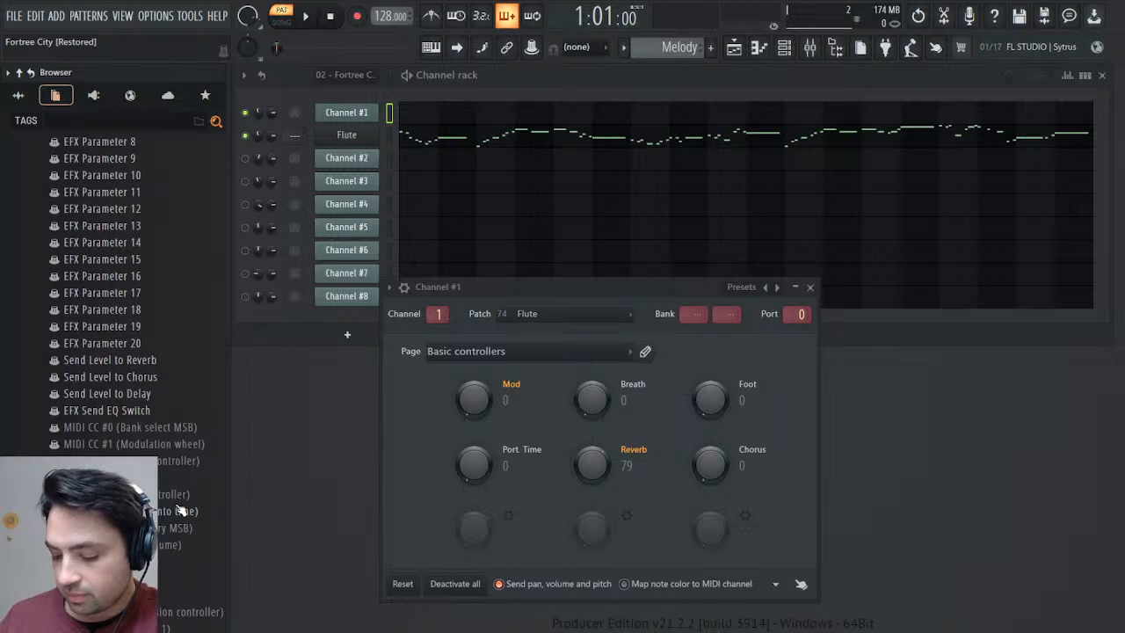
click(208, 424)
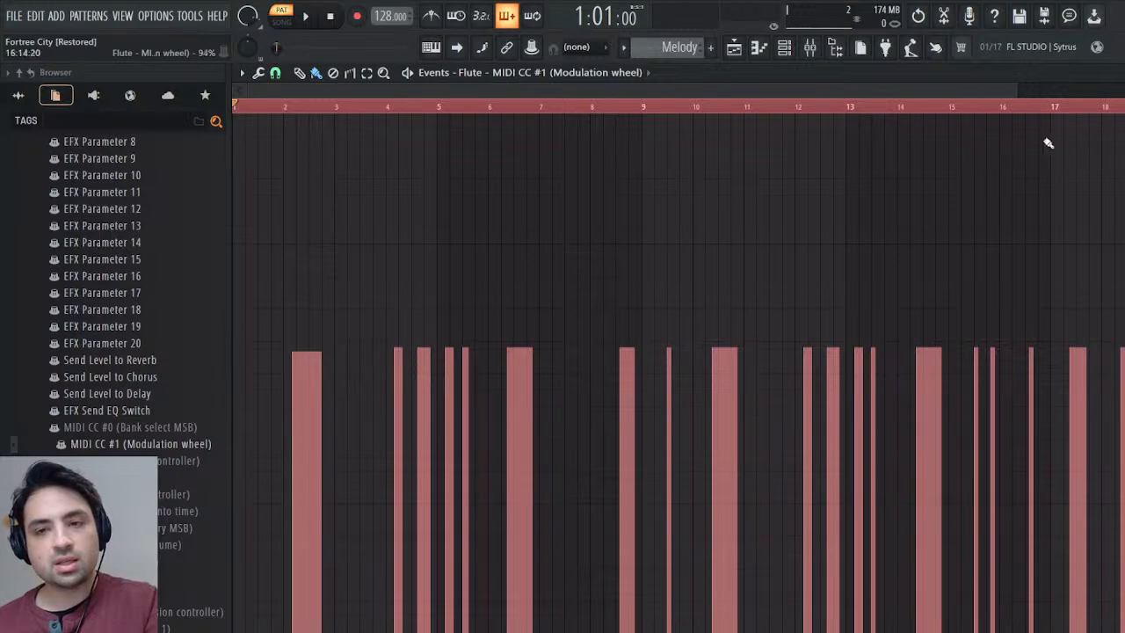
click(1121, 74)
Set the SOUND Canvas VA Flute's vibrato rate to 25 and play the Melody pattern to hear it.
click(347, 135)
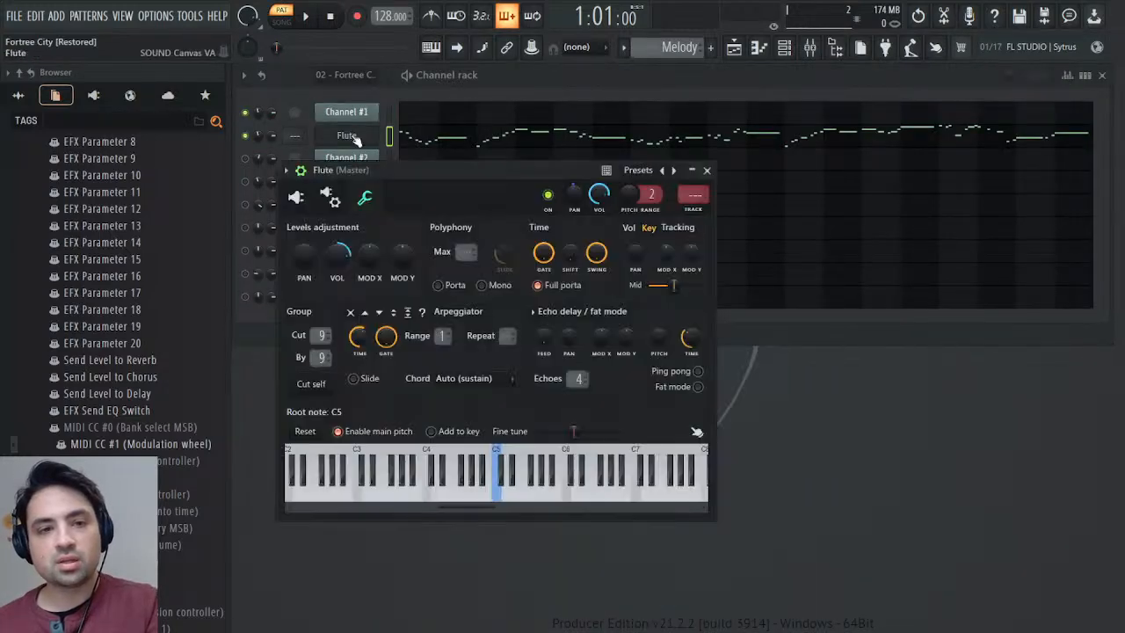
click(296, 196)
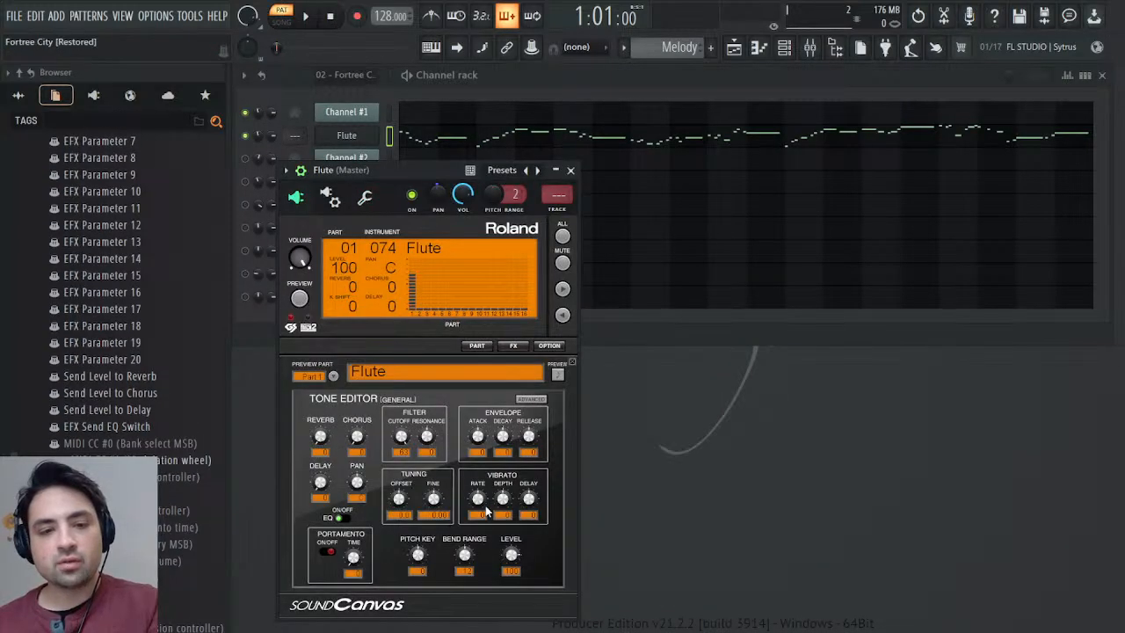
drag(486, 507, 485, 492)
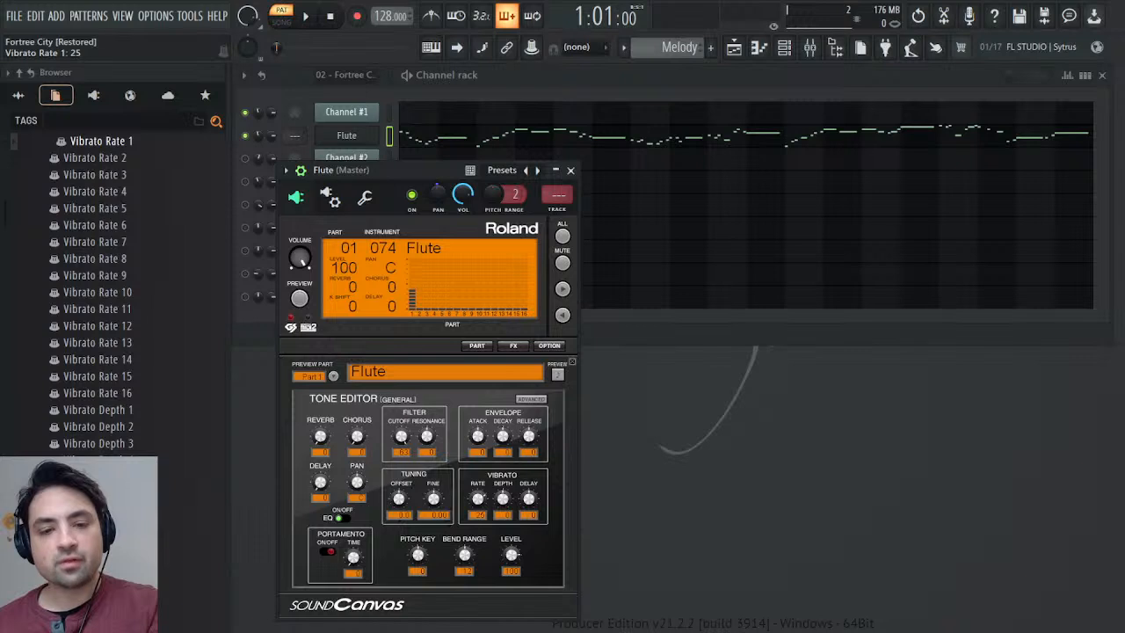
key(space)
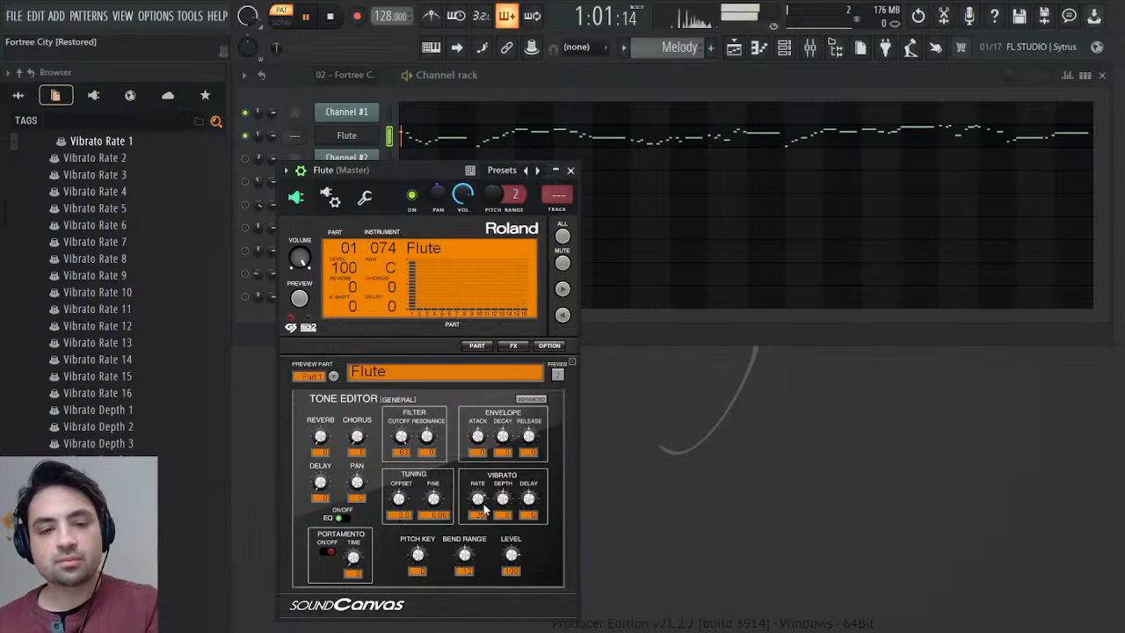
click(582, 171)
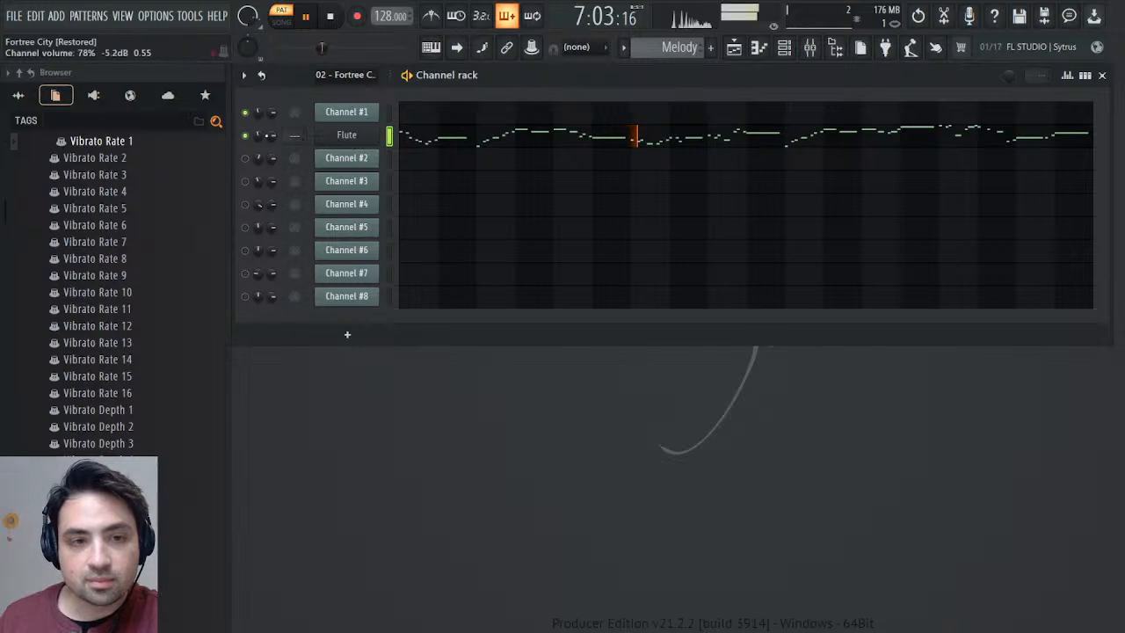
Assign the Flute channel to mixer track 2 and load the Mixer preset from the Remasters & Origins folder onto that track.
click(346, 135)
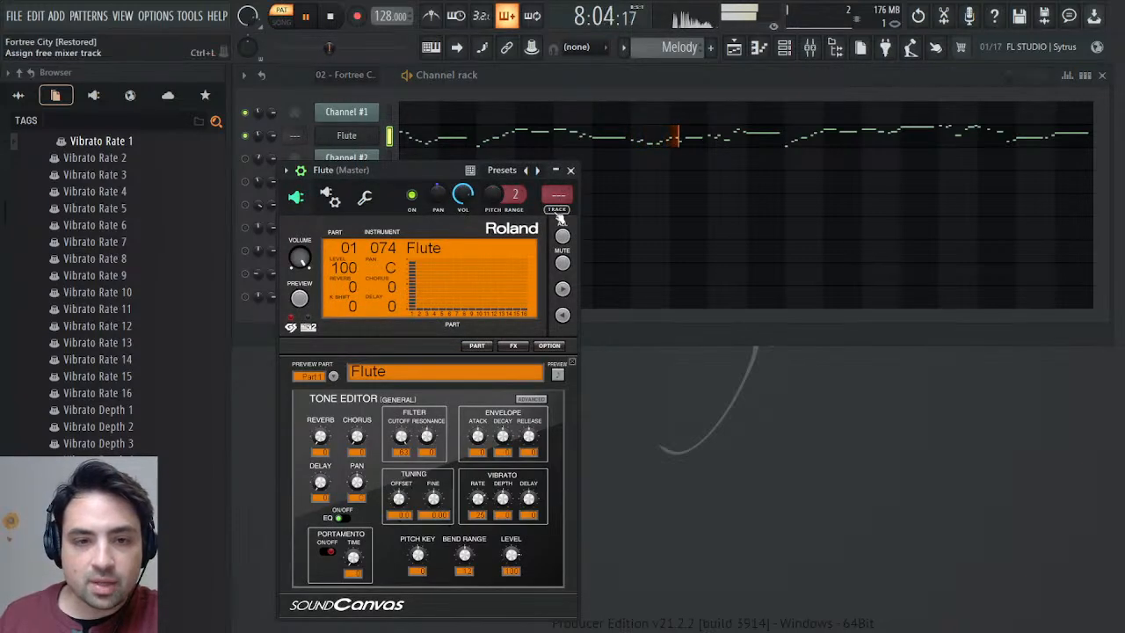
key(F9)
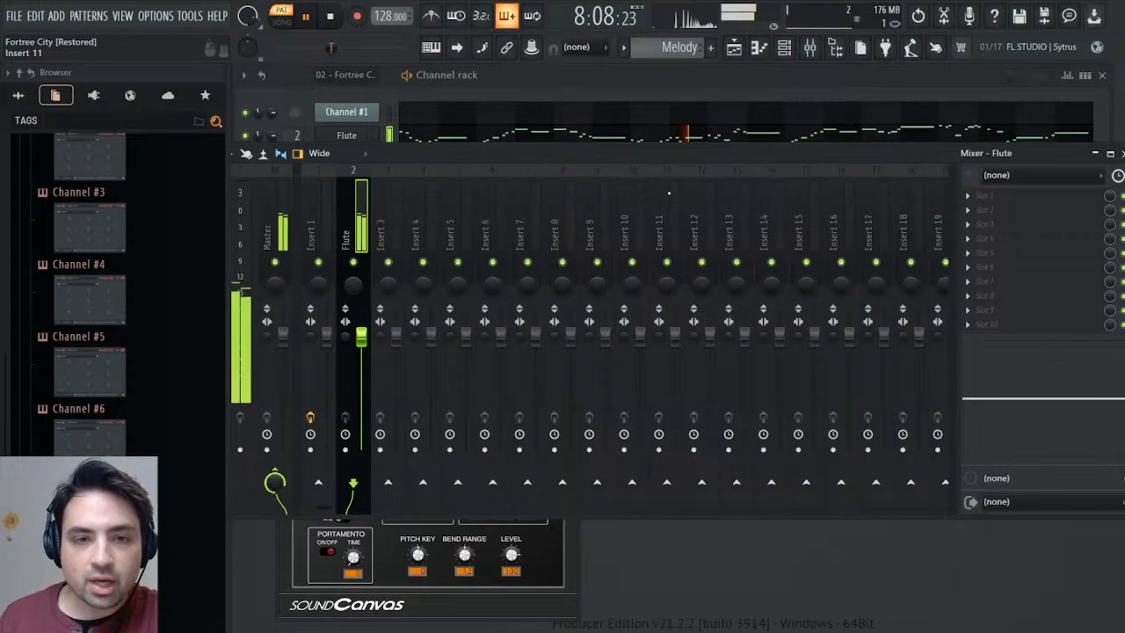
click(18, 95)
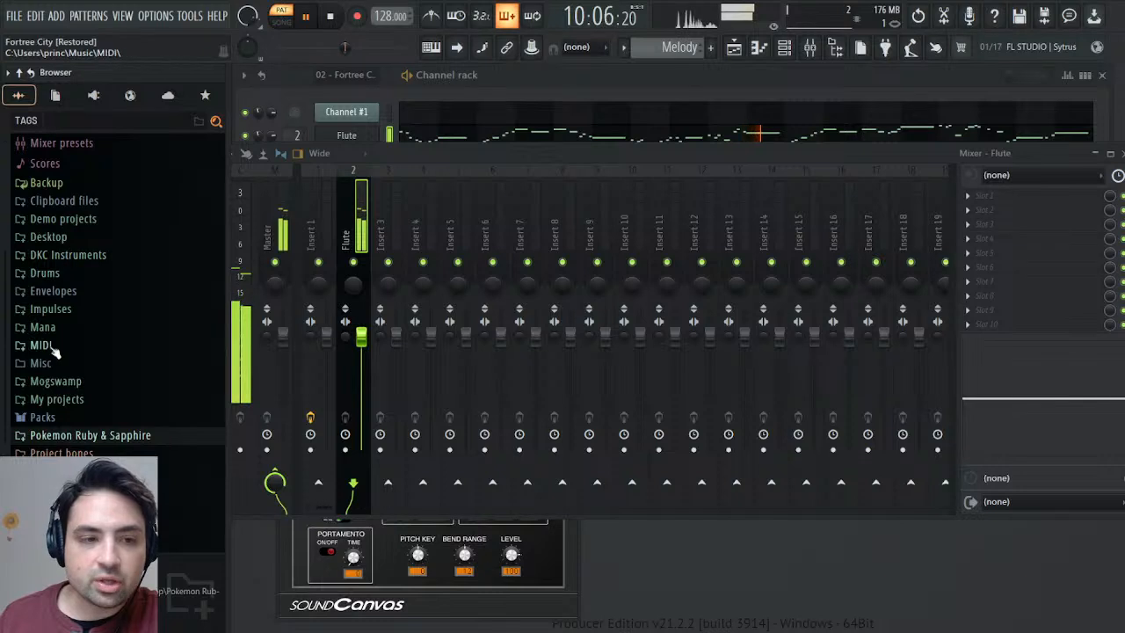
click(62, 436)
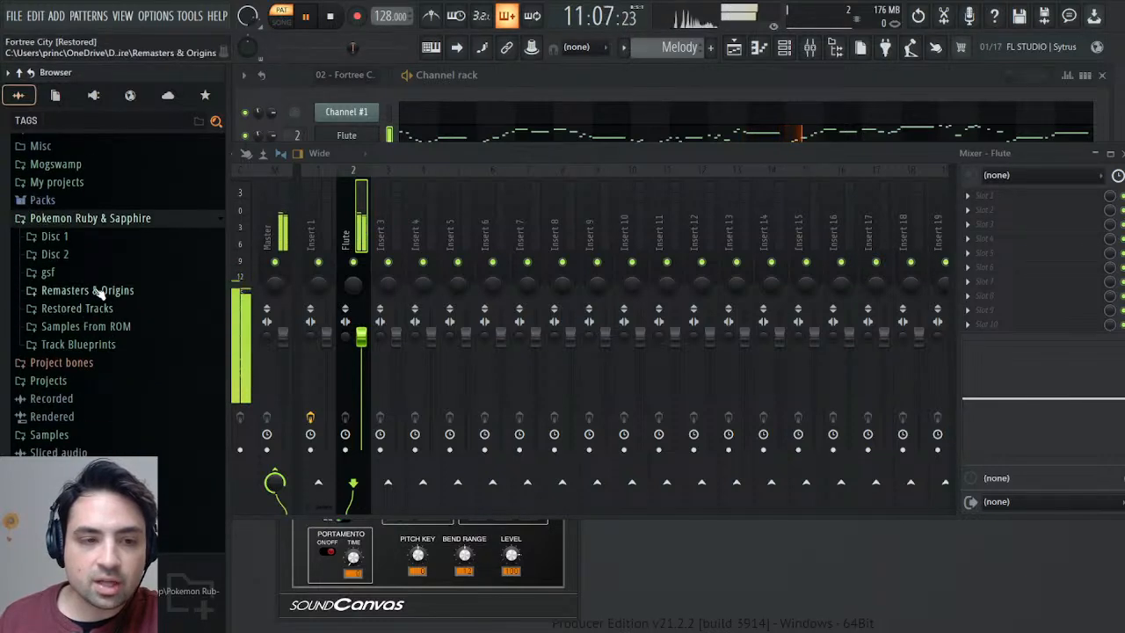
click(95, 291)
drag(67, 392, 1048, 268)
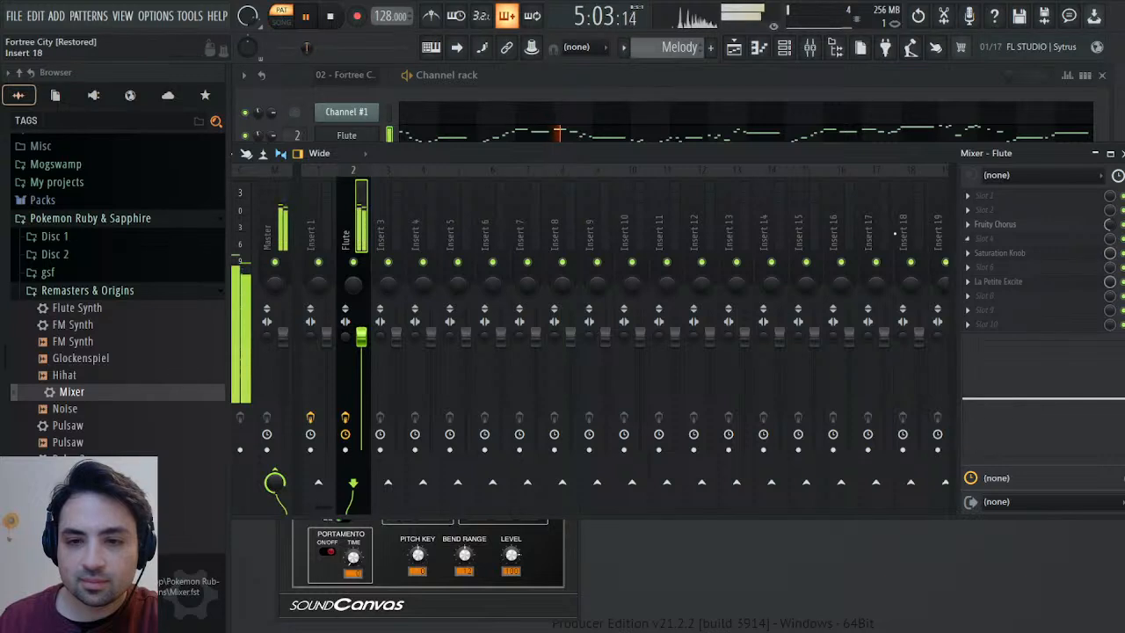
Dock mixer track Insert 17 apart from the others as a track named Reverb, with TSAR-1R Reverb in its slot 5.
click(876, 220)
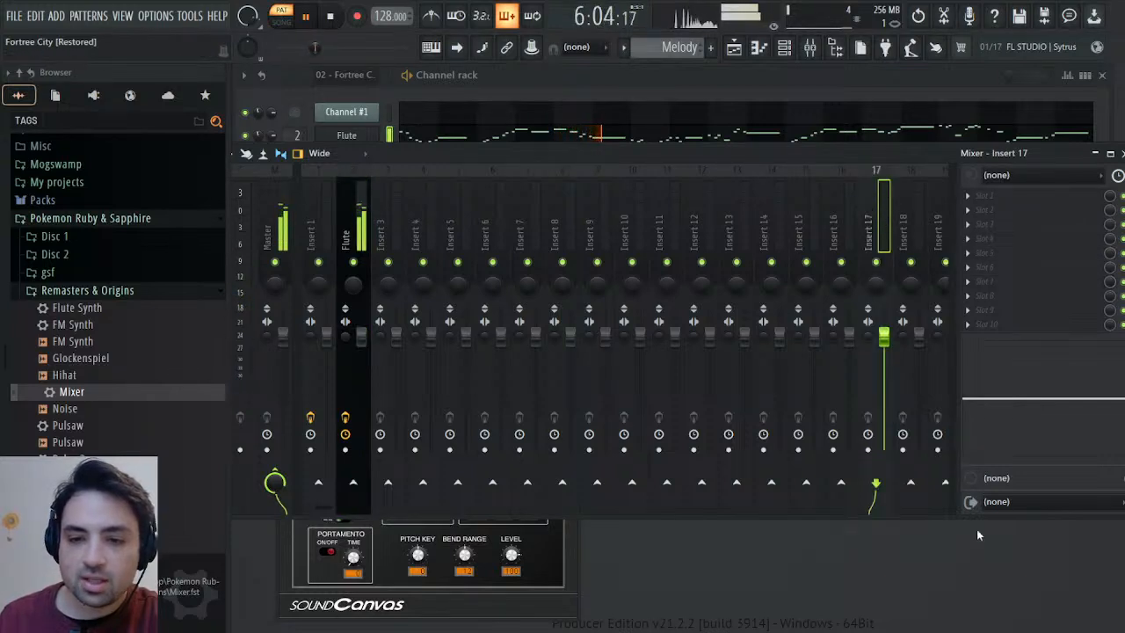
key(ctrl+shift+Right)
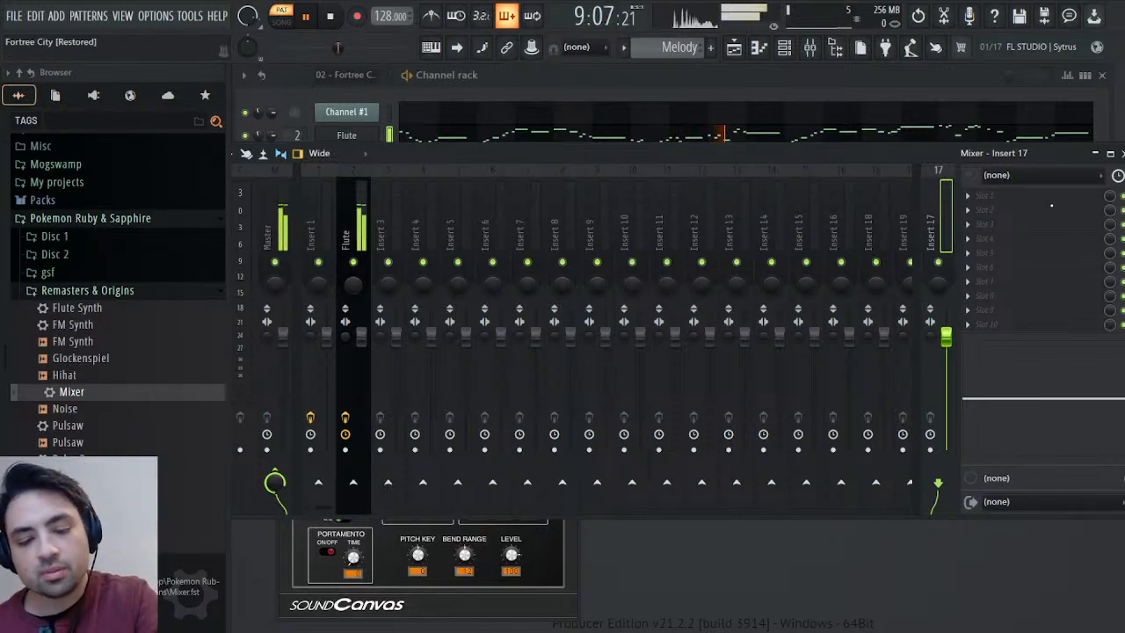
text(Reverb)
key(Return)
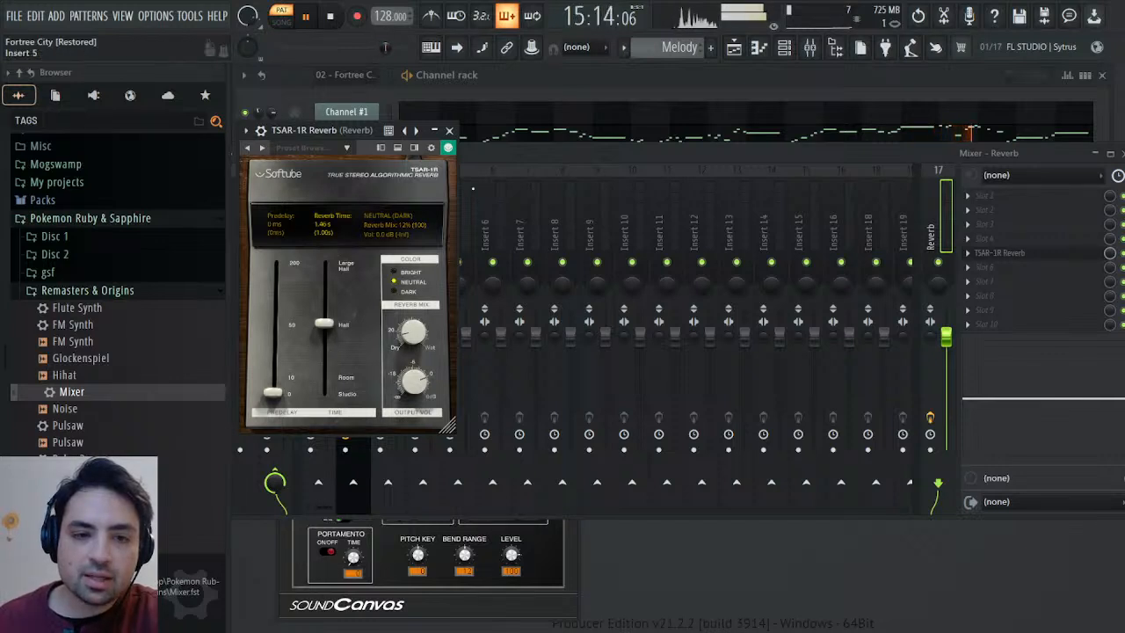
click(450, 130)
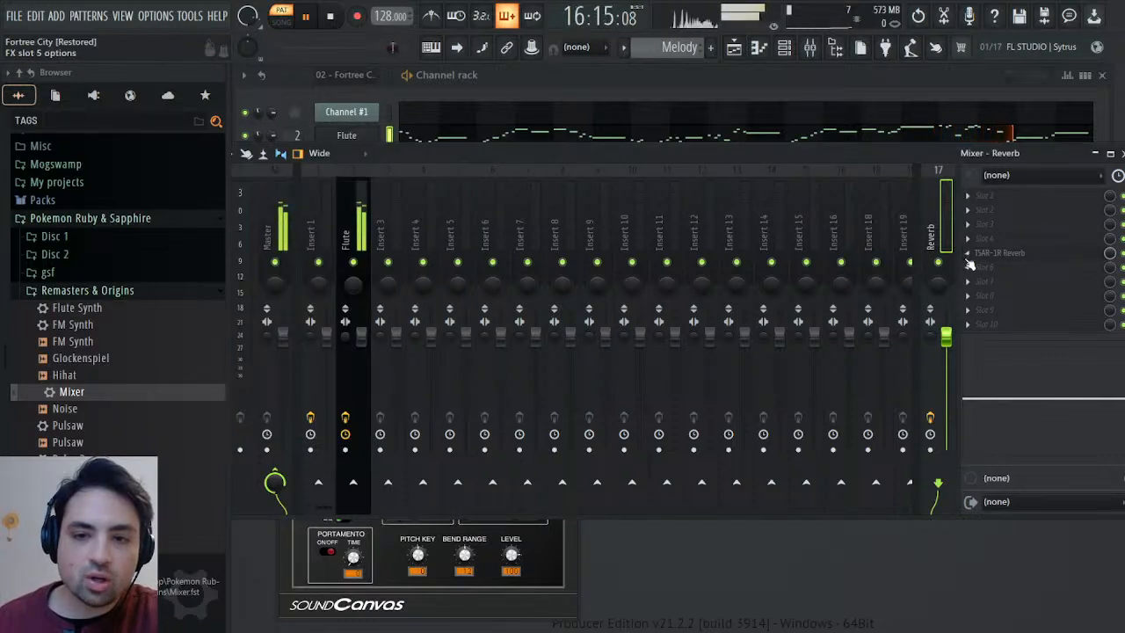
Route the Flute mixer track only to the Reverb track, then stop playback and close the mixer and Flute plugin.
click(346, 235)
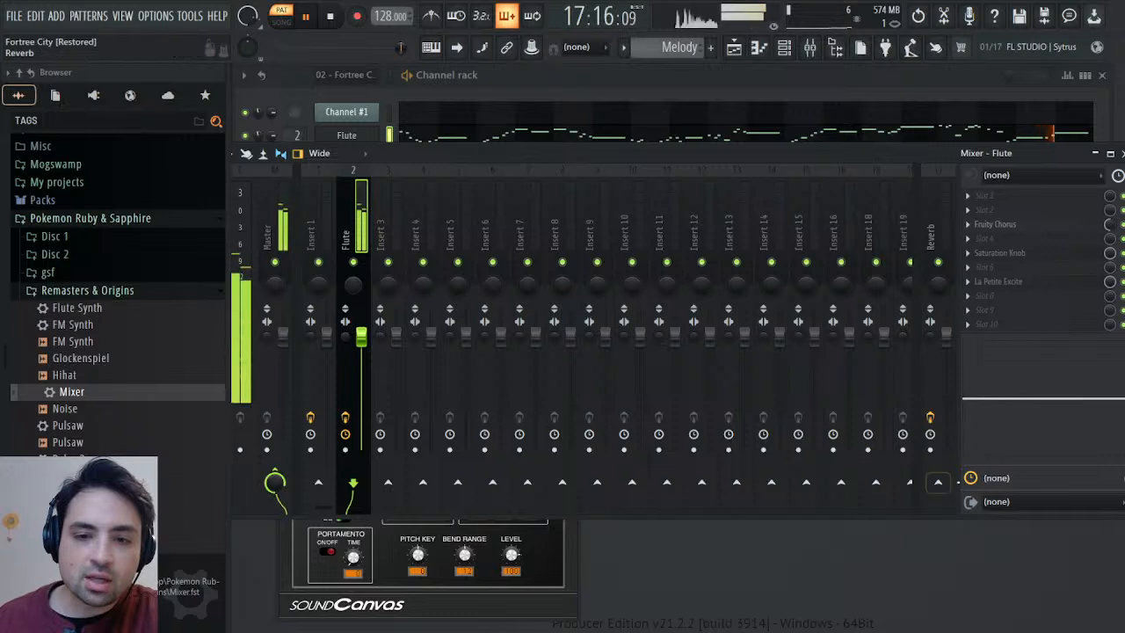
click(938, 483)
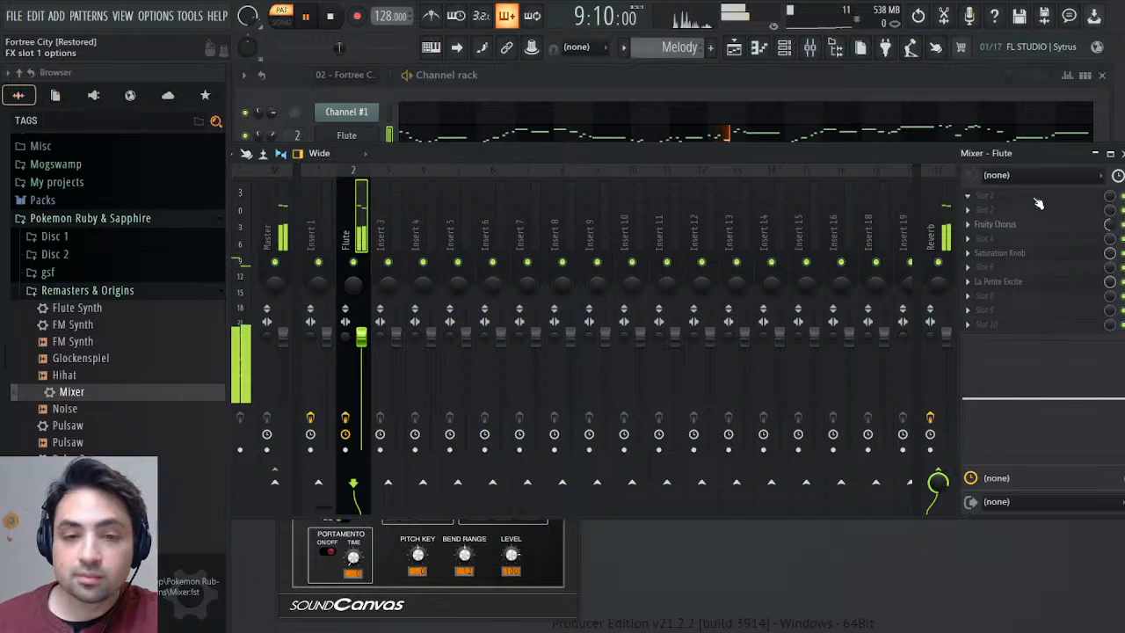
click(1120, 153)
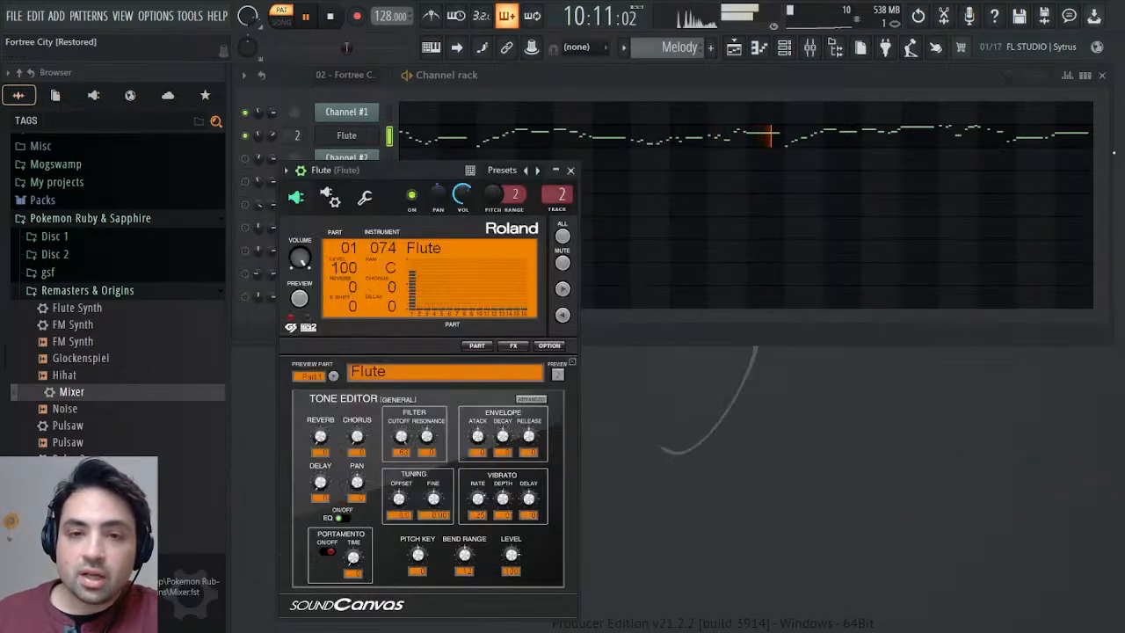
key(space)
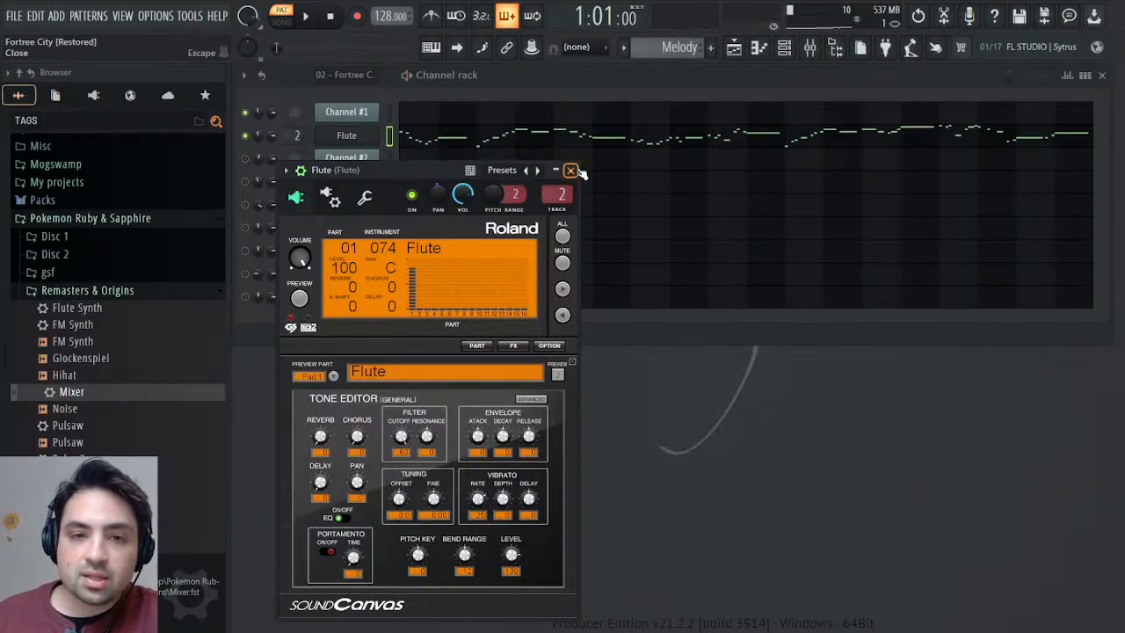
click(570, 169)
In the 02 - Fortree City pattern, mute Channel #1, unmute Channel #2, and play the pattern to hear Channel #2's part.
scroll(657, 50, down, 1)
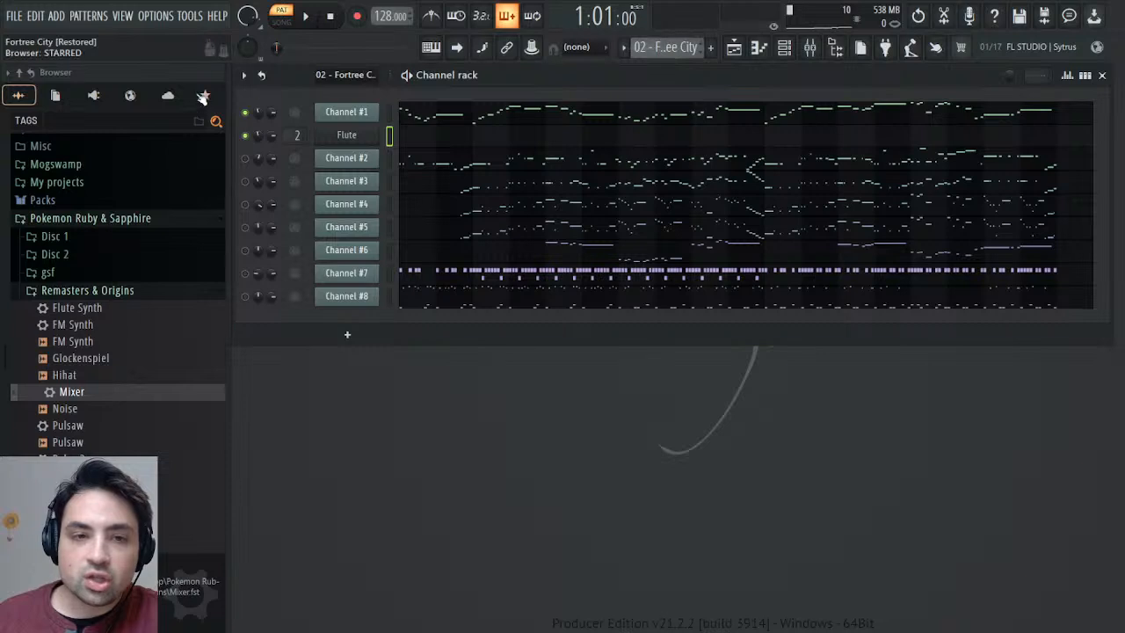
click(246, 112)
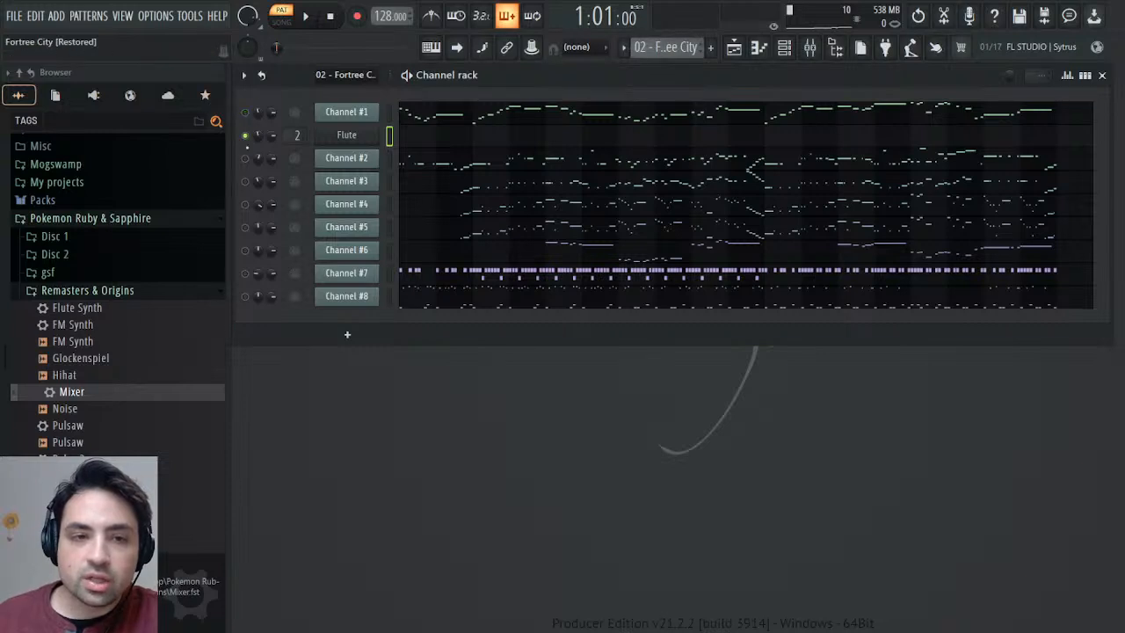
click(245, 159)
key(space)
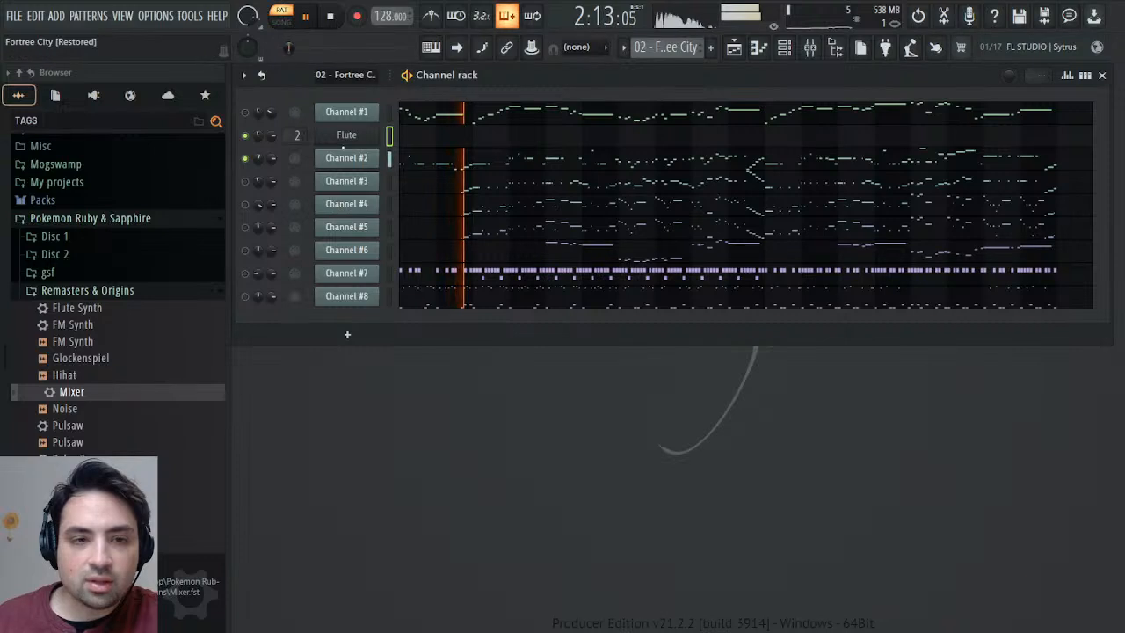
Stop playback and audition lower notes on the keyboard in Channel #2's detailed settings, then close its window.
click(360, 156)
click(362, 160)
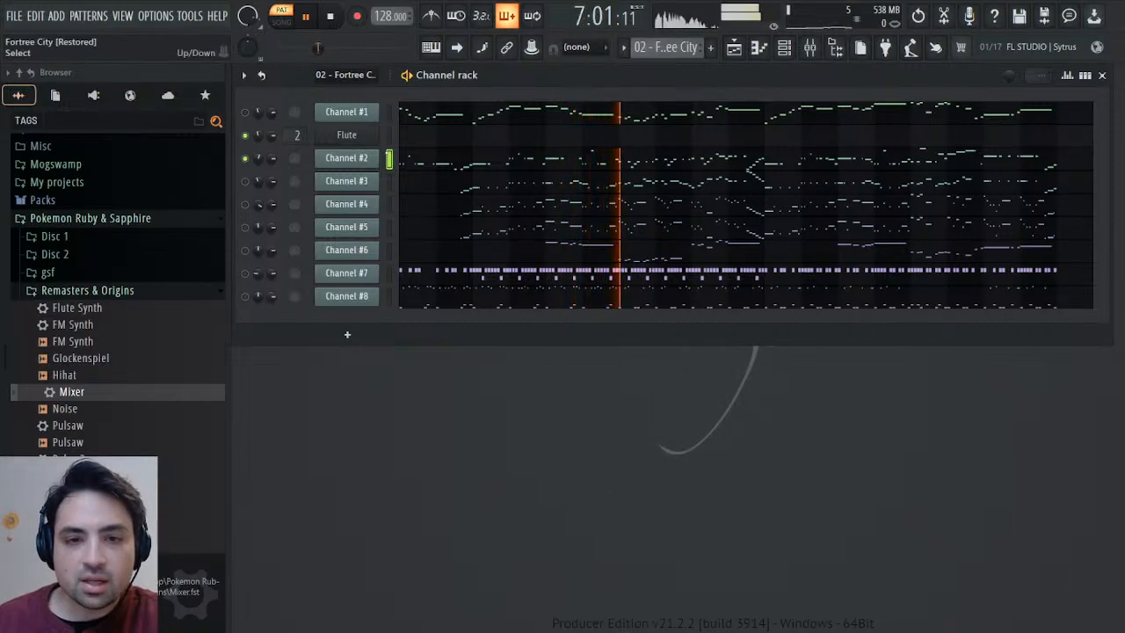
click(347, 158)
key(space)
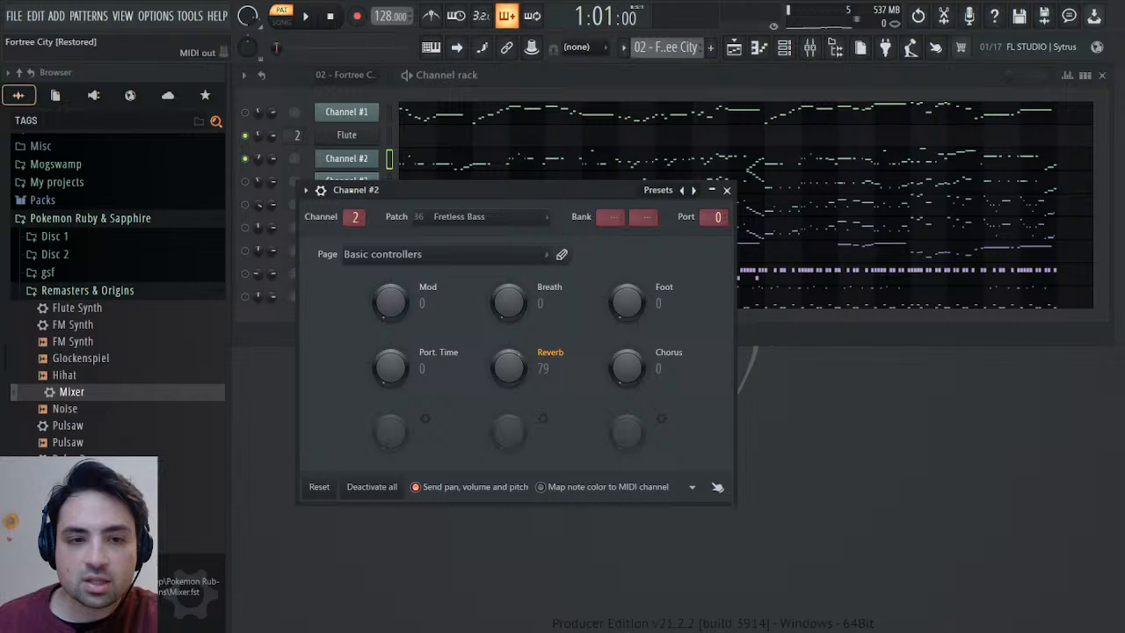
click(320, 190)
click(350, 217)
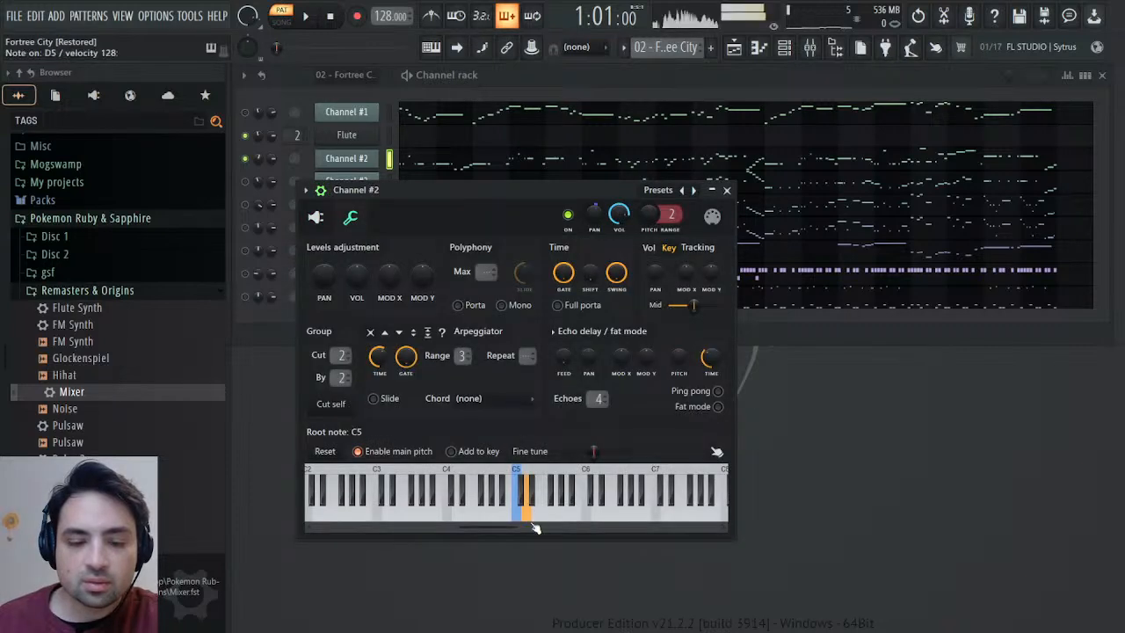
drag(514, 510, 378, 514)
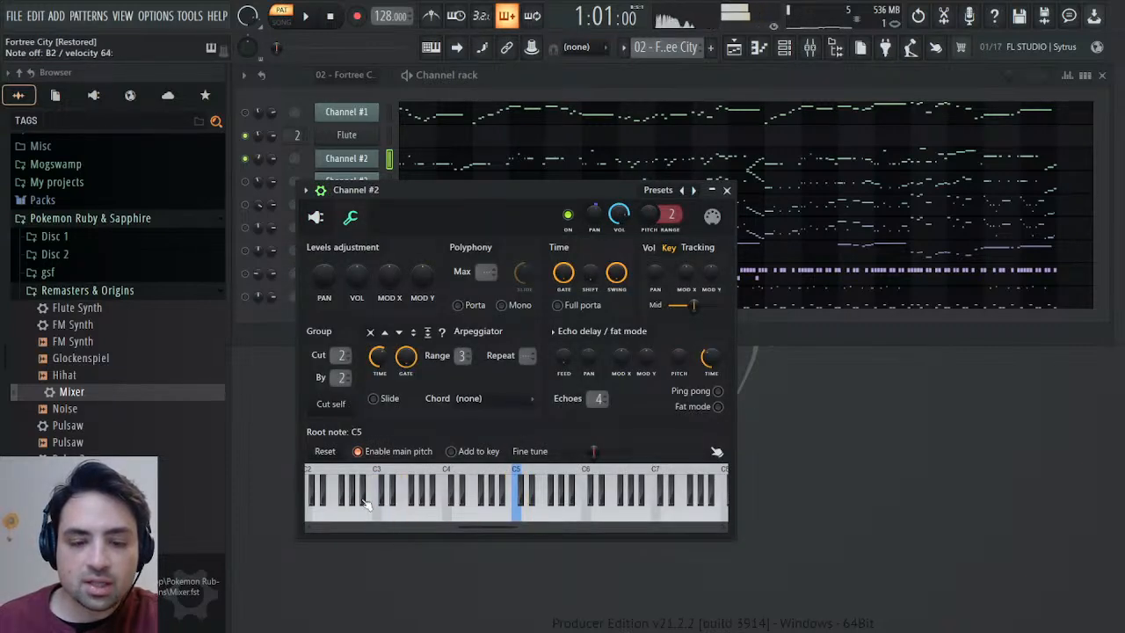
click(726, 190)
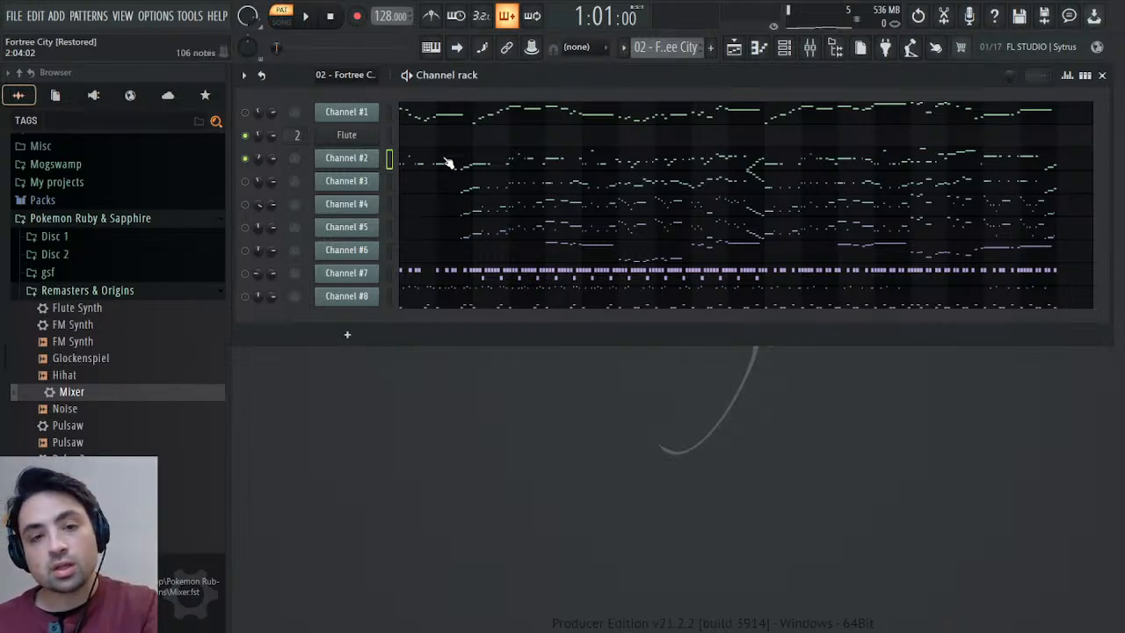
Inspect Channel #2's General MIDI patch, panning, volume and pitch events, then close the channel window.
click(378, 161)
click(316, 219)
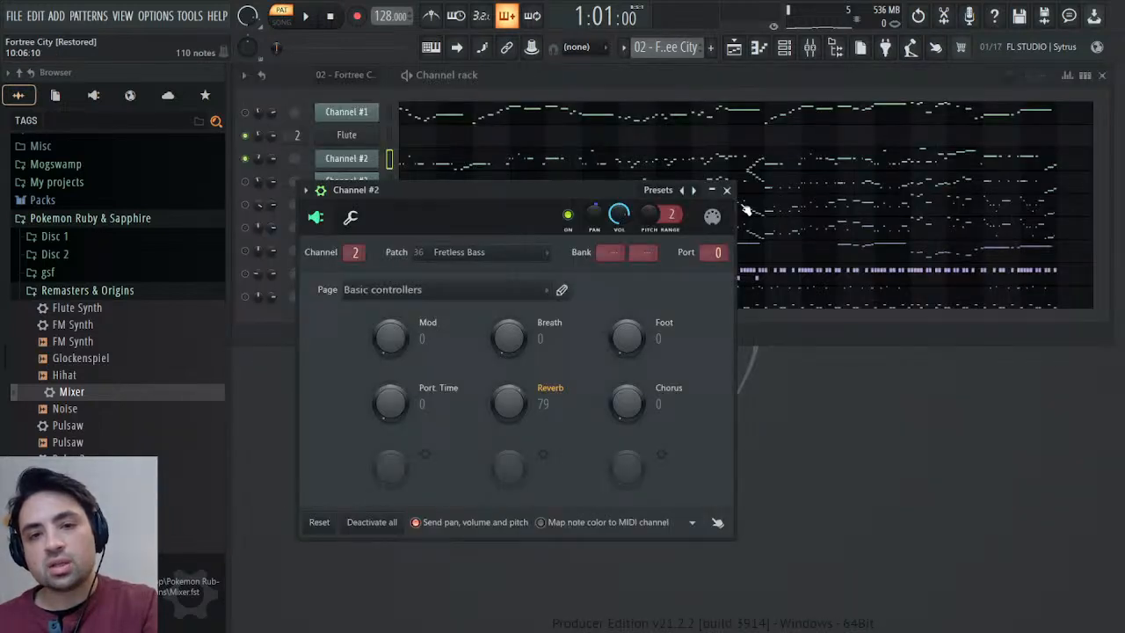
click(727, 191)
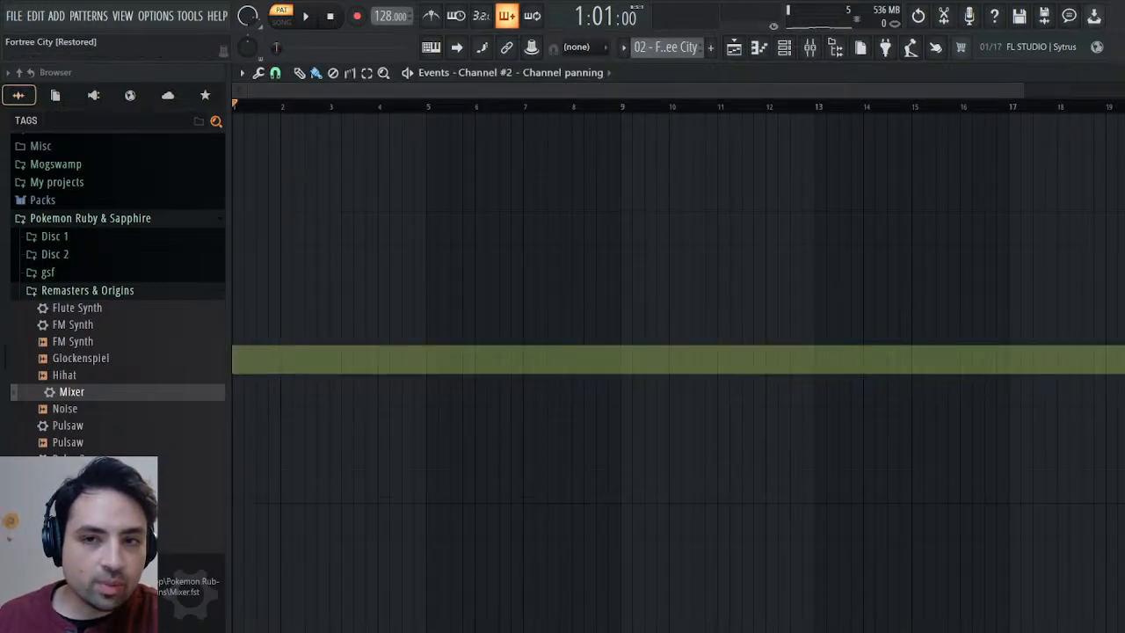
click(1114, 73)
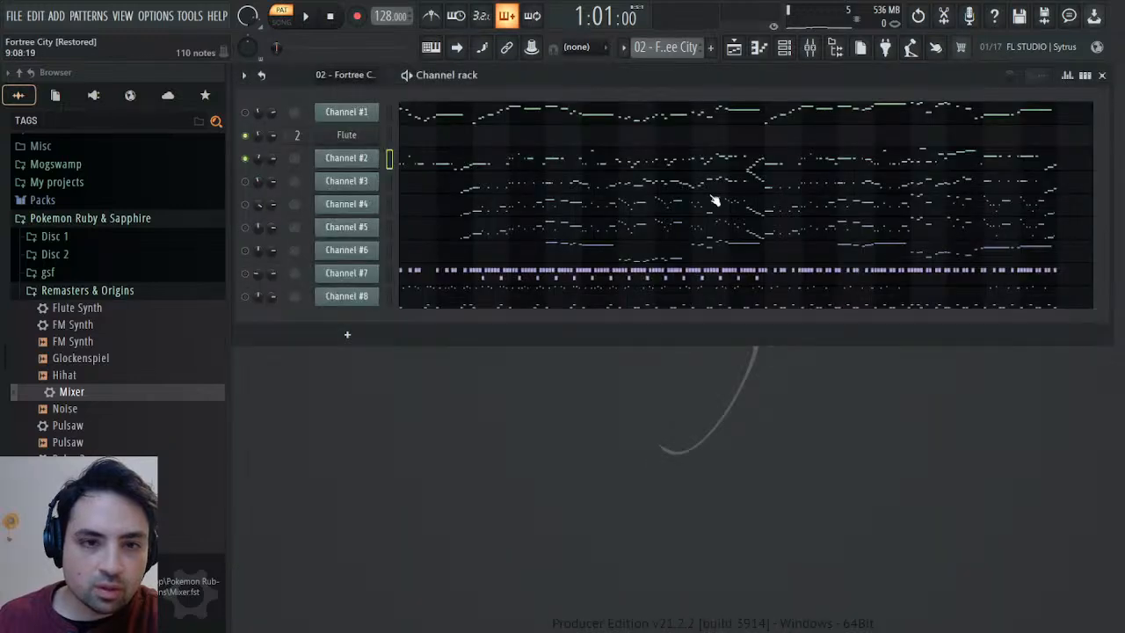
click(344, 160)
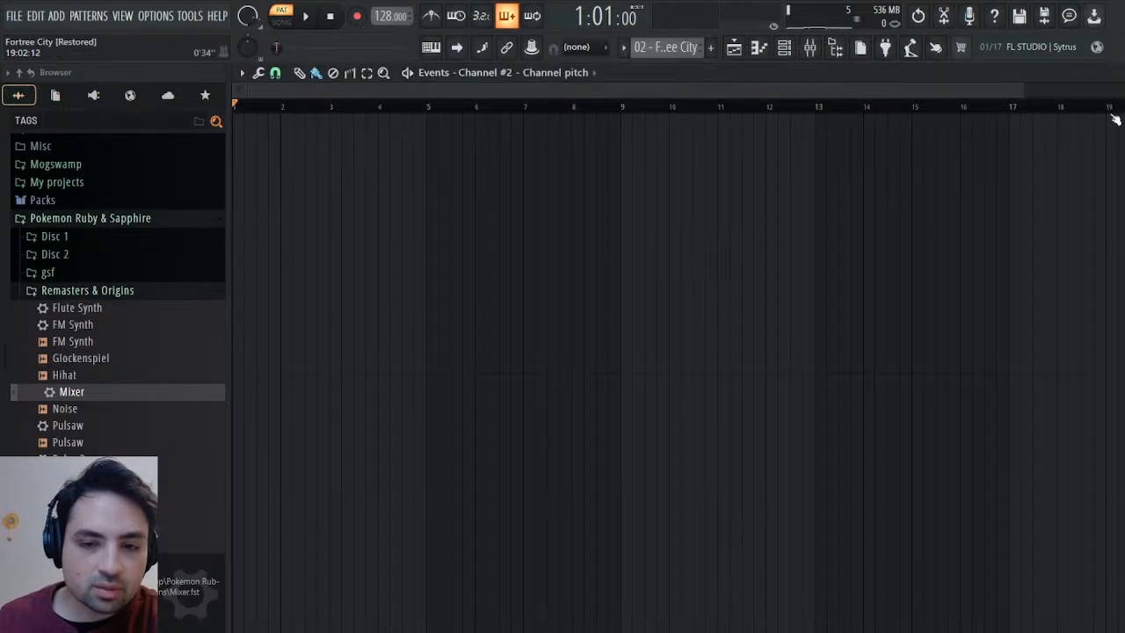
click(1113, 73)
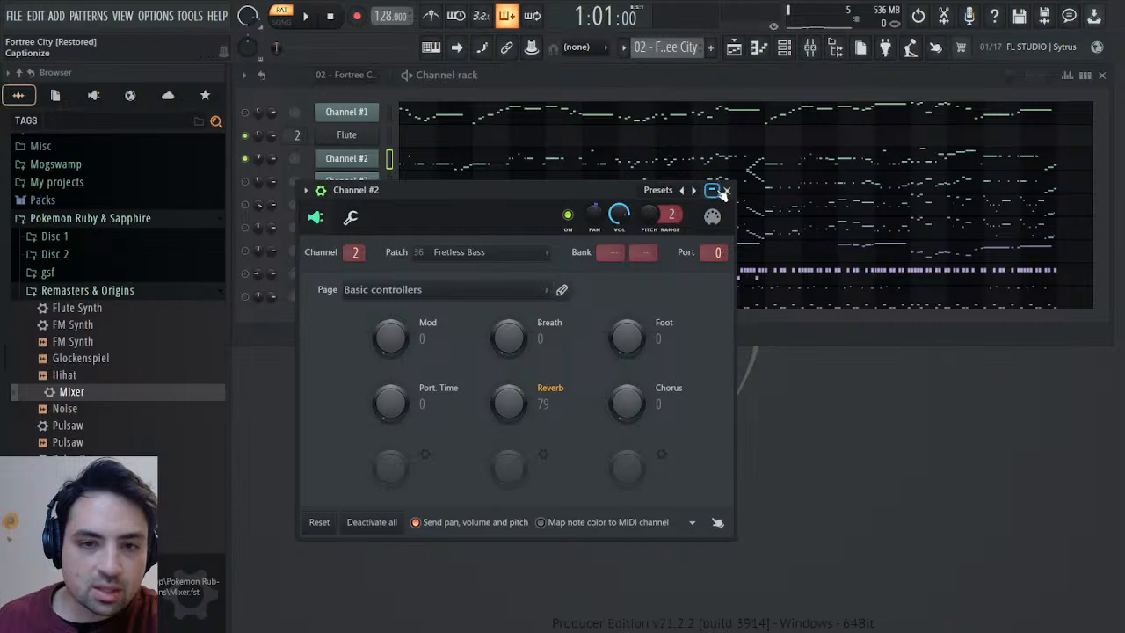
click(726, 190)
Add a SOUND Canvas VA channel below Channel #2 with instrument 034 FingeredBs. and reverb send 0, then close the plugin.
click(93, 96)
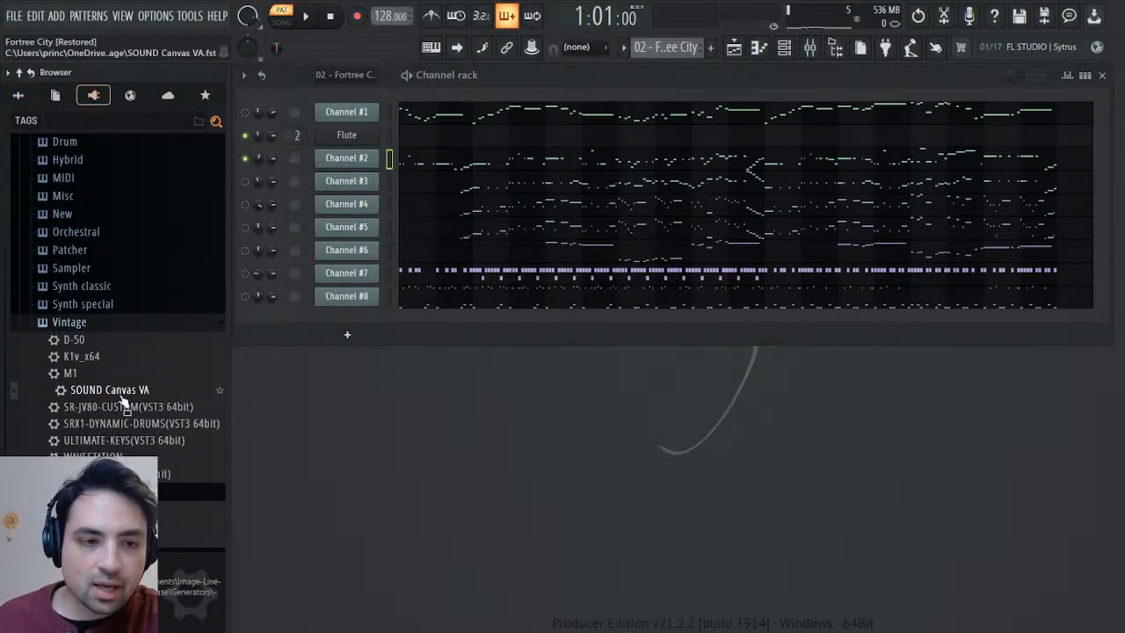
drag(127, 392, 369, 176)
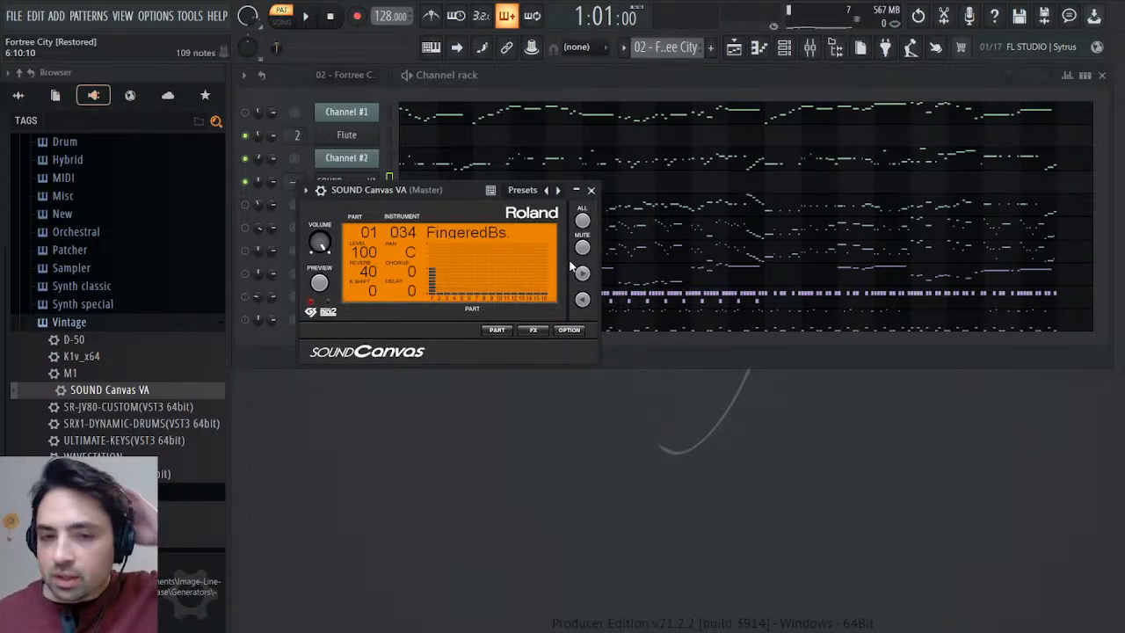
click(498, 329)
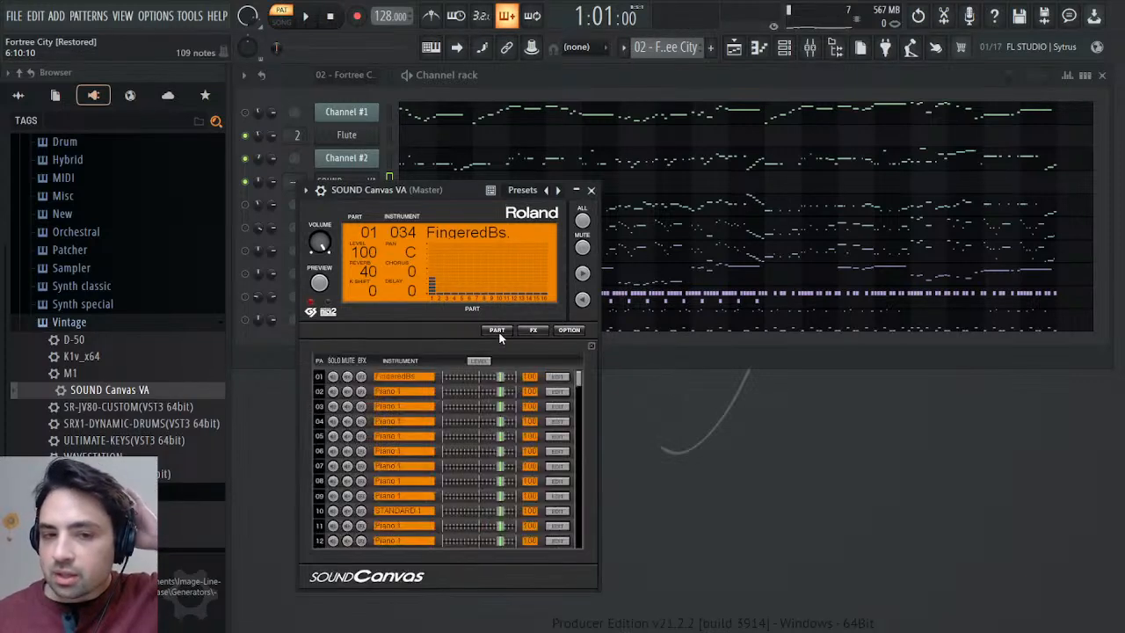
click(556, 377)
drag(350, 424, 350, 466)
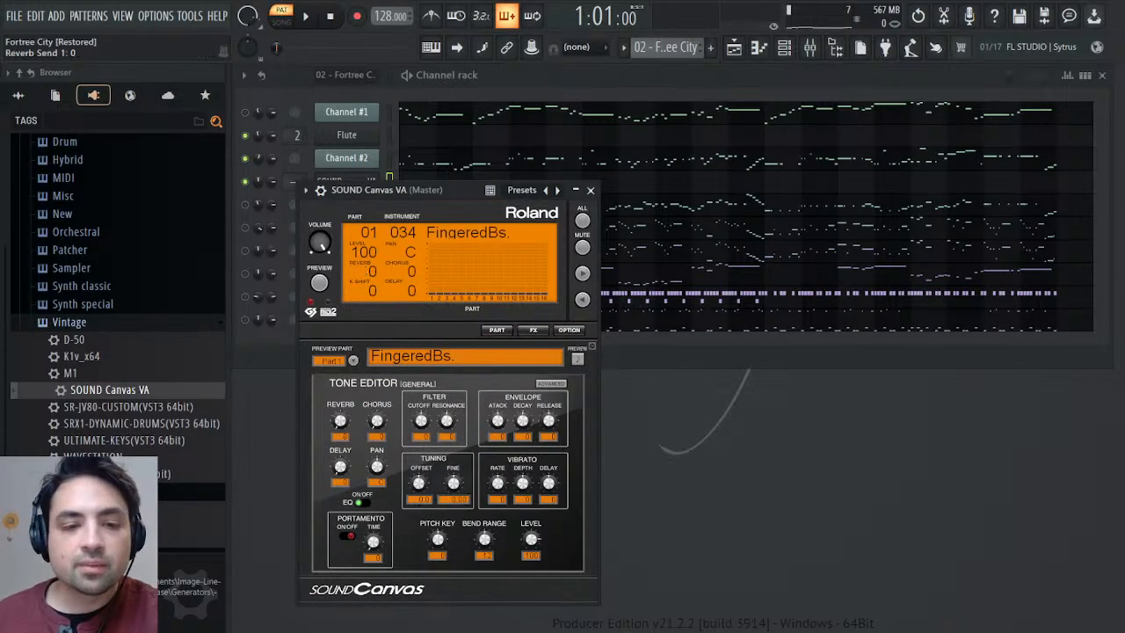
click(590, 190)
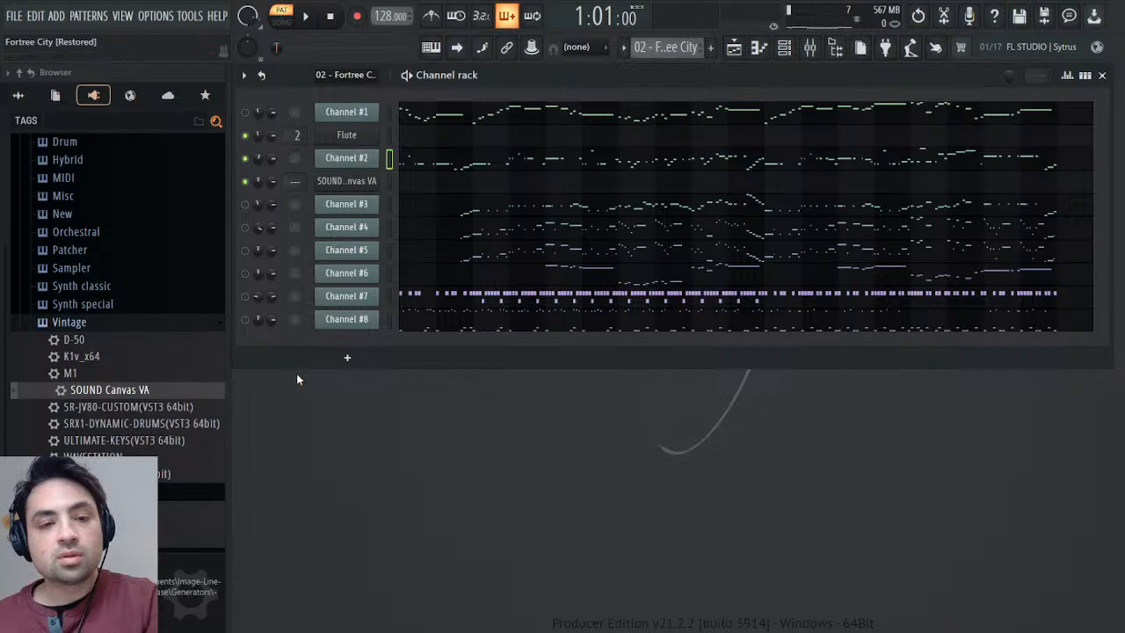
Check Channel #2's volume events across the pattern and return to the channel rack.
right_click(269, 163)
click(296, 197)
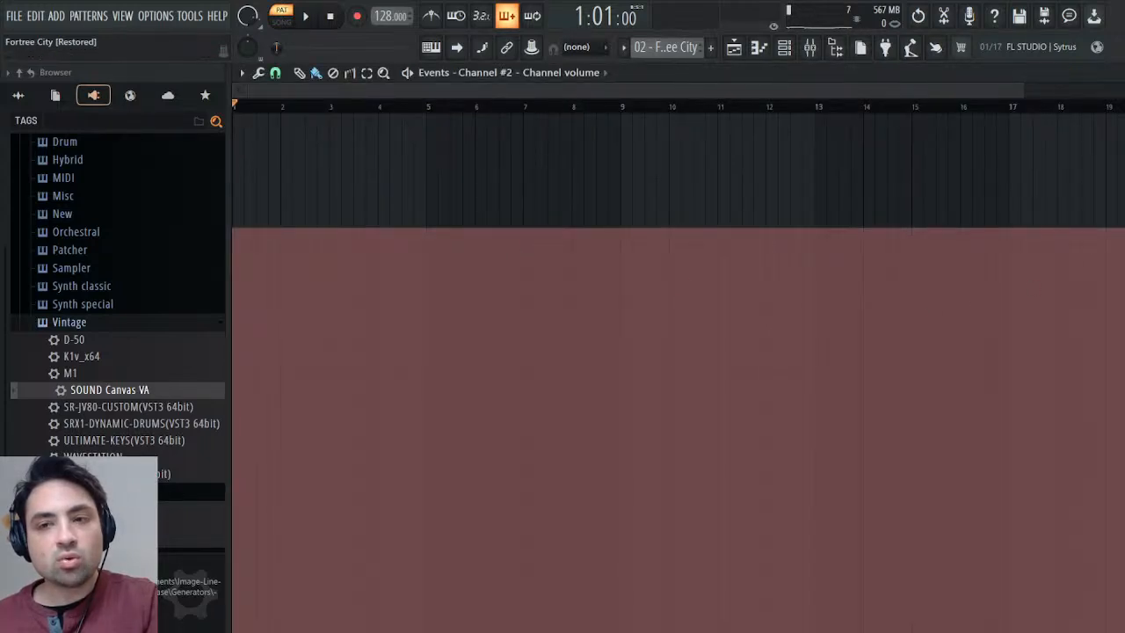
key(Escape)
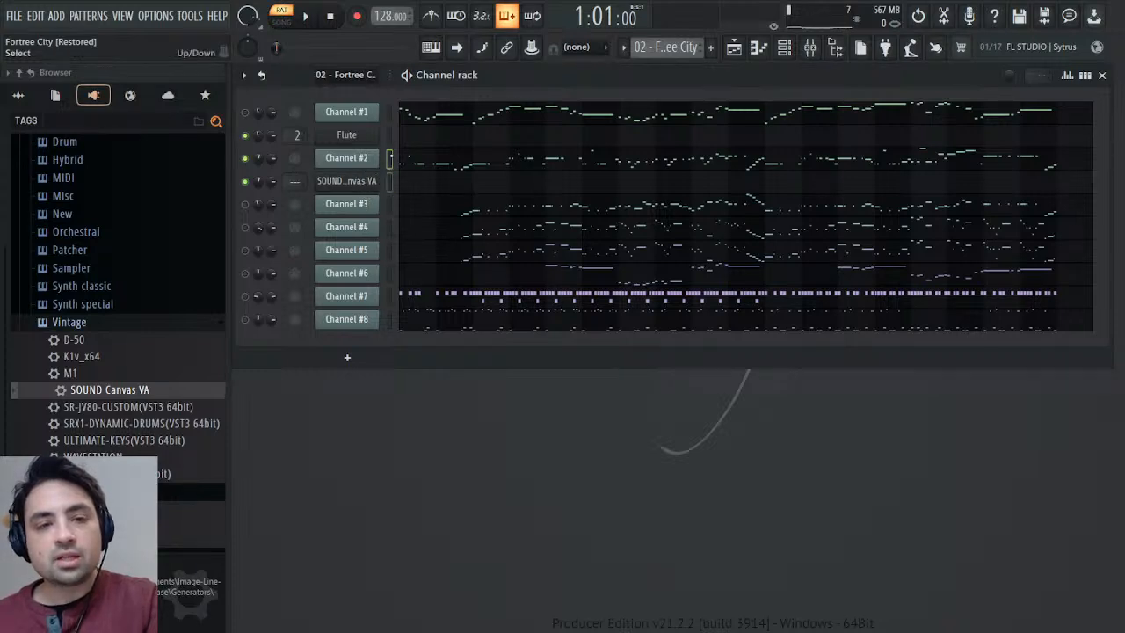
Create a pattern named Bass, paste Channel #2's notes into the new SOUND Canvas VA channel, and play it.
click(697, 64)
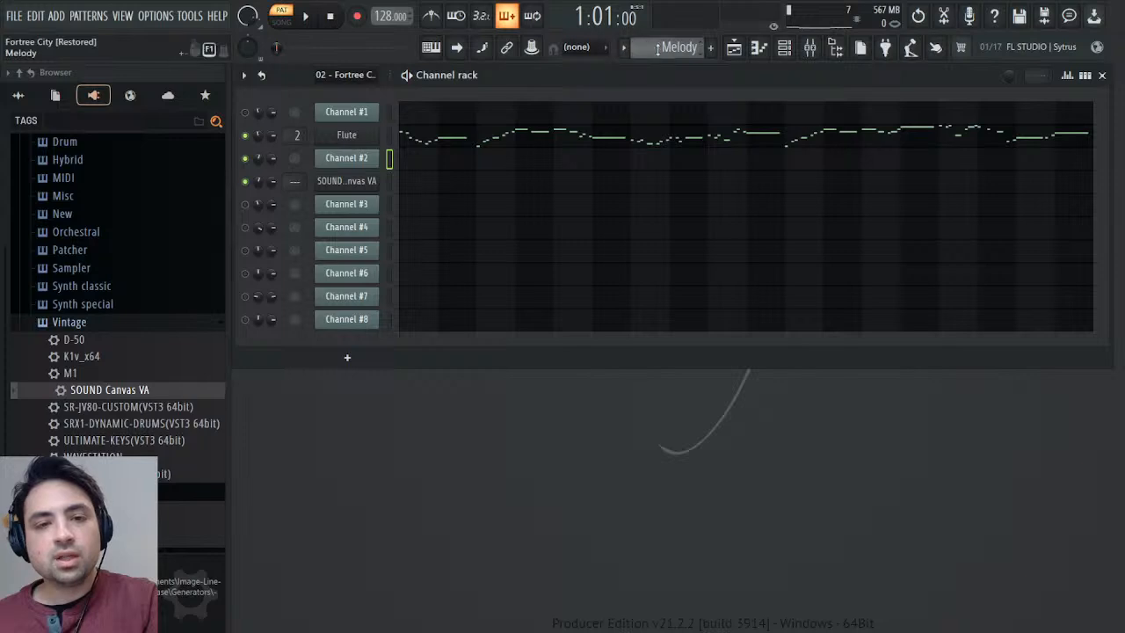
key(F4)
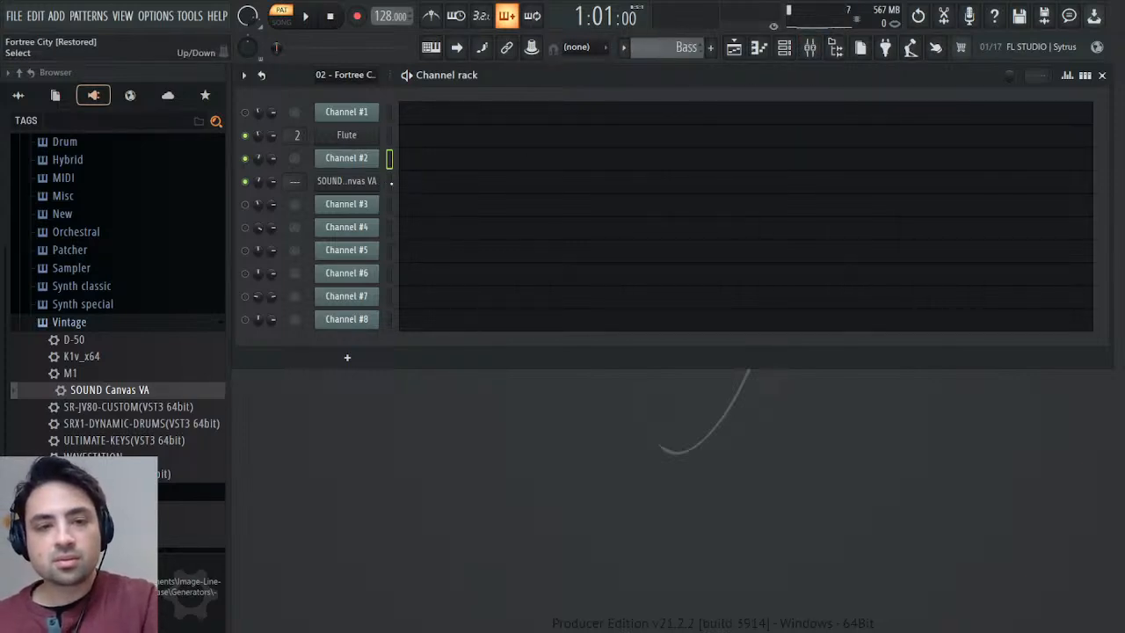
key(ctrl+v)
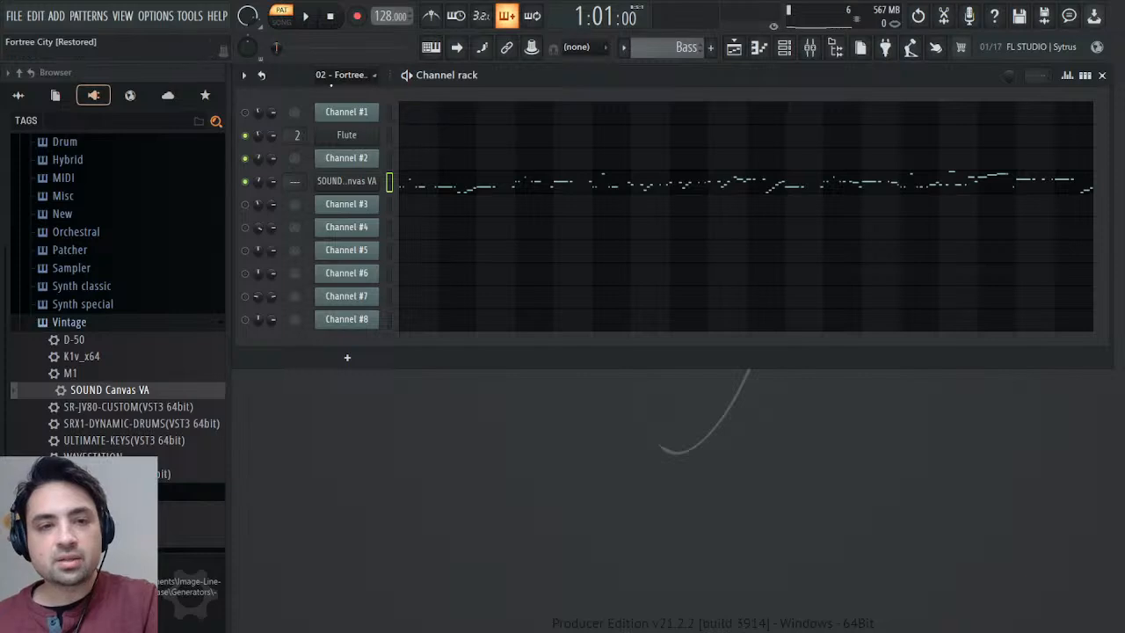
click(449, 181)
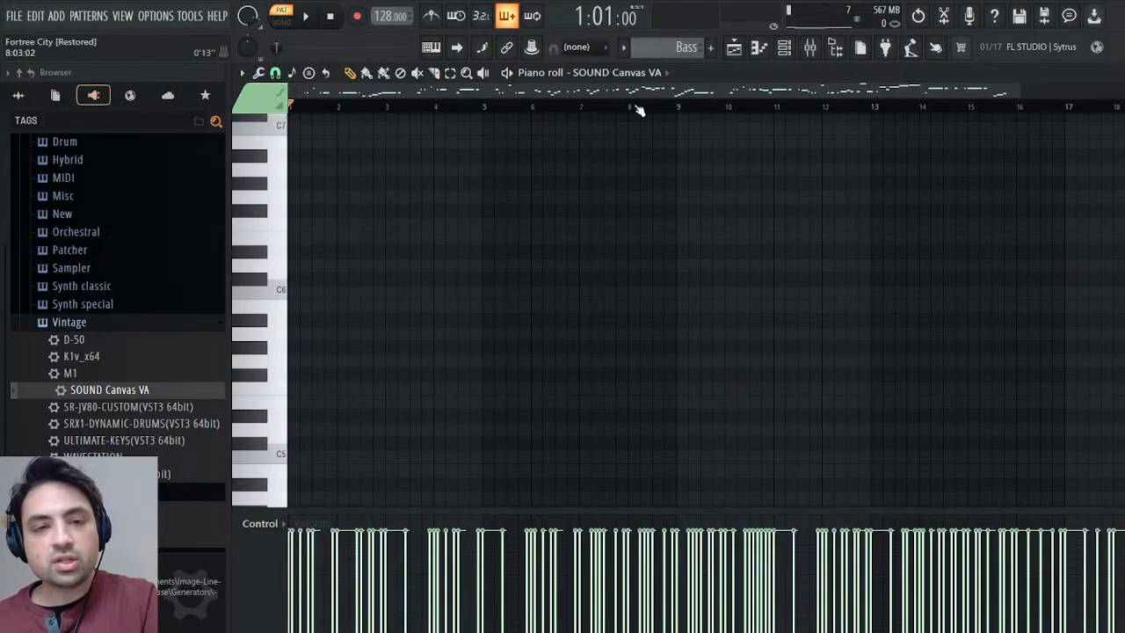
key(Escape)
key(space)
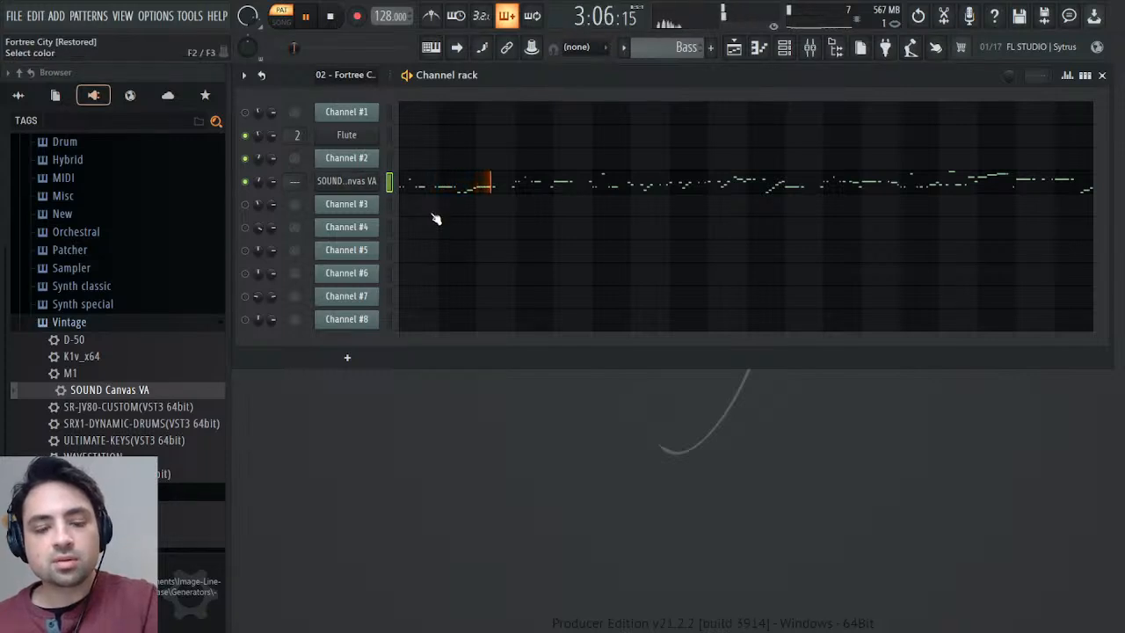
Rename the new SOUND Canvas VA channel to Bass, then close its plugin window.
click(345, 181)
click(321, 192)
click(385, 219)
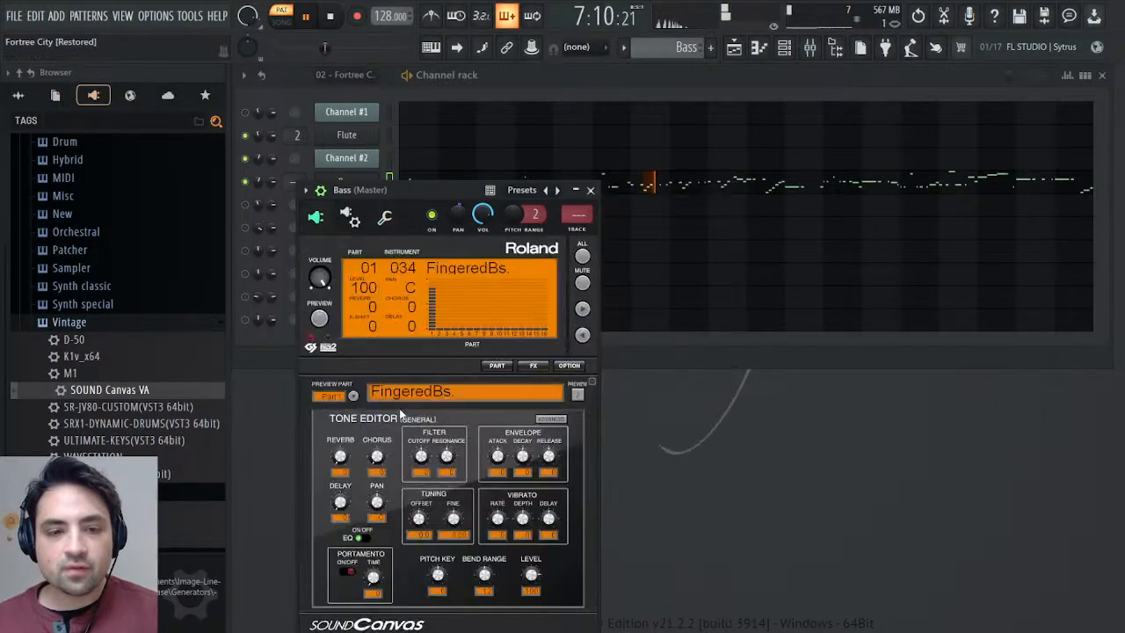
click(590, 191)
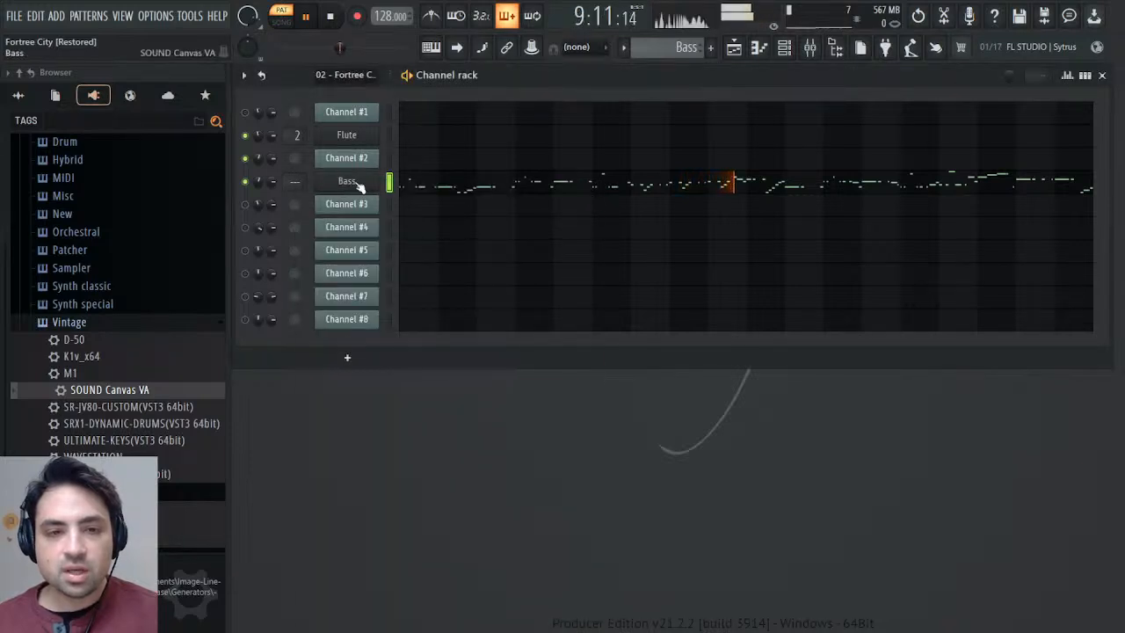
Assign the Bass channel to mixer track 3, load the Mixer preset from Remasters & Origins onto it, and close the plugin.
click(355, 183)
click(585, 230)
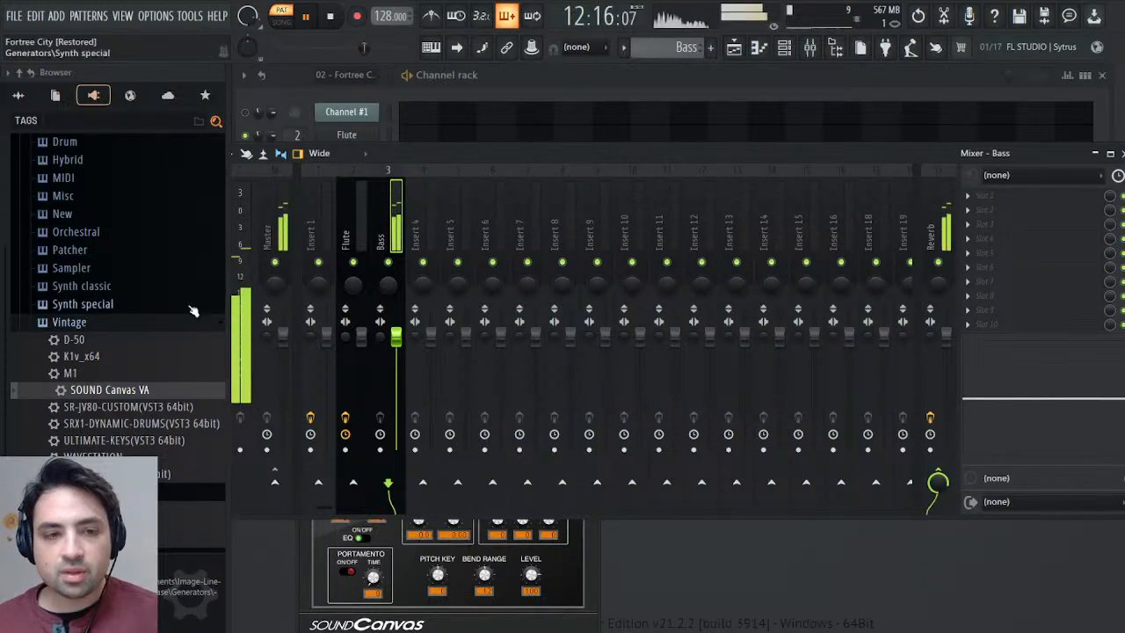
click(18, 96)
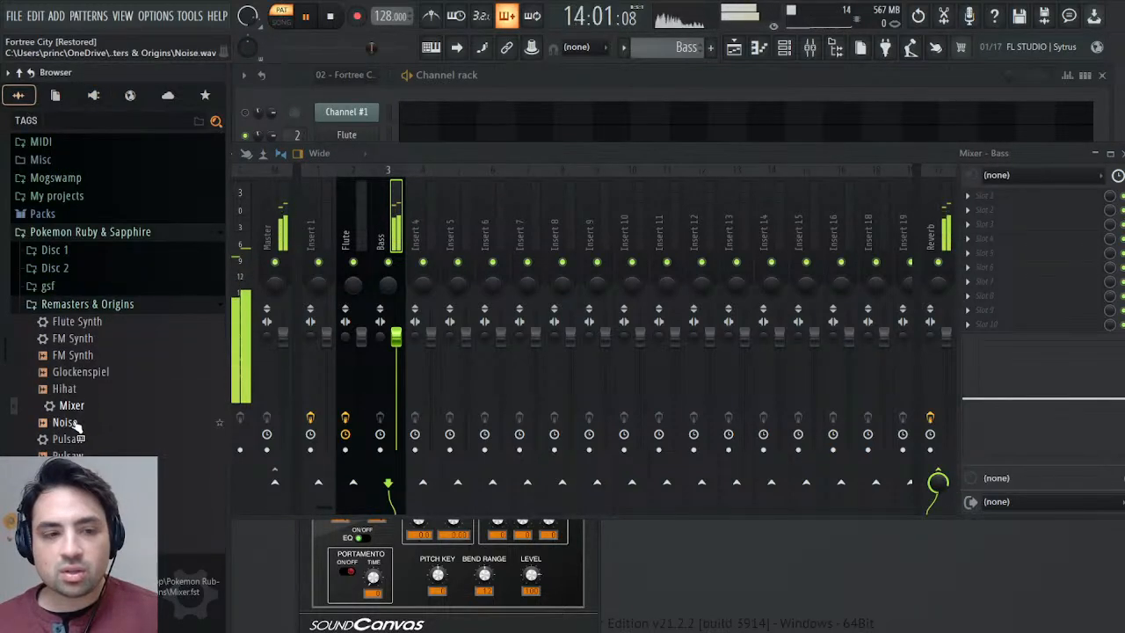
drag(70, 405, 734, 350)
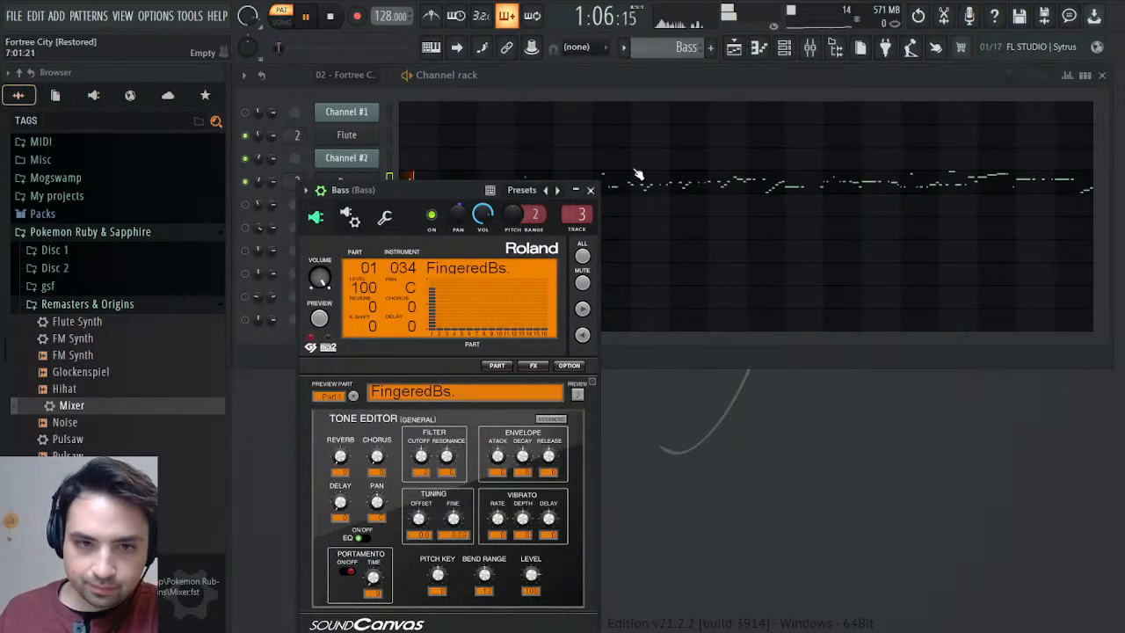
click(591, 191)
Return to the 02 - Fortree City pattern, mute Channel #2 and unmute Channel #3.
scroll(675, 46, up, 2)
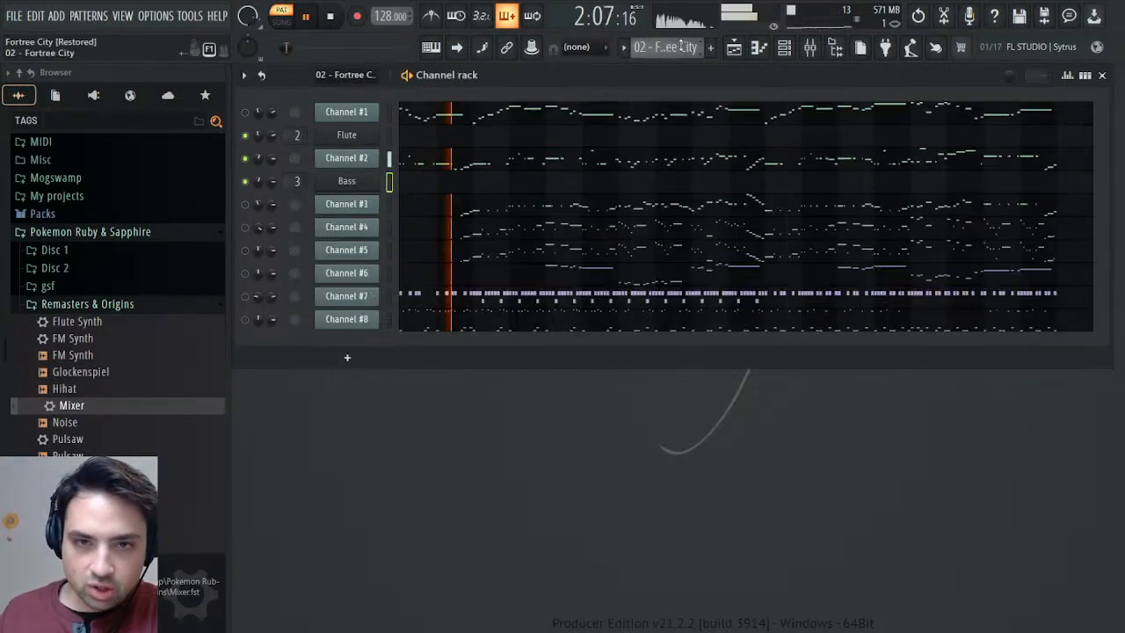
click(247, 158)
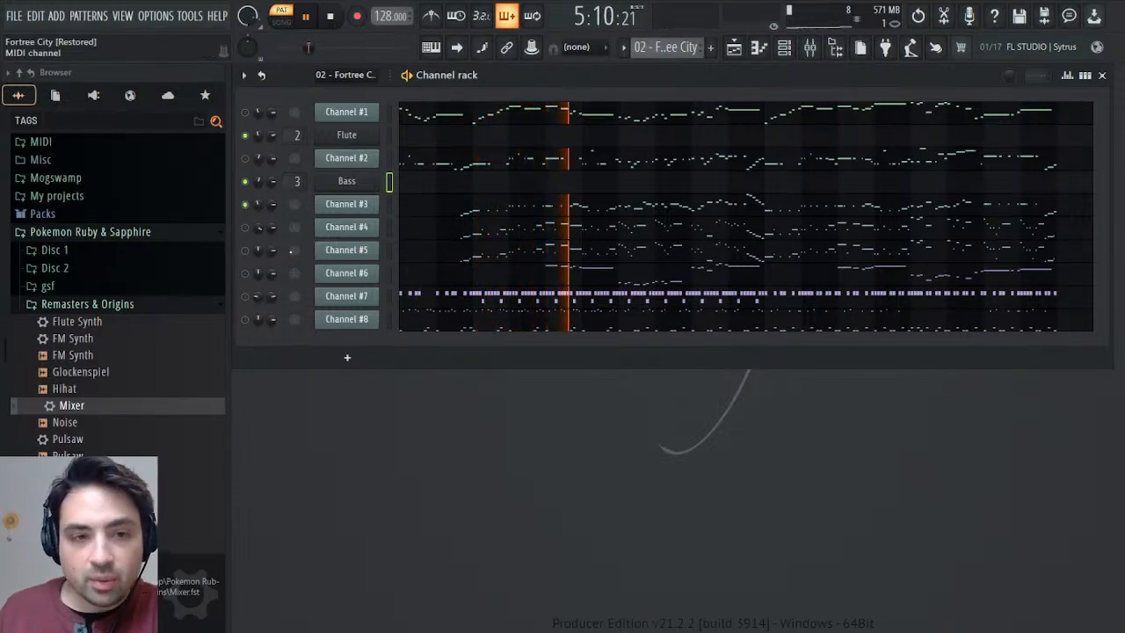
Briefly unmute and mute Channels #4, #6, #7 and #8 one after another to compare them with Channel #3.
click(245, 226)
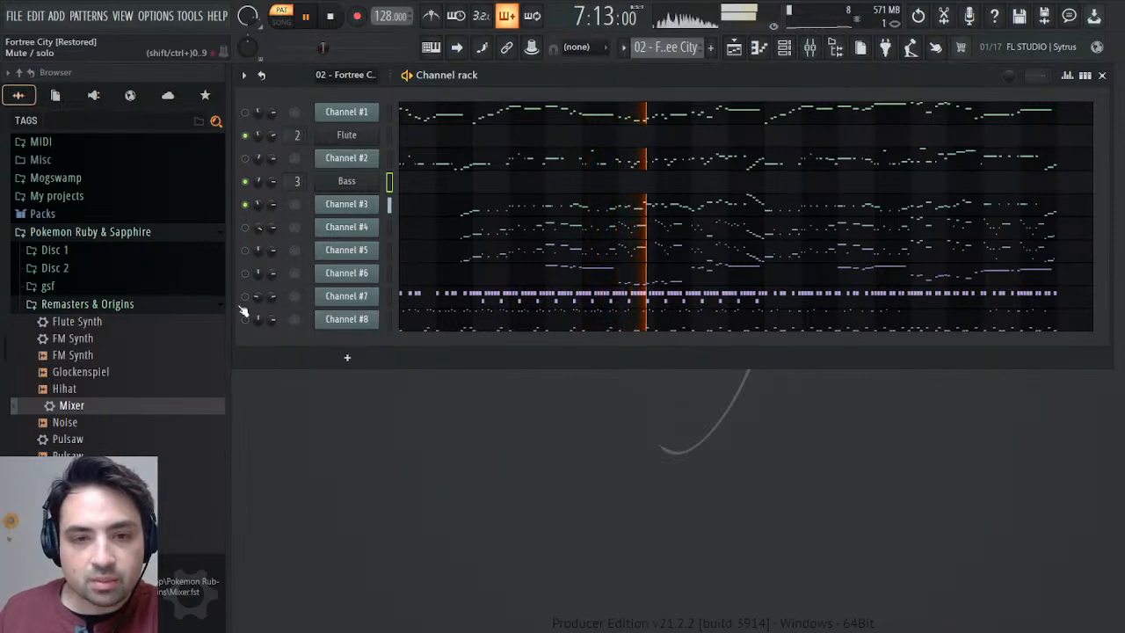
click(249, 272)
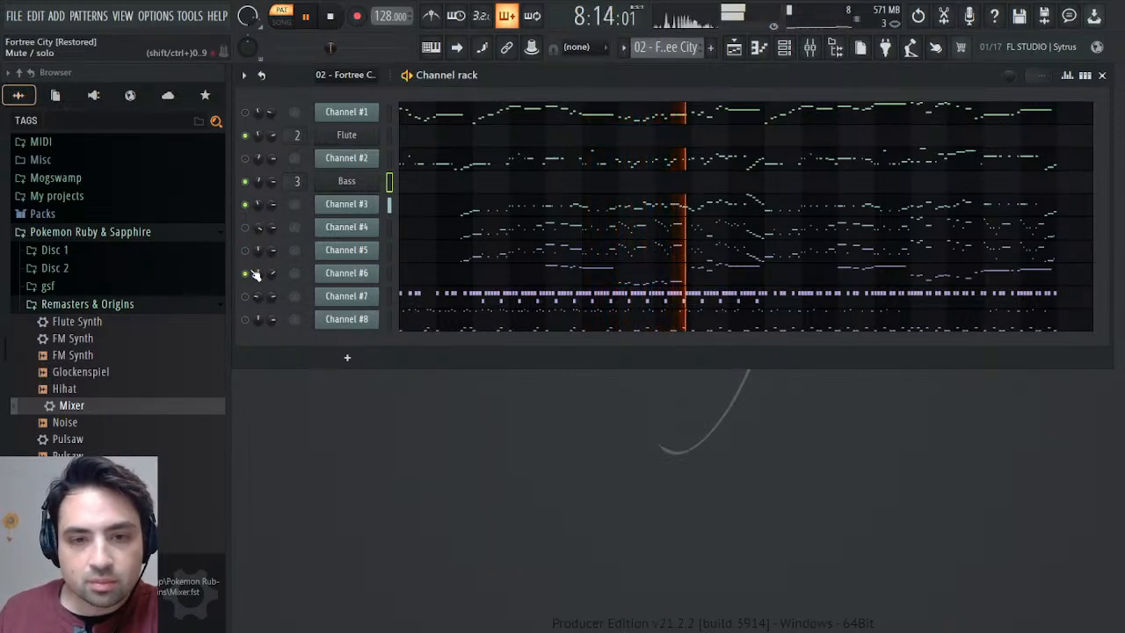
click(249, 272)
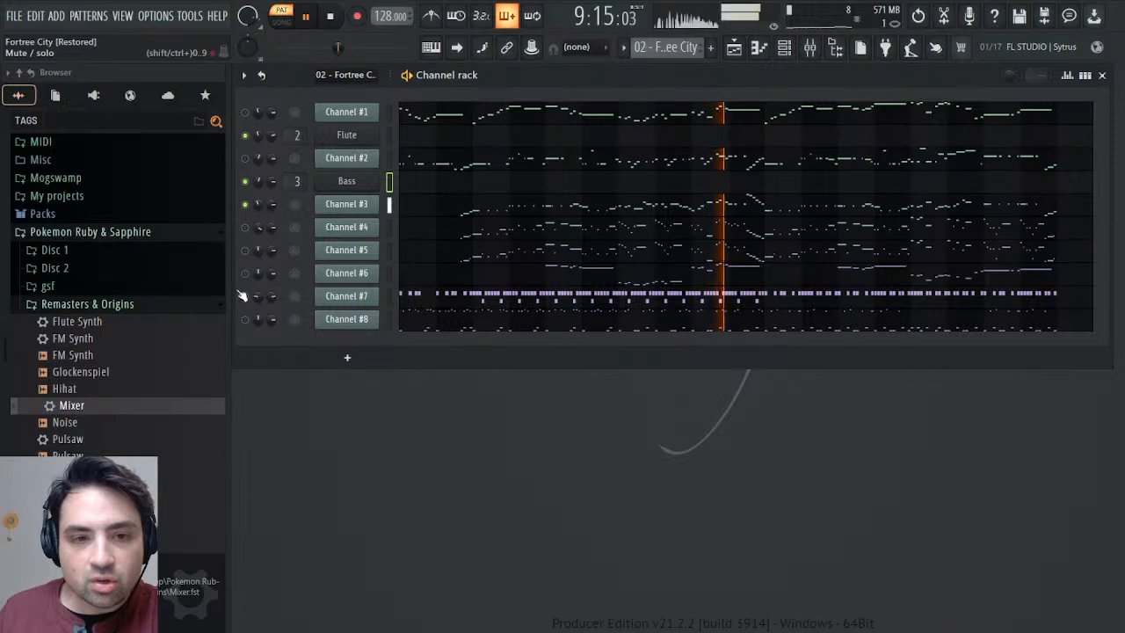
click(246, 296)
click(248, 296)
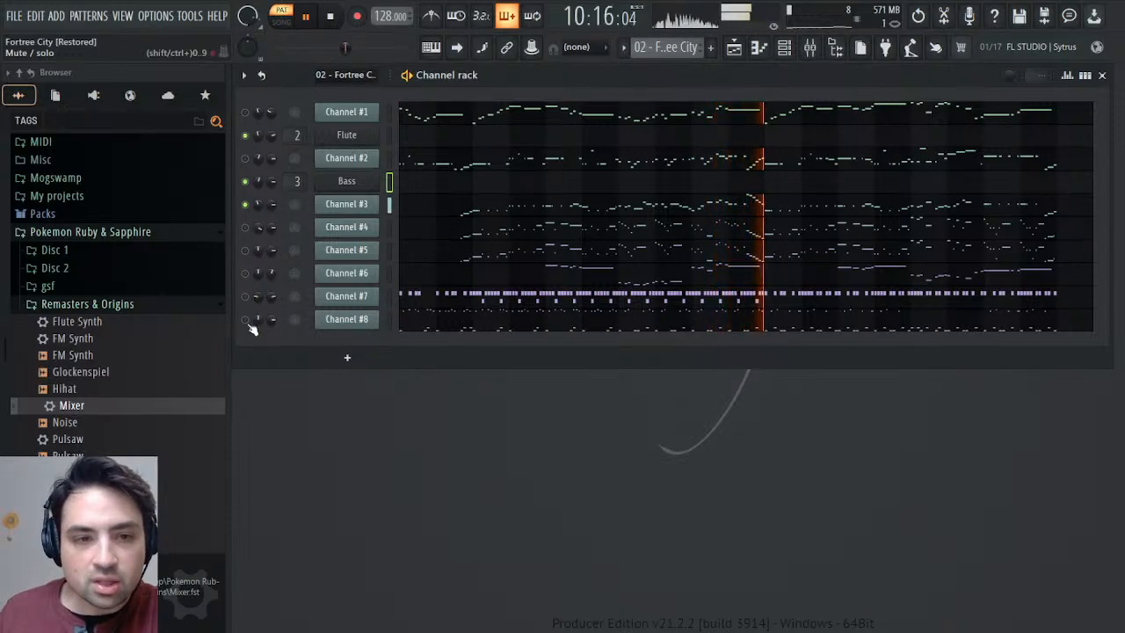
click(246, 319)
click(245, 320)
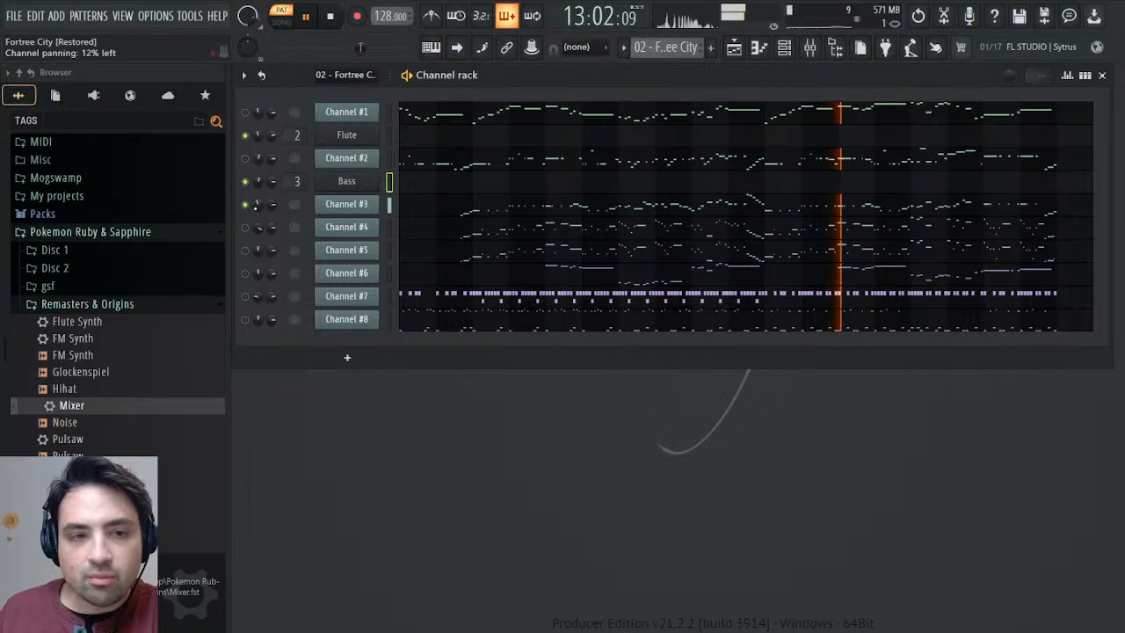
Examine the panning and volume events of Channel #3 in the event editor.
right_click(256, 207)
click(288, 240)
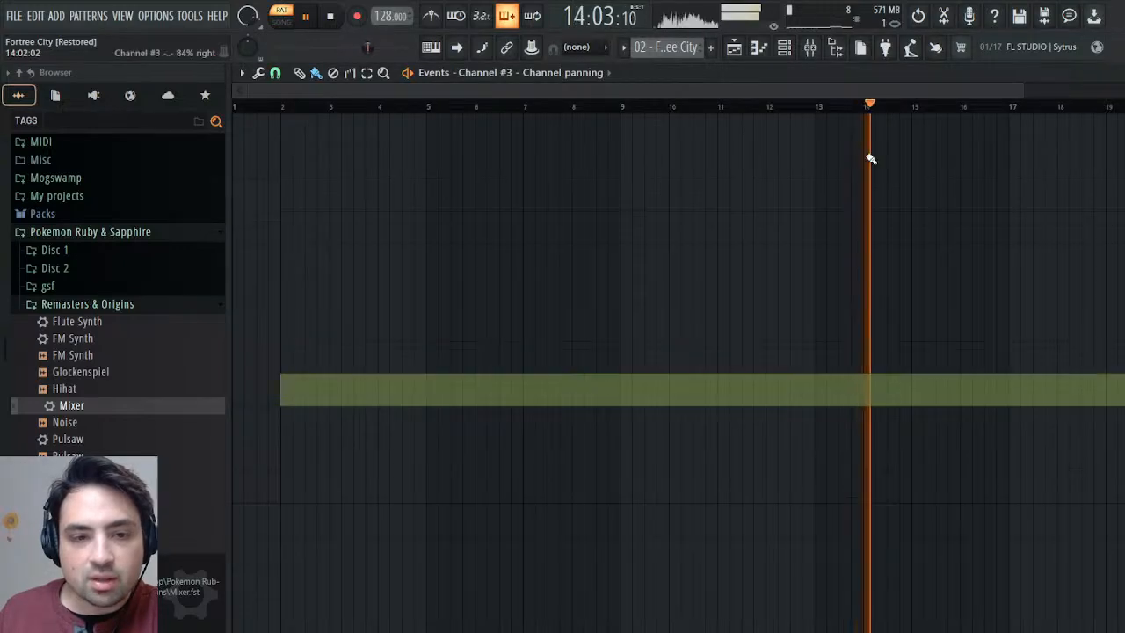
click(1122, 73)
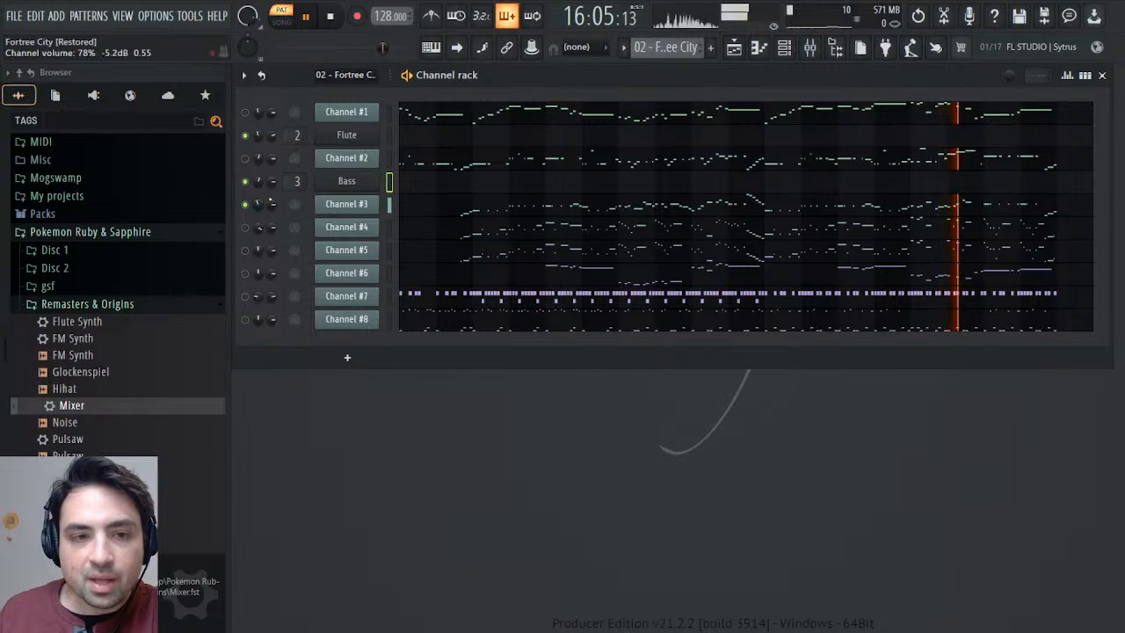
right_click(272, 205)
click(304, 239)
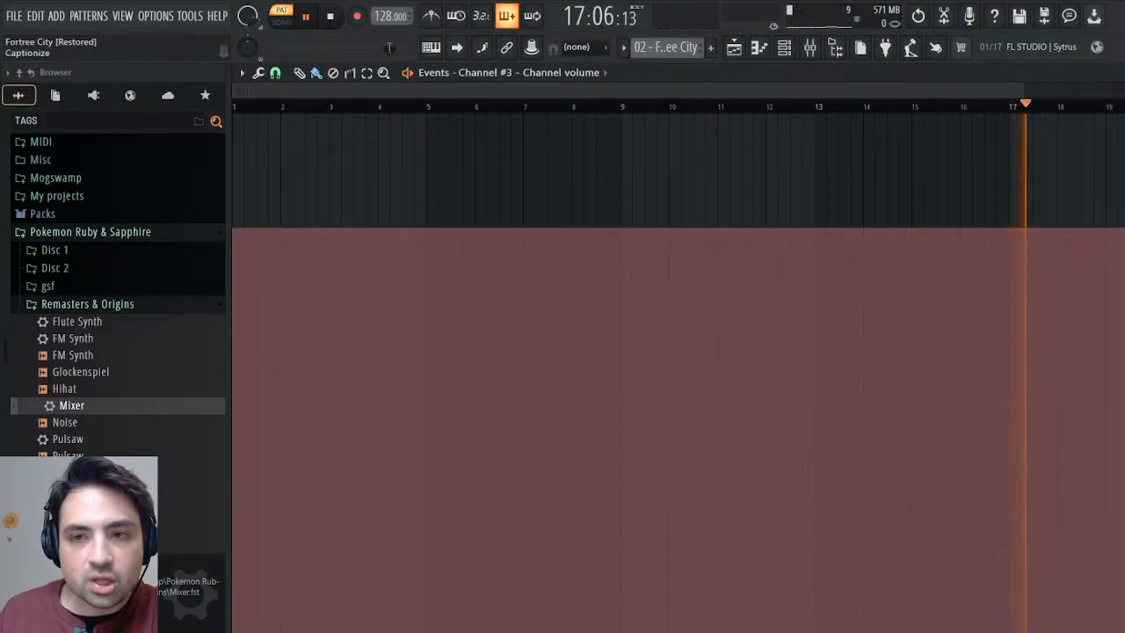
click(1118, 72)
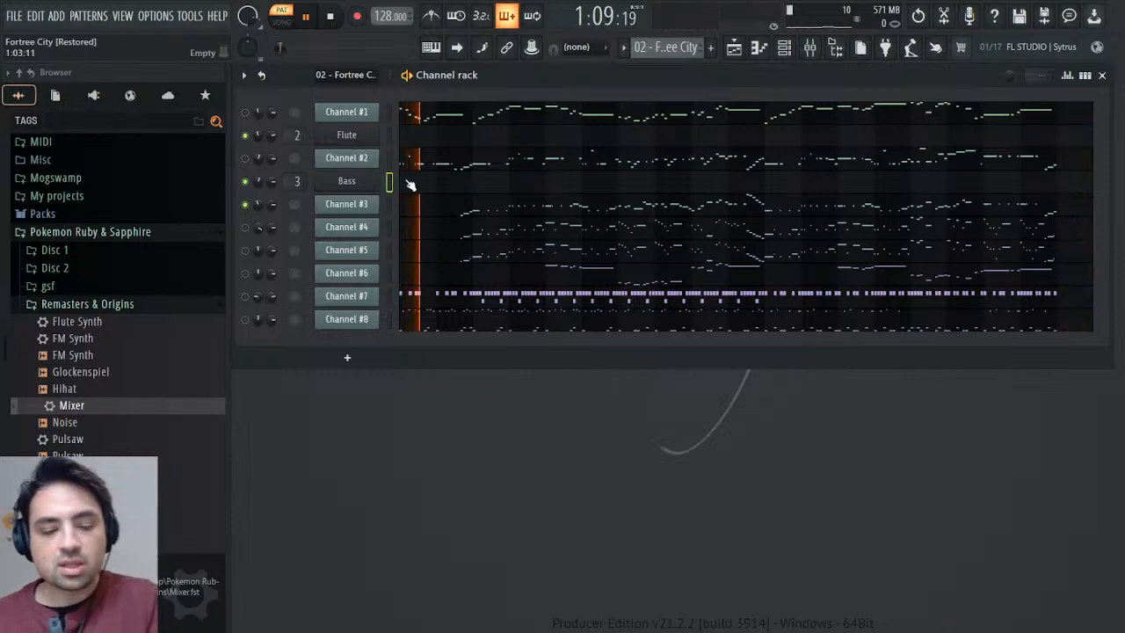
Clone the Bass channel below Channel #3, close its plugin window and rename the clone to Piano.
key(alt+c)
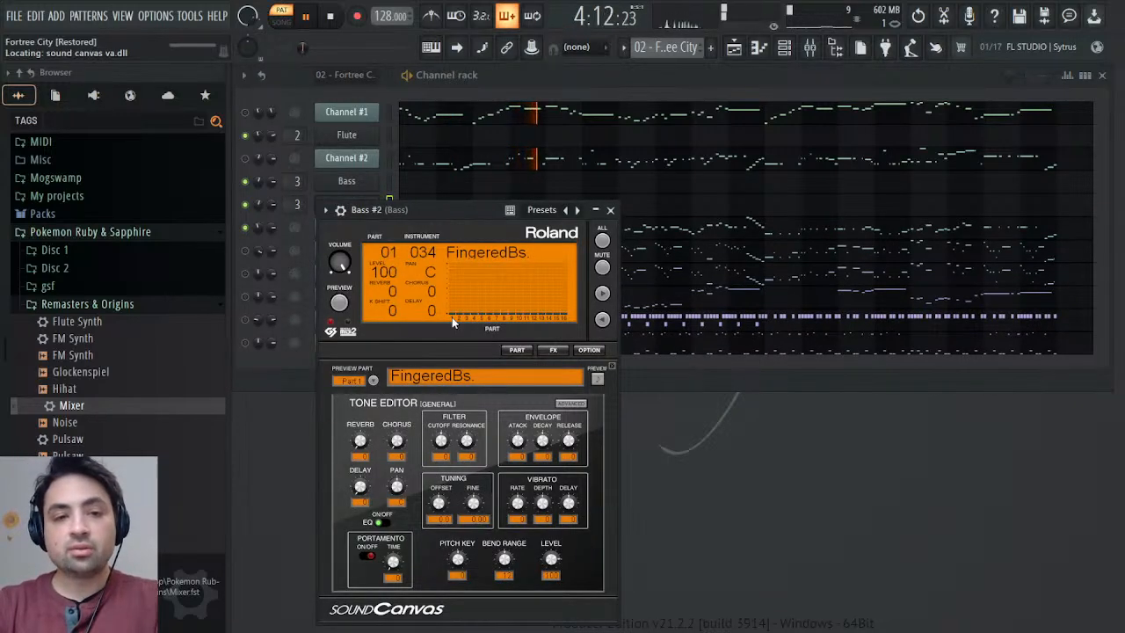
click(610, 210)
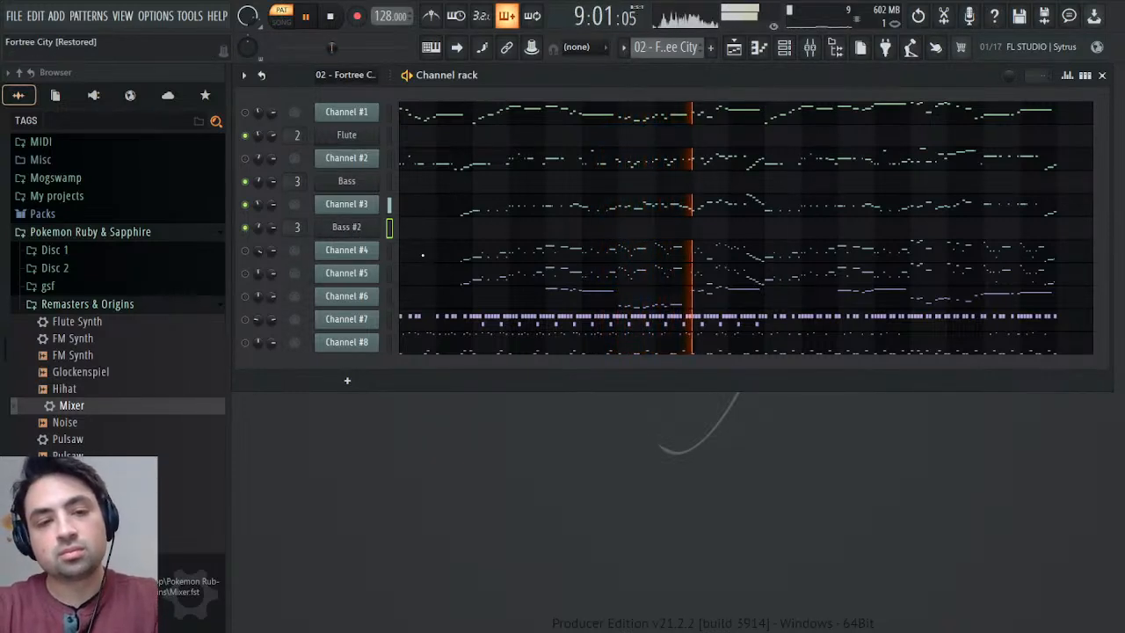
text(Piano)
key(Return)
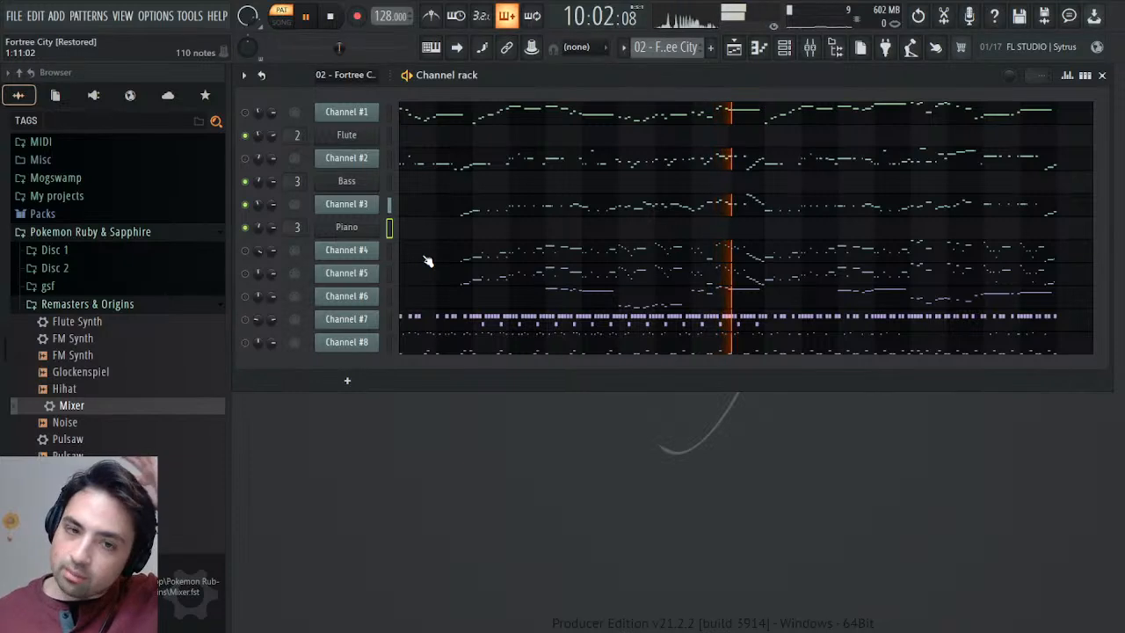
Load instrument 001 Piano 1 in the Piano channel's SOUND Canvas VA, adjust its filter cutoff and close the plugin.
click(374, 228)
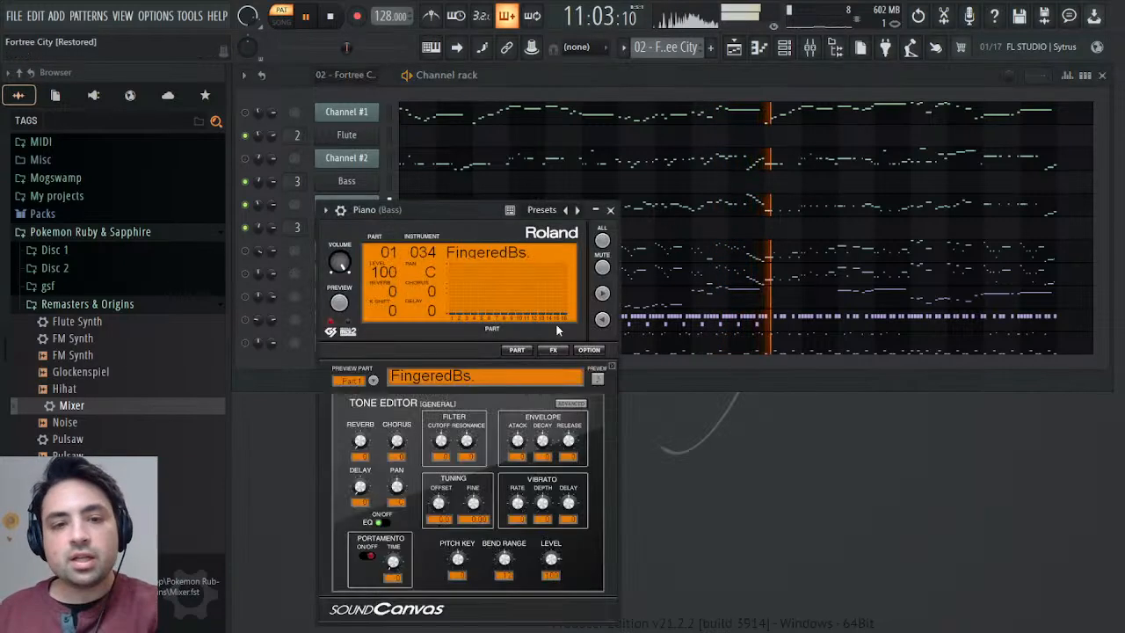
click(567, 211)
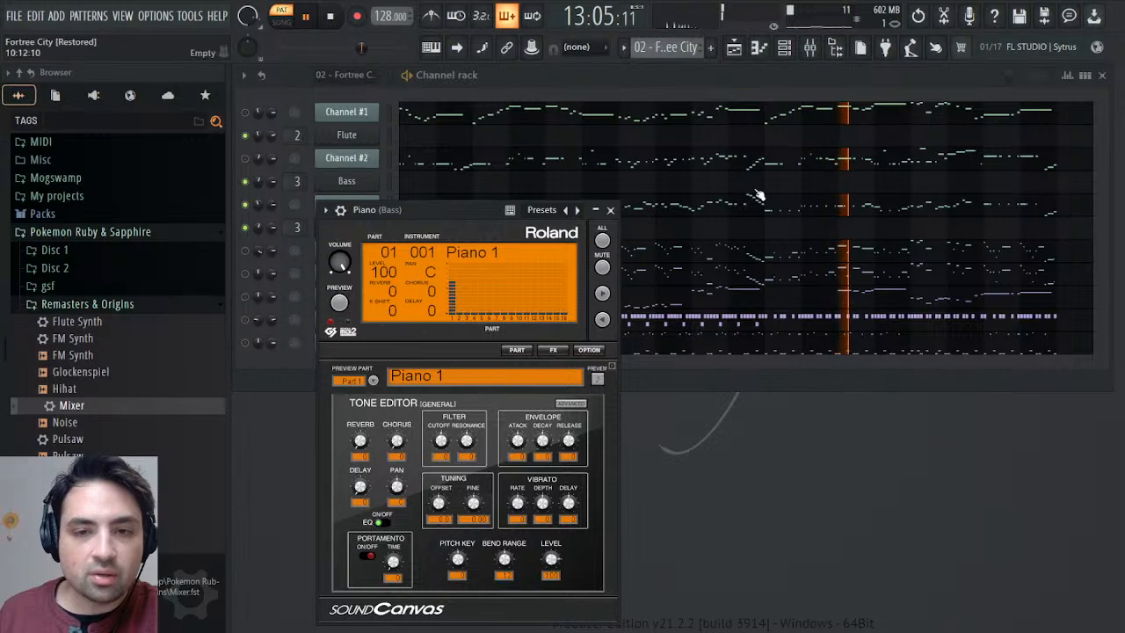
click(610, 210)
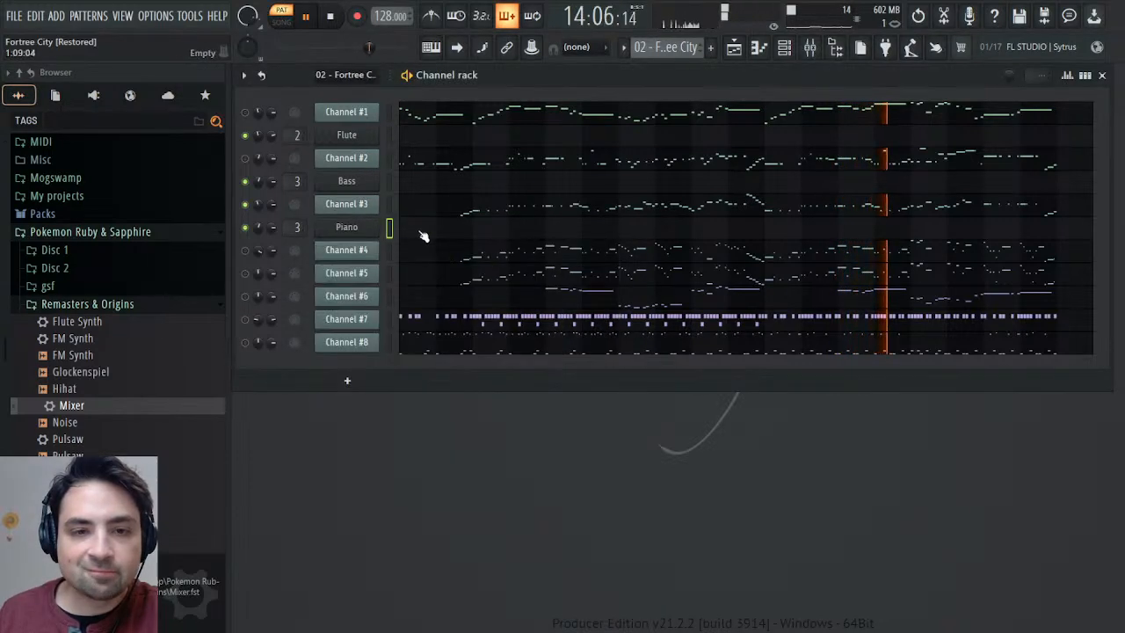
click(347, 226)
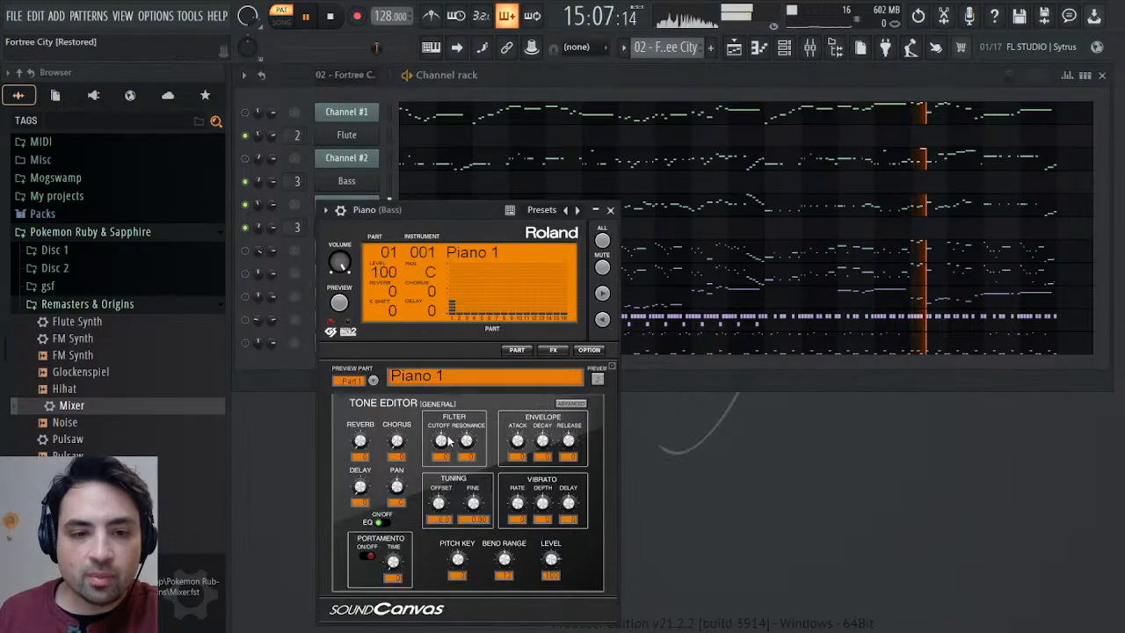
click(610, 210)
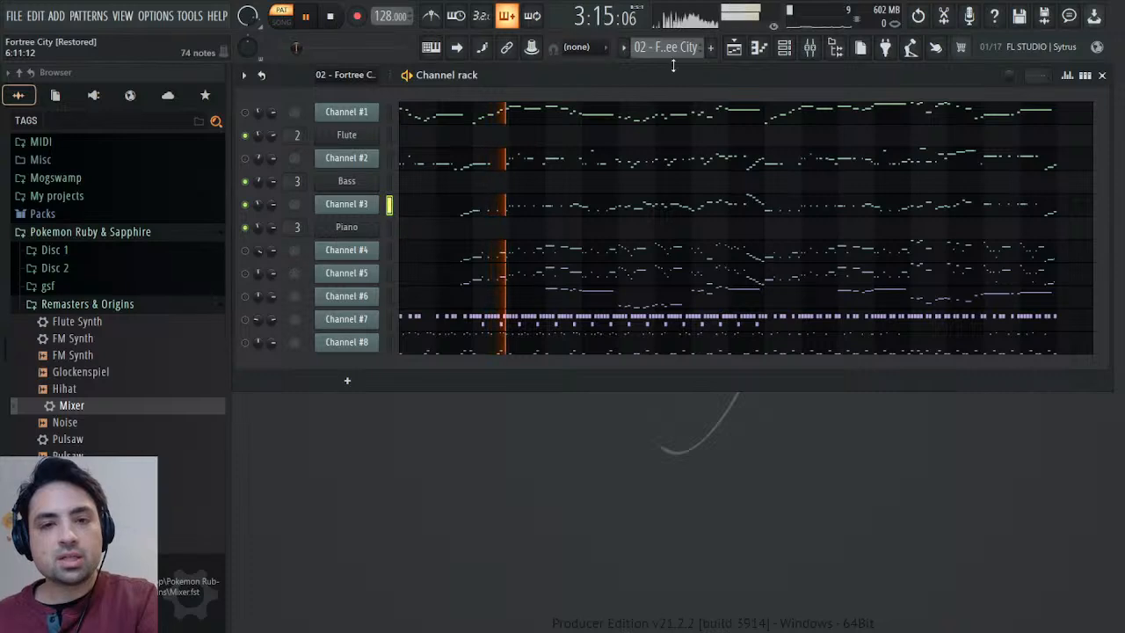
Switch to the Melody pattern, paste Channel #3's notes into the Piano channel and check them in the piano roll.
key(KP_Add)
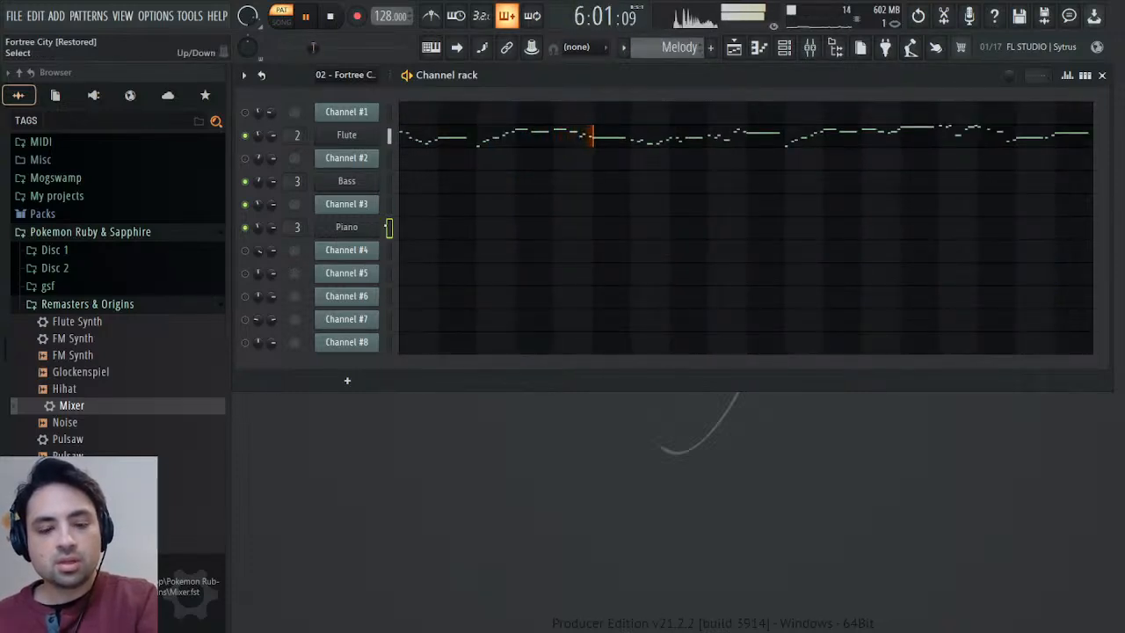
click(457, 233)
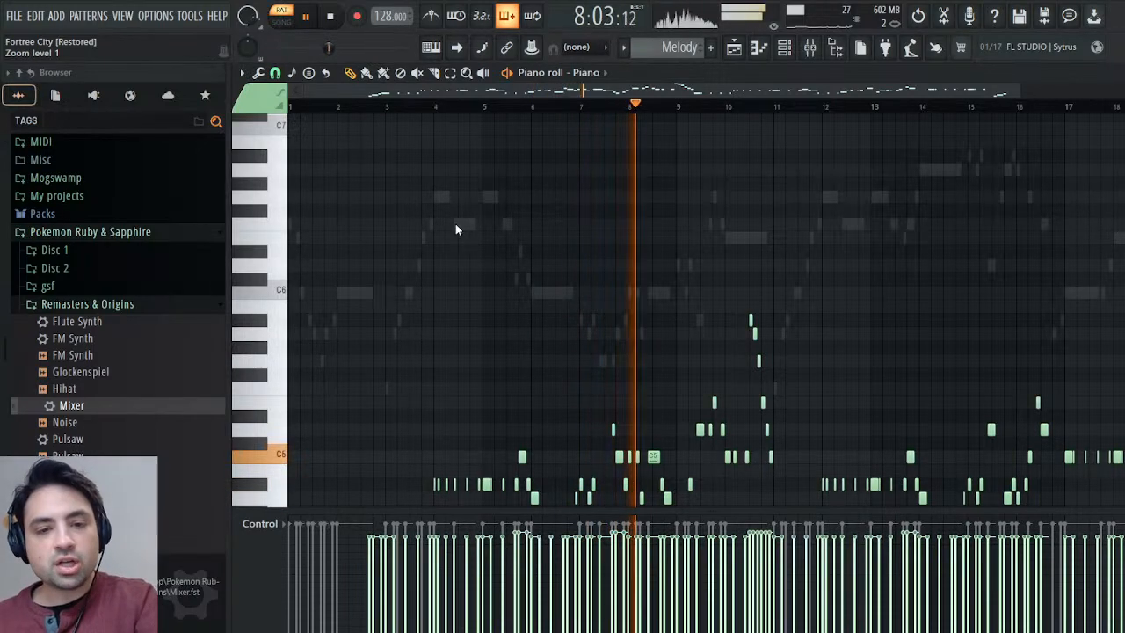
click(1114, 73)
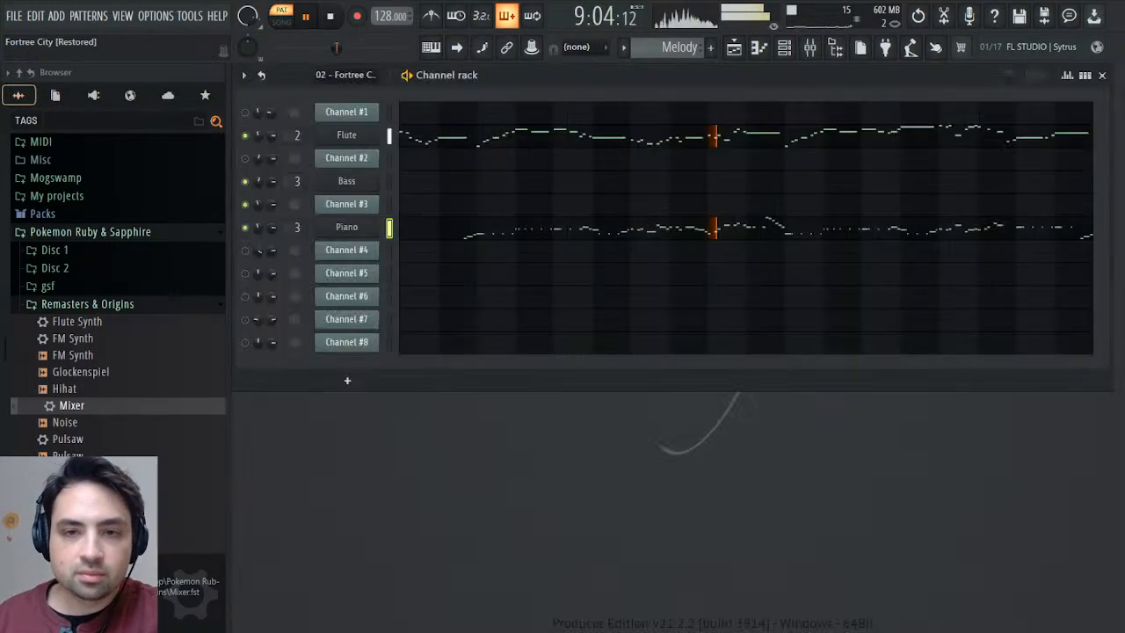
Assign the Piano channel to mixer track 4, load the Mixer preset onto it, and send the track to Reverb.
click(375, 227)
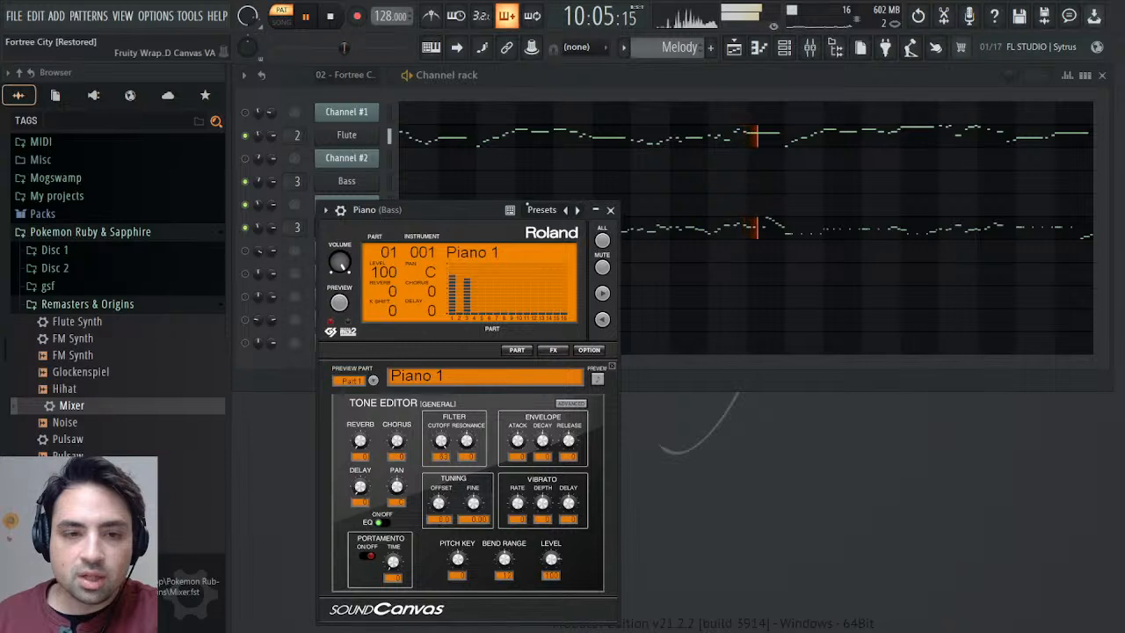
click(342, 210)
click(594, 249)
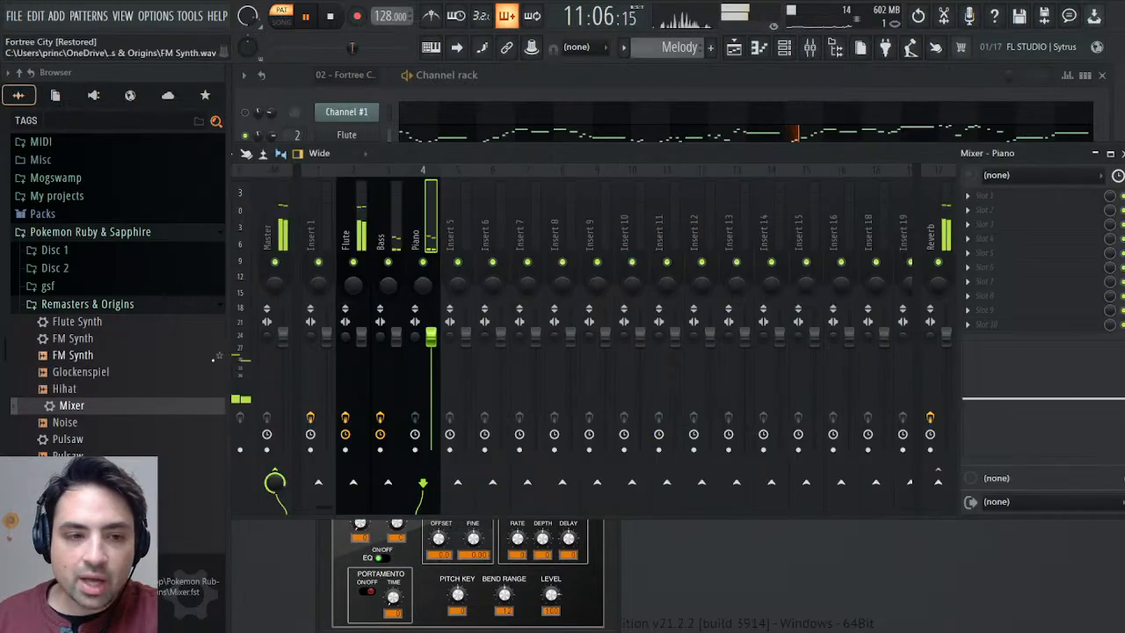
drag(70, 405, 431, 239)
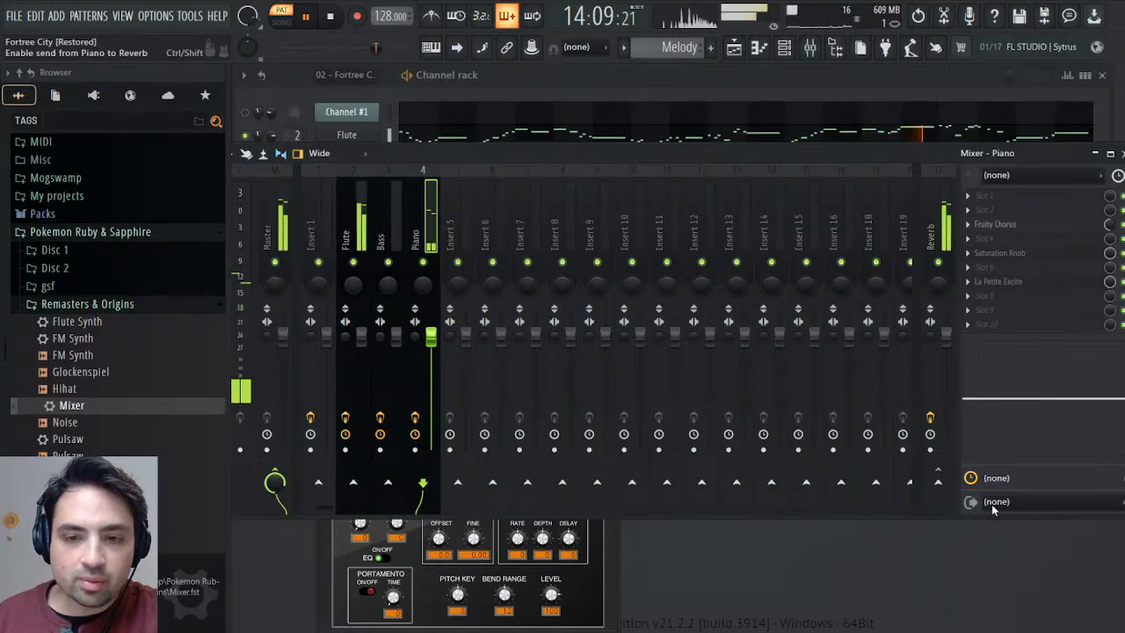
click(938, 481)
click(1122, 154)
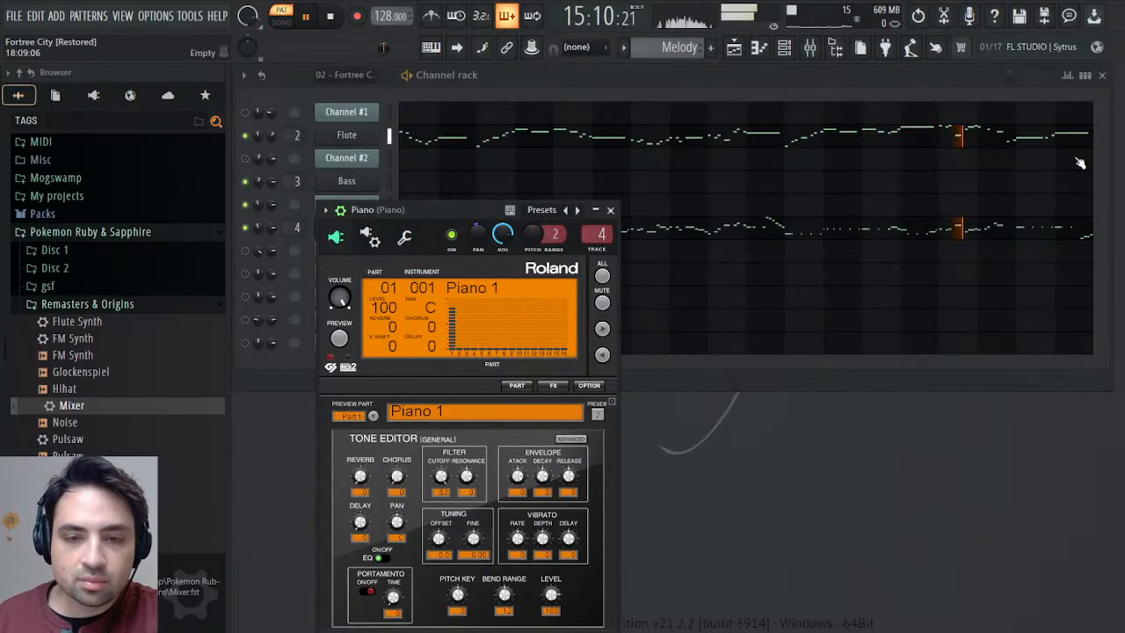
click(610, 210)
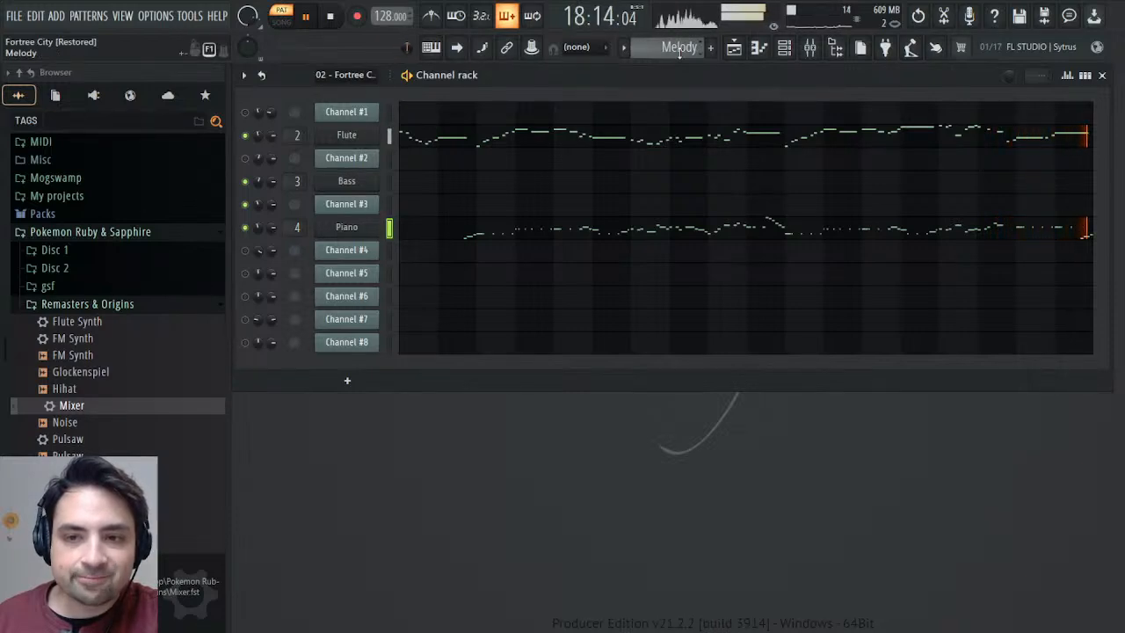
Return to the 02 - Fortree City pattern, mute Channel #3 and unmute Channels #4 and #5.
scroll(679, 51, up, 1)
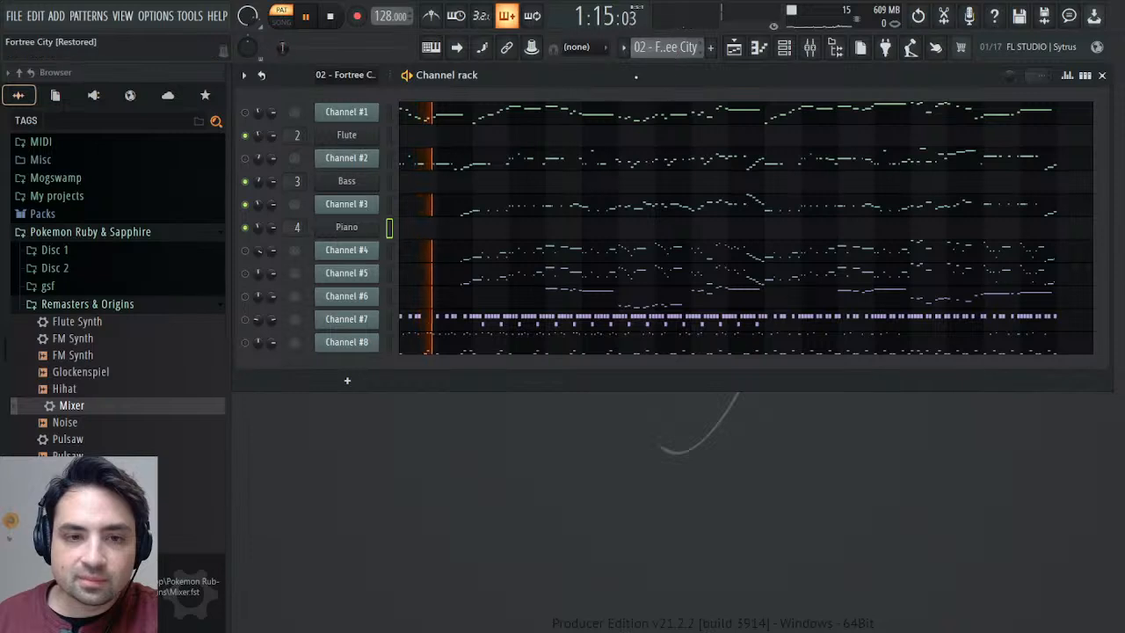
click(244, 250)
click(246, 205)
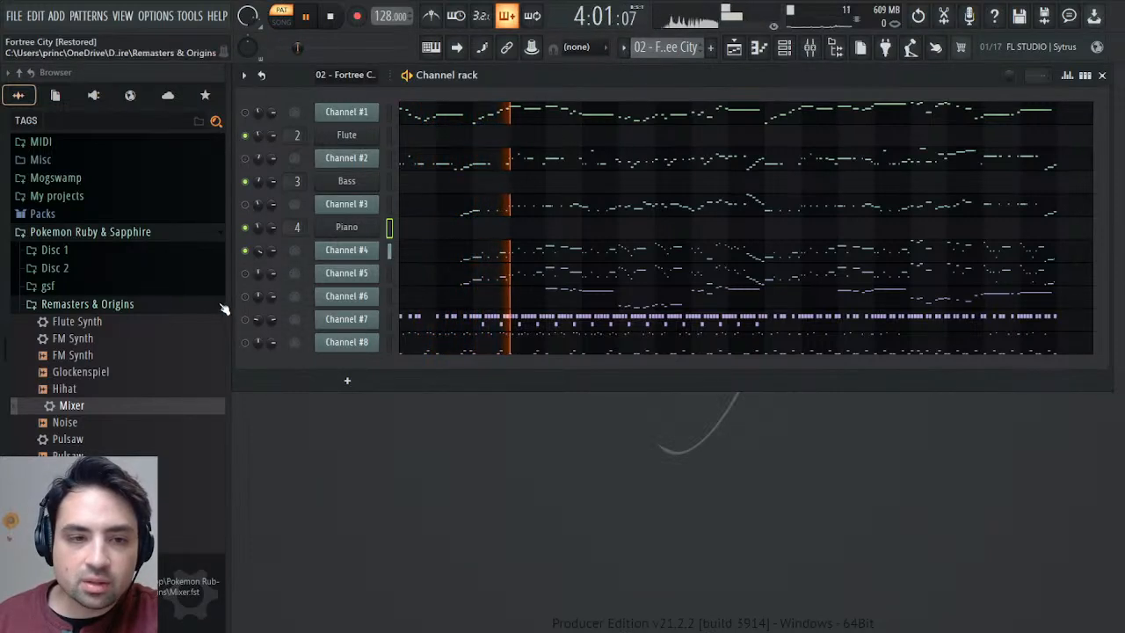
click(245, 274)
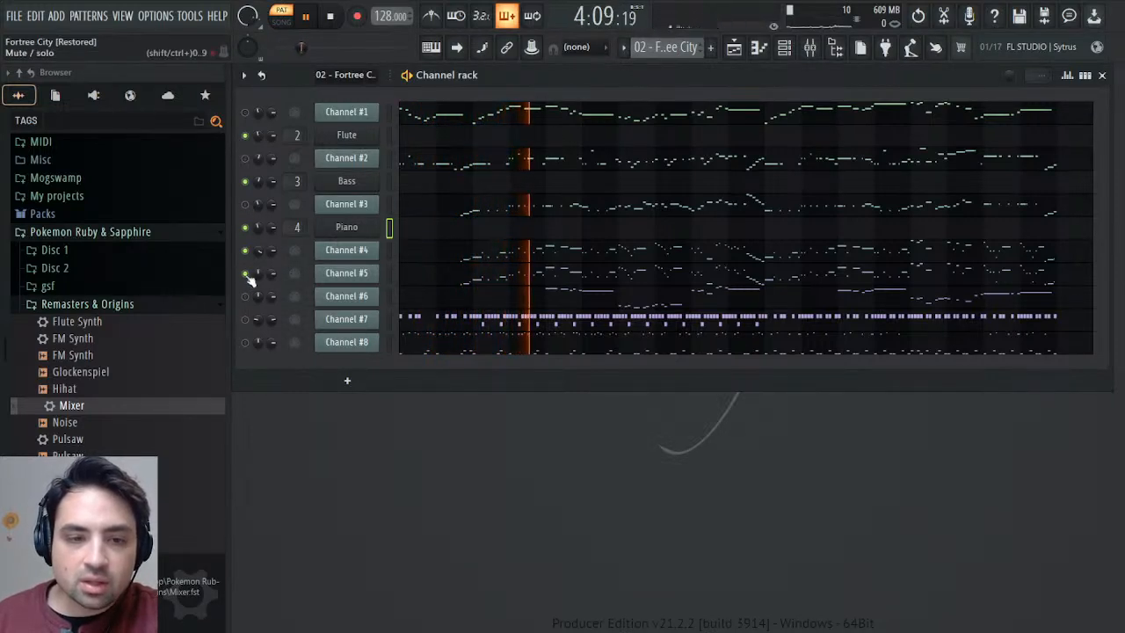
Examine the MIDI patch settings of Channels #4 and #5, including Channel #4's patch events.
click(351, 250)
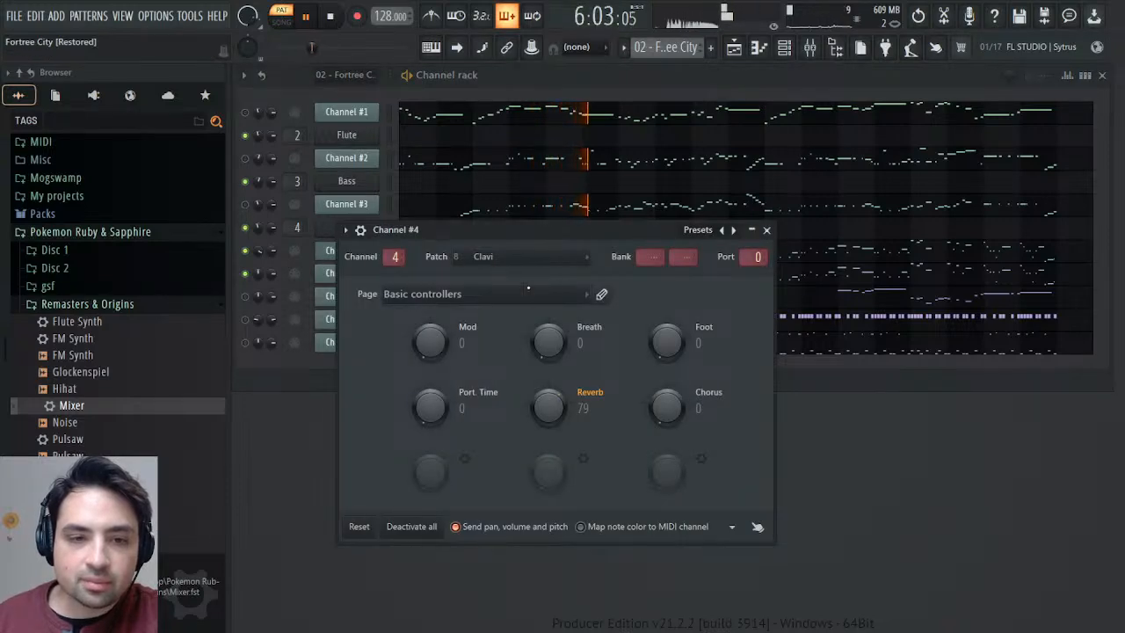
click(528, 288)
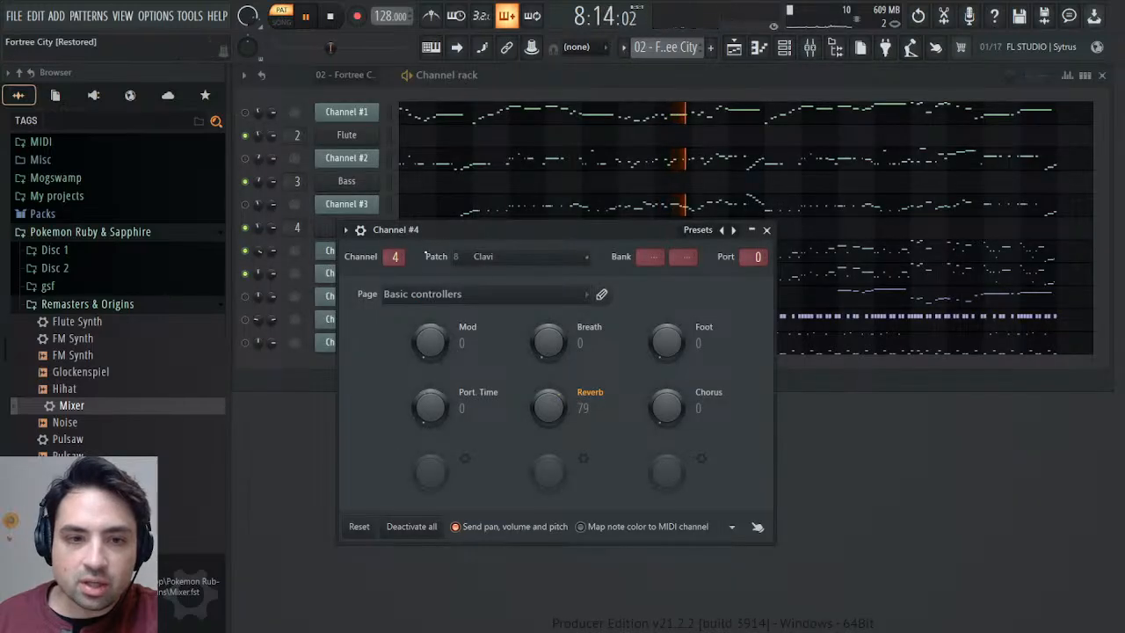
drag(429, 233, 612, 233)
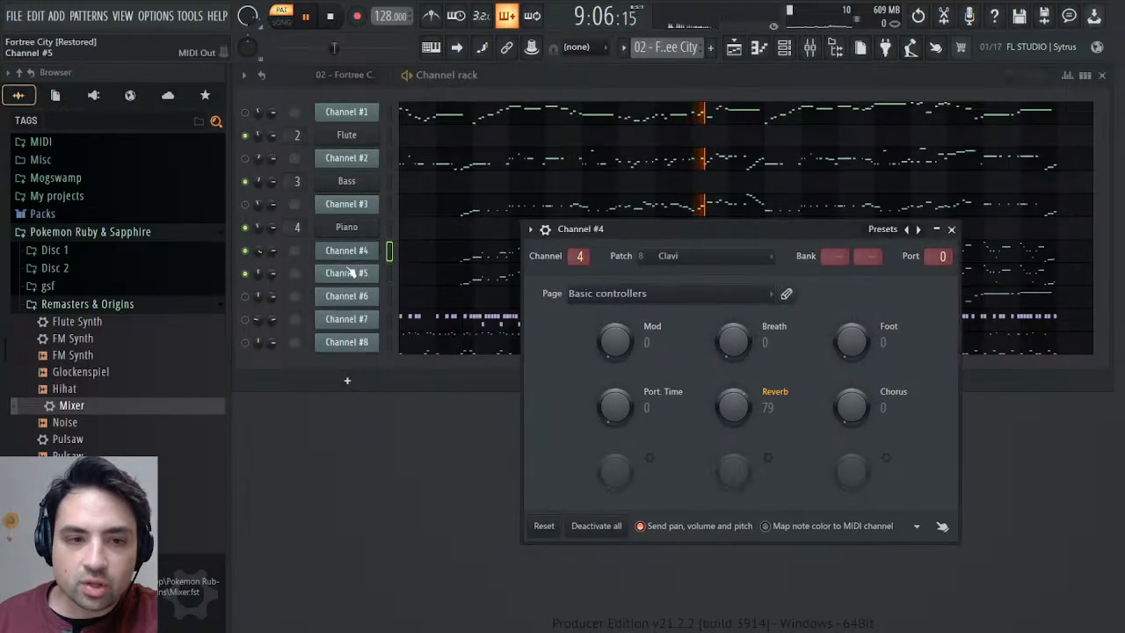
click(352, 271)
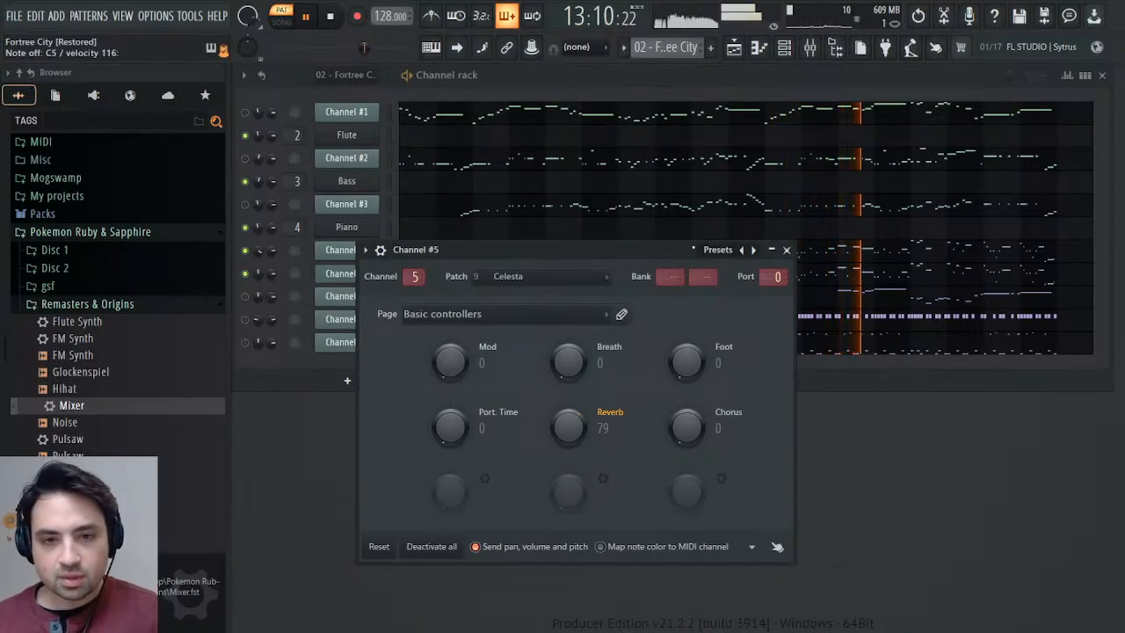
click(784, 251)
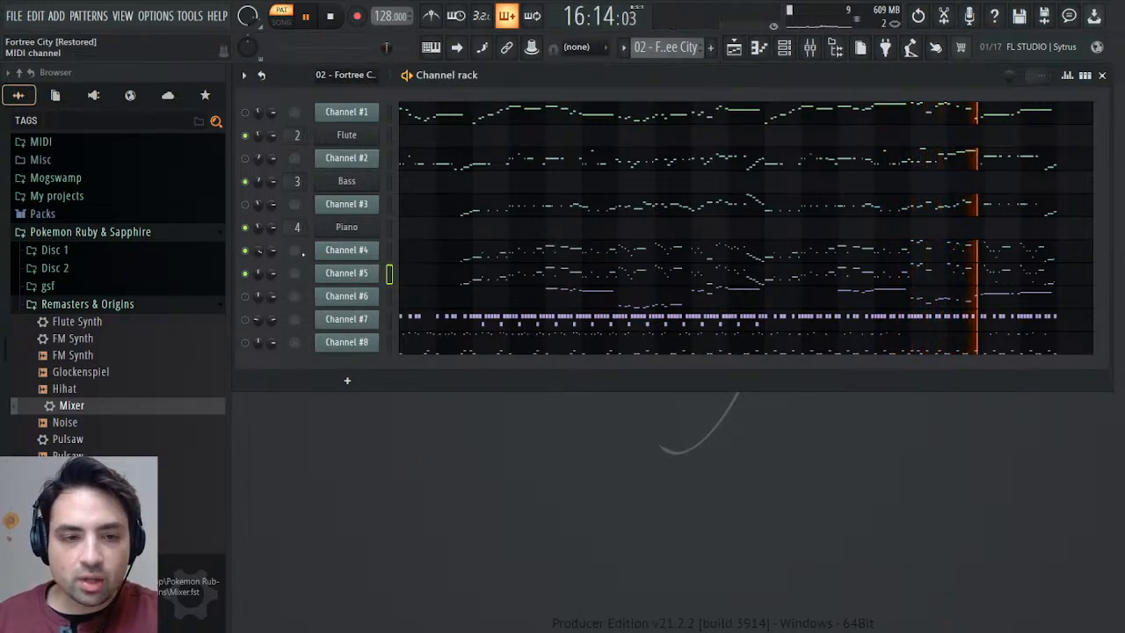
Examine the panning events of Channel #5 and Channel #4 in the event editor.
right_click(258, 274)
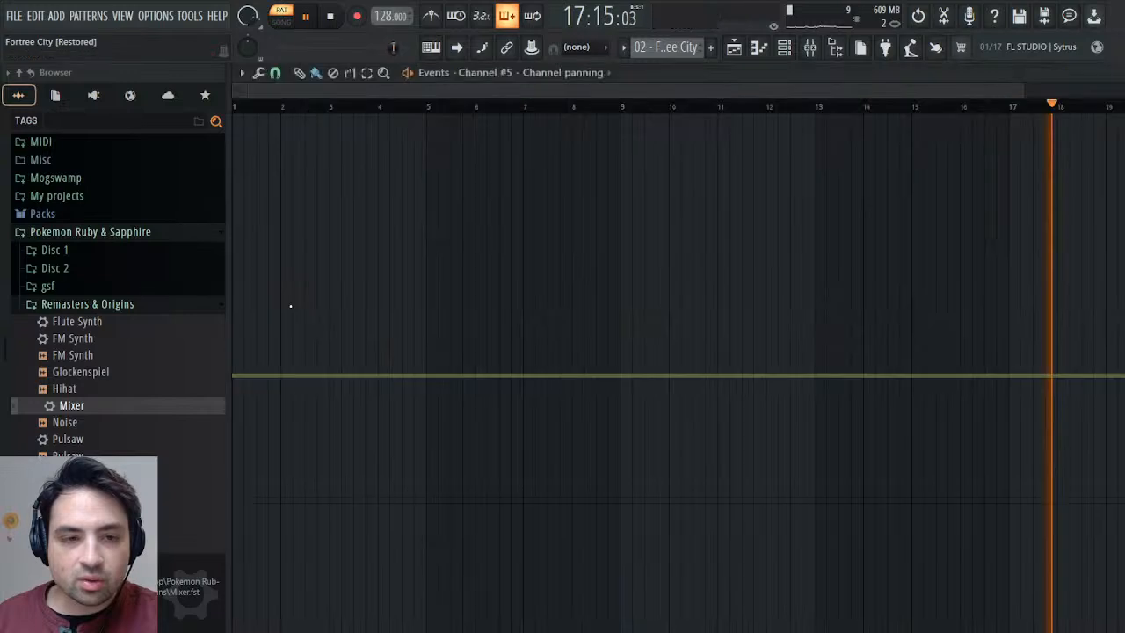
click(288, 299)
click(1115, 73)
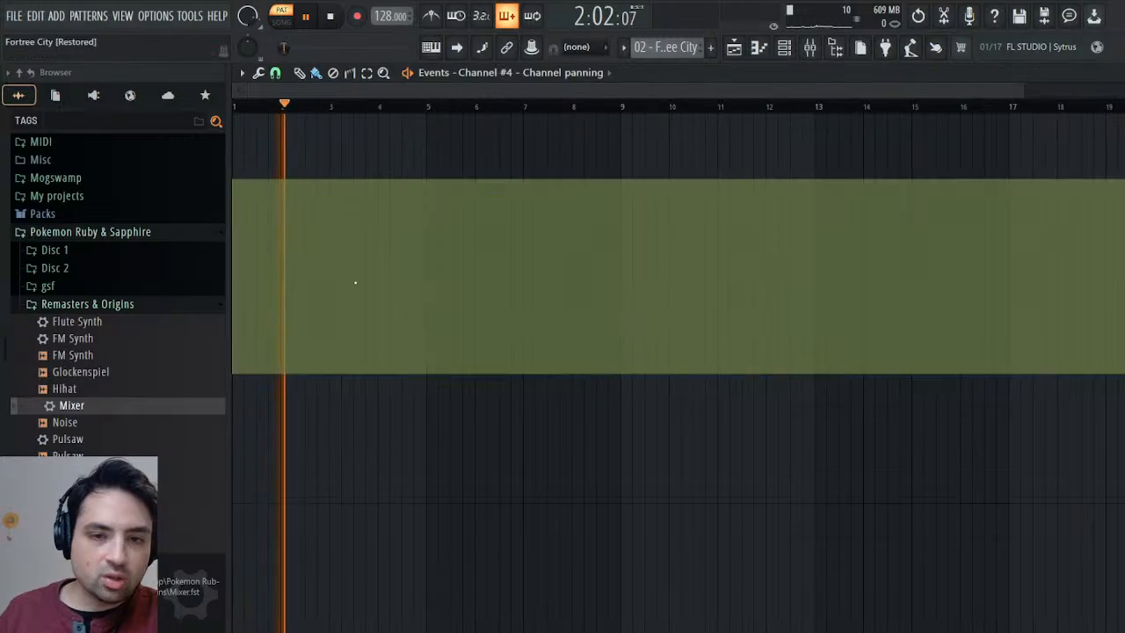
click(1113, 75)
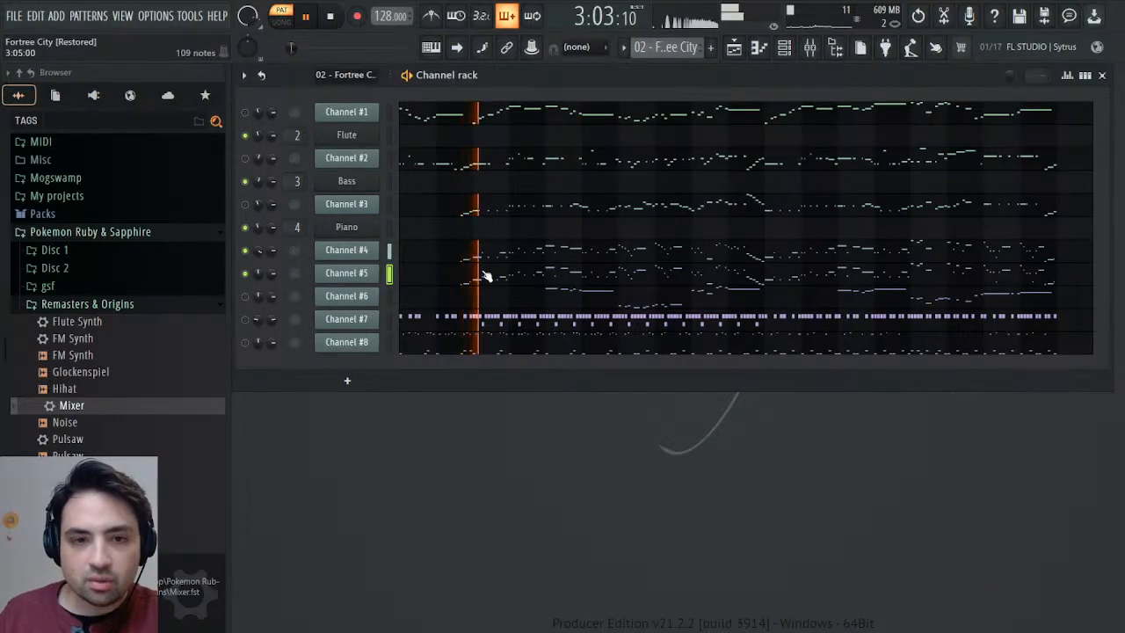
Select Channels #4 and #5 together and create a new pattern named Synths.
click(390, 250)
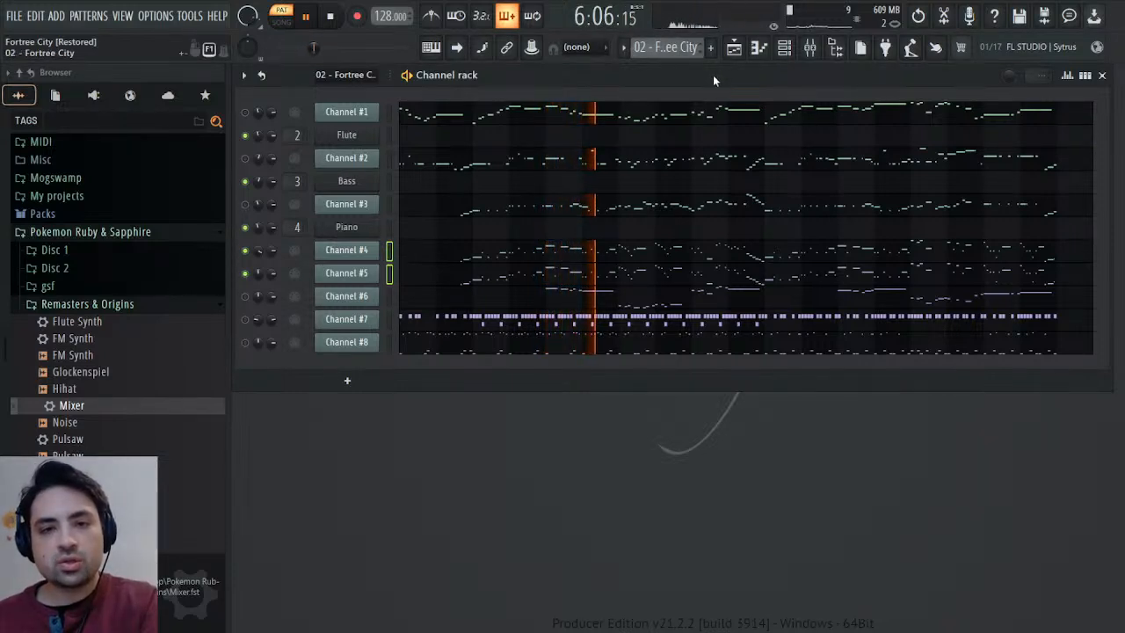
key(F4)
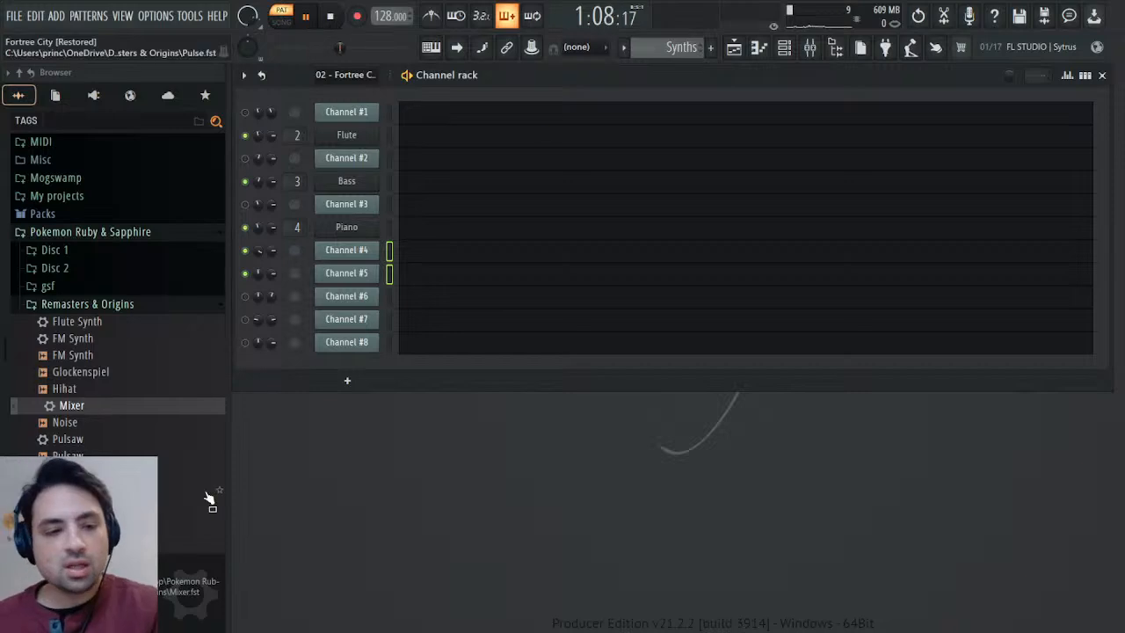
Add the Pulse preset from the Remasters & Origins folder as a new channel directly below Channel #5.
scroll(208, 492, down, 2)
drag(70, 388, 260, 312)
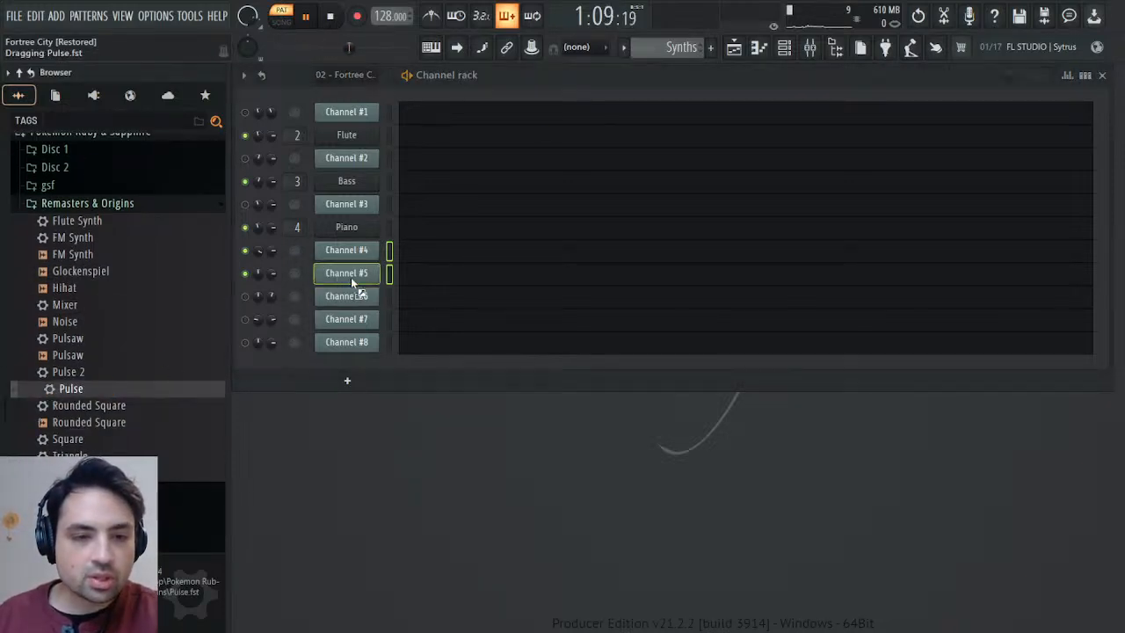
drag(356, 290, 356, 295)
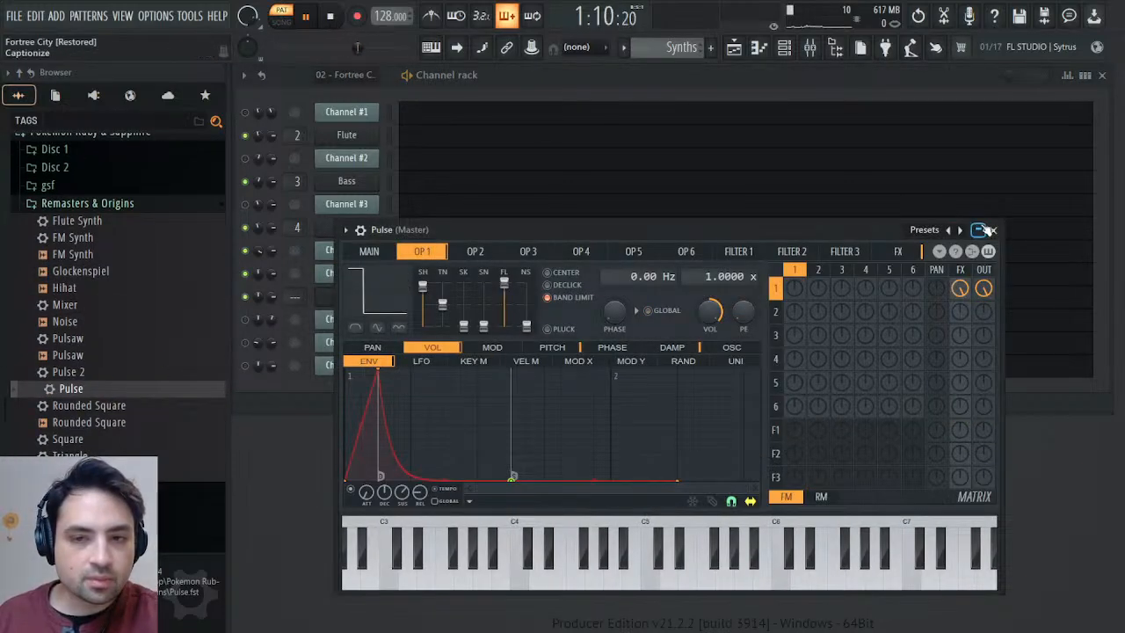
Move all notes of Channels #4 and #5 in the Synths pattern into the Pulse channel's piano roll.
click(994, 230)
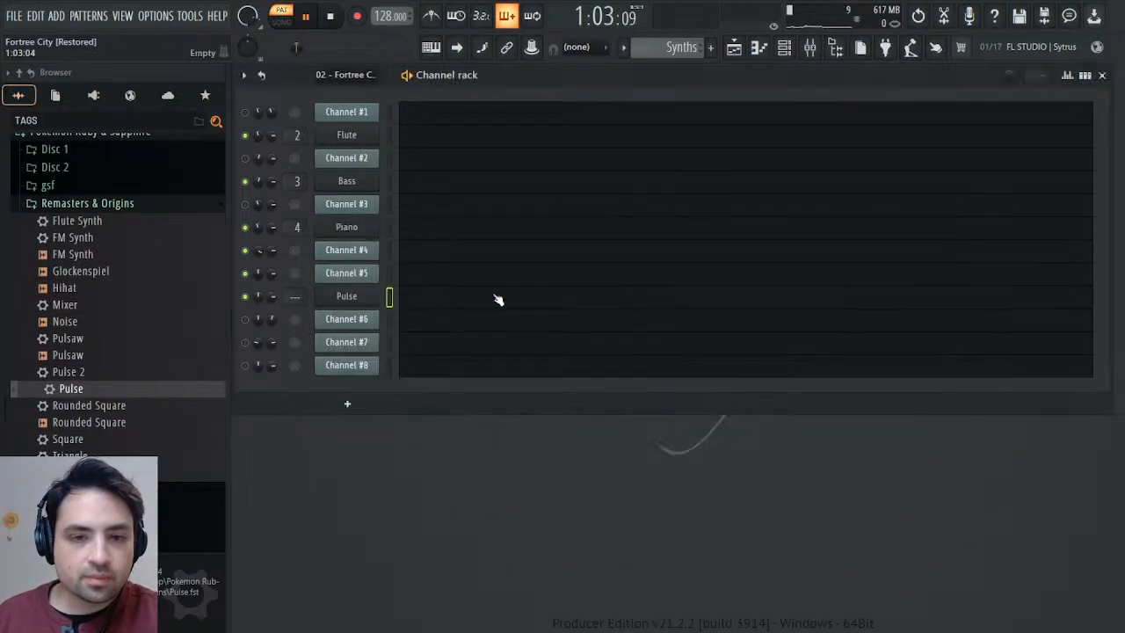
click(425, 298)
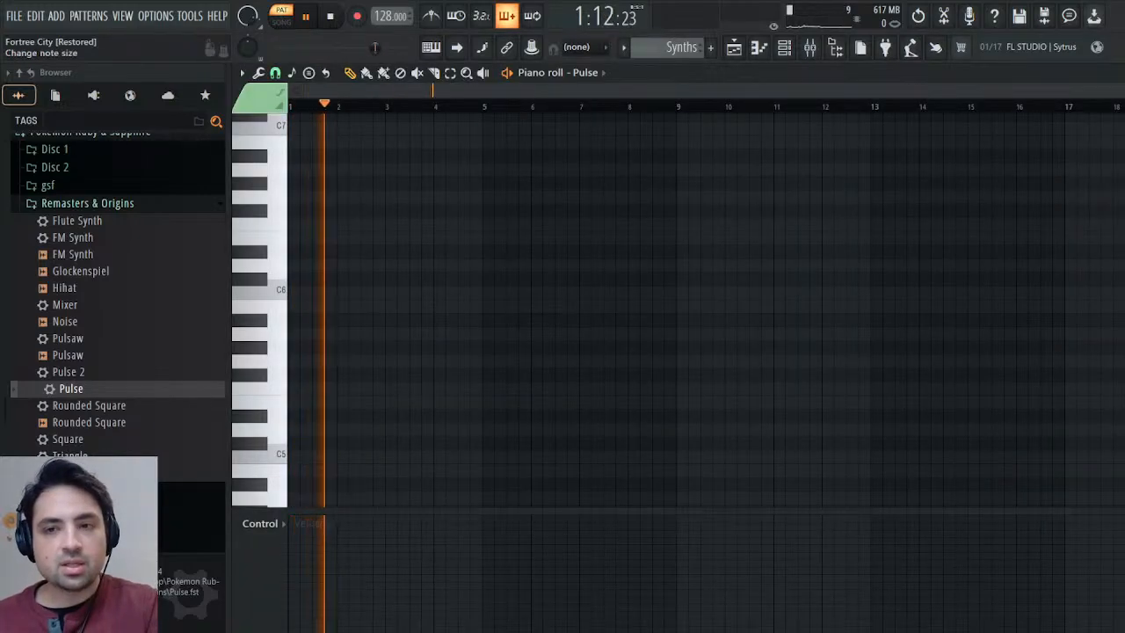
click(1124, 73)
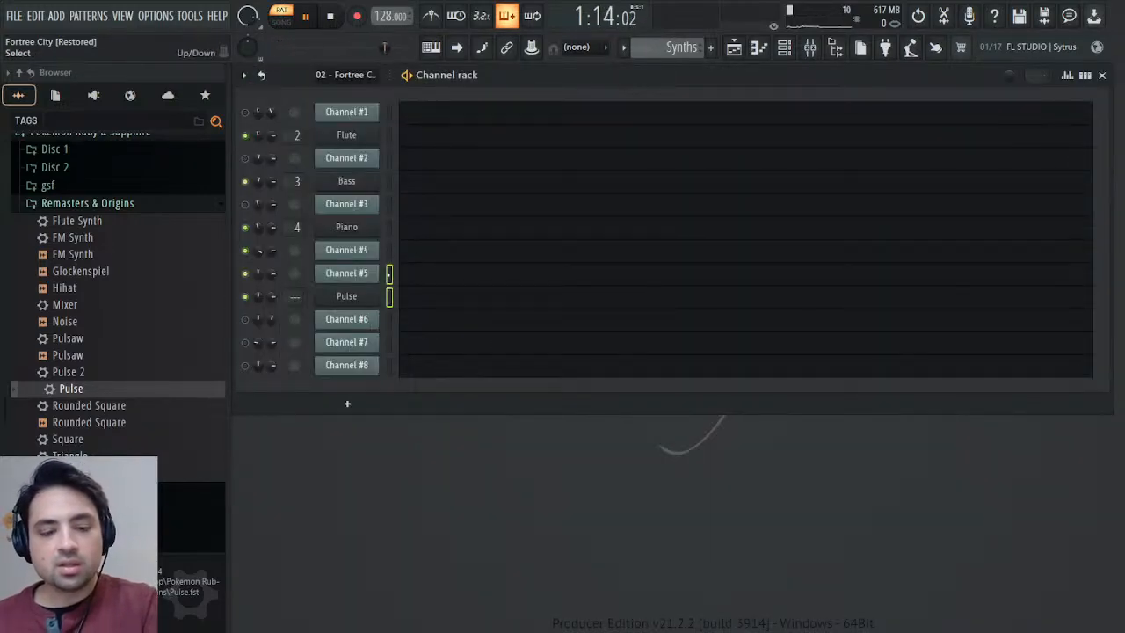
click(450, 285)
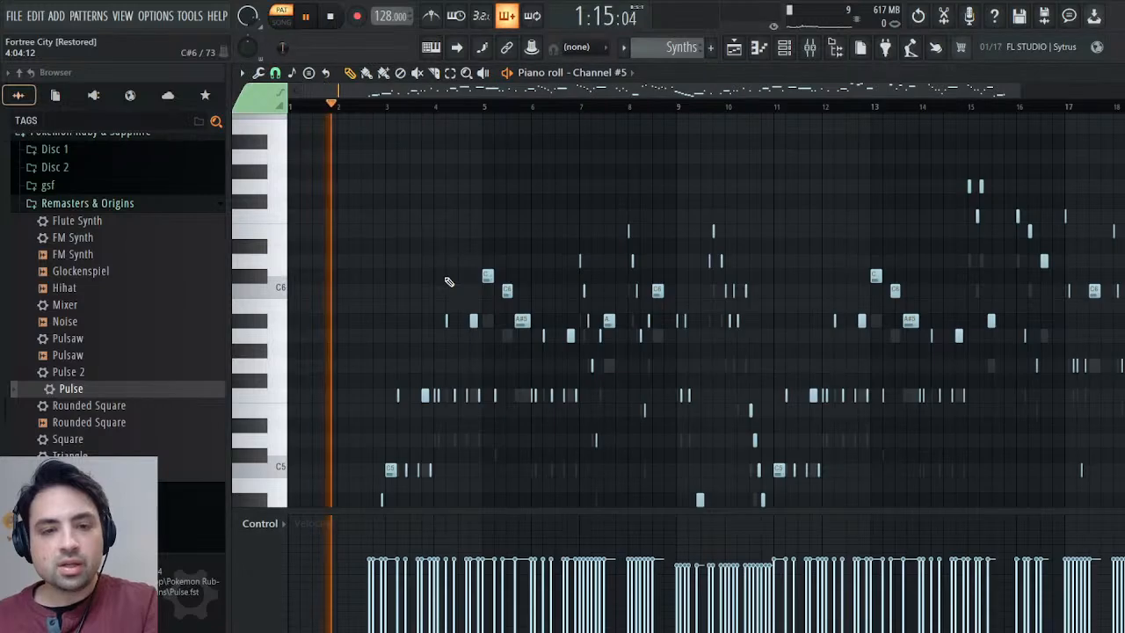
key(ctrl+a)
key(Delete)
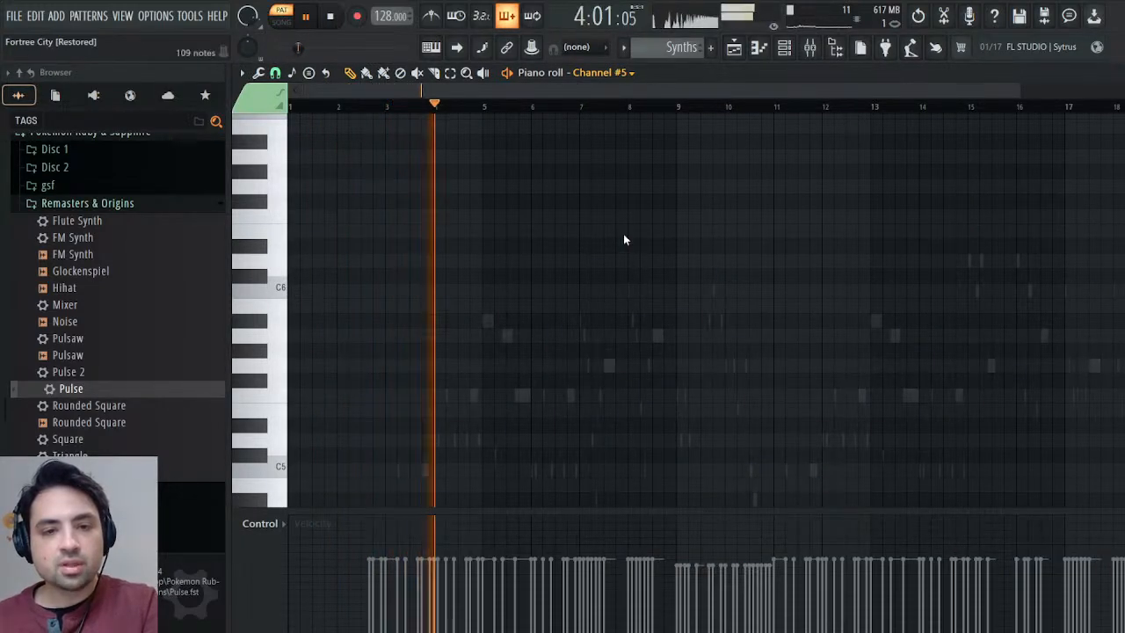
key(Down)
key(ctrl+v)
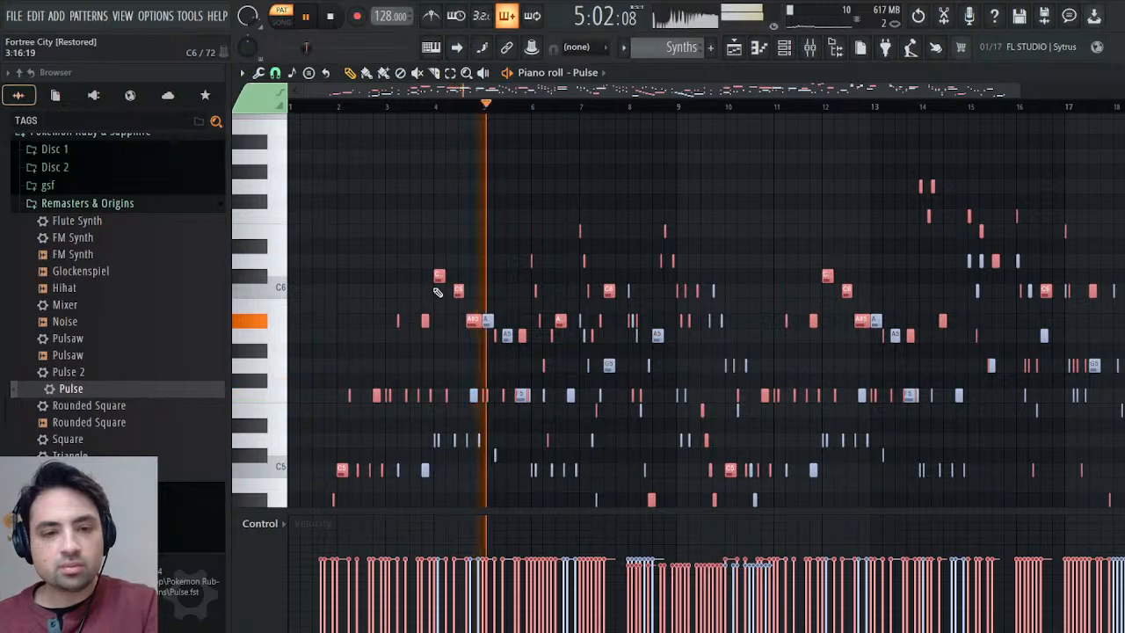
Shift the pasted red notes in the Pulse piano roll one bar later to line up with the blue notes.
drag(441, 278, 490, 277)
scroll(496, 361, down, 3)
scroll(495, 360, down, 2)
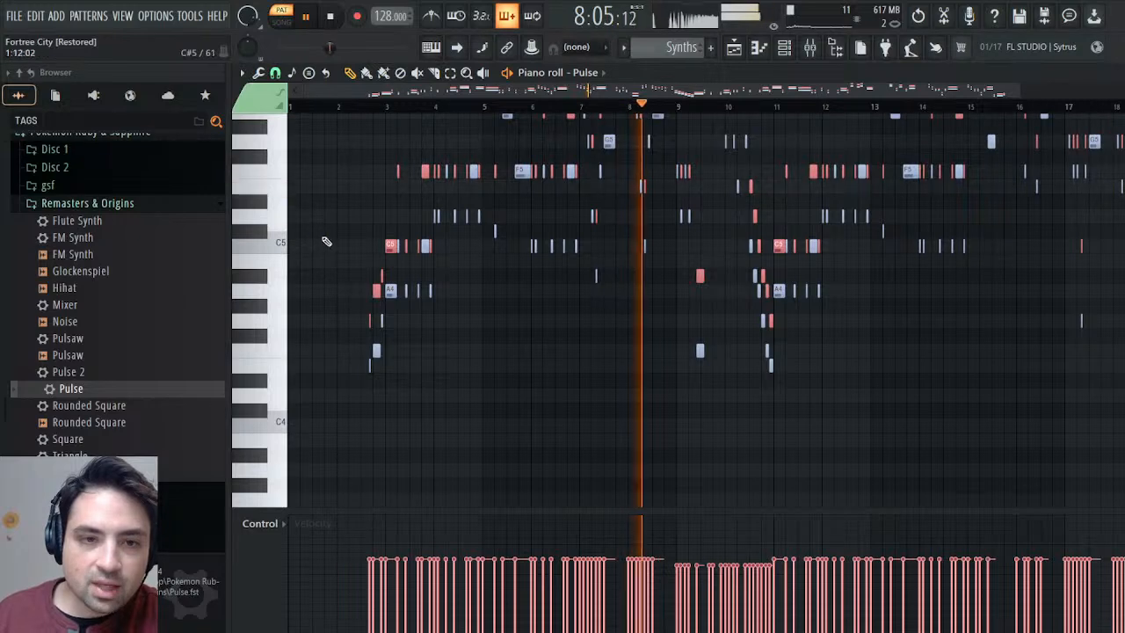
Show the note panning of the Pulse notes in the piano roll's control lane and check it.
click(267, 526)
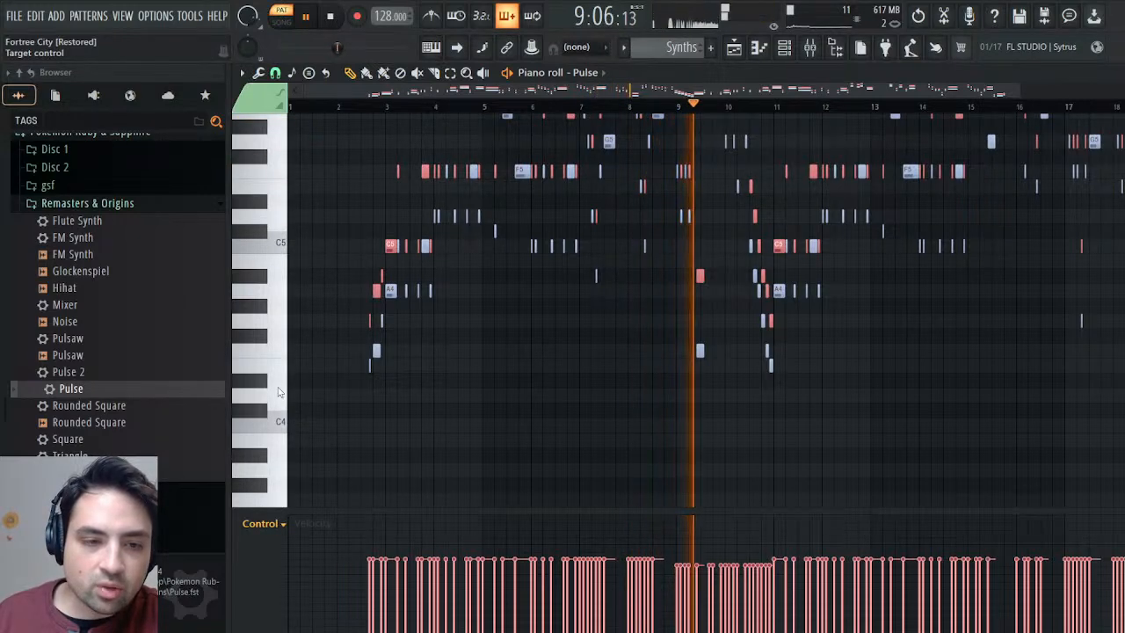
click(287, 376)
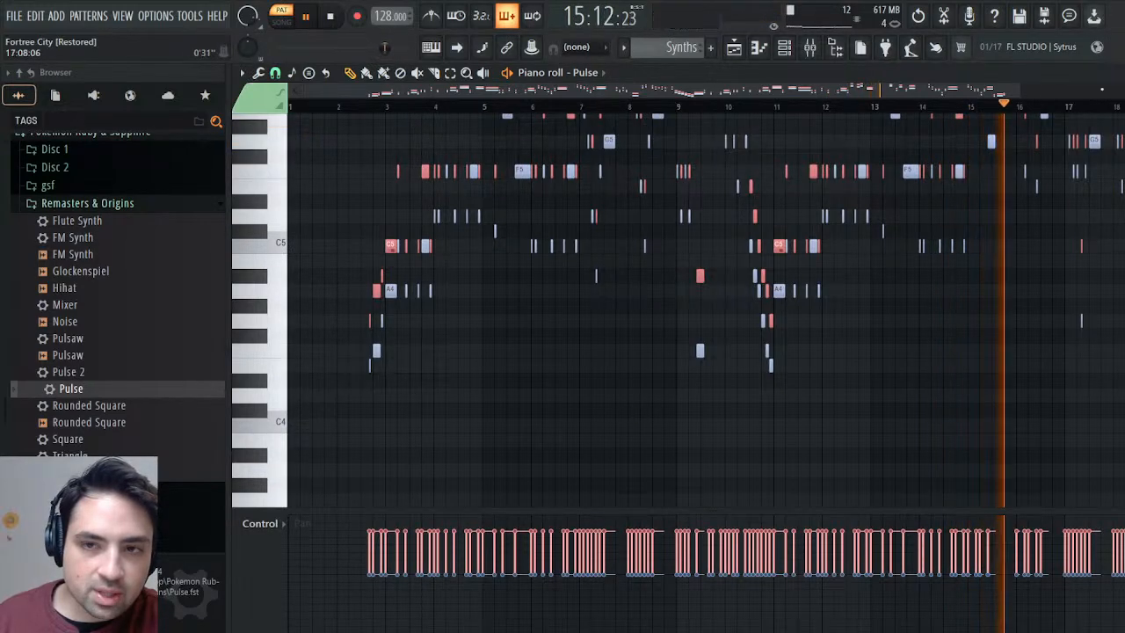
click(1114, 73)
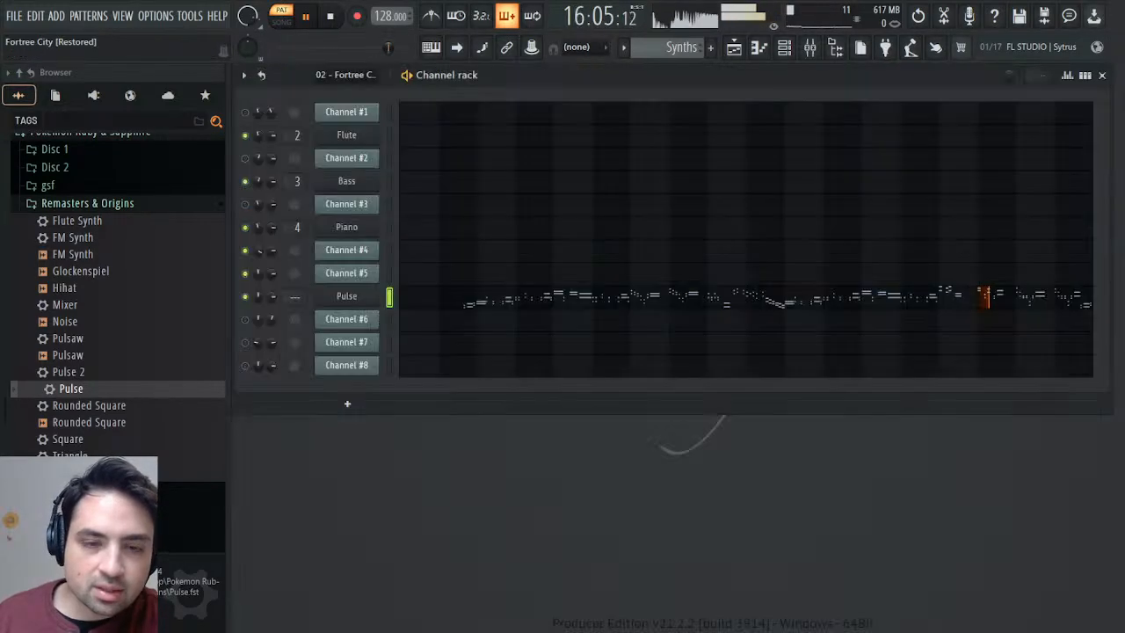
Route the Pulse channel to free mixer track 5 and load the Mixer preset from Remasters & Origins onto that track.
click(353, 301)
click(346, 229)
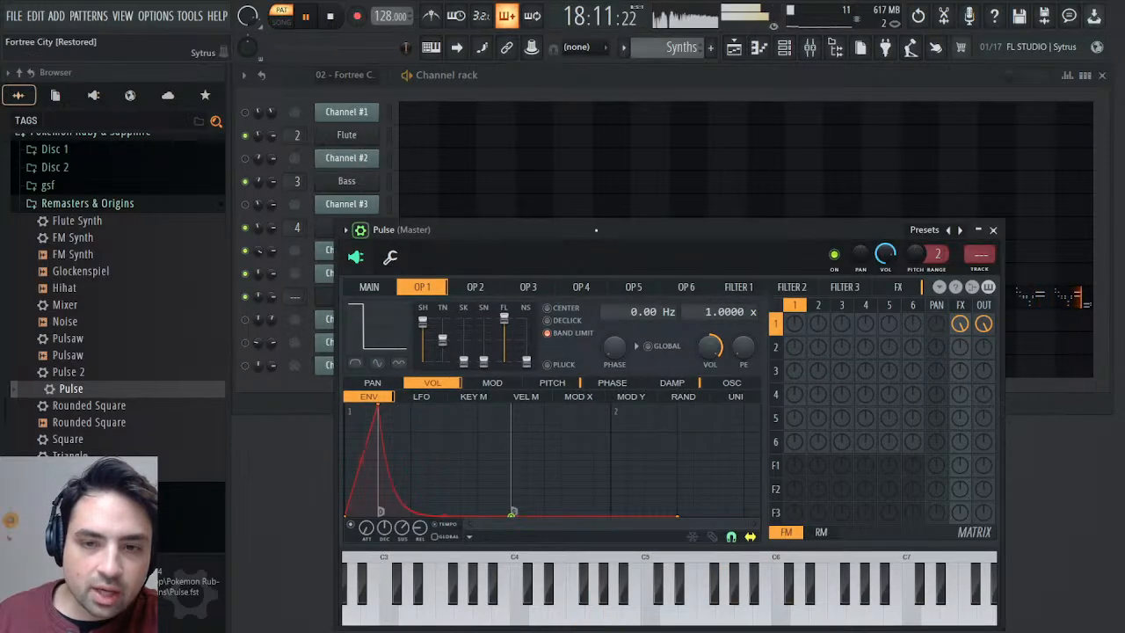
click(981, 263)
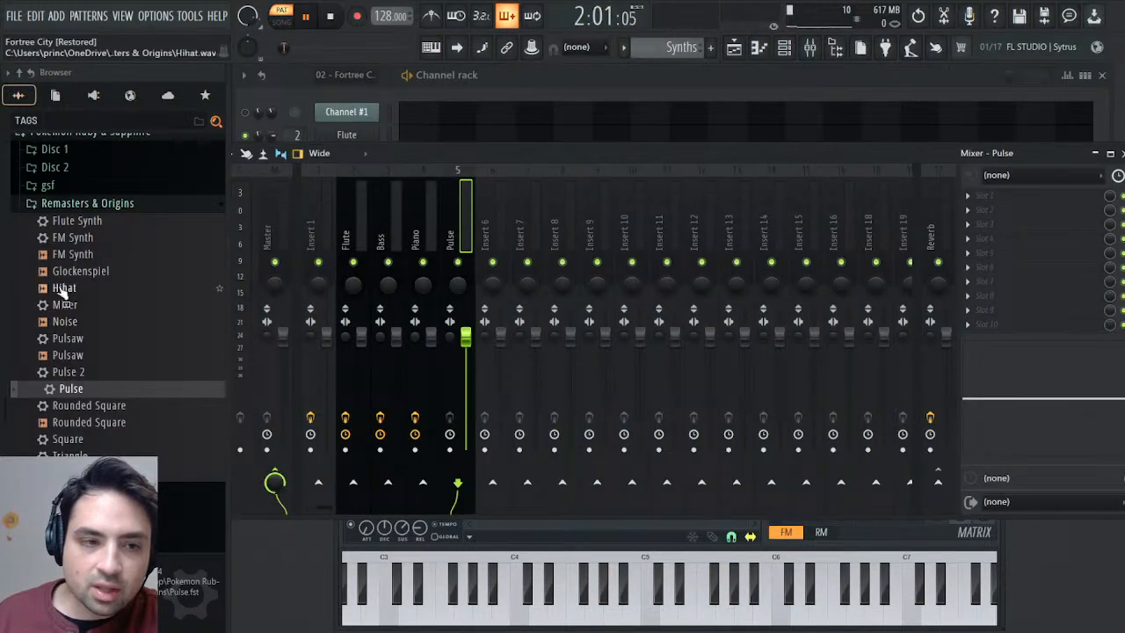
drag(70, 303, 442, 458)
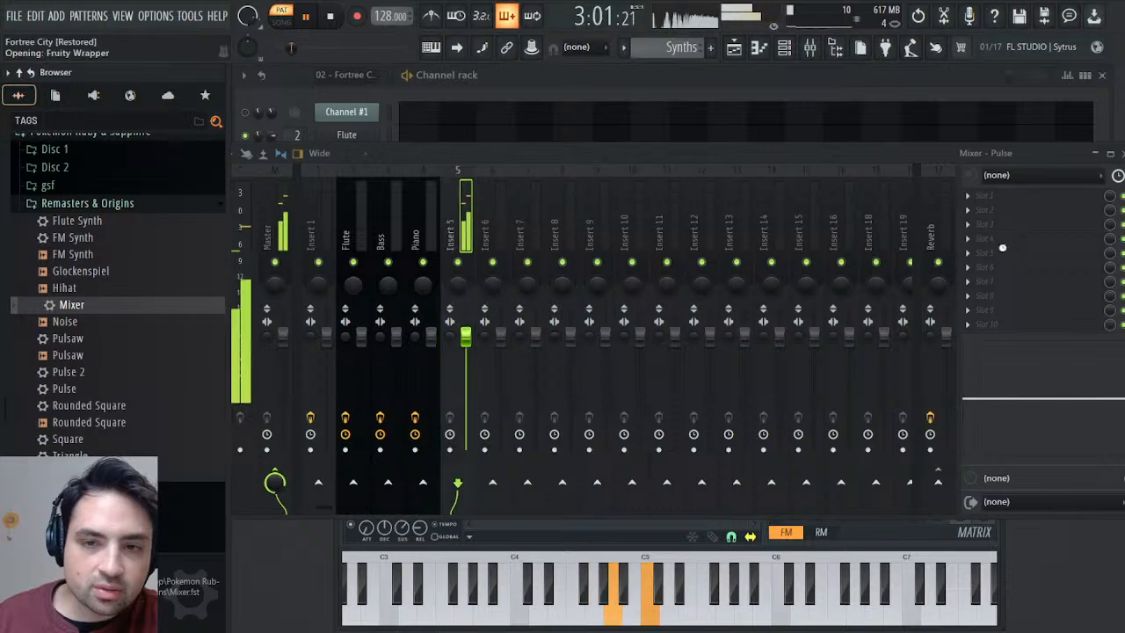
Fine-tune the volume of mixer track 5 and rename the track Pulse.
scroll(471, 347, down, 8)
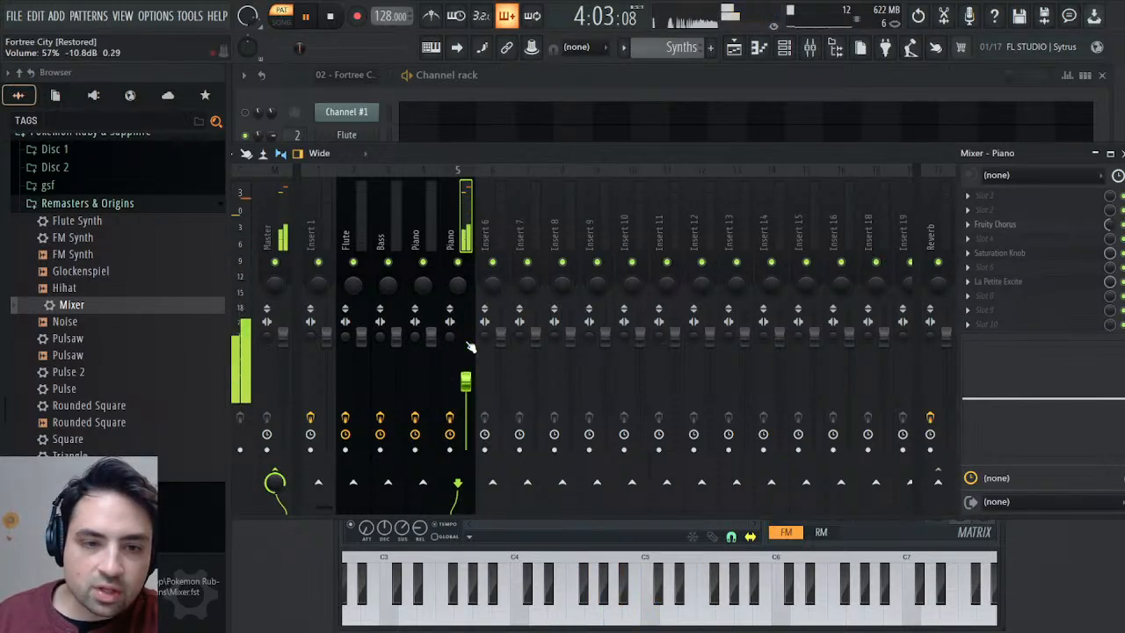
scroll(470, 347, up, 3)
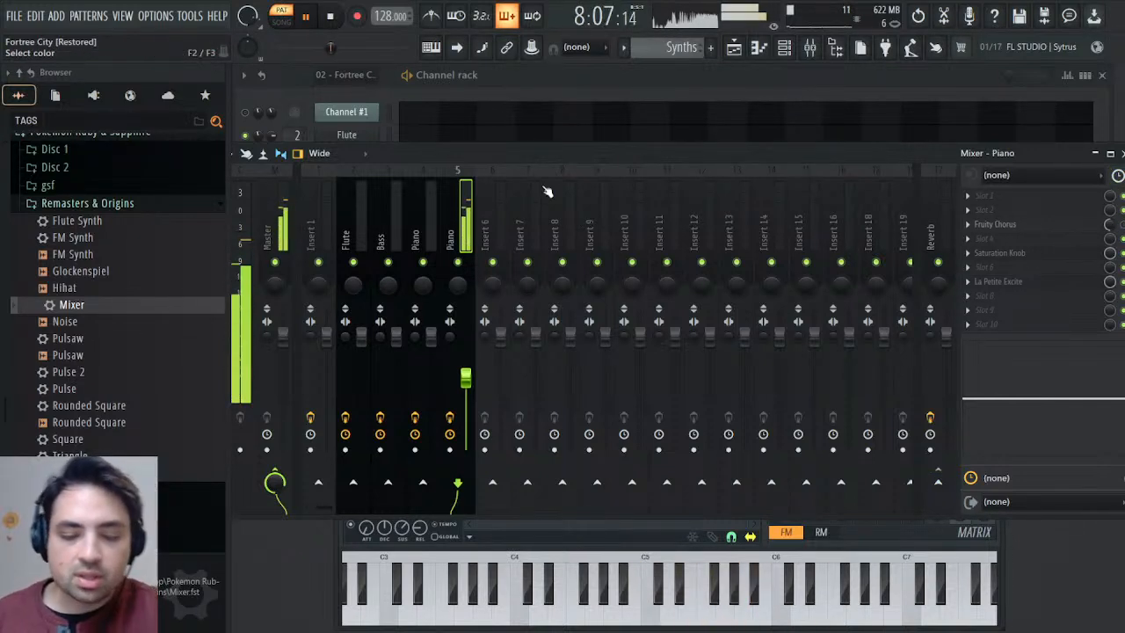
text(Pulse)
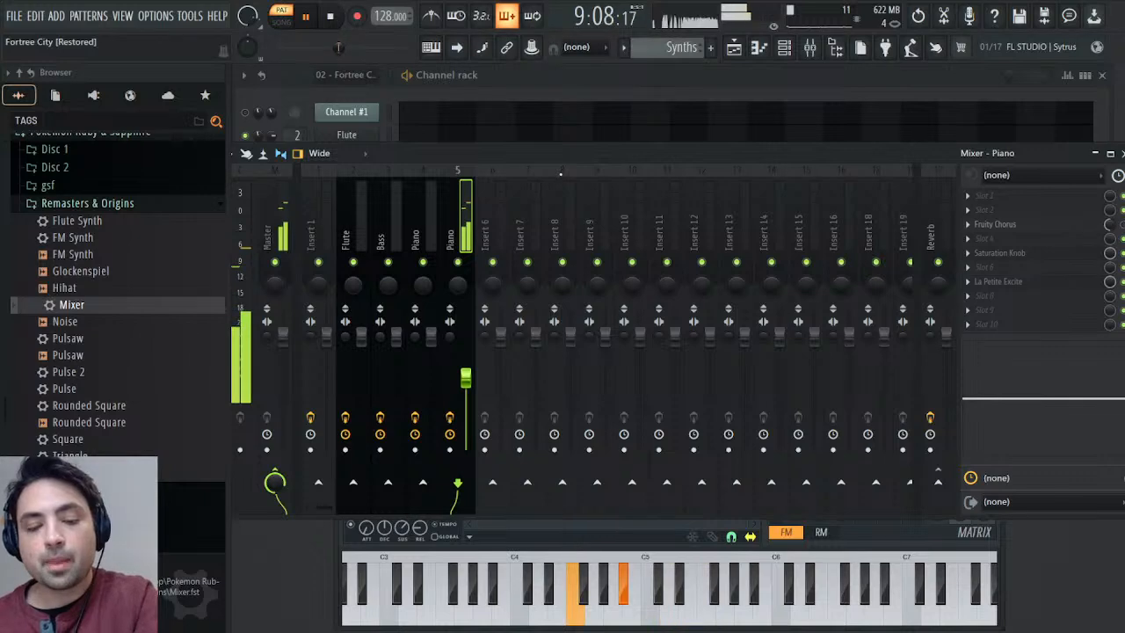
key(Return)
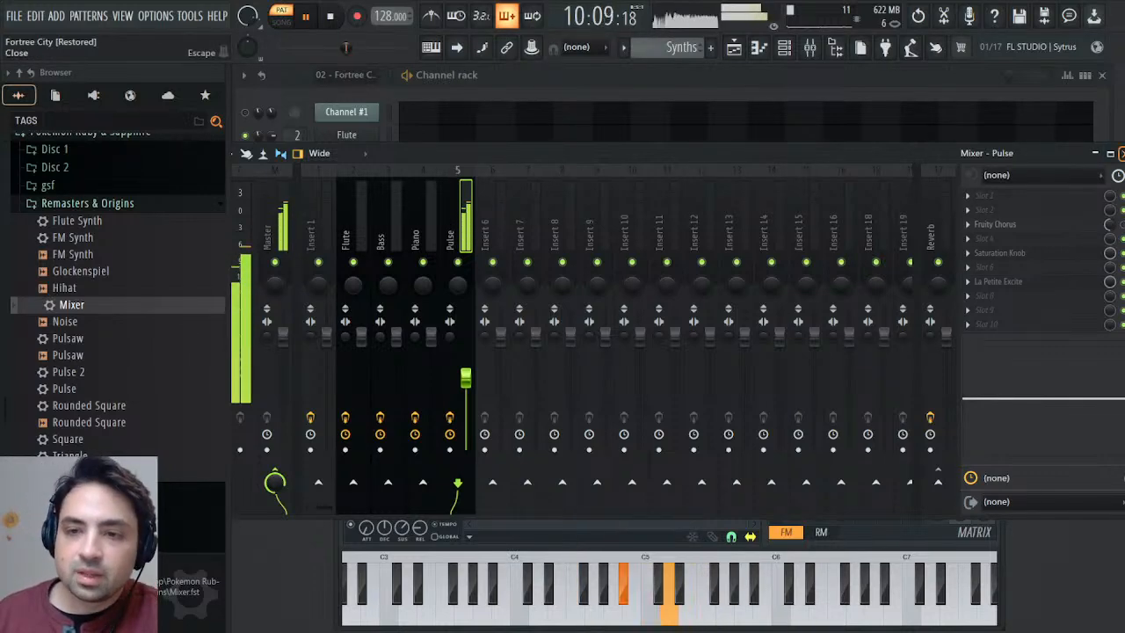
click(1120, 153)
click(990, 232)
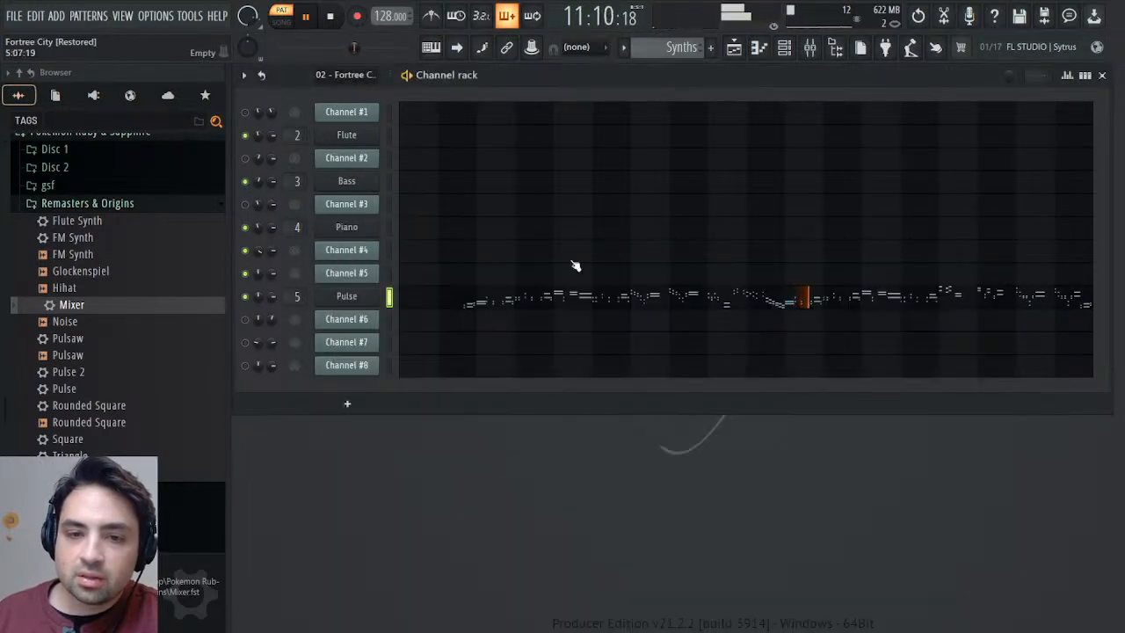
Try a shorter release on the Pulse synth's volume envelope, with the release scale at 40.63%.
click(332, 302)
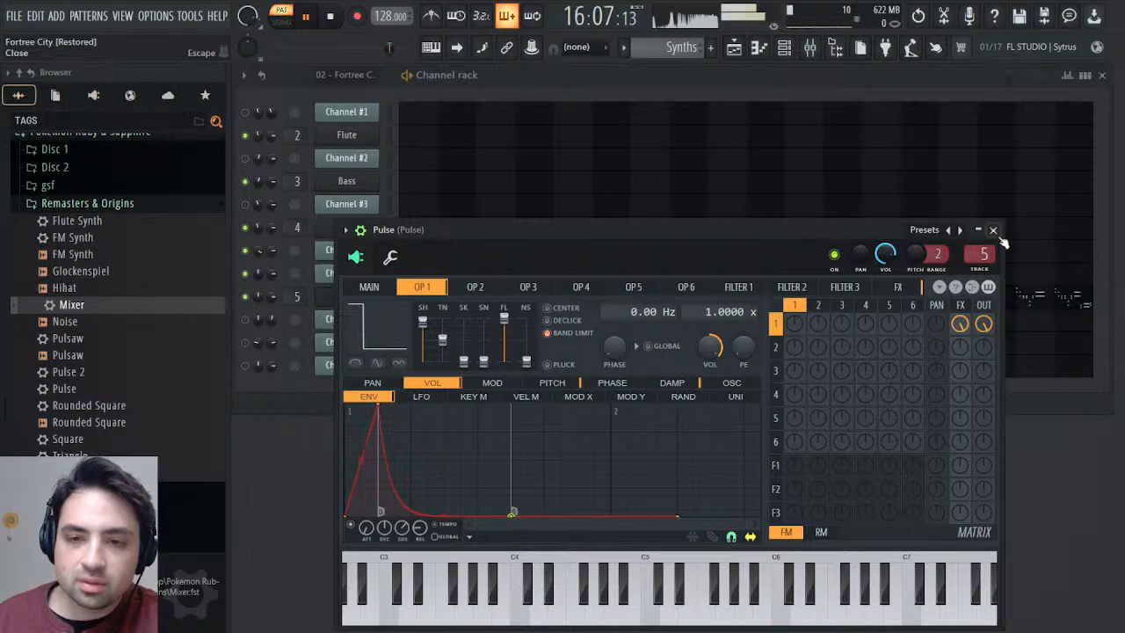
click(993, 230)
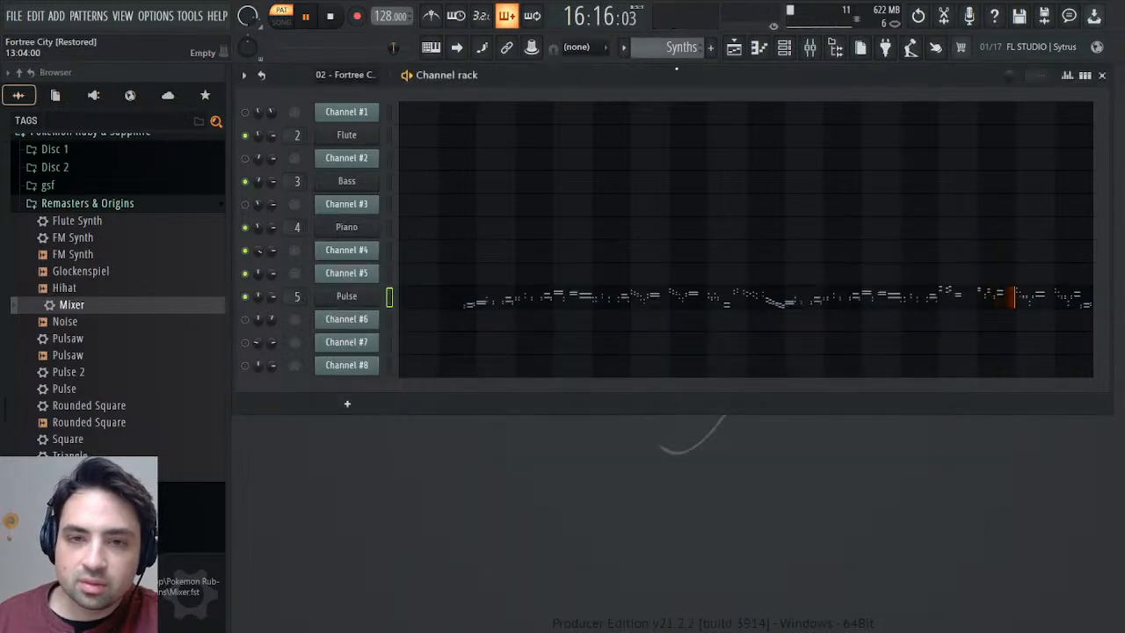
Switch to the imported Fortree City pattern, select Channel #4 and save the project.
scroll(688, 49, up, 1)
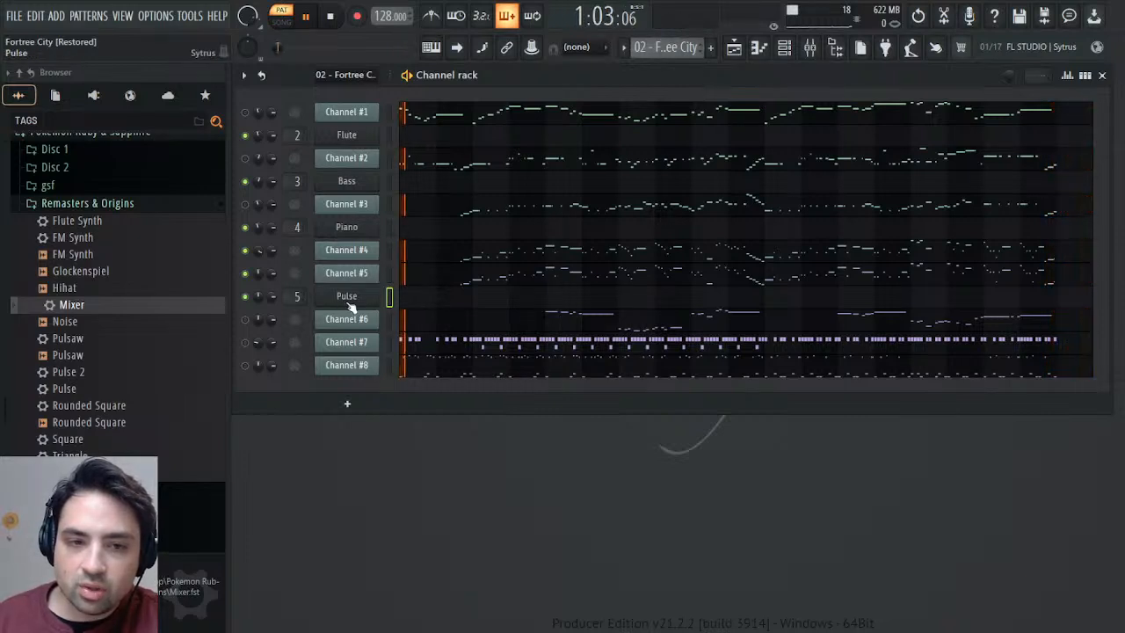
click(389, 252)
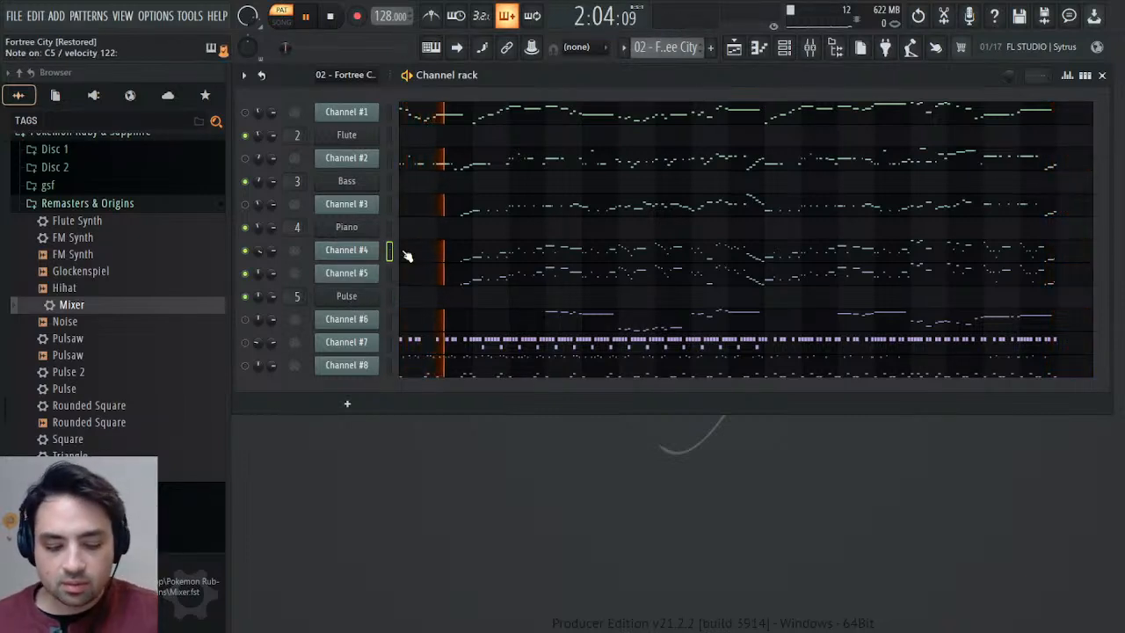
key(ctrl+s)
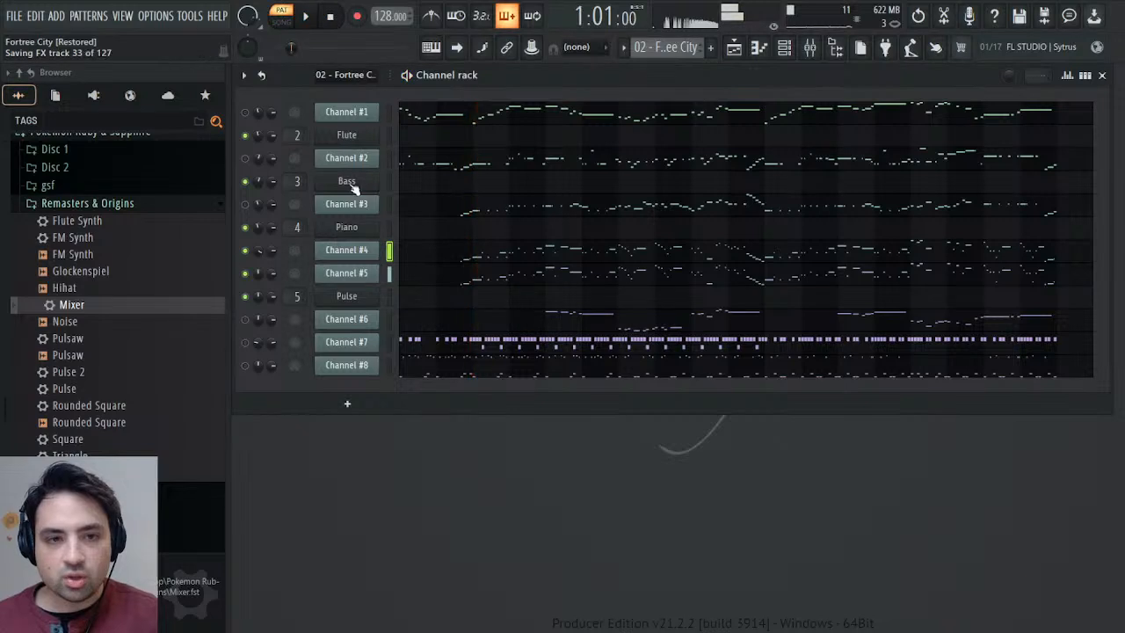
Restore the preset release length of the Pulse synth's volume envelope.
click(359, 298)
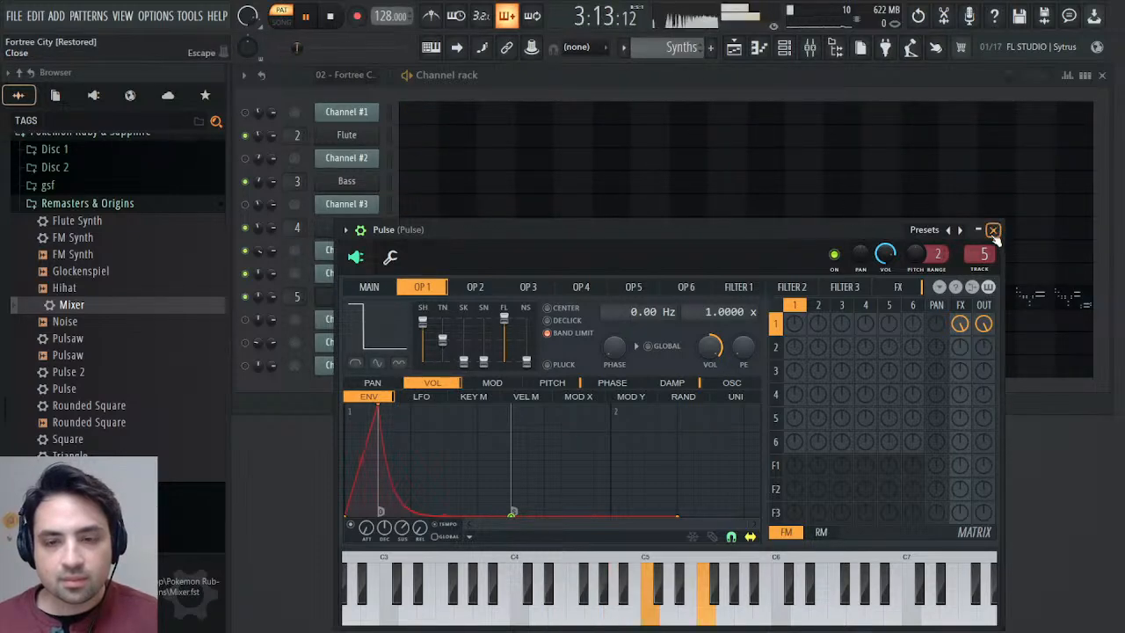
click(993, 230)
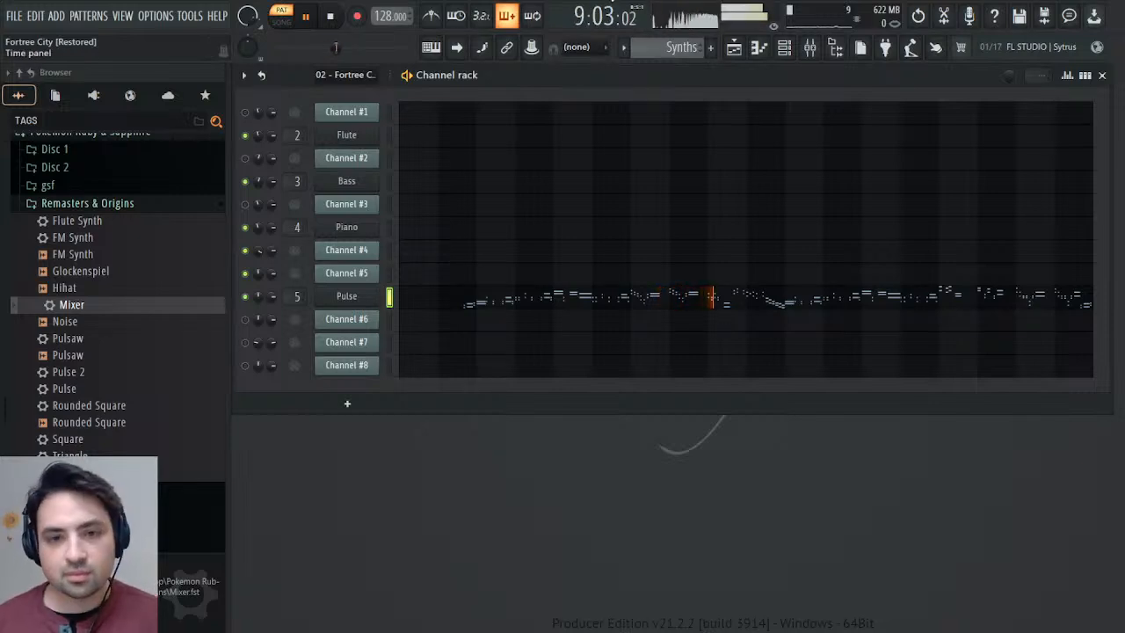
In the imported pattern, check Channels #4 and #5, and mute both while enabling Channel #6.
scroll(673, 44, up, 3)
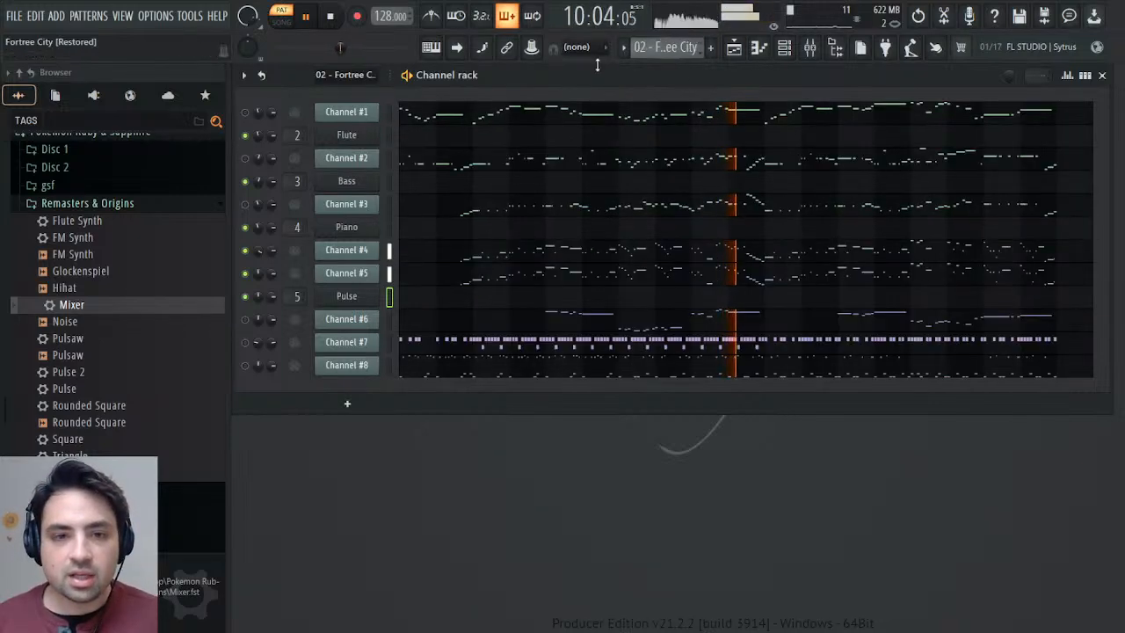
click(369, 250)
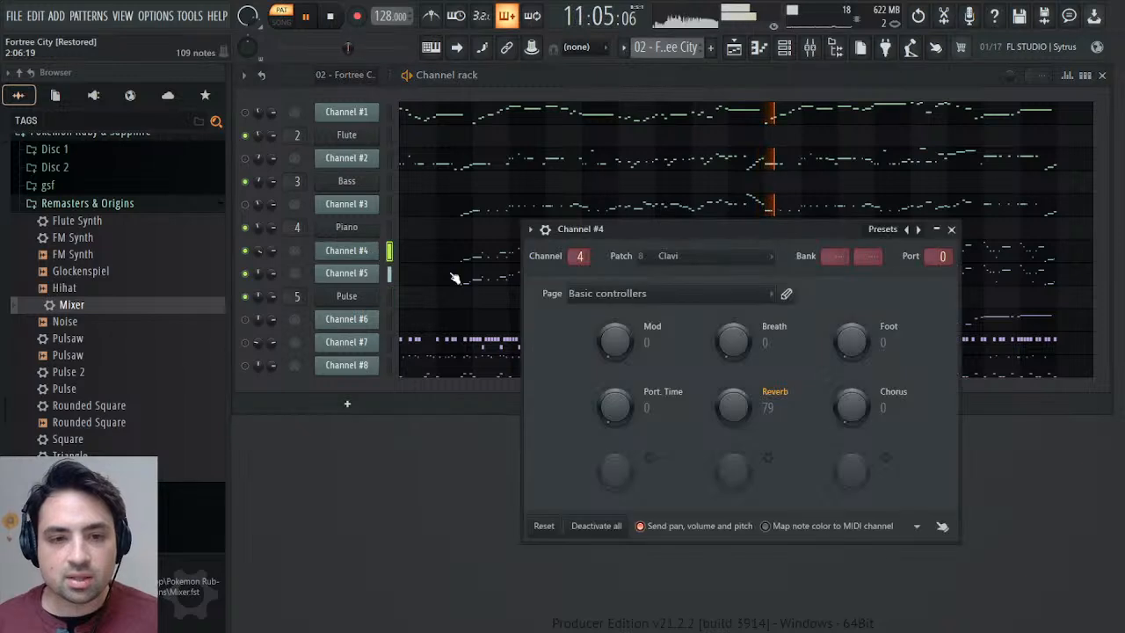
click(341, 256)
click(346, 275)
click(344, 276)
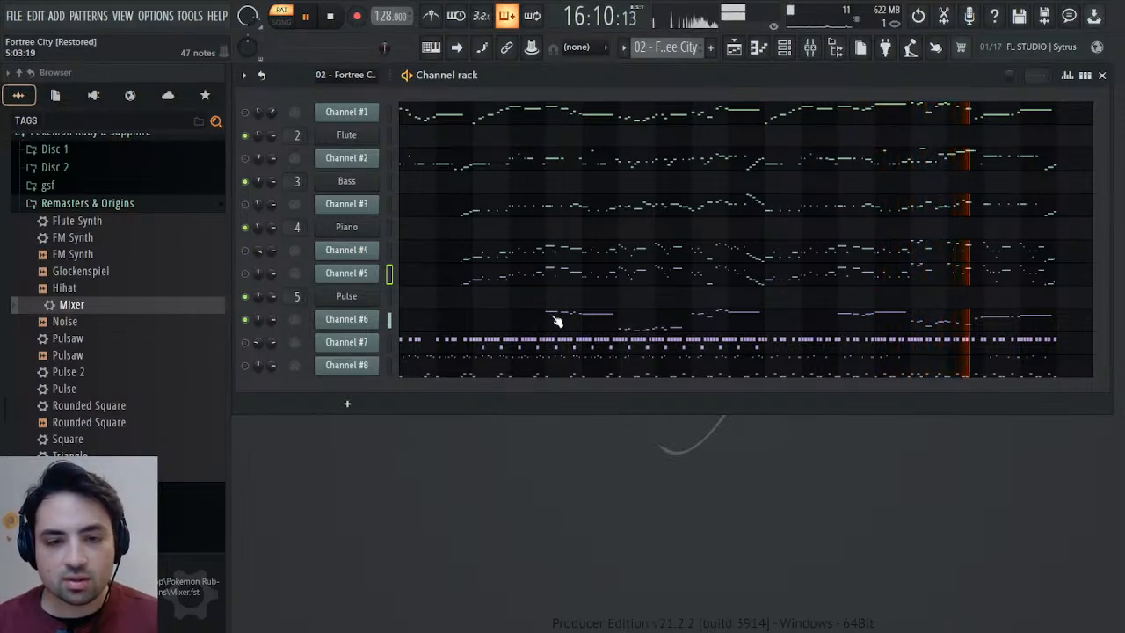
Examine the MIDI patch settings of Channel #6, including its General MIDI patch events.
click(351, 319)
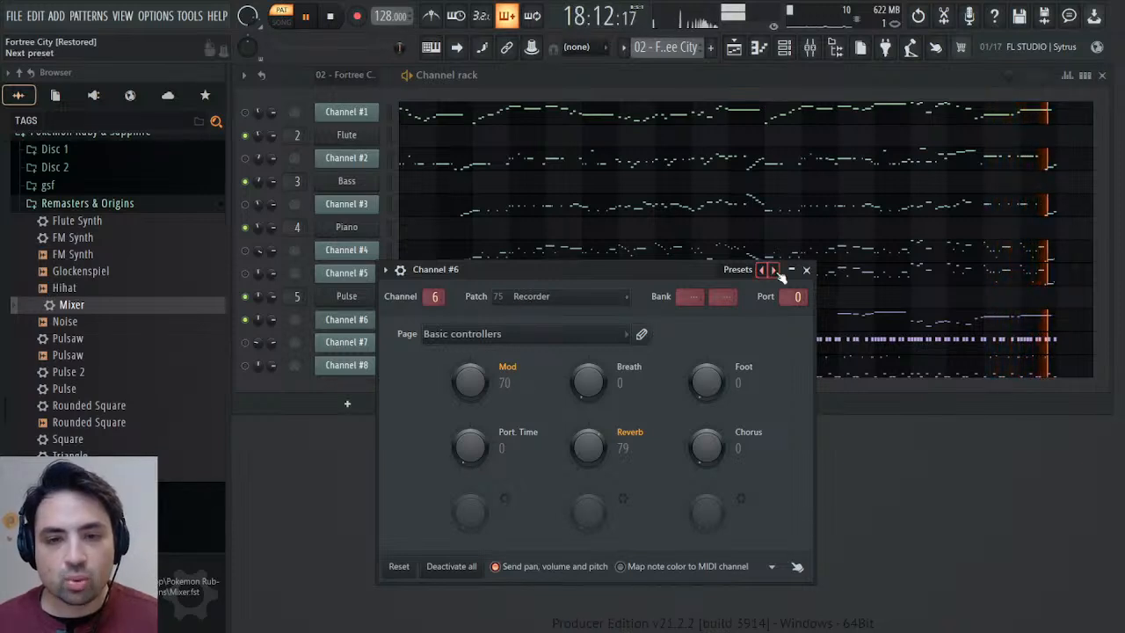
click(806, 269)
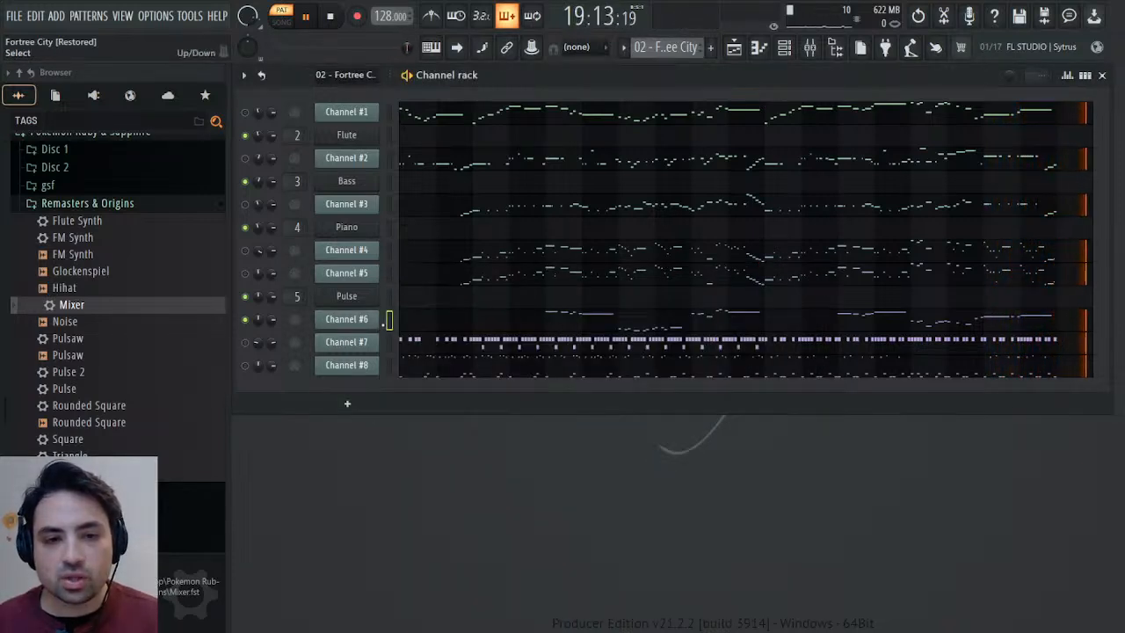
click(349, 320)
click(348, 325)
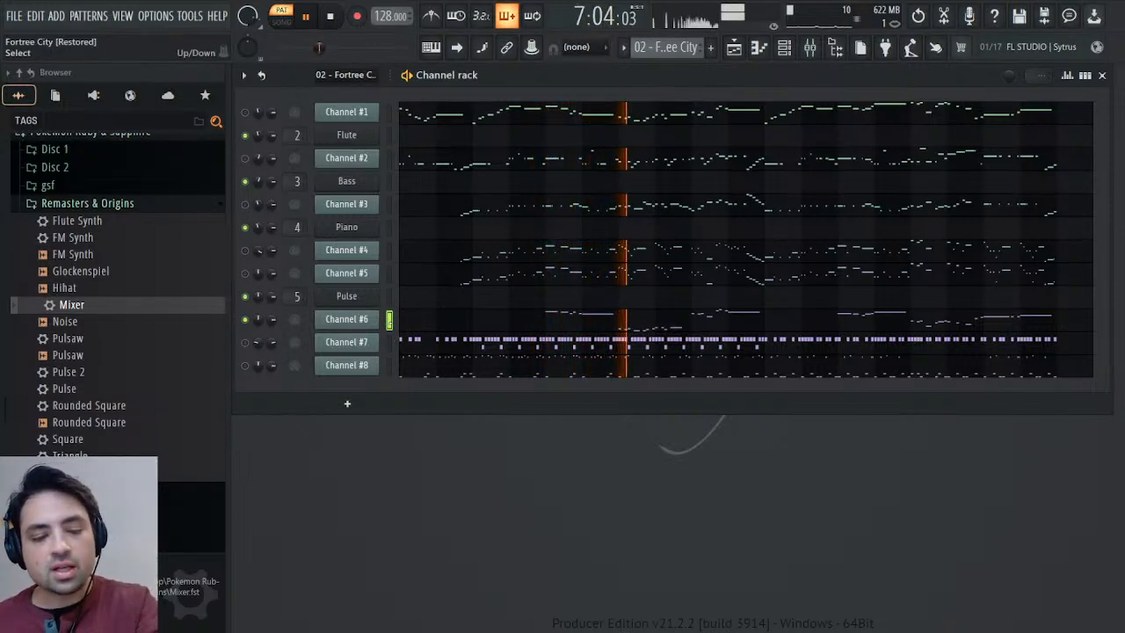
click(360, 320)
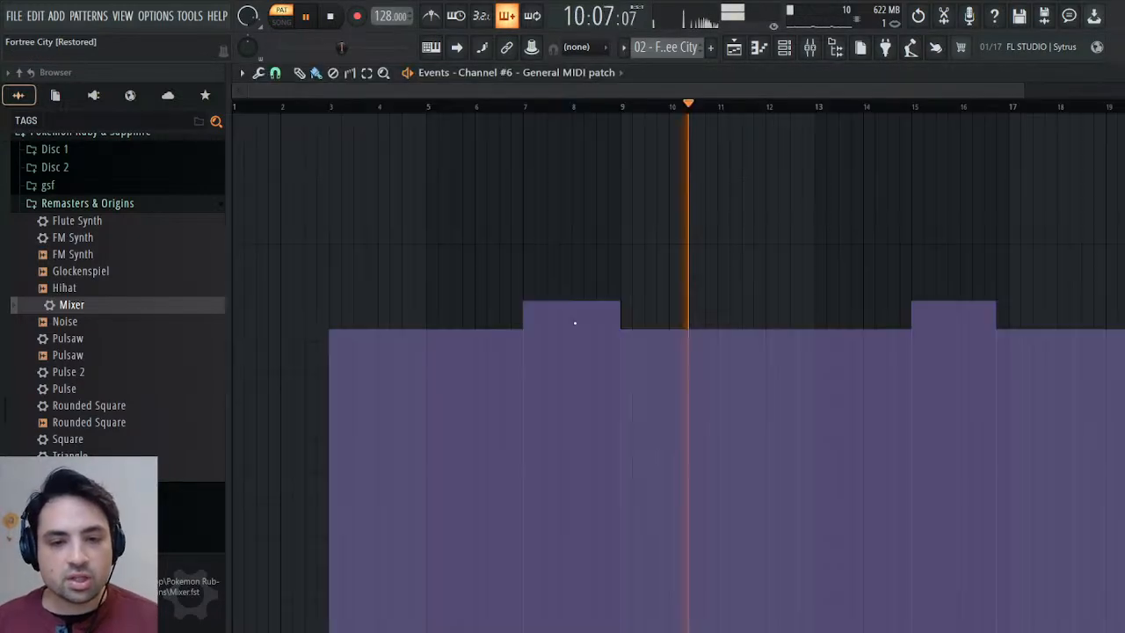
click(1105, 79)
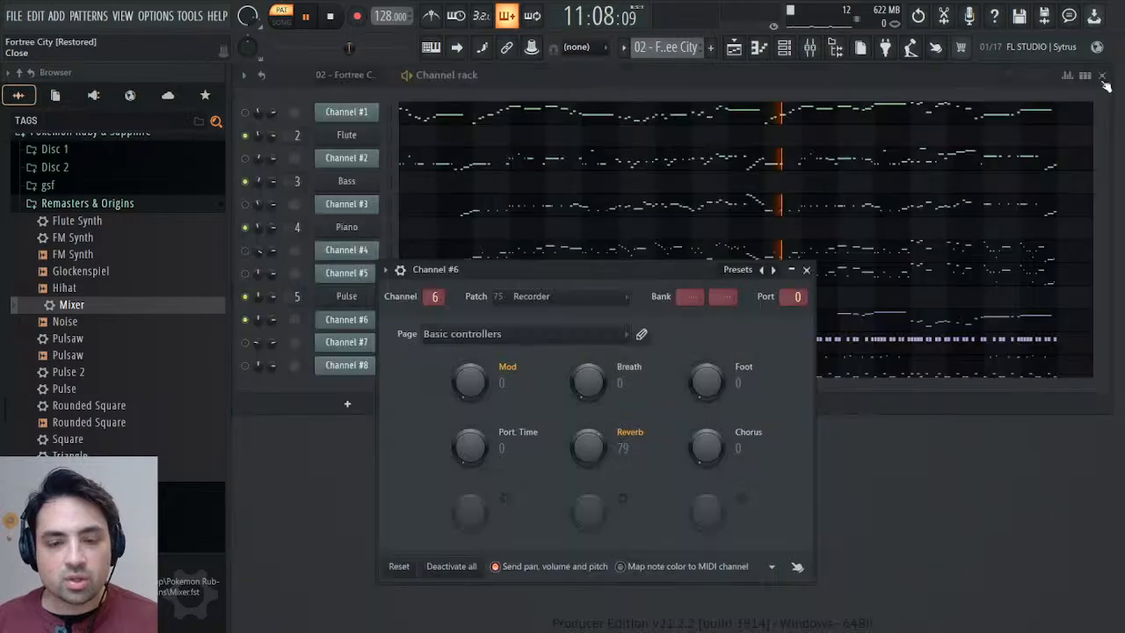
click(805, 270)
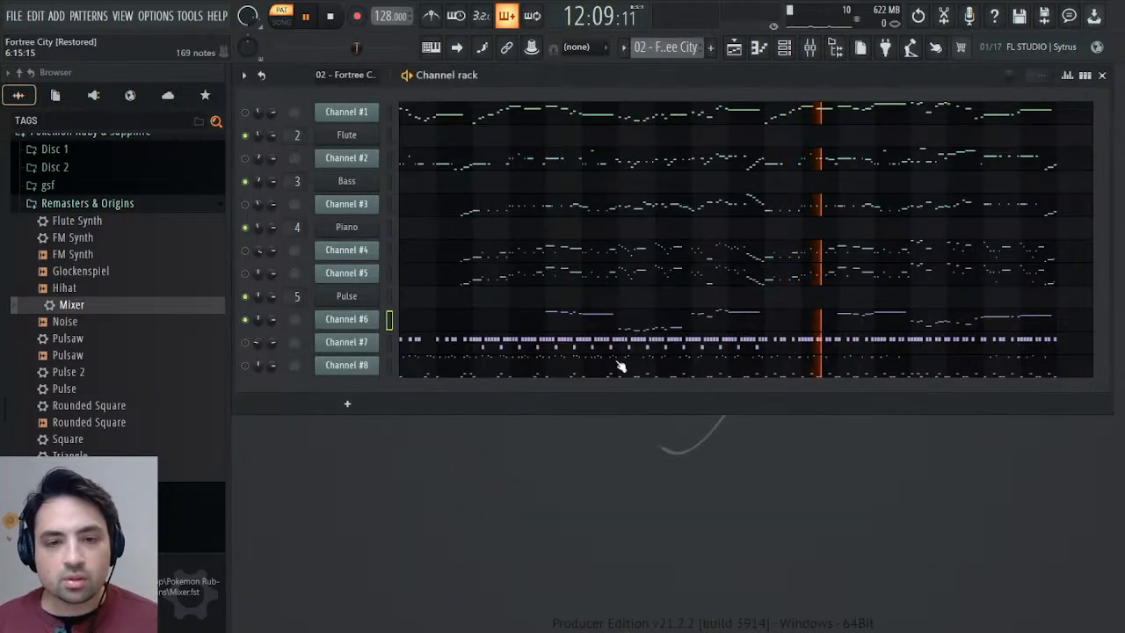
Select the high melodic phrases in Channel #6's piano roll, leaving out the lower notes, and copy them.
click(595, 324)
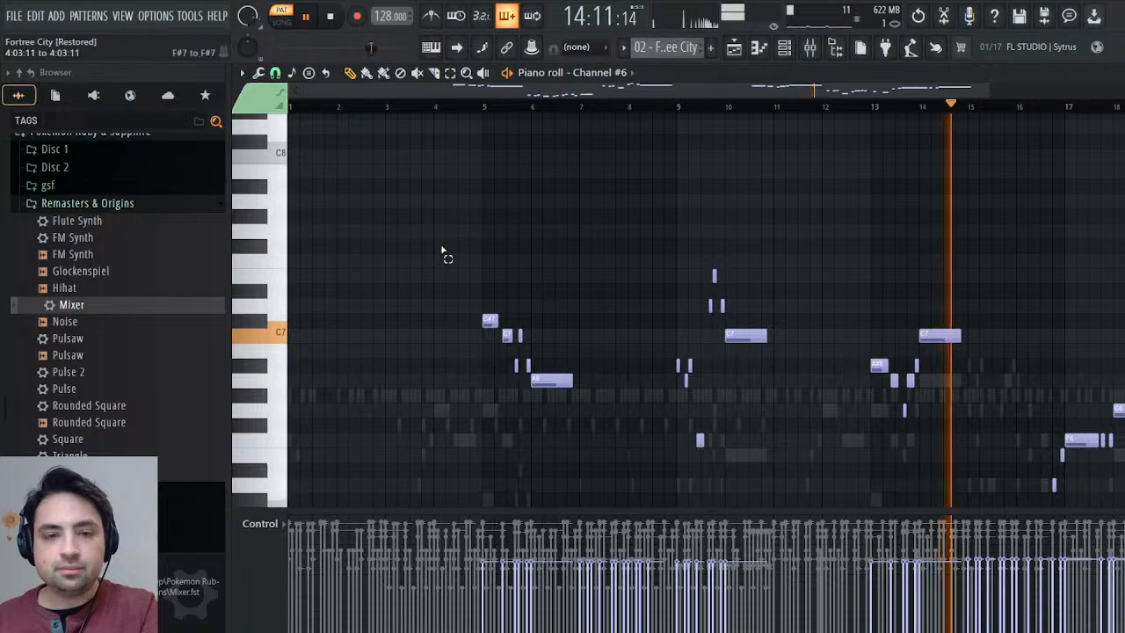
drag(442, 241, 1099, 340)
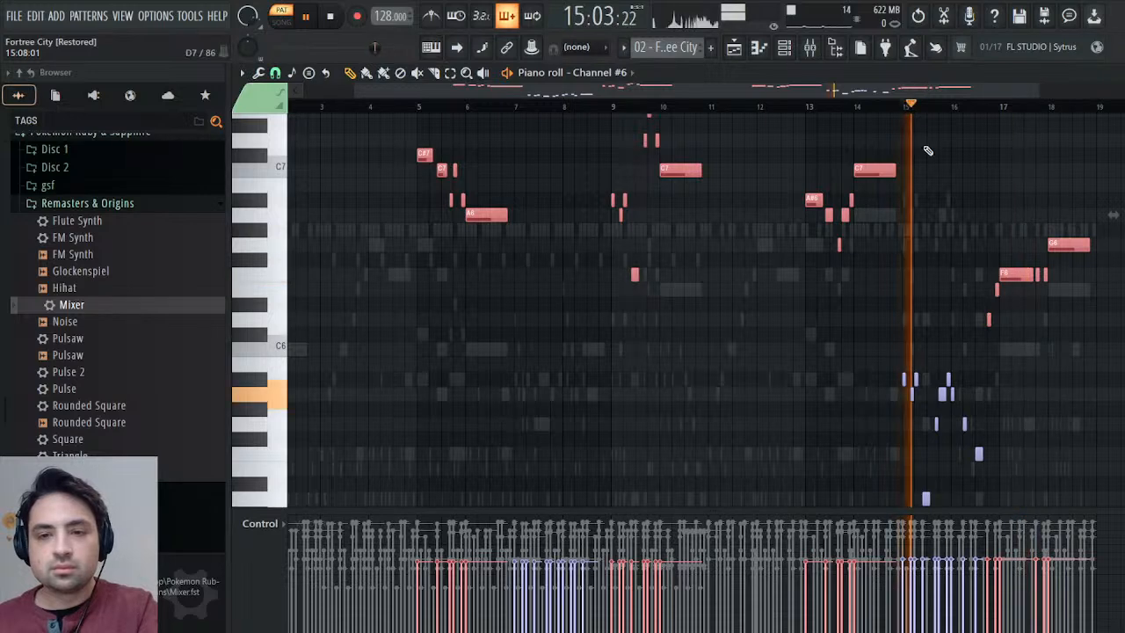
scroll(960, 249, down, 4)
scroll(971, 249, up, 5)
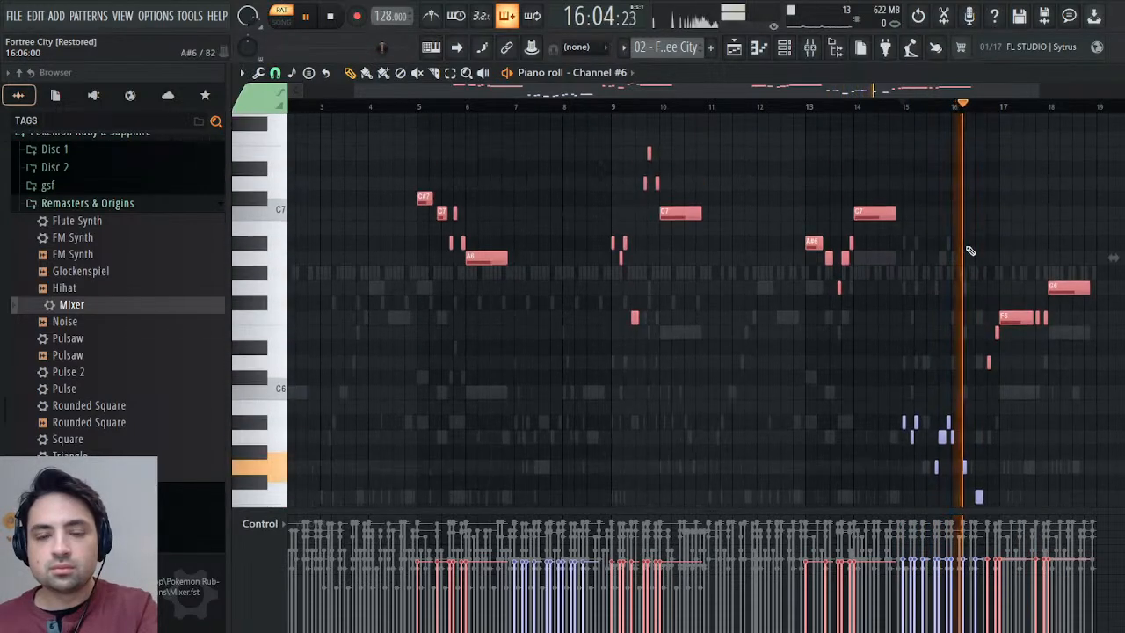
key(space)
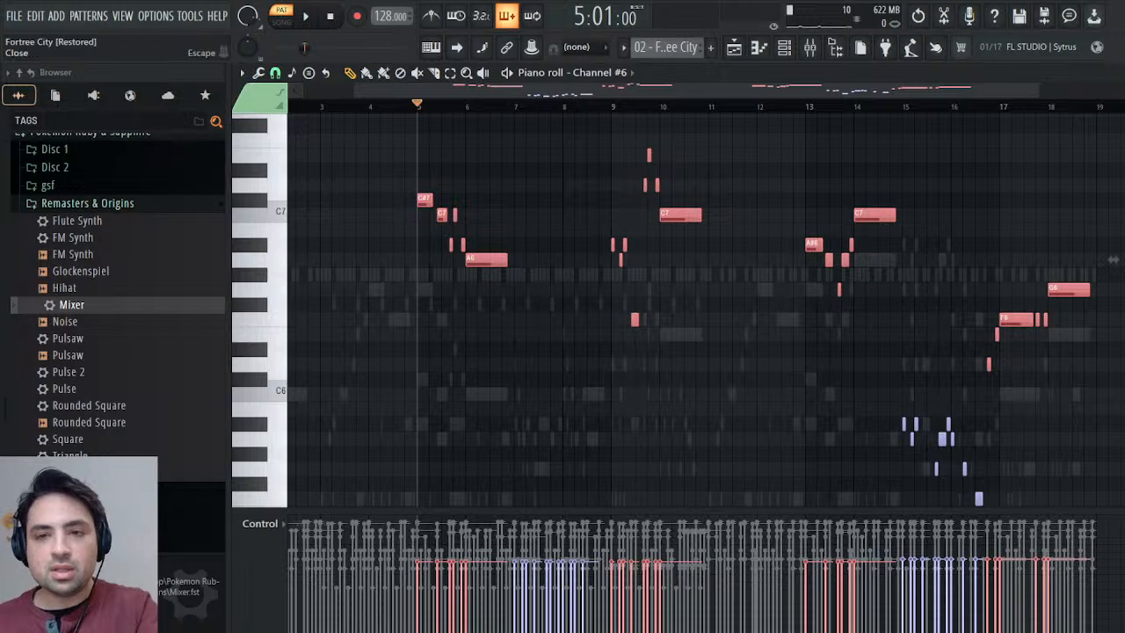
key(Escape)
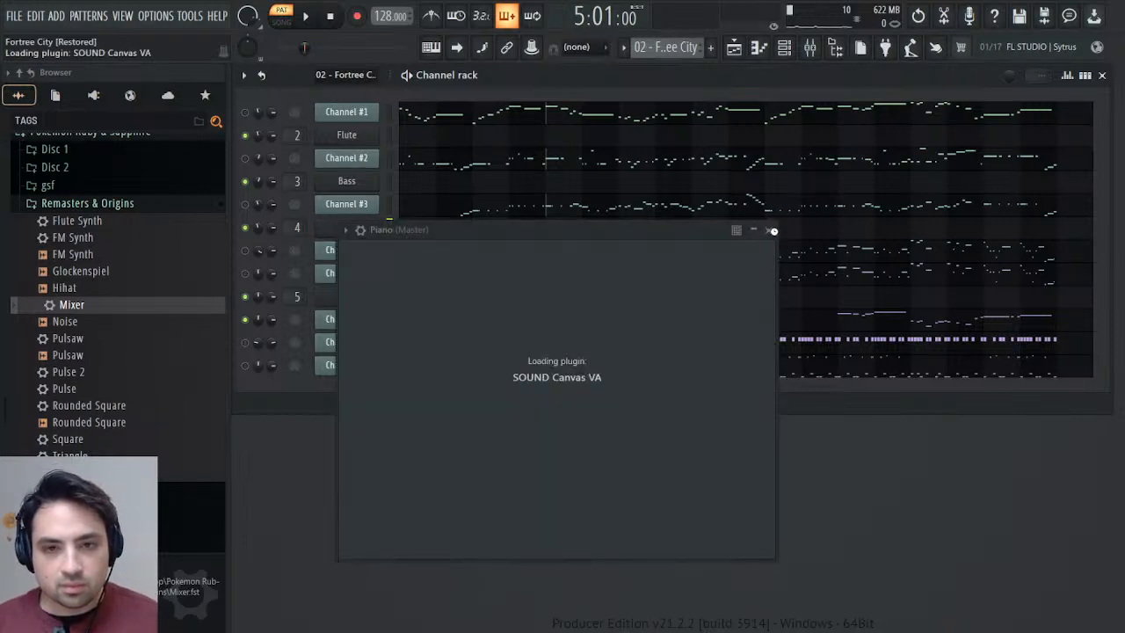
Clone the Piano channel, move the clone directly below Channel #6 and set it up as Recorder.
key(F7)
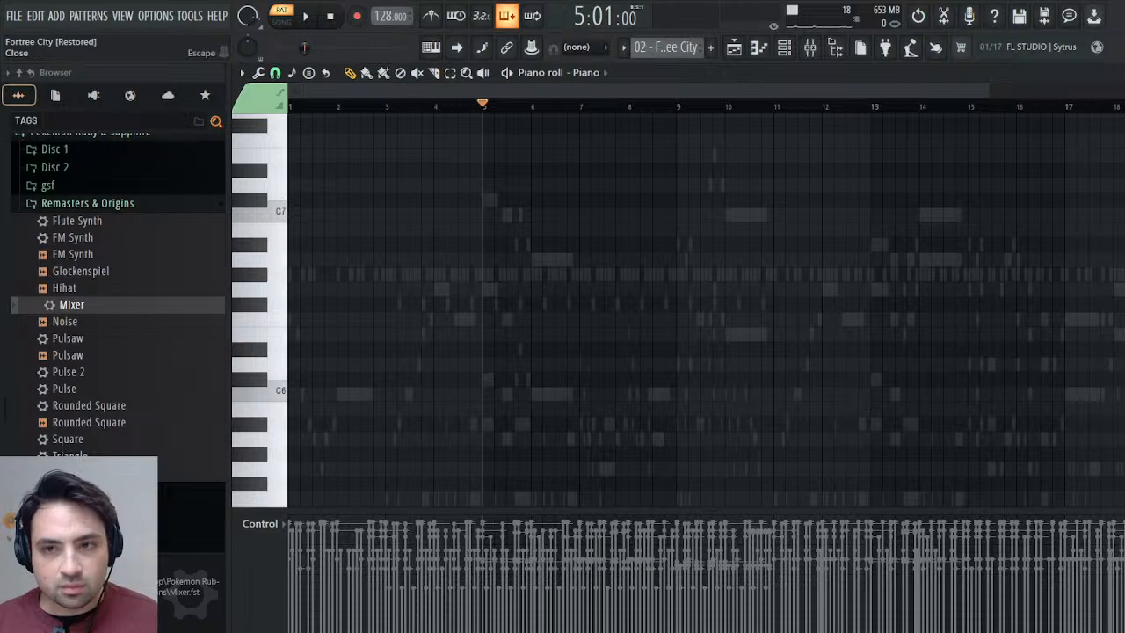
key(Escape)
click(622, 230)
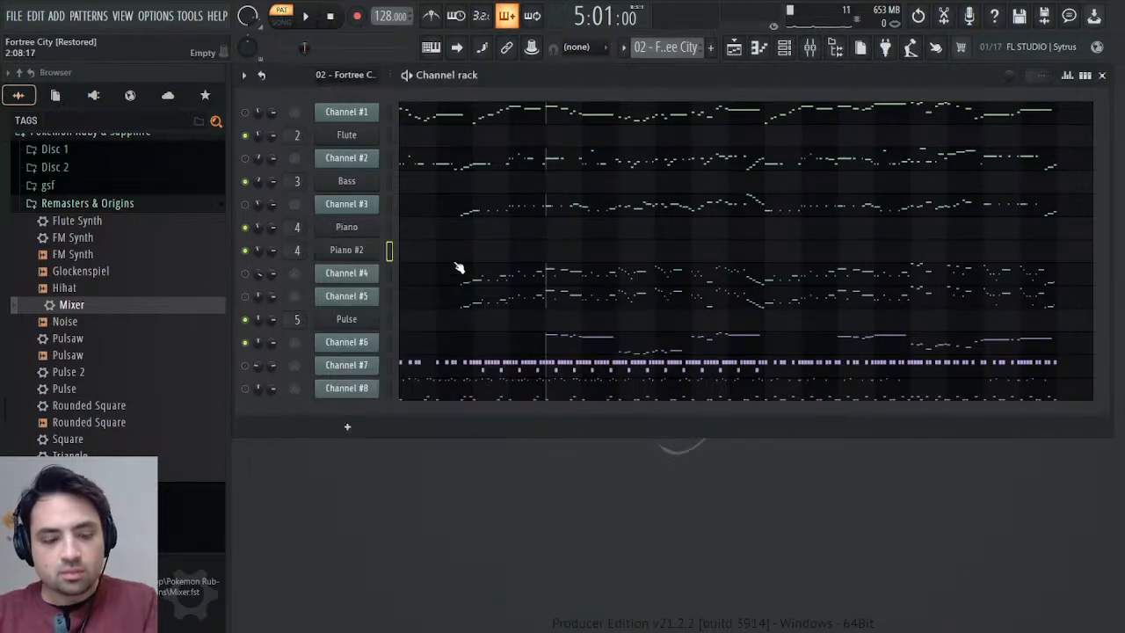
key(alt+Down)
key(alt+Down)
key(alt+Down)
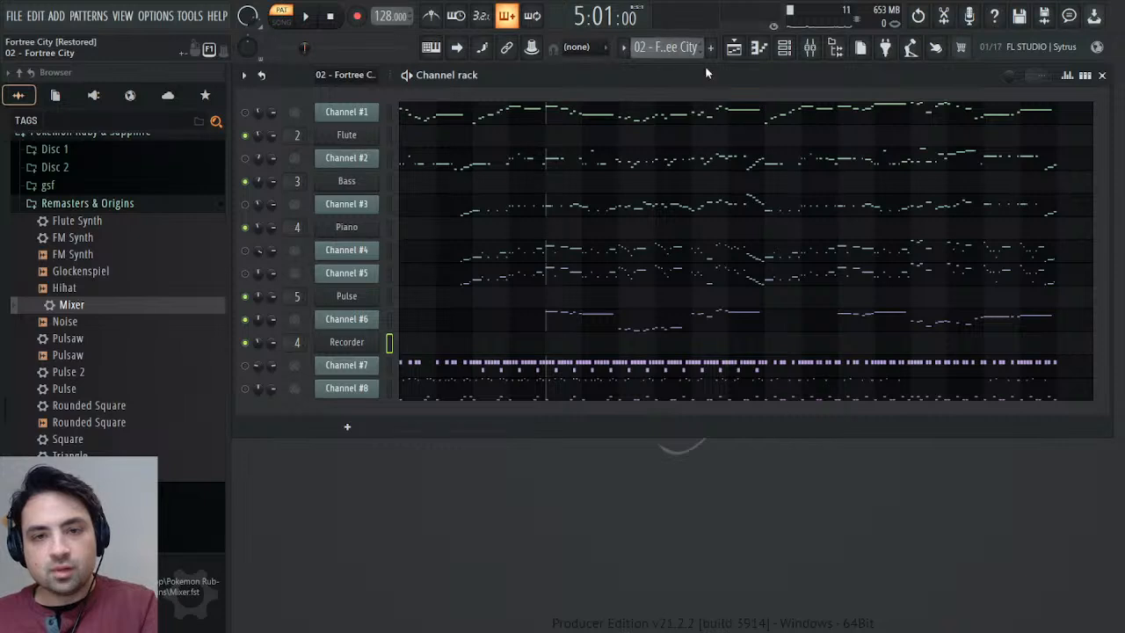
Paste the copied phrases into the Recorder channel of the Melody pattern, shift them to start at bar 5 and play them.
key(KP_Add)
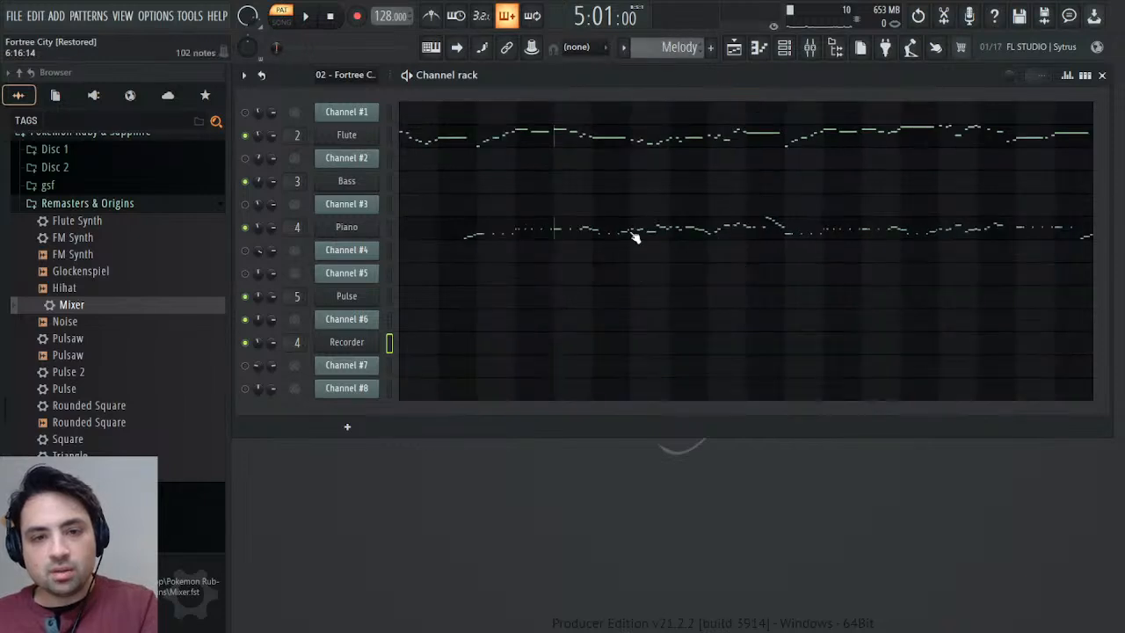
click(495, 339)
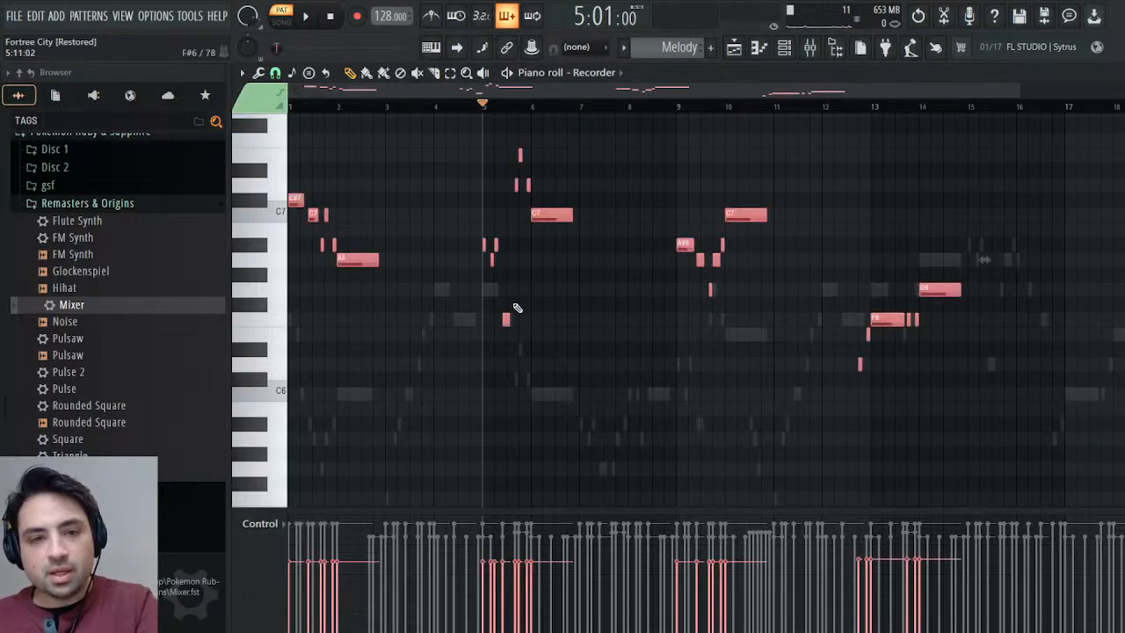
drag(294, 201, 487, 205)
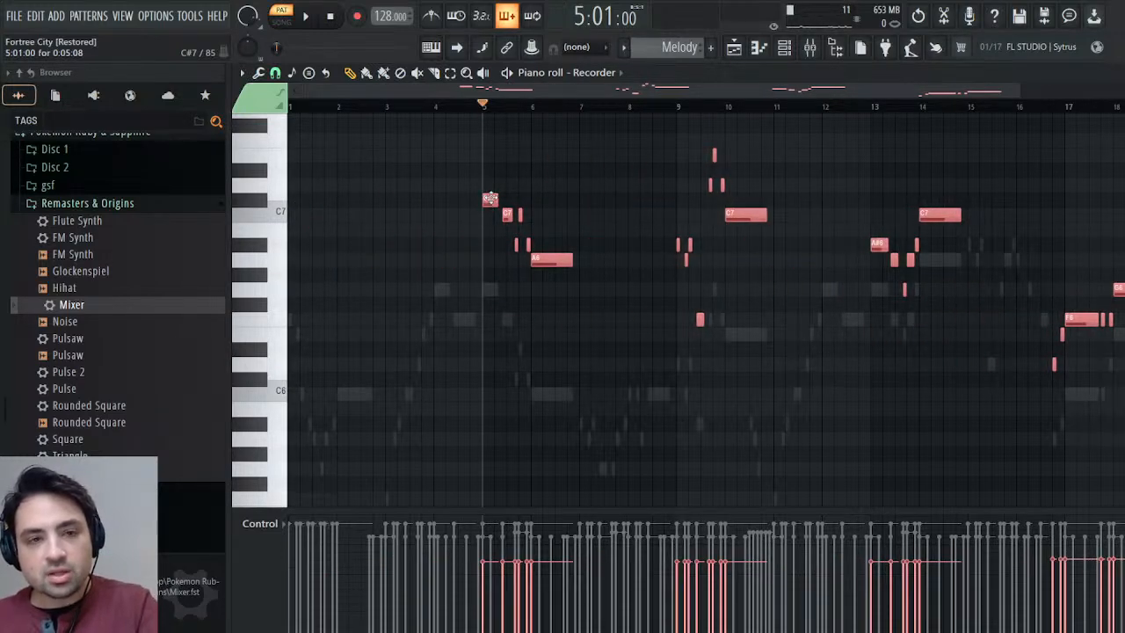
ctrl+click(440, 185)
key(space)
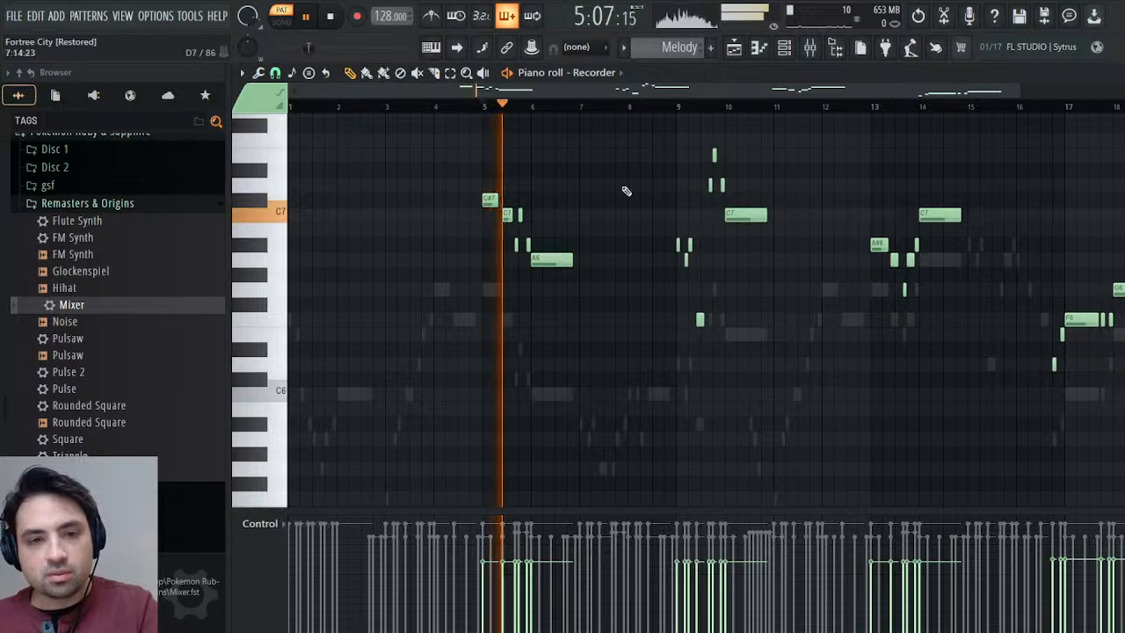
click(1113, 73)
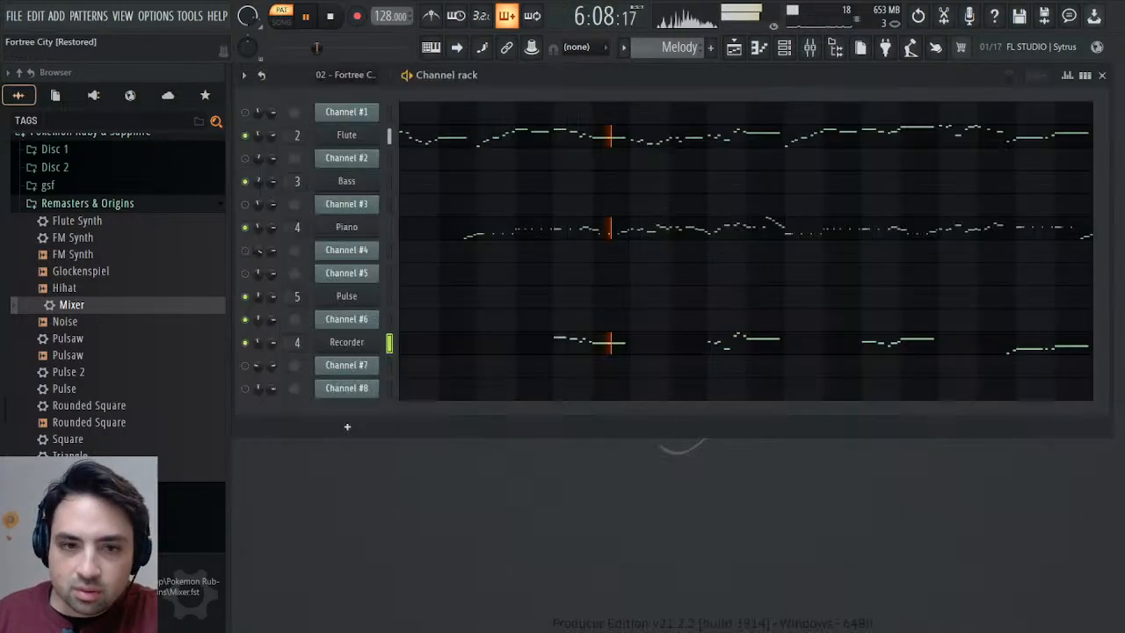
Assign the Recorder instrument to free mixer track 6 and route that track to the Reverb track instead of the Master.
click(348, 344)
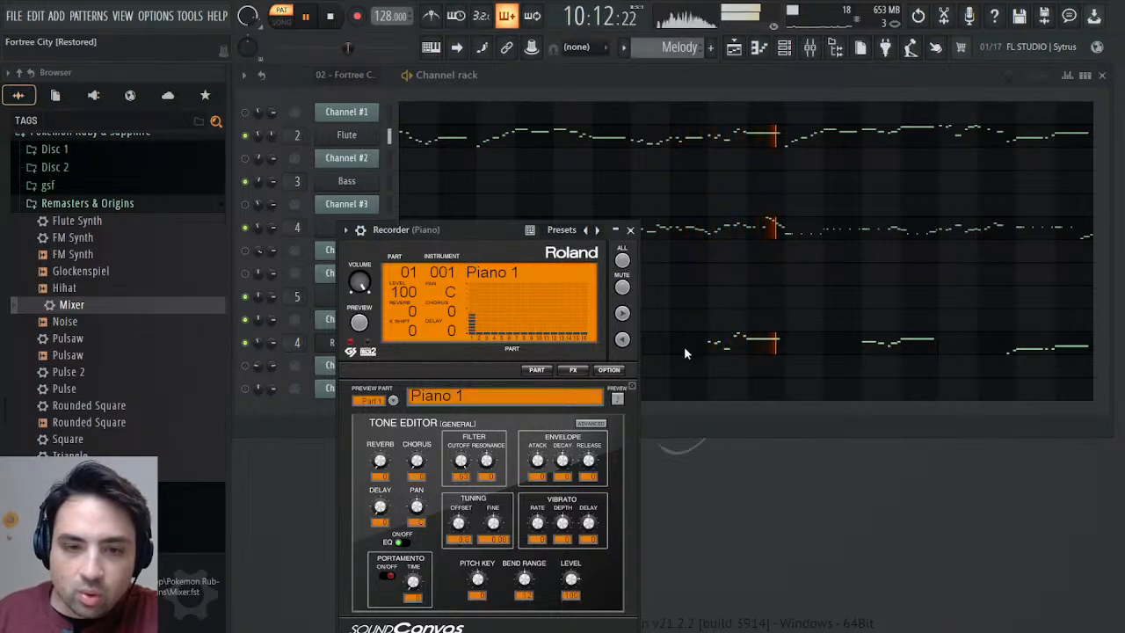
click(629, 229)
click(356, 347)
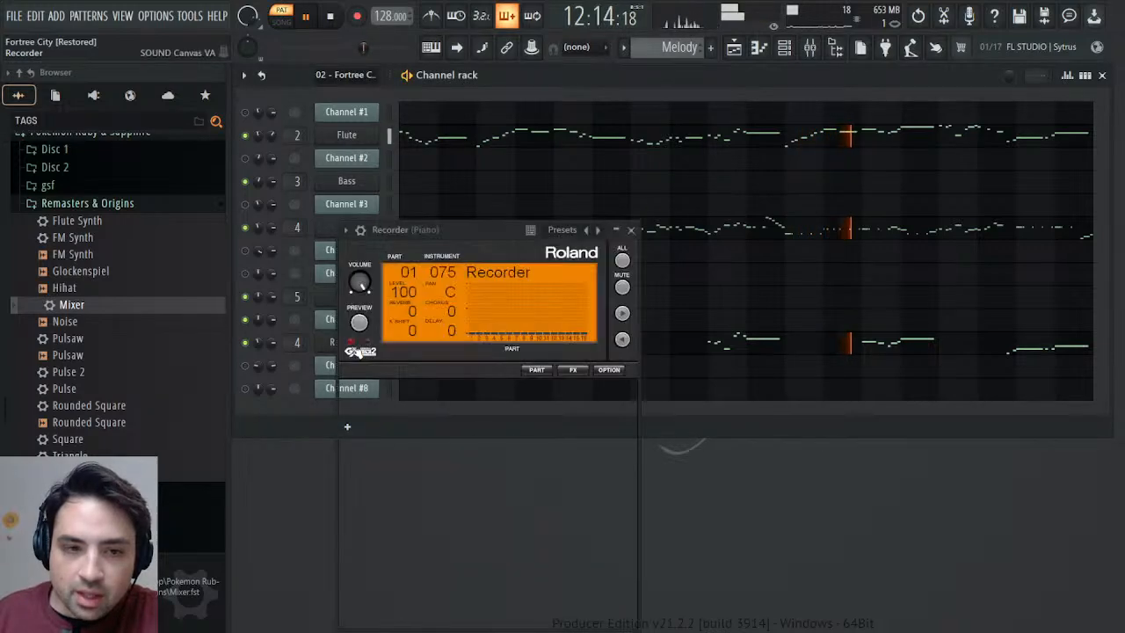
click(359, 350)
click(346, 230)
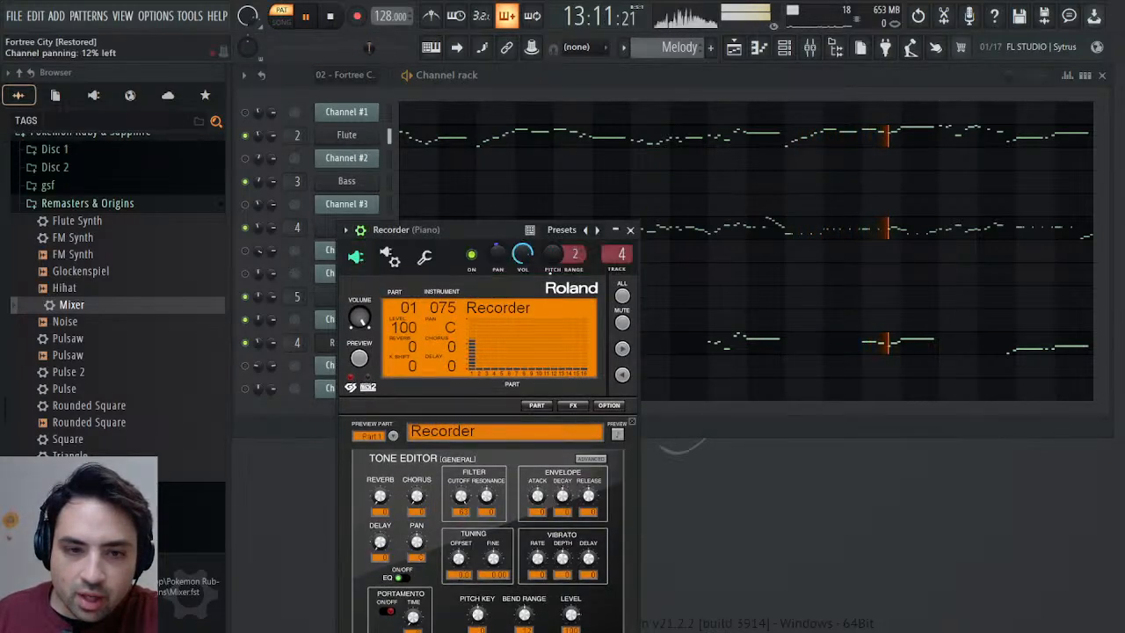
click(613, 269)
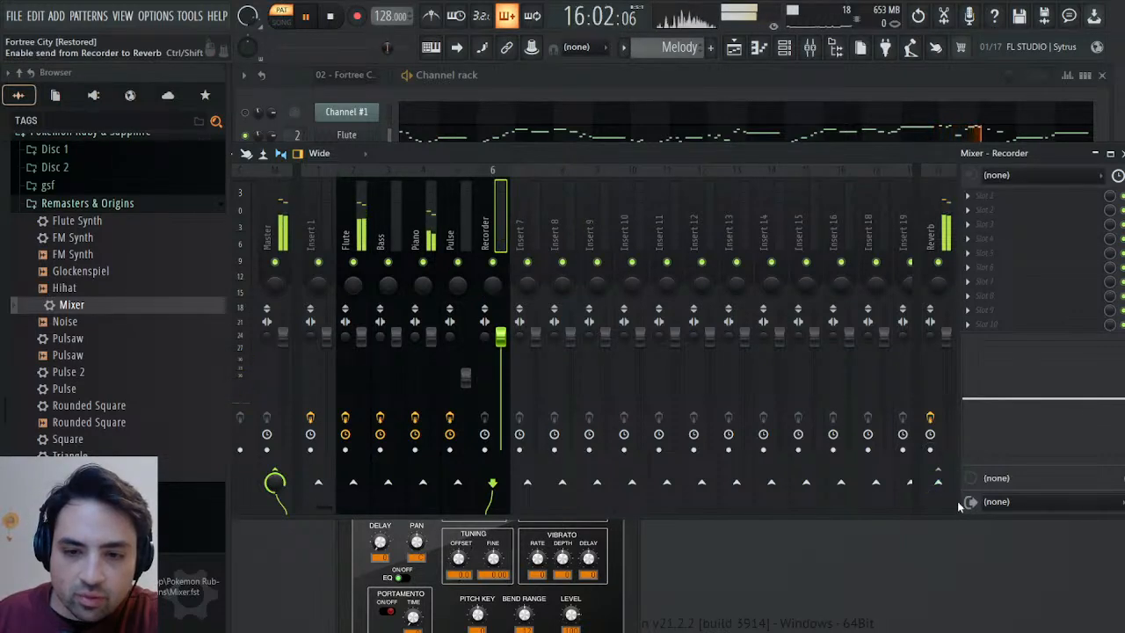
click(937, 481)
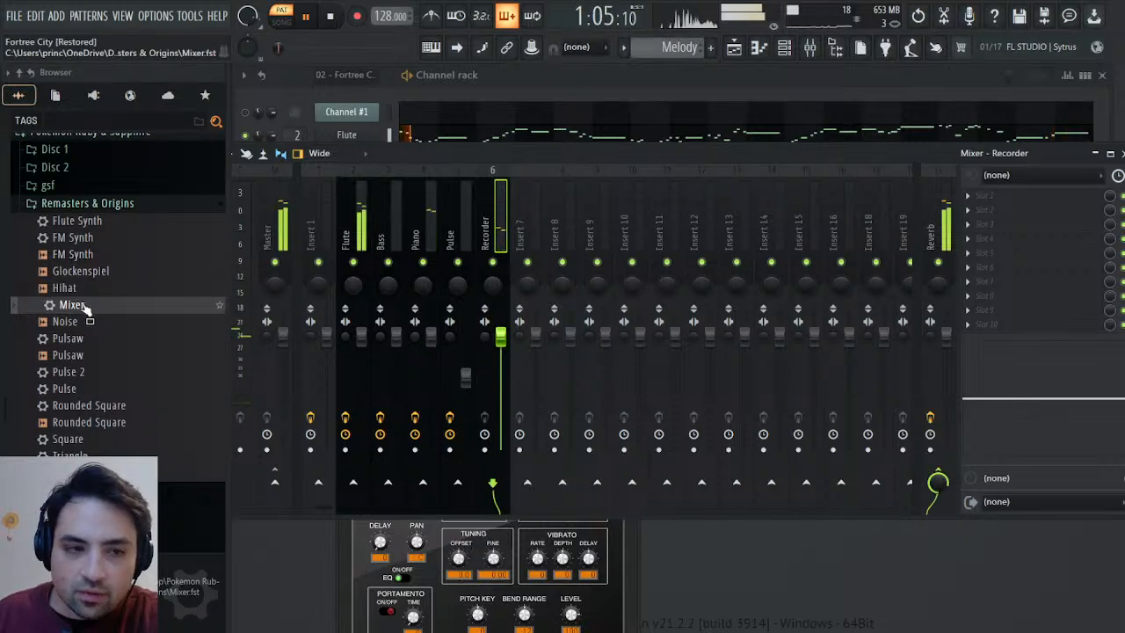
Load the saved Mixer preset onto mixer track 6 and name the track Recorder.
drag(93, 302, 1000, 251)
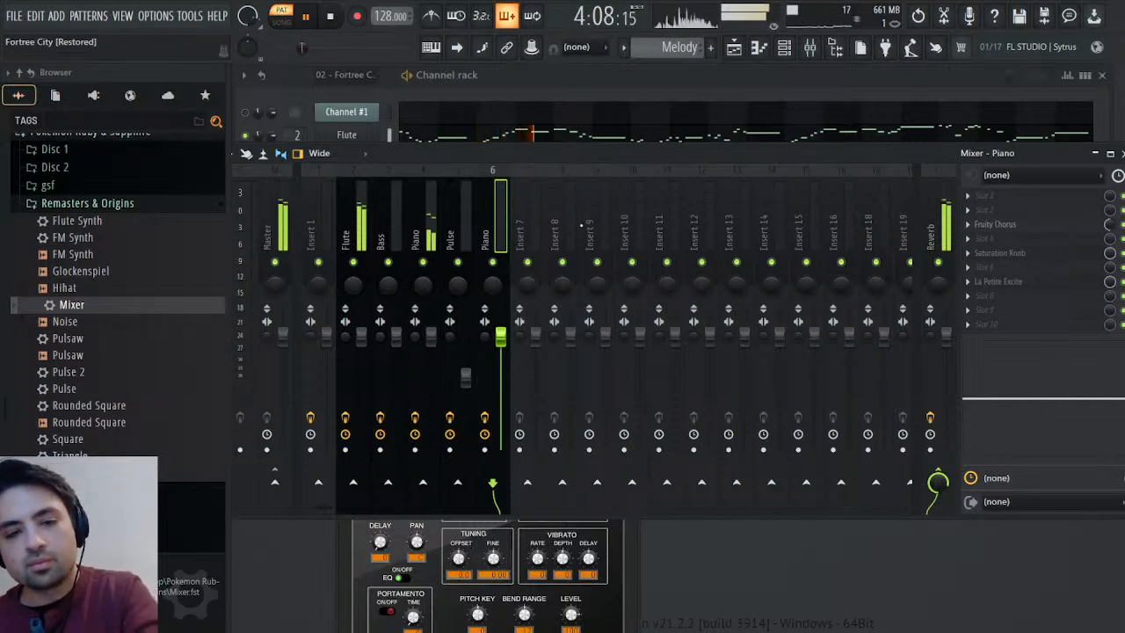
text(Recorder)
key(Return)
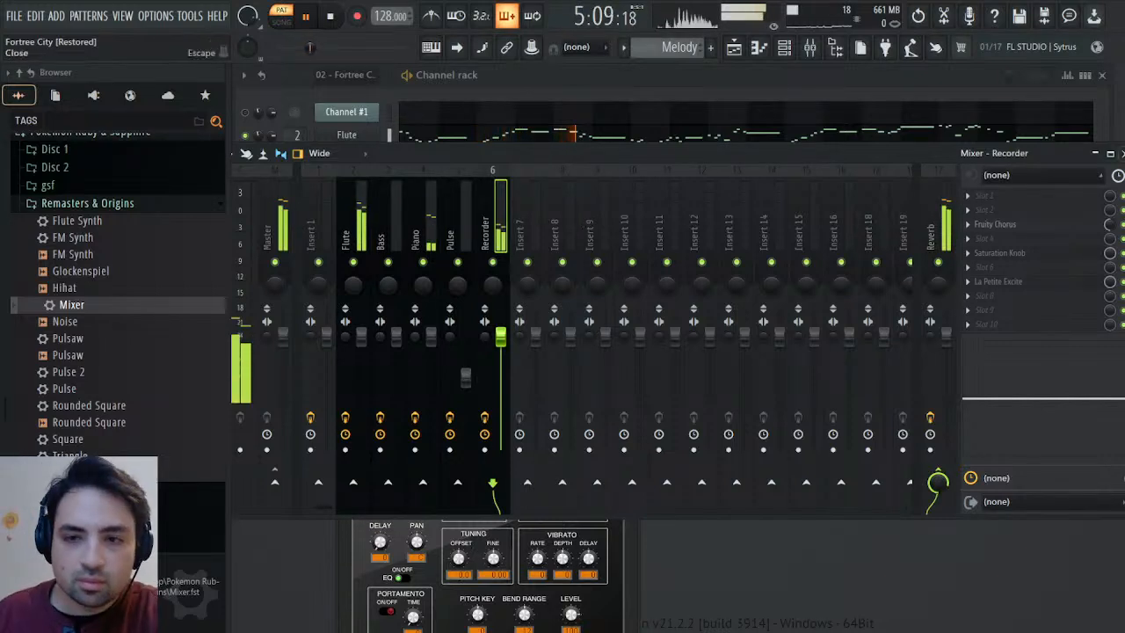
key(F9)
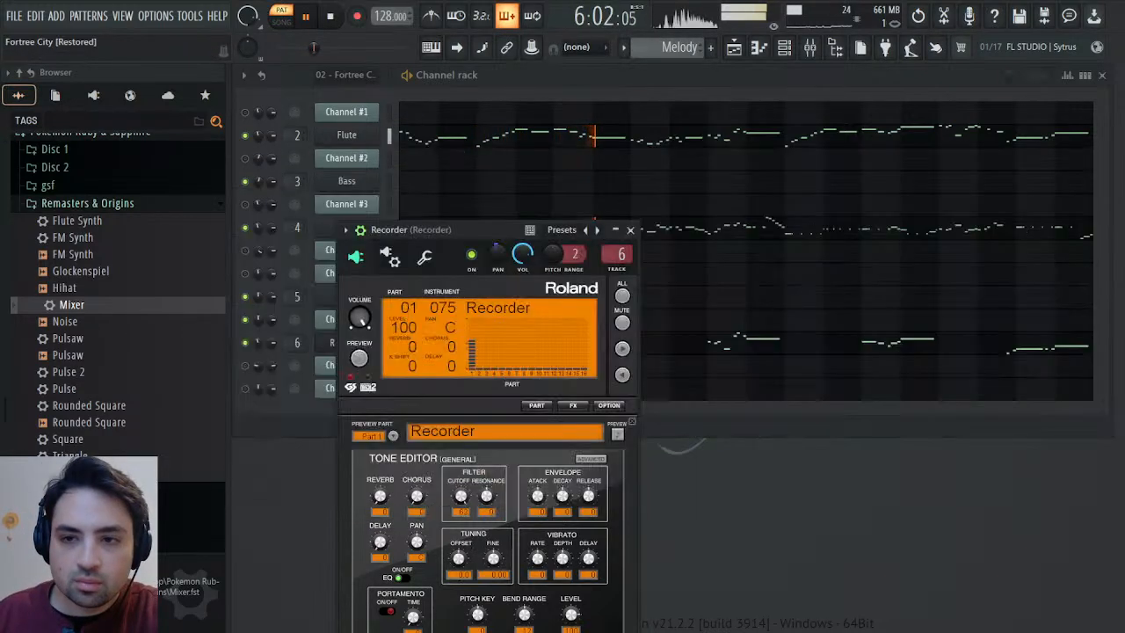
click(630, 231)
key(space)
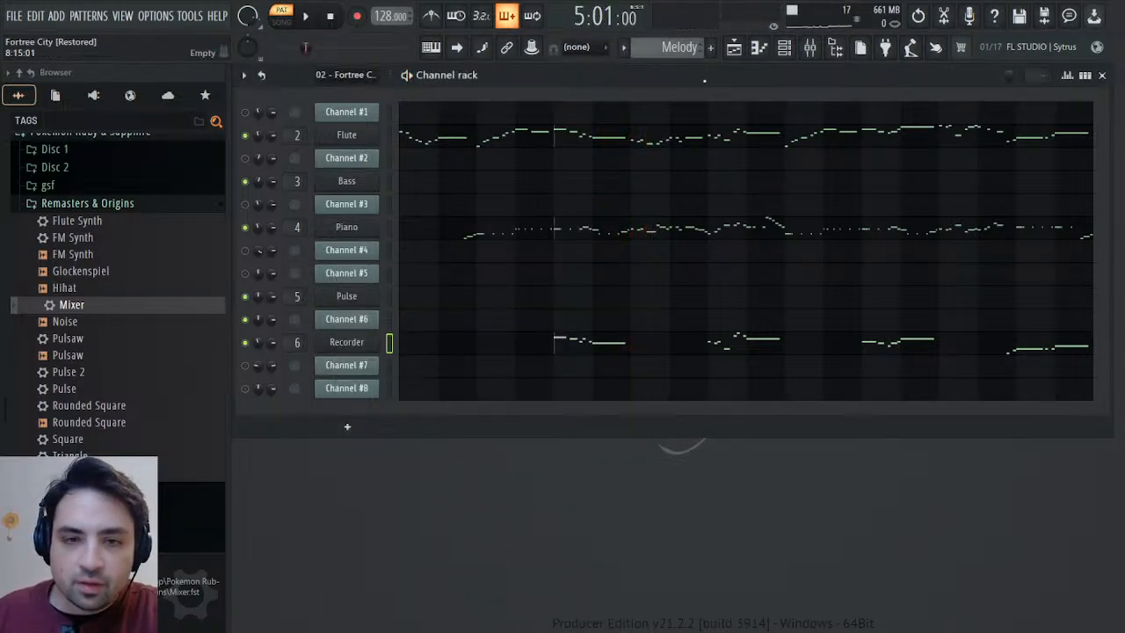
Check the channel panning events of Channel #6 in the imported Fortree City pattern.
scroll(676, 55, up, 1)
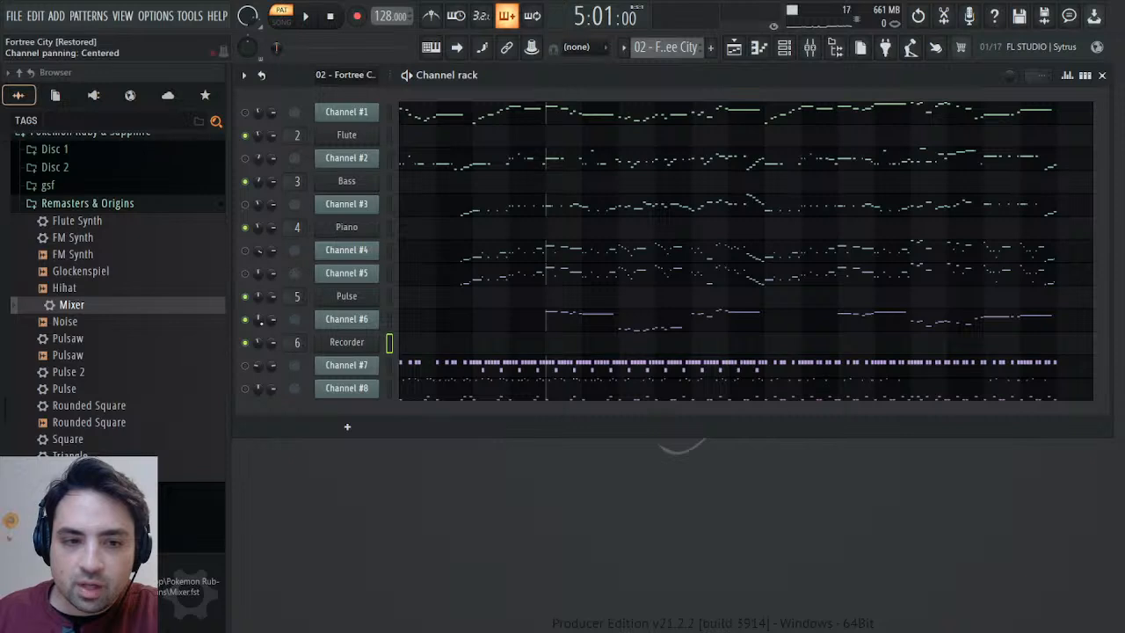
click(286, 350)
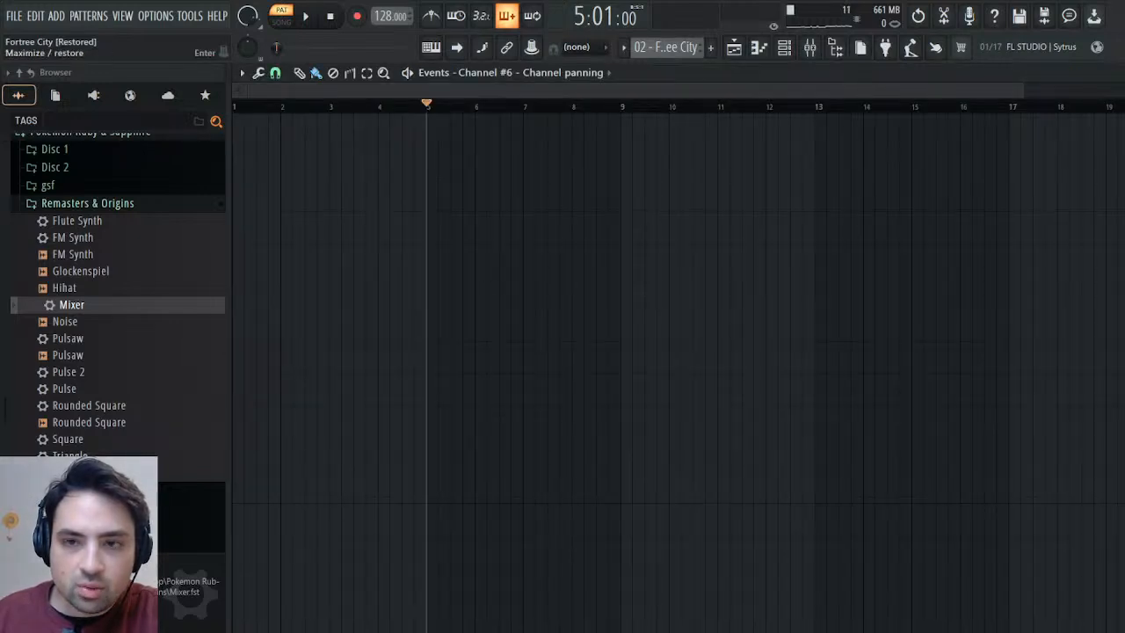
click(1124, 73)
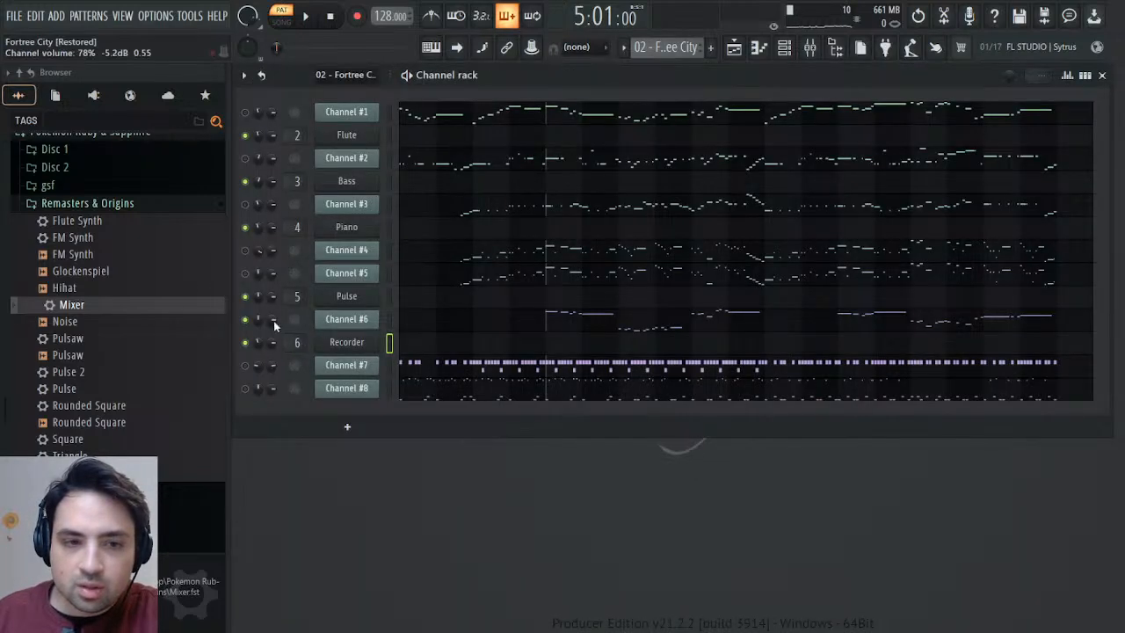
click(305, 349)
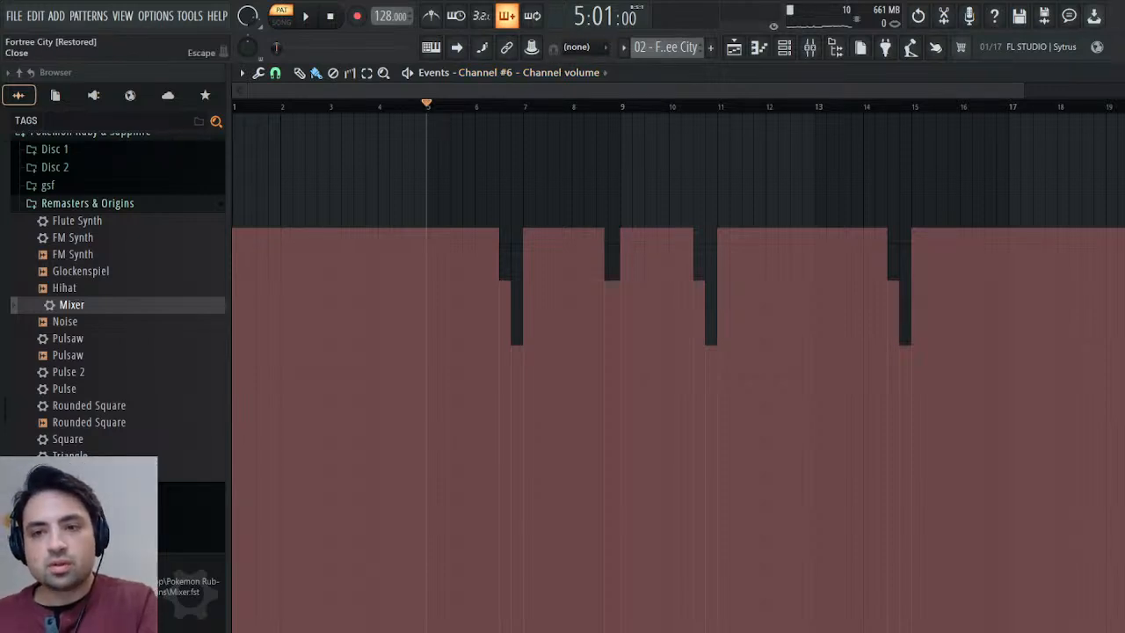
click(1116, 73)
scroll(688, 49, down, 1)
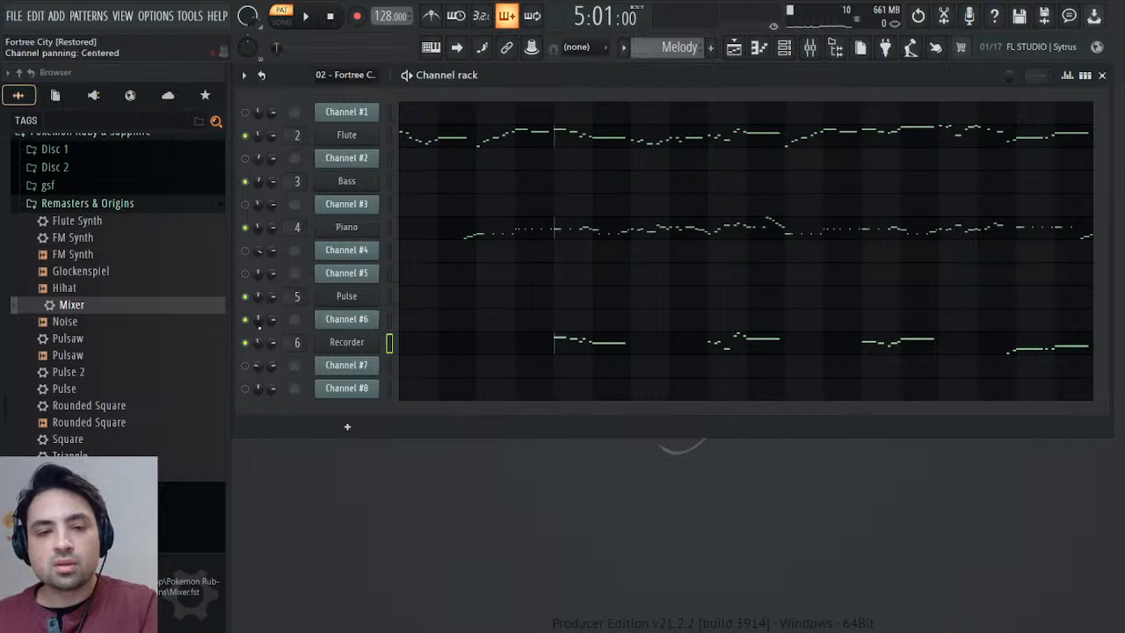
click(304, 371)
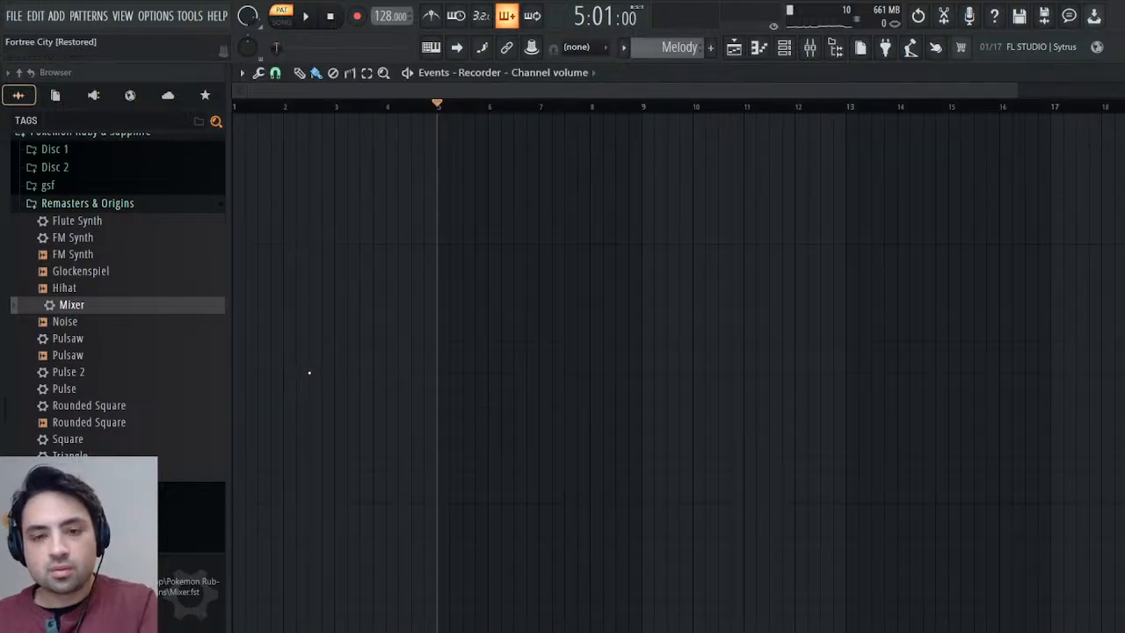
key(space)
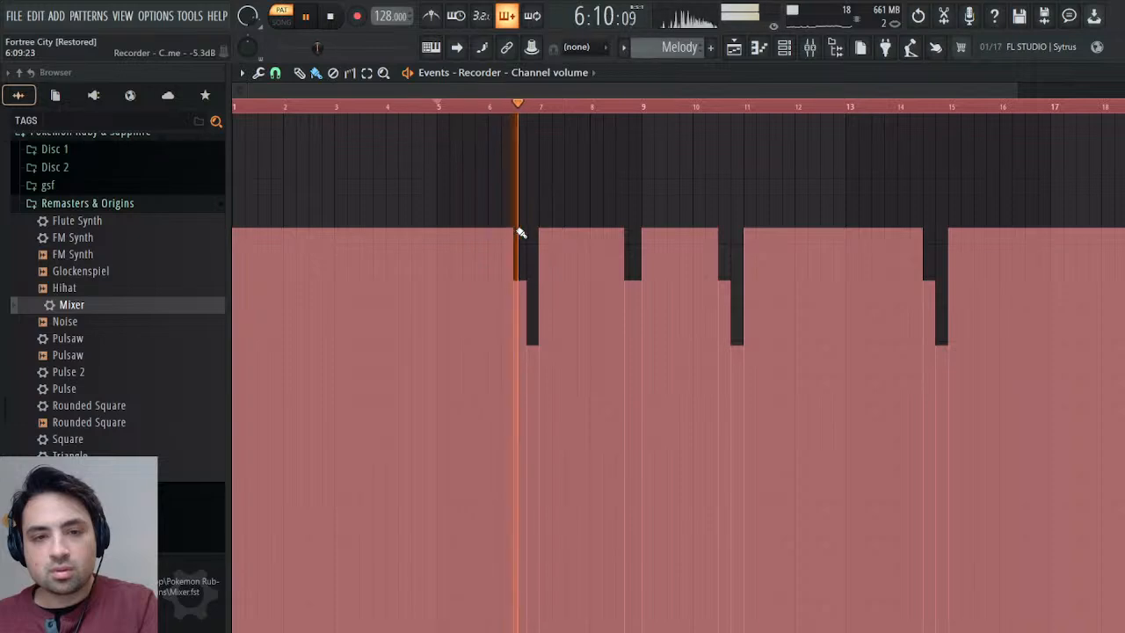
drag(515, 234, 538, 339)
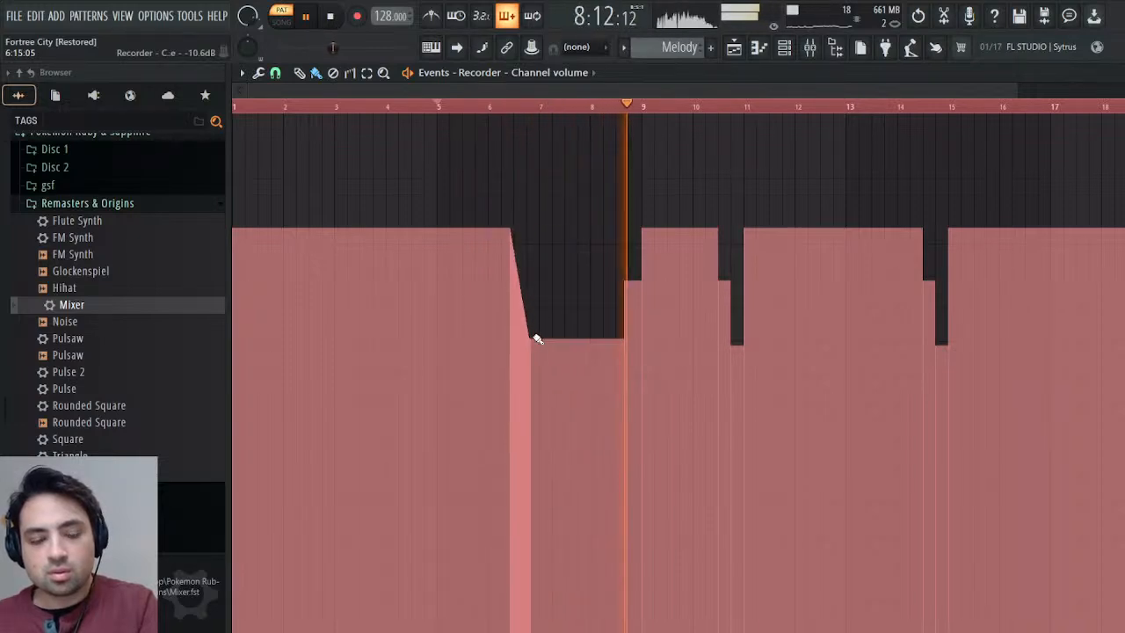
key(ctrl+z)
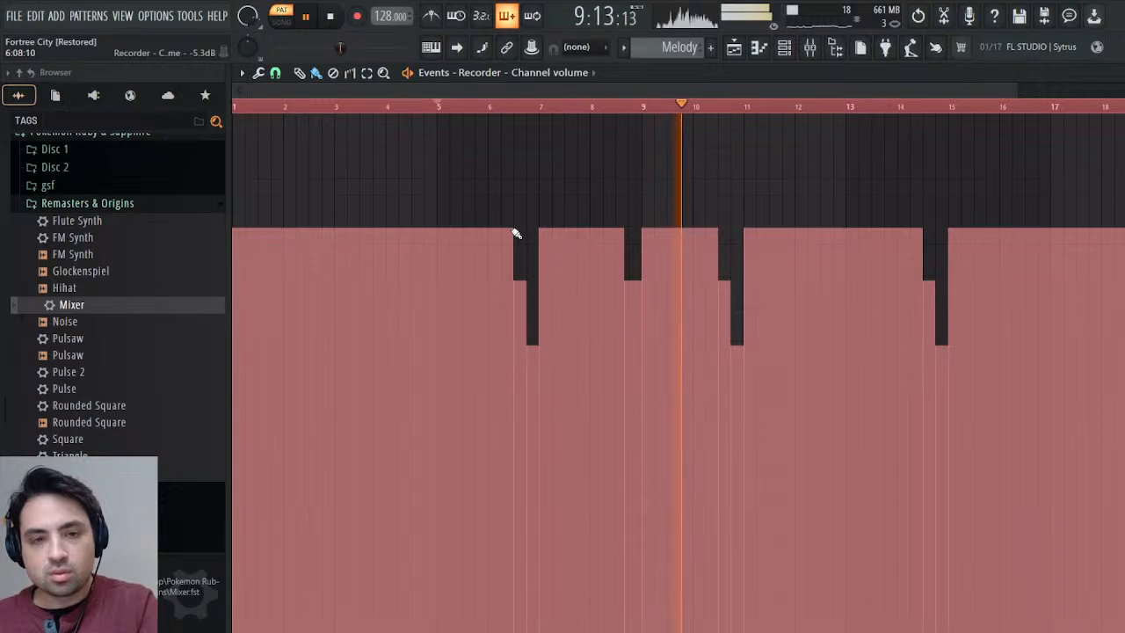
drag(514, 234, 540, 345)
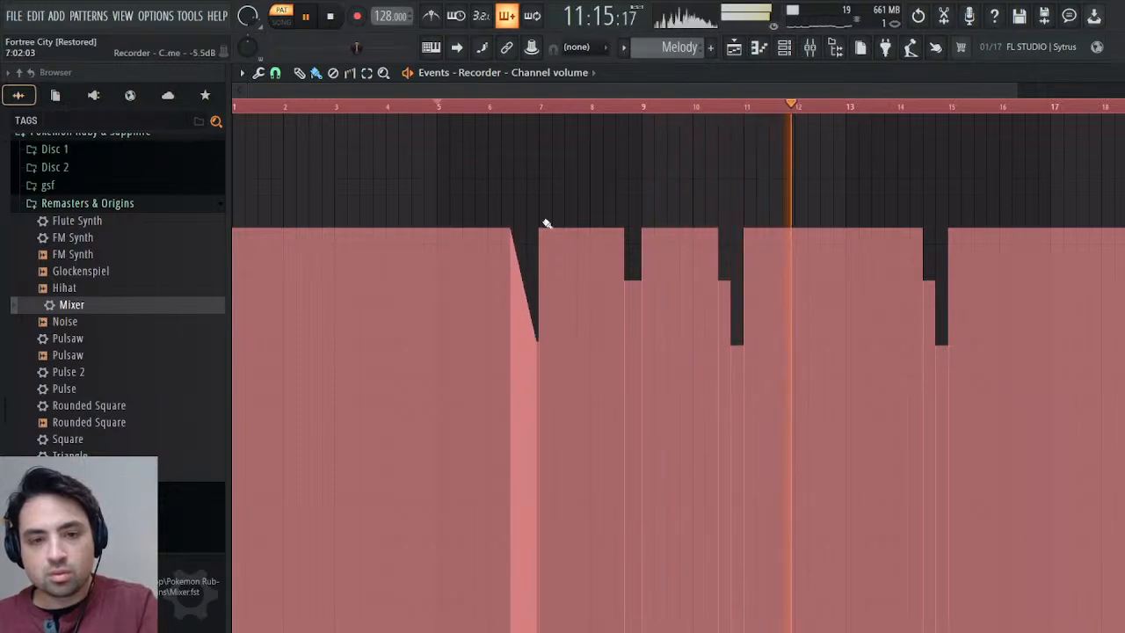
click(498, 106)
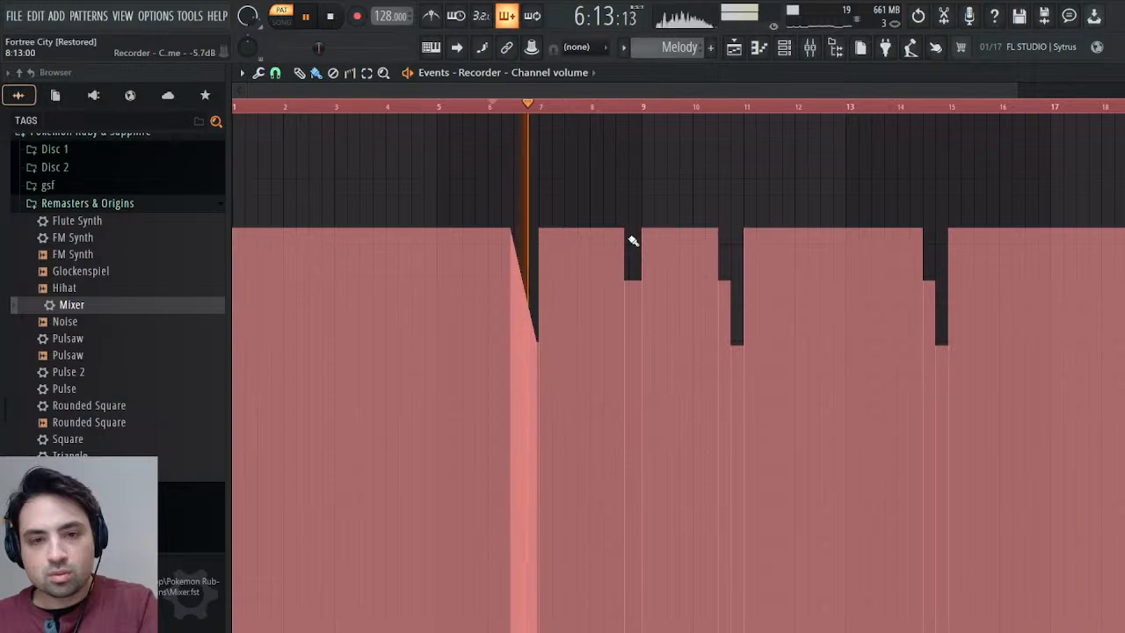
Redraw the Recorder's stepped volume drops in bars 8, 10 and 14 as straight fades, and close the event editor and stop playback.
drag(628, 235, 635, 280)
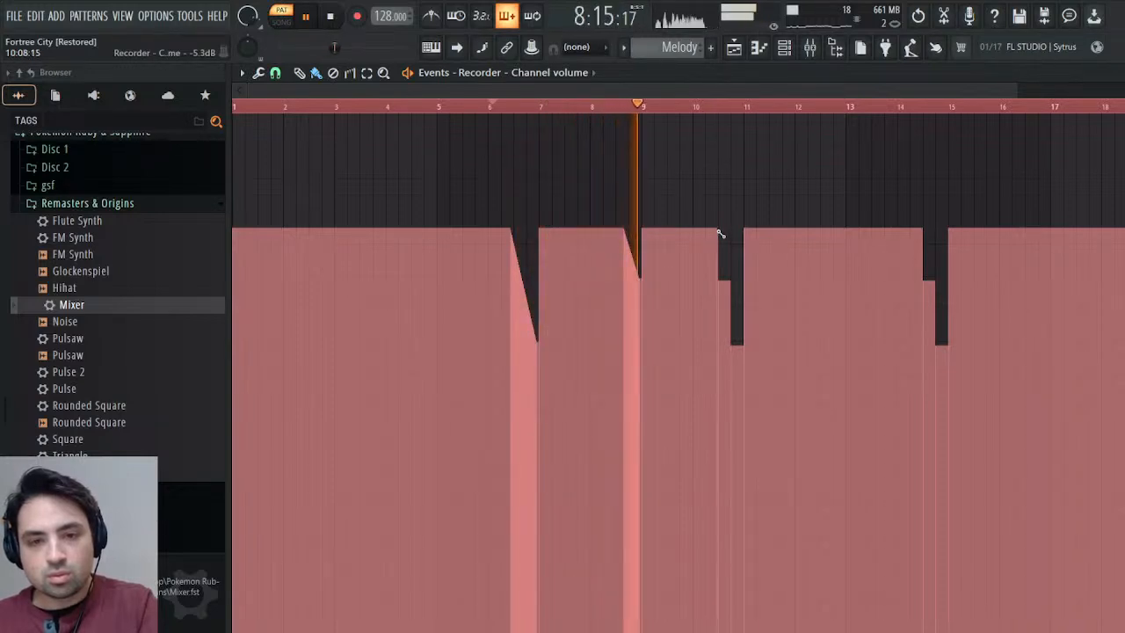
drag(719, 234, 743, 346)
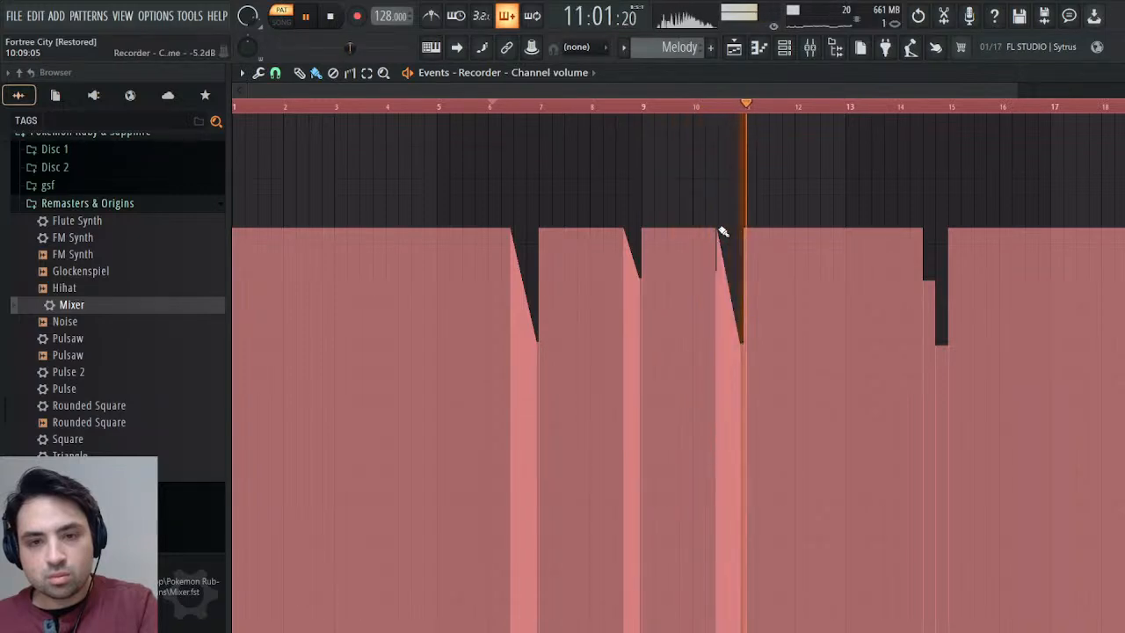
drag(714, 228, 728, 233)
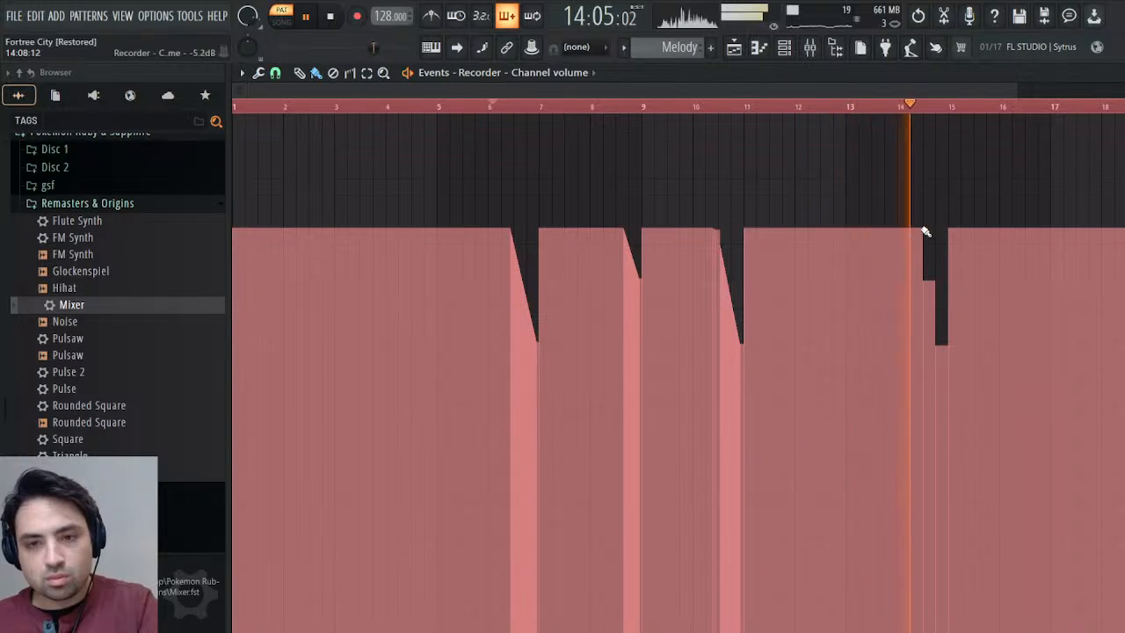
mouse_move(924, 231)
mouse_down()
mouse_move(937, 340)
mouse_move(950, 350)
mouse_up()
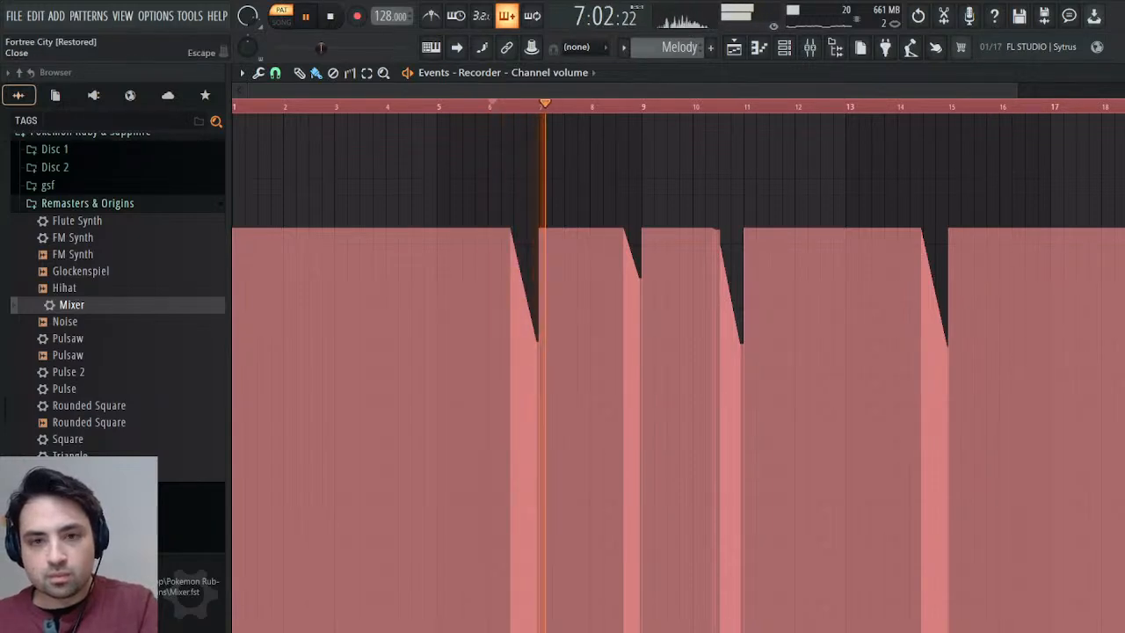
key(Escape)
key(space)
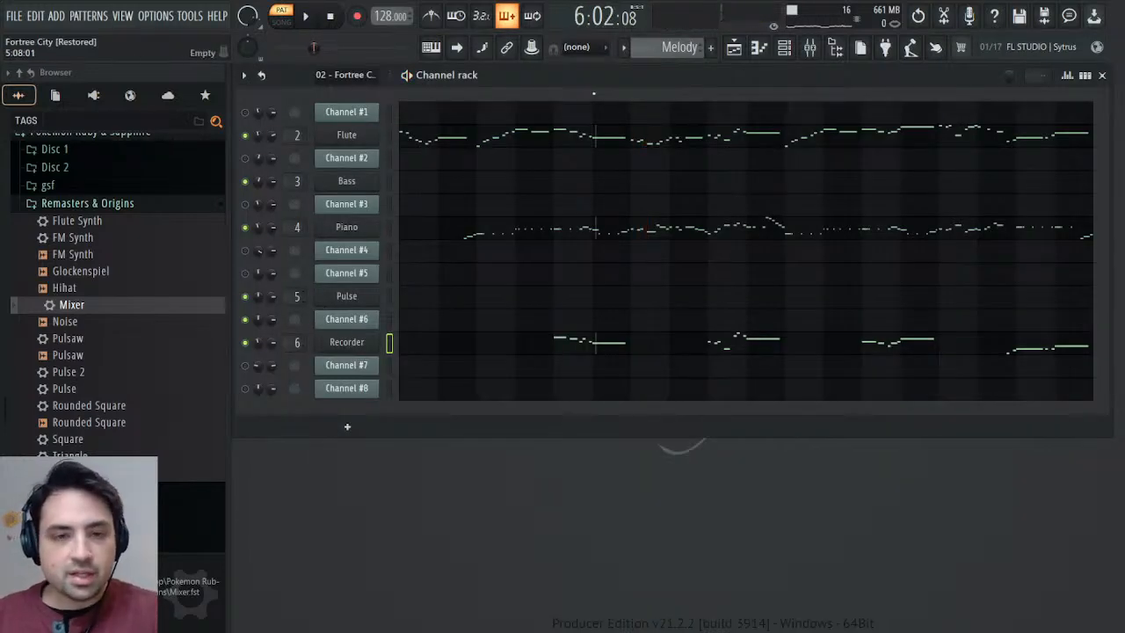
Open Channel #6's Mod events in the imported 02 - Fortree City pattern to examine the bars around bar 5.
scroll(673, 48, up, 1)
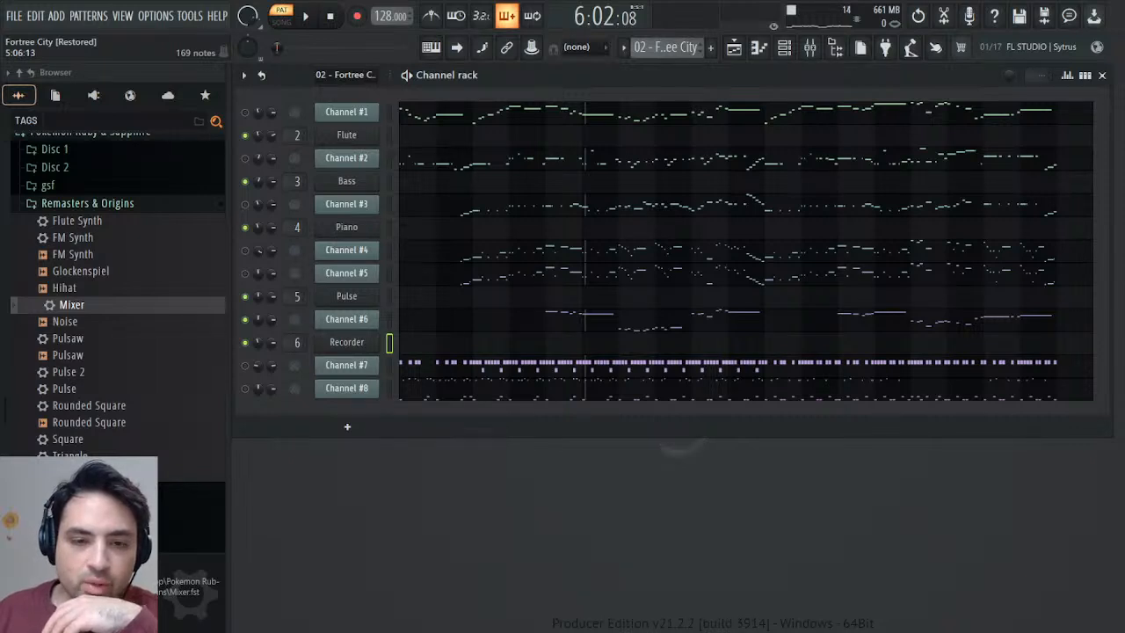
click(353, 318)
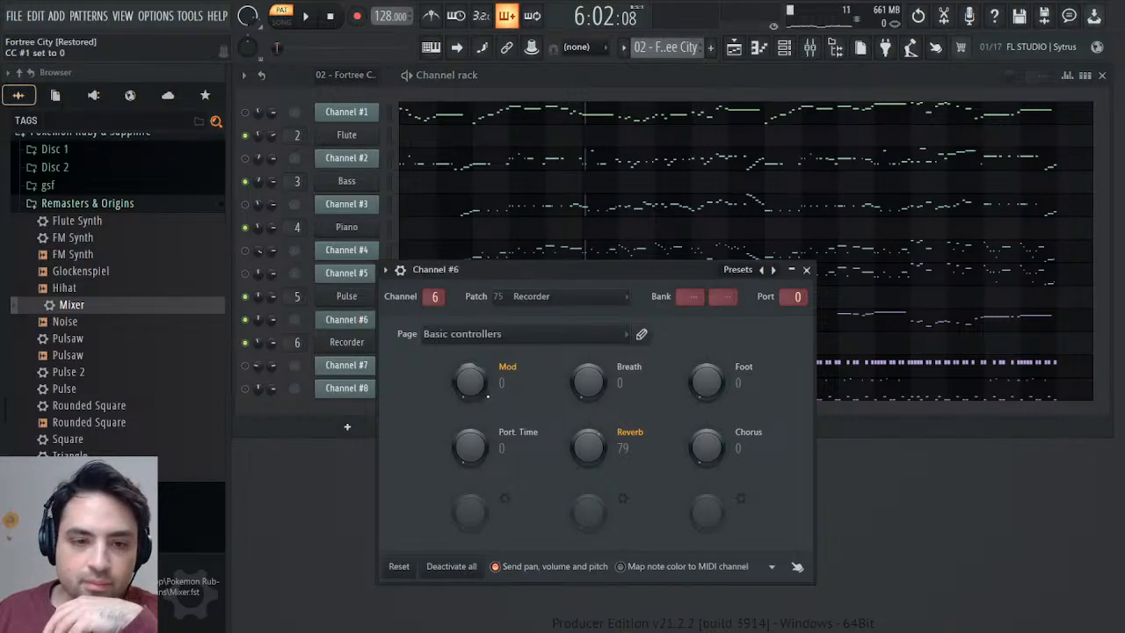
click(521, 397)
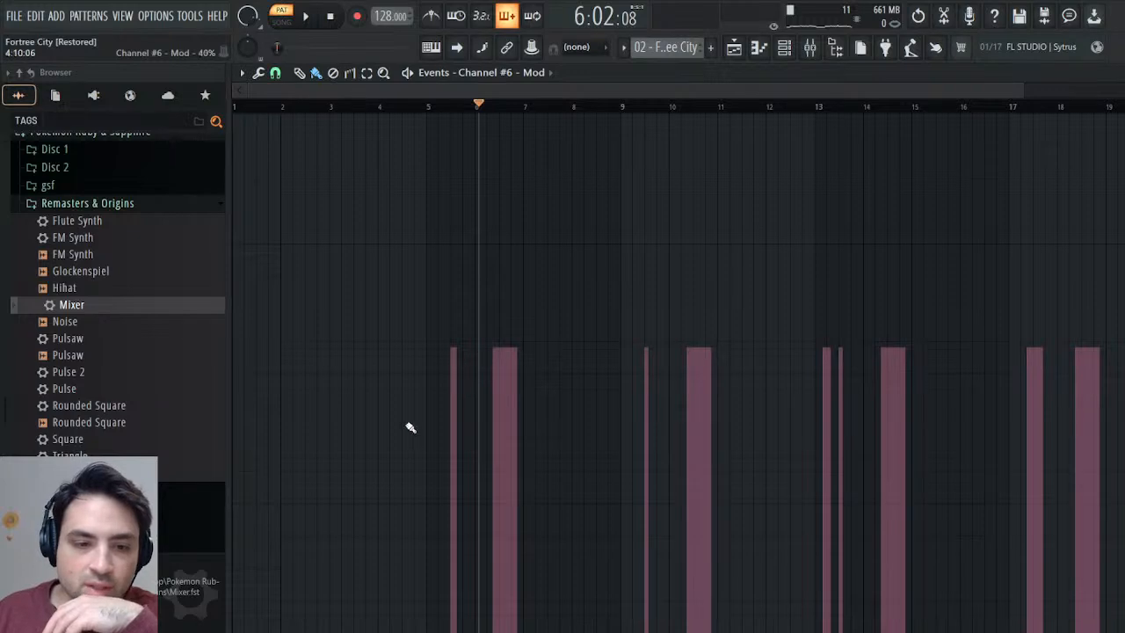
drag(1024, 92, 531, 99)
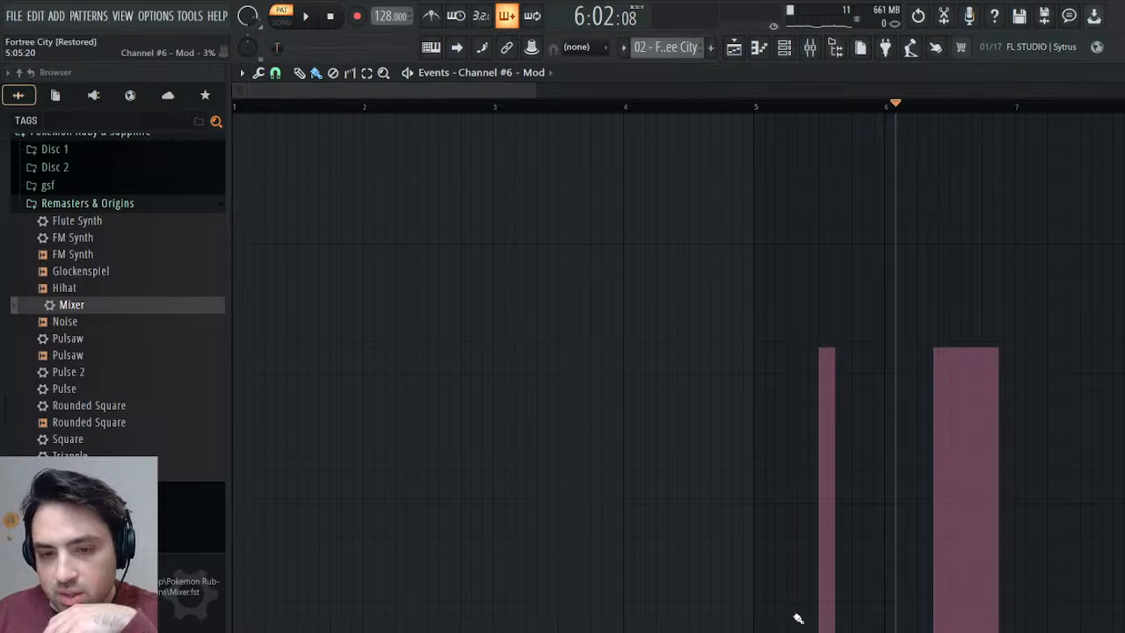
Listen to the imported pattern from bar 5 to compare Channel #6's vibrato with its modulation events.
click(754, 109)
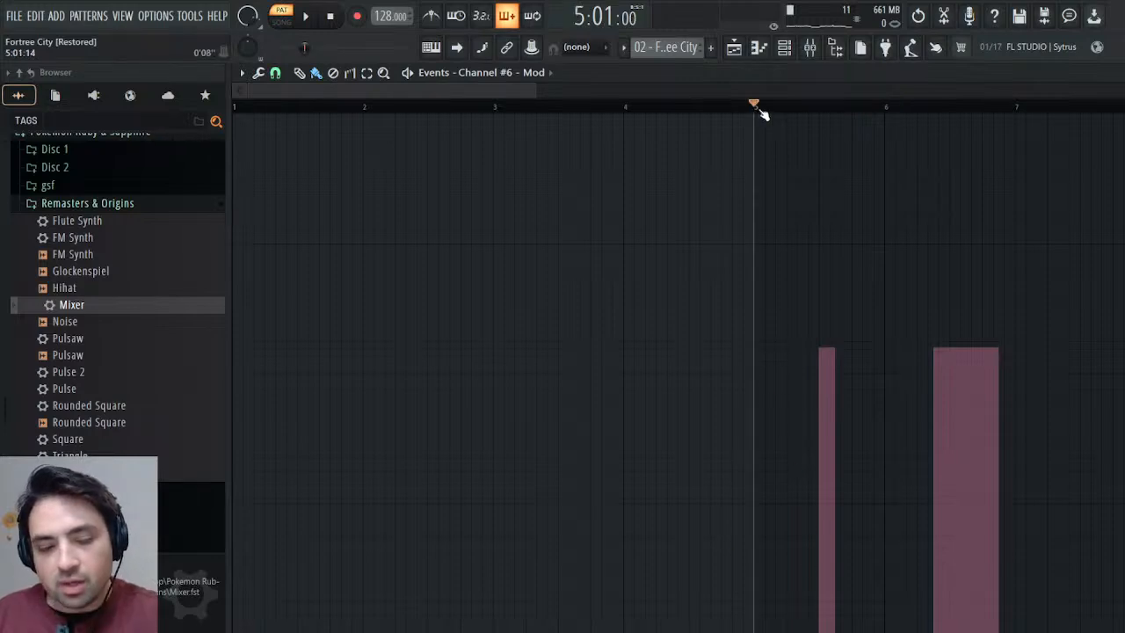
key(space)
key(space)
key(space)
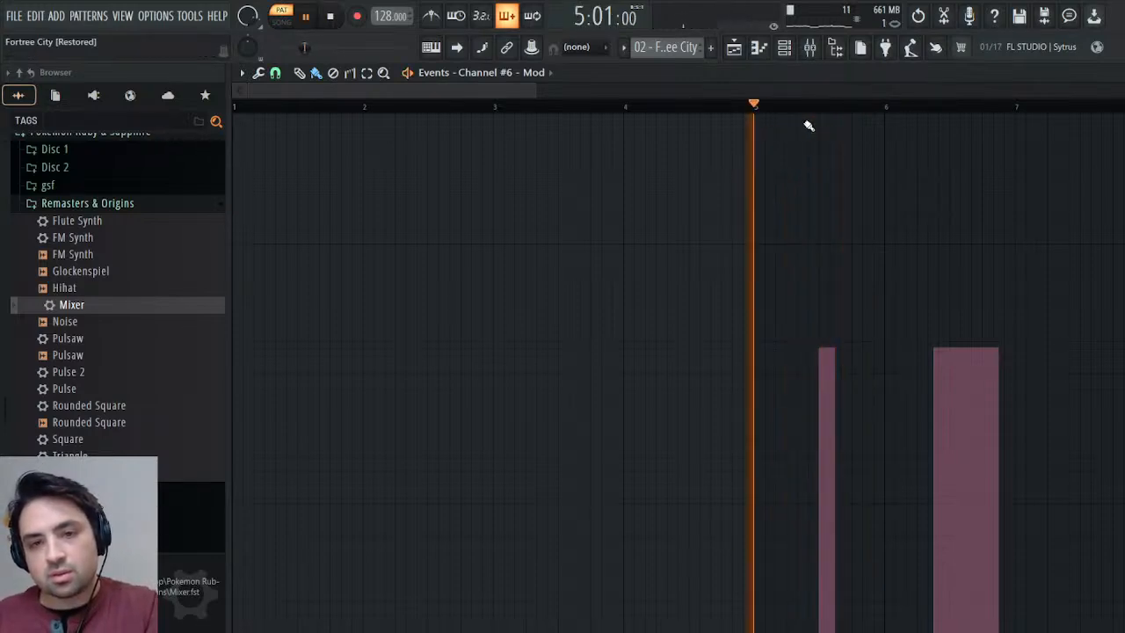
key(space)
key(space)
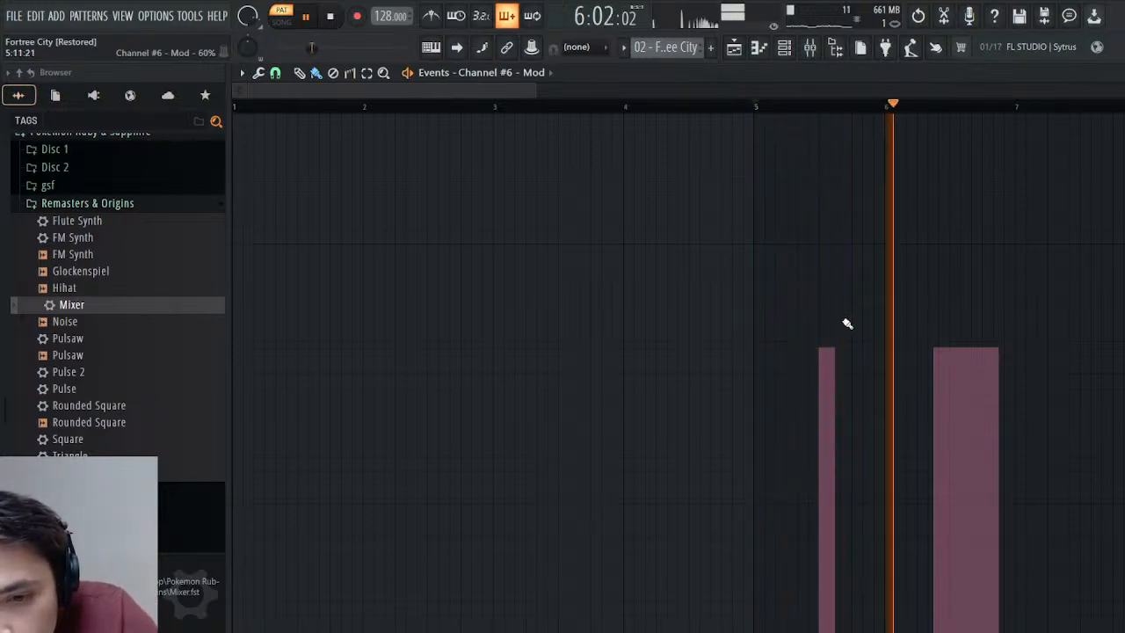
key(space)
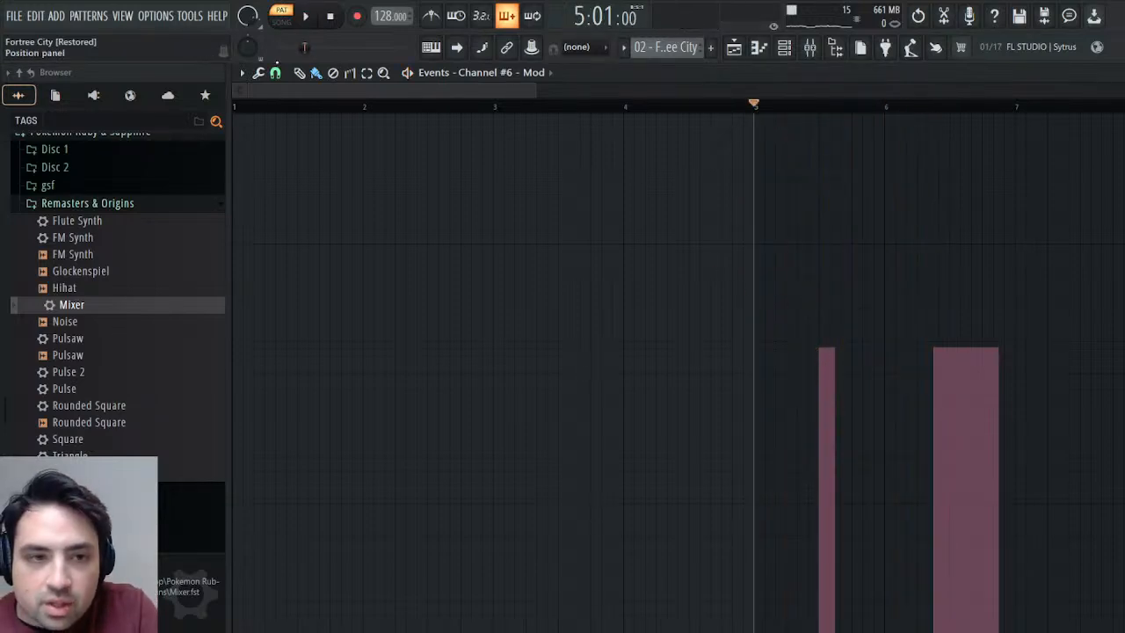
drag(275, 90, 277, 91)
drag(370, 91, 356, 92)
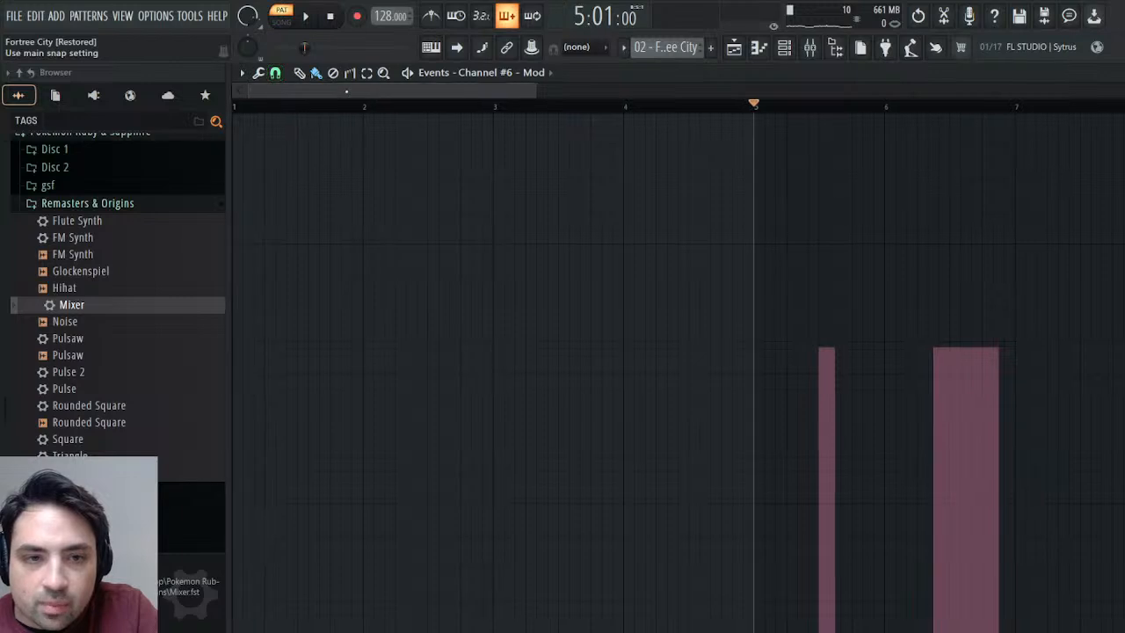
click(746, 352)
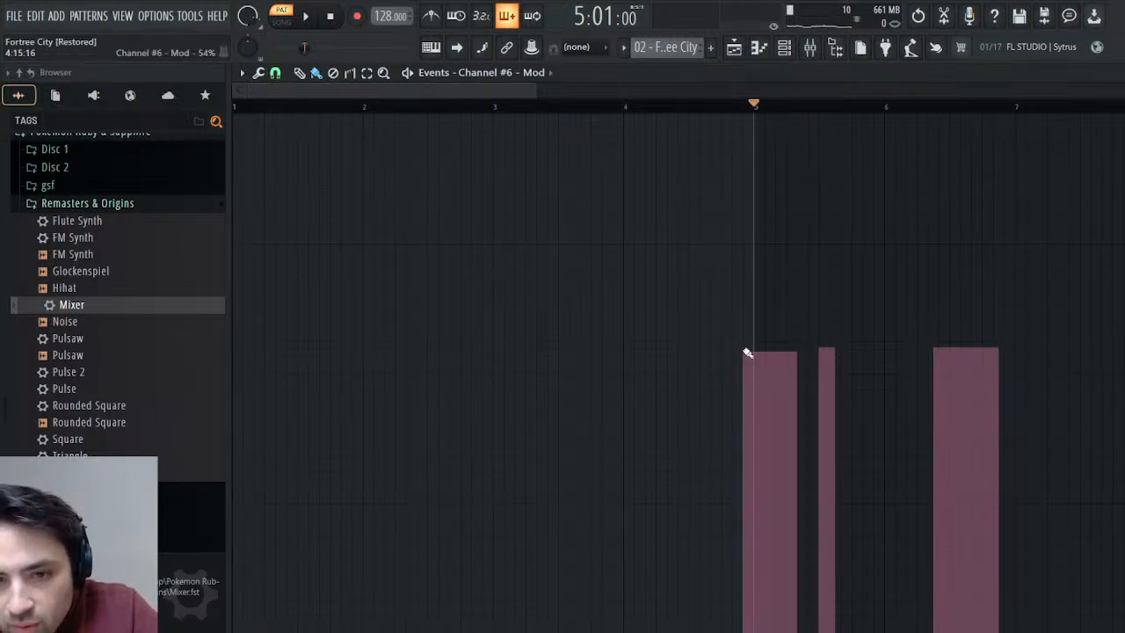
click(722, 104)
key(space)
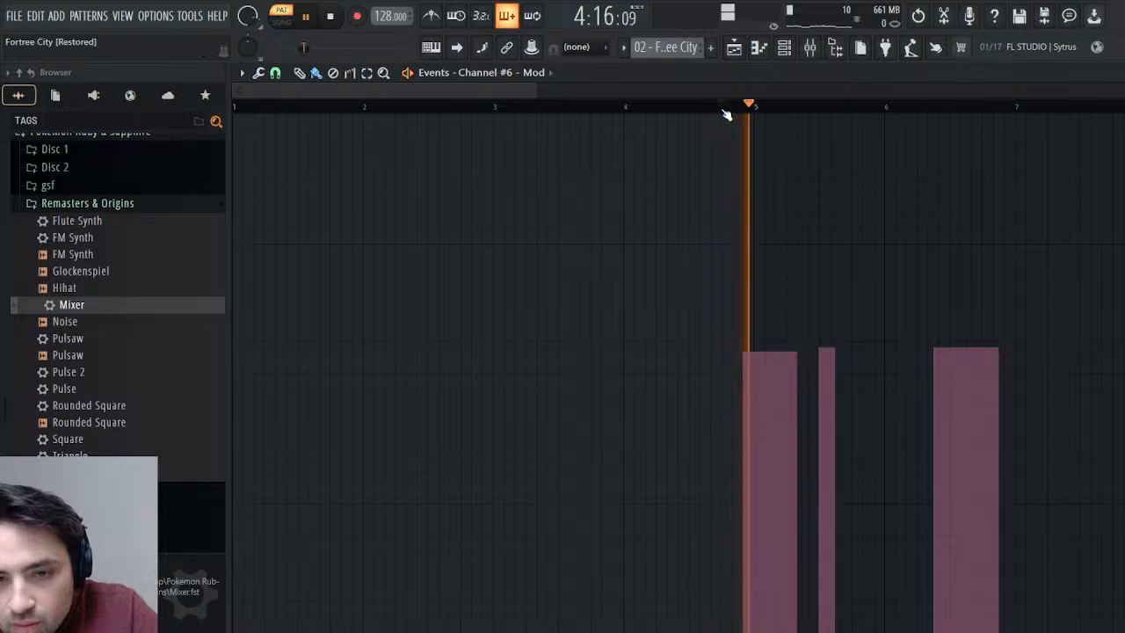
key(space)
key(ctrl+z)
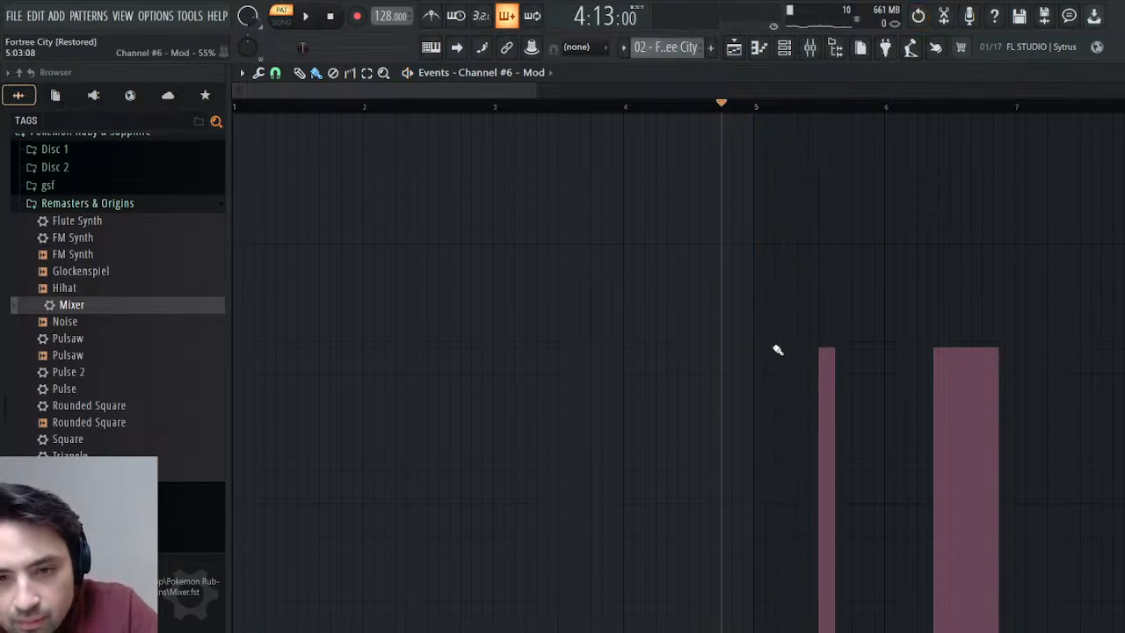
Add a modulation event of about 54% at 5:04 in Channel #6, set the modulation before it to zero, and audition the passage.
click(778, 352)
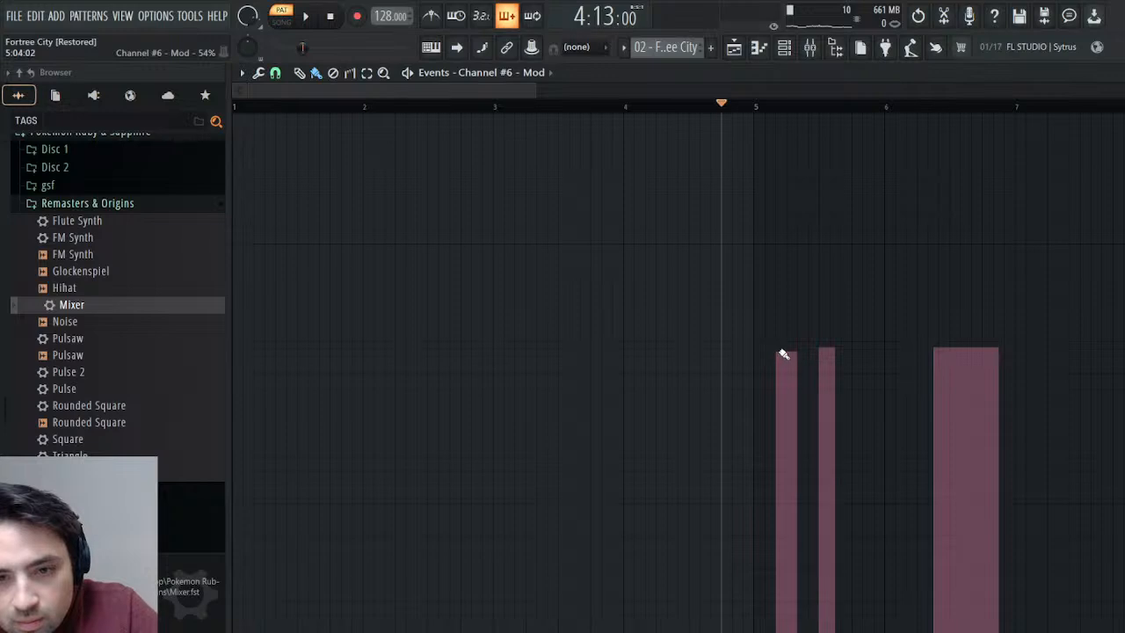
key(space)
click(268, 627)
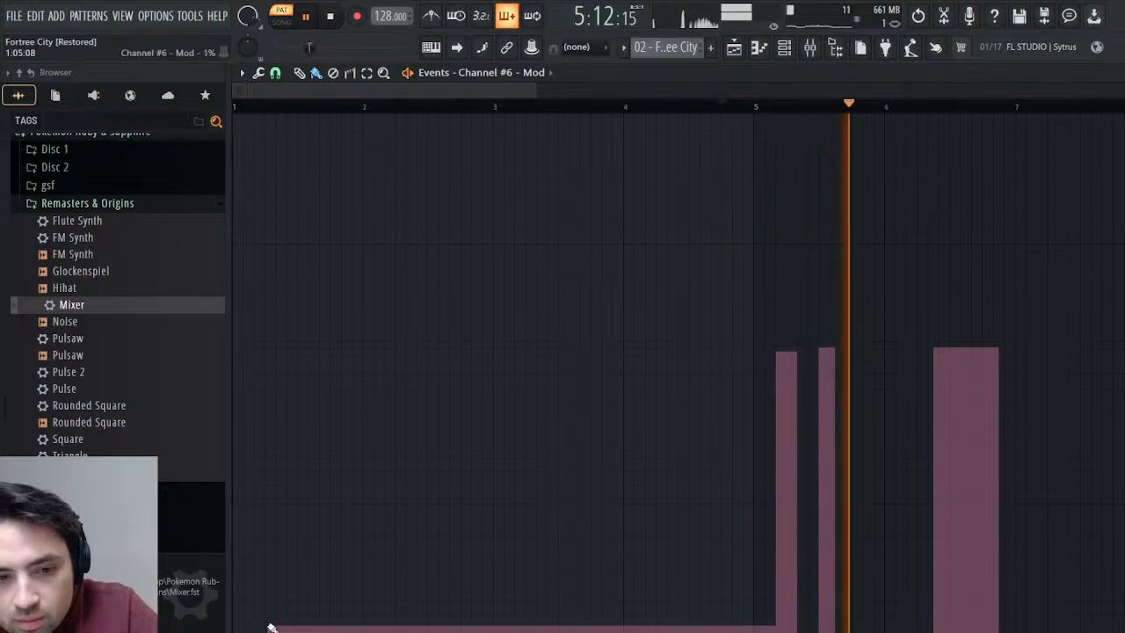
mouse_move(272, 627)
mouse_down()
mouse_move(256, 627)
mouse_move(387, 632)
mouse_up()
key(space)
key(space)
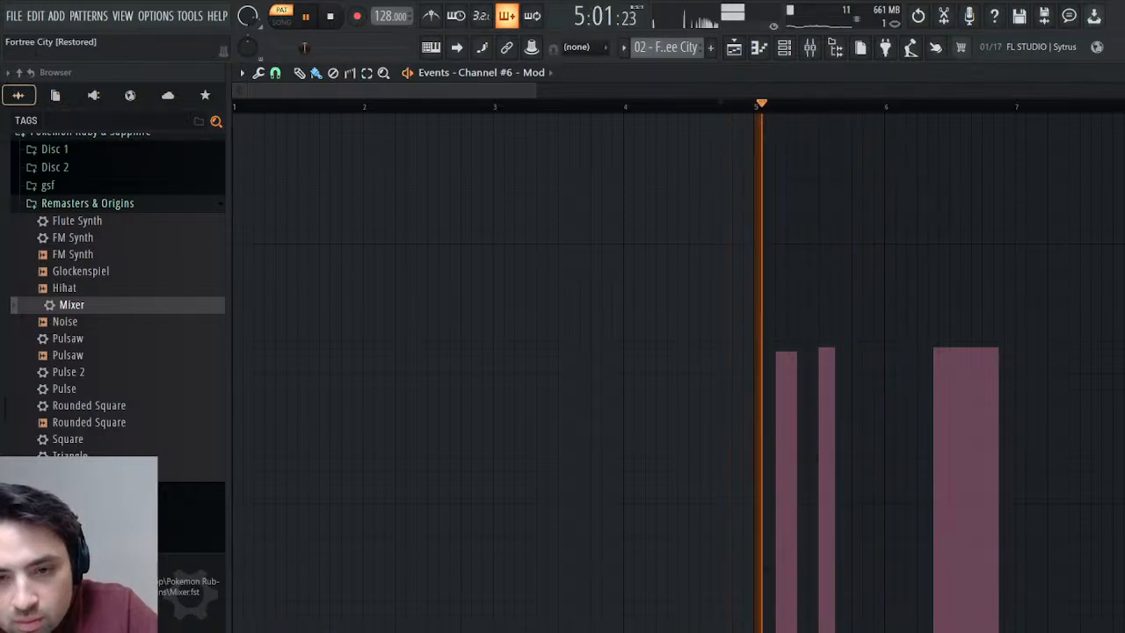
key(space)
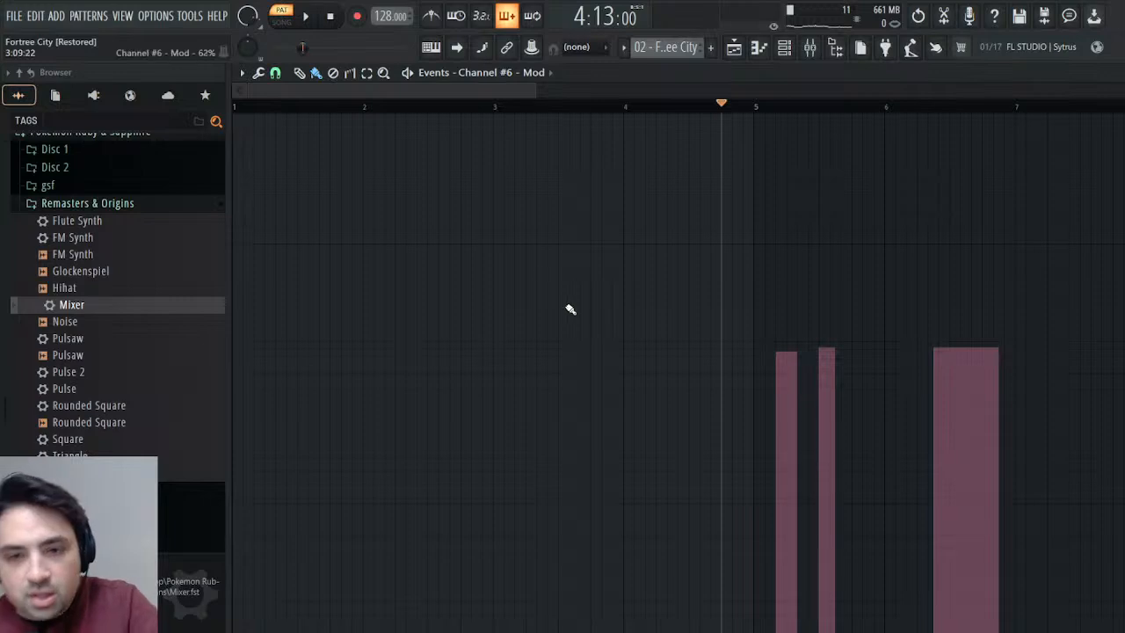
Copy Channel #6's modulation events into the Recorder's MIDI CC #1 (Modulation wheel) events in the Melody pattern.
click(719, 75)
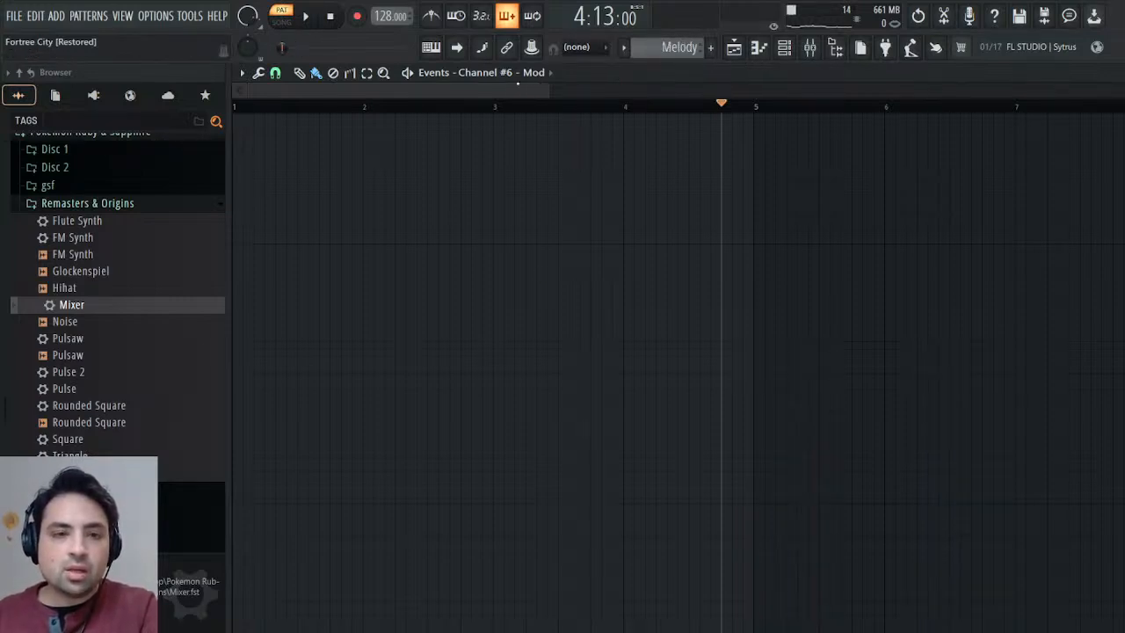
click(55, 95)
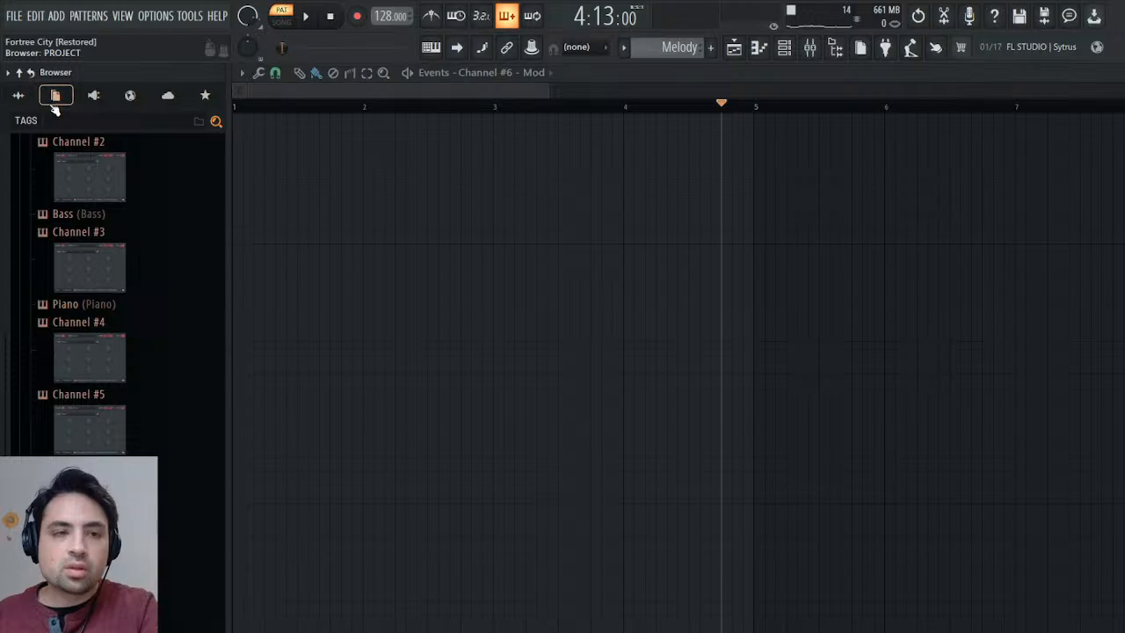
scroll(76, 221, down, 4)
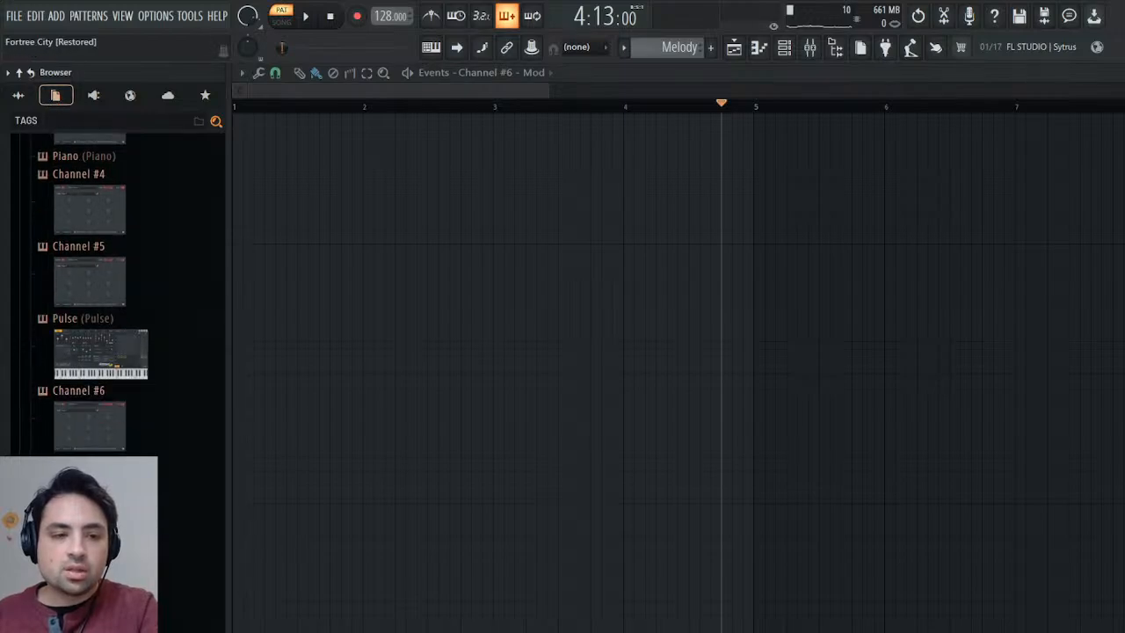
drag(7, 175, 19, 593)
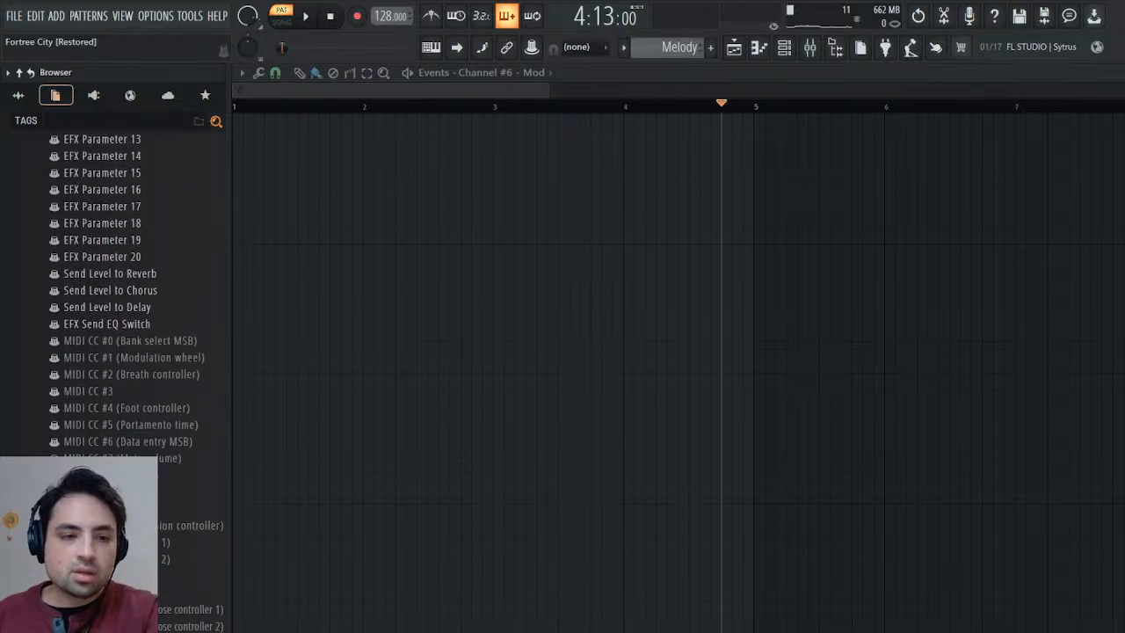
click(184, 358)
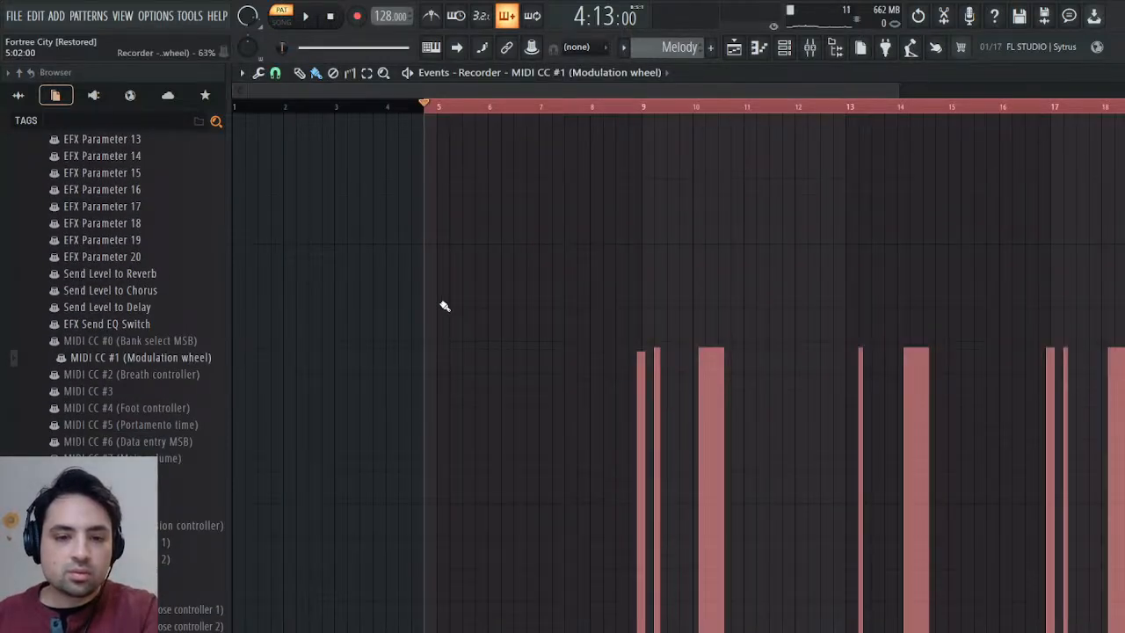
Delete the surplus time from bar 1 to 4:13 ahead of the Recorder's pasted modulation events, and play the Melody pattern from bar 4.
drag(433, 119, 3, 117)
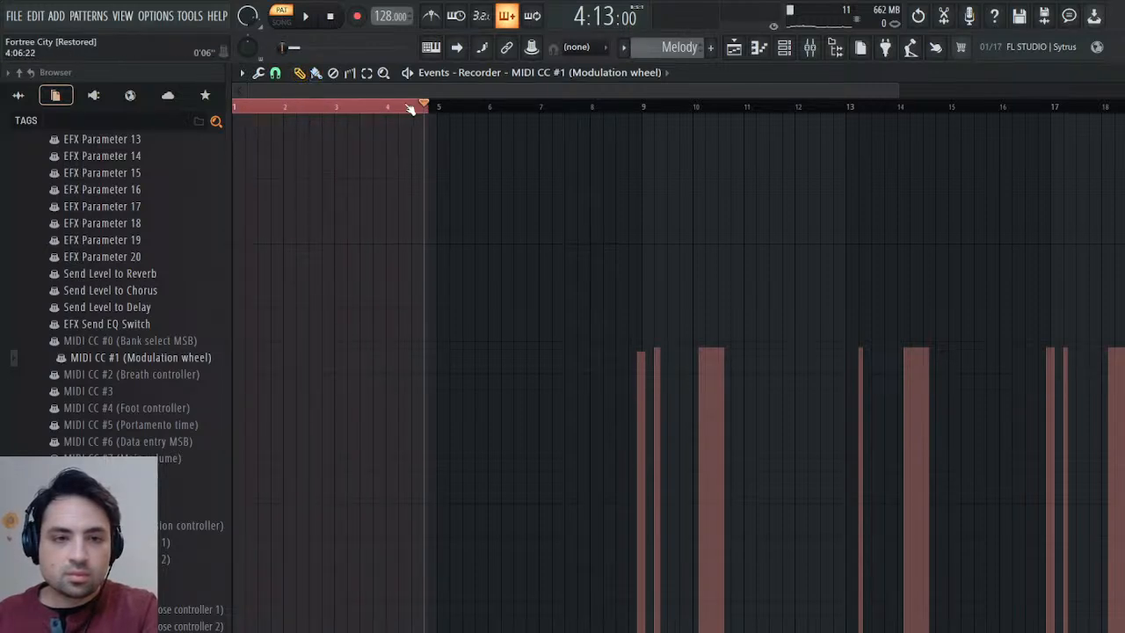
drag(427, 109, 45, 119)
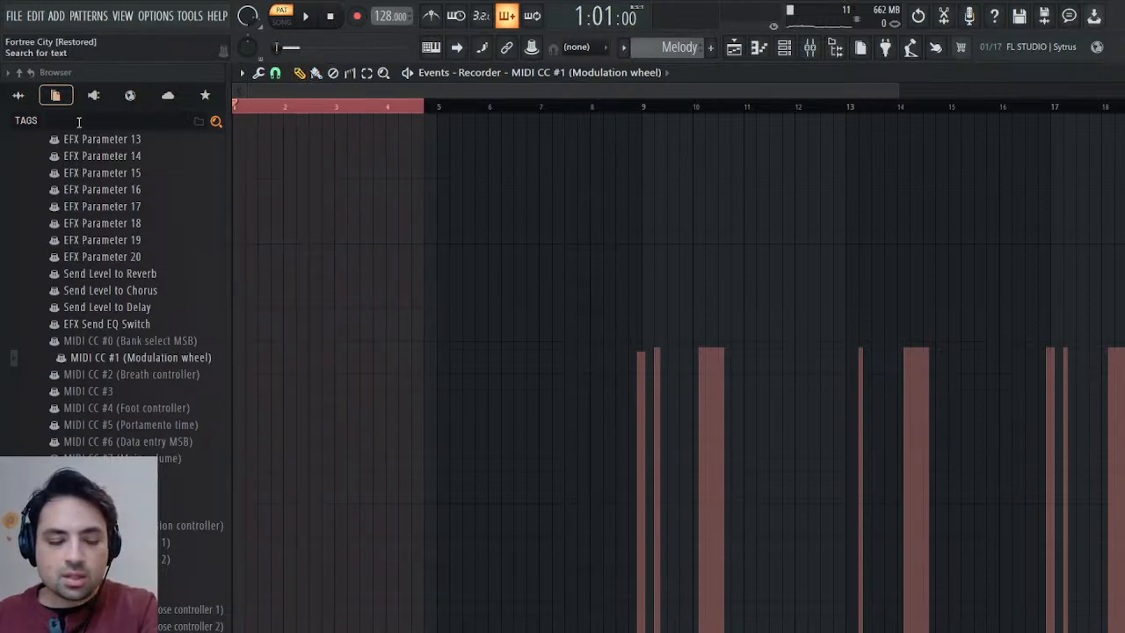
key(ctrl+Delete)
click(416, 109)
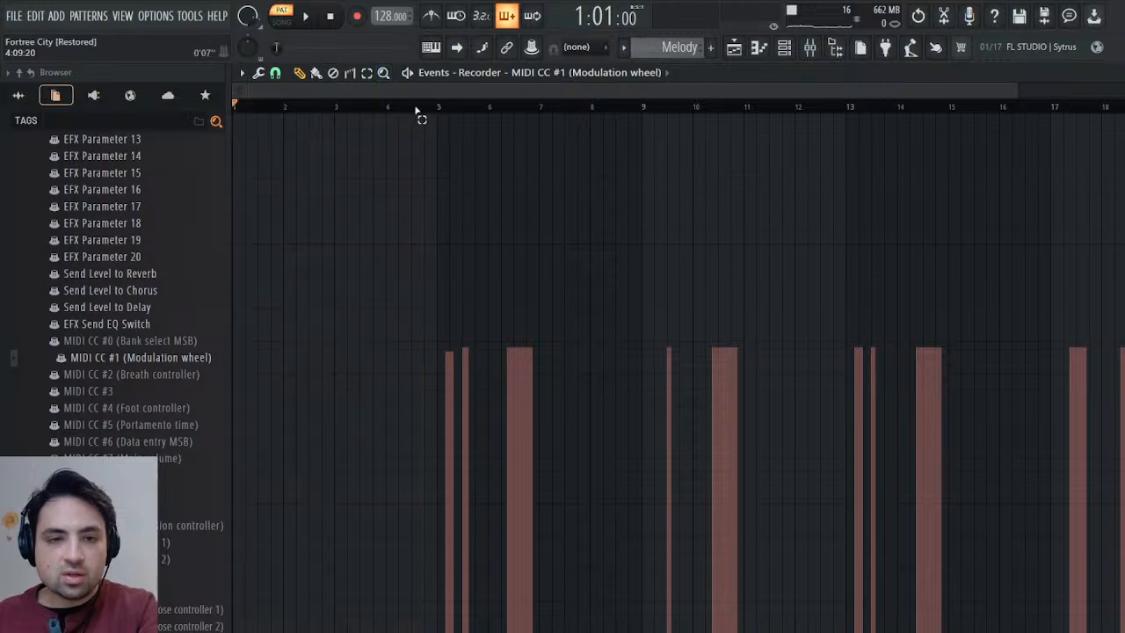
click(425, 109)
key(space)
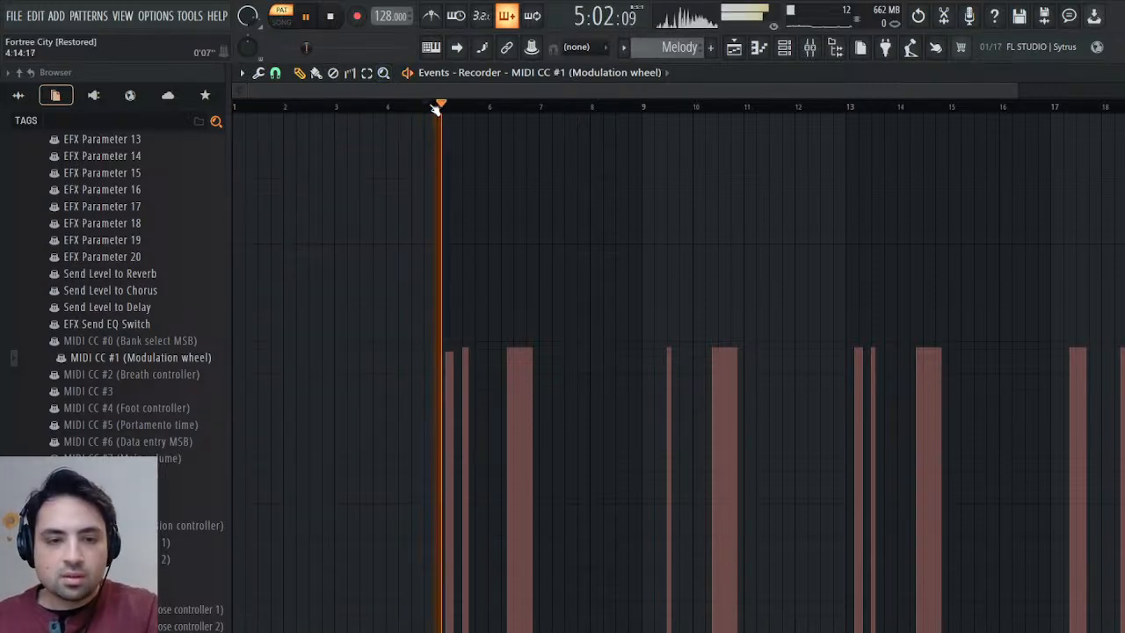
click(389, 109)
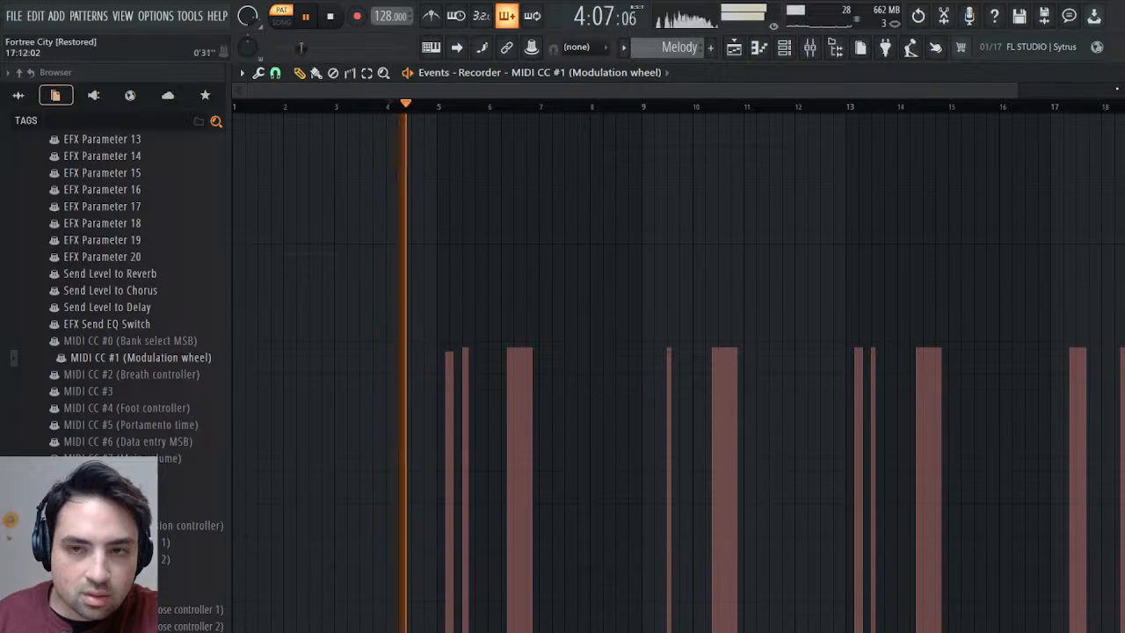
Raise the Recorder instrument's vibrato rate to about 26 during playback and close its plugin window.
click(1113, 73)
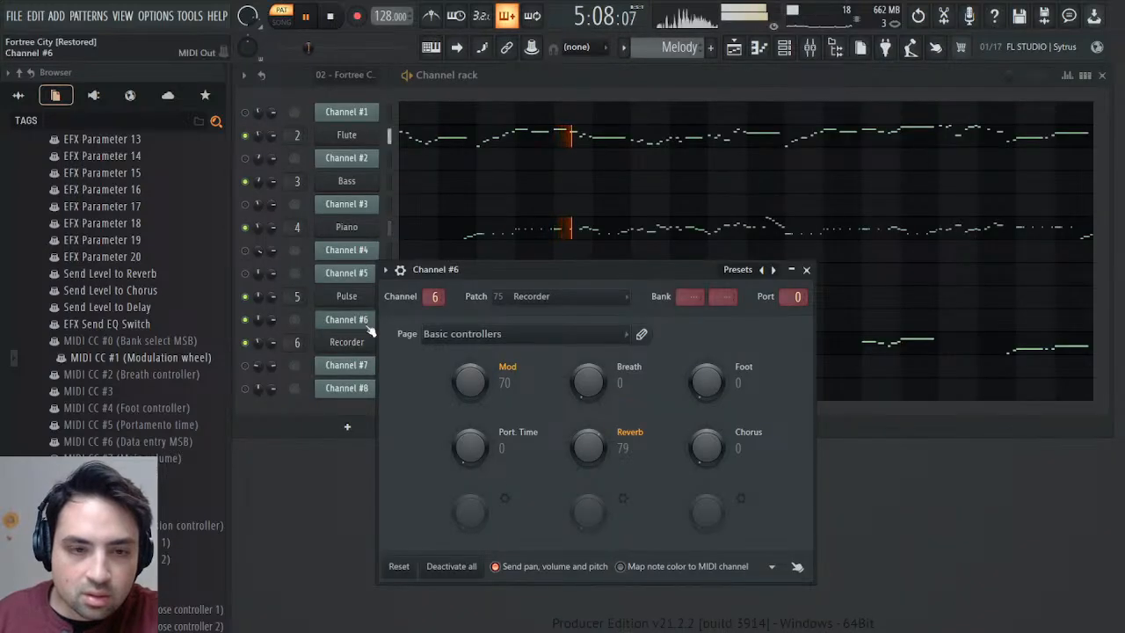
click(323, 344)
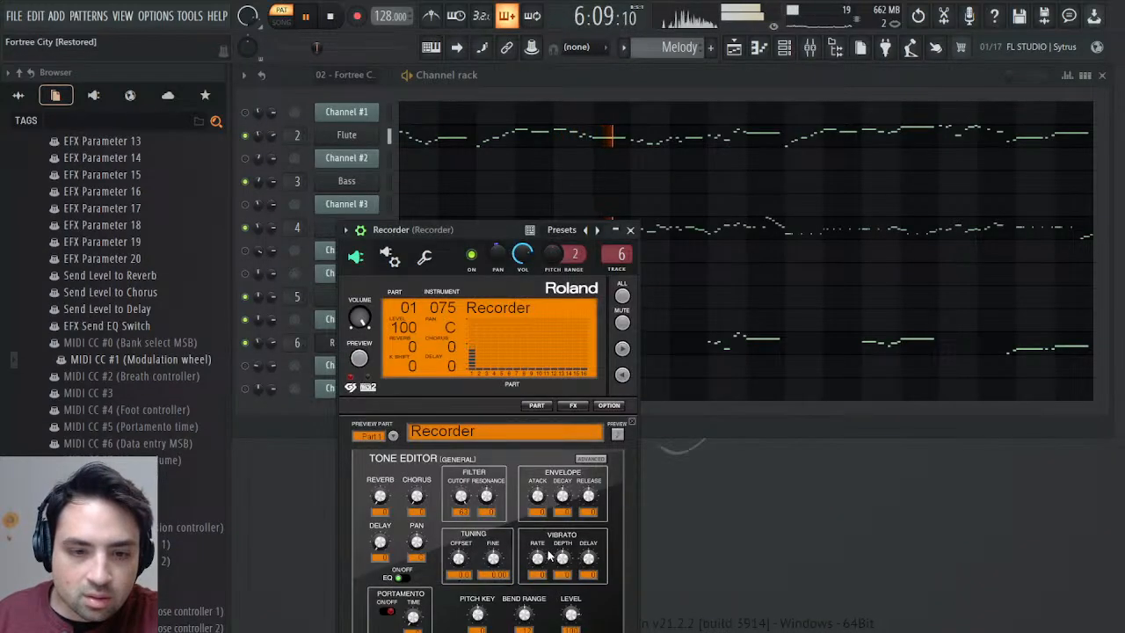
drag(546, 552, 546, 540)
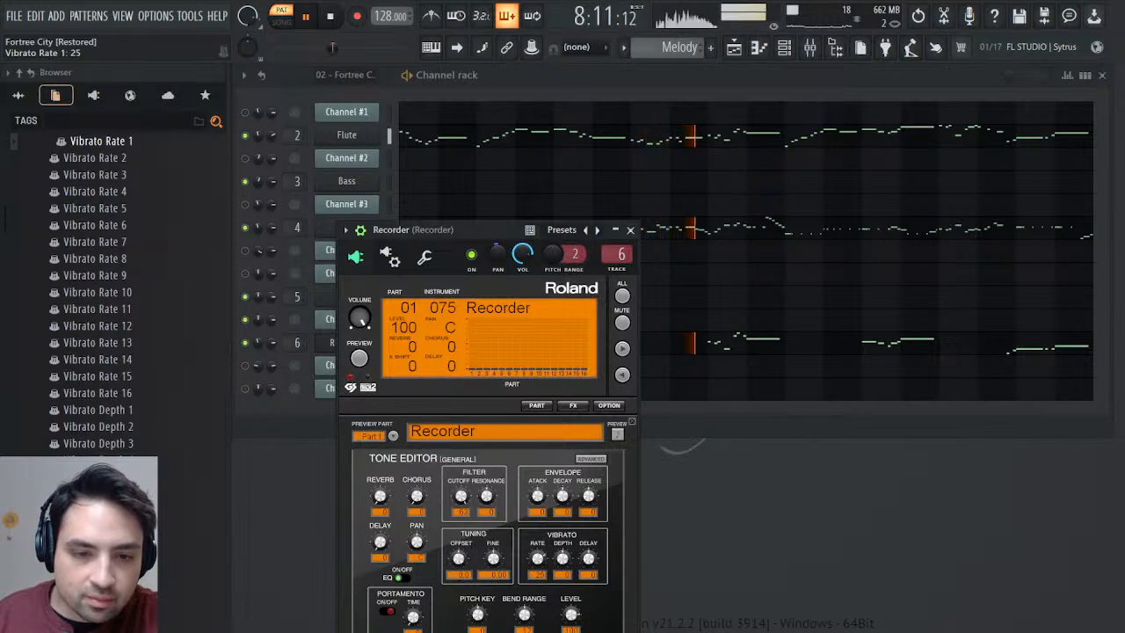
click(629, 230)
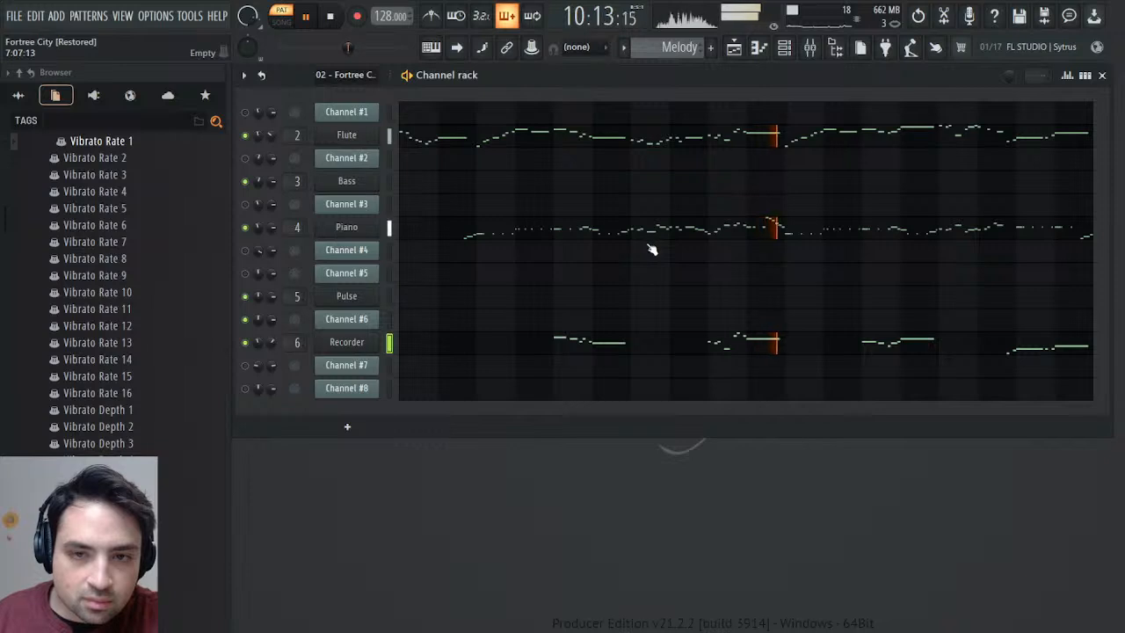
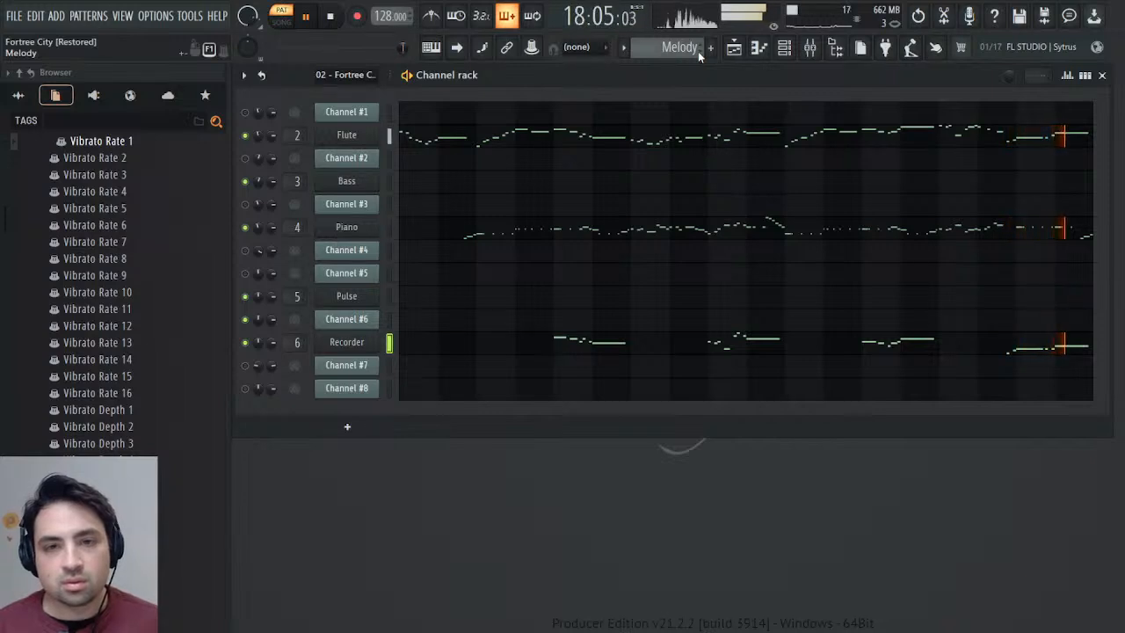
Open Channel #6's notes in the 02 - Fortree City pattern and listen to the passage from bar 7.
scroll(698, 51, down, 1)
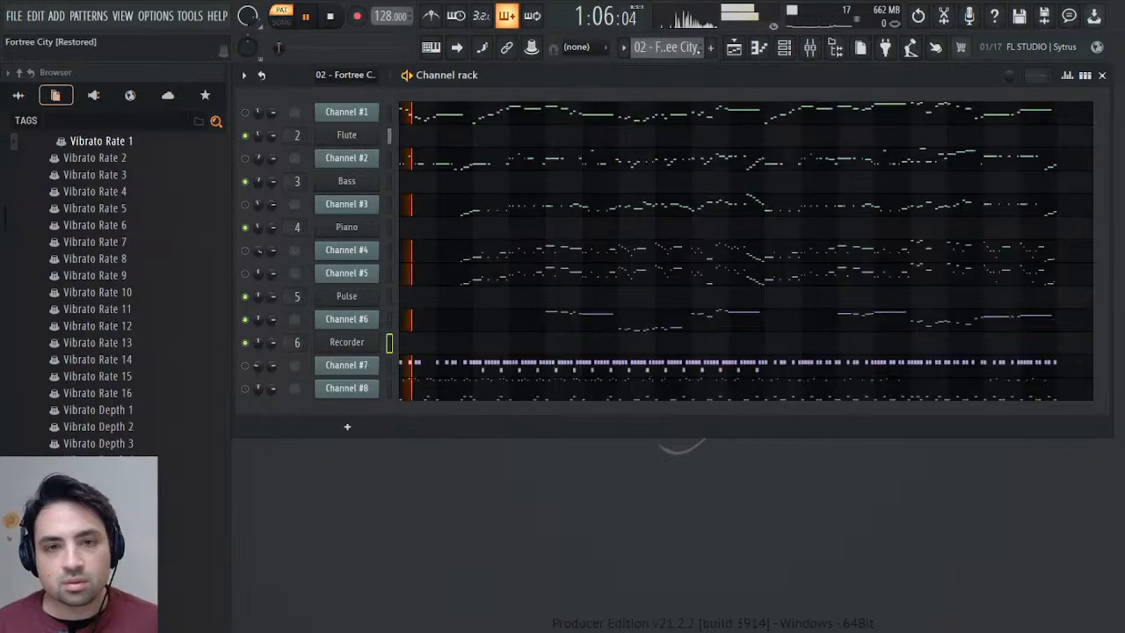
click(606, 323)
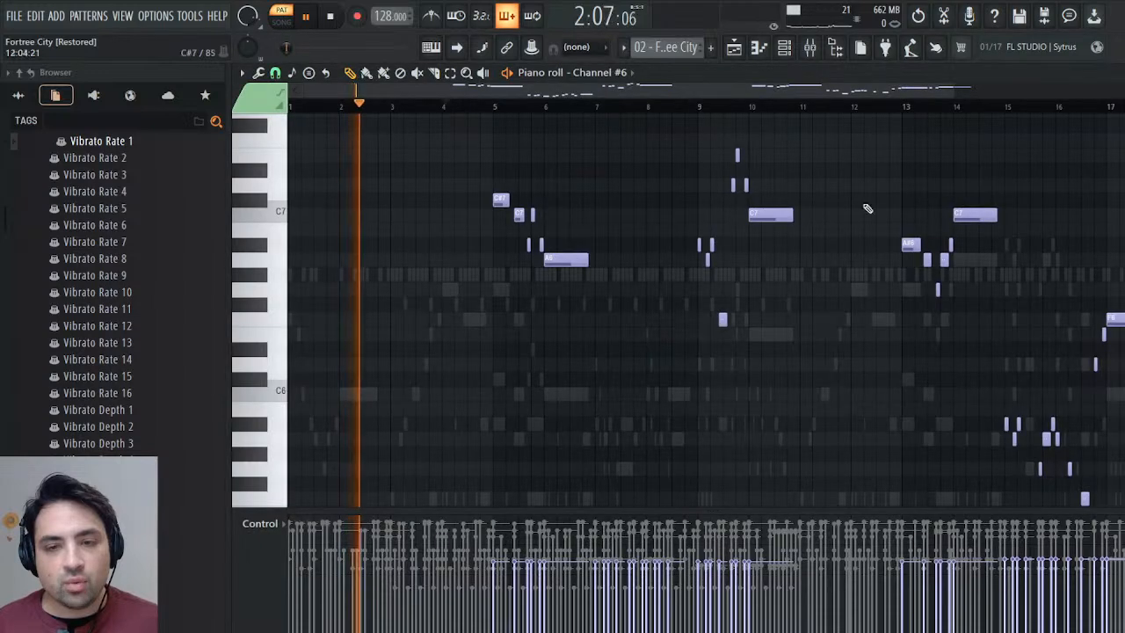
click(593, 104)
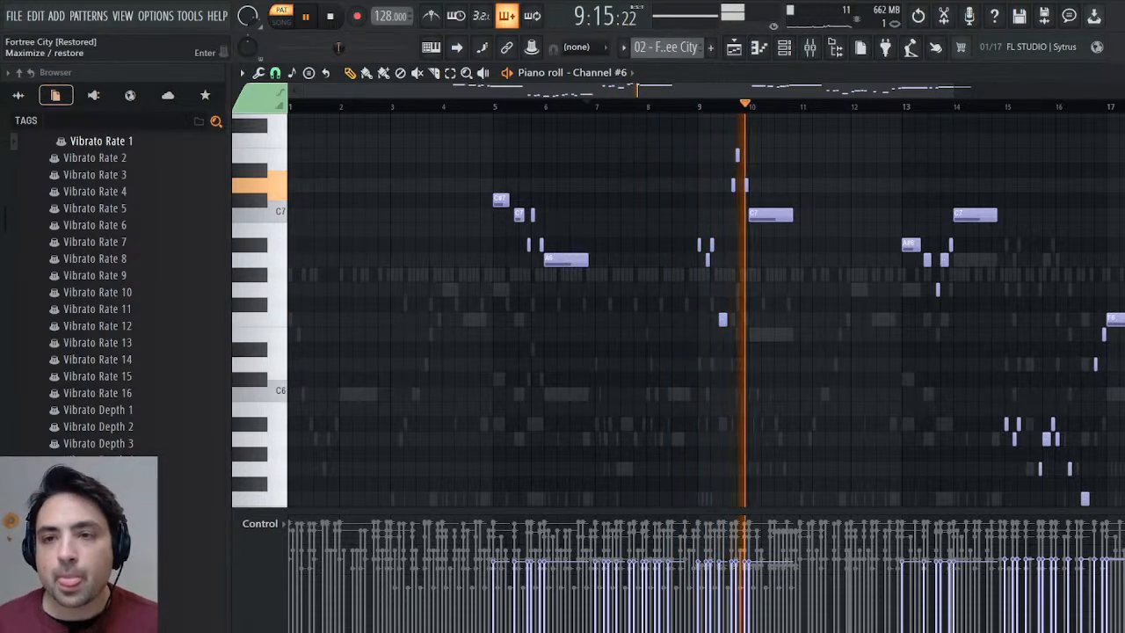
click(1122, 73)
click(472, 319)
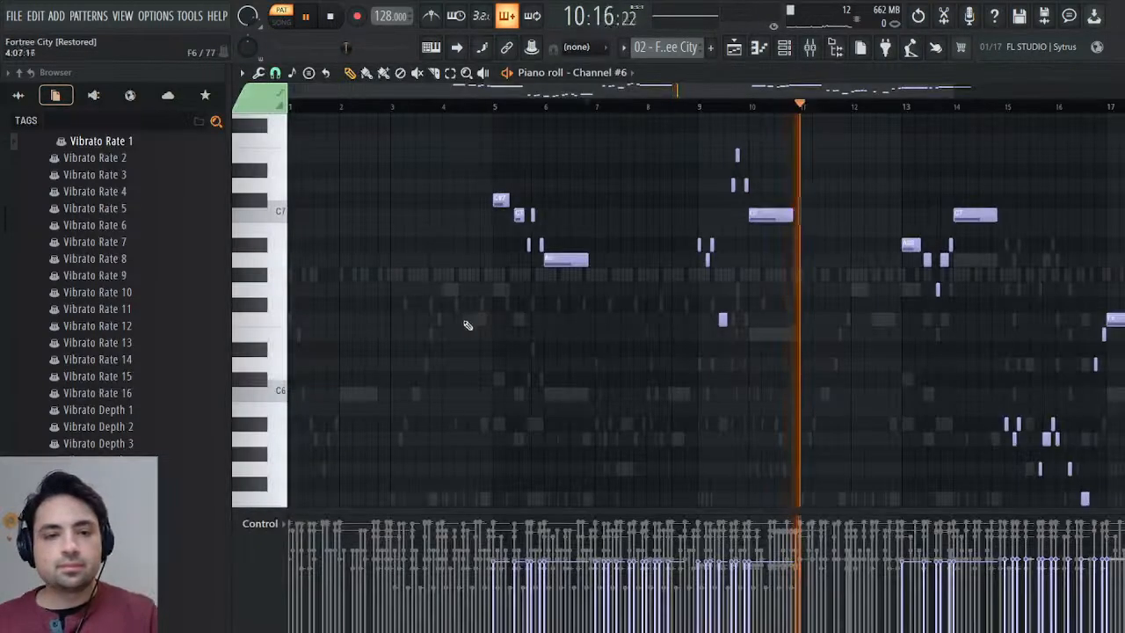
Copy Channel #6's lower-register notes around bars 7–8 and 15–16, and set the playback position to bar 7.
scroll(615, 302, up, 3)
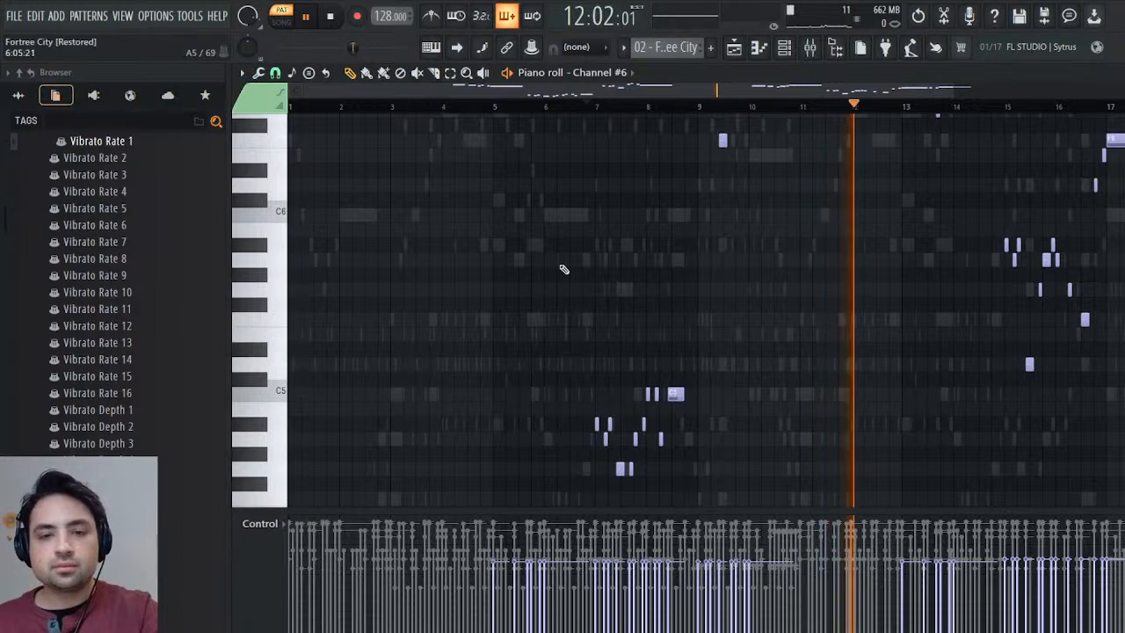
drag(557, 251, 746, 502)
drag(954, 220, 1116, 365)
drag(591, 107, 599, 108)
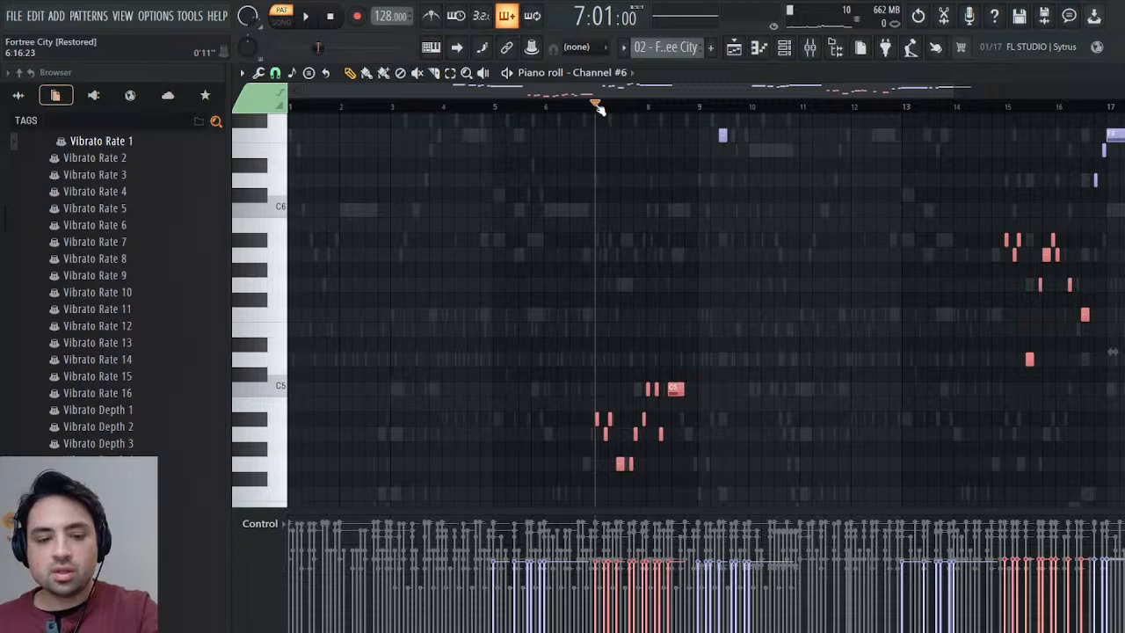
key(Escape)
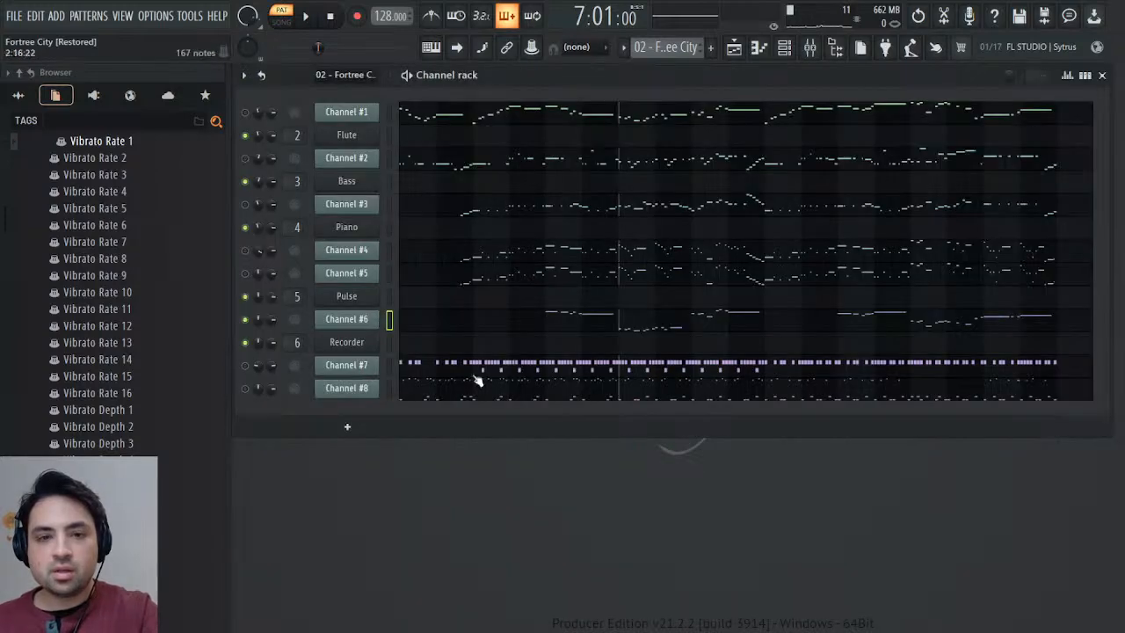
Load the Triangle preset from the Remasters & Origins folder as a new channel below Recorder and close its plugin window.
click(25, 93)
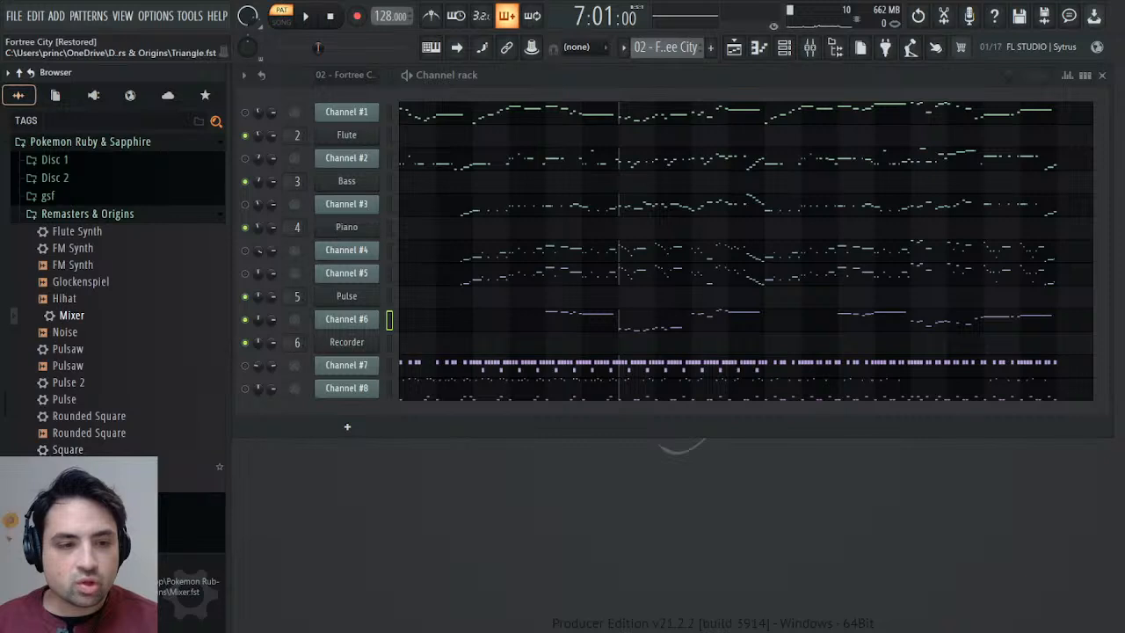
drag(61, 466, 381, 362)
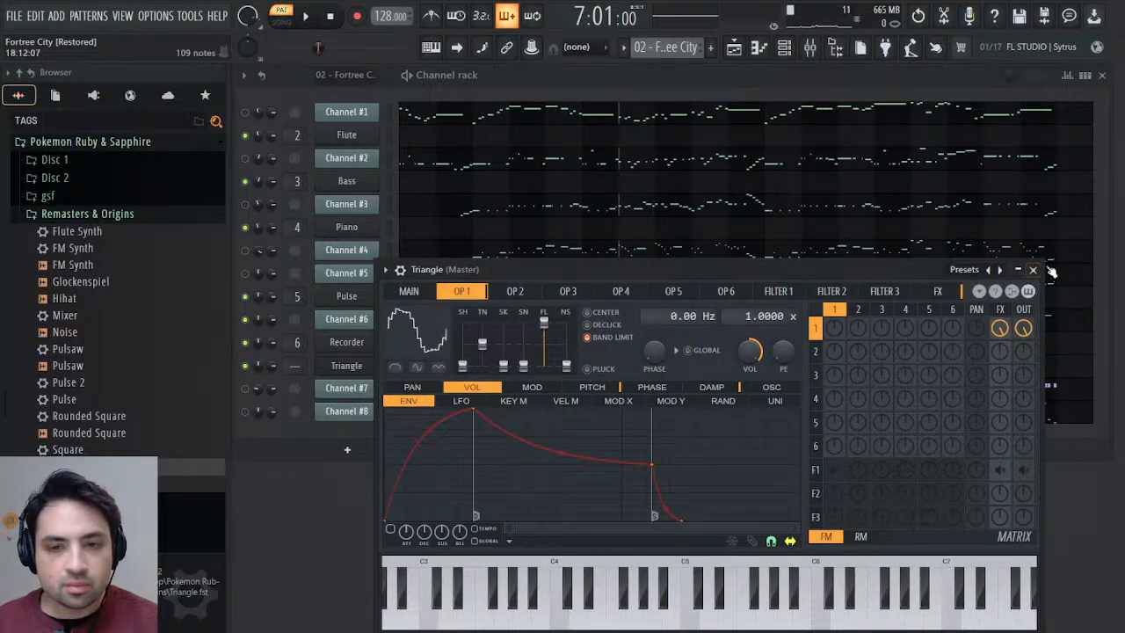
click(1035, 269)
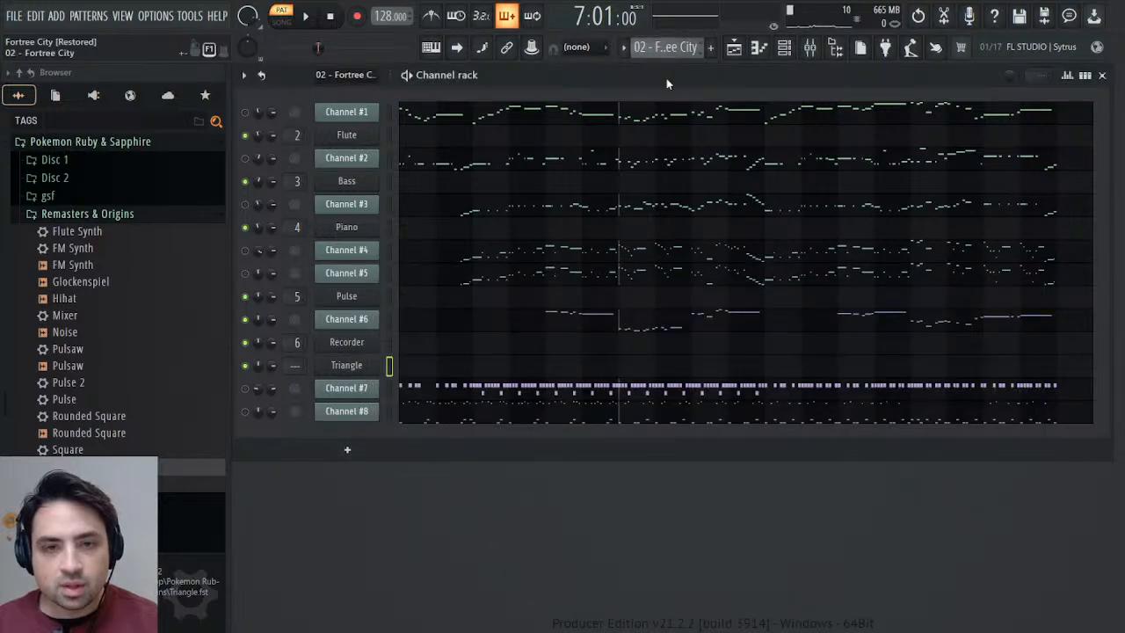
Paste the copied notes into the Triangle channel of the Synths pattern and shift them to start at bar 7.
key(KP_Add)
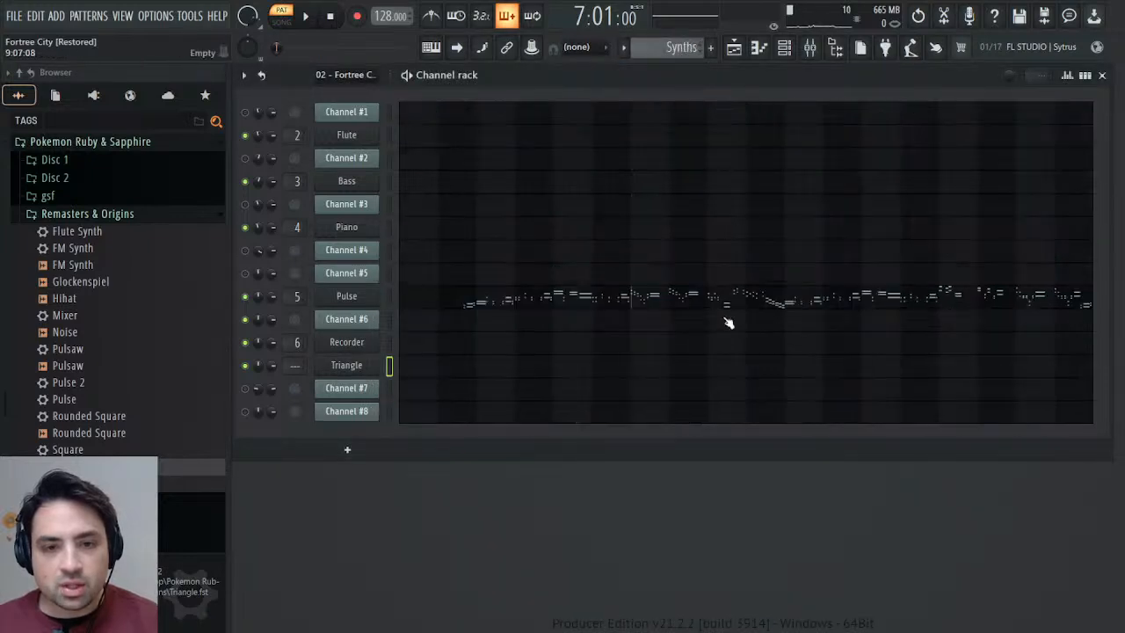
click(464, 374)
key(ctrl+v)
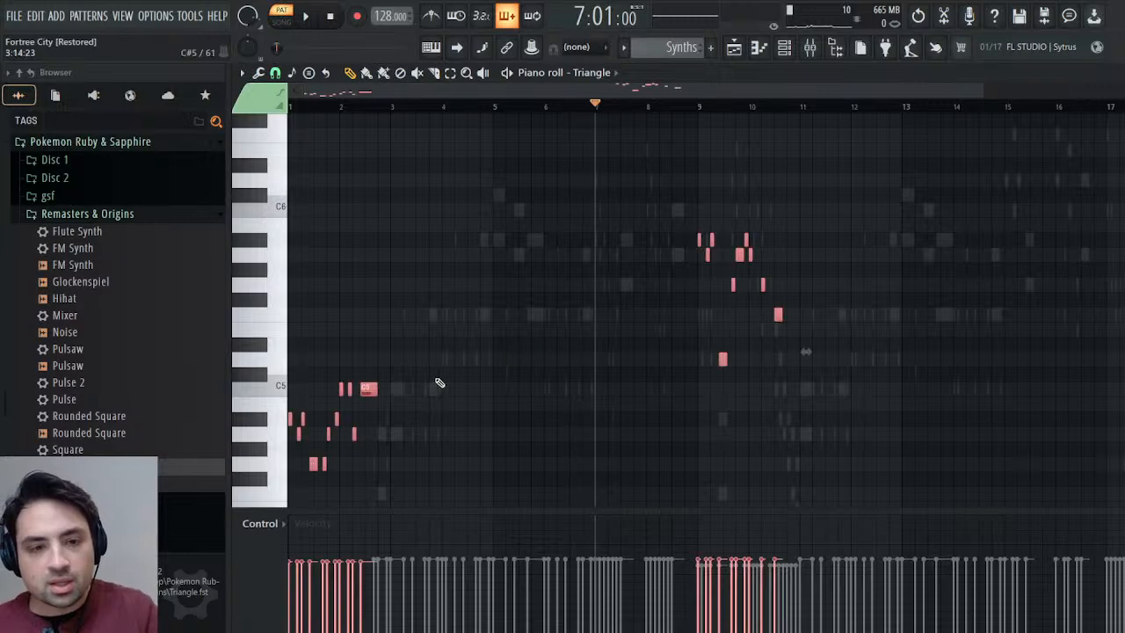
drag(366, 388, 674, 387)
Play the Synths pattern from bar 7, check the Triangle's envelope, and audition Channel #6 for comparison.
key(space)
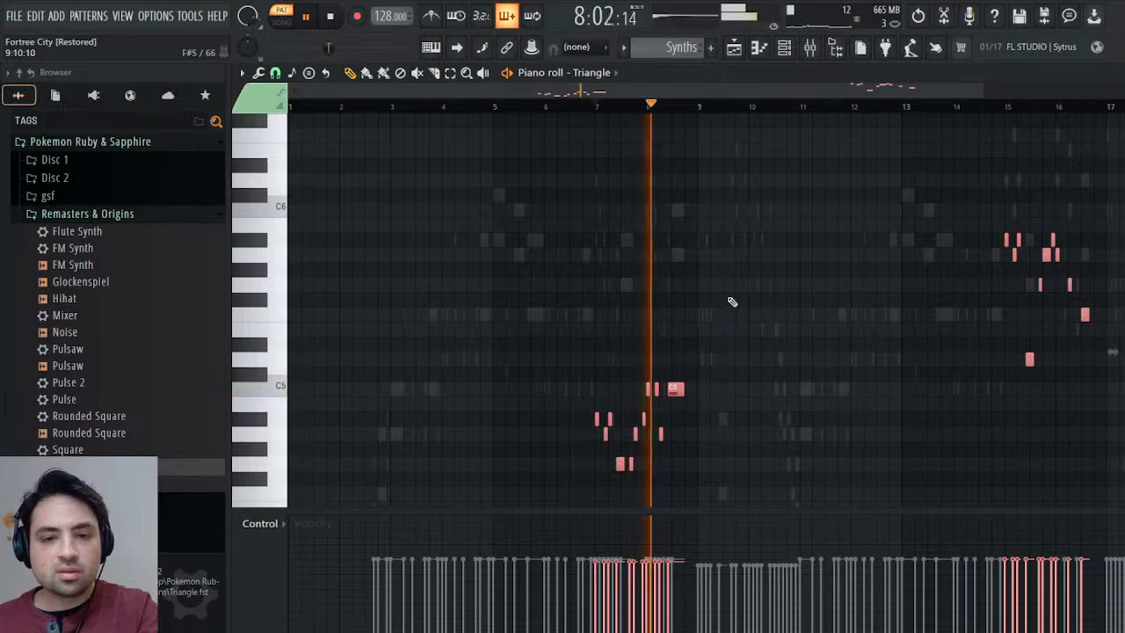
key(Escape)
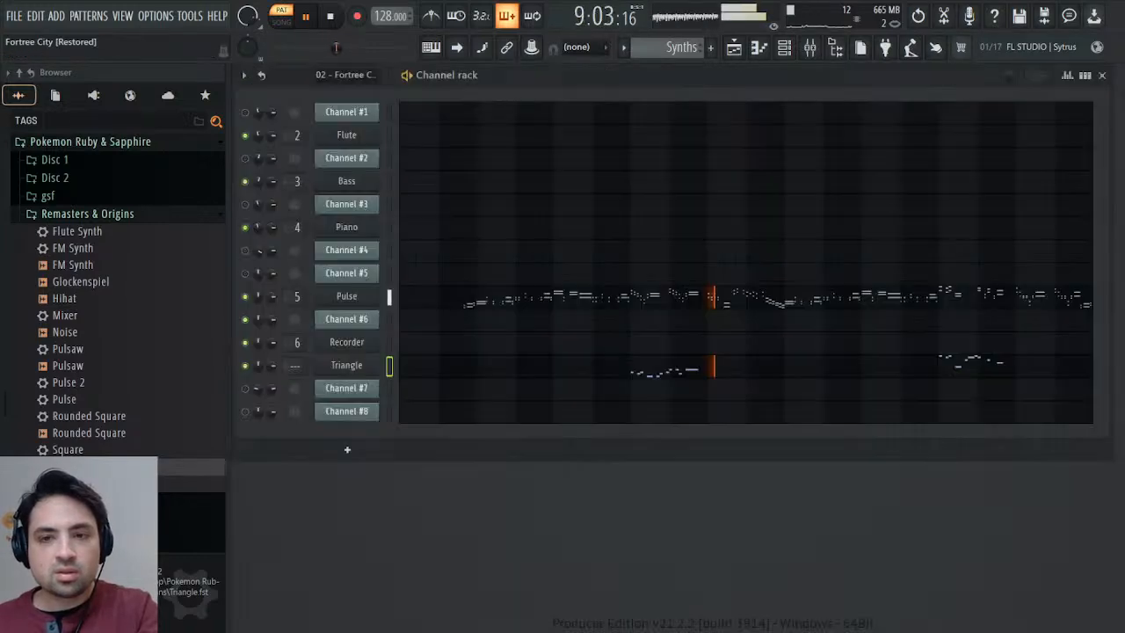
key(space)
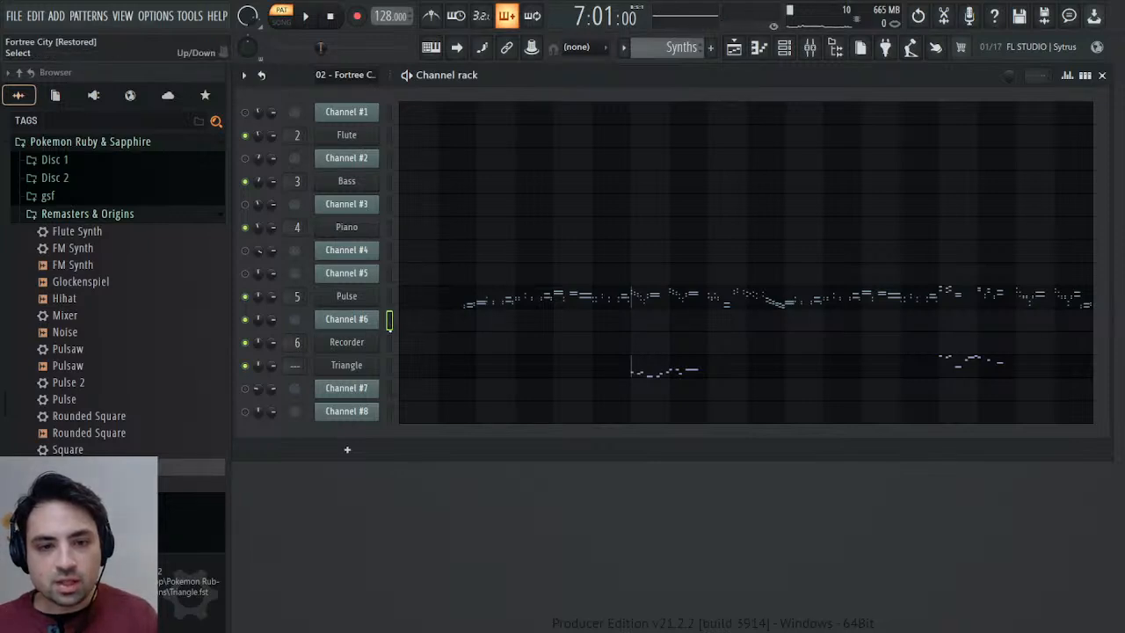
click(356, 368)
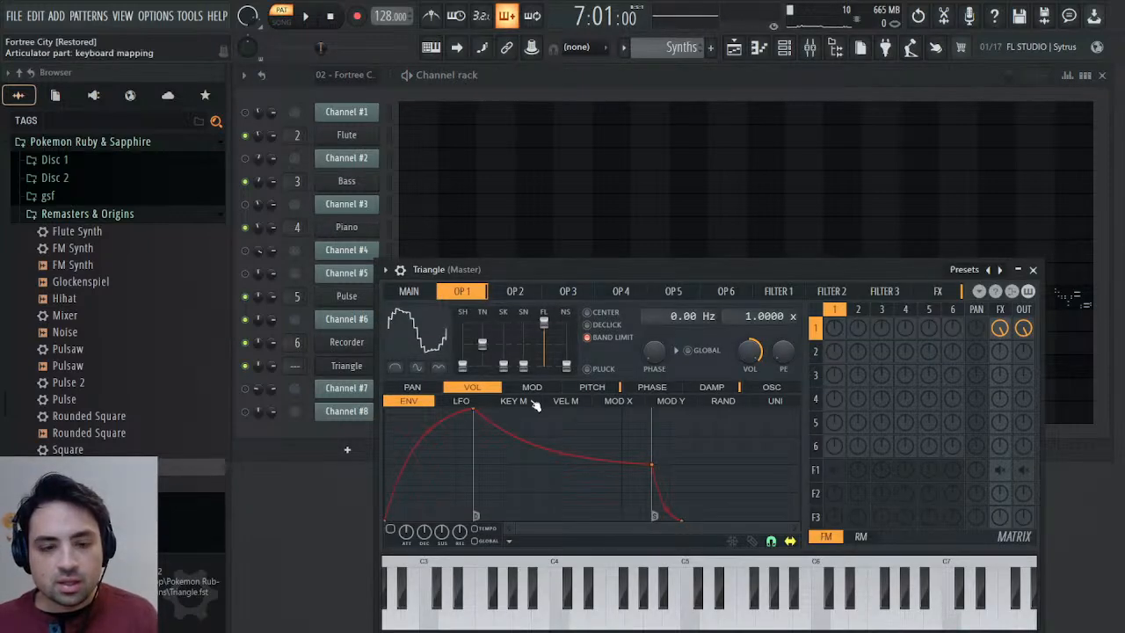
click(1033, 270)
click(390, 321)
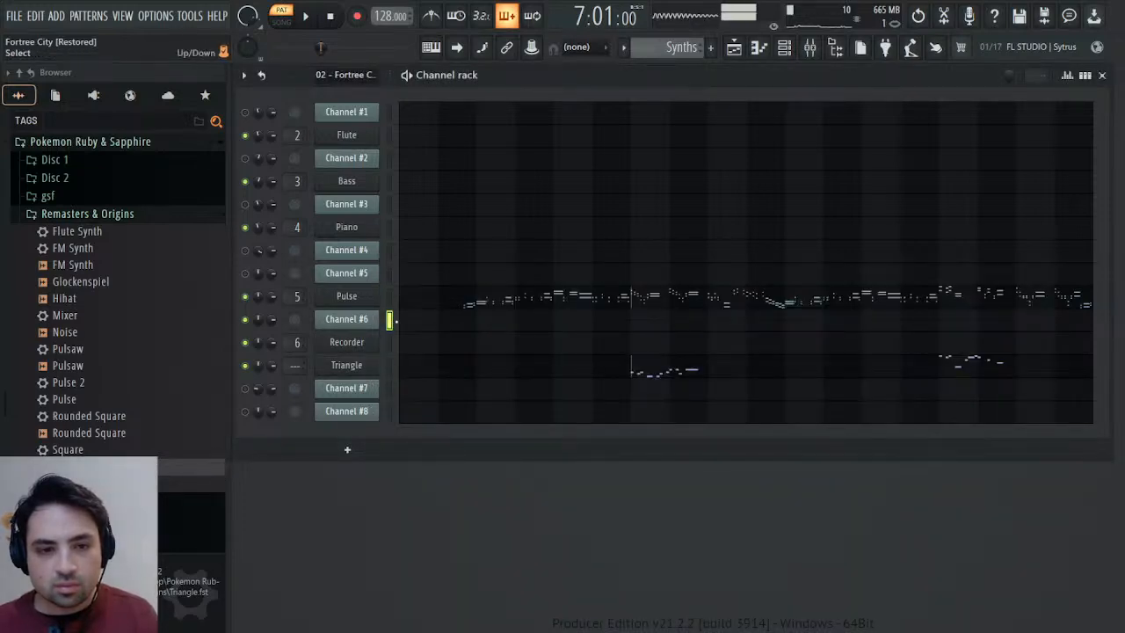
Reshape the Triangle's operator 1 volume envelope with an instant attack, no sustained hold, and a short tempo-based decay.
click(355, 367)
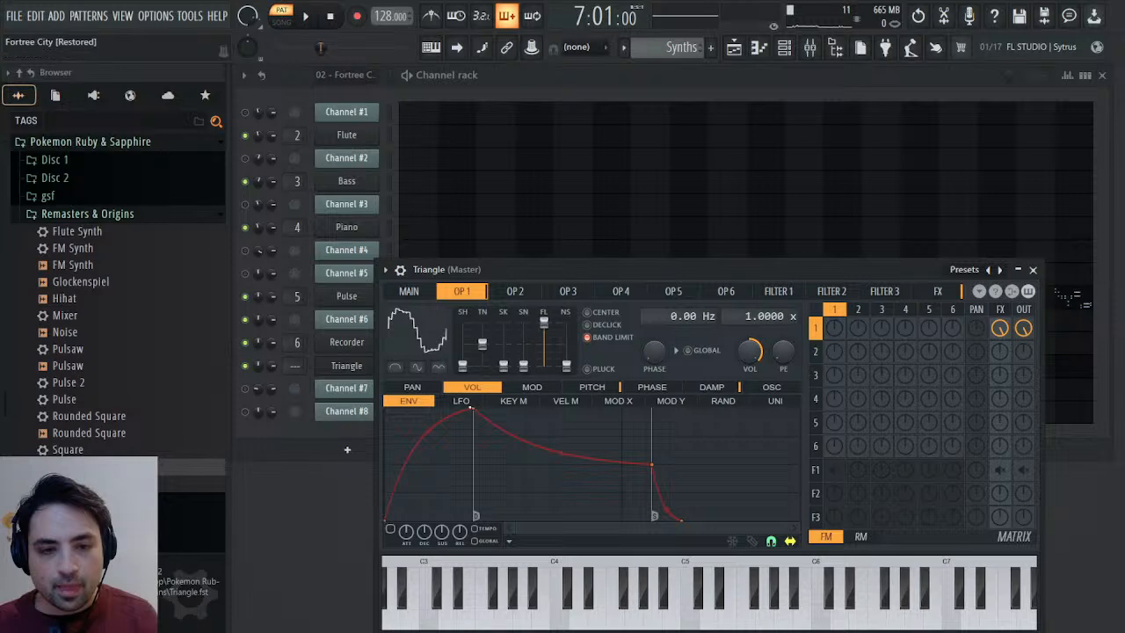
drag(474, 408, 342, 378)
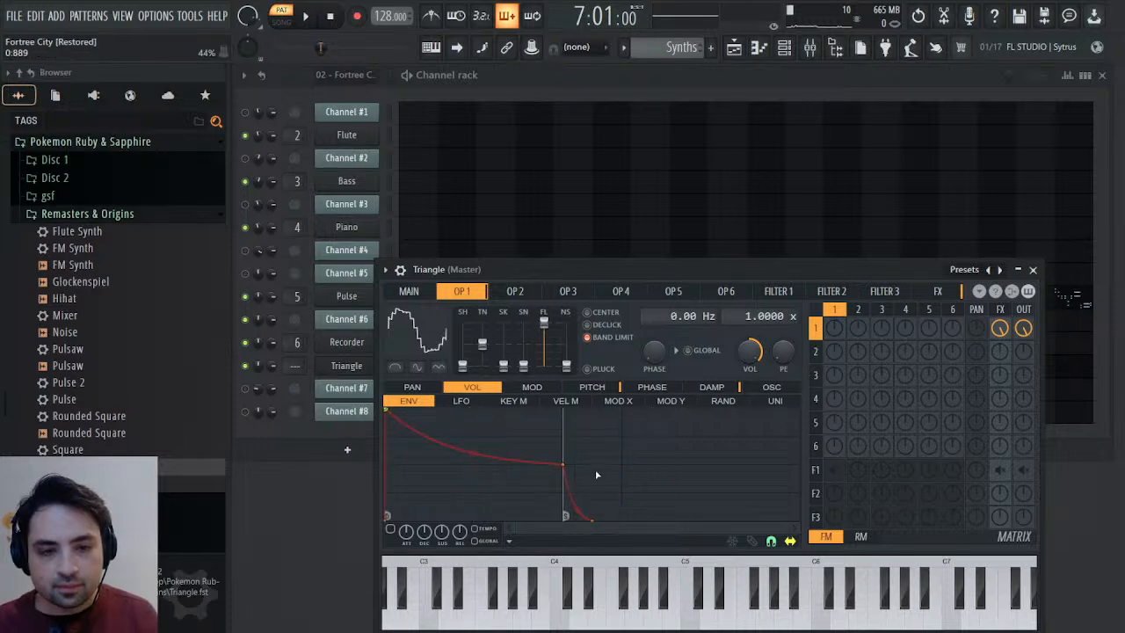
drag(566, 465, 387, 466)
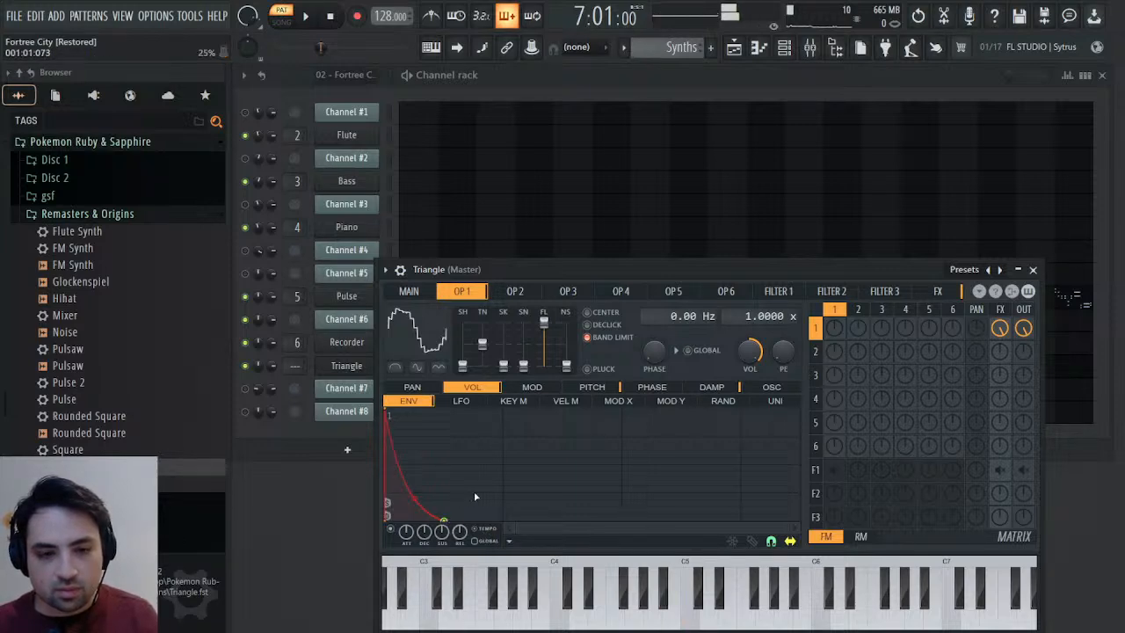
mouse_move(445, 518)
mouse_down()
mouse_move(504, 522)
mouse_move(446, 522)
mouse_up()
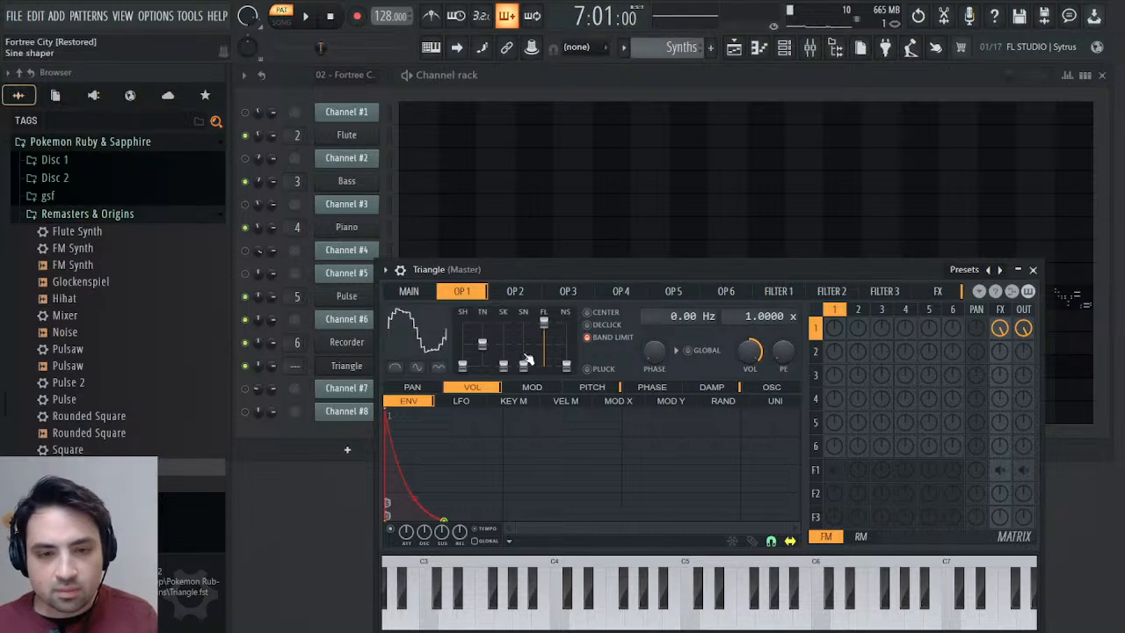
Audition Channel #6 and the Triangle alternately to compare their tone and note decay.
drag(447, 270, 695, 269)
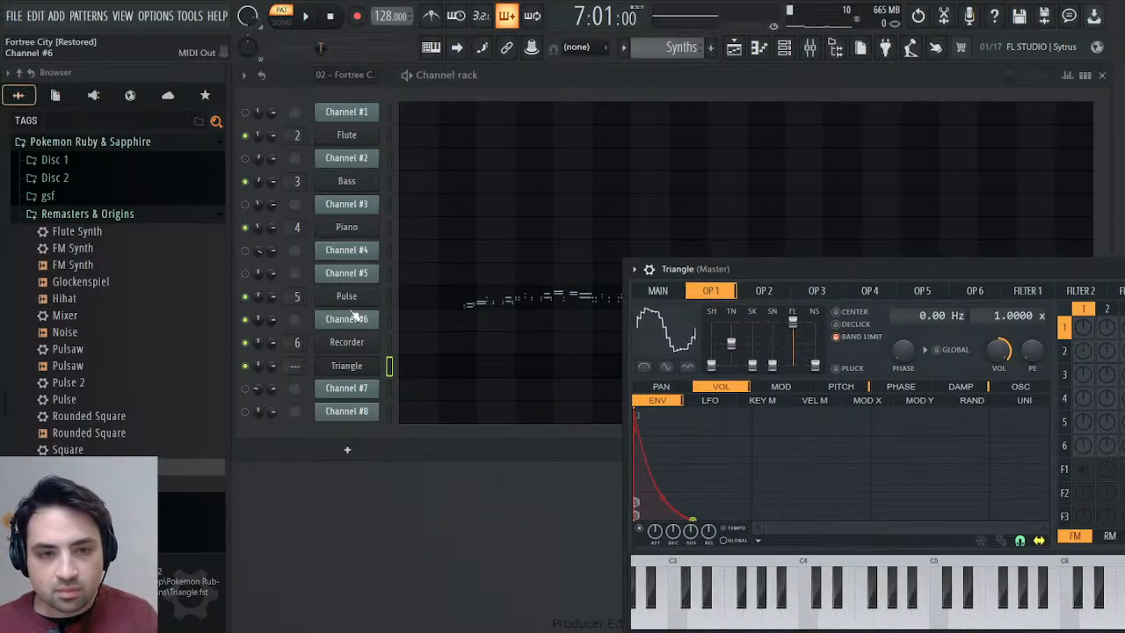
click(402, 324)
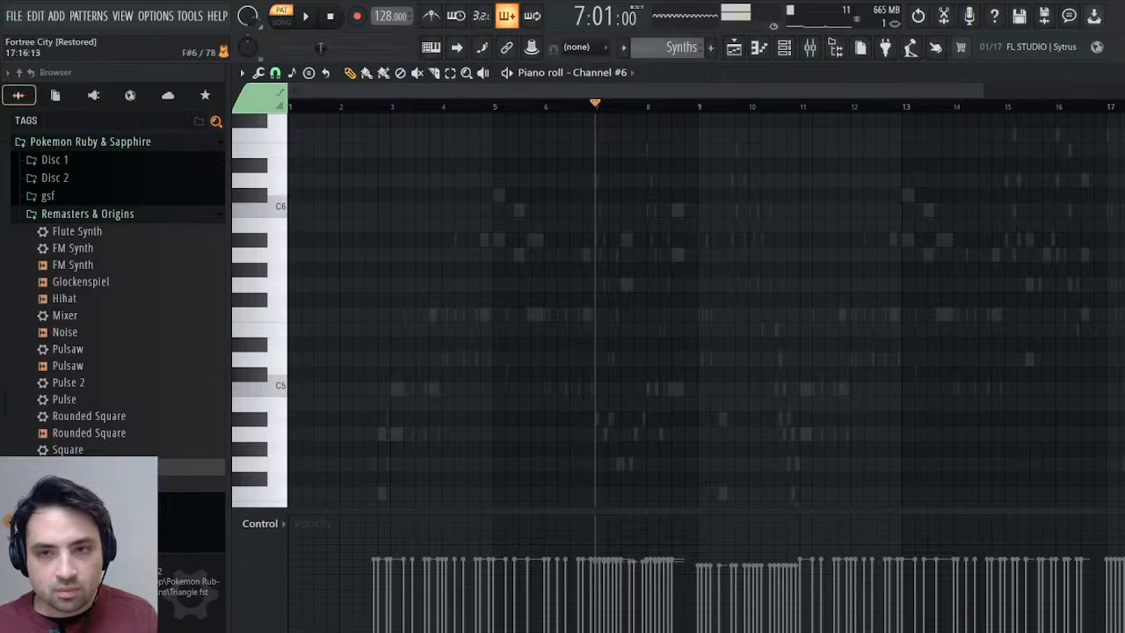
key(Escape)
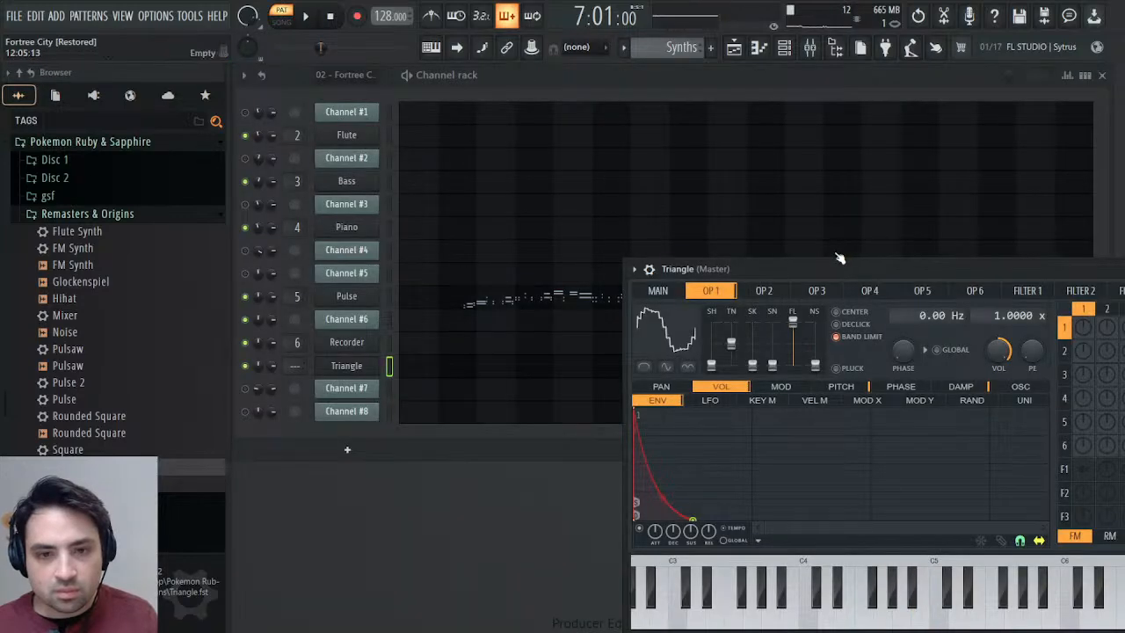
click(390, 320)
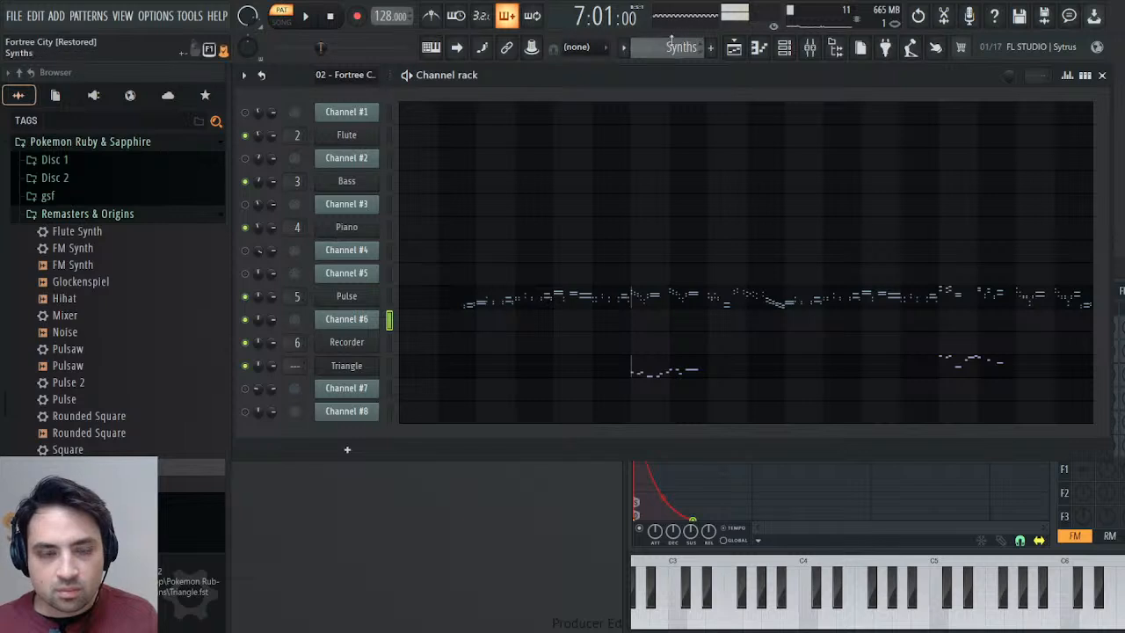
click(389, 364)
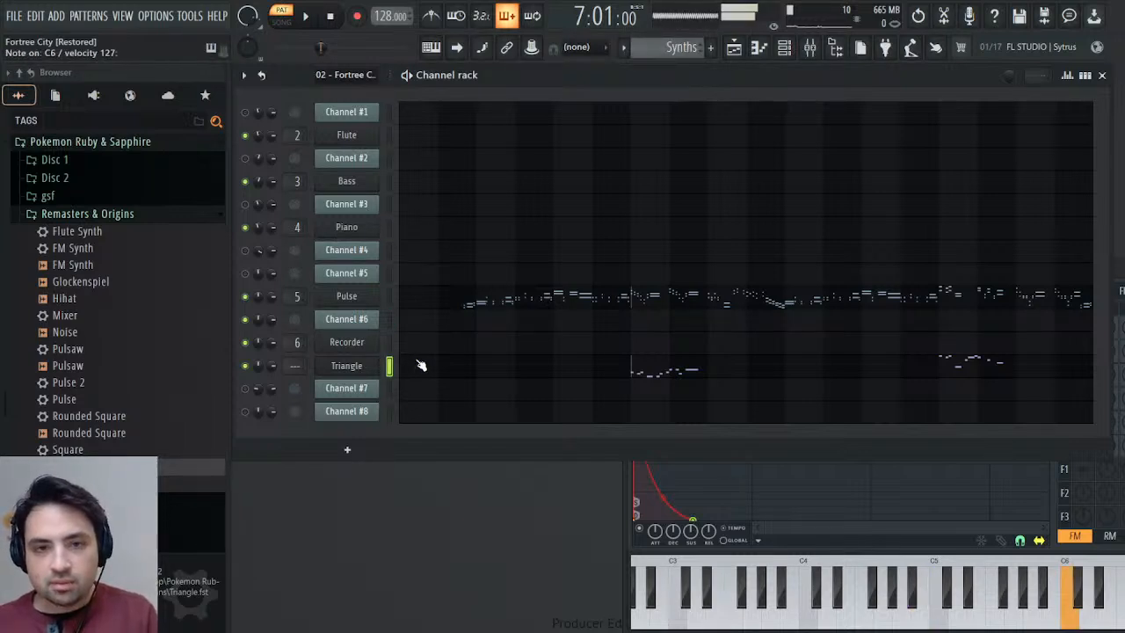
click(389, 320)
click(457, 365)
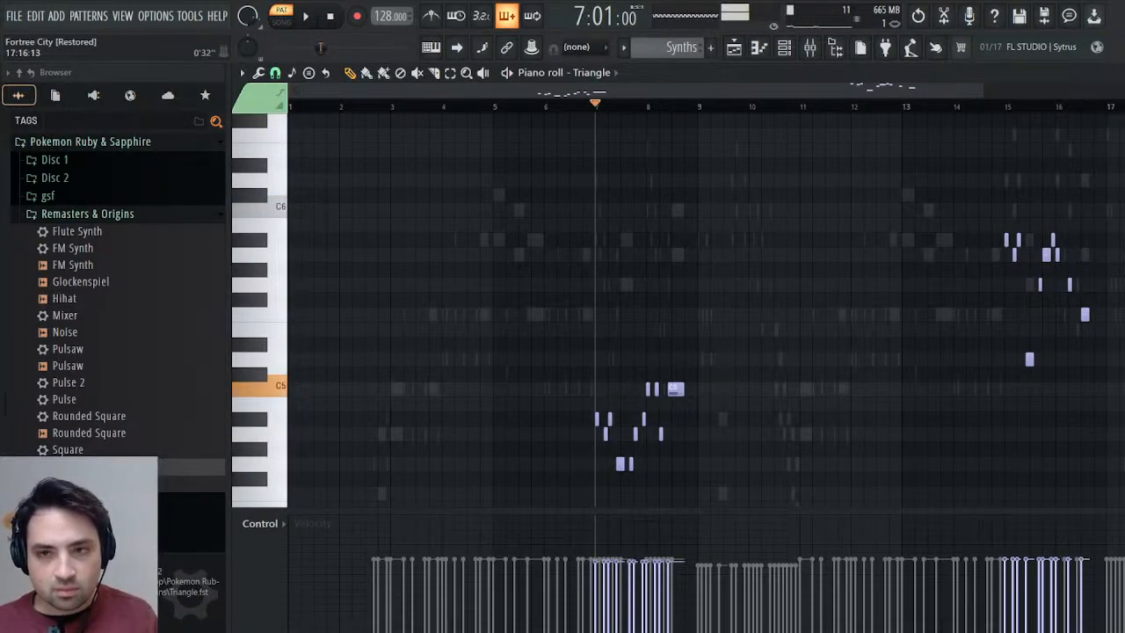
click(1124, 73)
click(389, 319)
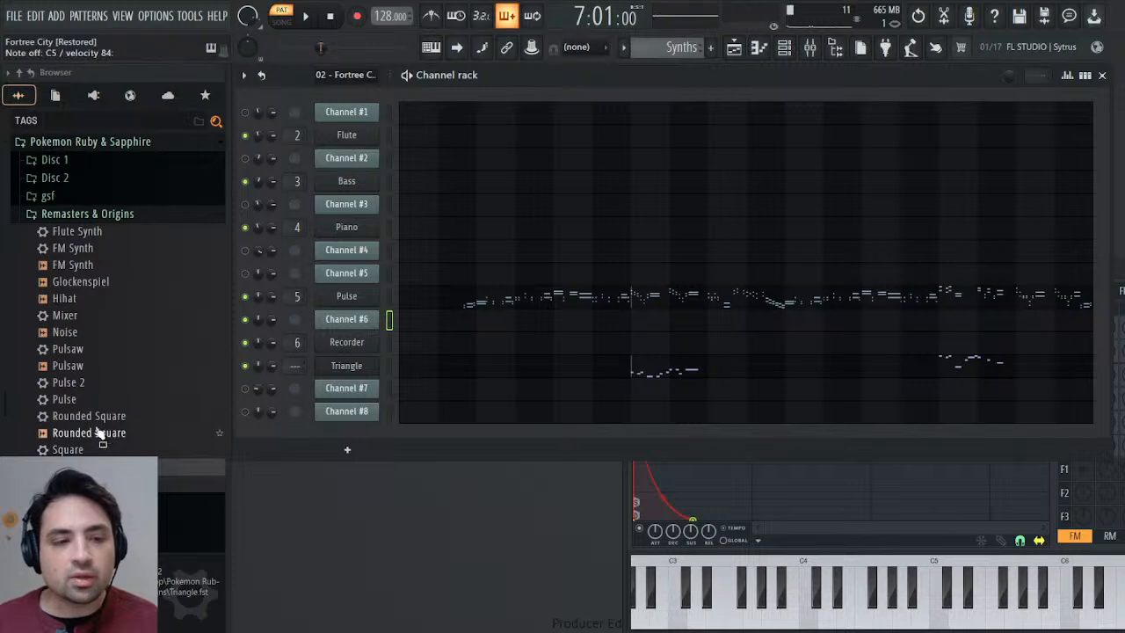
Replace the Triangle with the Rounded Square preset and give its operator 1 volume envelope full sustain and a longer release.
drag(98, 417, 350, 369)
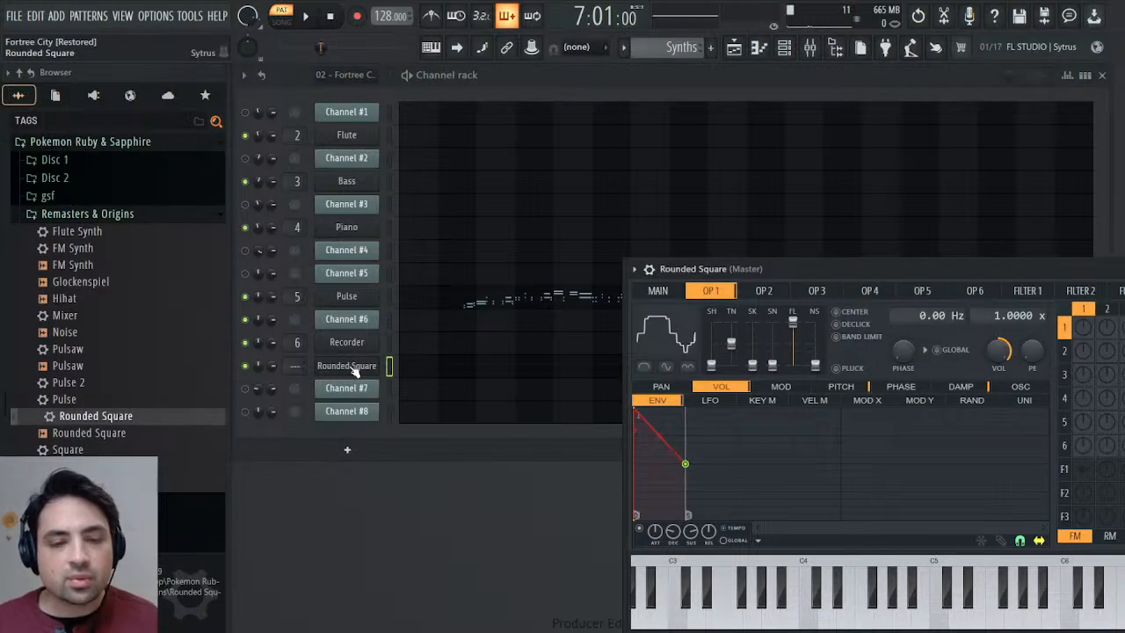
drag(747, 269, 455, 167)
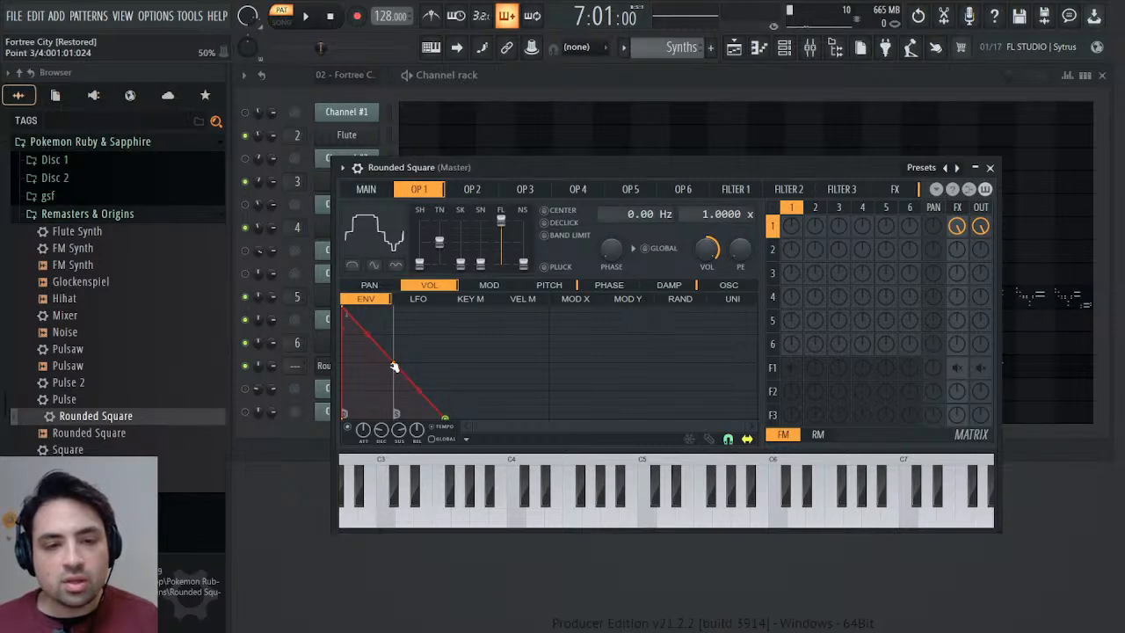
drag(394, 365, 396, 304)
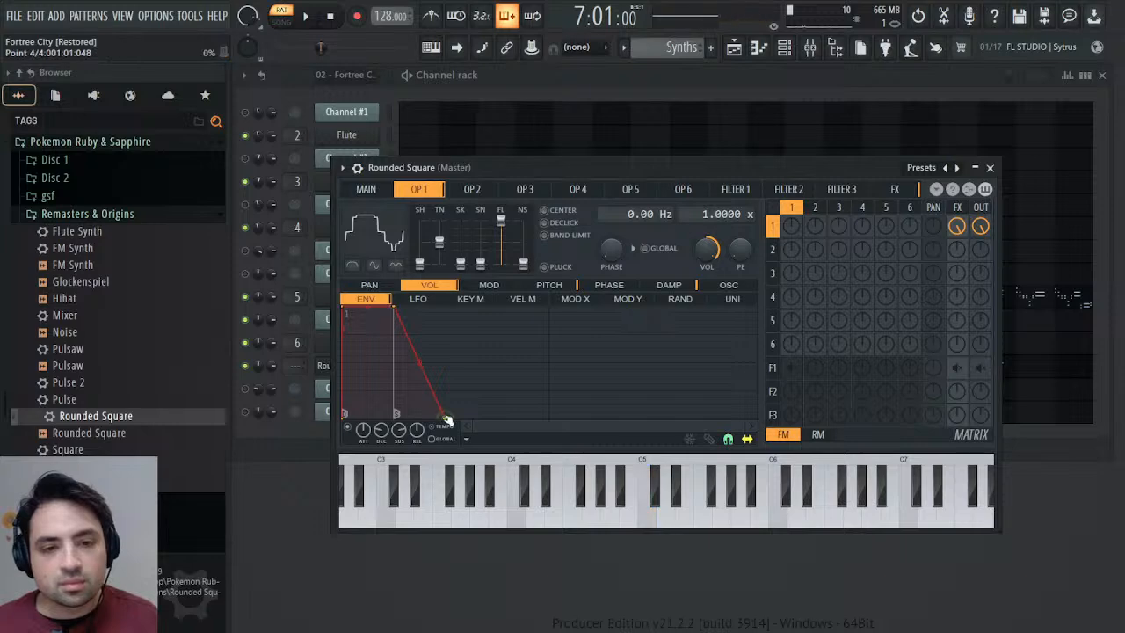
drag(444, 419, 496, 418)
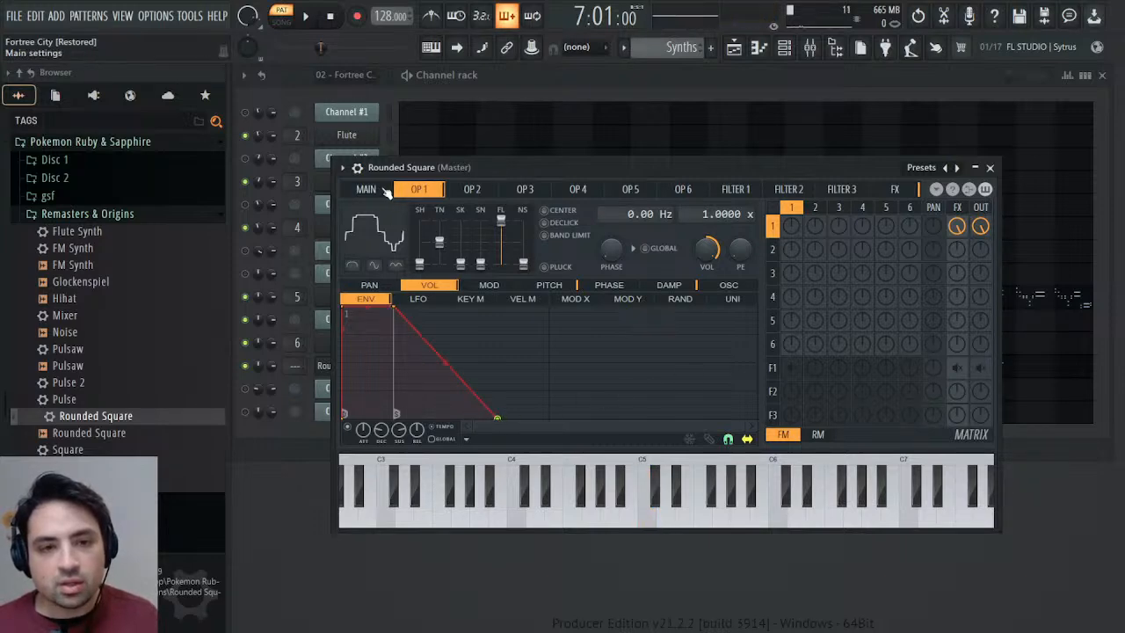
click(991, 167)
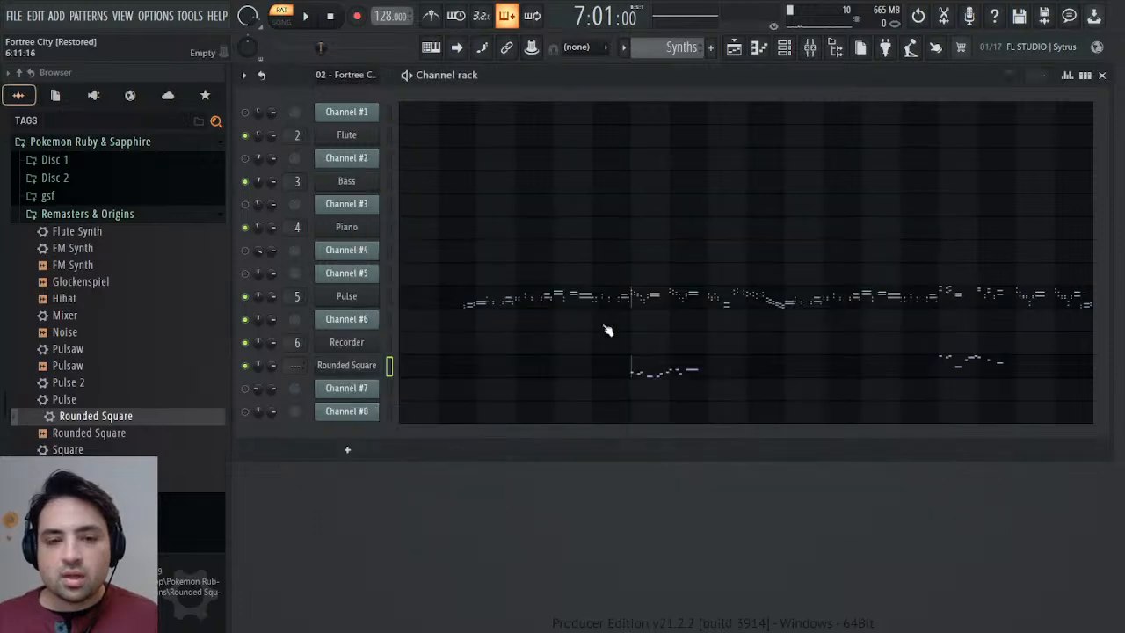
Route the Rounded Square channel to mixer track 7.
click(349, 365)
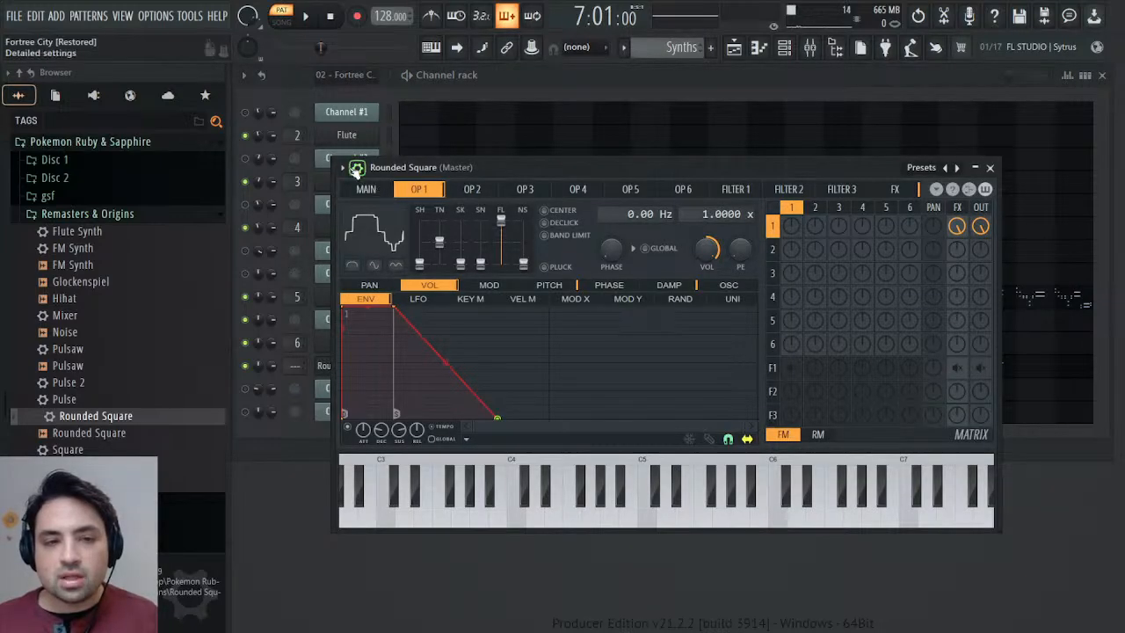
click(356, 168)
click(975, 207)
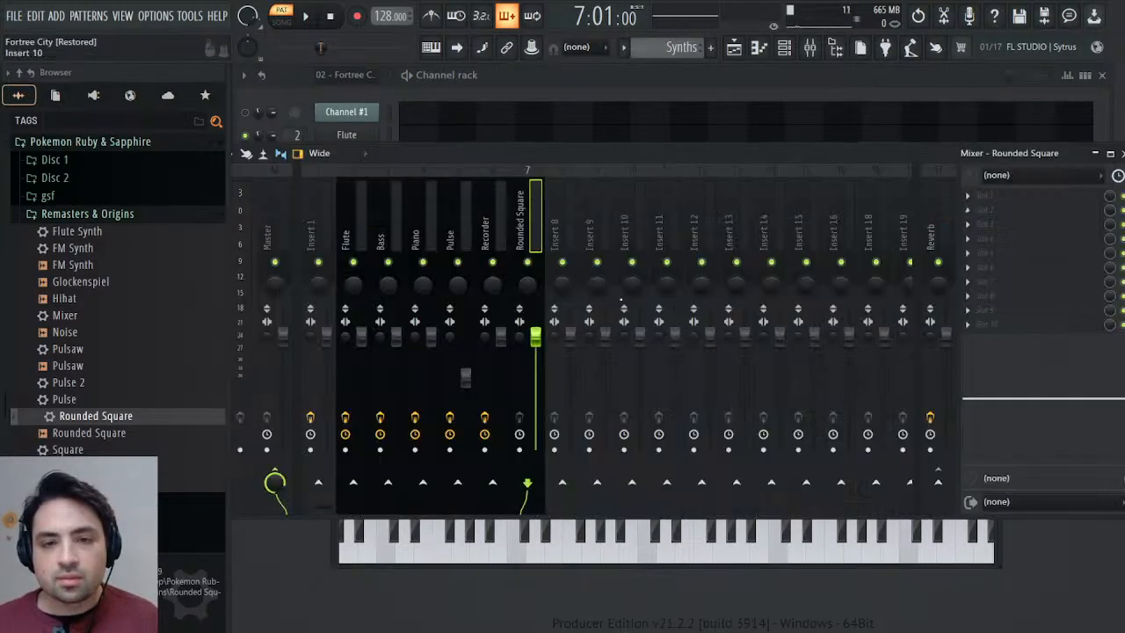
Load the Mixer preset onto mixer track 7 and name the track Rounded Square.
drag(72, 315, 1033, 296)
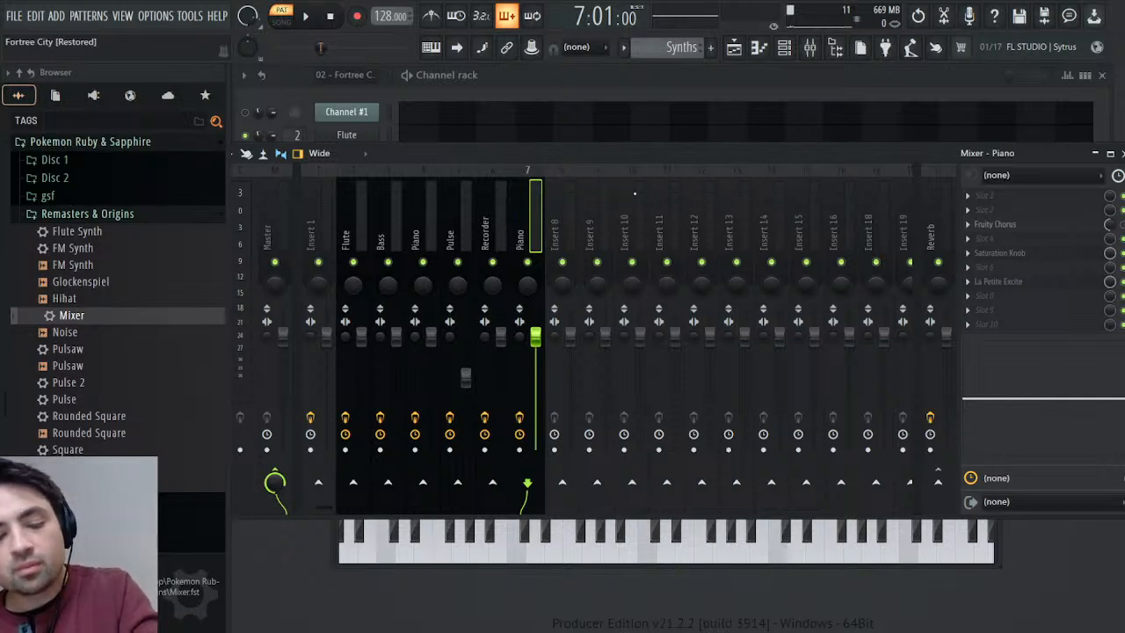
key(Return)
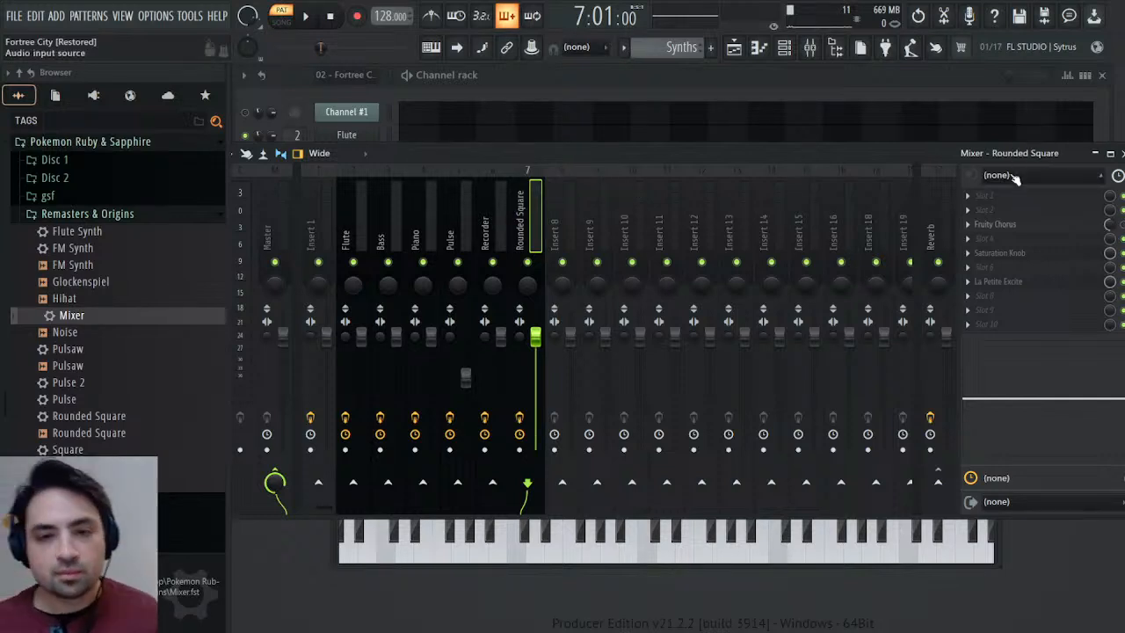
click(1121, 154)
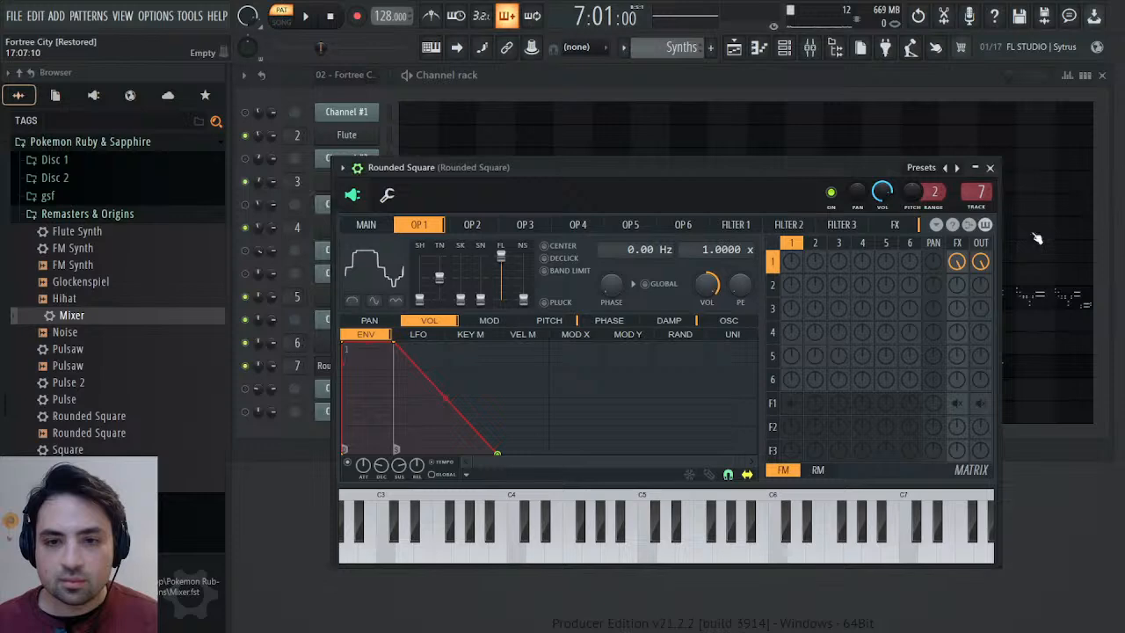
click(989, 168)
Lower the Rounded Square mixer track's fader to the same height as the Pulse track's while the Synths pattern plays.
click(315, 14)
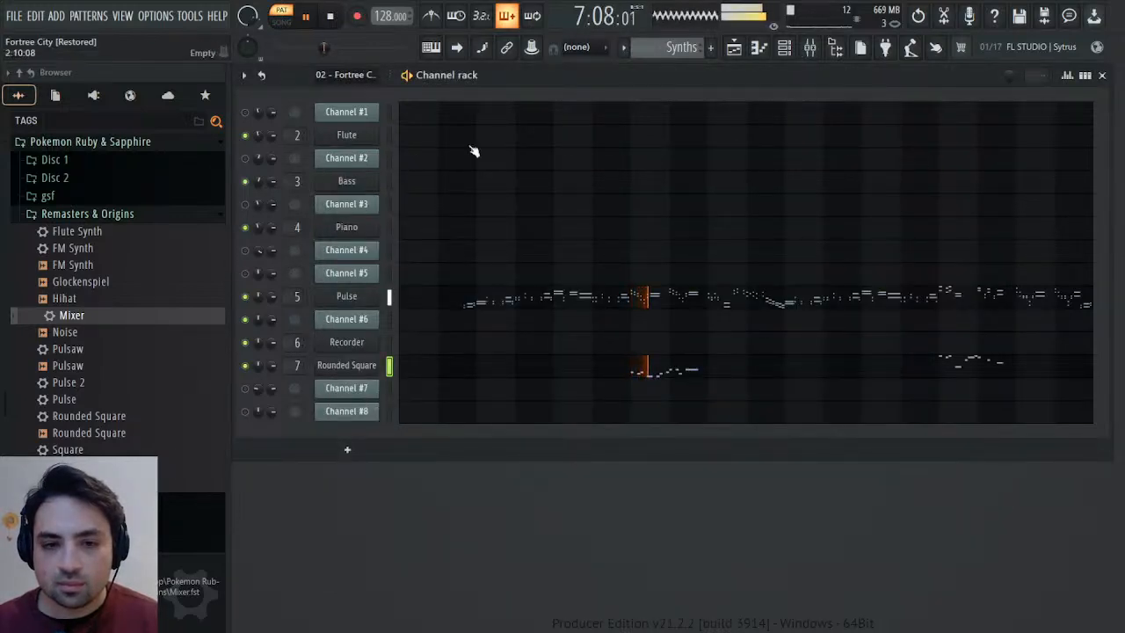
click(809, 46)
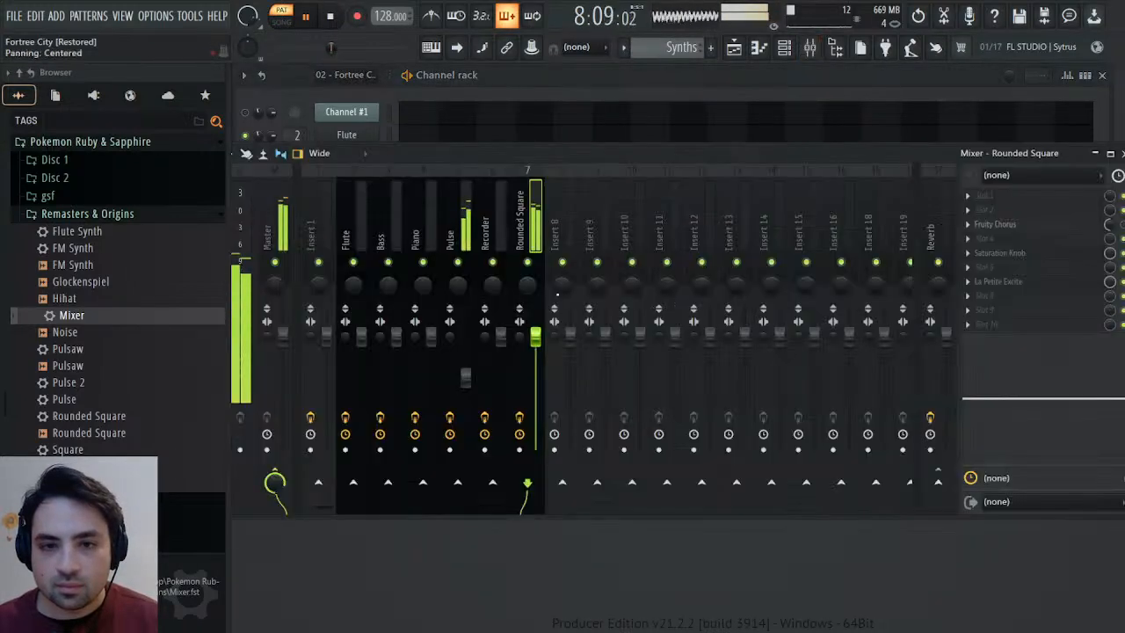
scroll(538, 330, down, 3)
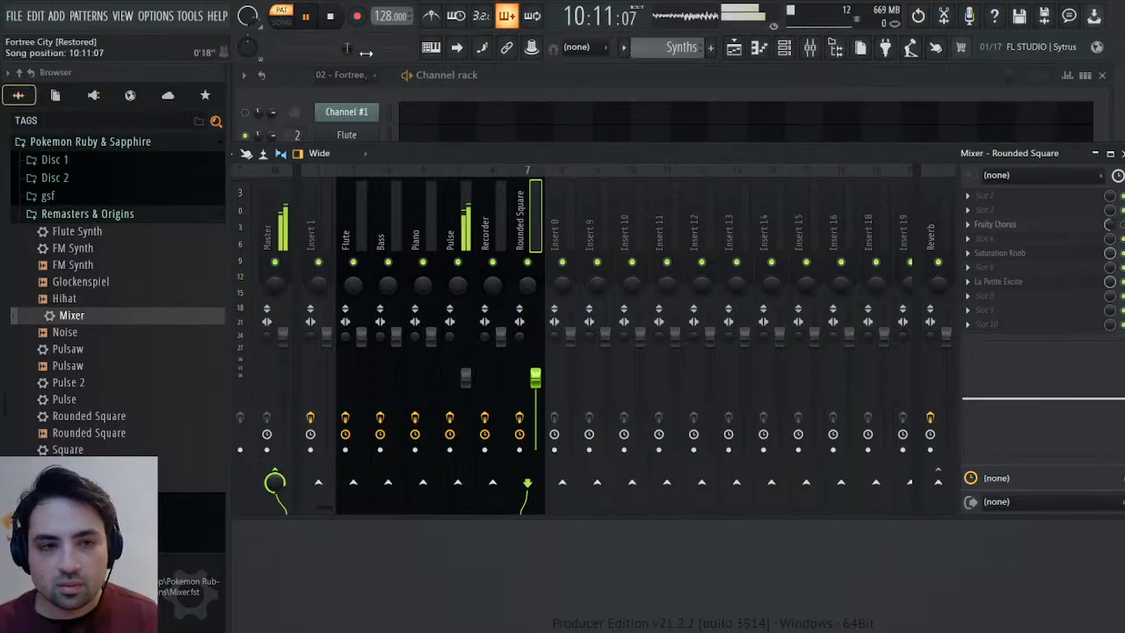
click(331, 17)
key(space)
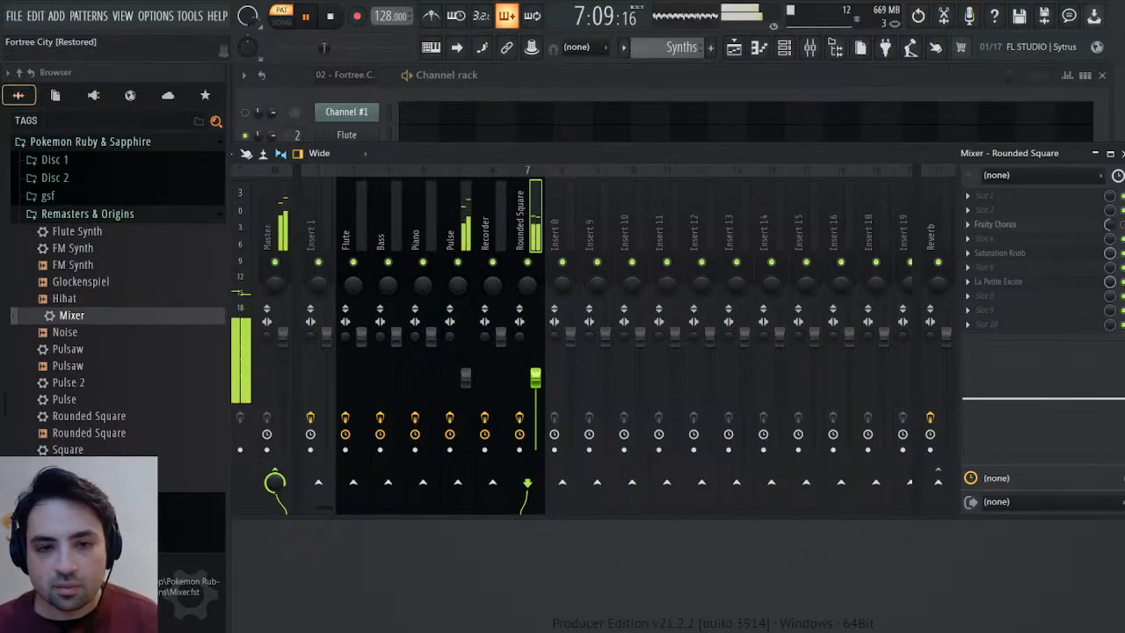
click(1122, 153)
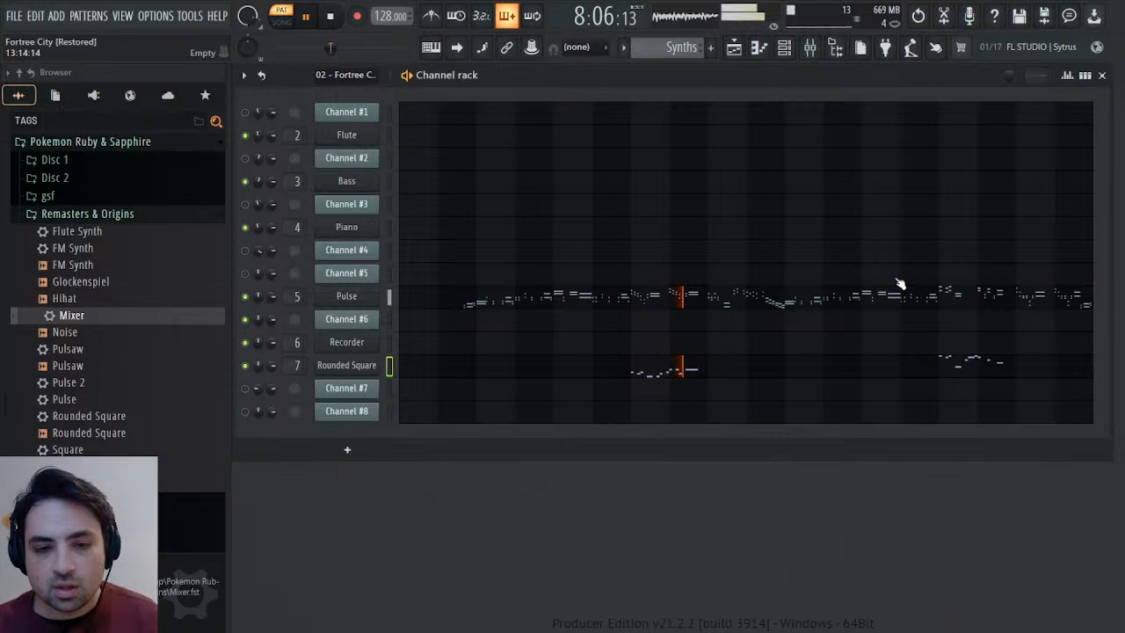
Shorten the release of the Rounded Square's operator 1 volume envelope to about half its length.
click(357, 365)
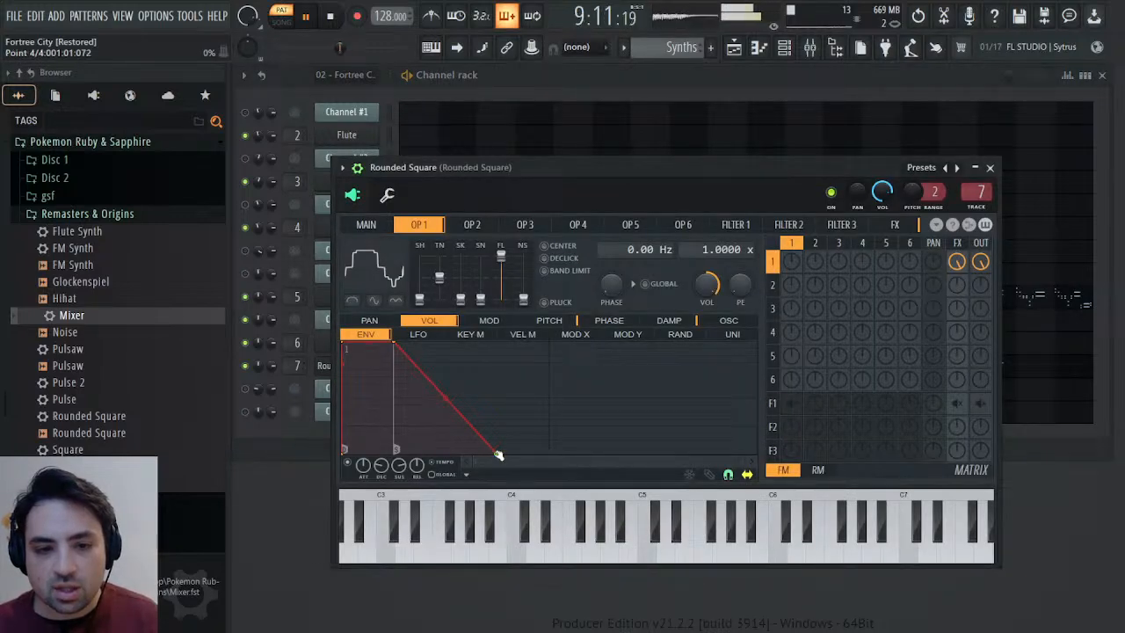
drag(498, 455, 450, 455)
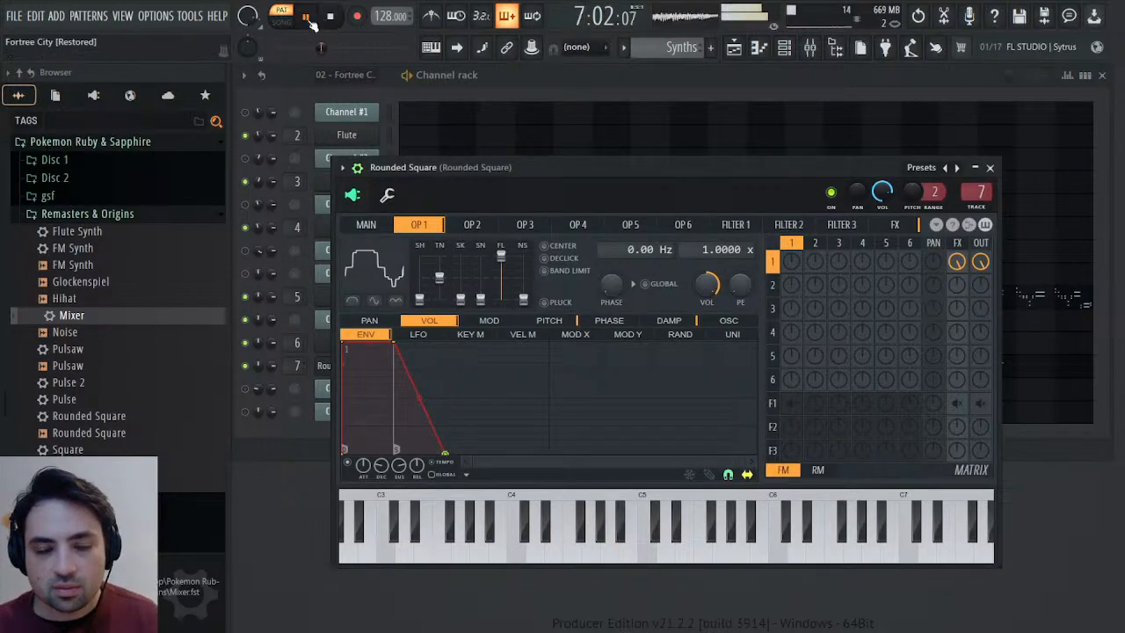
click(991, 167)
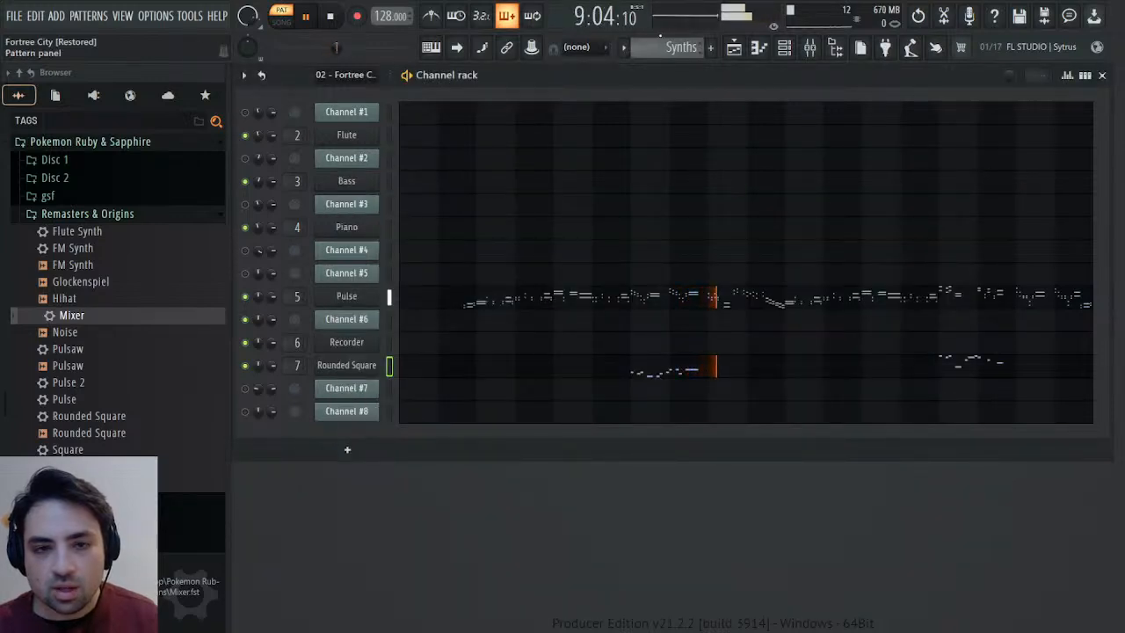
Play the Fortree City pattern and examine Channel #6's modulation events against playback, including the passages in bars 13 and 14.
click(334, 16)
click(312, 16)
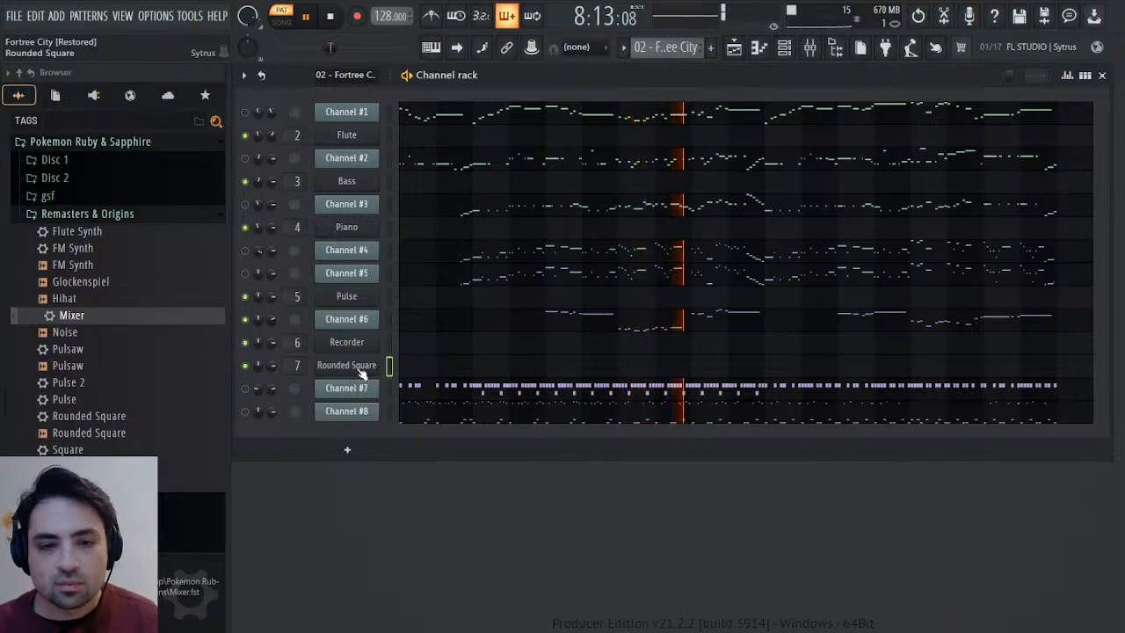
click(365, 319)
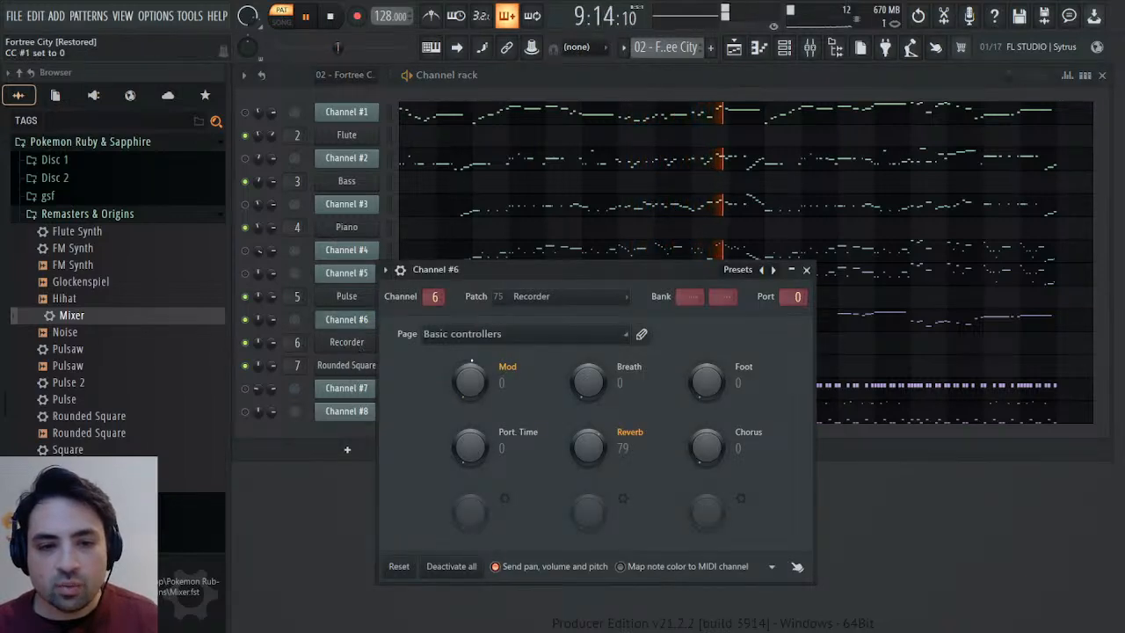
right_click(471, 381)
click(534, 415)
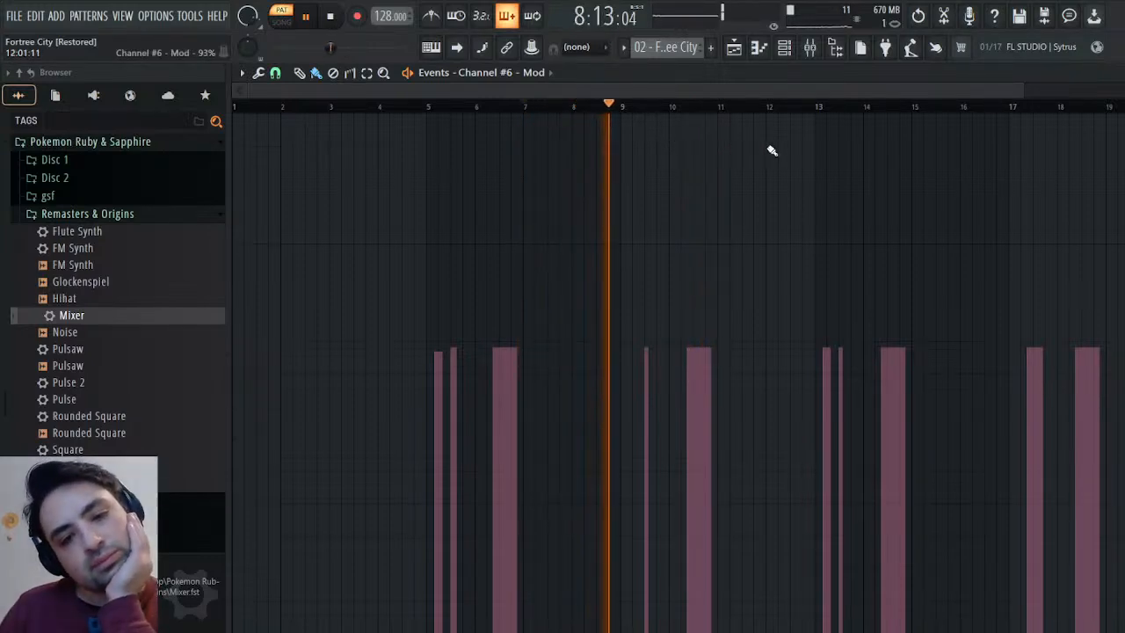
click(822, 105)
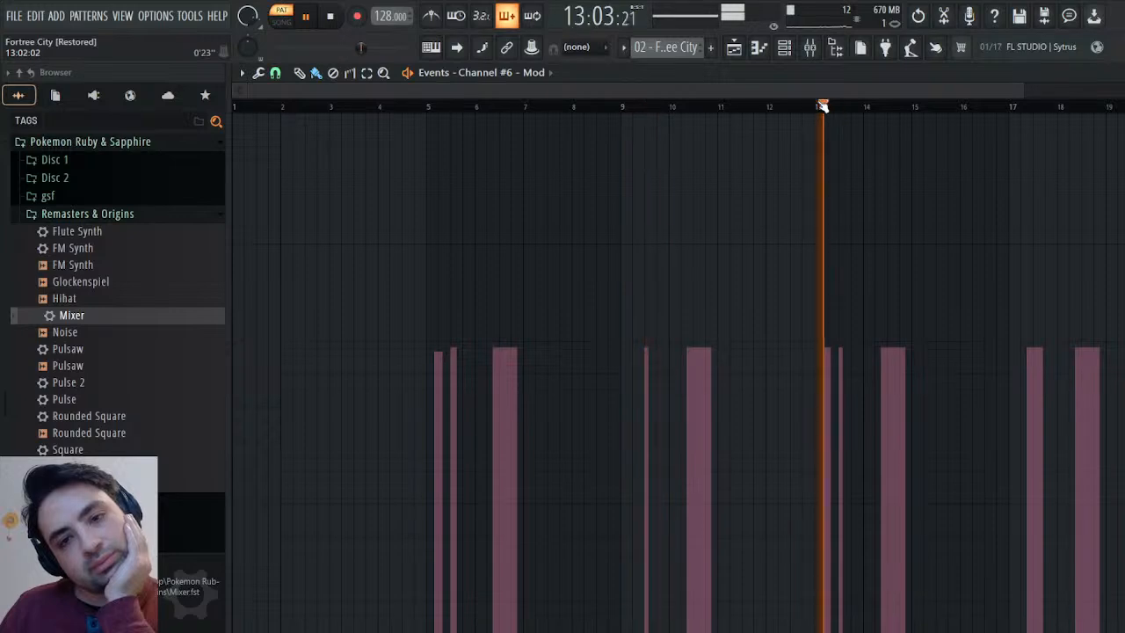
click(900, 106)
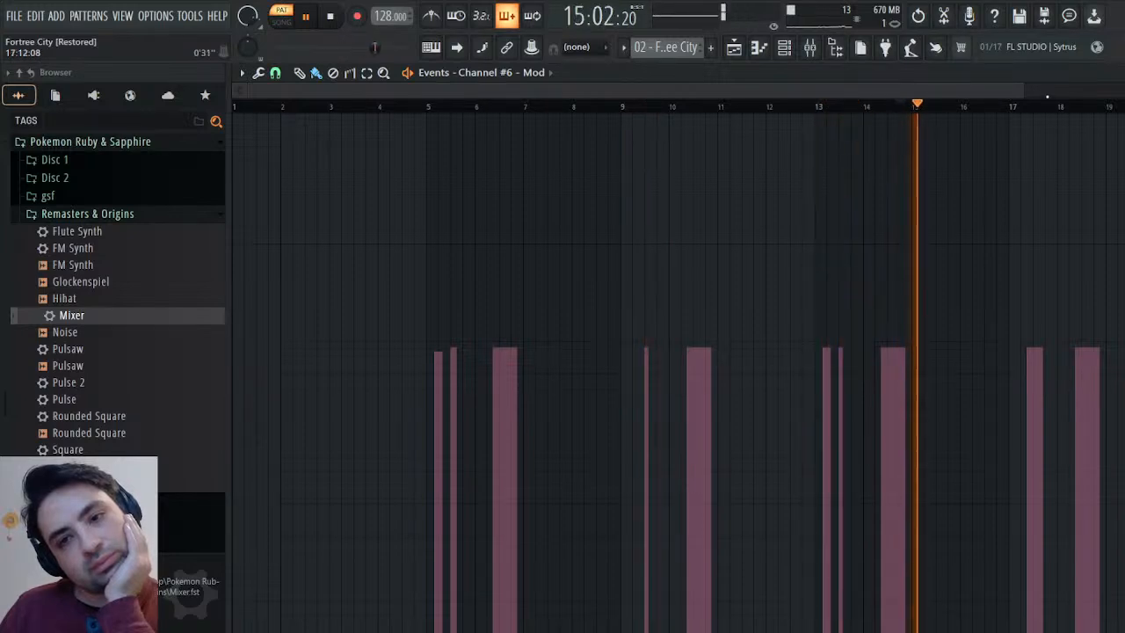
click(1114, 73)
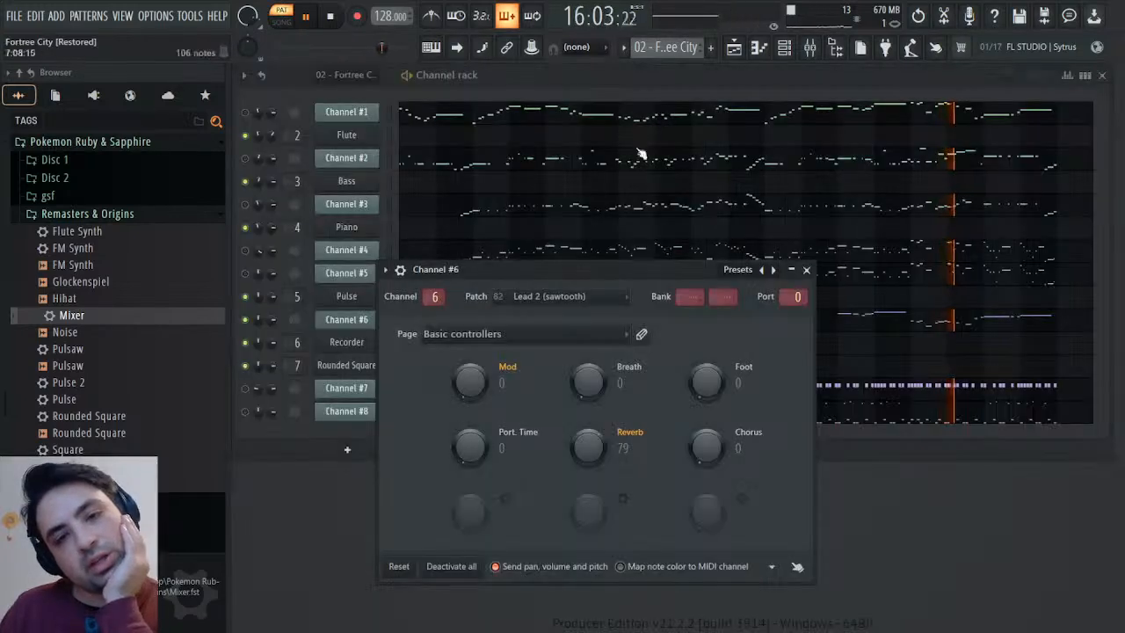
key(space)
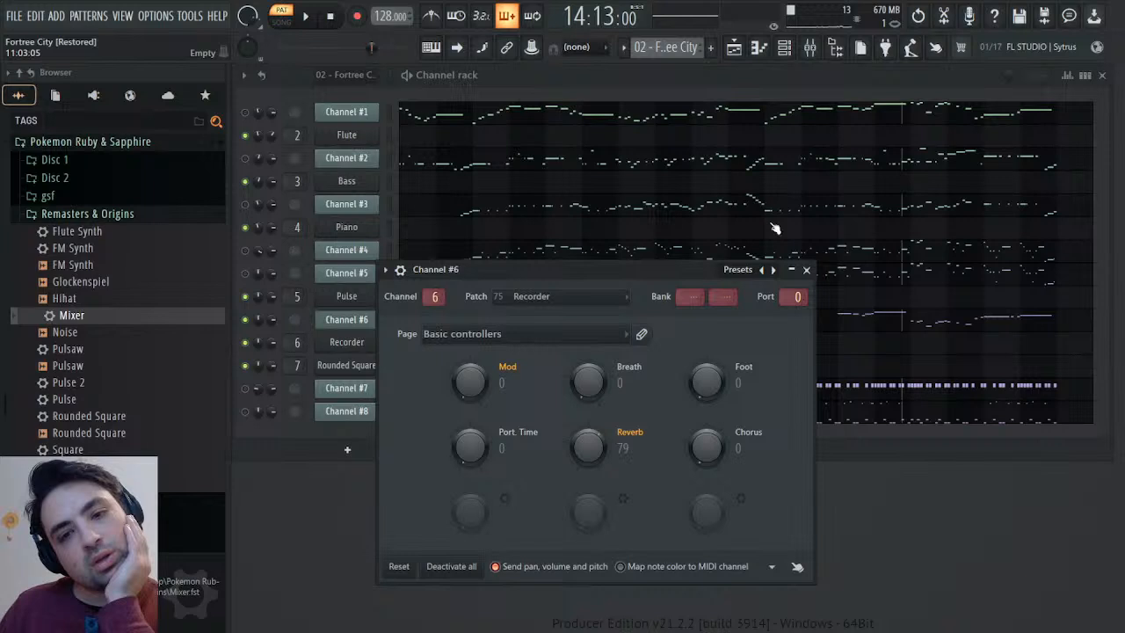
click(806, 270)
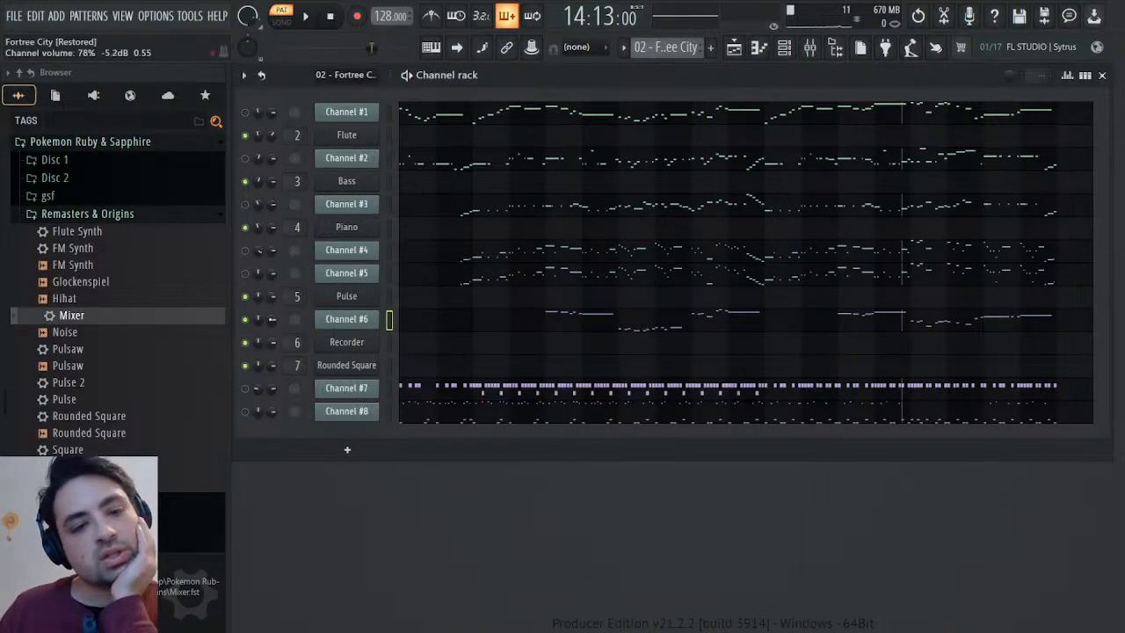
Examine Channel #6's channel volume events while listening to the passage from bar 8.
click(309, 352)
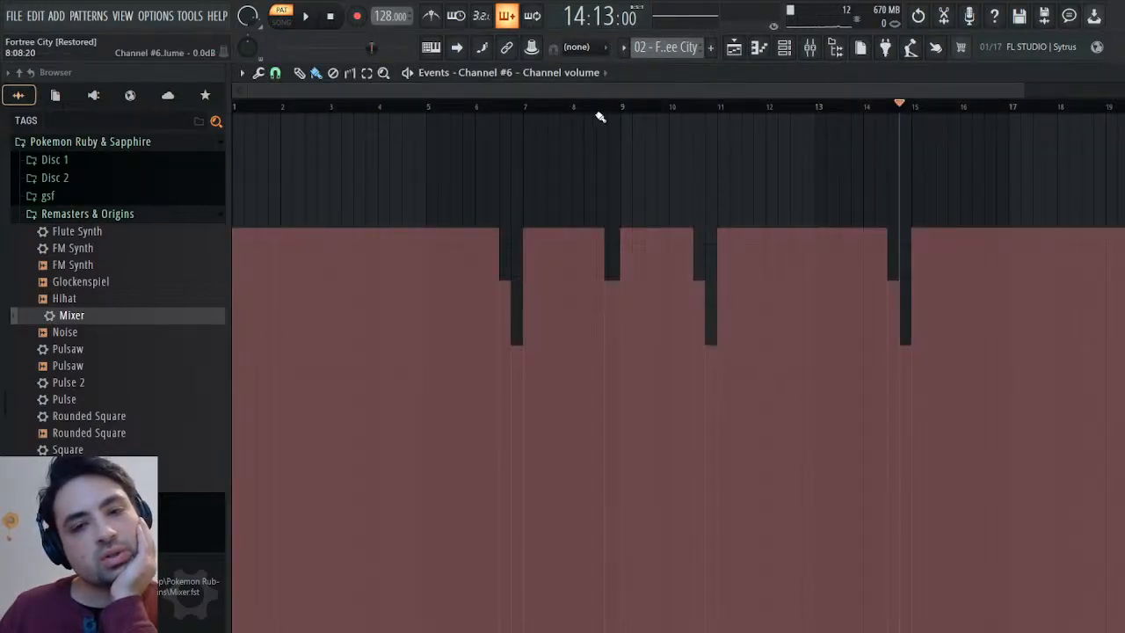
click(589, 106)
click(301, 29)
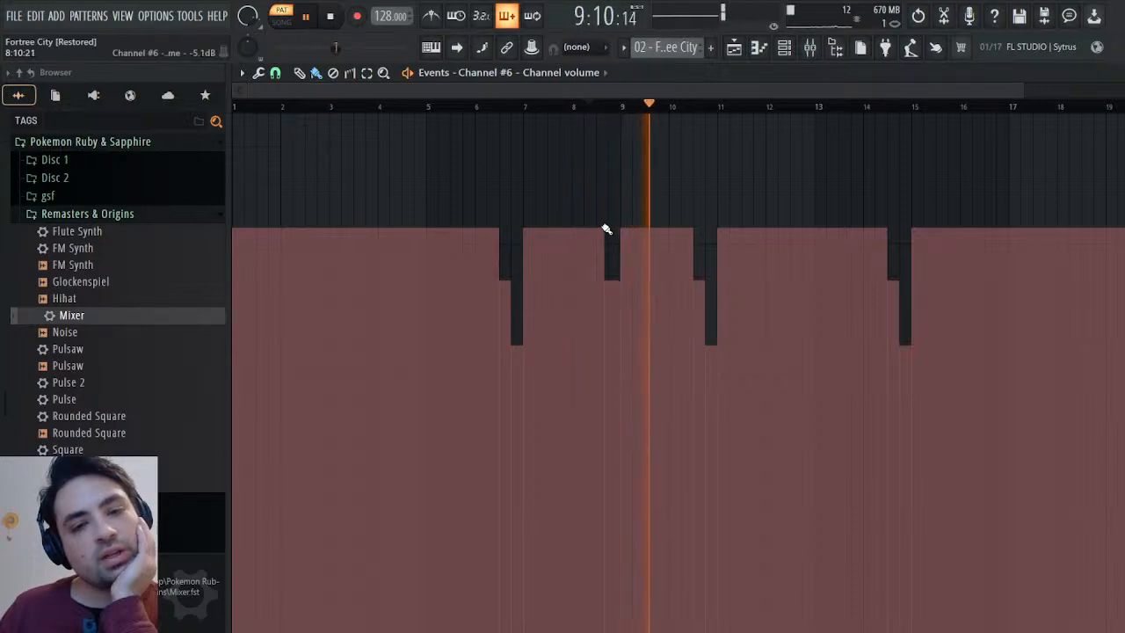
key(space)
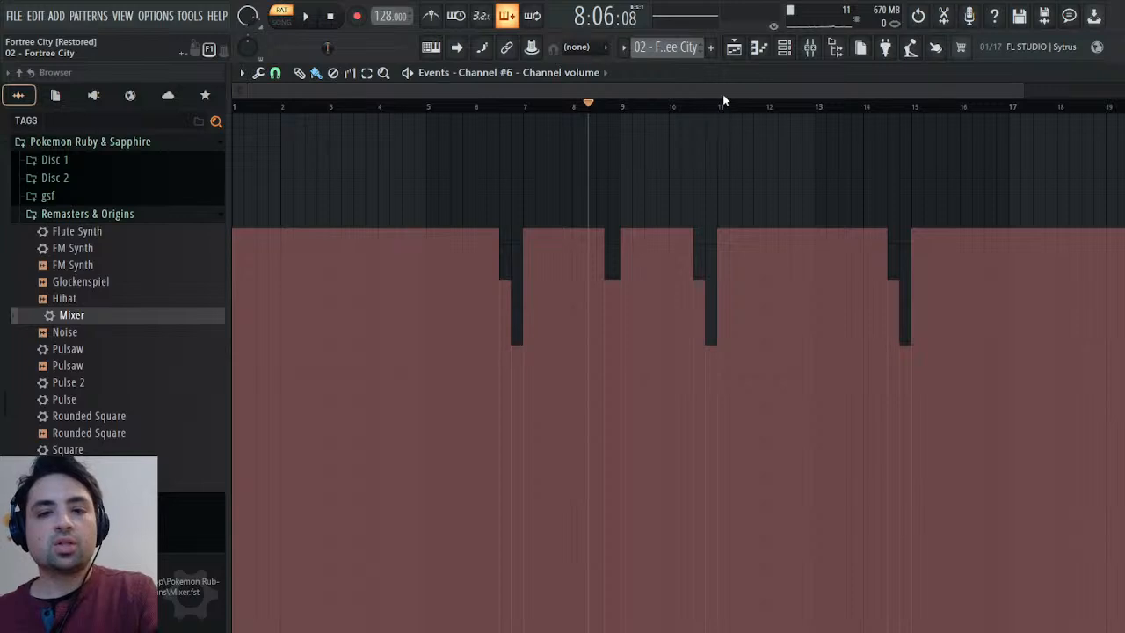
In the Synths pattern, reshape the Rounded Square's stepped volume drop at the end of bar 8 into a downward ramp.
key(plus)
key(Escape)
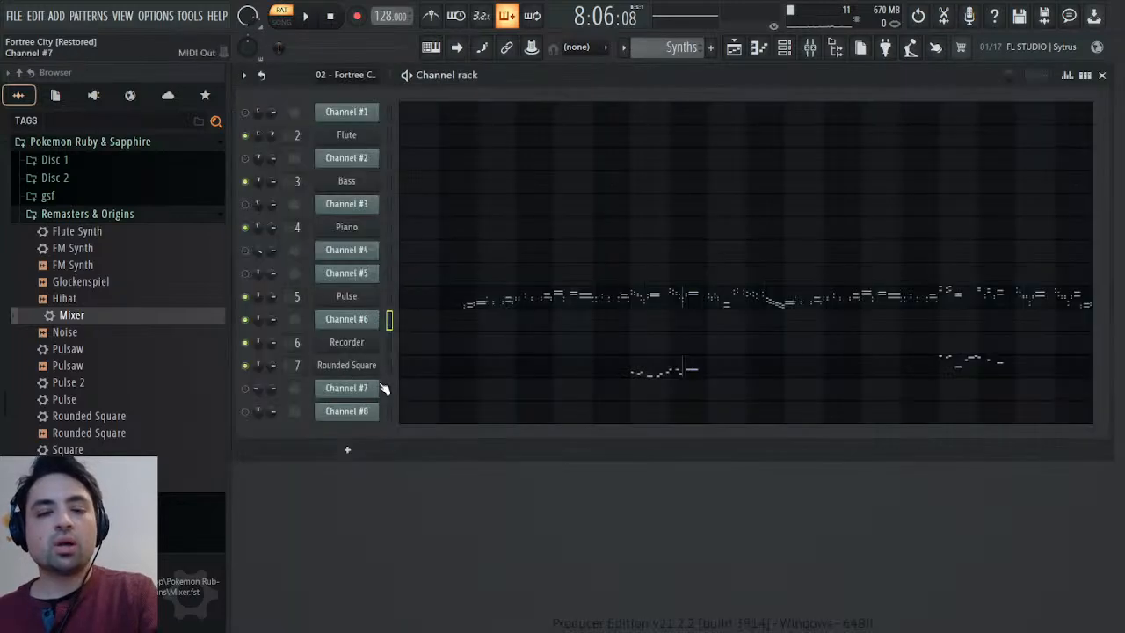
click(295, 394)
key(space)
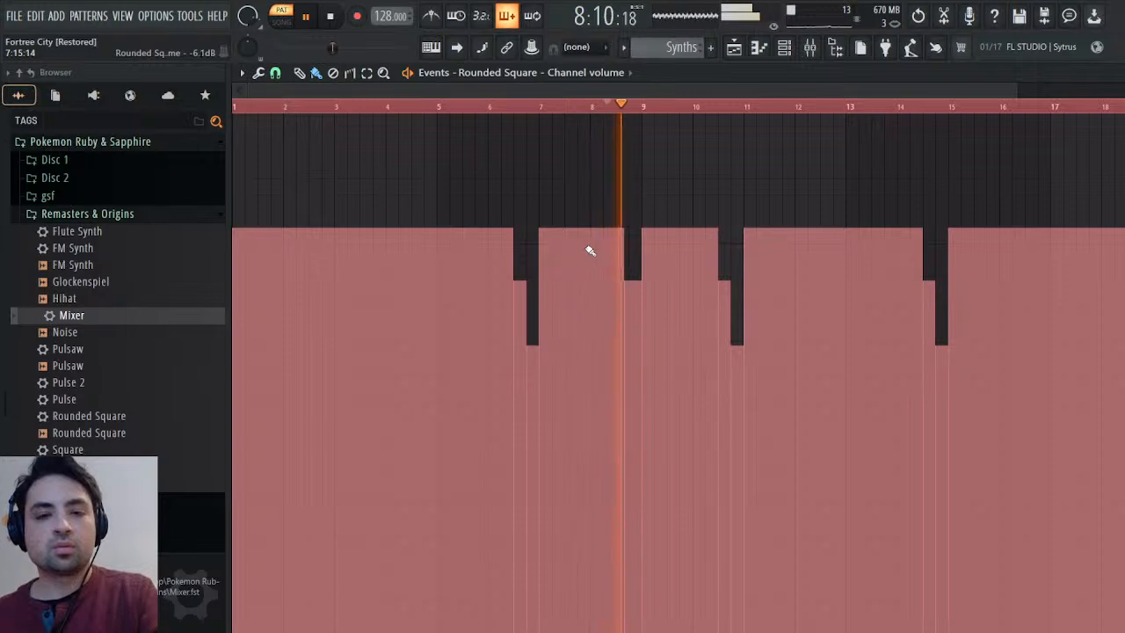
key(space)
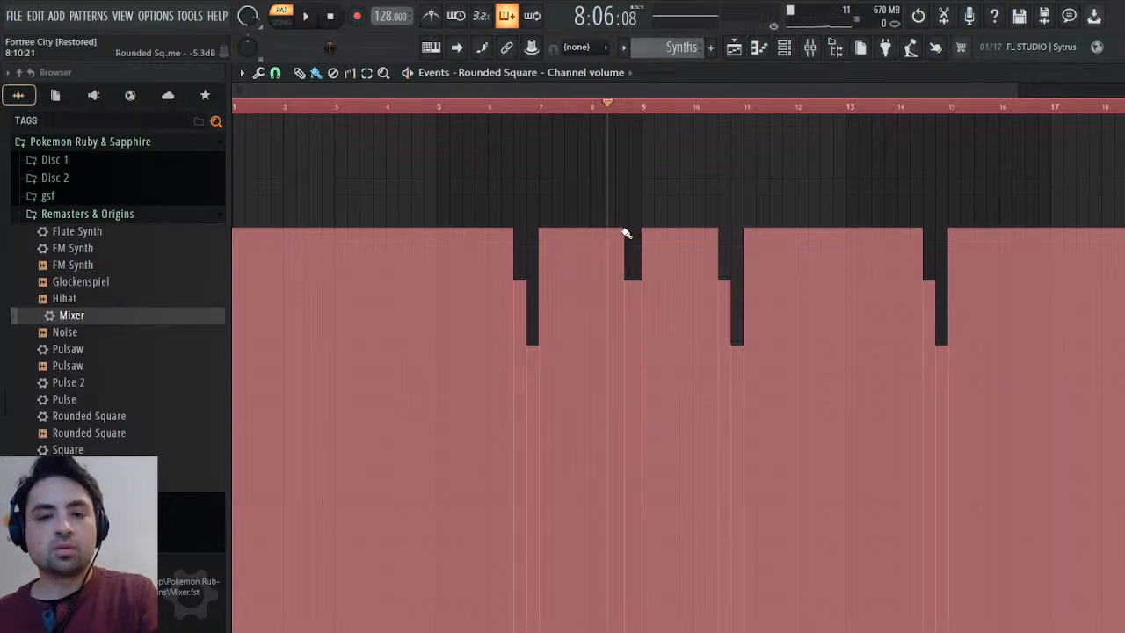
drag(628, 232, 643, 283)
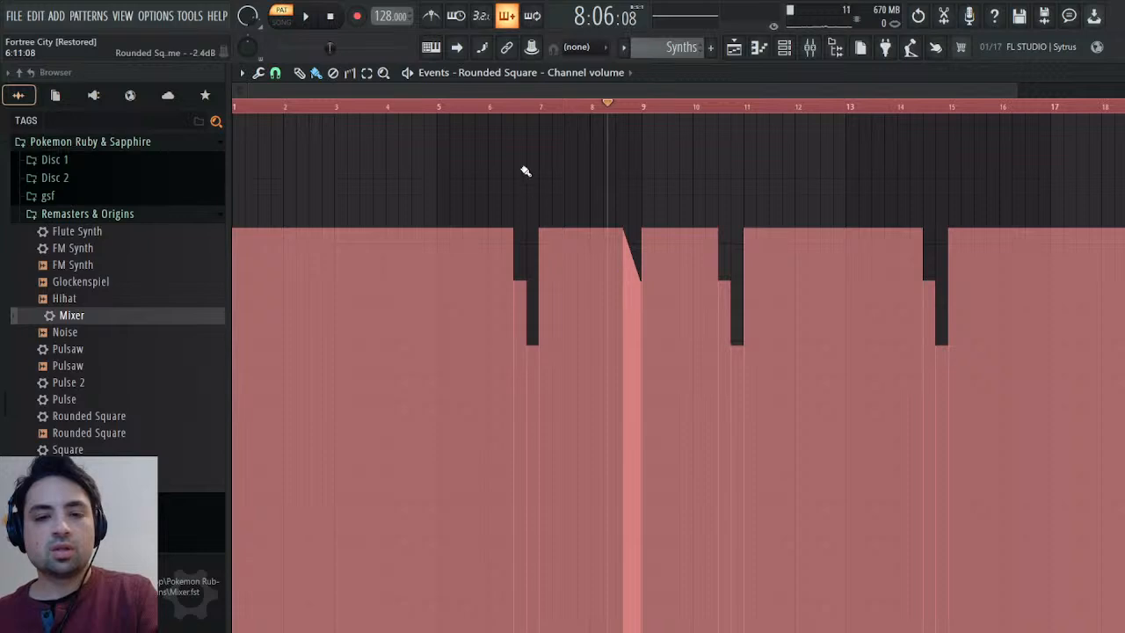
click(494, 105)
key(space)
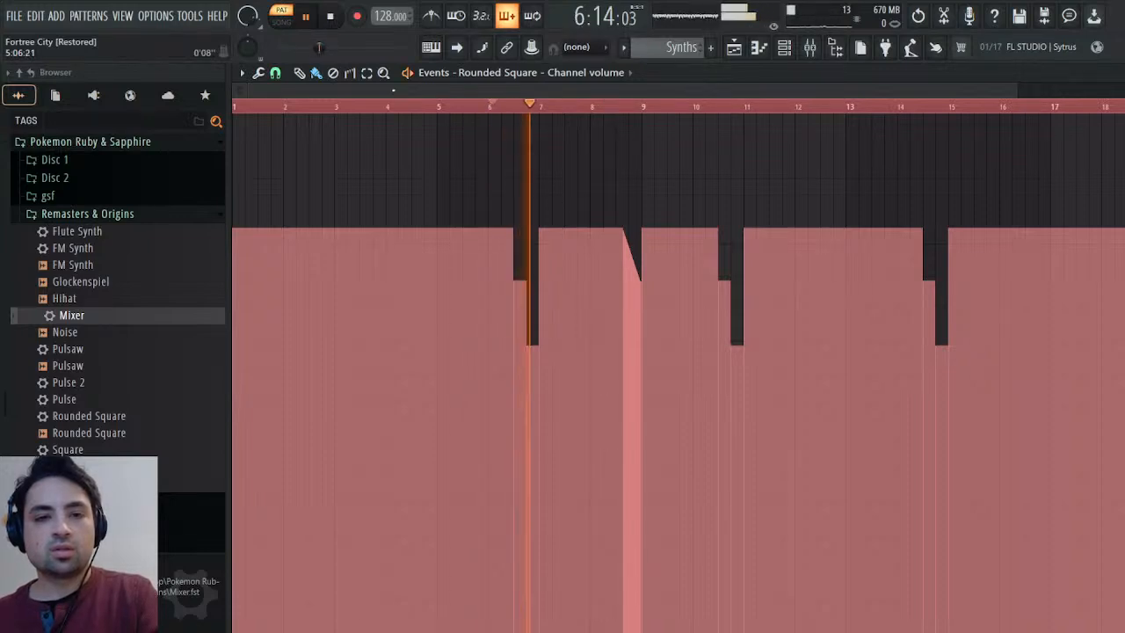
click(335, 73)
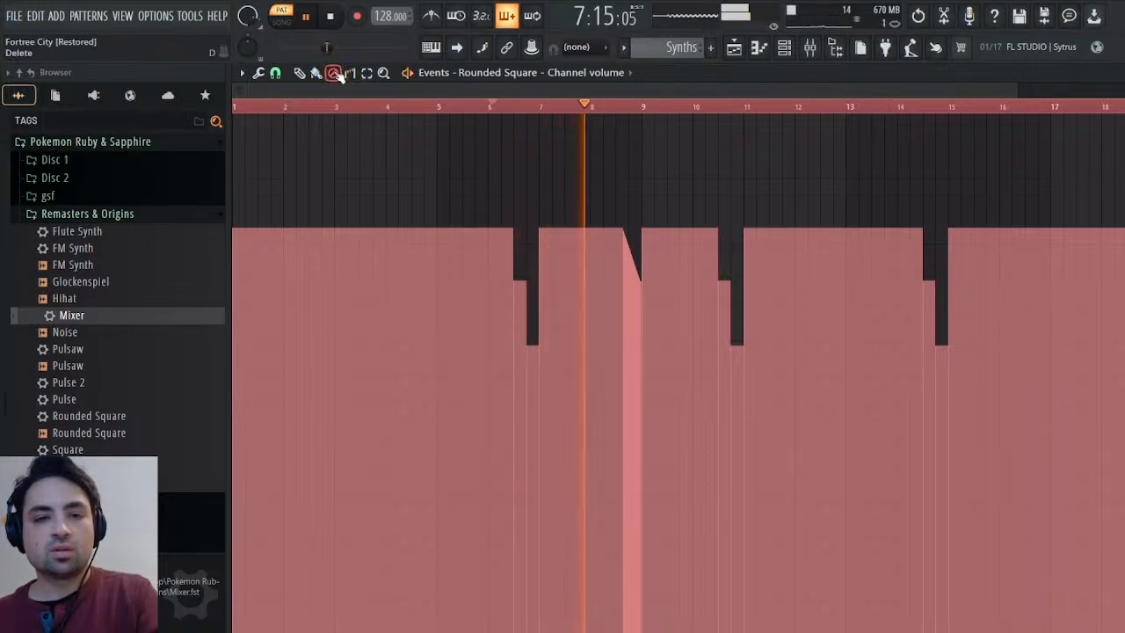
drag(558, 184, 454, 184)
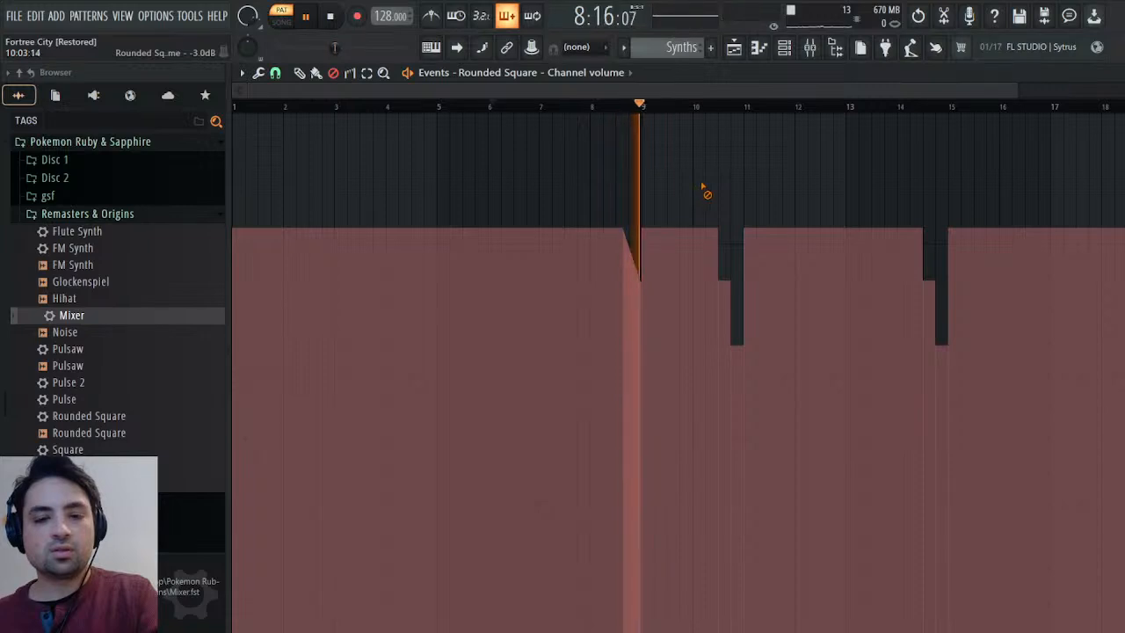
mouse_move(703, 189)
mouse_down()
mouse_move(857, 188)
mouse_move(959, 215)
mouse_up()
click(925, 107)
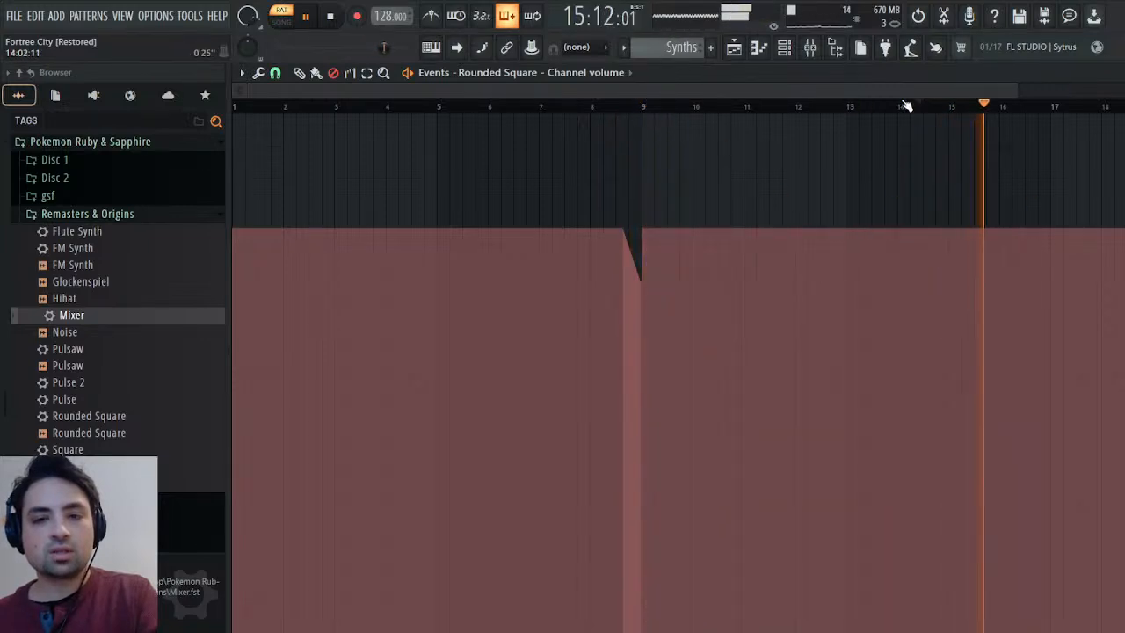
click(1122, 73)
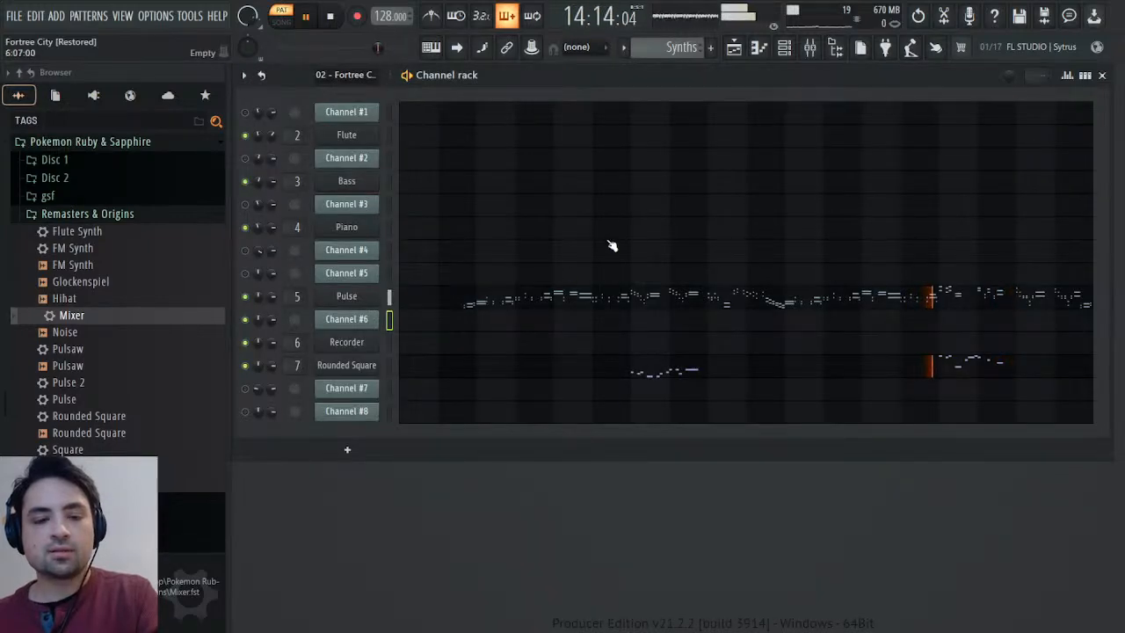
key(space)
In the Fortree City pattern, mute Channel #6, unmute Channel #7, and audition it from the start.
scroll(665, 49, up, 1)
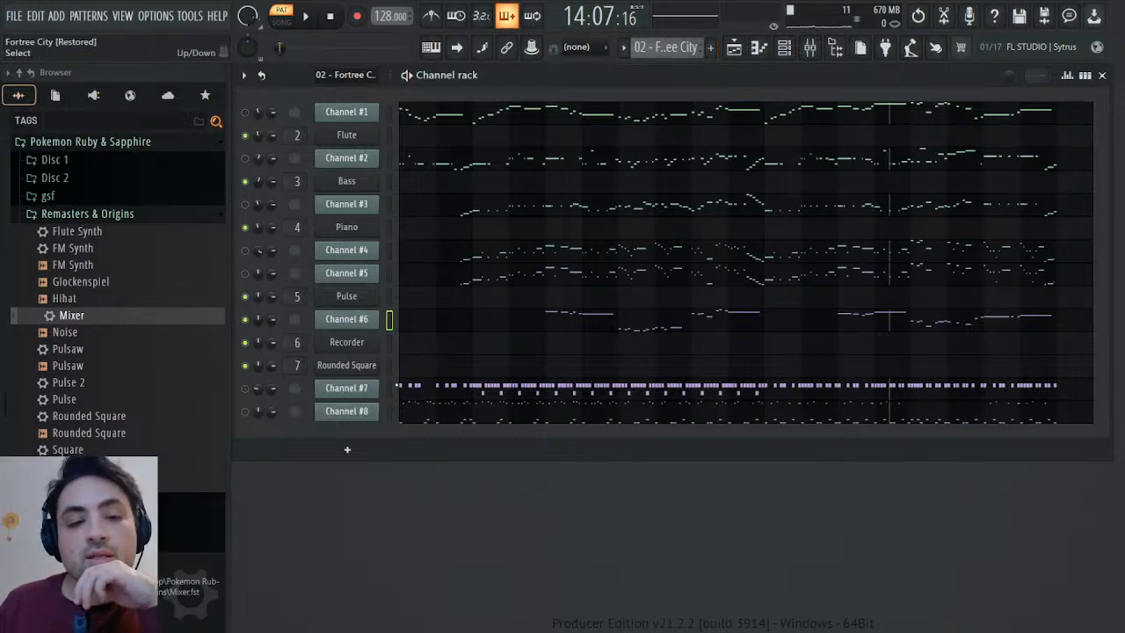
click(248, 323)
click(332, 16)
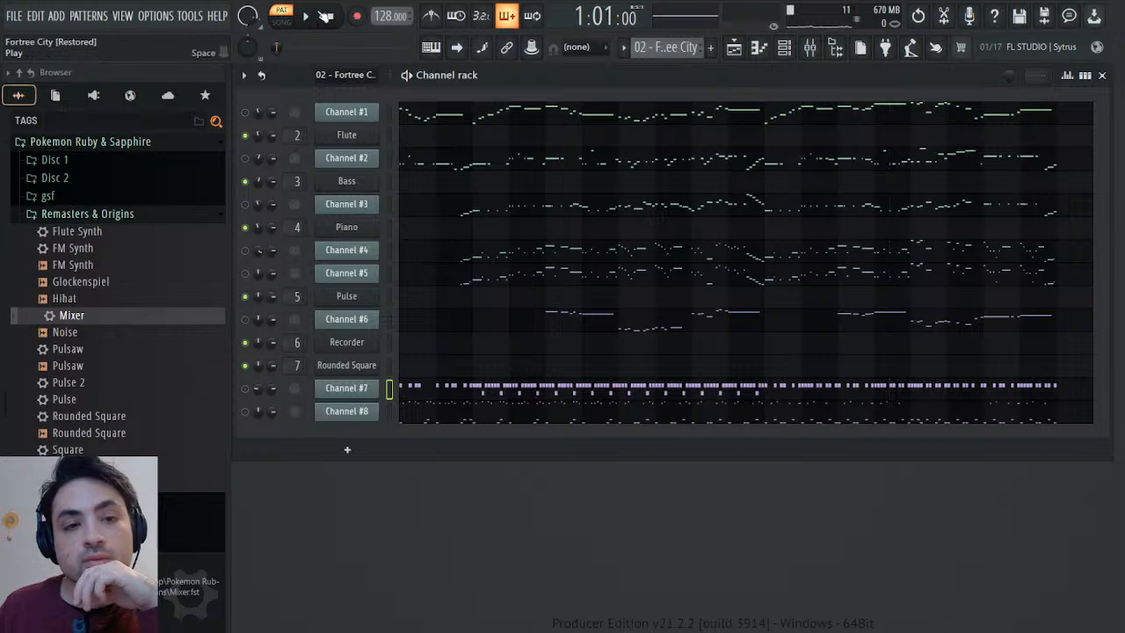
click(313, 17)
click(247, 389)
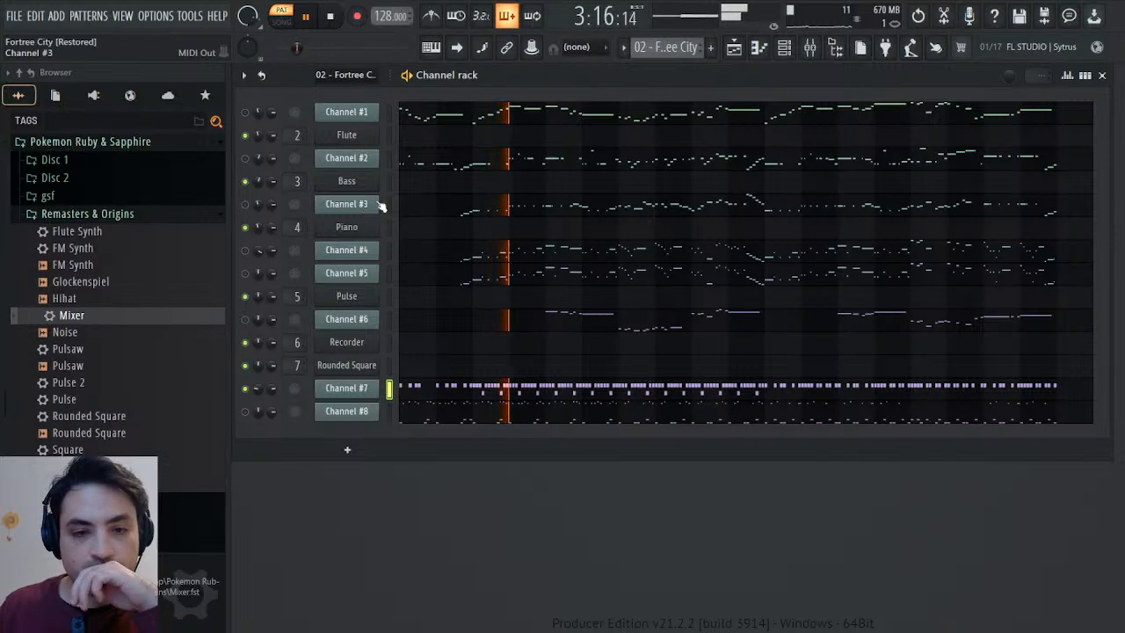
click(331, 17)
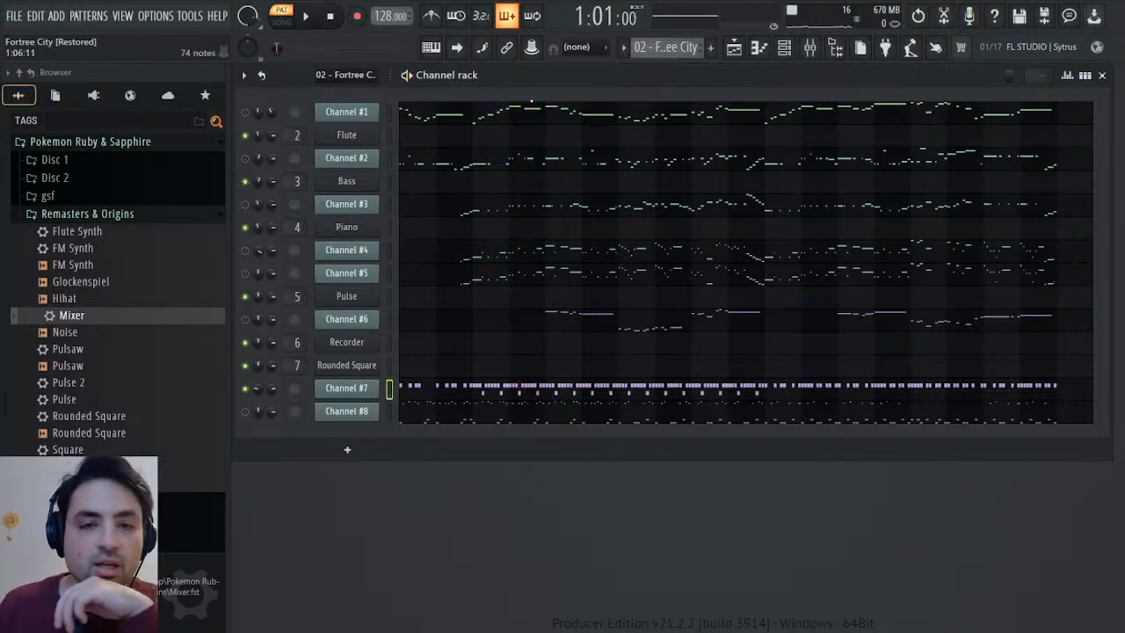
Open the playlist and look through the Disc 1 soundtrack folder for the original Fortree City recording.
click(737, 49)
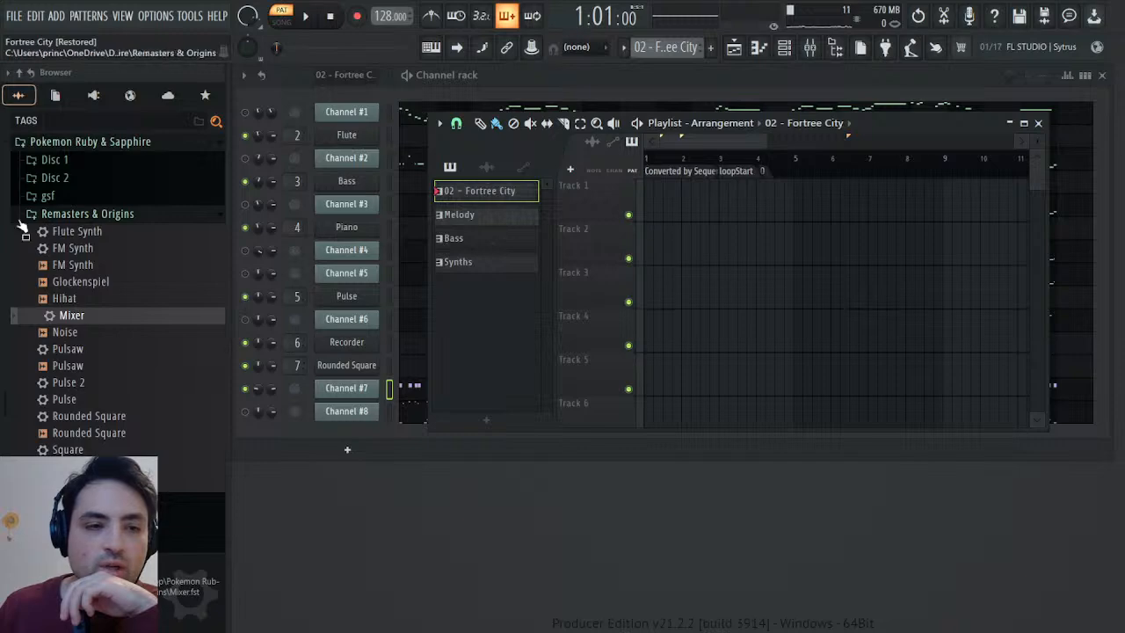
scroll(39, 383, up, 5)
click(52, 362)
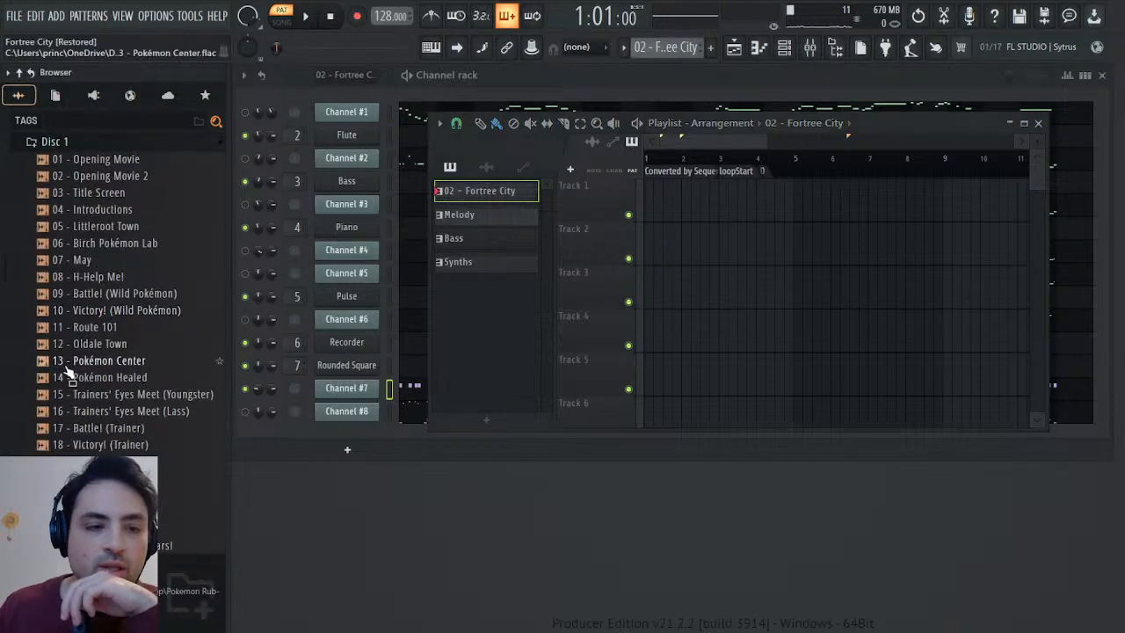
scroll(70, 369, down, 15)
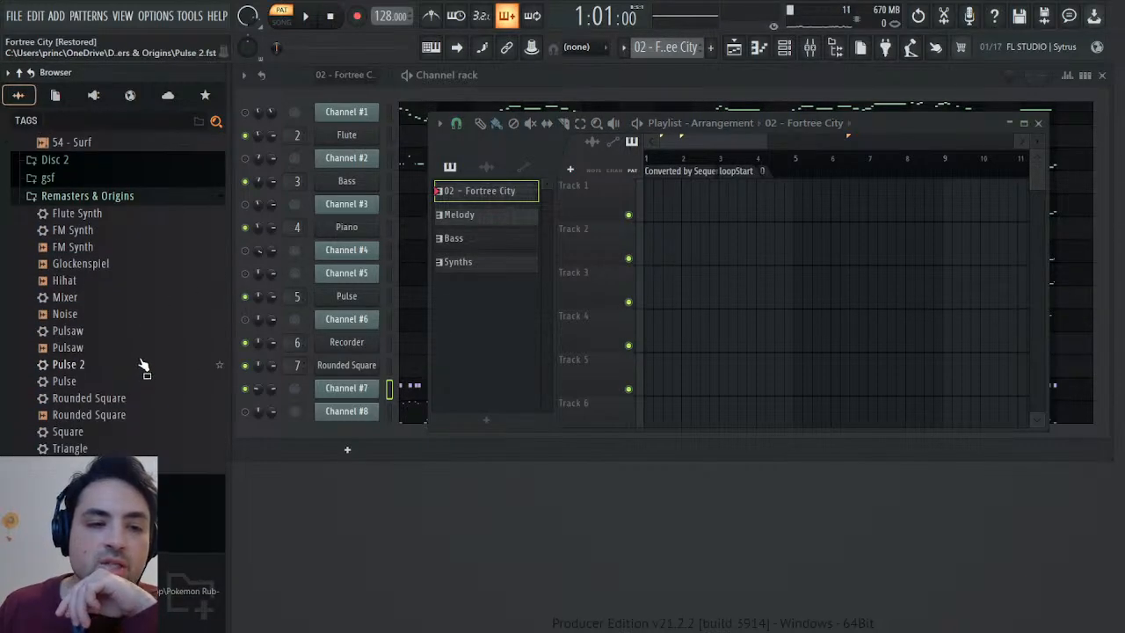
scroll(145, 364, up, 6)
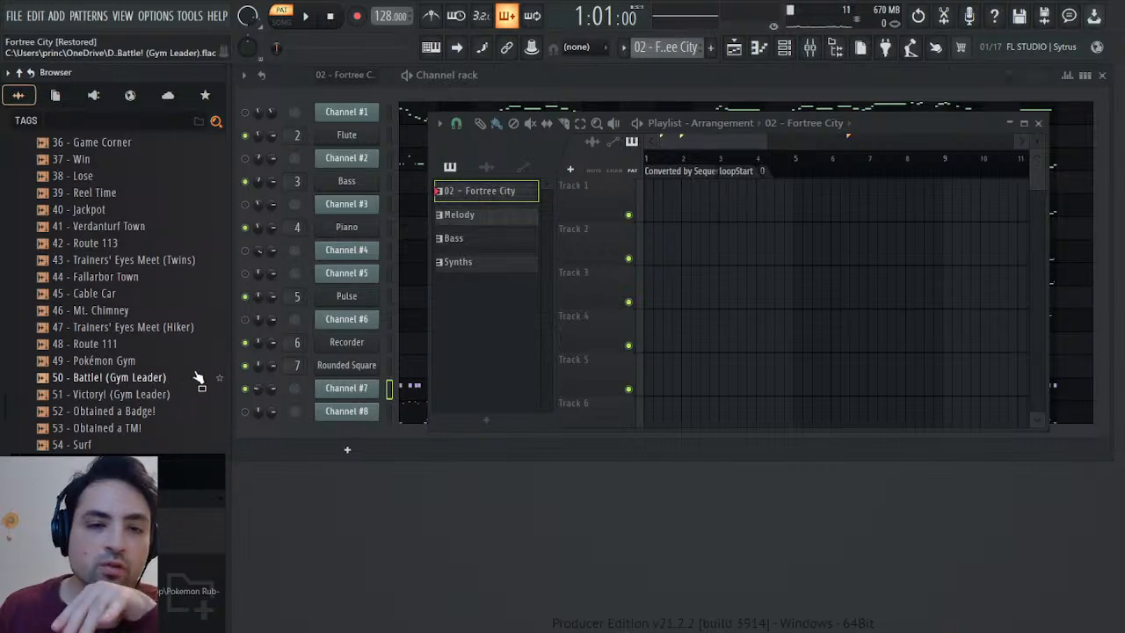
scroll(176, 365, up, 8)
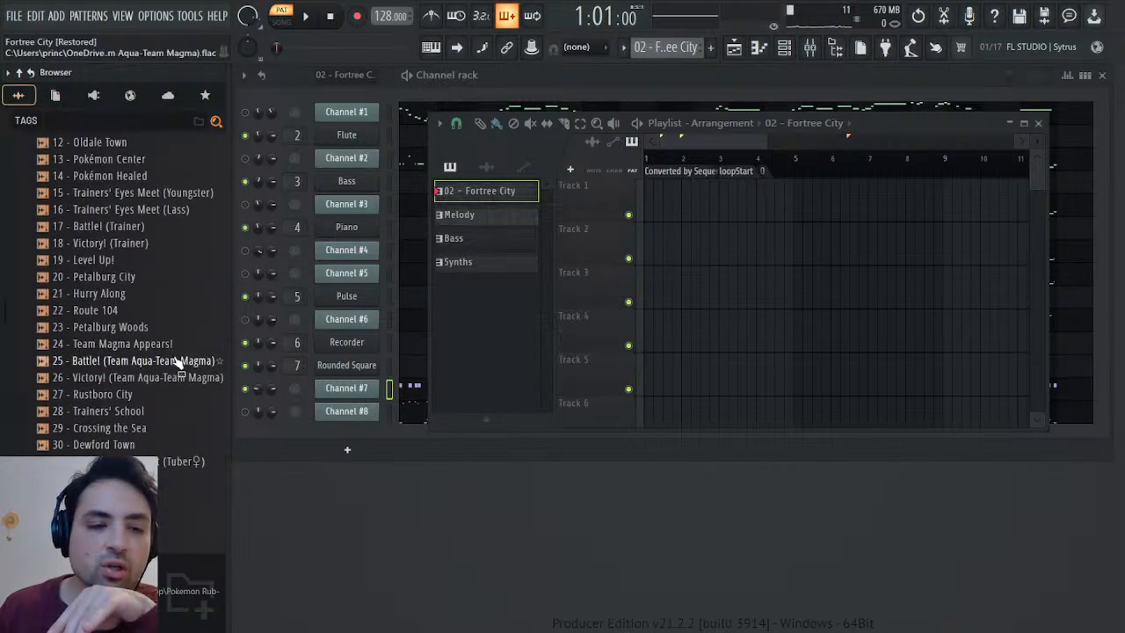
scroll(183, 362, down, 8)
scroll(184, 361, up, 14)
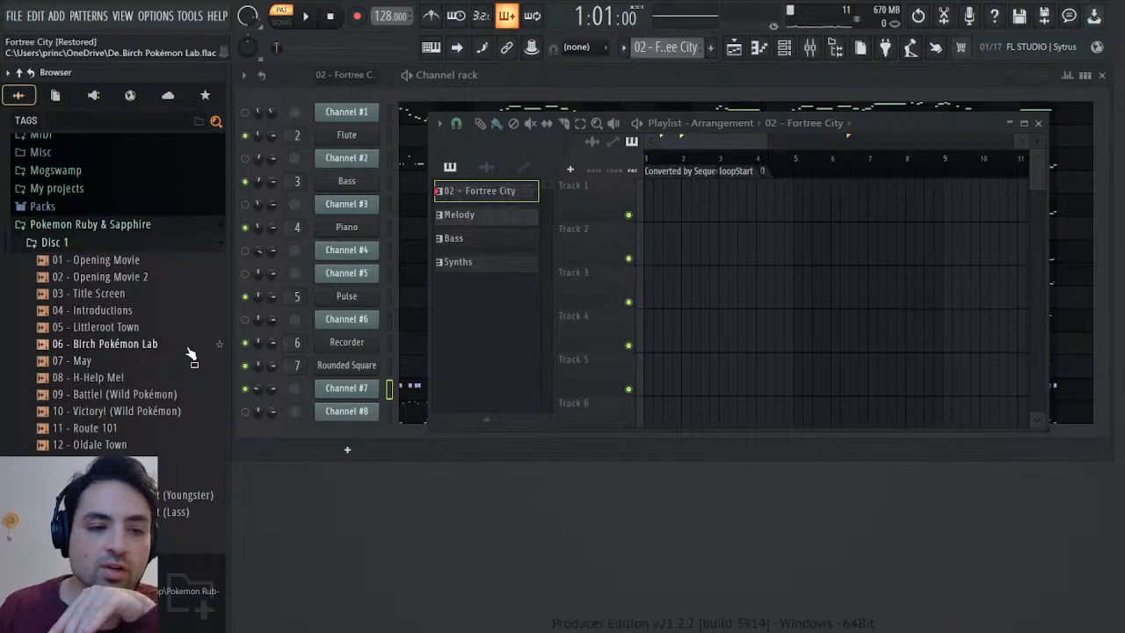
scroll(189, 356, down, 12)
scroll(188, 356, down, 7)
scroll(188, 357, up, 17)
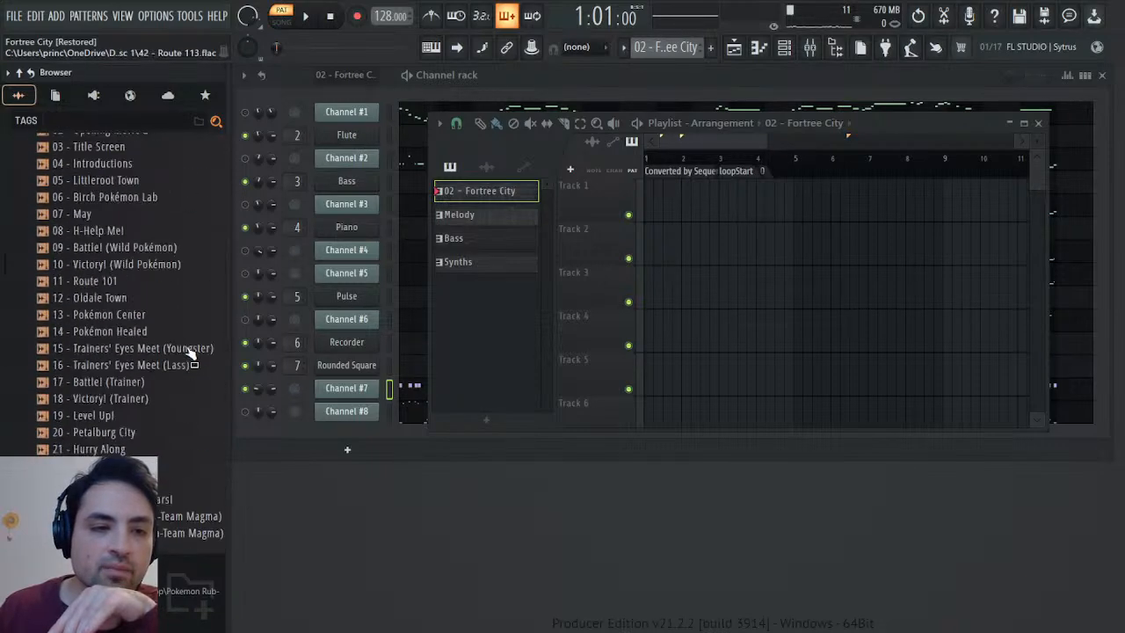
scroll(79, 219, up, 3)
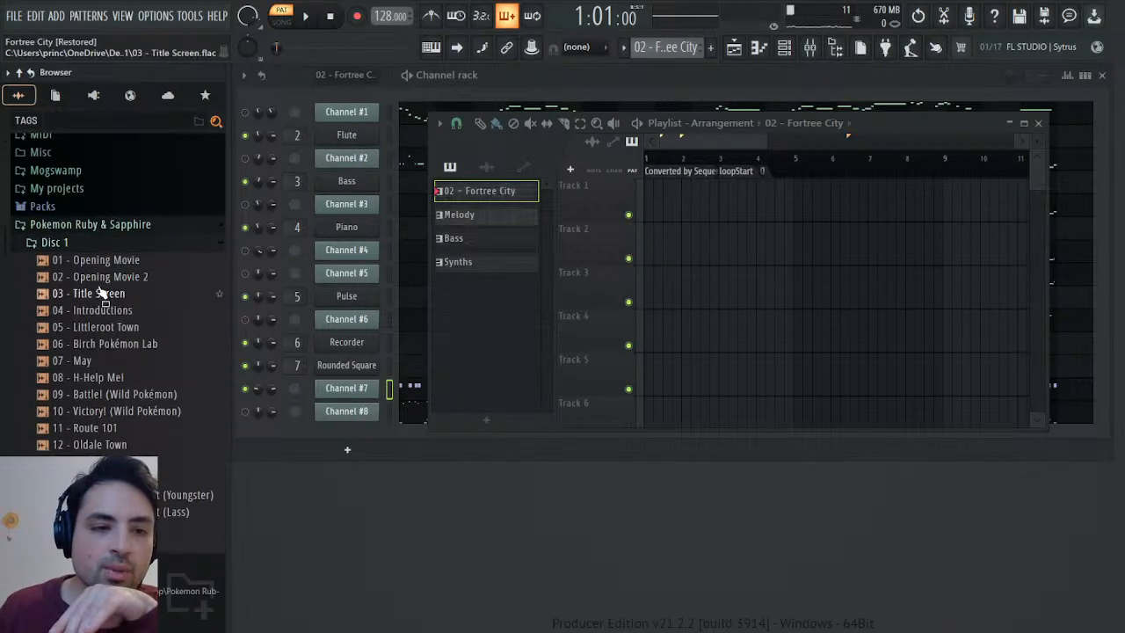
click(85, 245)
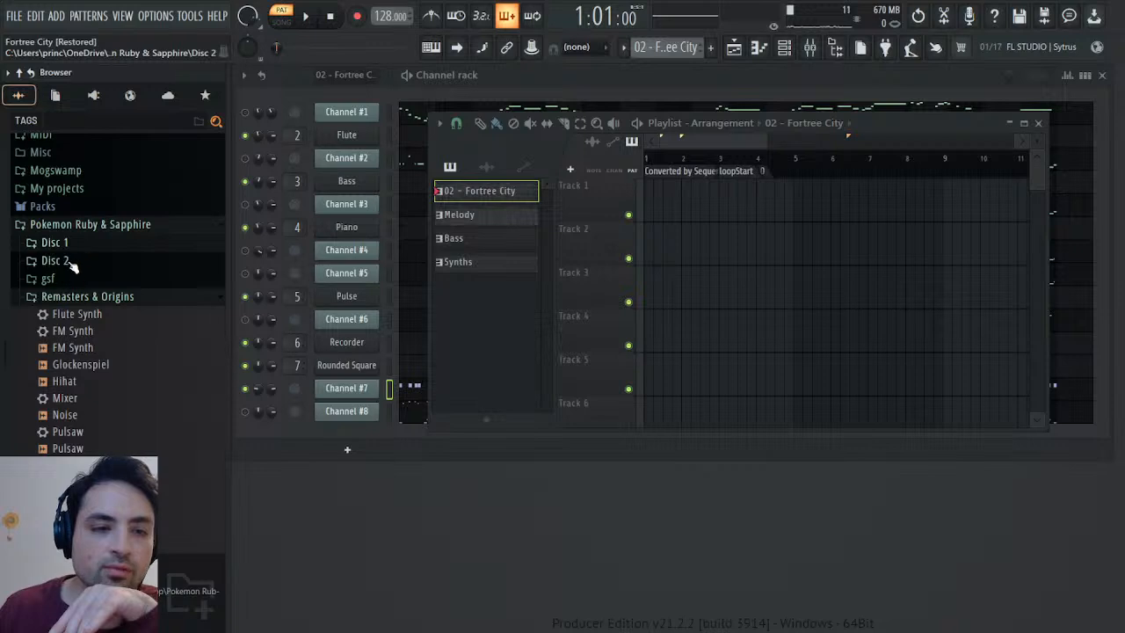
Place 02 - Fortree City from the Disc 2 folder at bar 1 of playlist Track 1 and audition it in song mode.
click(72, 262)
drag(95, 175, 677, 211)
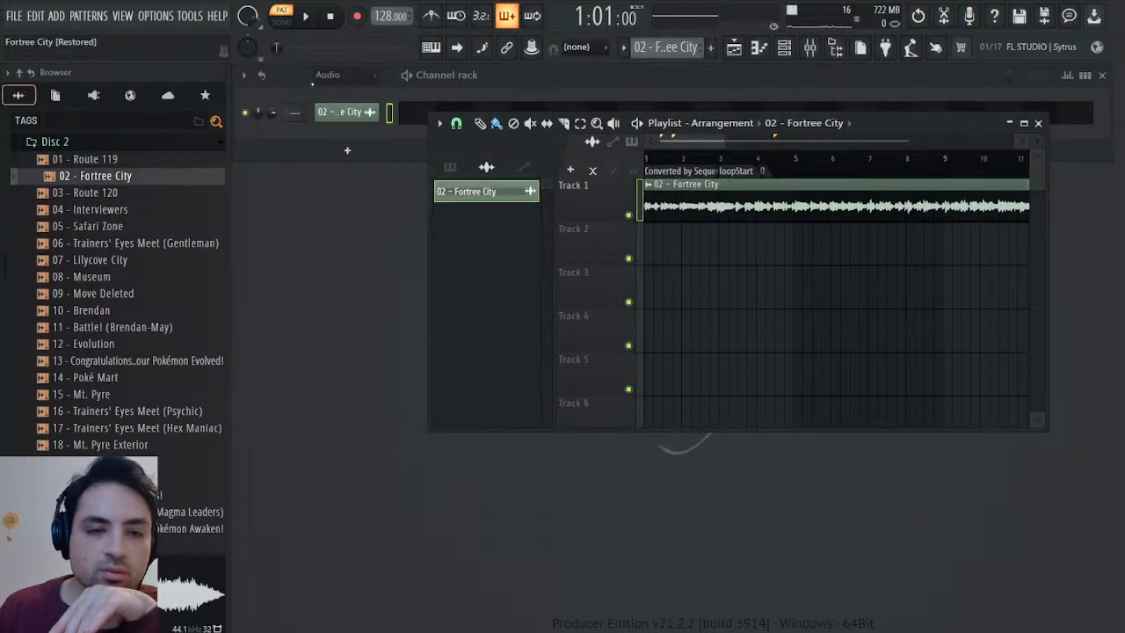
click(281, 18)
click(304, 16)
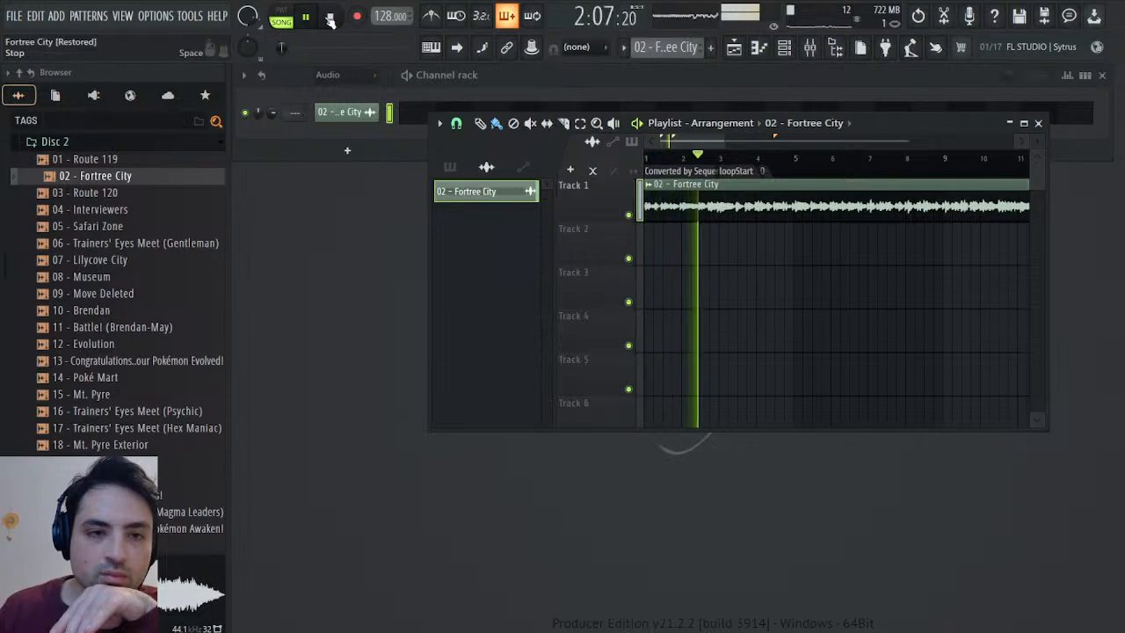
click(330, 18)
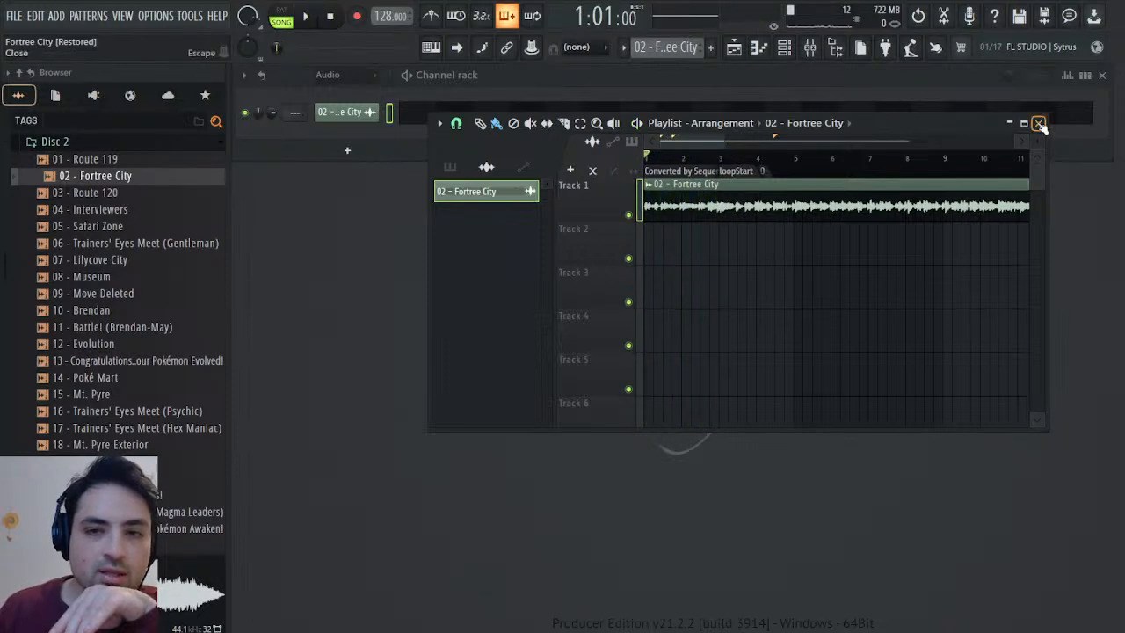
click(1038, 123)
Return to the Fortree City pattern and examine Channel #7's General MIDI patch events.
scroll(649, 46, down, 1)
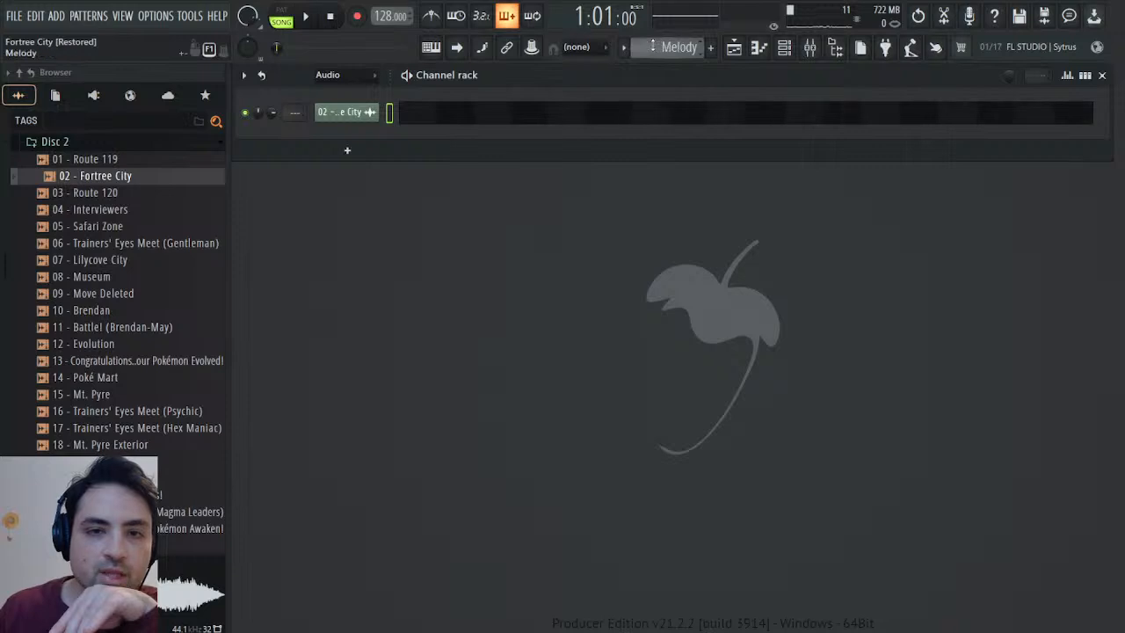
scroll(650, 46, up, 1)
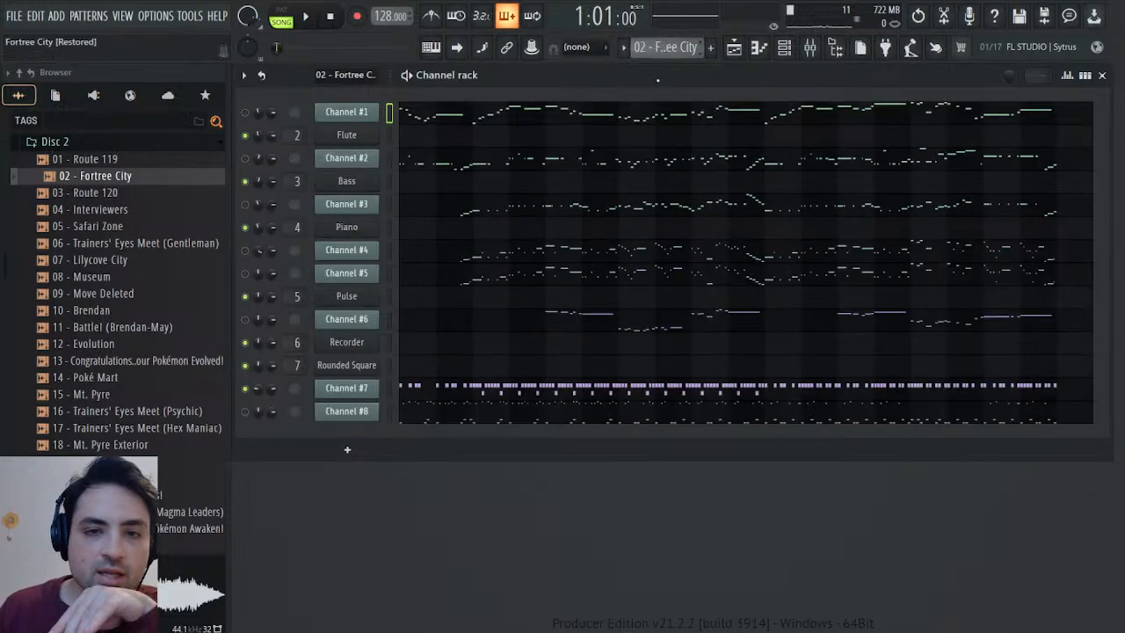
click(351, 388)
right_click(429, 160)
click(442, 185)
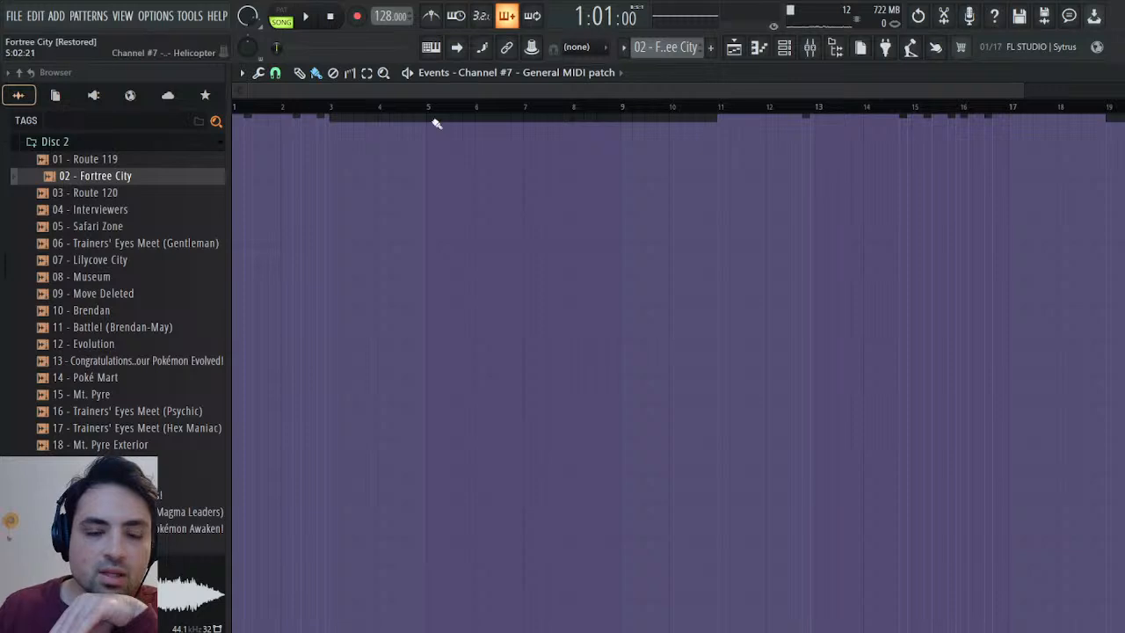
key(Escape)
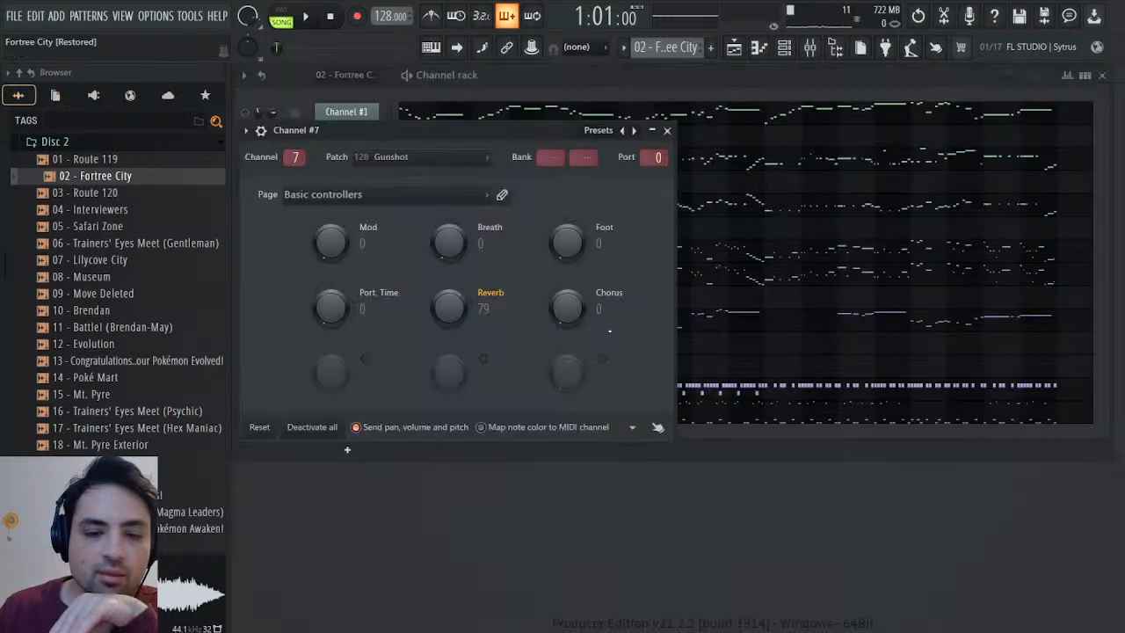
Examine Channel #7's notes in the piano roll while listening to the original recording from the start.
click(759, 392)
scroll(522, 291, up, 3)
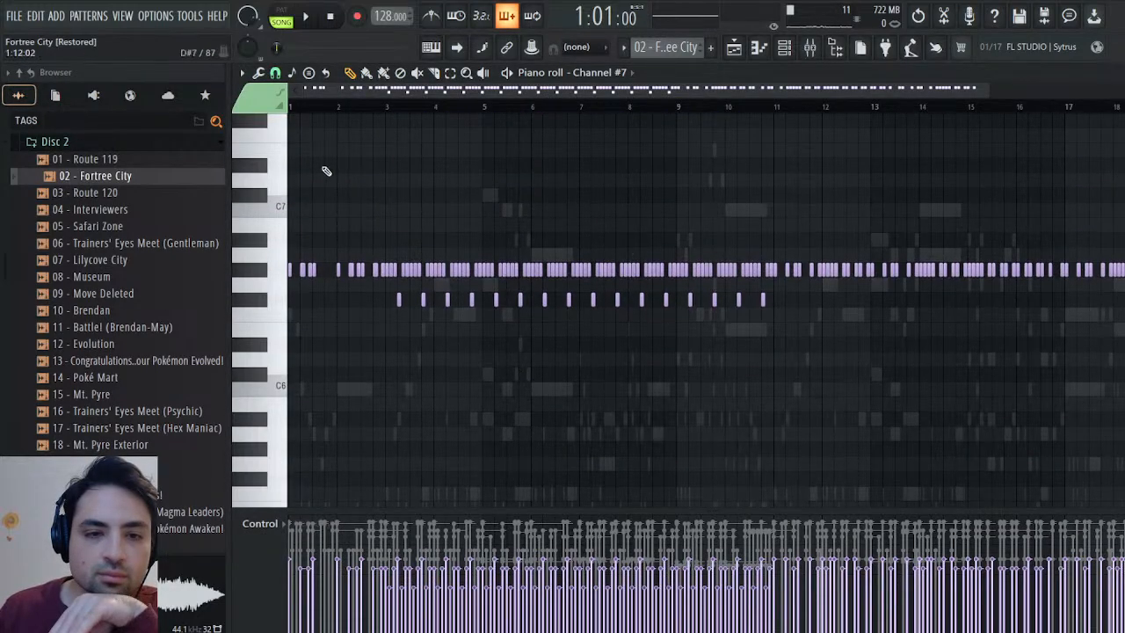
click(307, 19)
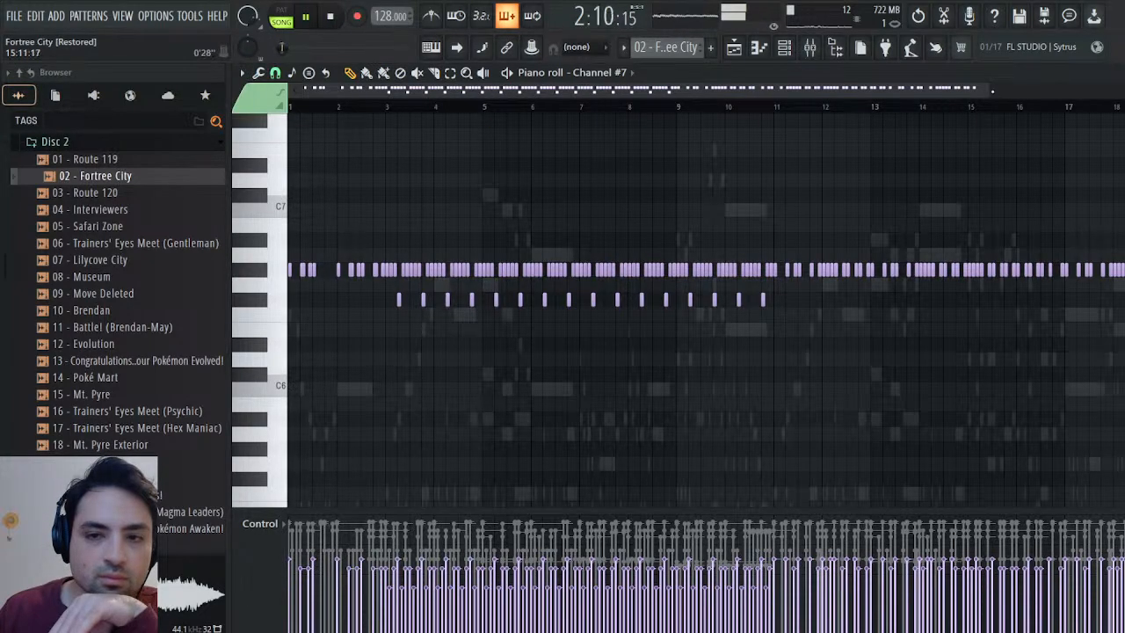
drag(992, 91, 416, 91)
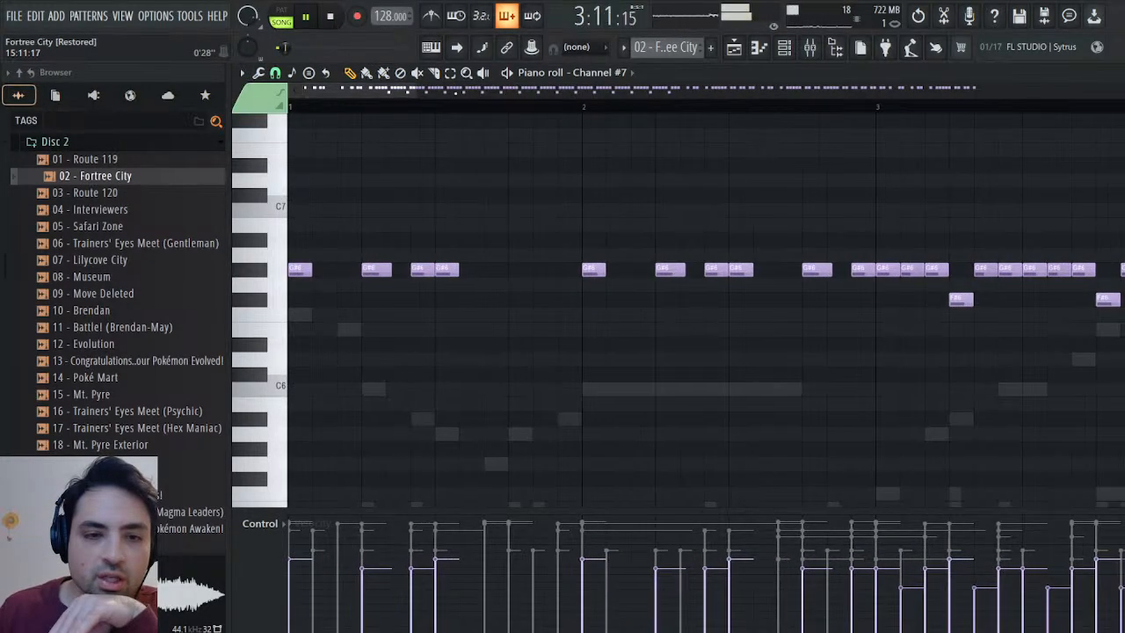
click(332, 16)
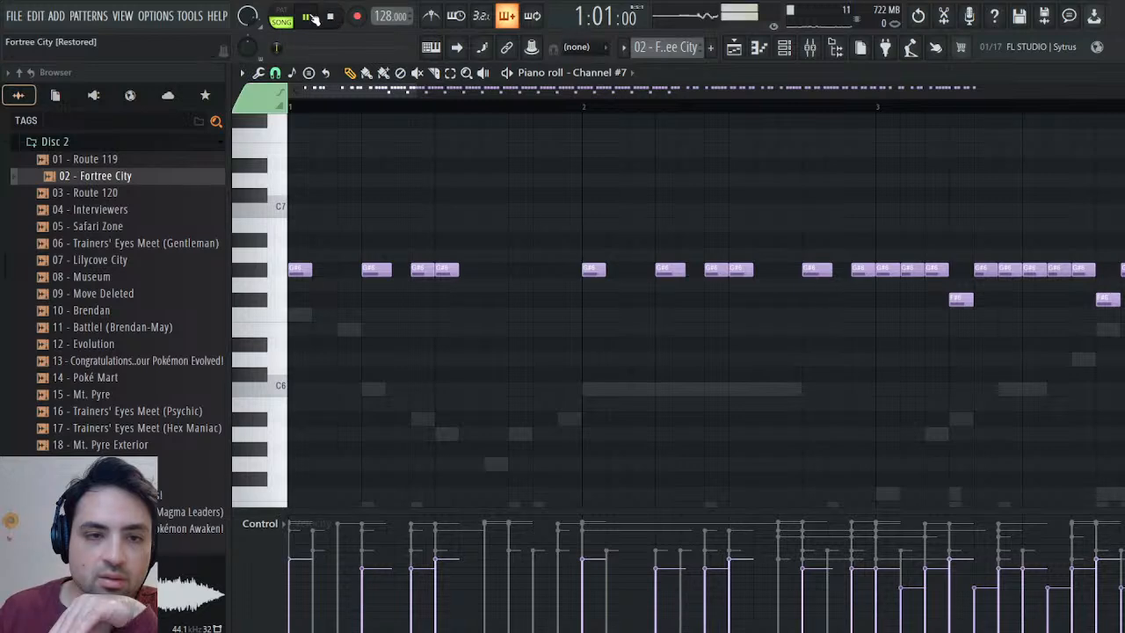
click(309, 17)
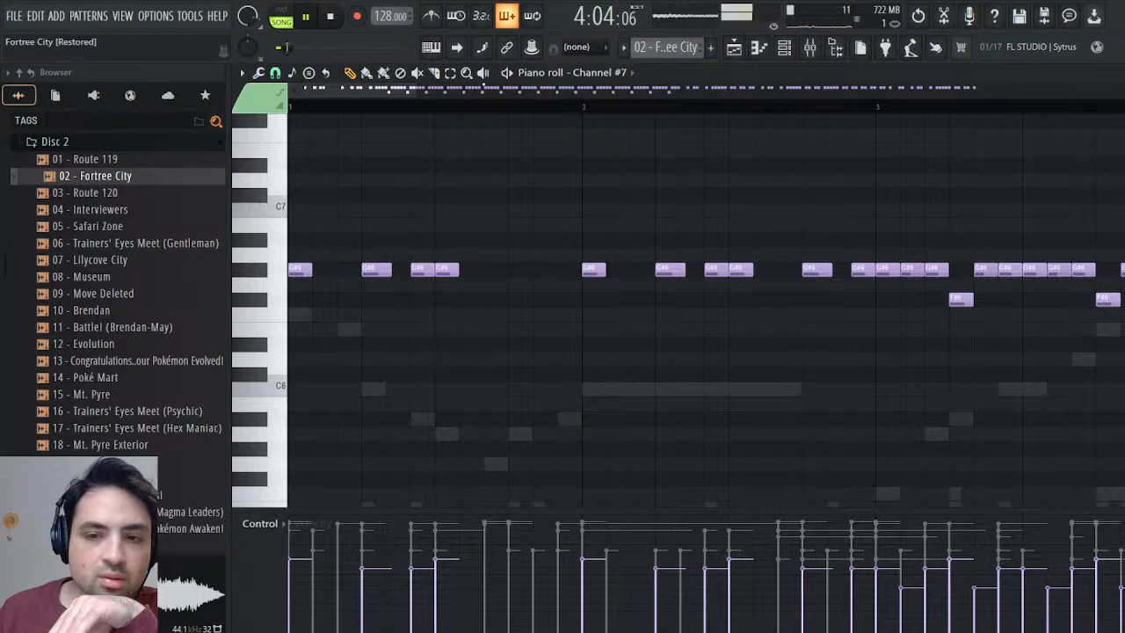
drag(413, 92, 678, 91)
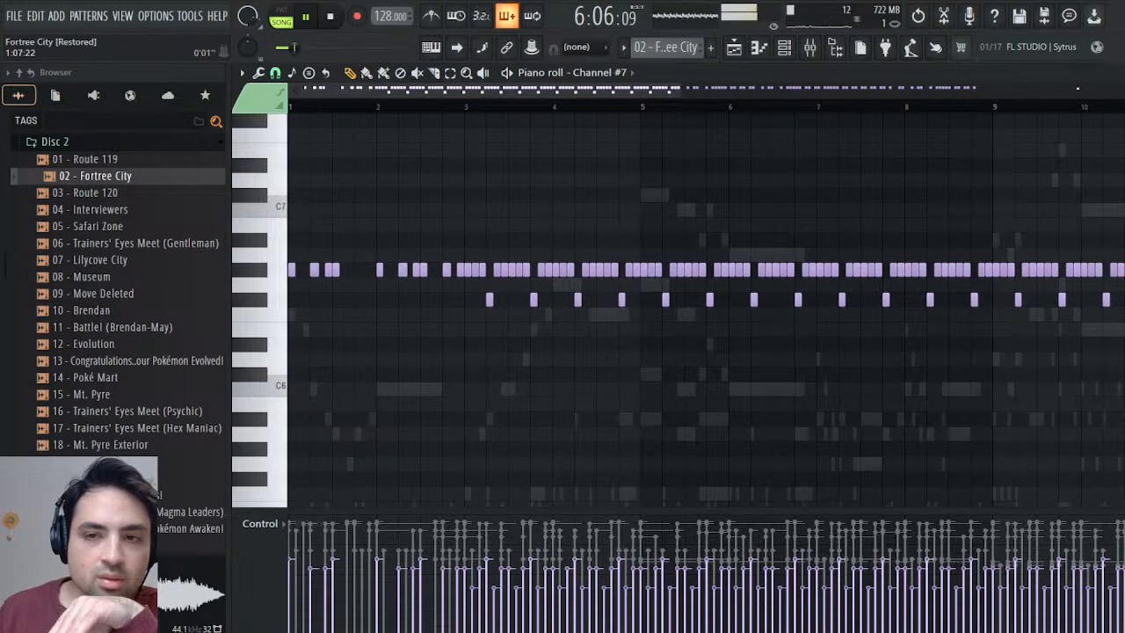
key(Escape)
click(331, 16)
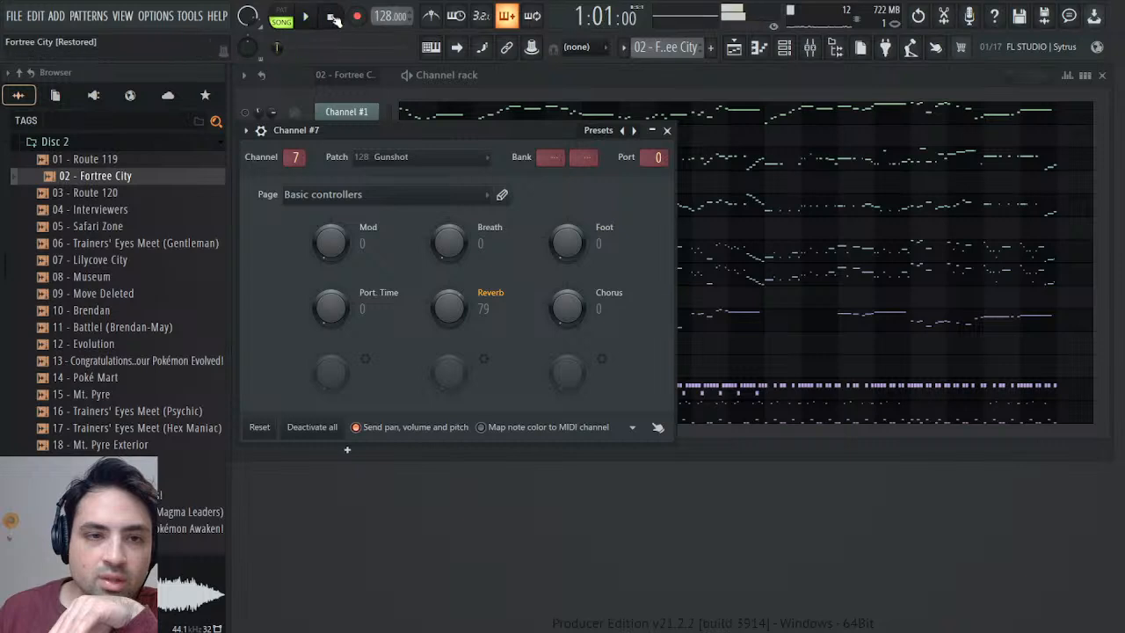
Reopen Channel #7's General MIDI patch events and audition the pattern's opening bars in pattern mode.
click(668, 131)
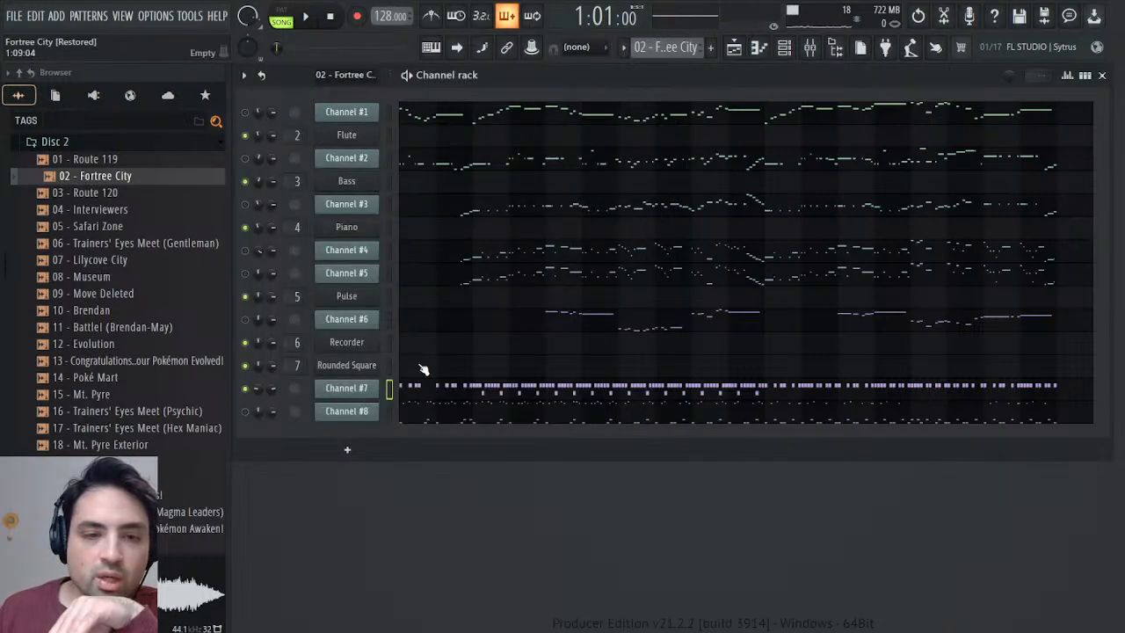
click(348, 393)
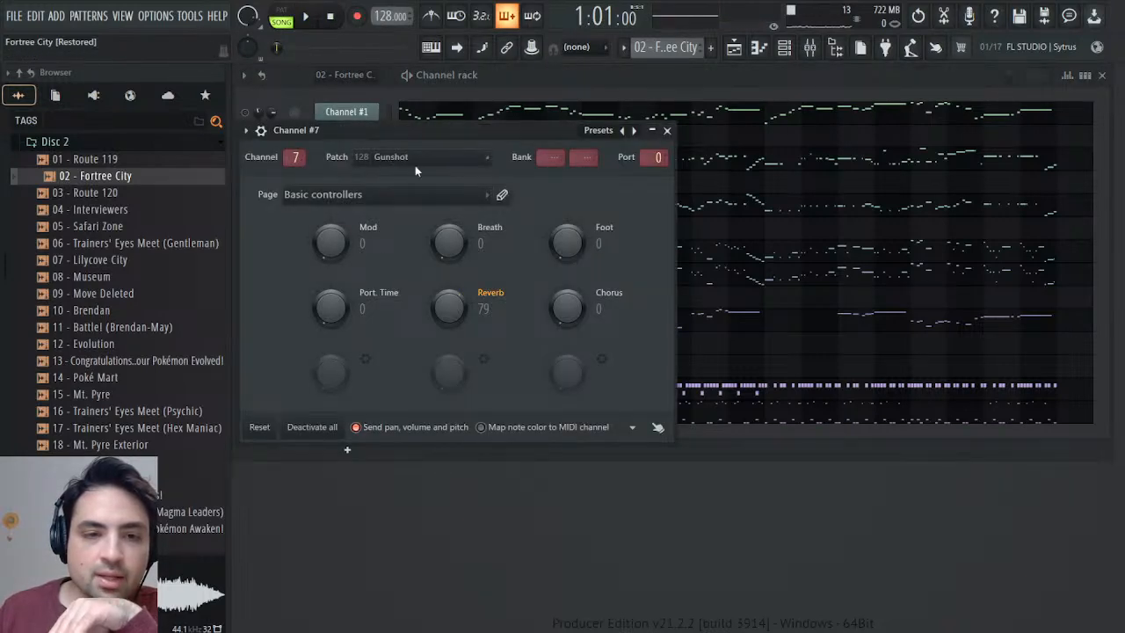
click(449, 195)
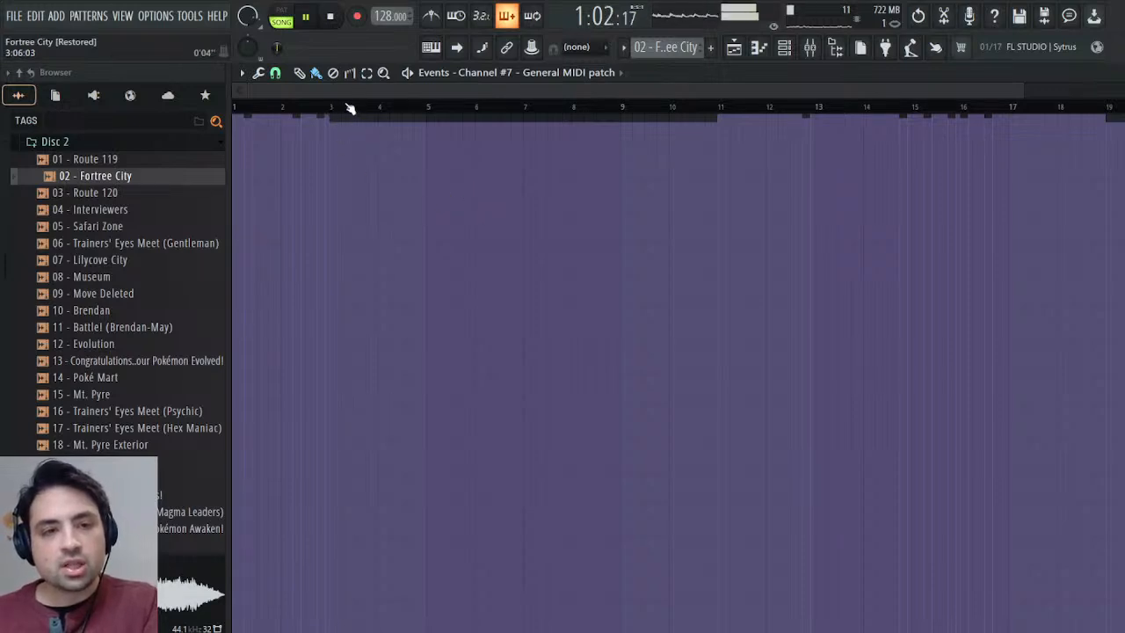
click(281, 16)
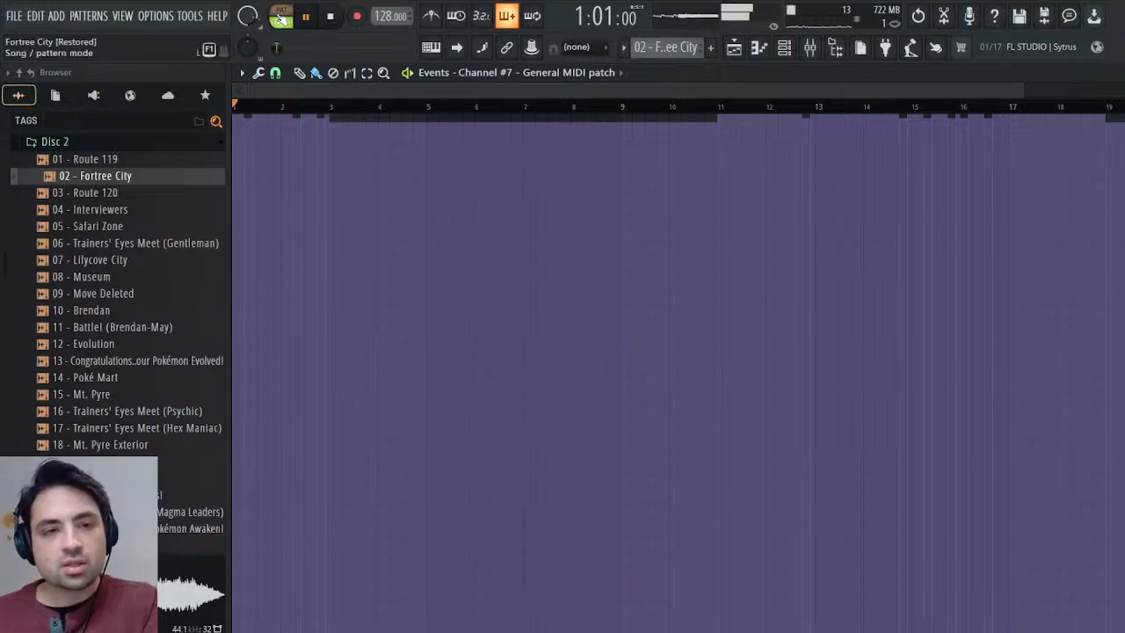
click(334, 107)
click(308, 107)
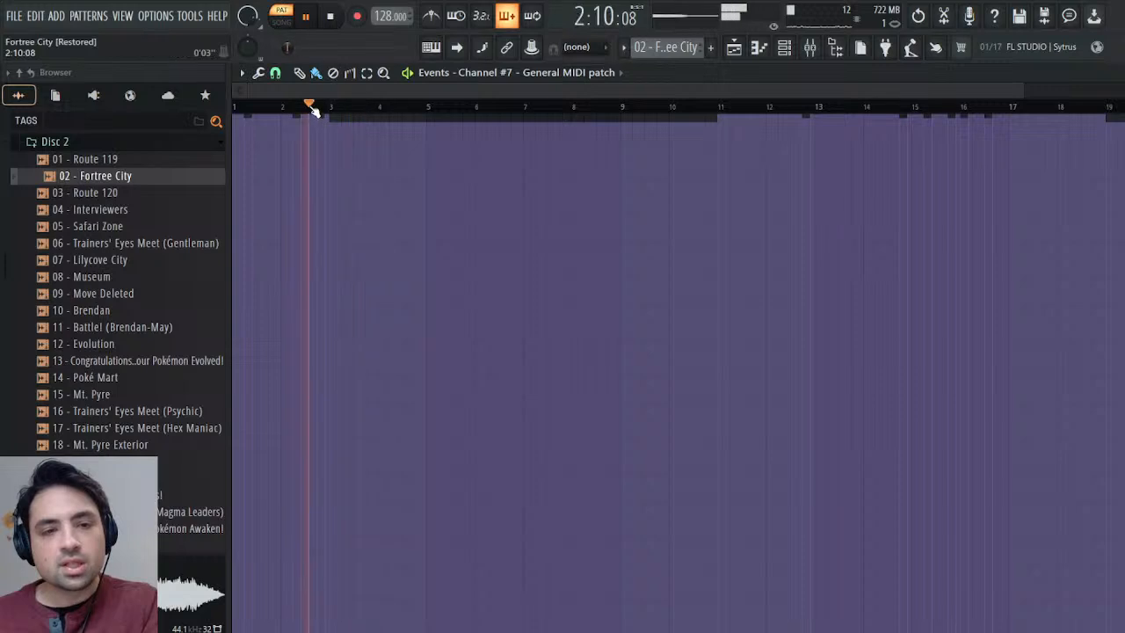
click(239, 107)
key(space)
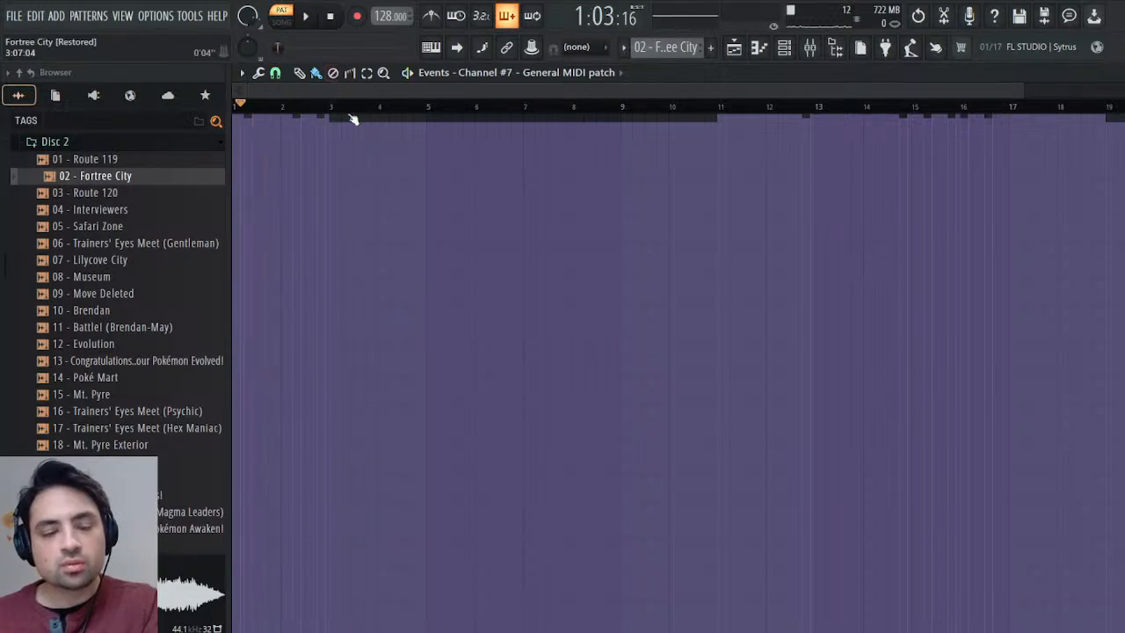
Listen to the opening of the original Fortree City recording in song mode, and close Channel #7's patch events.
click(281, 20)
key(space)
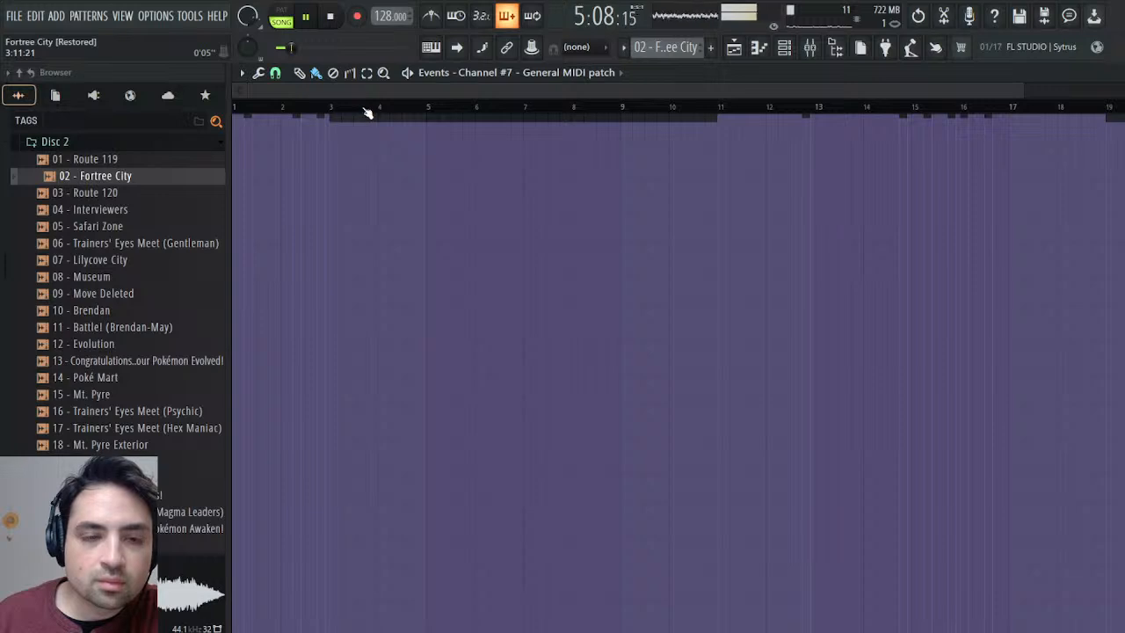
click(333, 19)
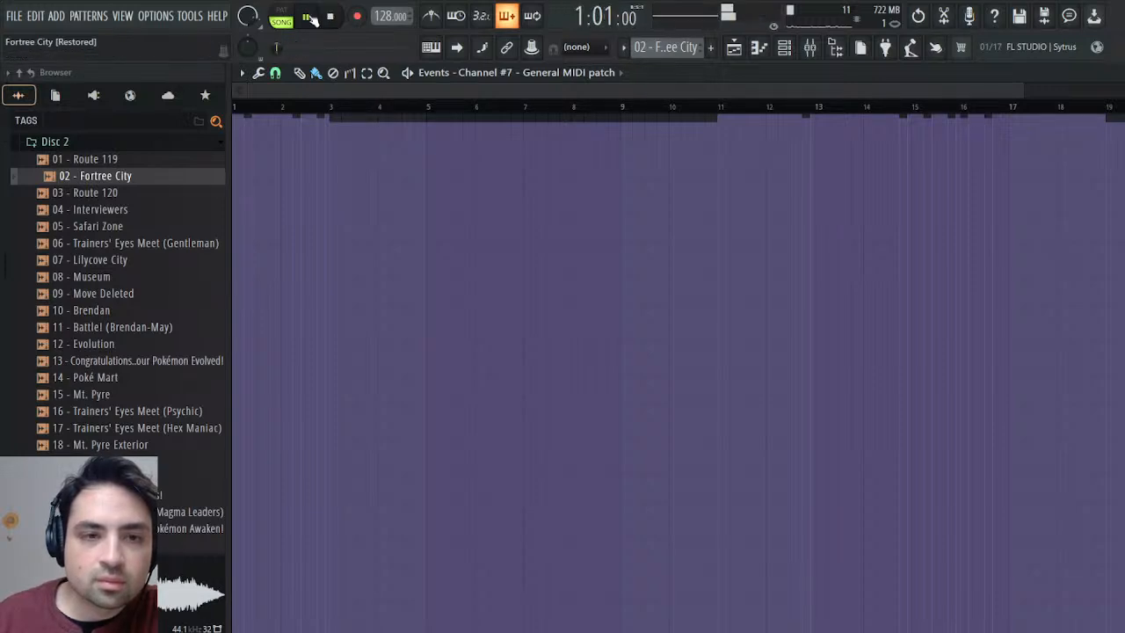
click(332, 18)
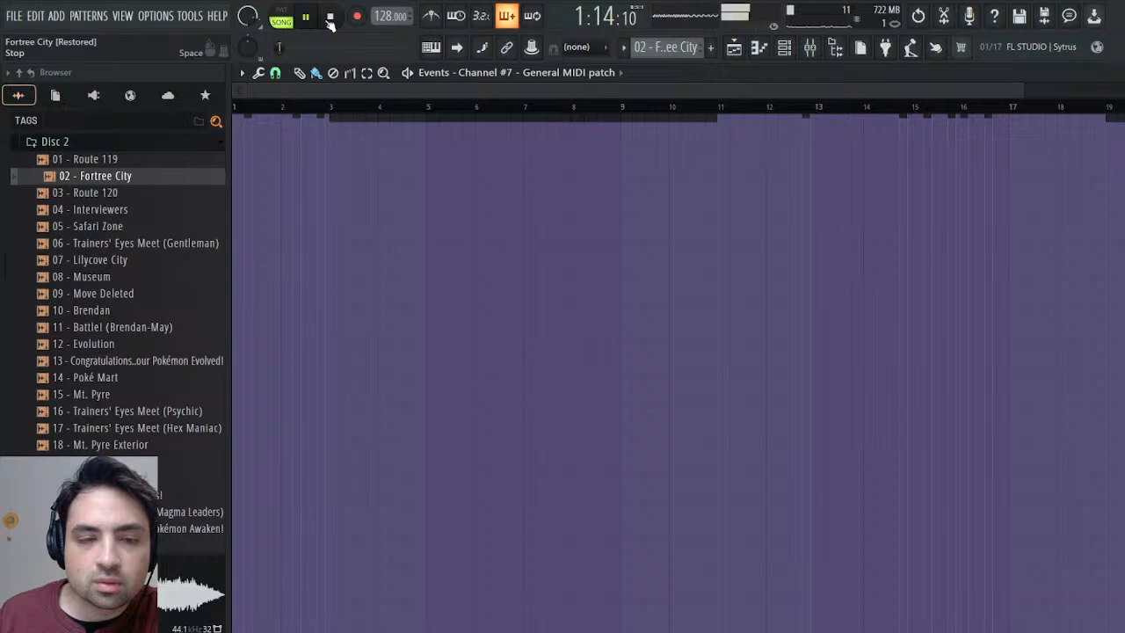
click(332, 18)
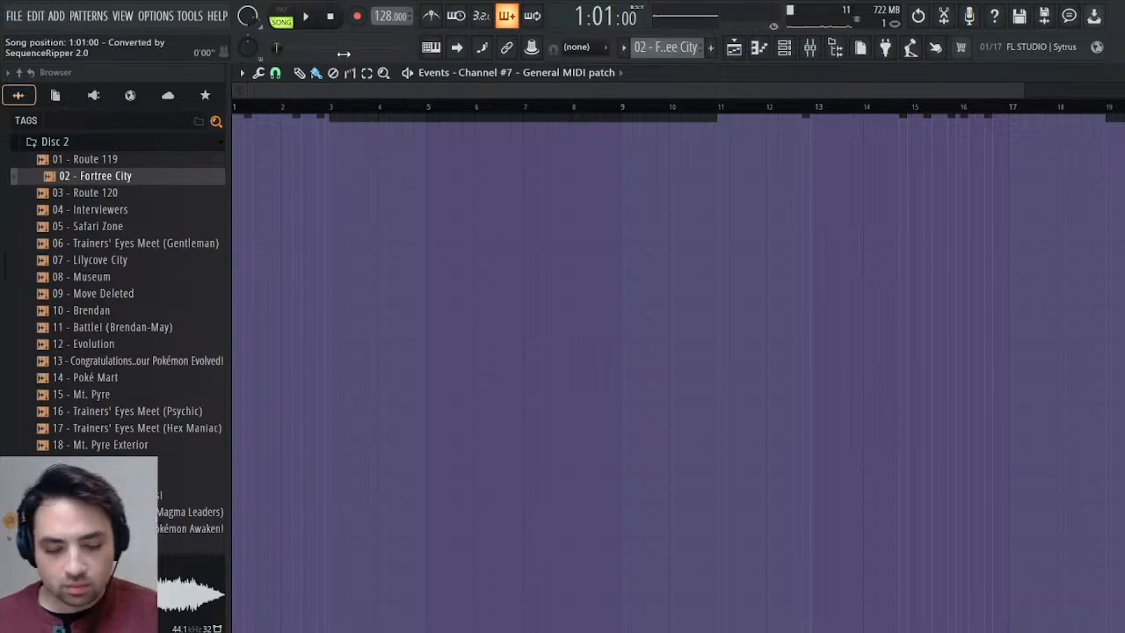
key(Escape)
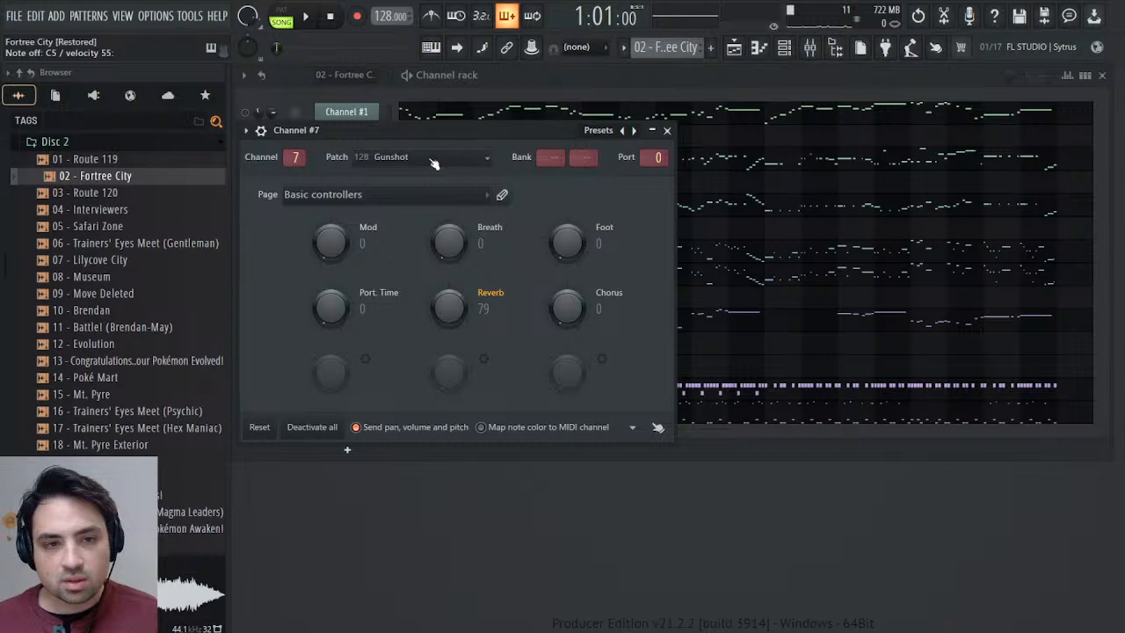
Audition the opening bars in pattern mode while examining which General MIDI patches Channel #7 switches to.
click(307, 18)
click(281, 20)
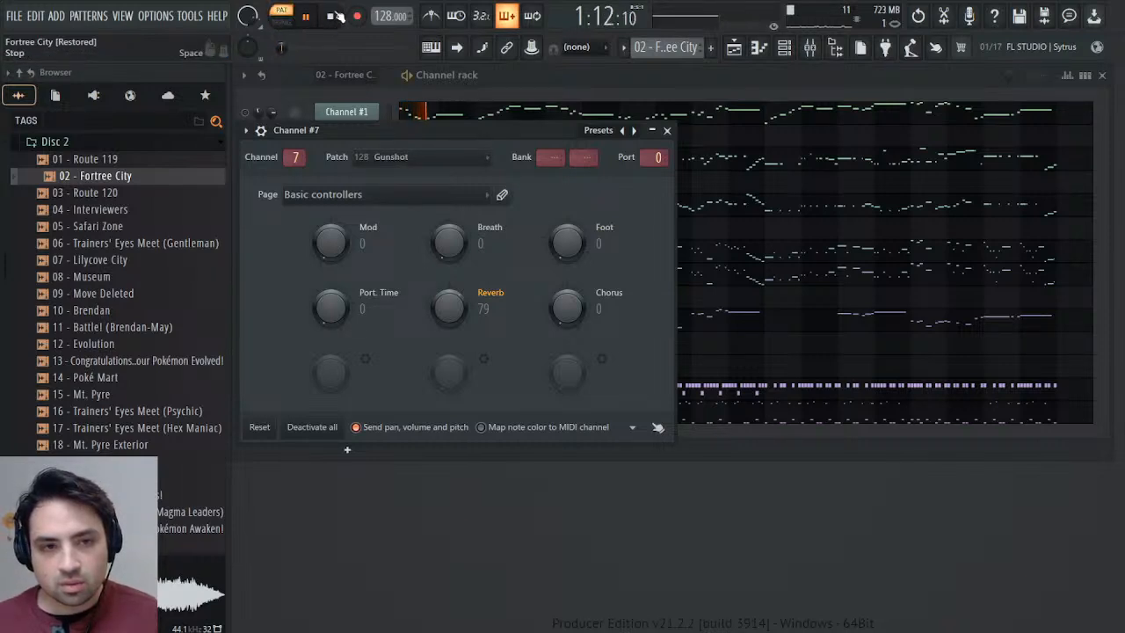
click(308, 17)
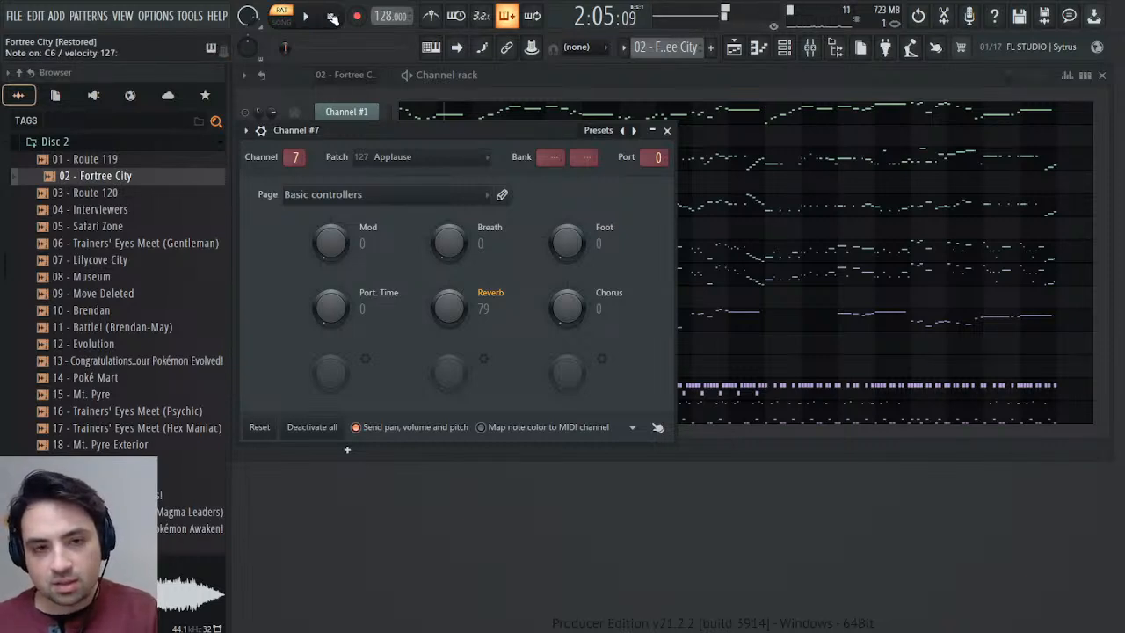
click(667, 131)
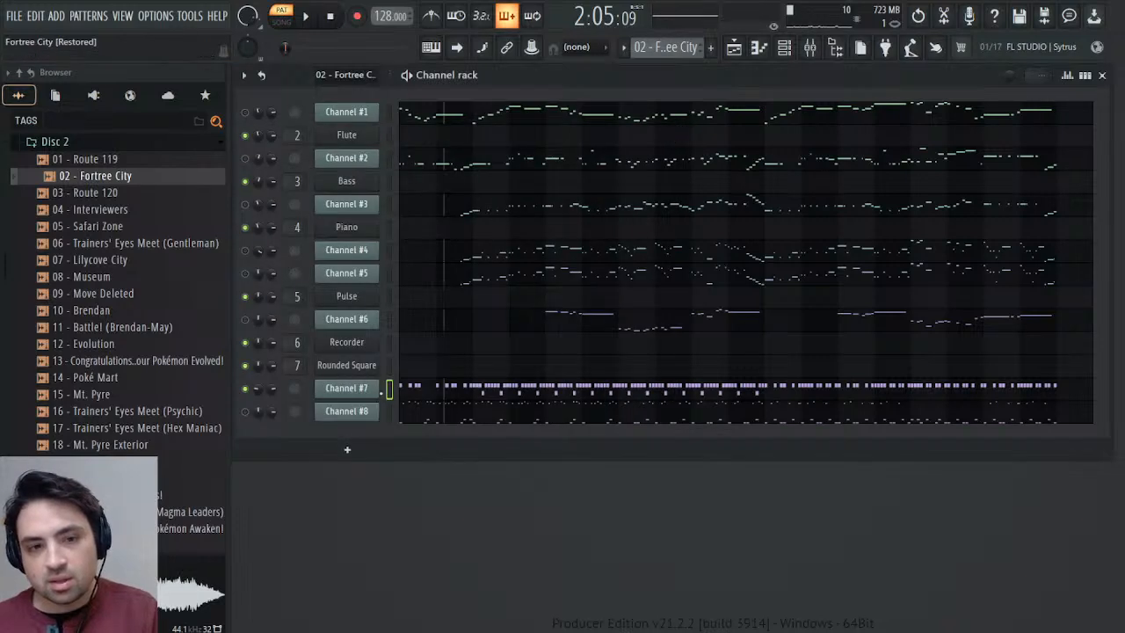
click(369, 393)
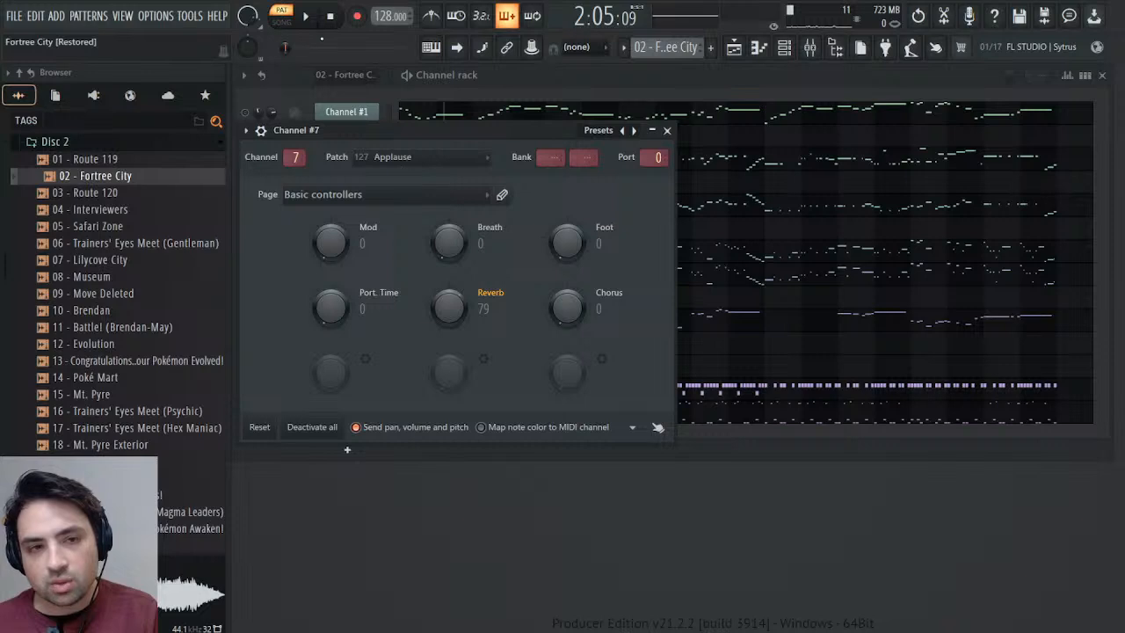
click(306, 17)
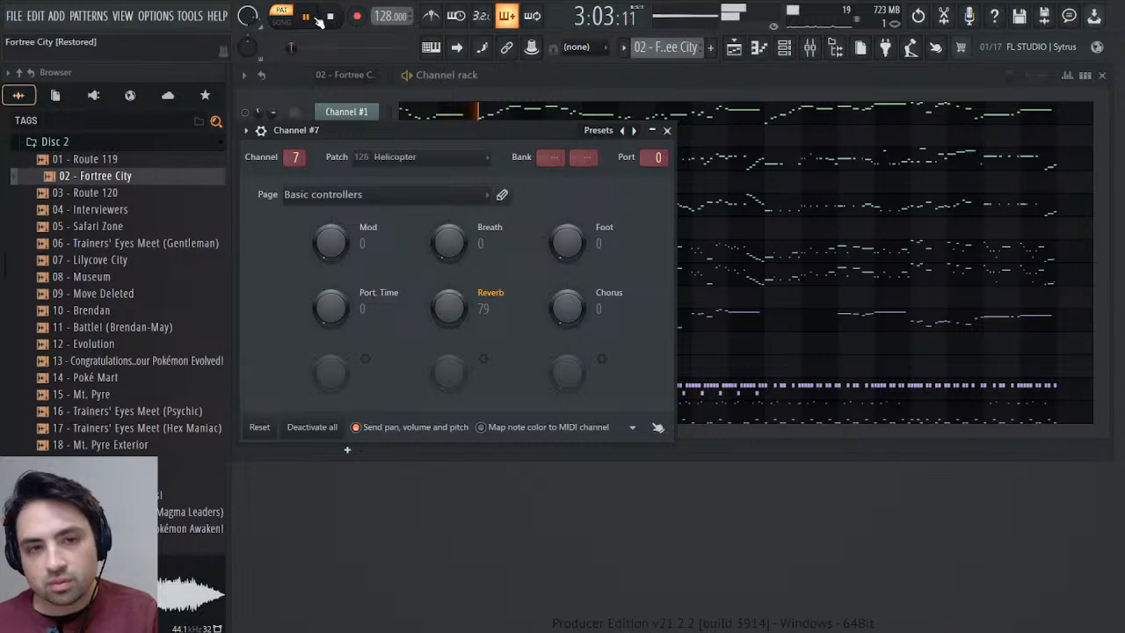
click(316, 18)
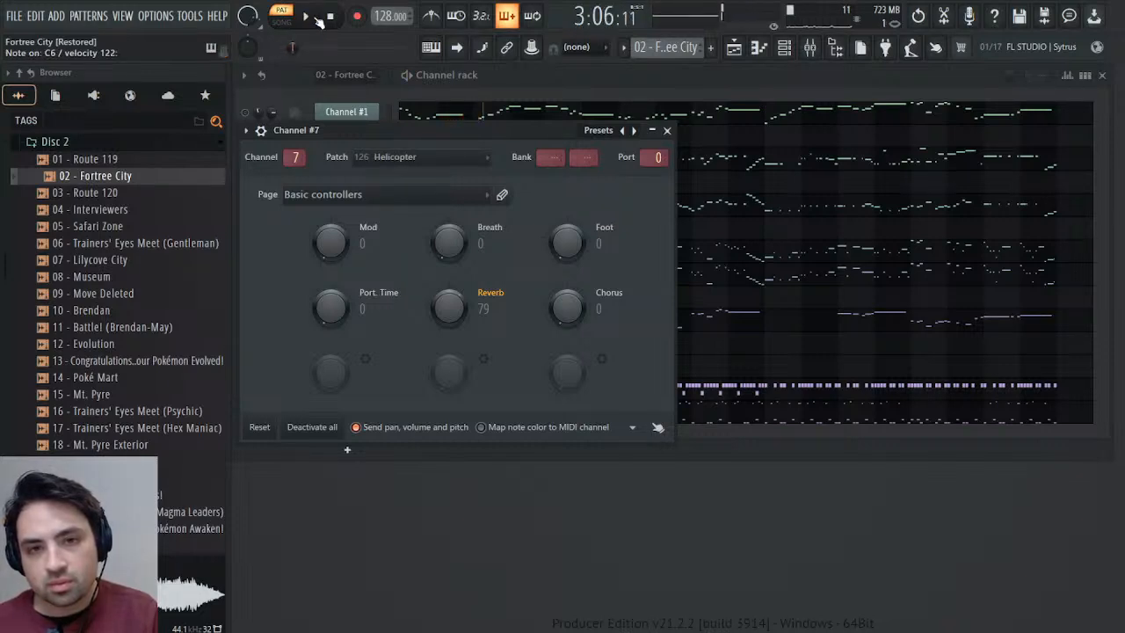
click(310, 18)
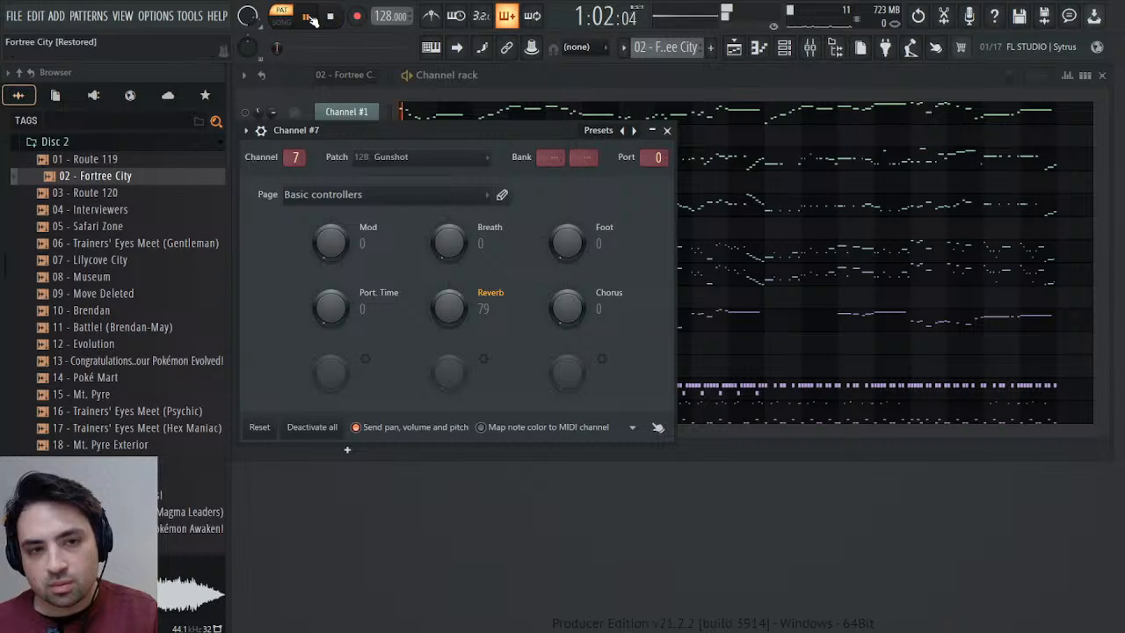
click(310, 18)
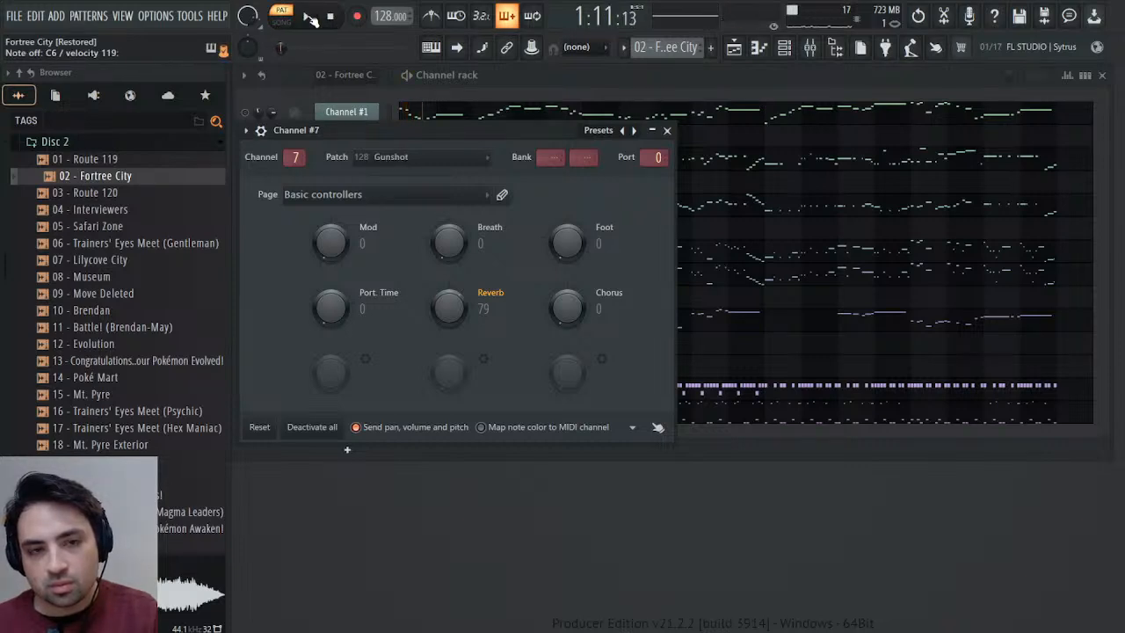
click(667, 130)
click(310, 18)
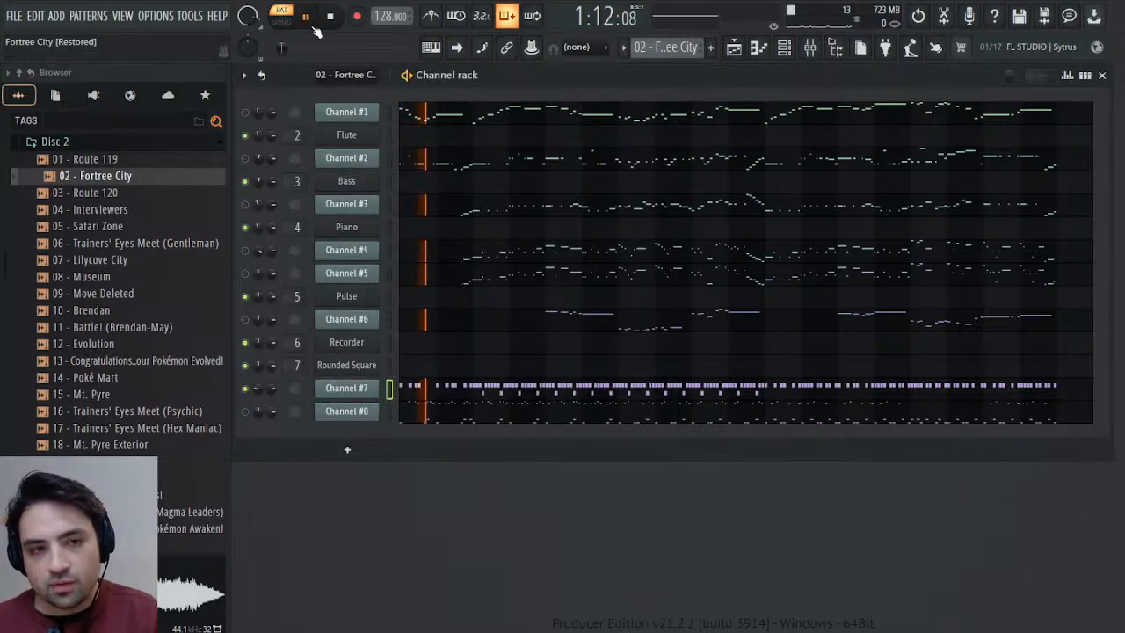
click(333, 17)
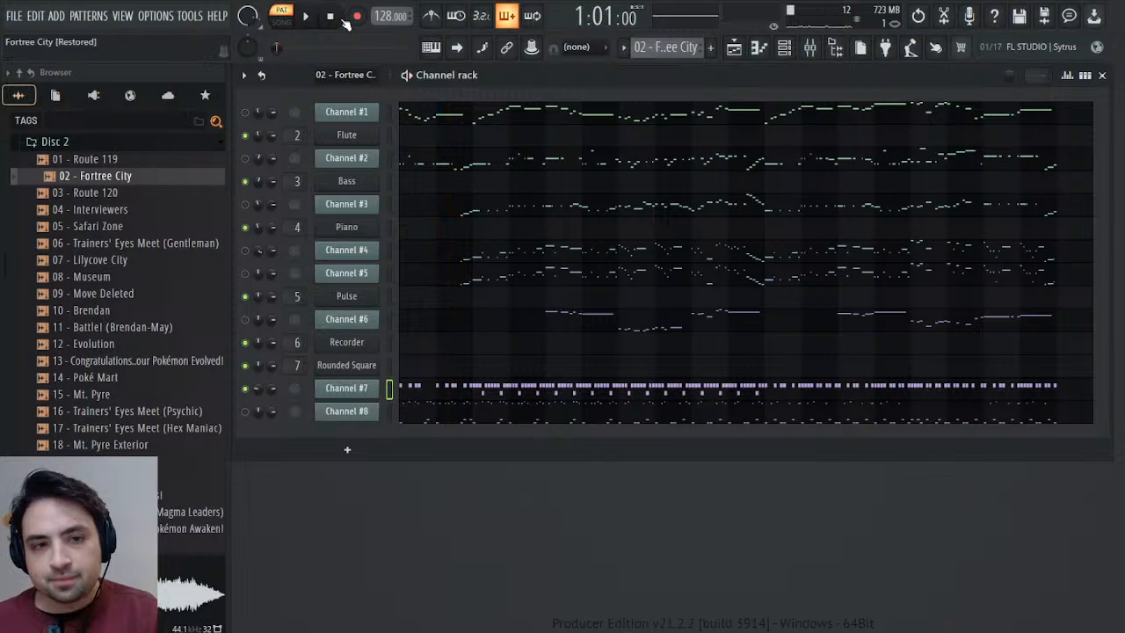
Add the Noise sample from the Remasters & Origins folder to the channel rack as a new channel below Channel #8.
click(46, 141)
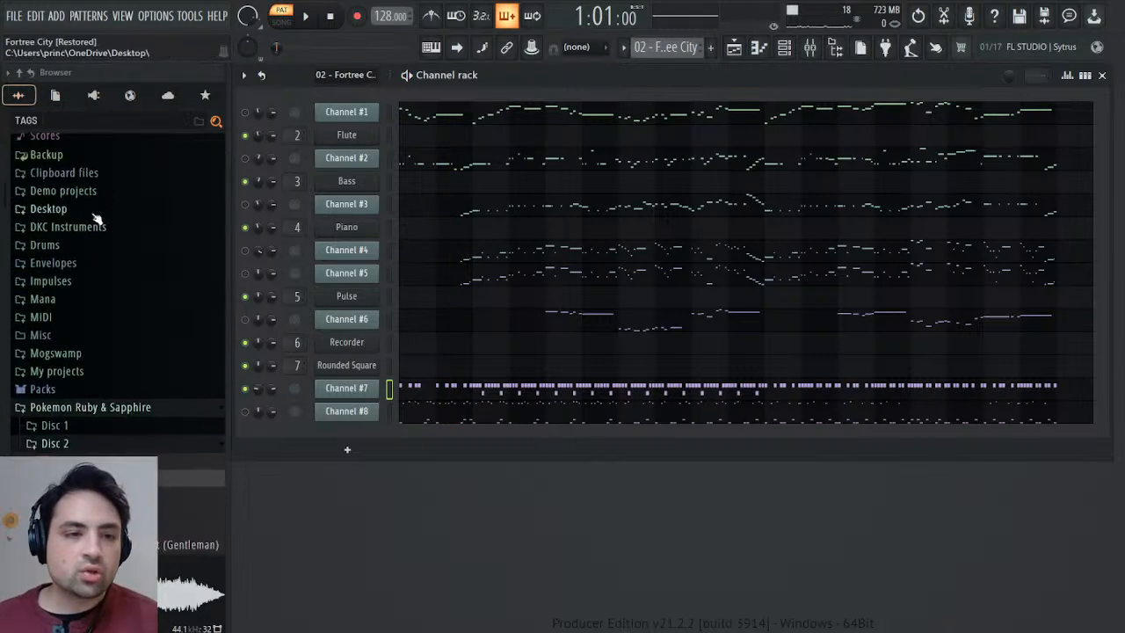
click(70, 443)
scroll(86, 402, down, 4)
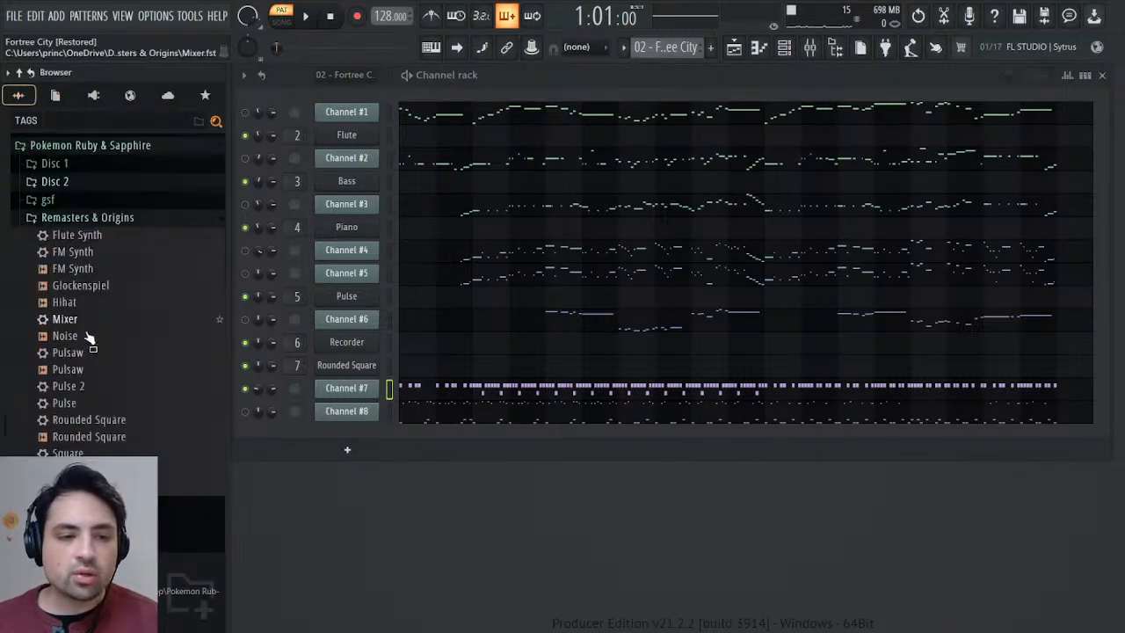
scroll(88, 337, down, 1)
drag(72, 296, 348, 426)
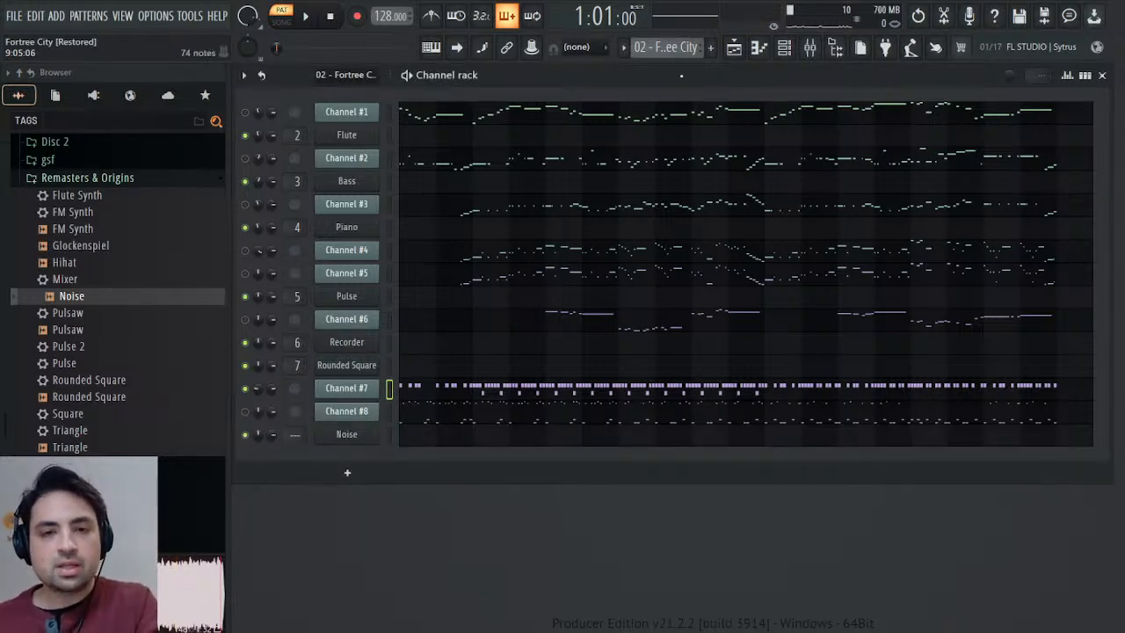
Create a new pattern named Drums and paste Channel #7's notes into the Noise channel's piano roll.
key(F4)
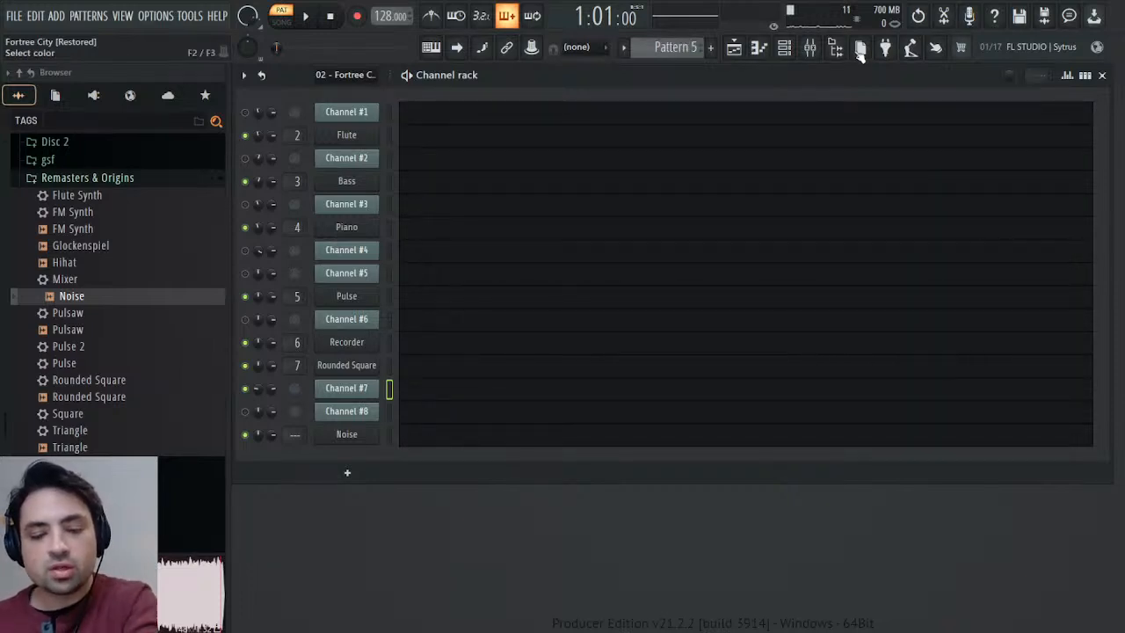
key(Return)
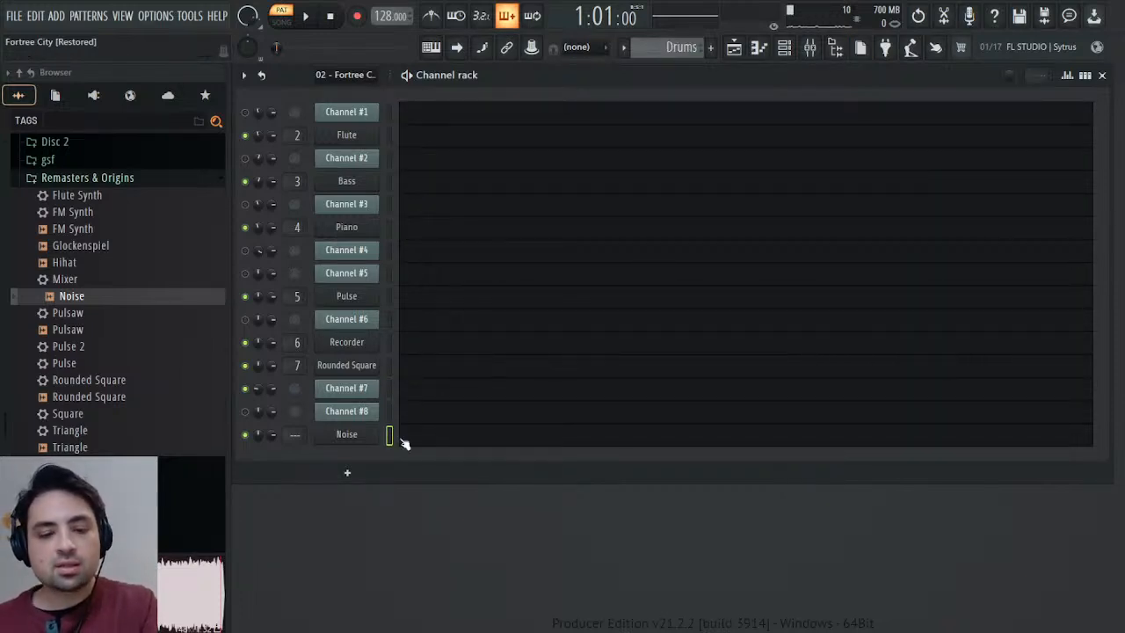
click(431, 440)
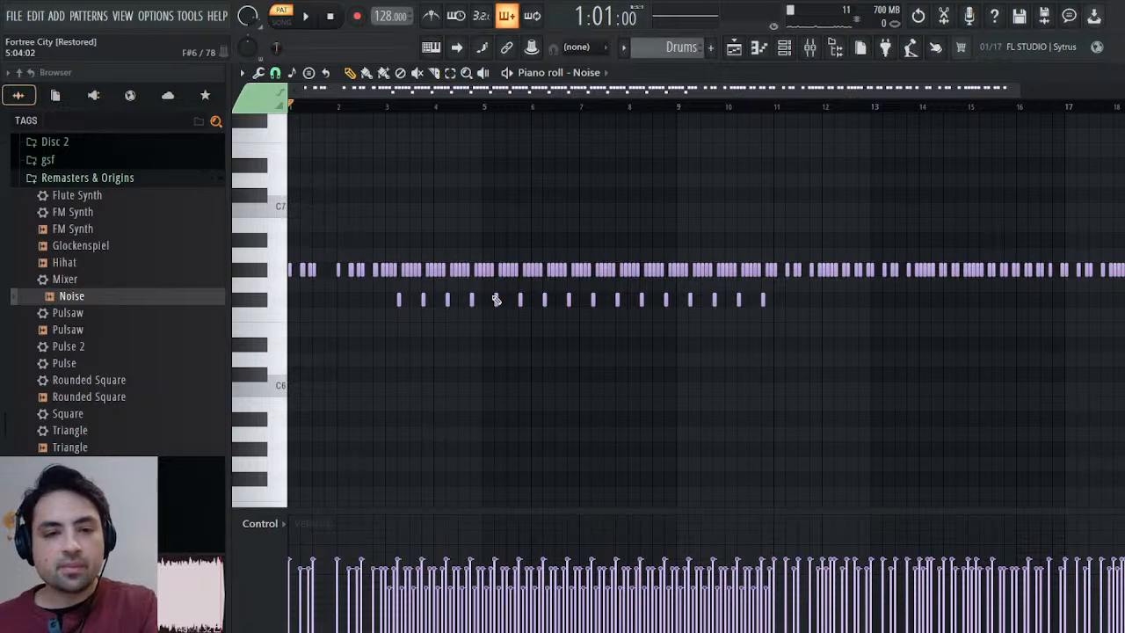
Transpose all the Noise notes down two octaves while auditioning the Drums pattern.
key(space)
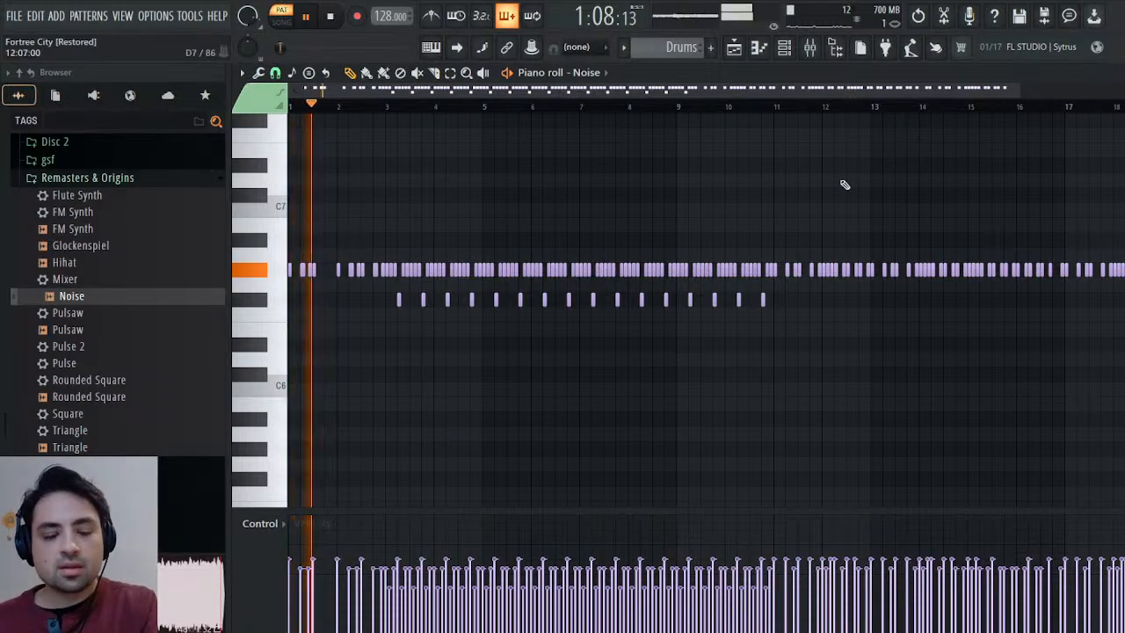
scroll(861, 184, up, 4)
key(ctrl+Down)
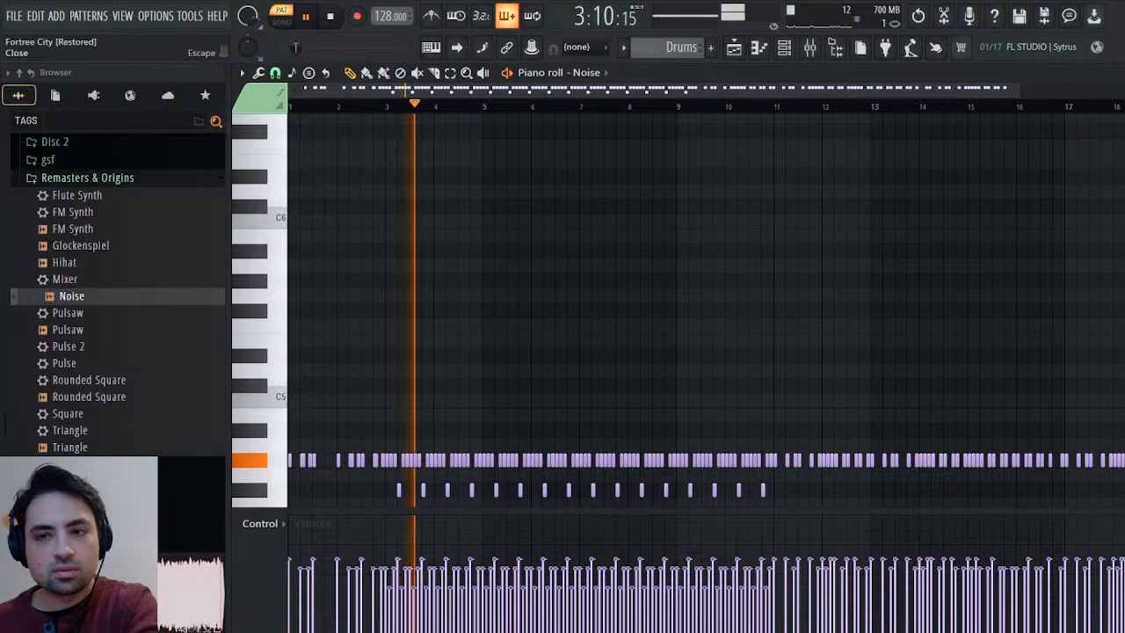
click(1121, 73)
key(space)
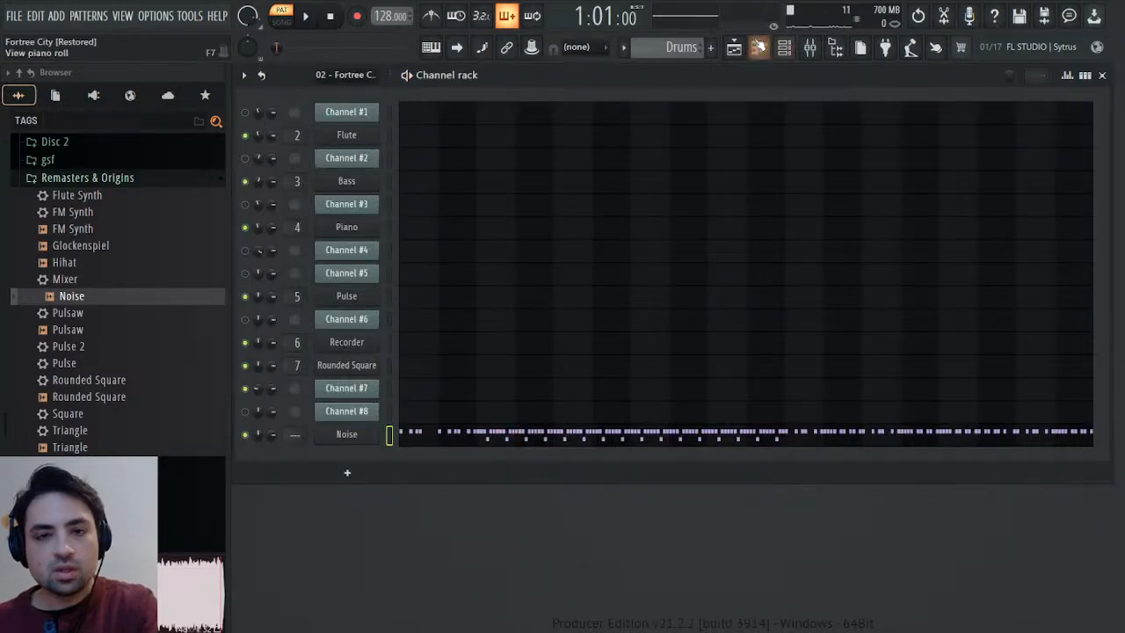
Return to the 02 - Fortree City pattern and copy Channel #7's General MIDI patch events.
scroll(692, 49, down, 1)
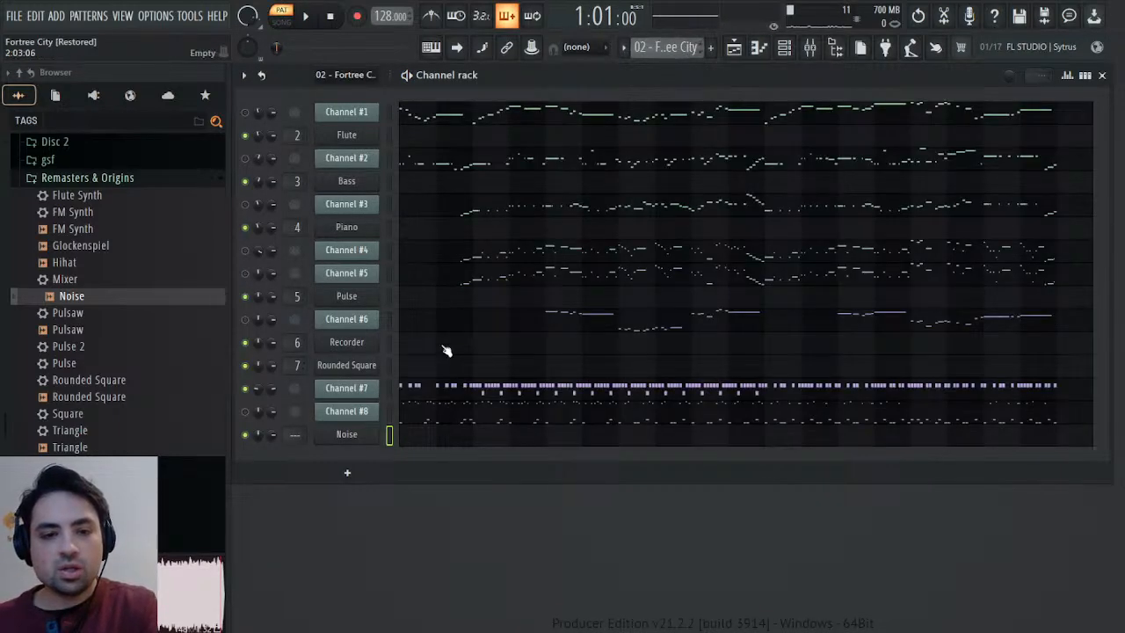
click(372, 391)
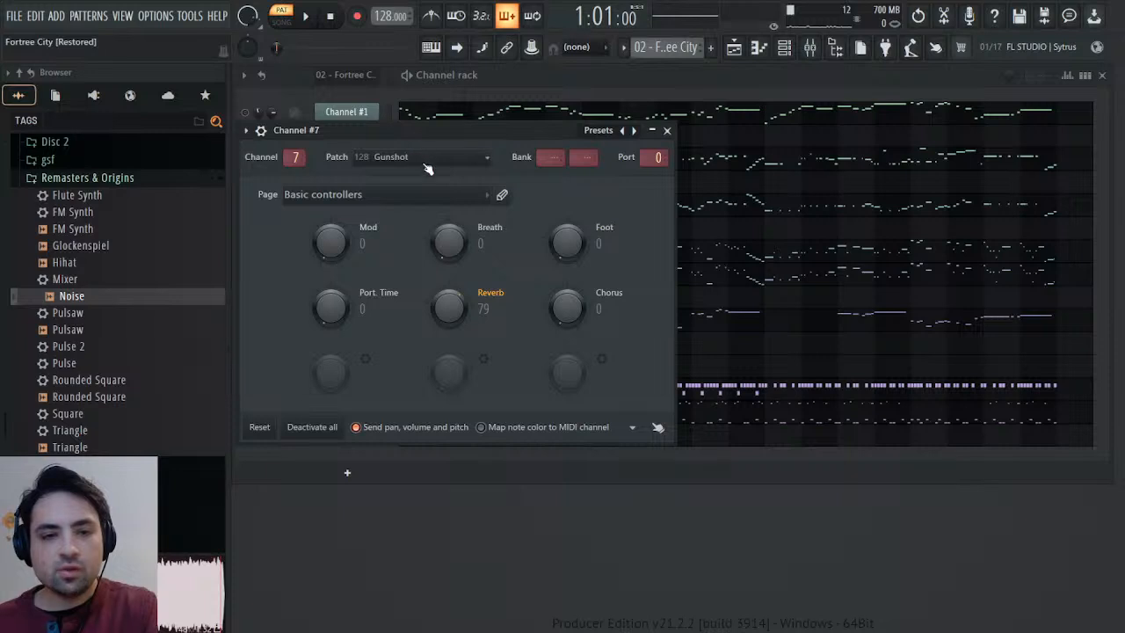
click(443, 202)
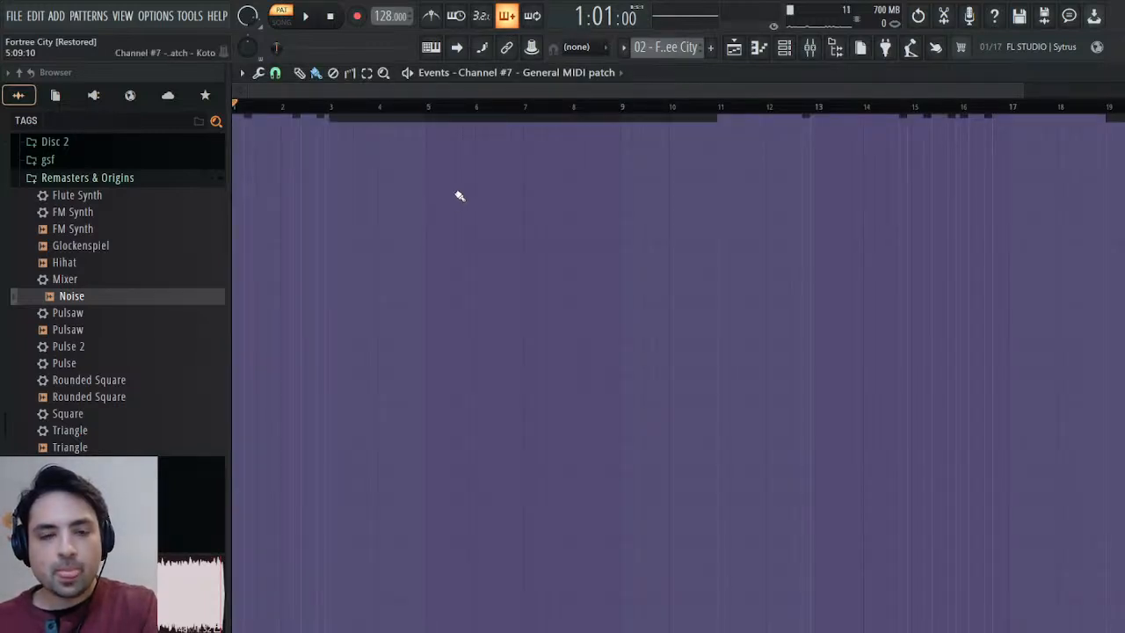
click(1119, 73)
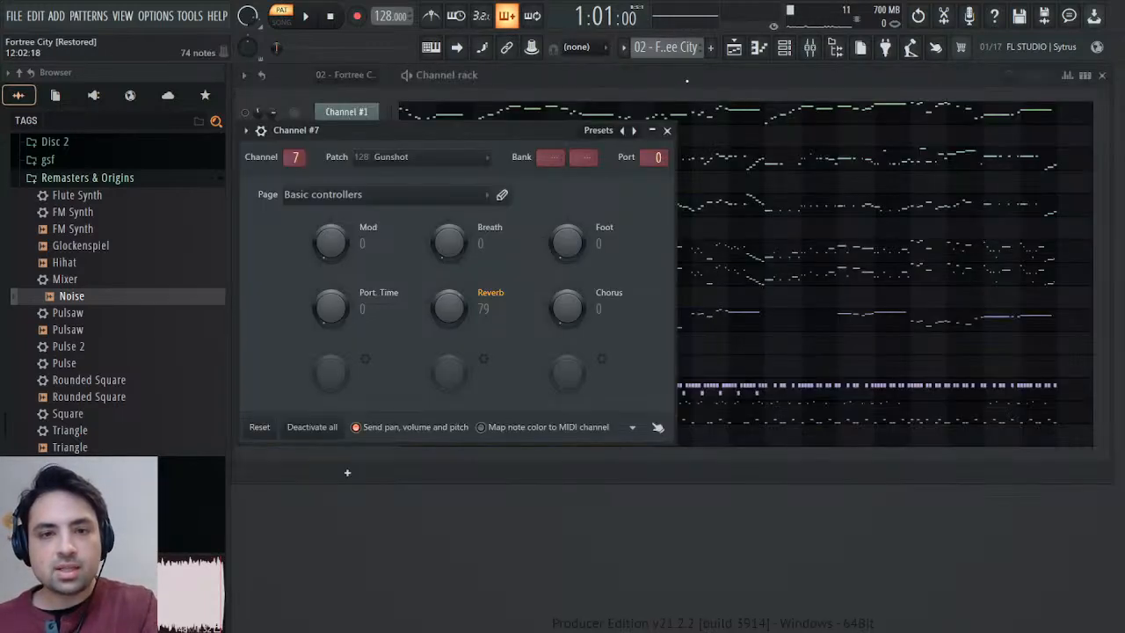
click(668, 129)
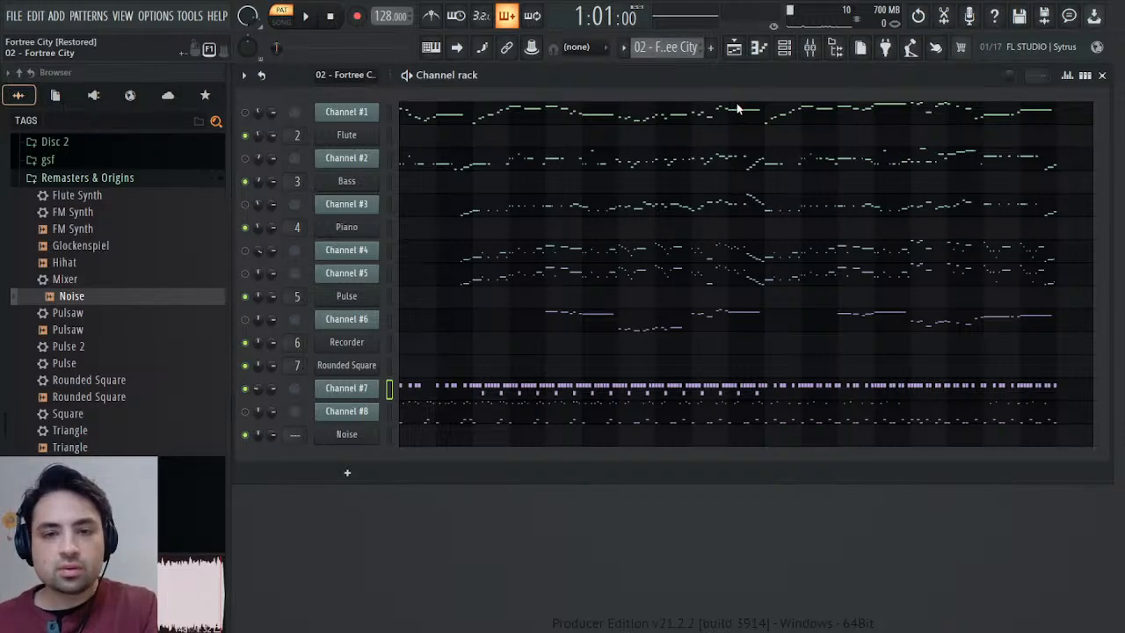
In the Drums pattern, enable the Noise channel's volume envelope with attack and hold at zero.
key(KP_Add)
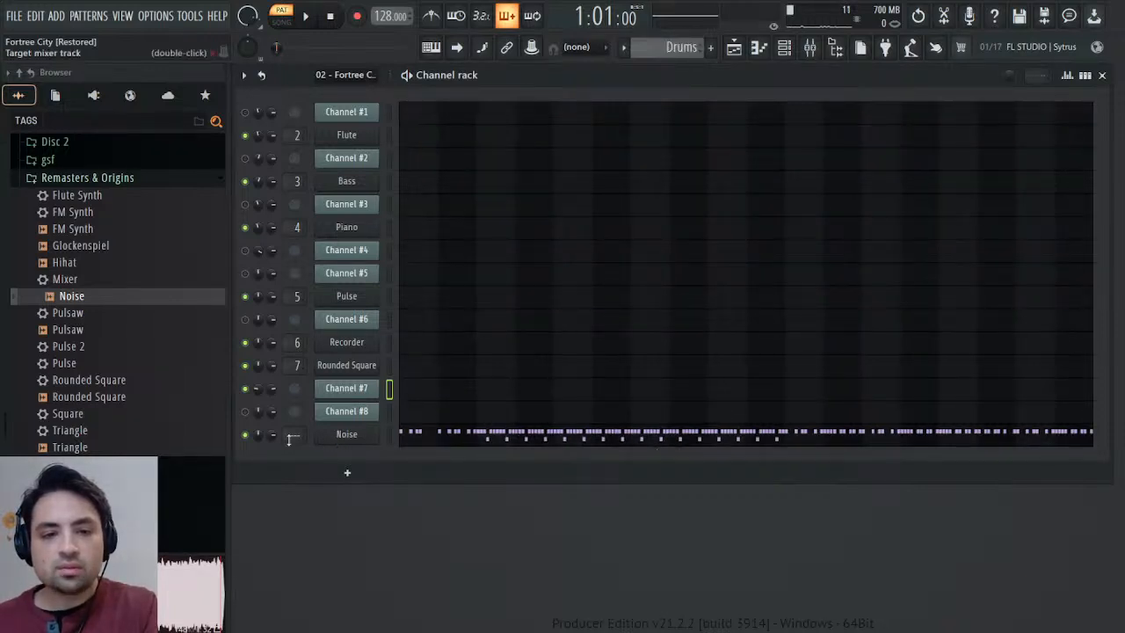
click(328, 434)
click(310, 177)
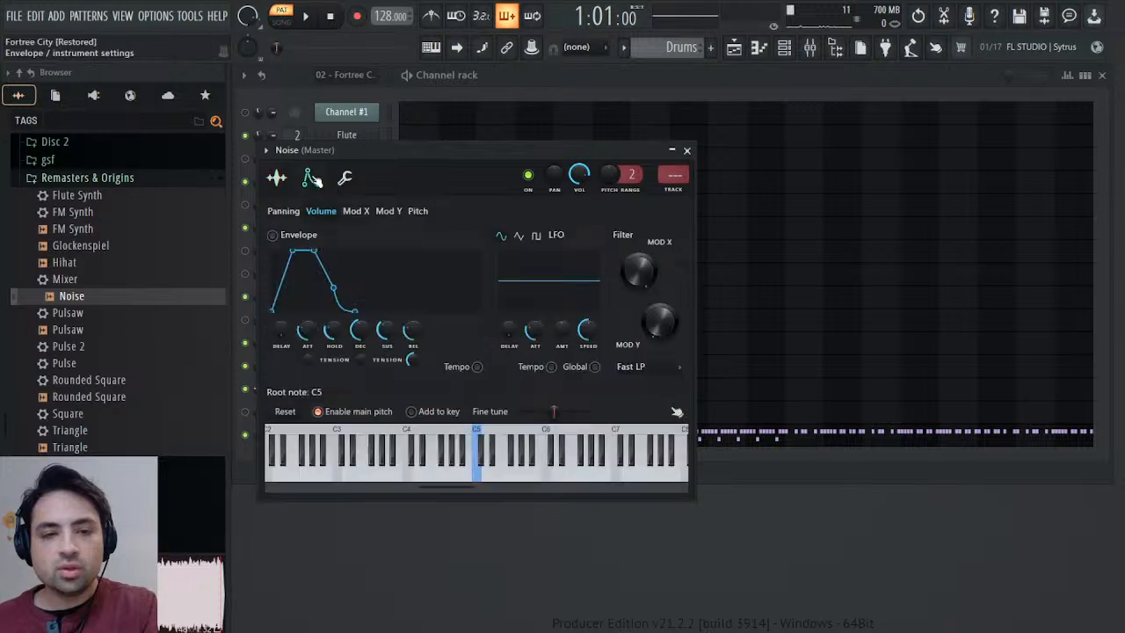
drag(317, 322, 331, 360)
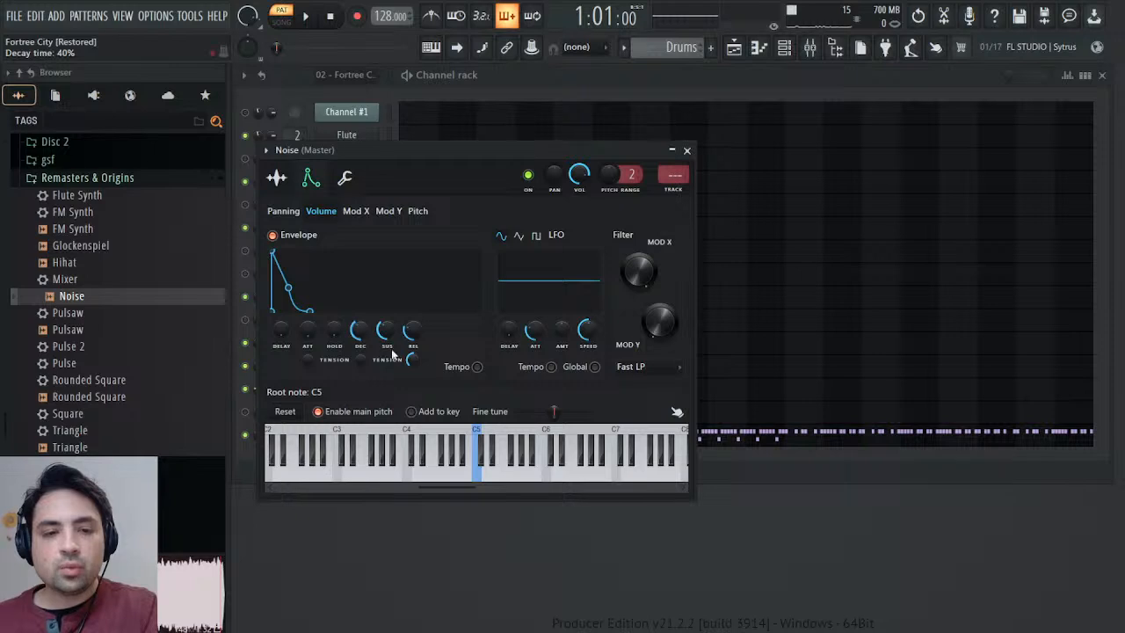
Enable tempo sync on the Noise volume envelope and invert the pasted sustain-level events with a negative multiplier and an adjusted offset.
click(477, 366)
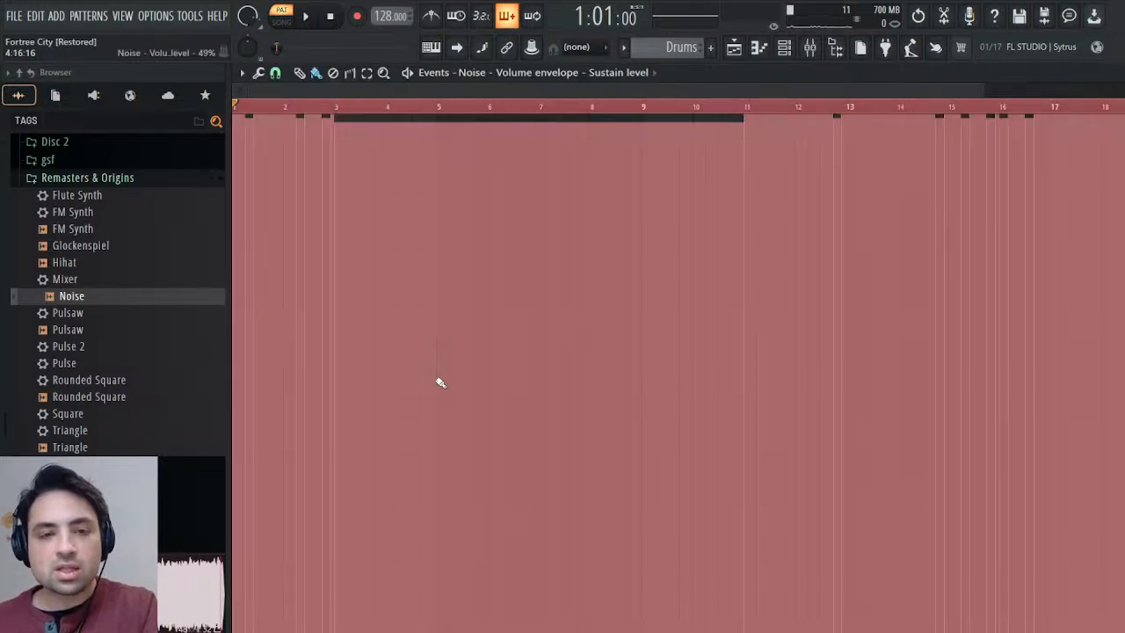
click(279, 90)
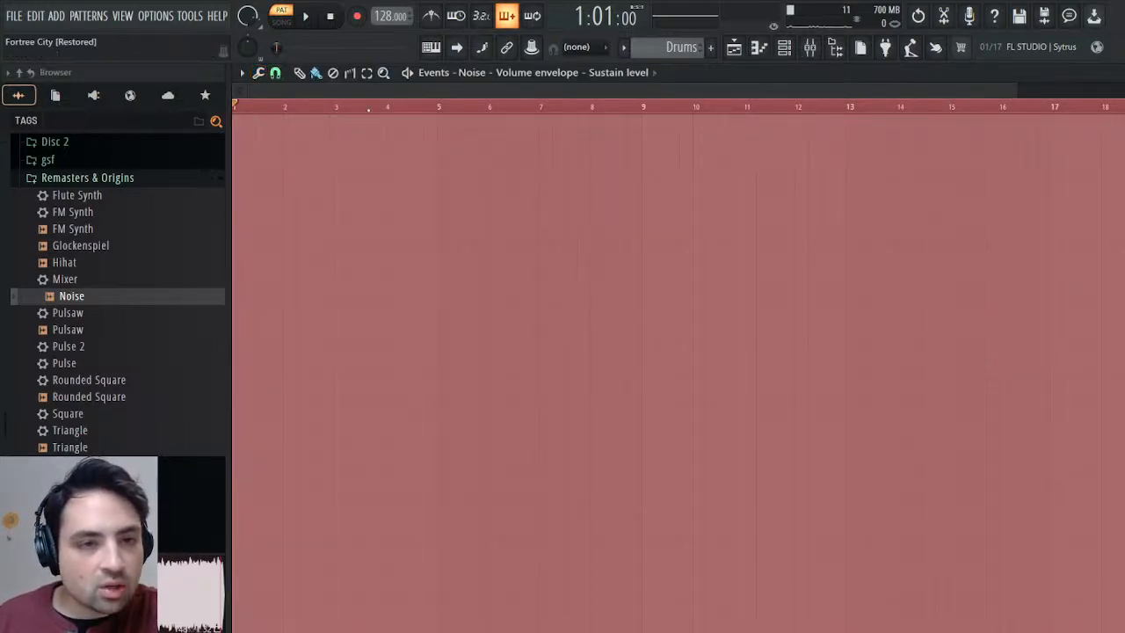
click(561, 401)
drag(624, 317, 624, 439)
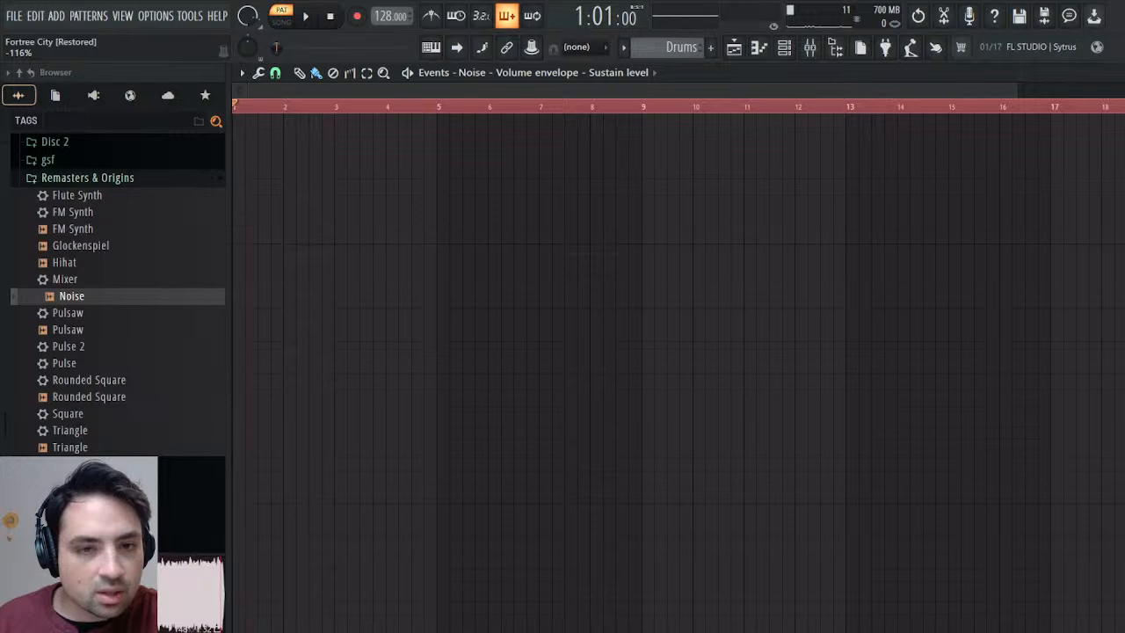
drag(624, 392, 624, 367)
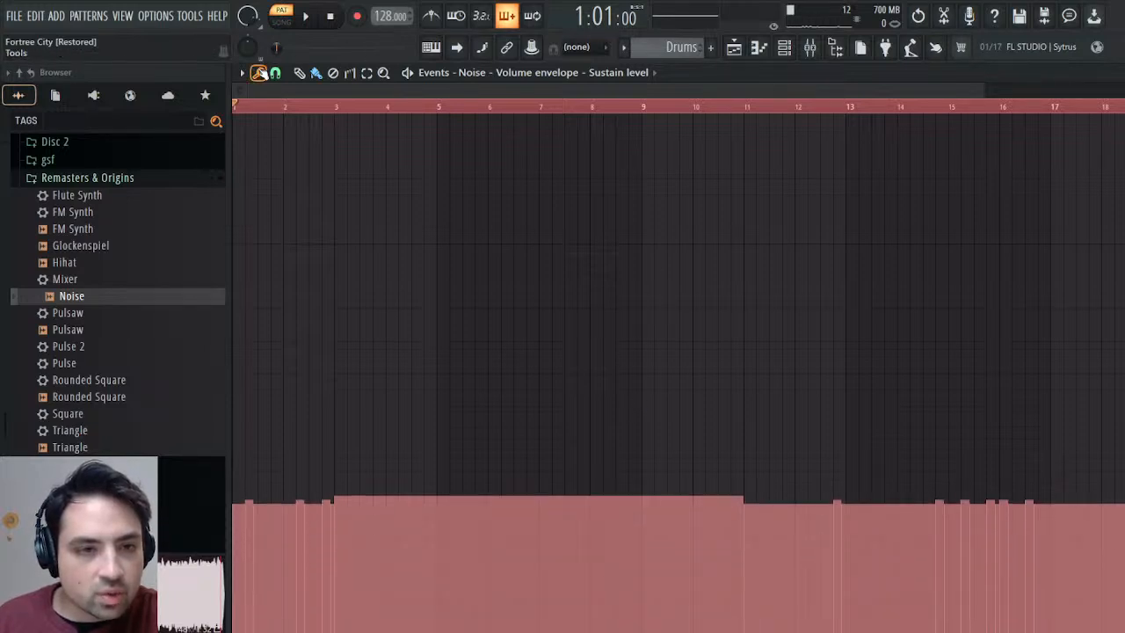
Rescale the sustain-level events so their base sits around mid-level, with the short hits and the bar 3–11 section above it.
click(279, 86)
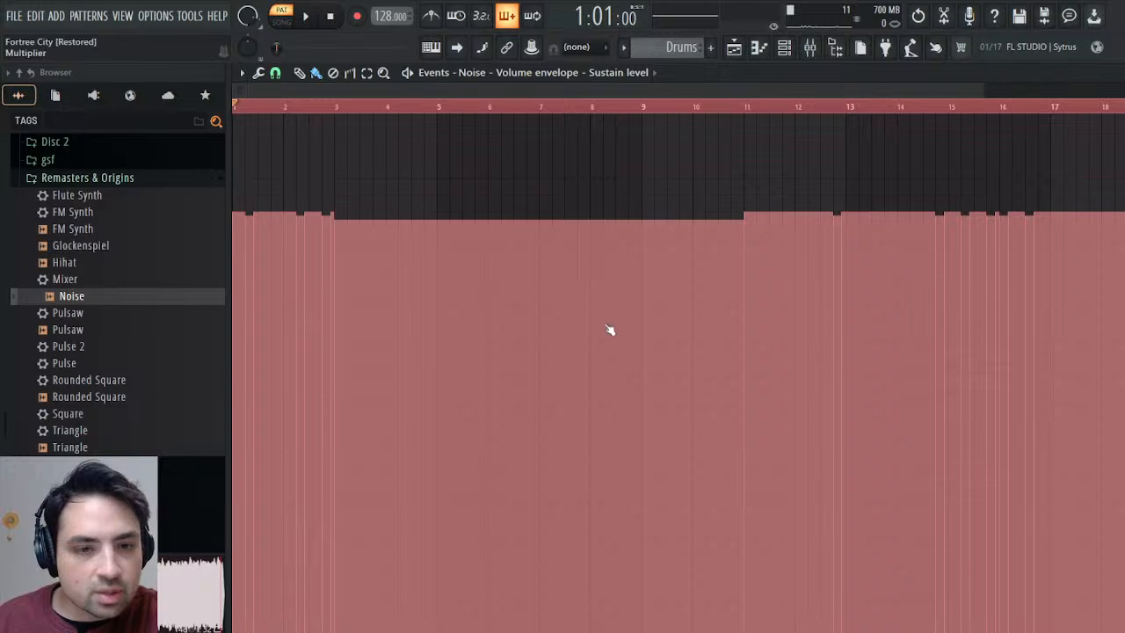
click(578, 408)
drag(582, 381, 605, 190)
click(665, 428)
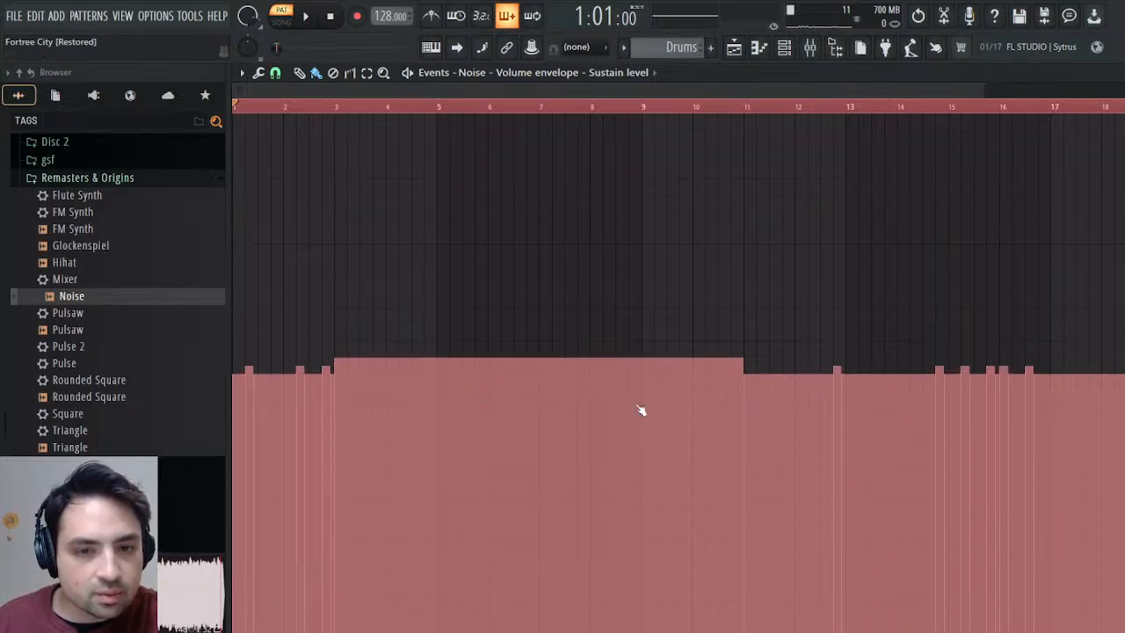
Widen the contrast between low and high sustain-level events by repeatedly scaling them with a 200% multiplier, and audition the Drums pattern.
key(alt+x)
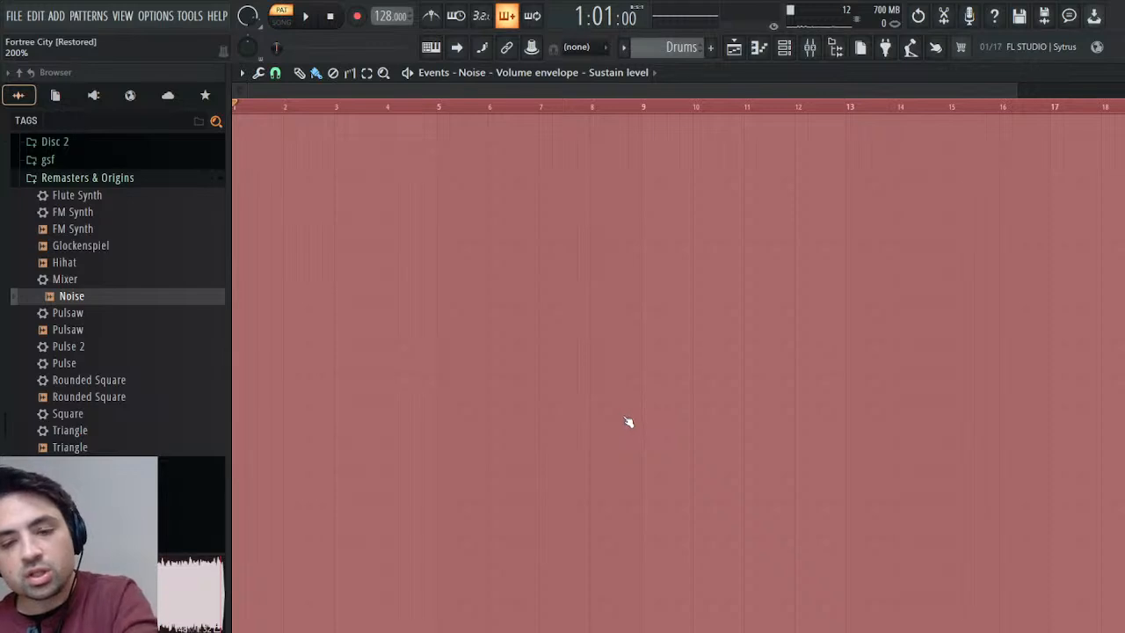
key(Escape)
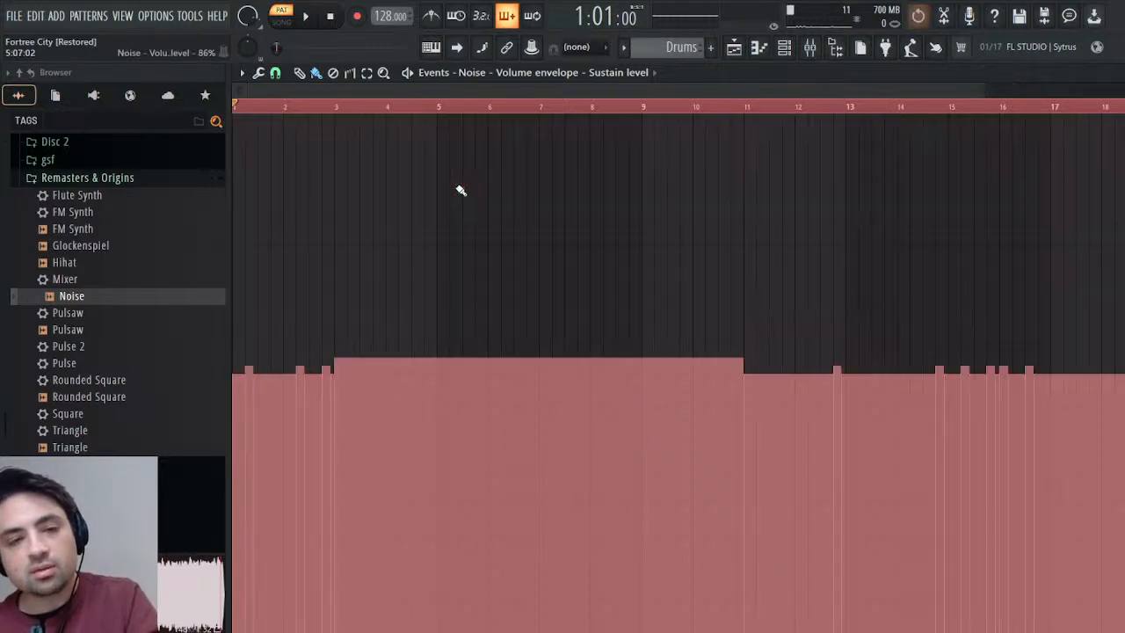
key(alt+x)
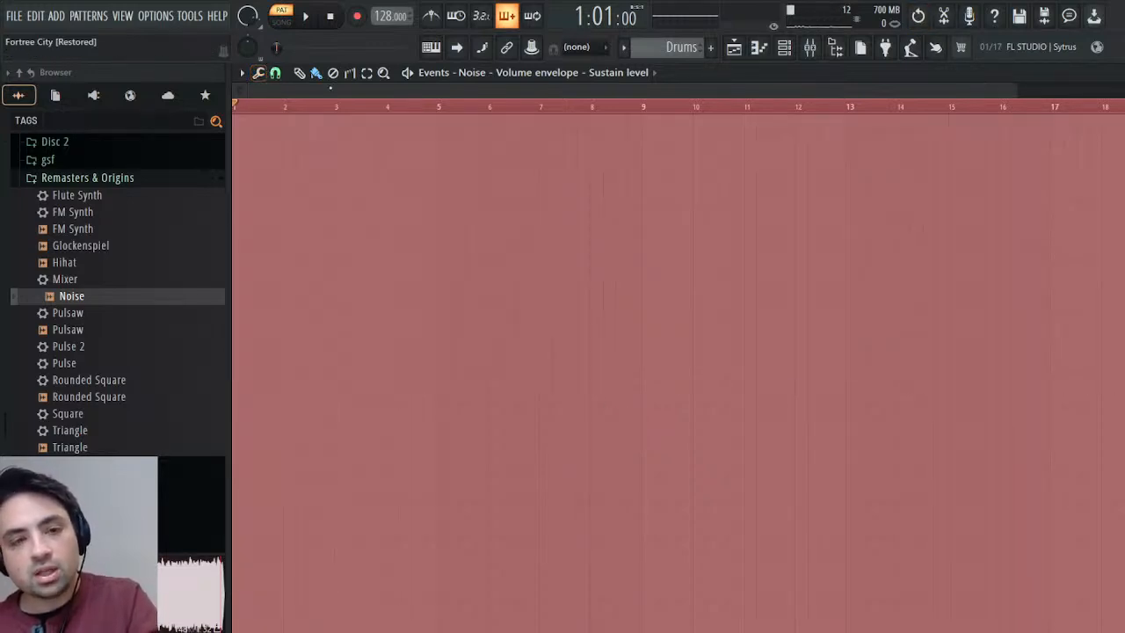
key(Escape)
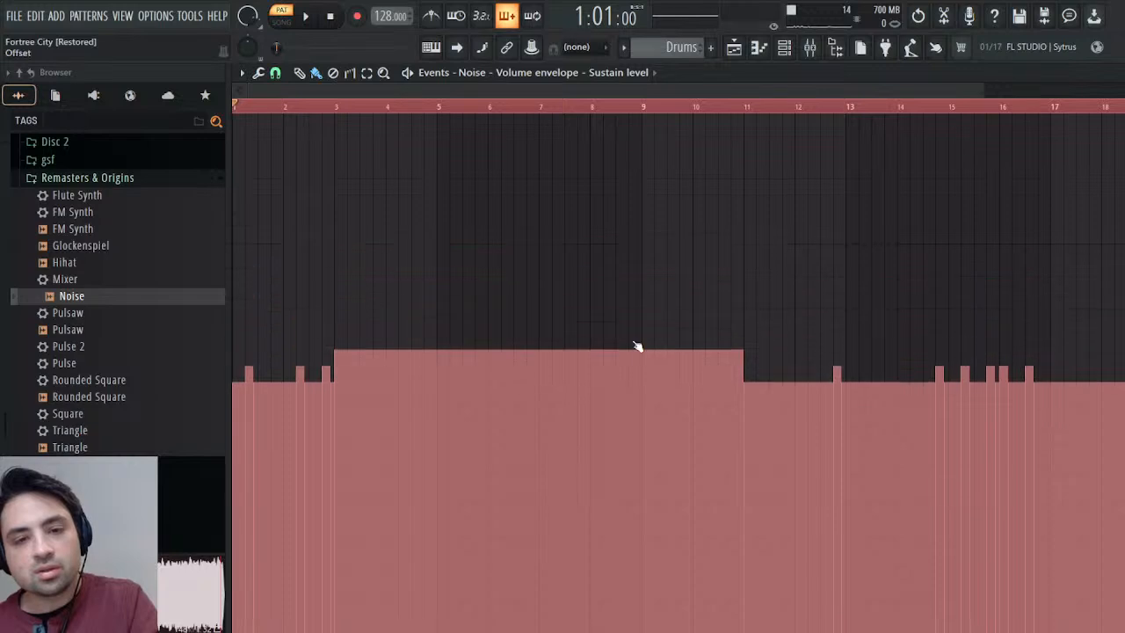
drag(631, 411, 633, 411)
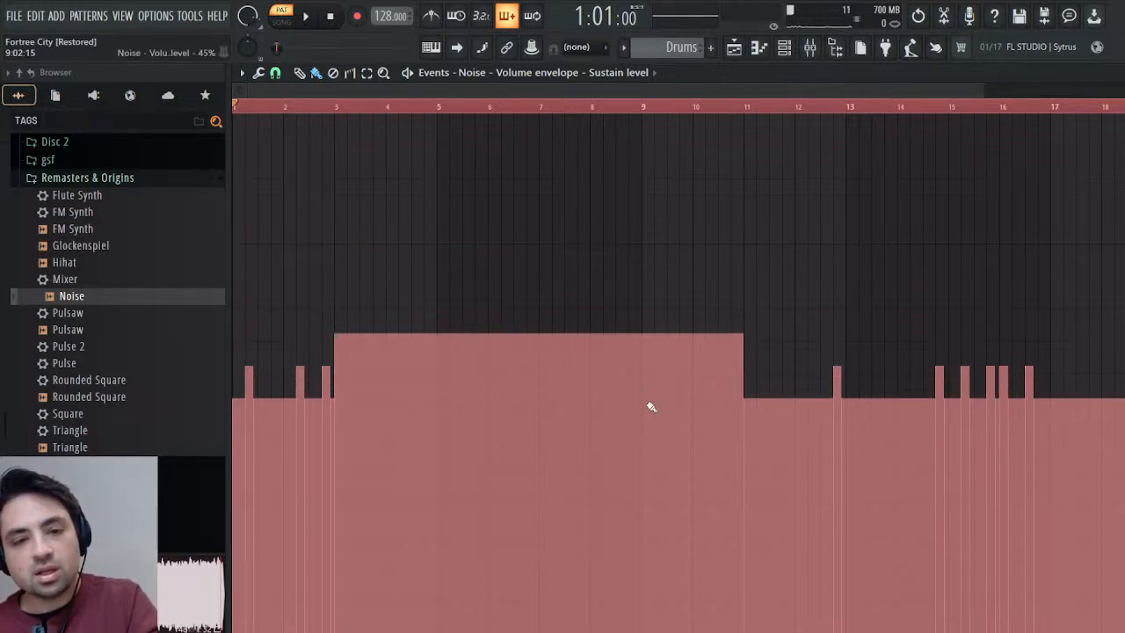
drag(651, 406, 652, 411)
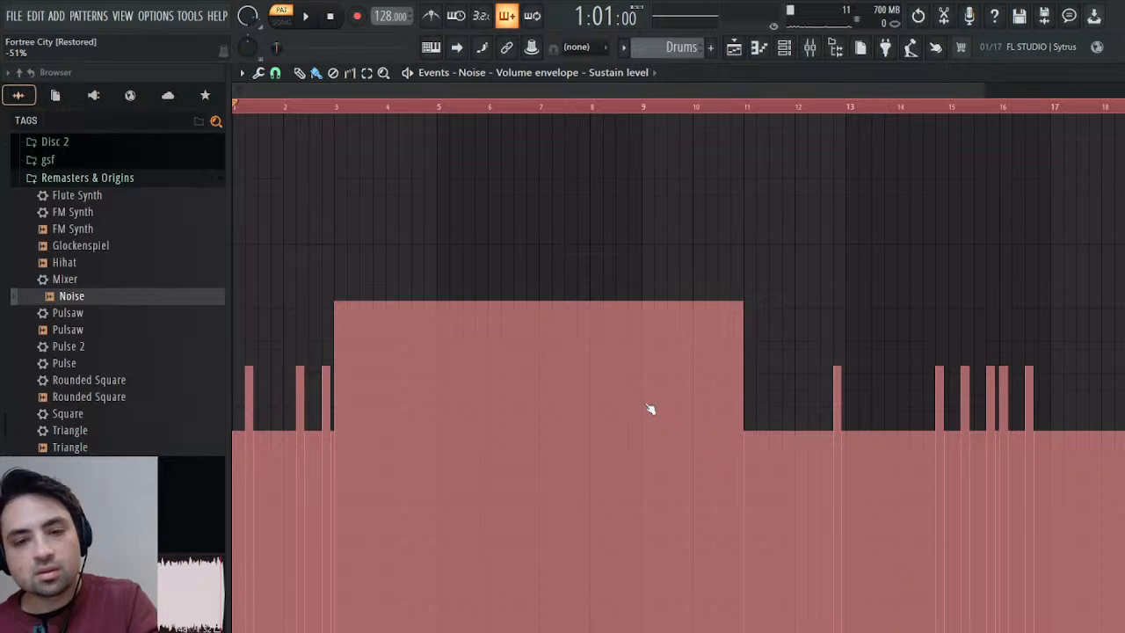
click(649, 408)
key(alt+x)
click(650, 409)
key(alt+x)
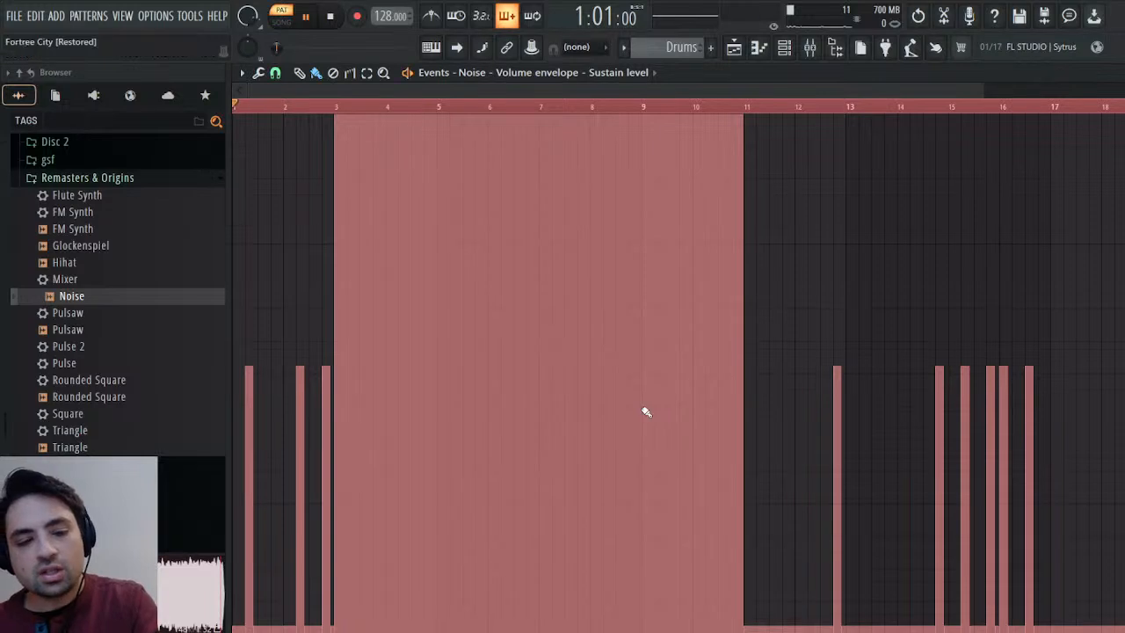
key(space)
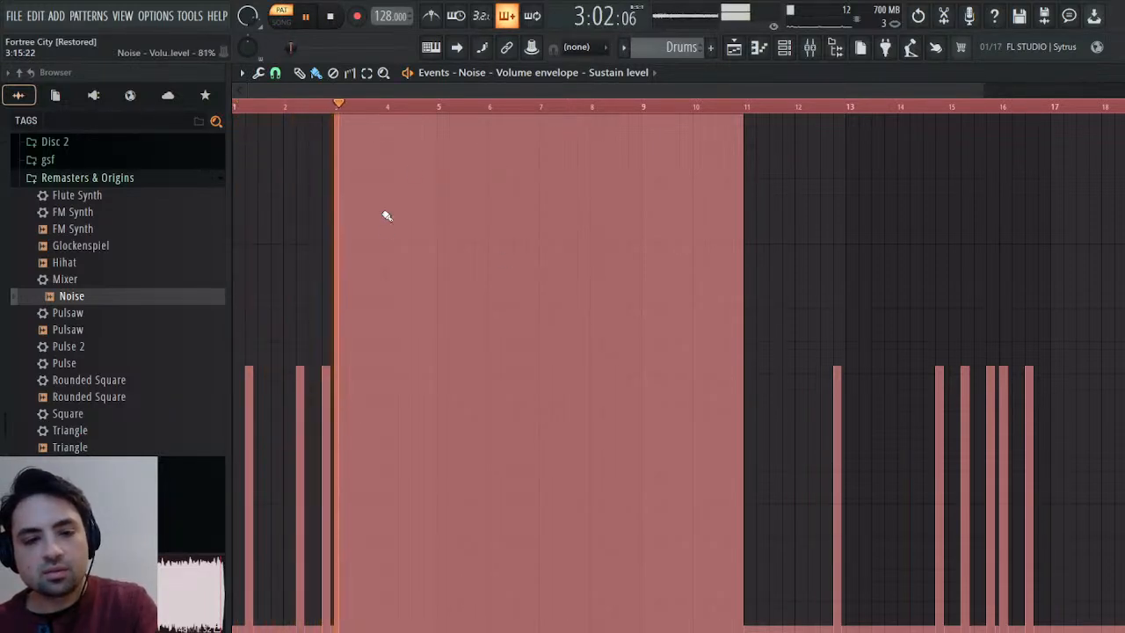
key(space)
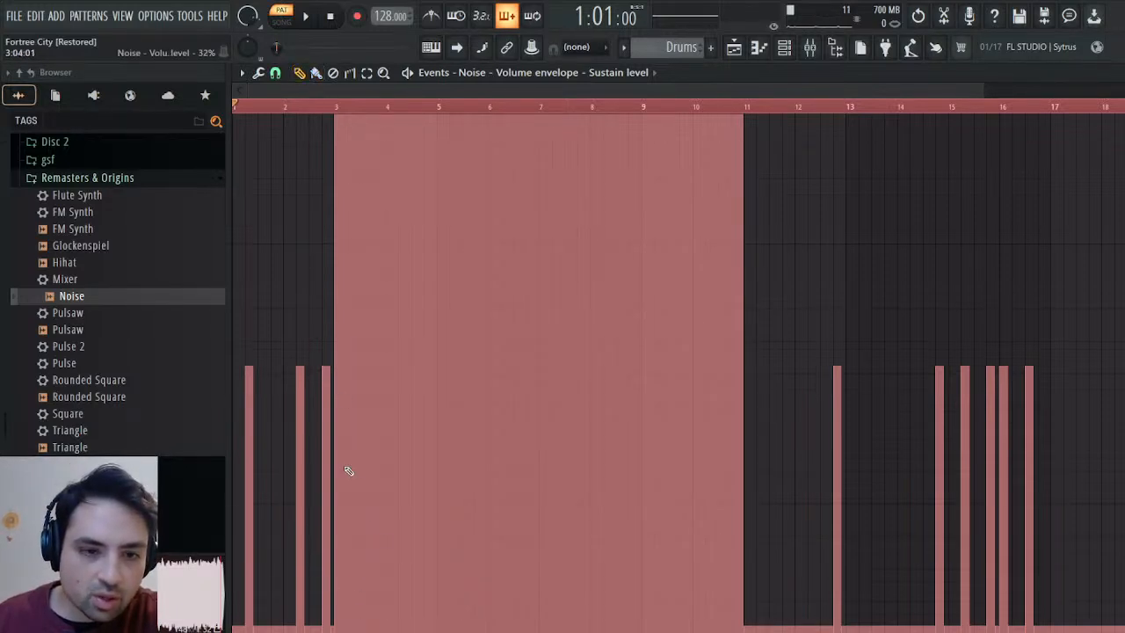
Drop the sustain level of the bar 3–11 section to zero and offset the remaining events down to about quarter level.
click(342, 629)
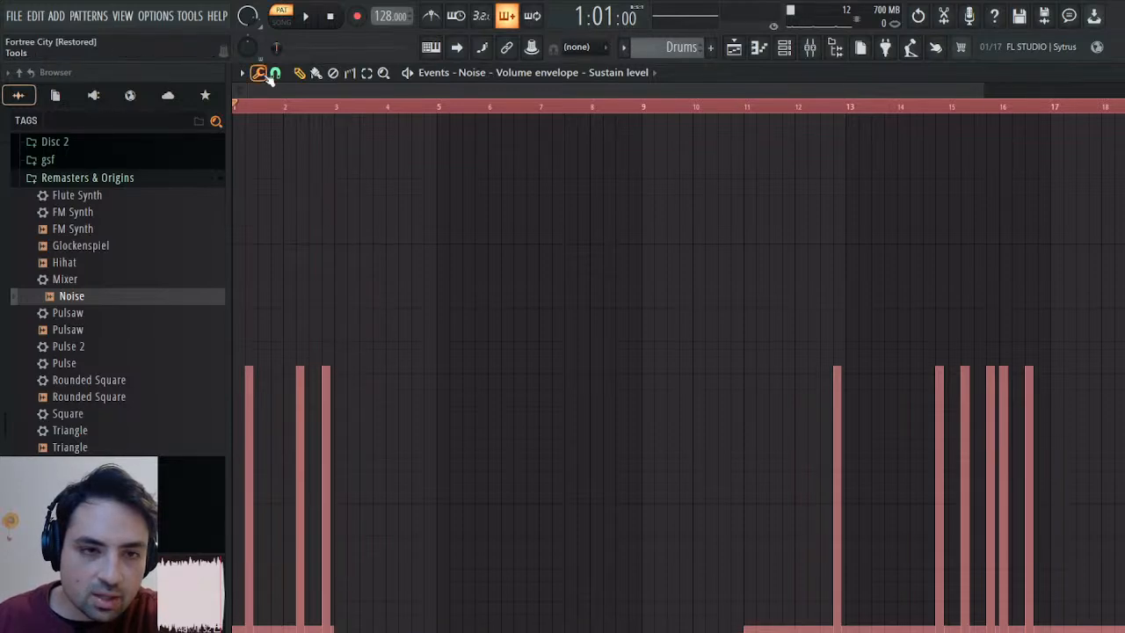
click(270, 95)
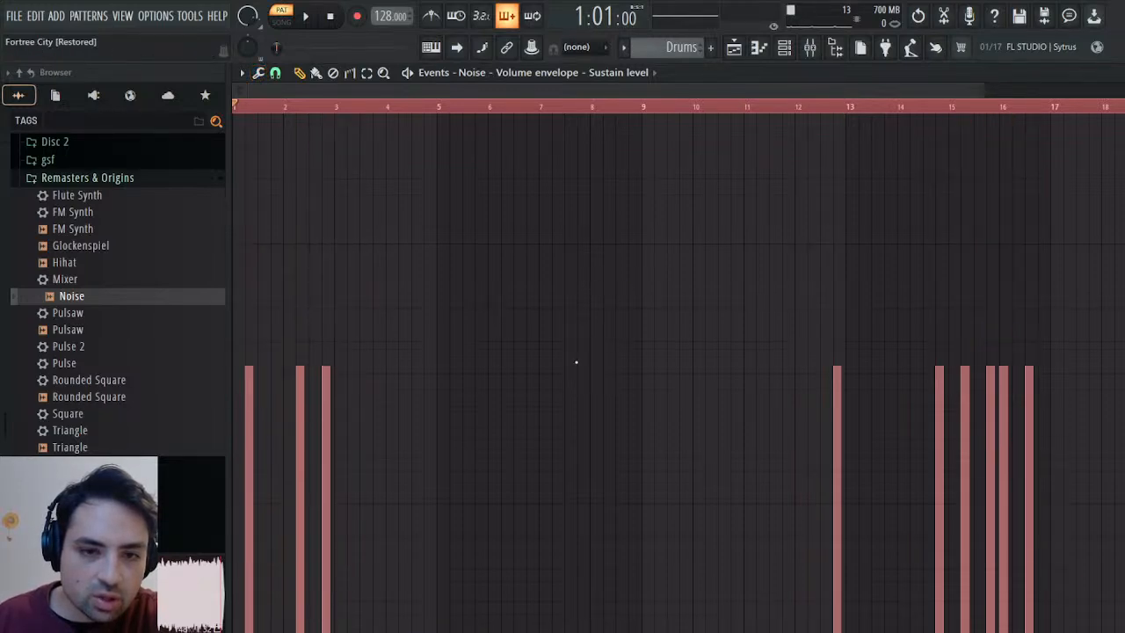
click(557, 423)
drag(563, 351, 562, 380)
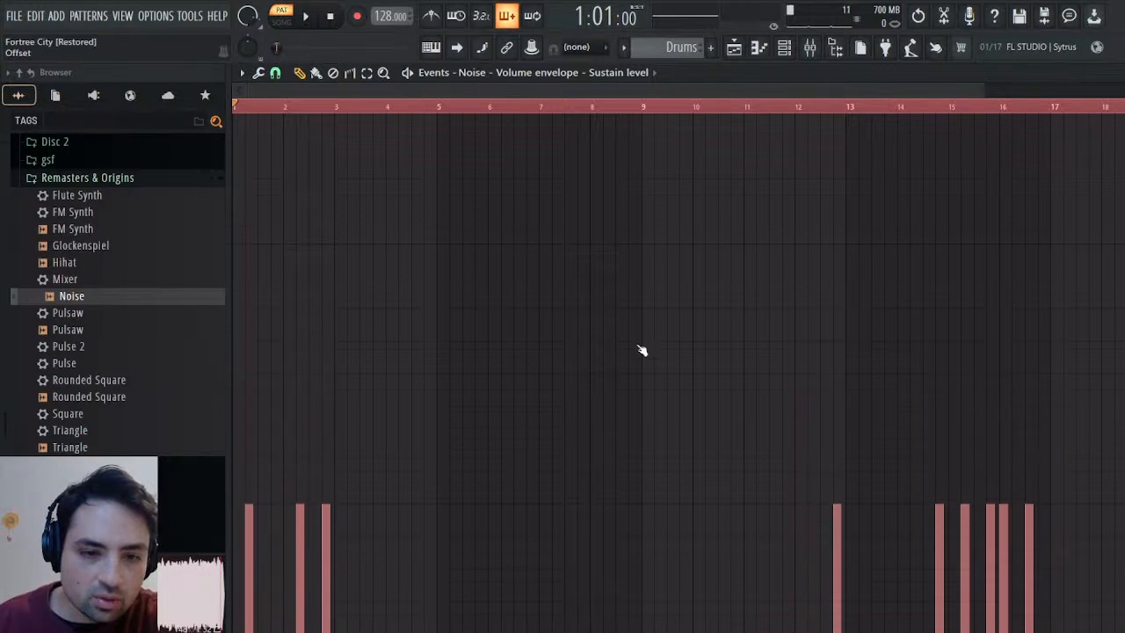
Shorten the Noise volume envelope's release time to near zero while the Drums pattern plays.
key(space)
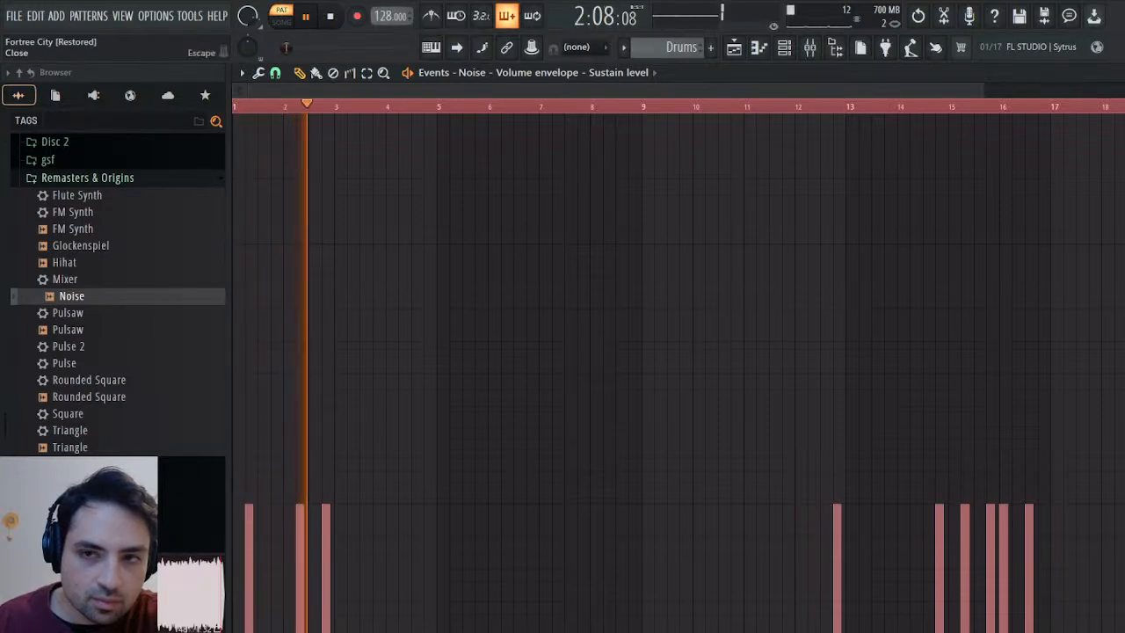
click(1115, 73)
drag(410, 332, 410, 369)
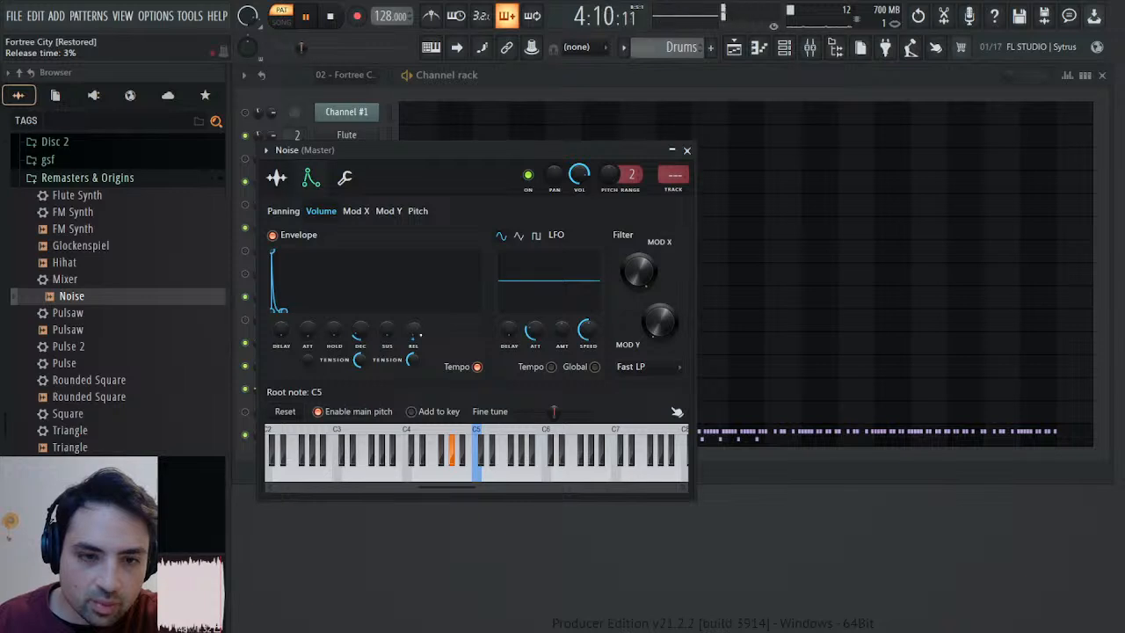
click(686, 150)
Compare the playback of the Drums pattern with the 02 - Fortree City pattern, staying in pattern mode.
click(330, 16)
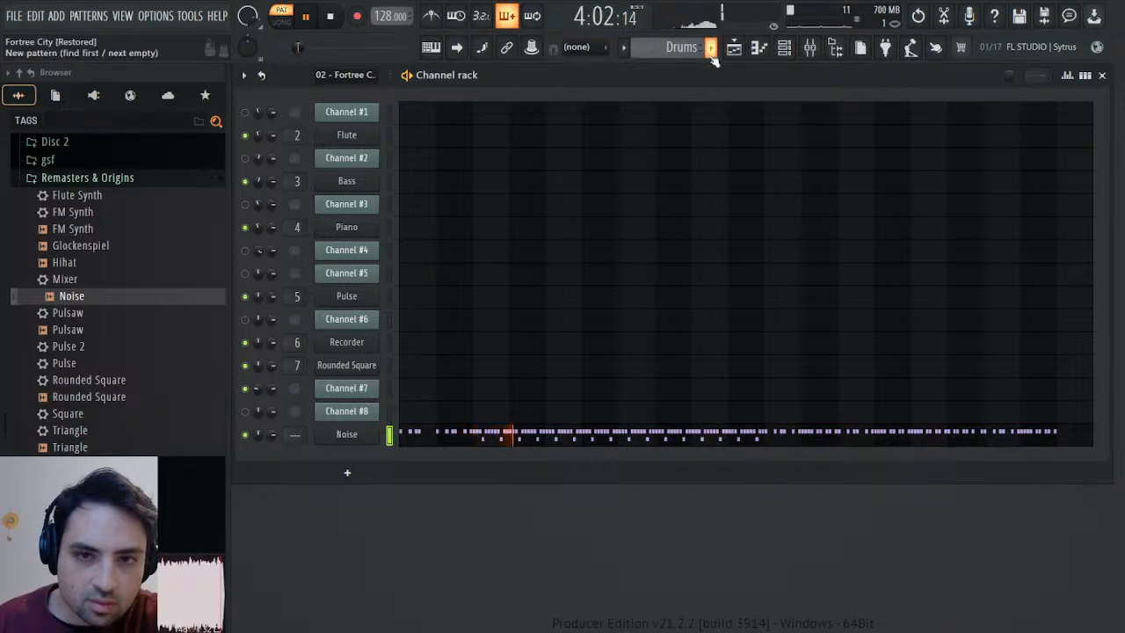
scroll(684, 47, up, 5)
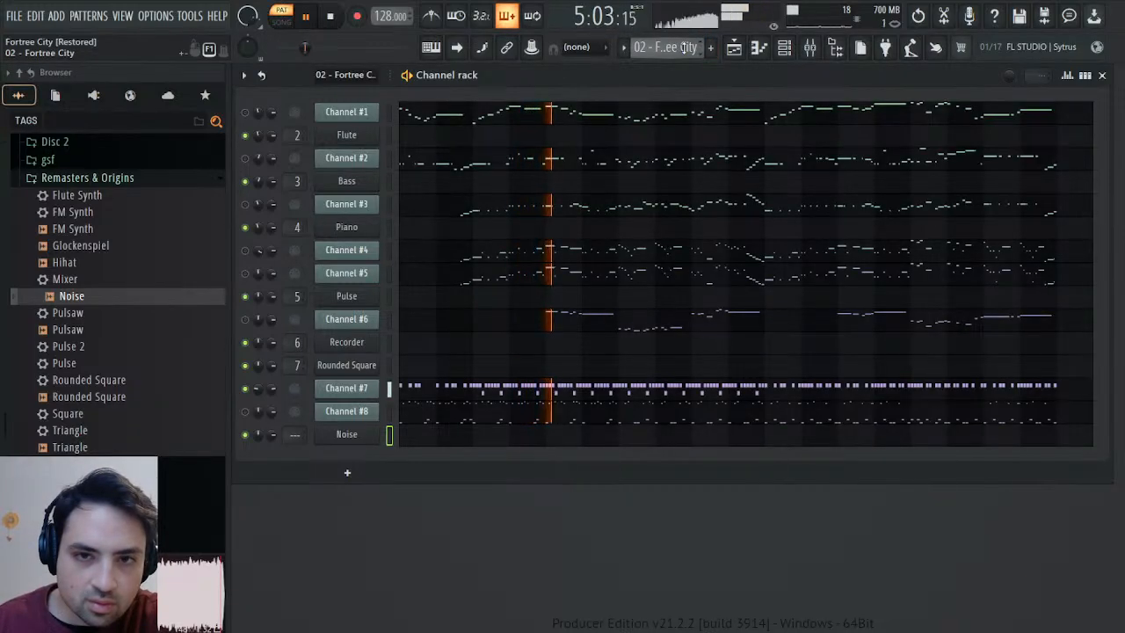
scroll(684, 48, down, 3)
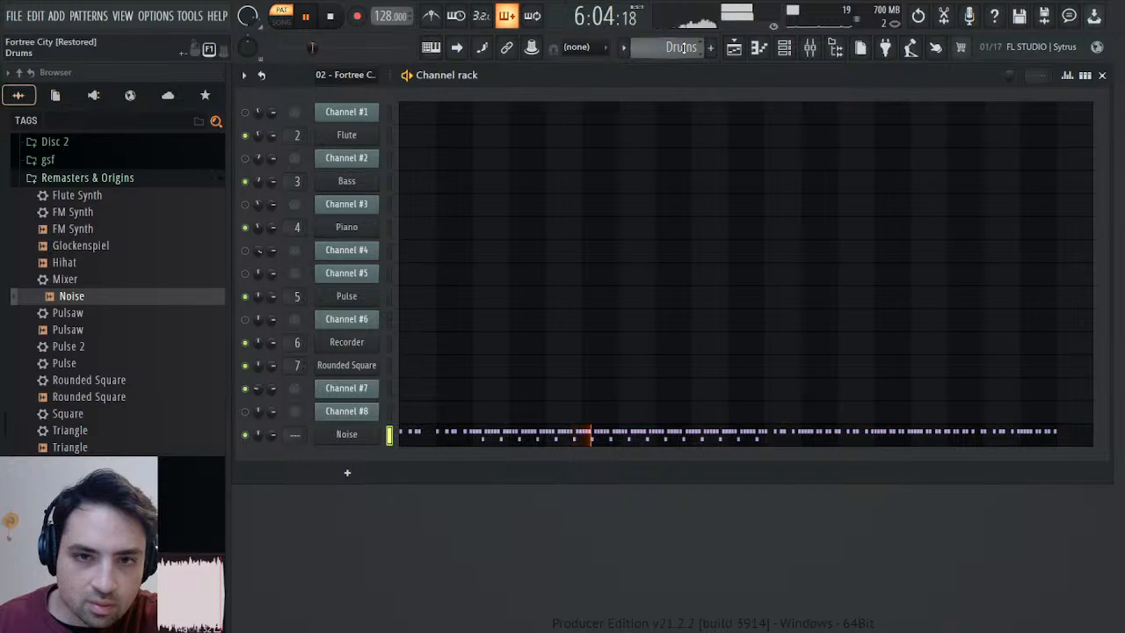
click(328, 17)
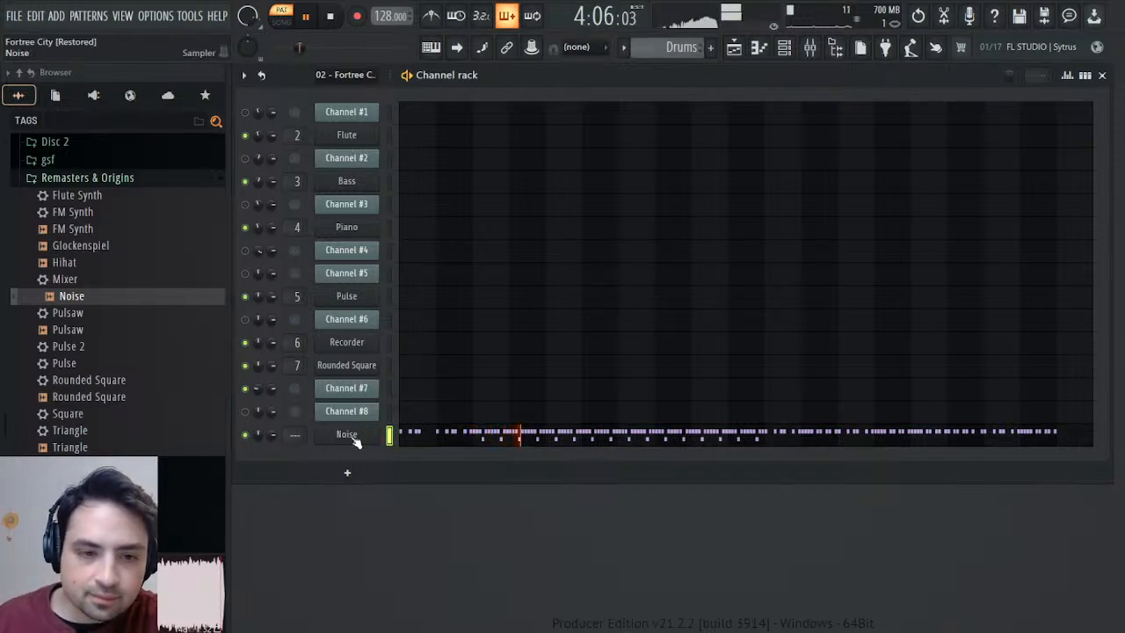
click(281, 17)
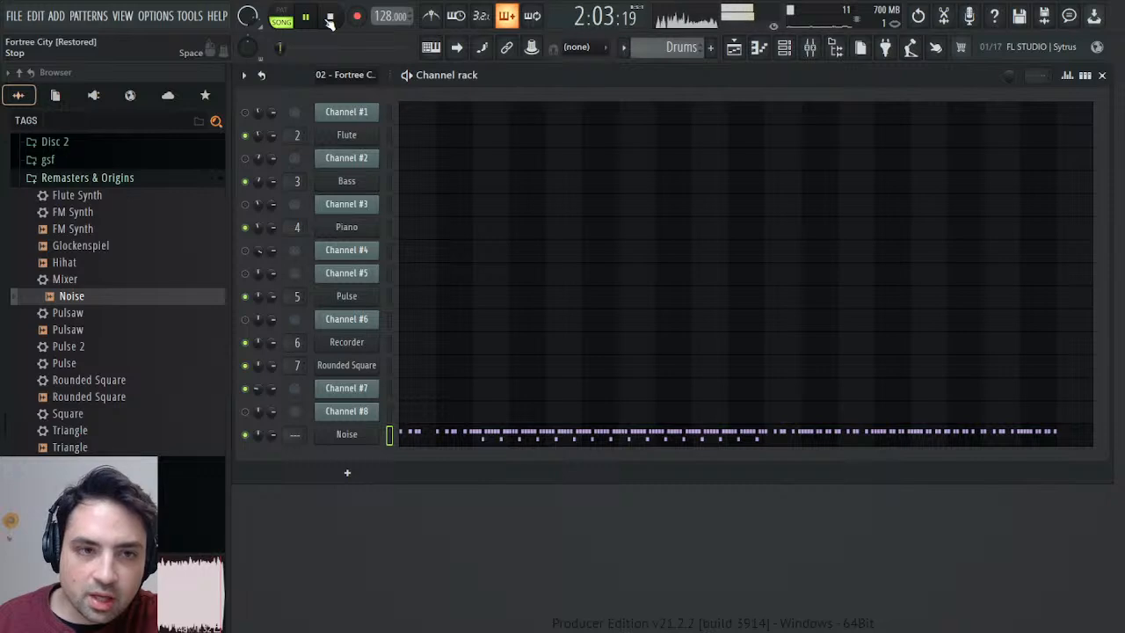
click(282, 17)
click(330, 16)
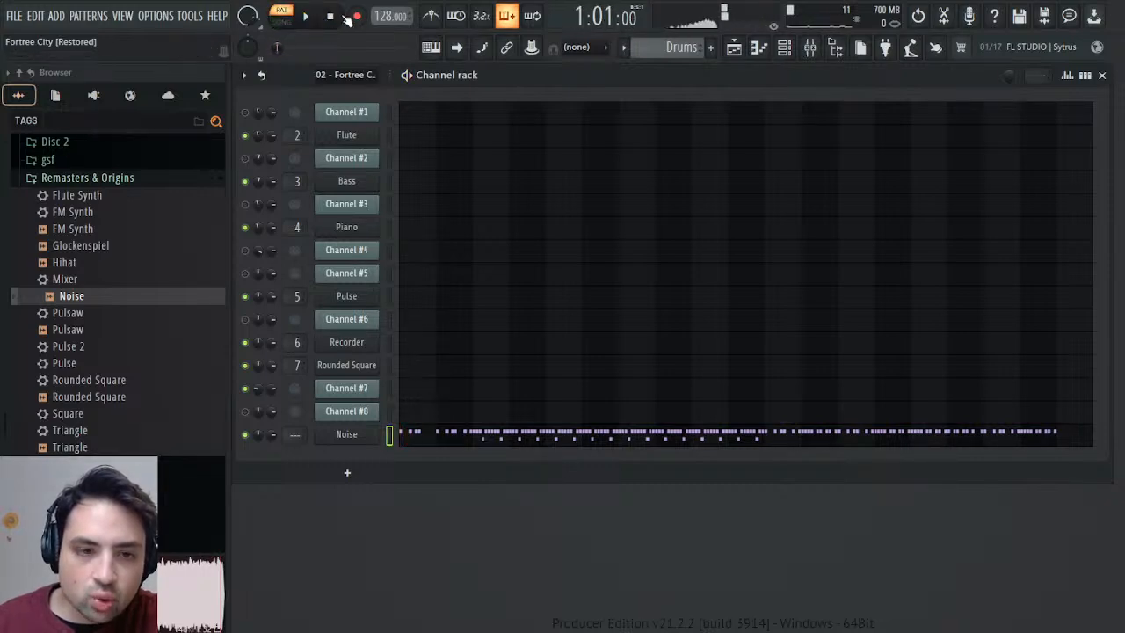
Open the event editor for the Noise volume envelope's decay time and audition the Drums pattern around bars 2 to 4.
click(358, 433)
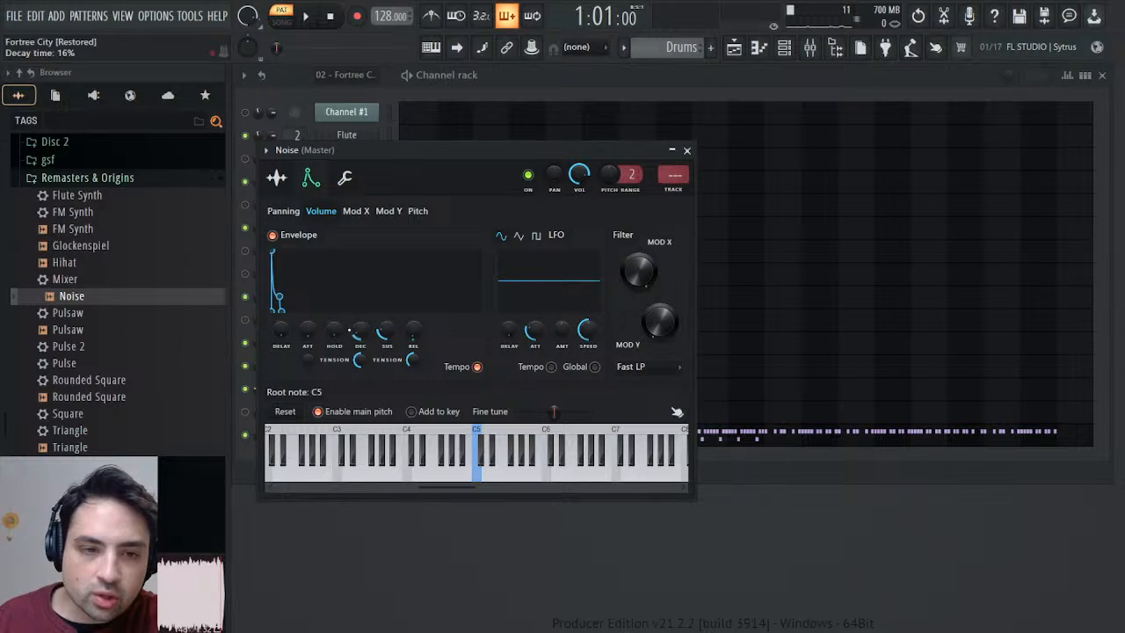
click(379, 377)
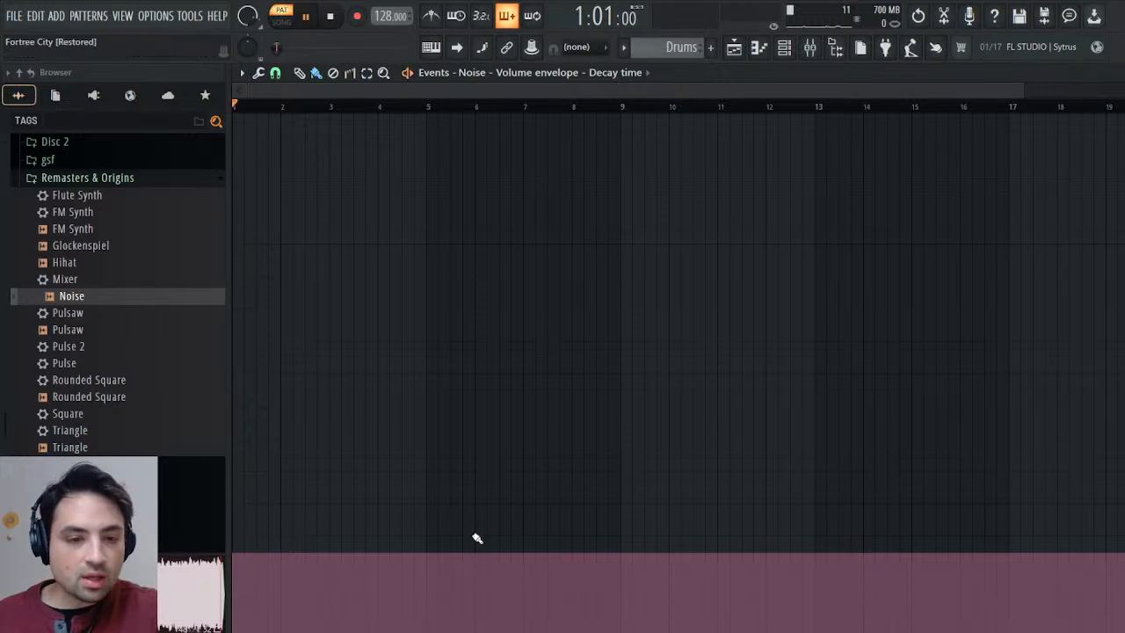
key(space)
click(368, 105)
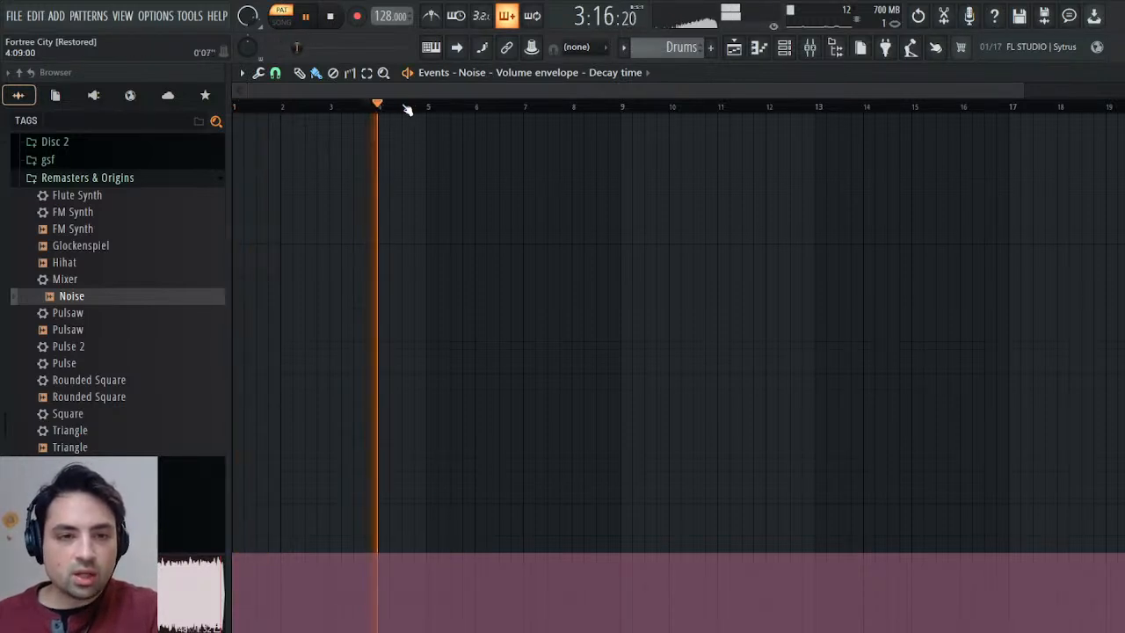
click(326, 106)
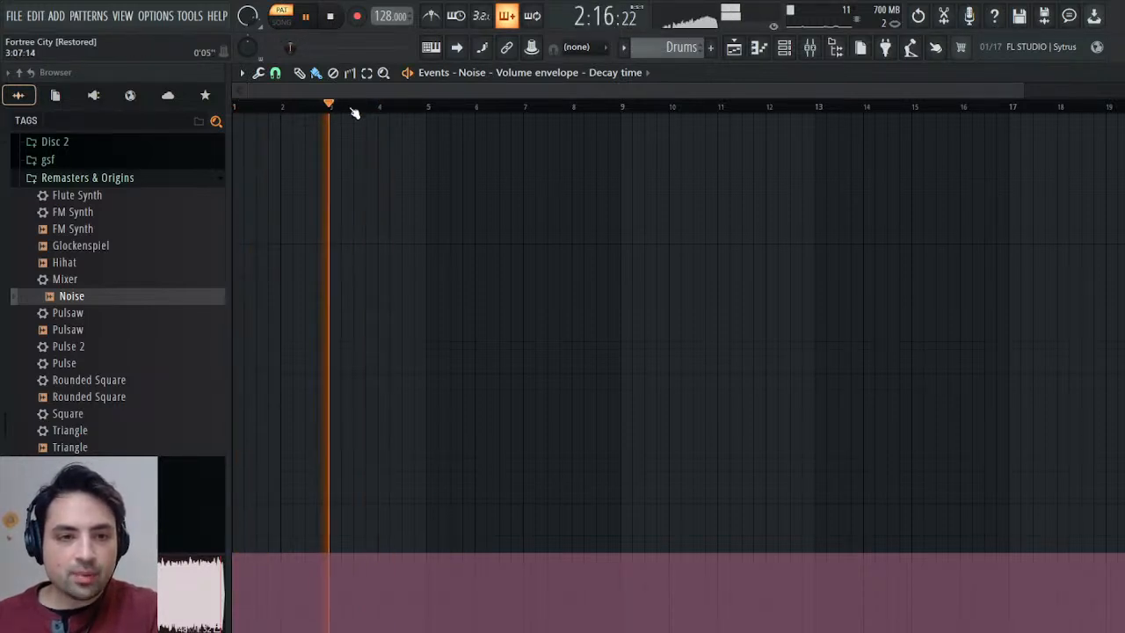
click(281, 107)
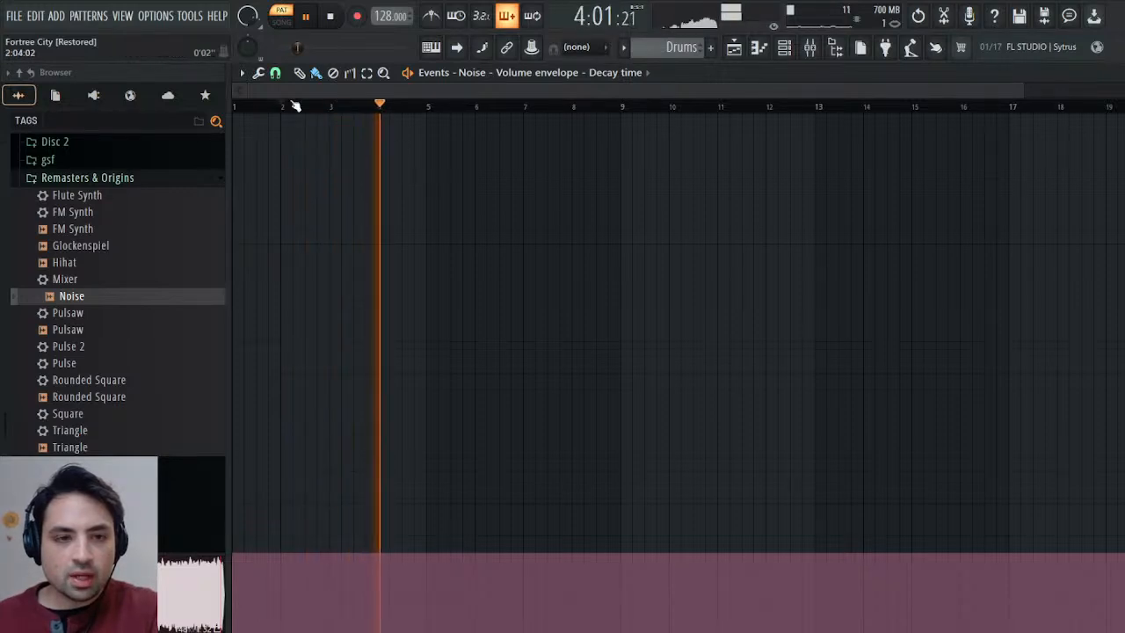
Lower the Noise decay-time events from bar 3 onward, trying 6% before raising them slightly, while replaying the transition.
click(331, 604)
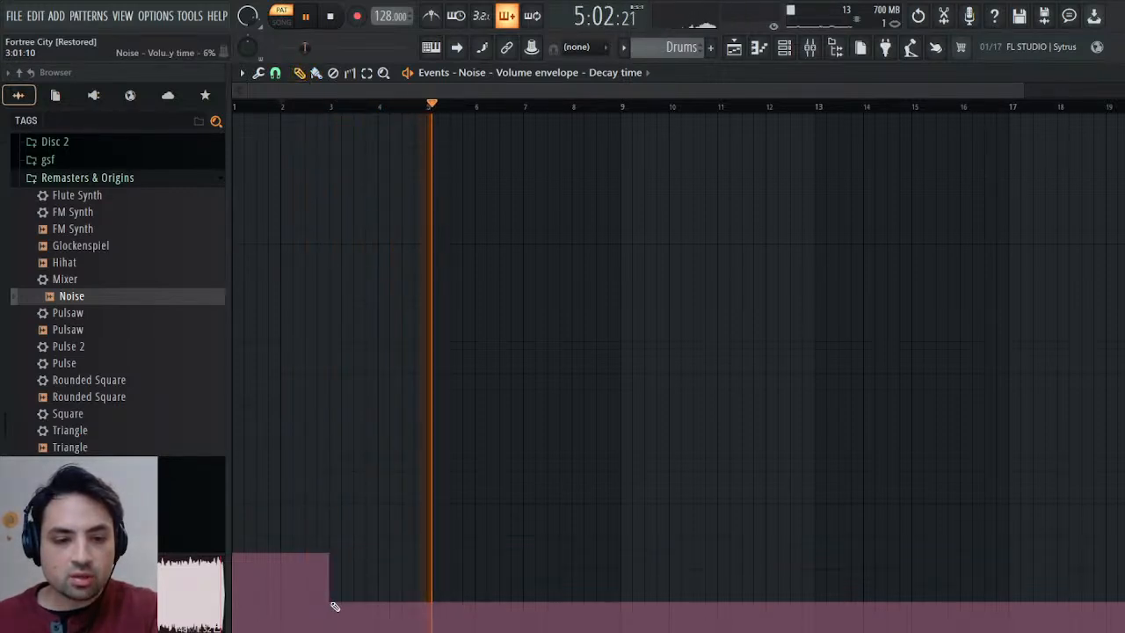
click(325, 107)
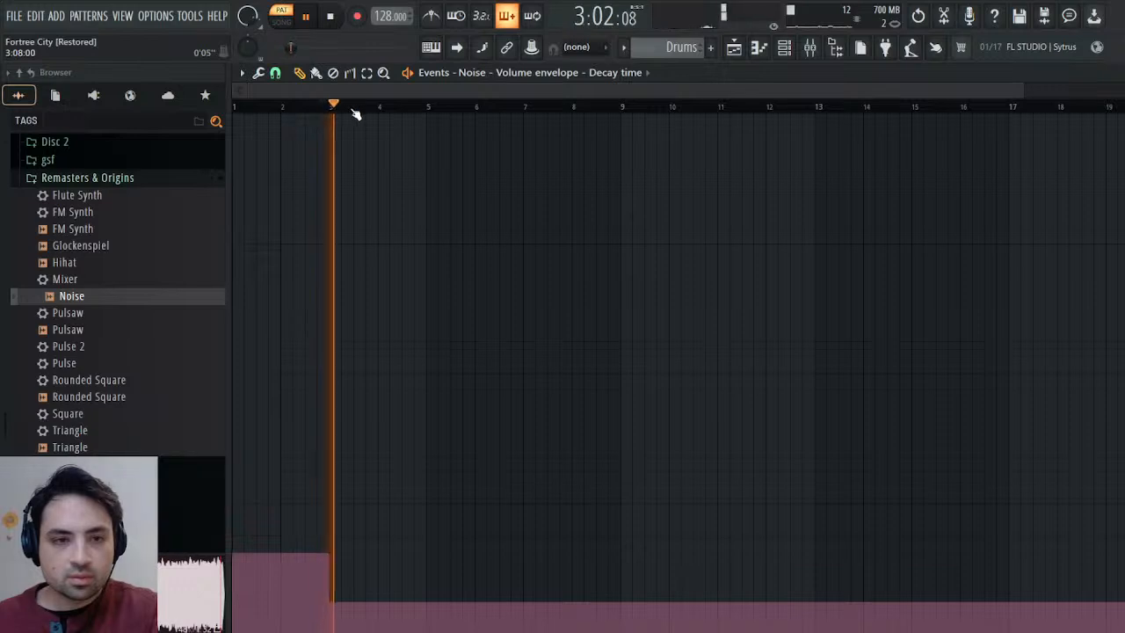
click(330, 583)
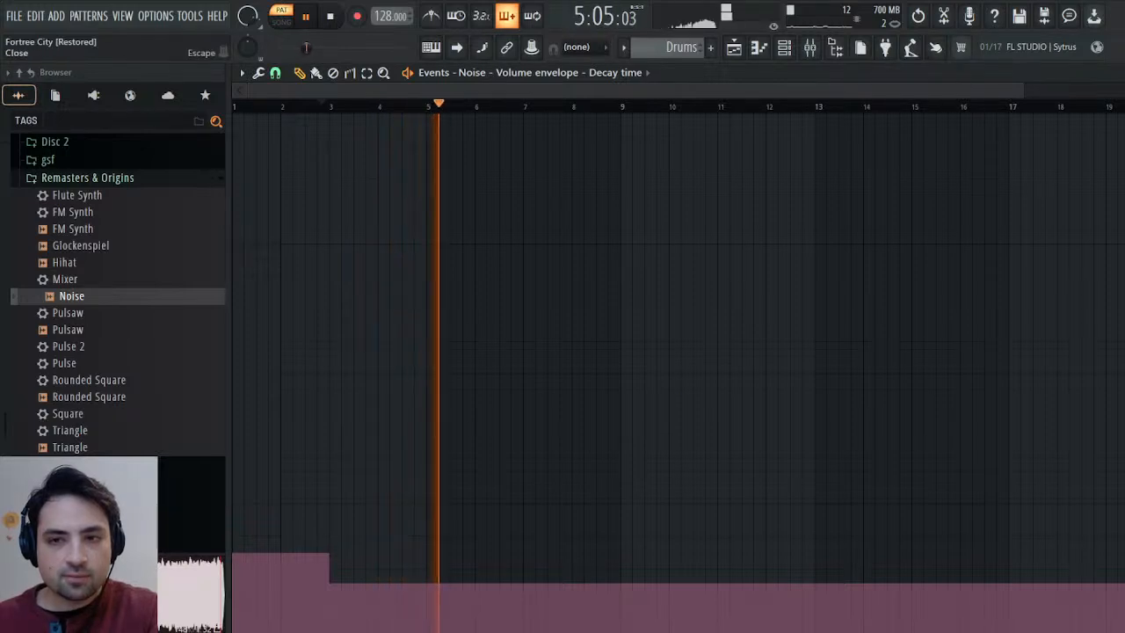
key(Escape)
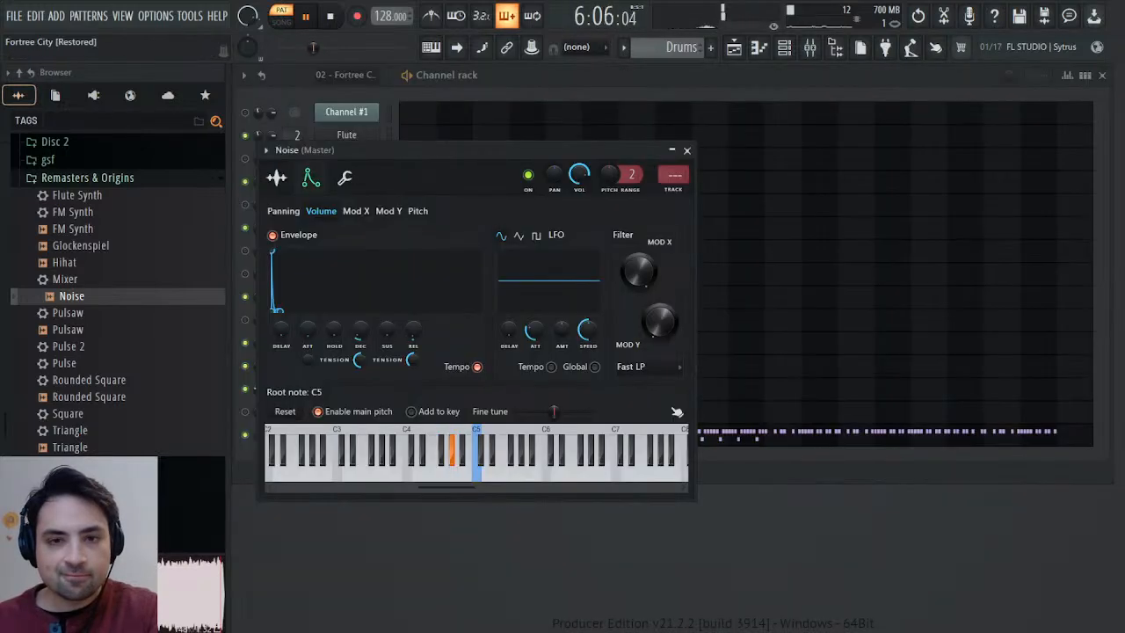
Check the Noise volume envelope's sustain-level events in the Drums pattern, and switch to the 02 - Fortree City pattern for comparison.
click(687, 150)
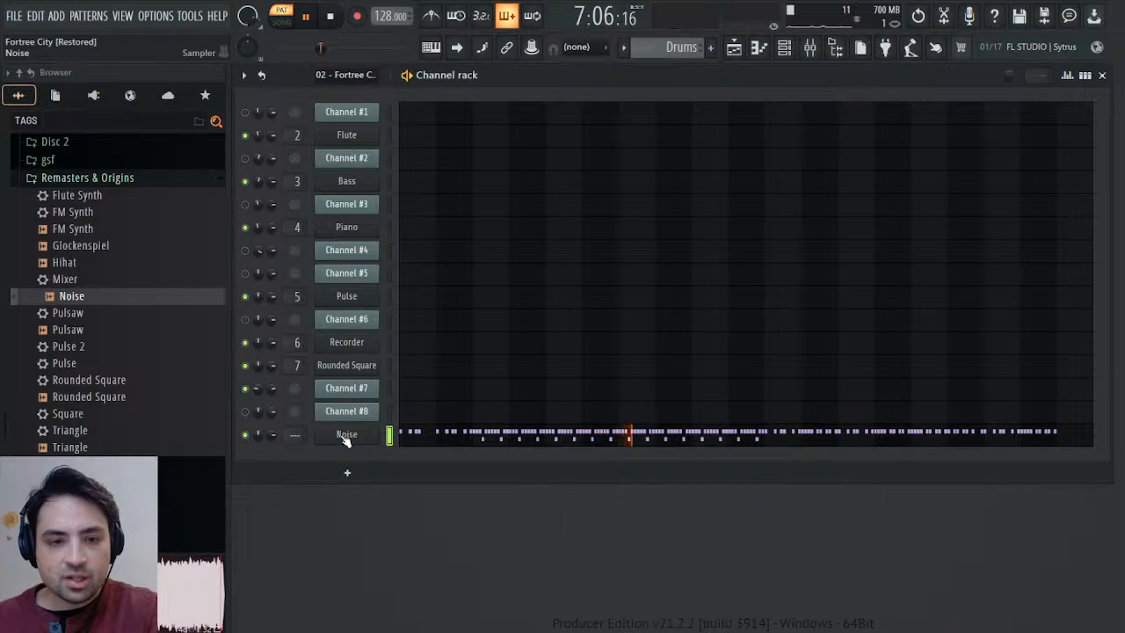
click(346, 435)
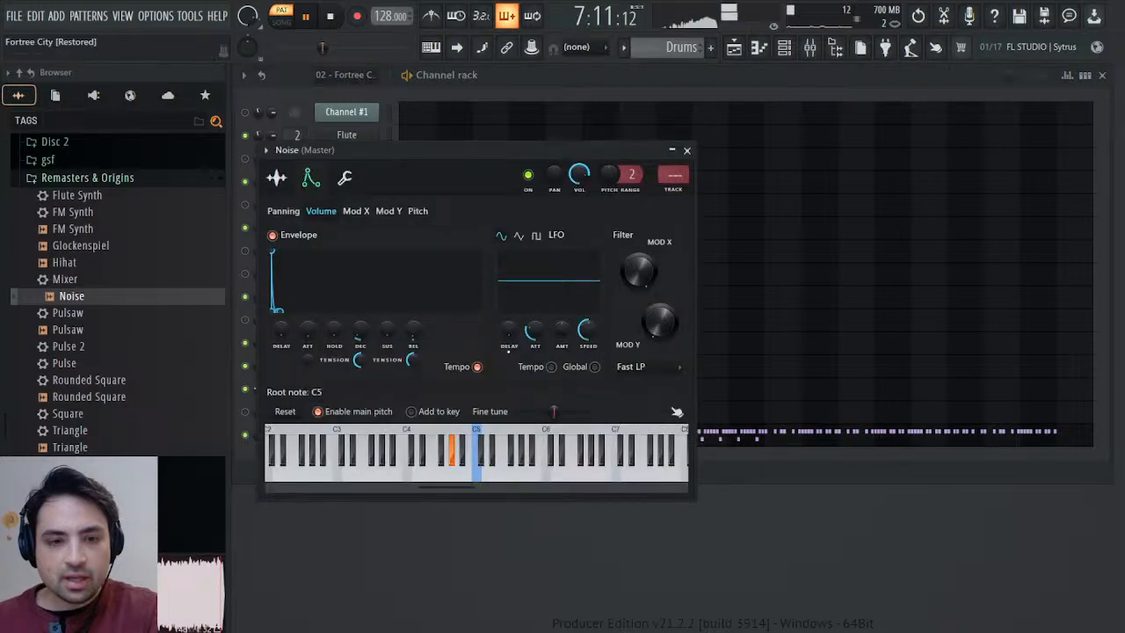
click(422, 364)
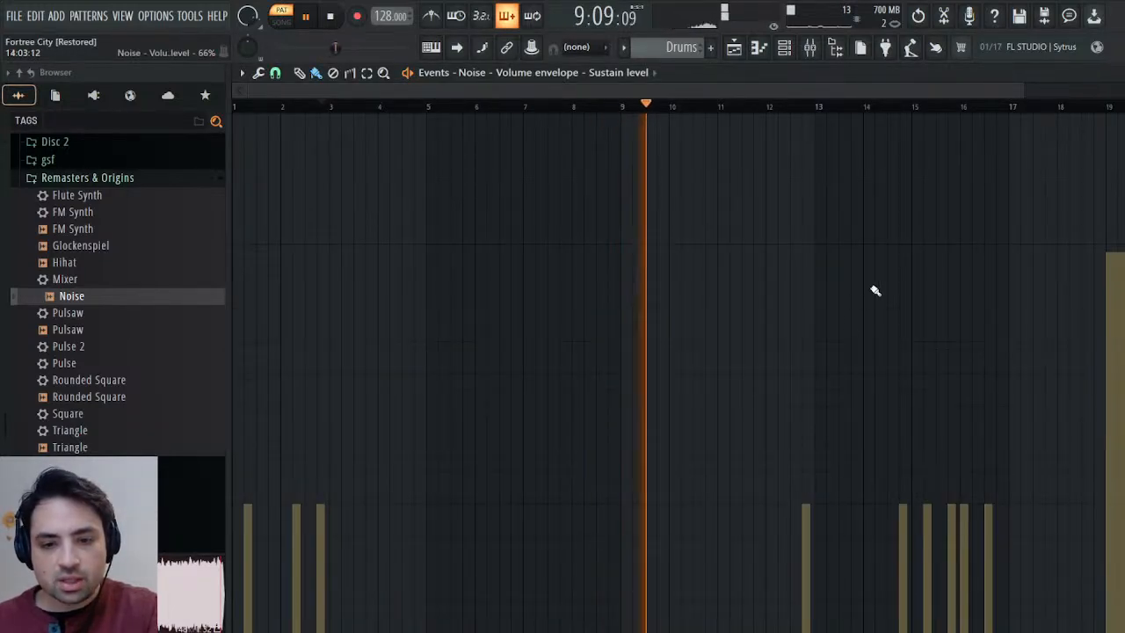
scroll(678, 47, up, 1)
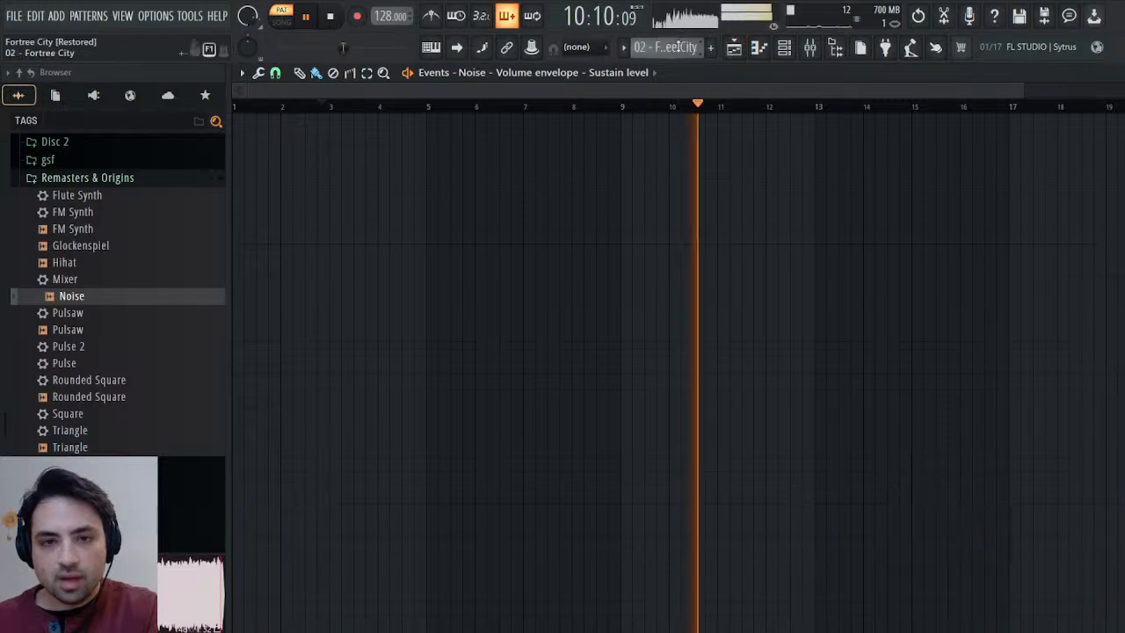
click(1115, 72)
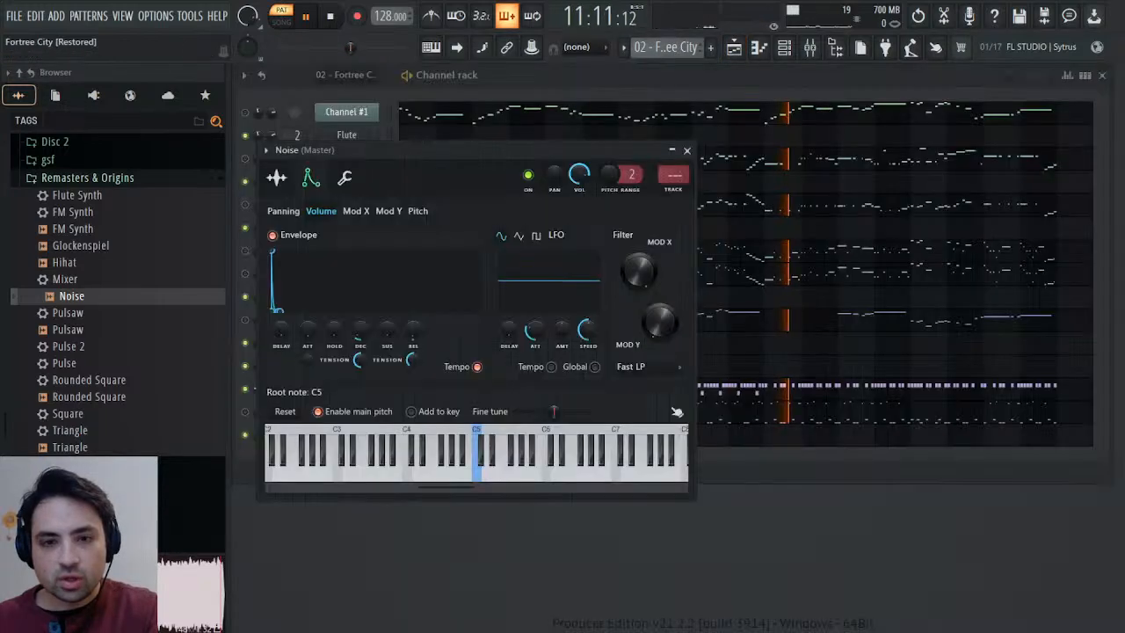
click(687, 150)
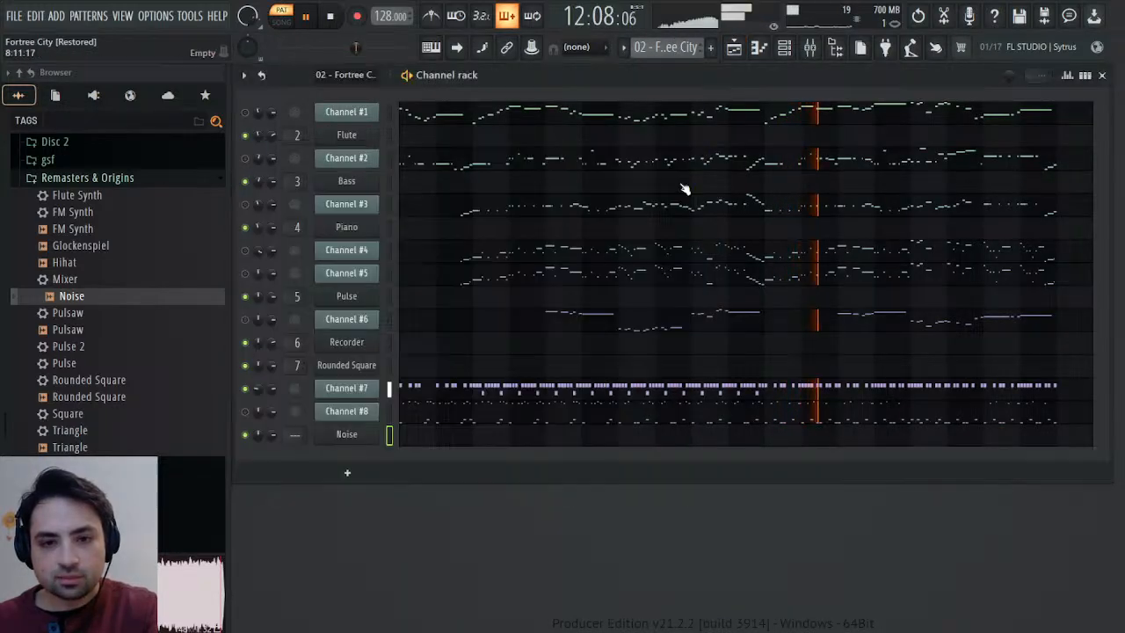
Examine Channel #7's General MIDI patch events, auditioning the patch changes around bars 11 and 19 of the 02 - Fortree City pattern.
click(367, 390)
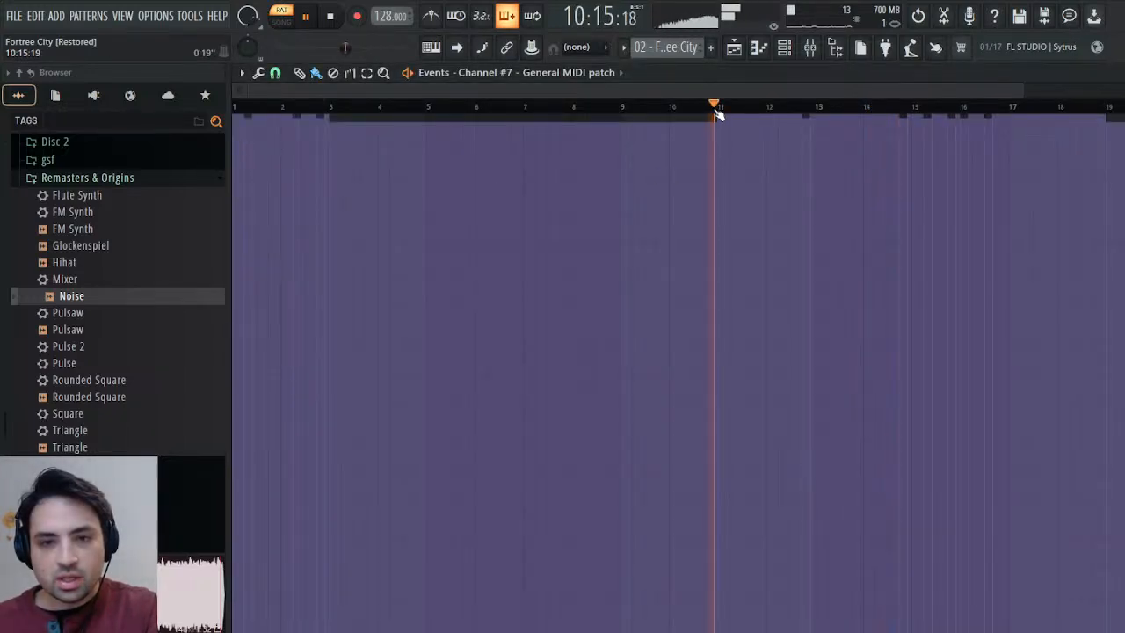
drag(718, 112, 733, 107)
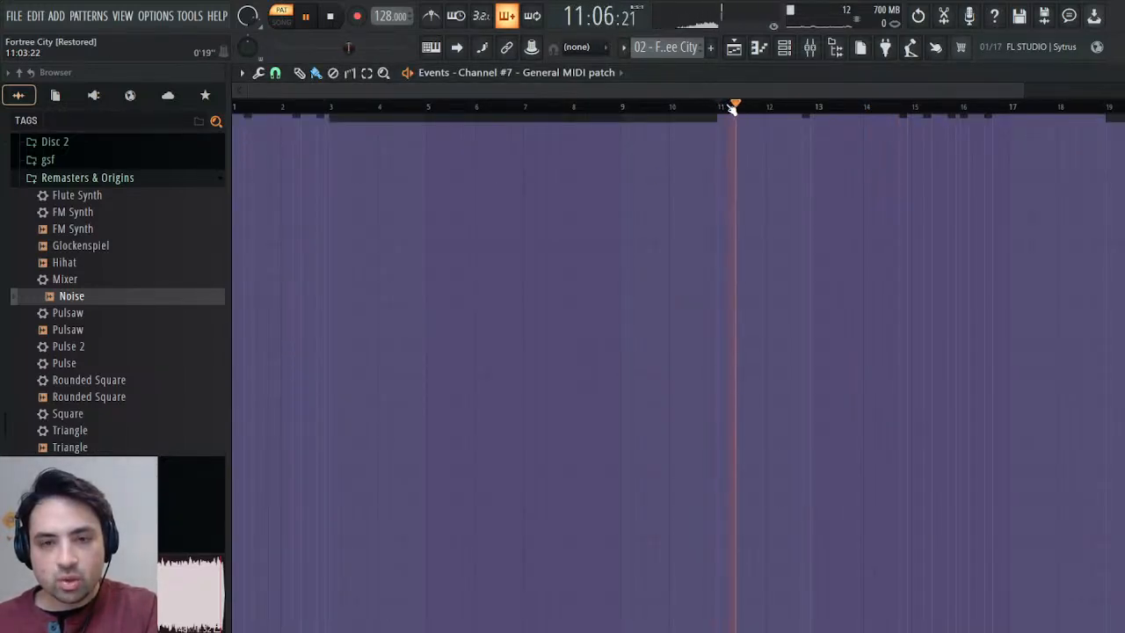
click(1113, 107)
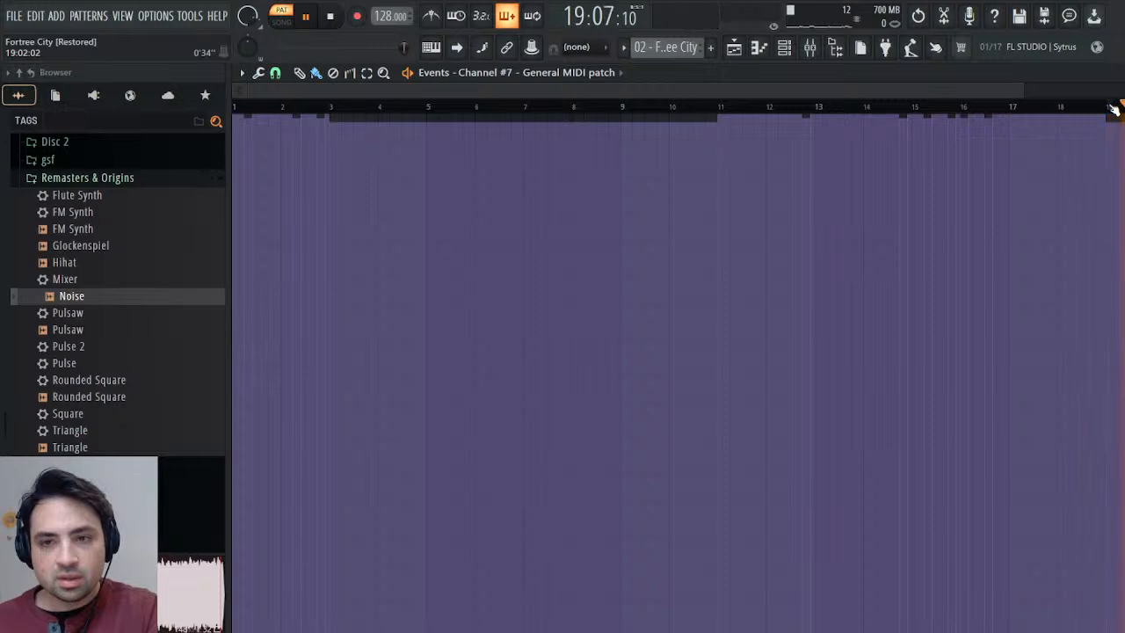
click(819, 112)
click(712, 108)
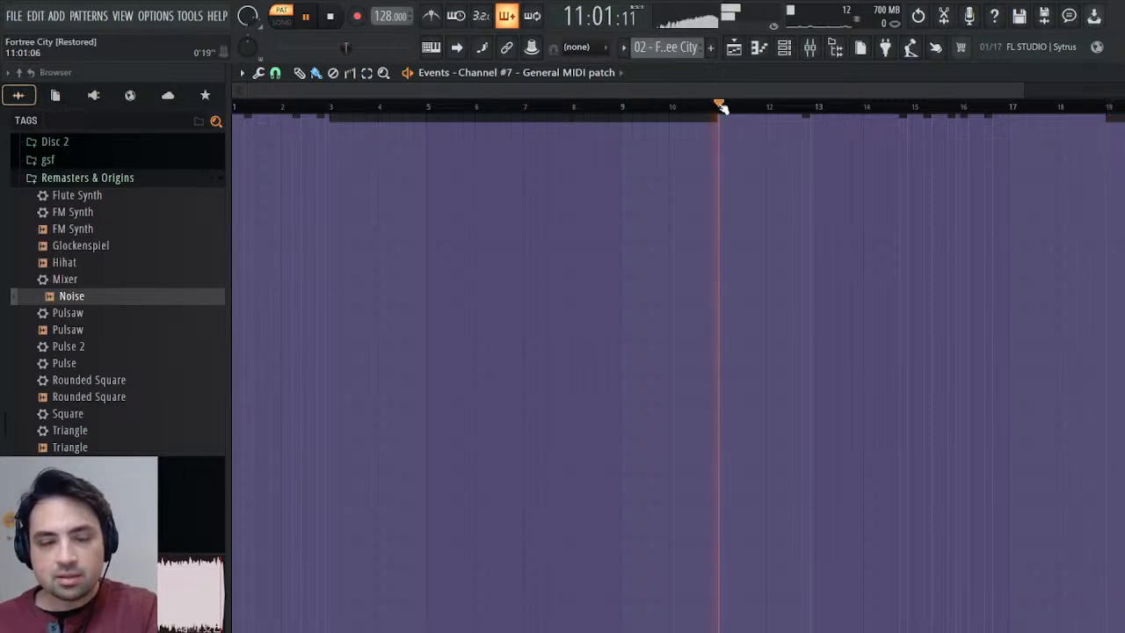
key(space)
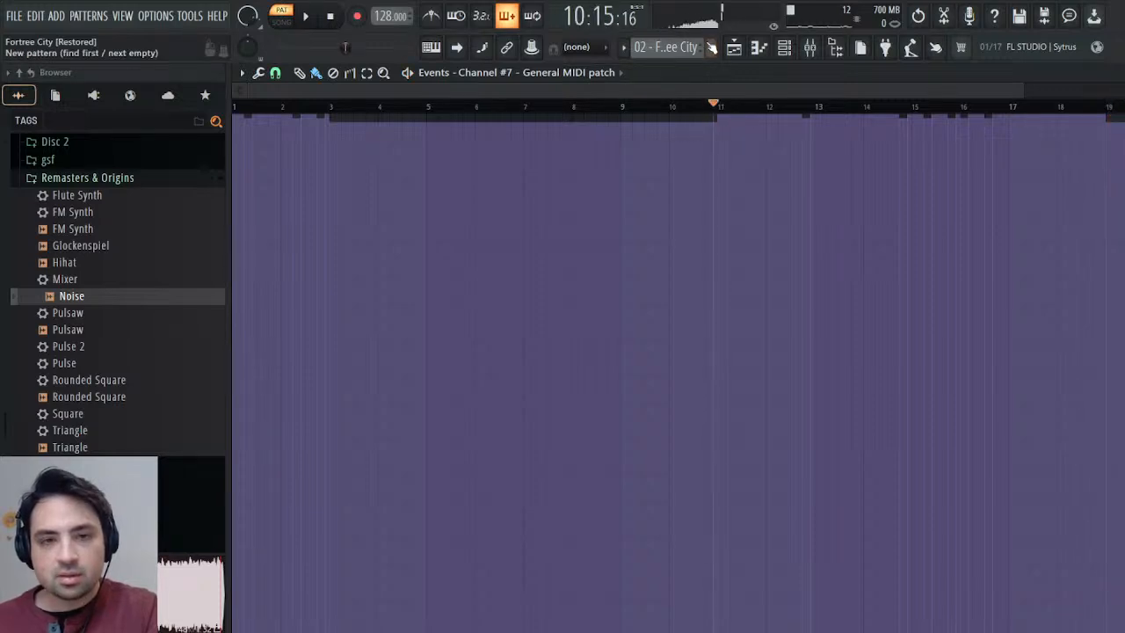
Raise the Noise decay-time events in the Drums pattern to about 15% from bar 11 onward and audition the transition.
click(701, 124)
key(Escape)
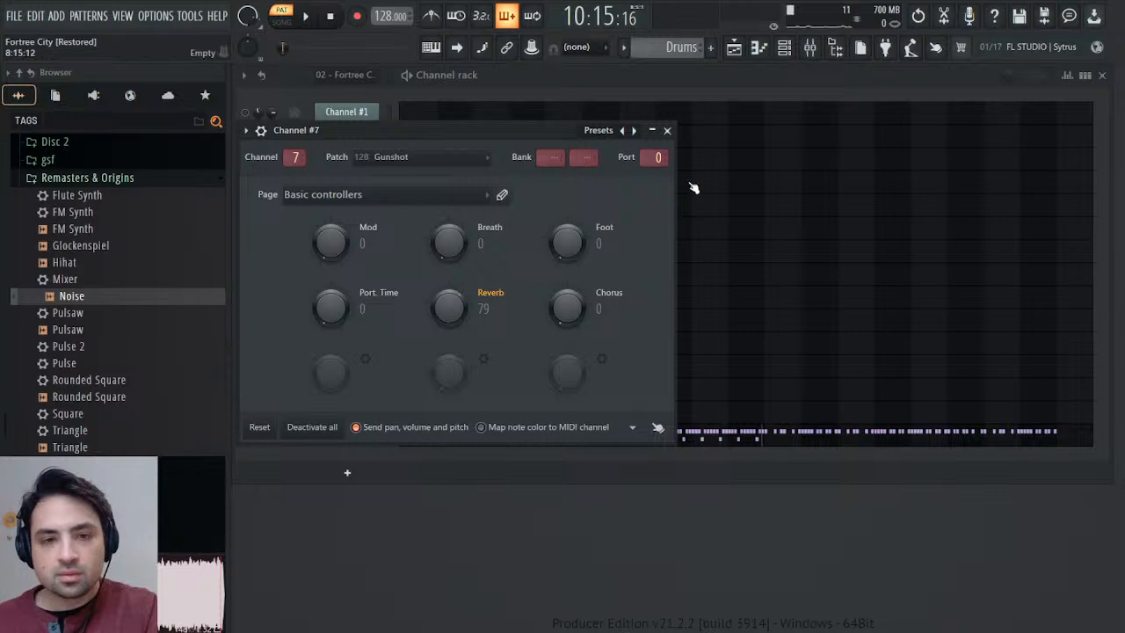
click(667, 131)
click(349, 434)
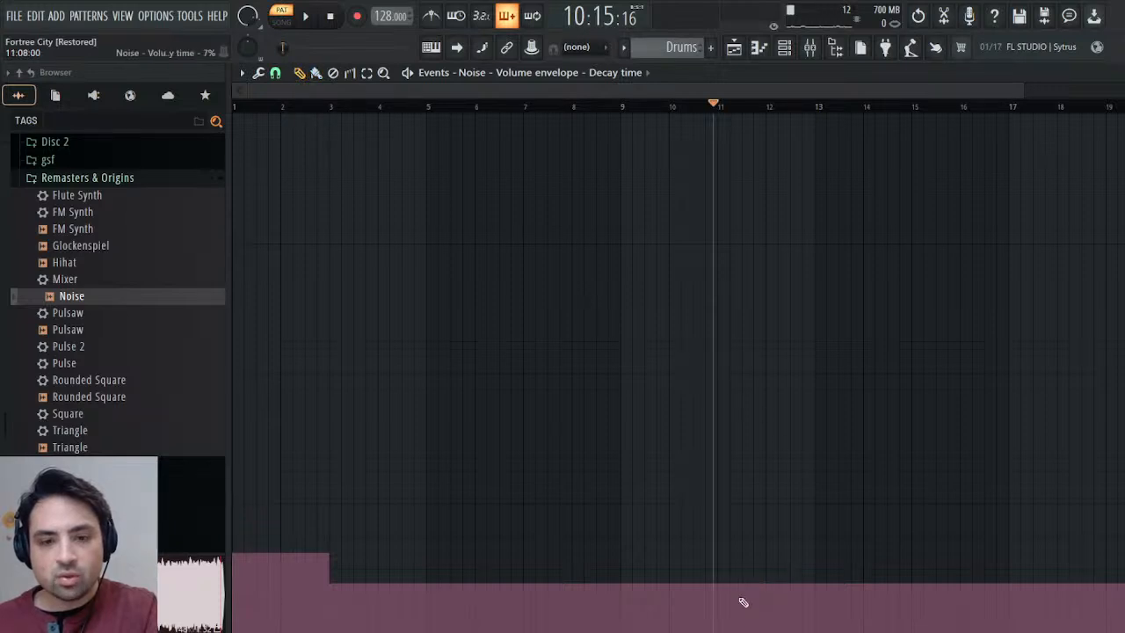
click(720, 559)
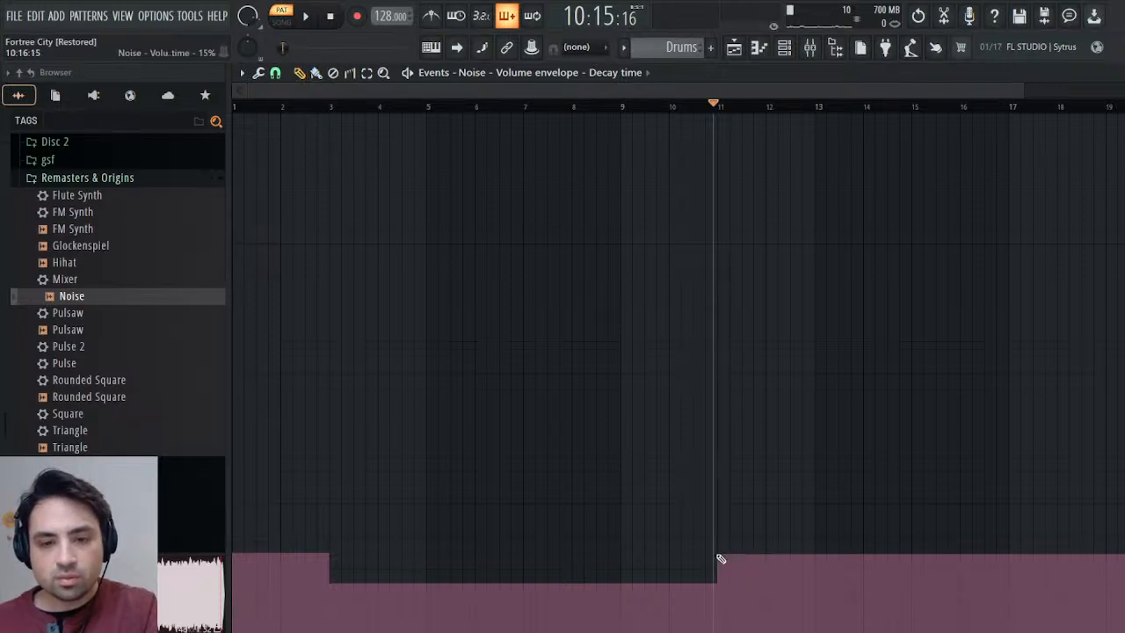
key(space)
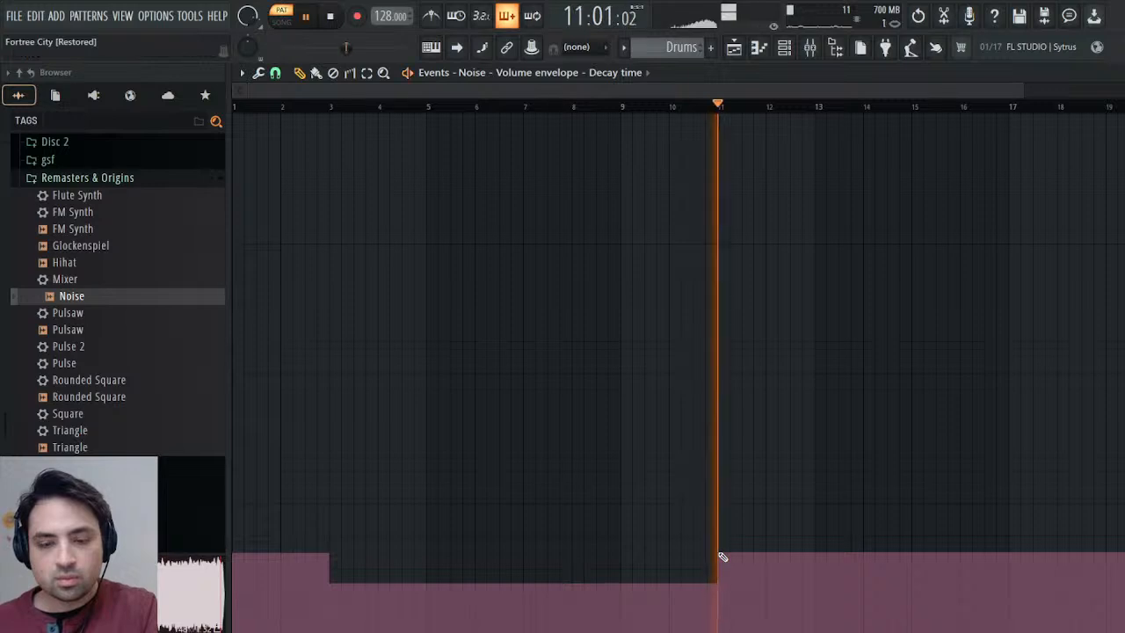
click(629, 106)
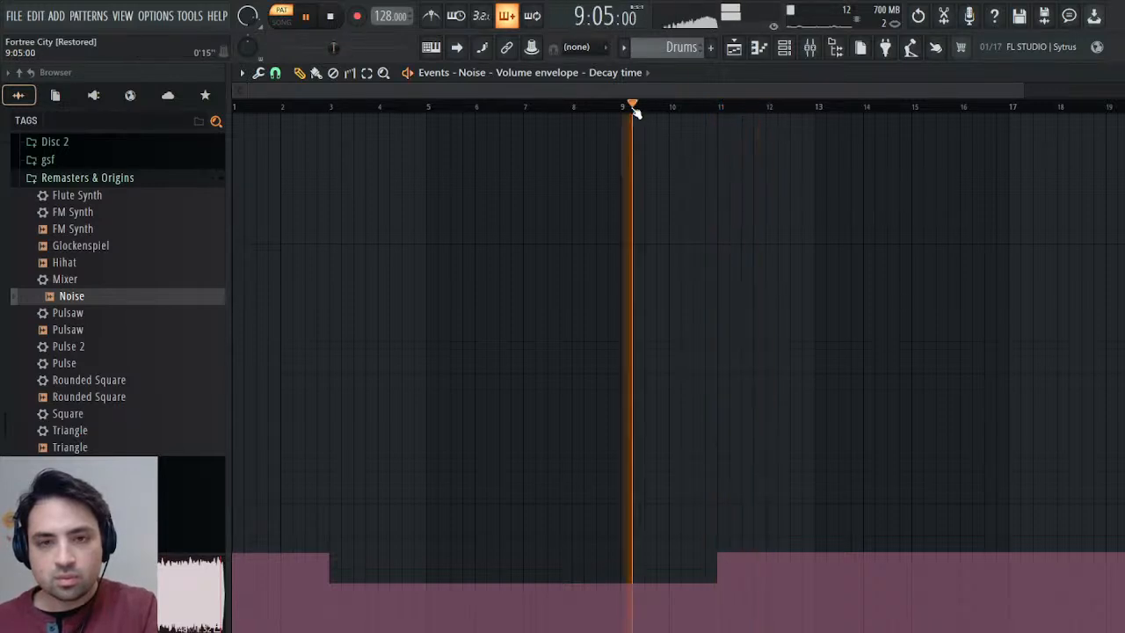
click(711, 105)
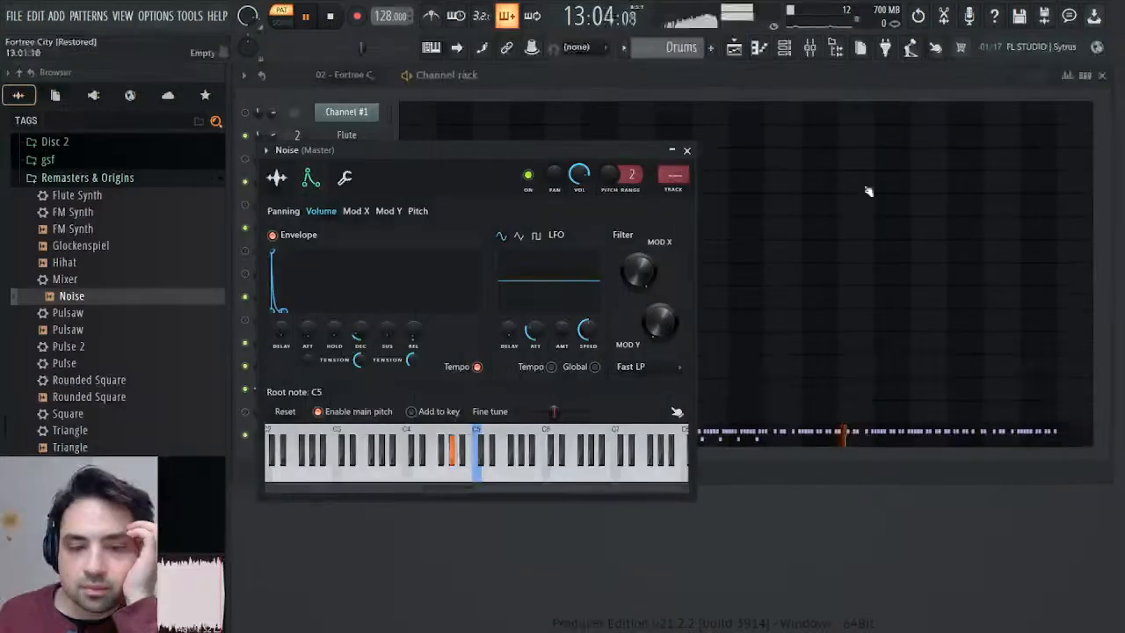
Route the Noise channel to mixer track 8 and load the saved Mixer preset onto that track.
click(673, 188)
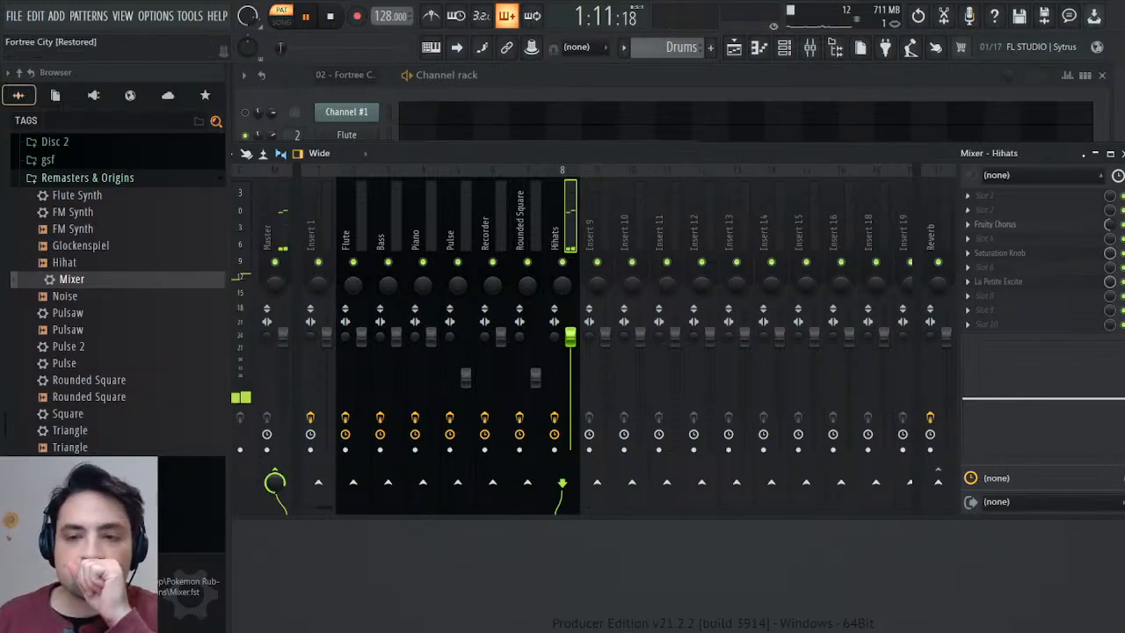
click(1121, 152)
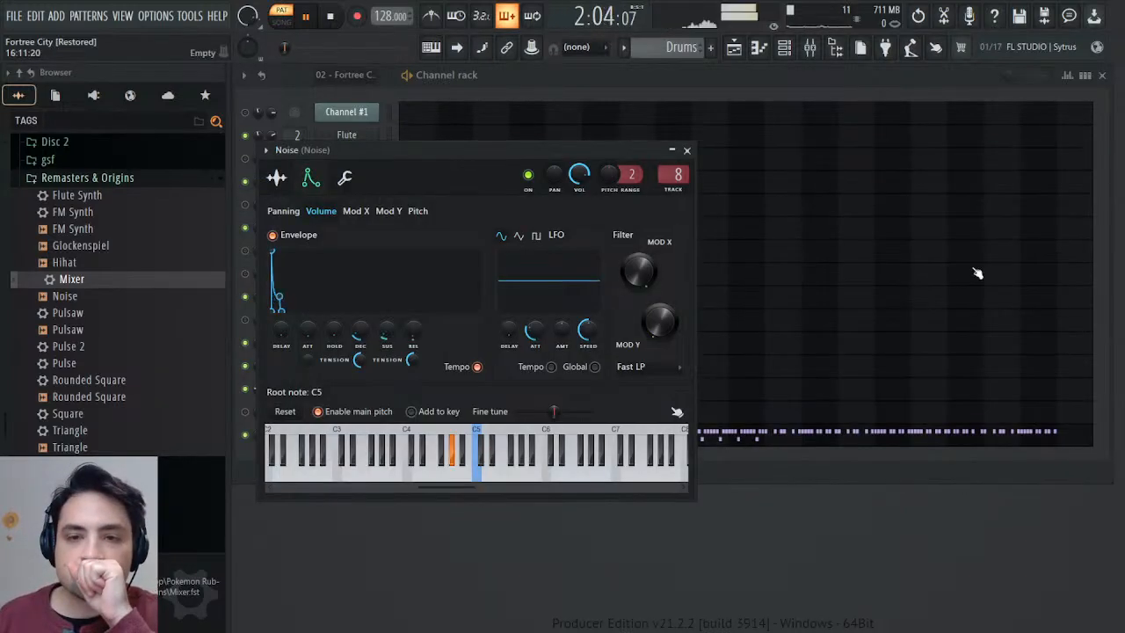
click(687, 152)
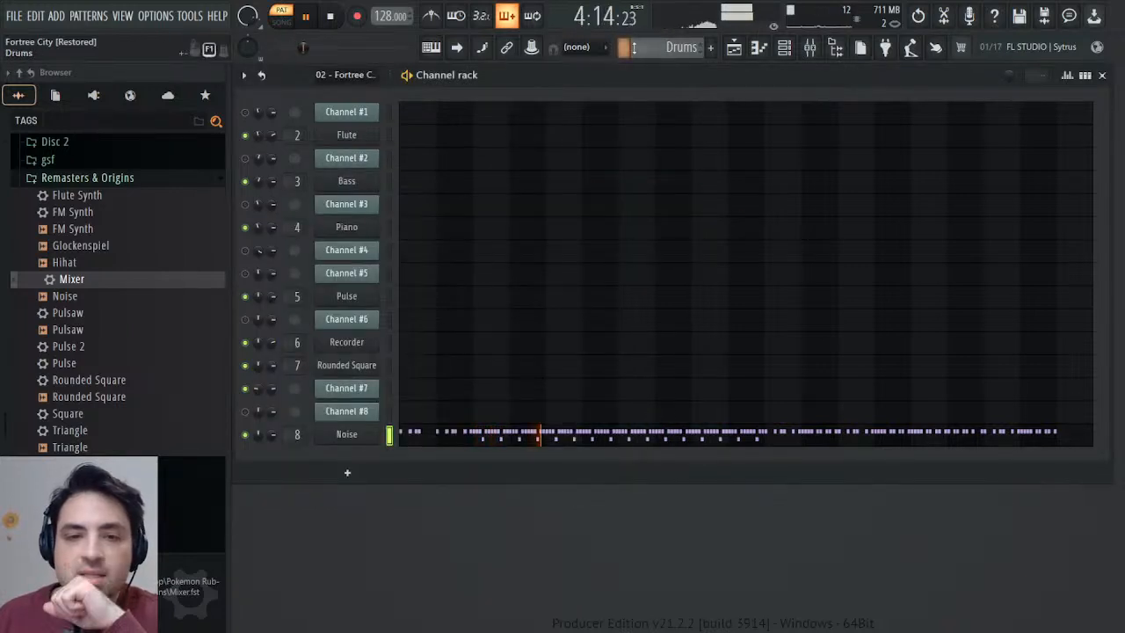
Inspect Channel #7's channel panning and channel volume events in the 02 - Fortree City pattern.
click(735, 48)
click(735, 47)
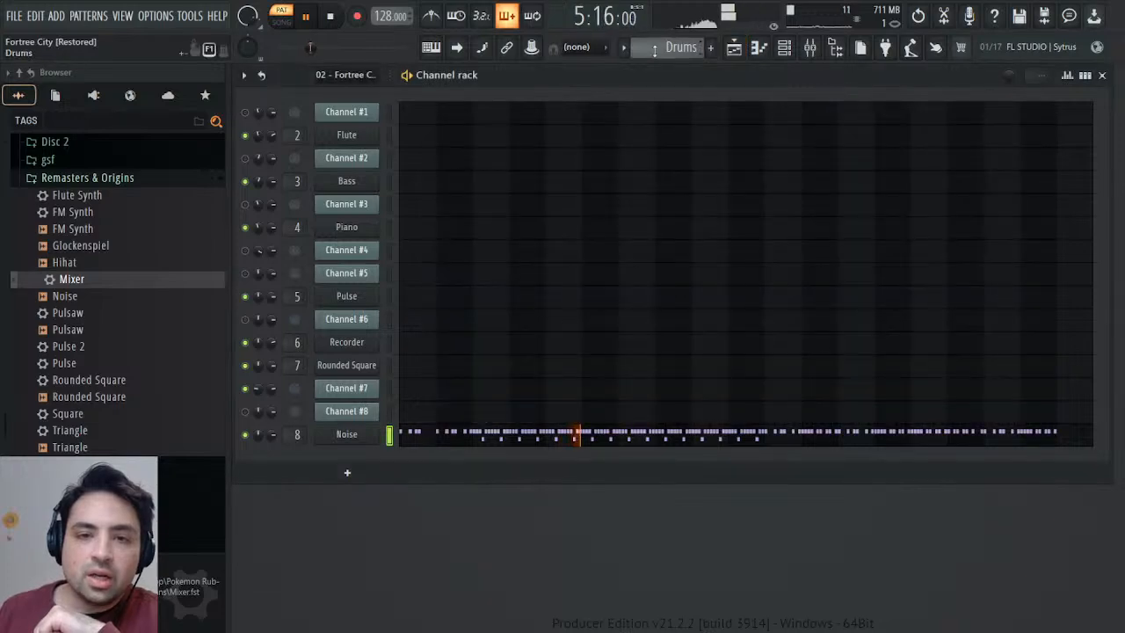
scroll(665, 48, up, 4)
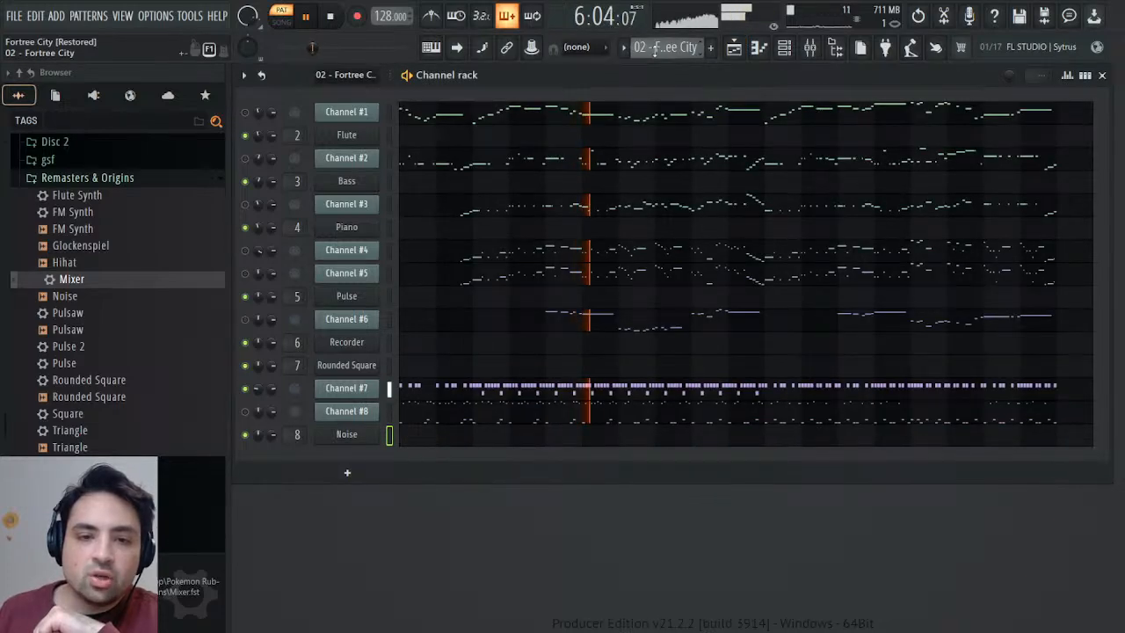
right_click(256, 390)
click(292, 425)
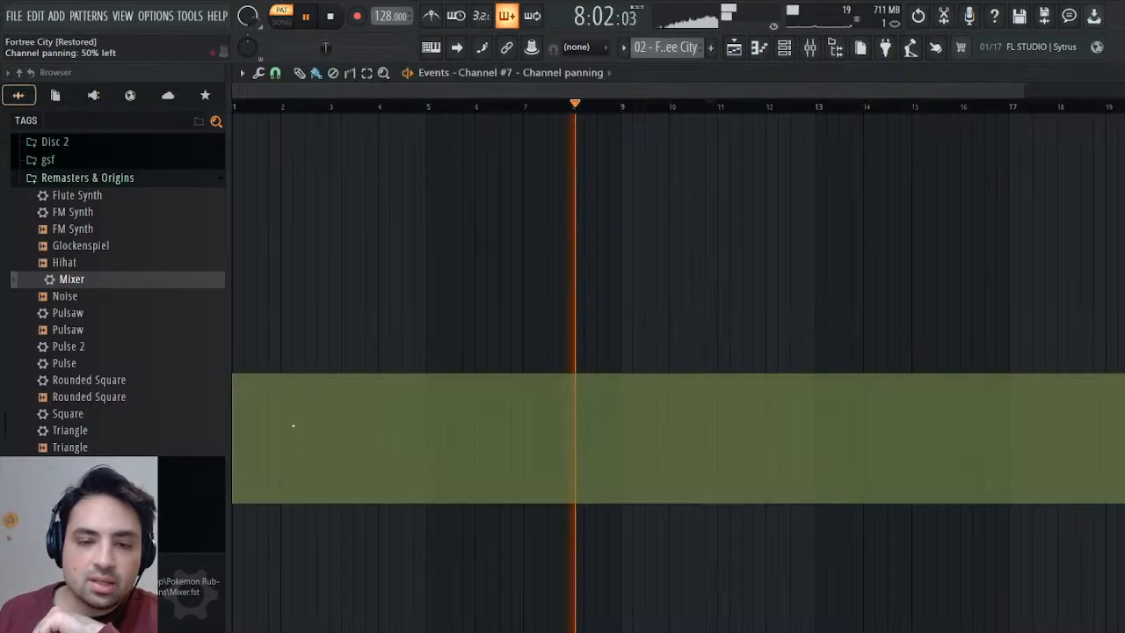
key(Escape)
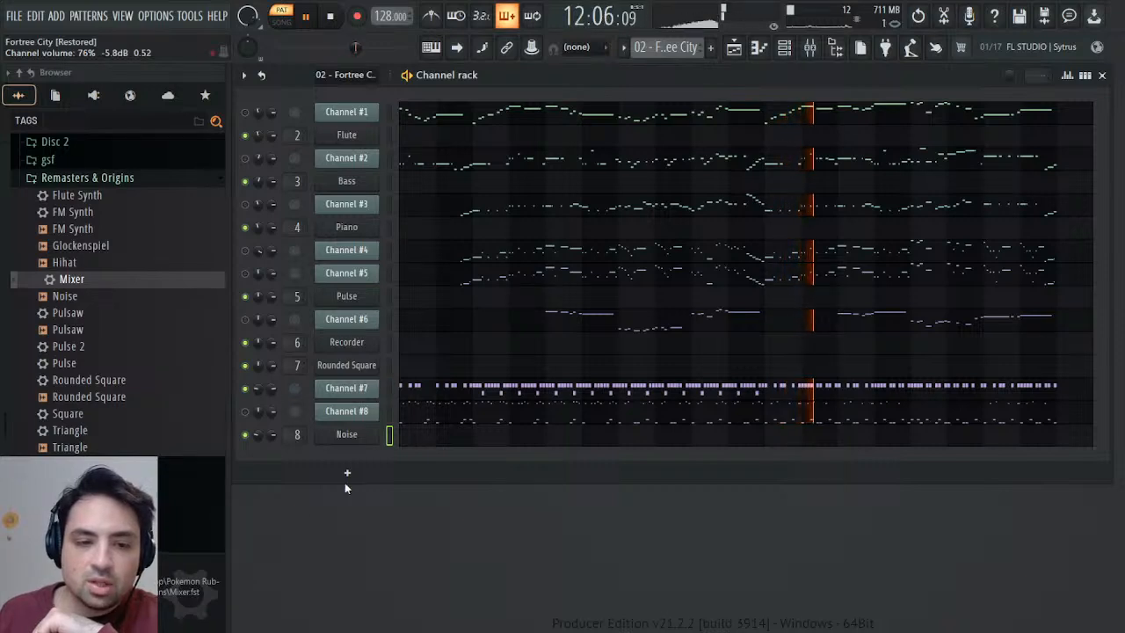
click(321, 430)
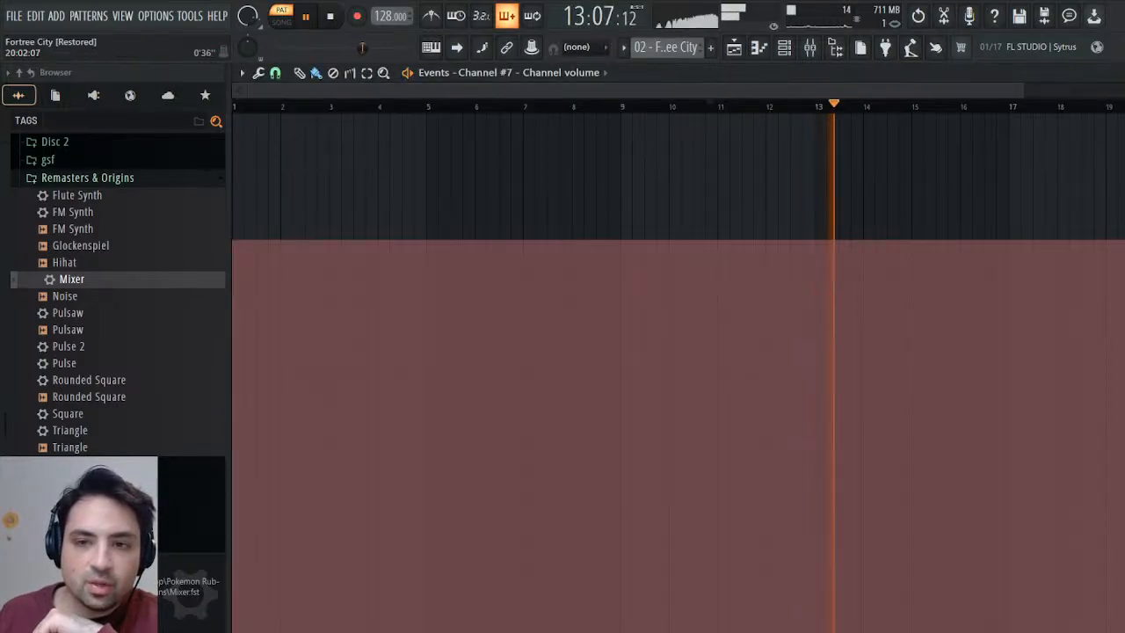
click(1115, 75)
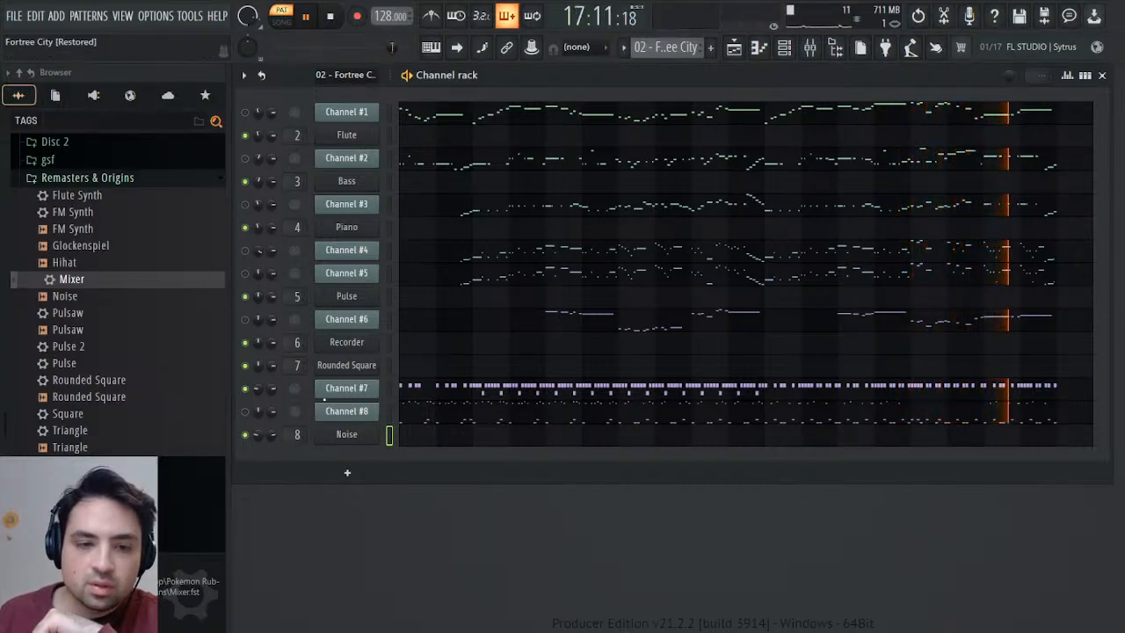
Lower the volume of mixer track 8, which carries the Noise channel, to 64% (-8.8 dB).
click(810, 46)
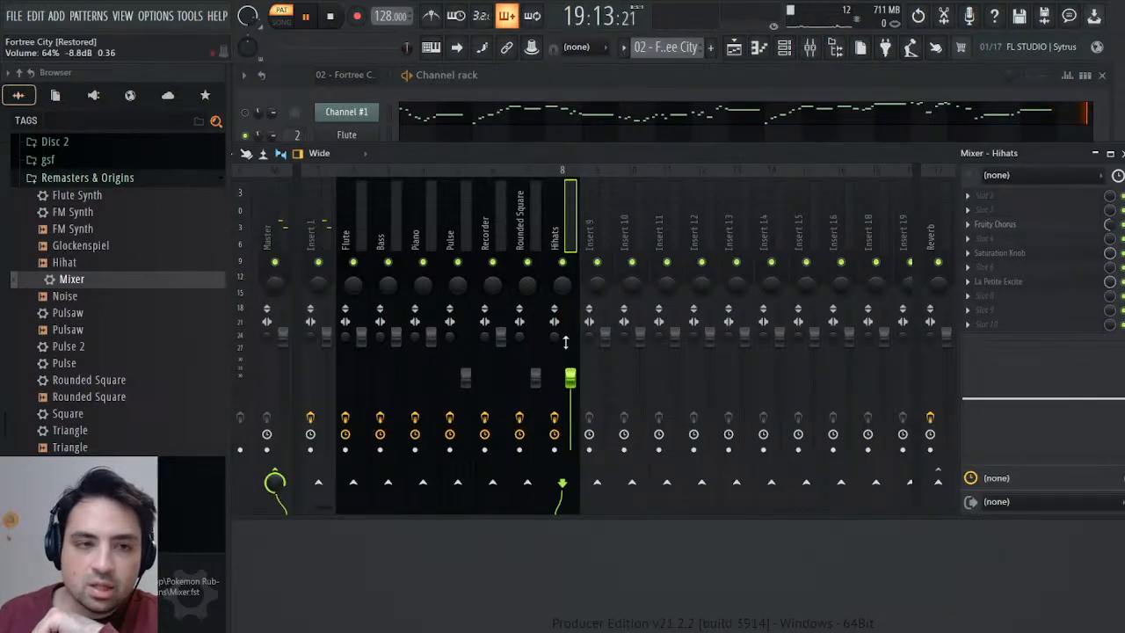
click(1116, 153)
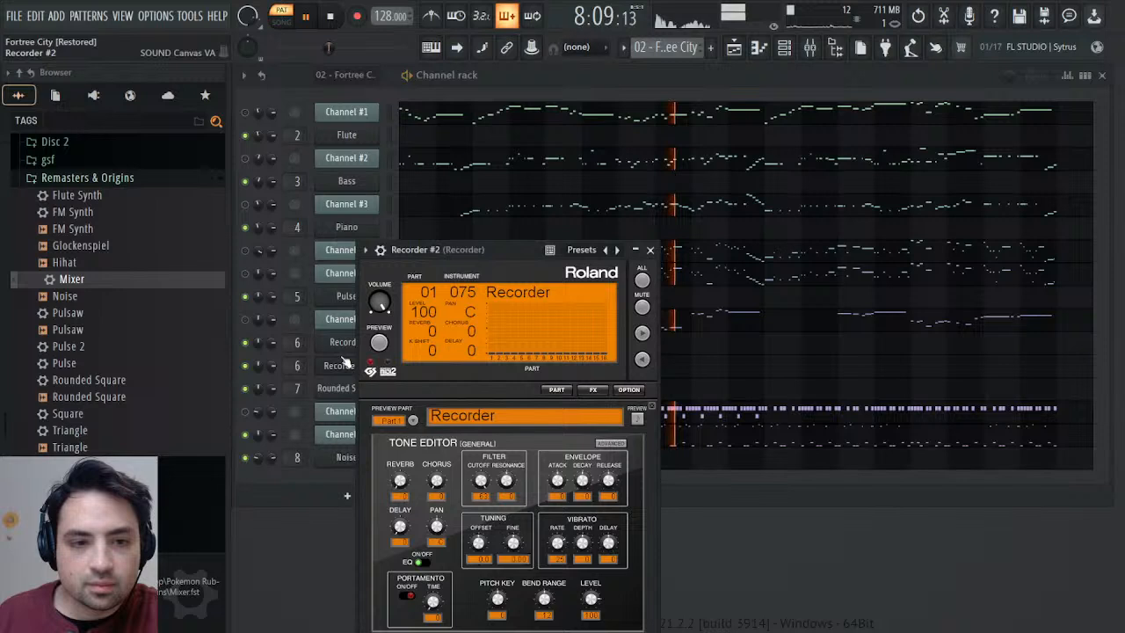
Clone the Recorder channel, place the copy at the end of the channel rack, and move Noise directly above Channel #8.
click(343, 365)
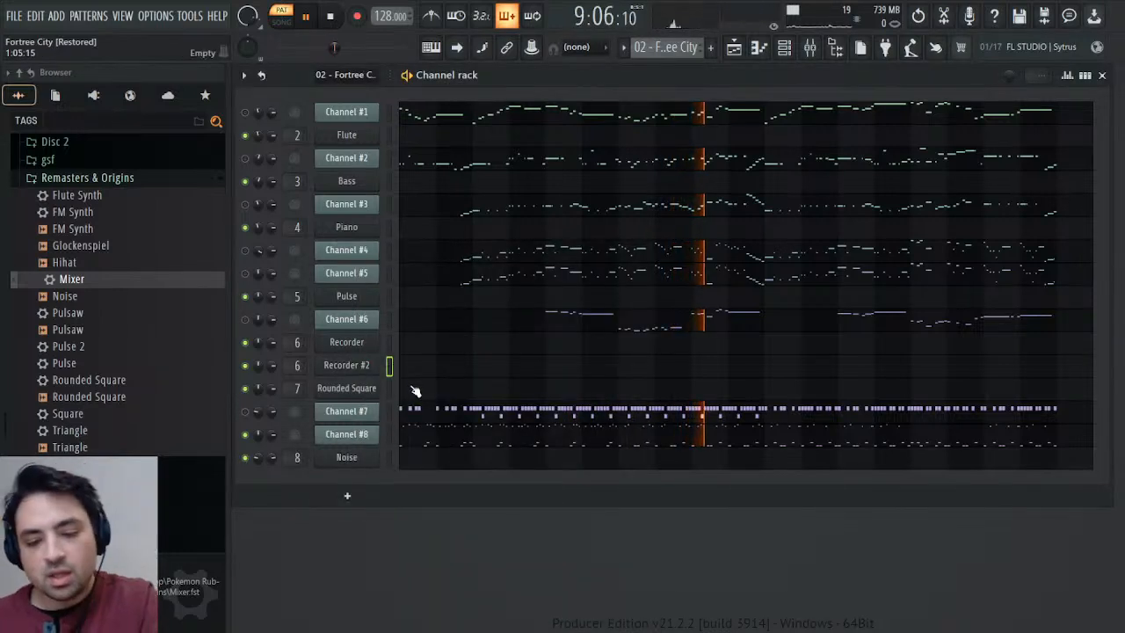
key(alt+Down)
key(alt+Down)
key(alt+Down)
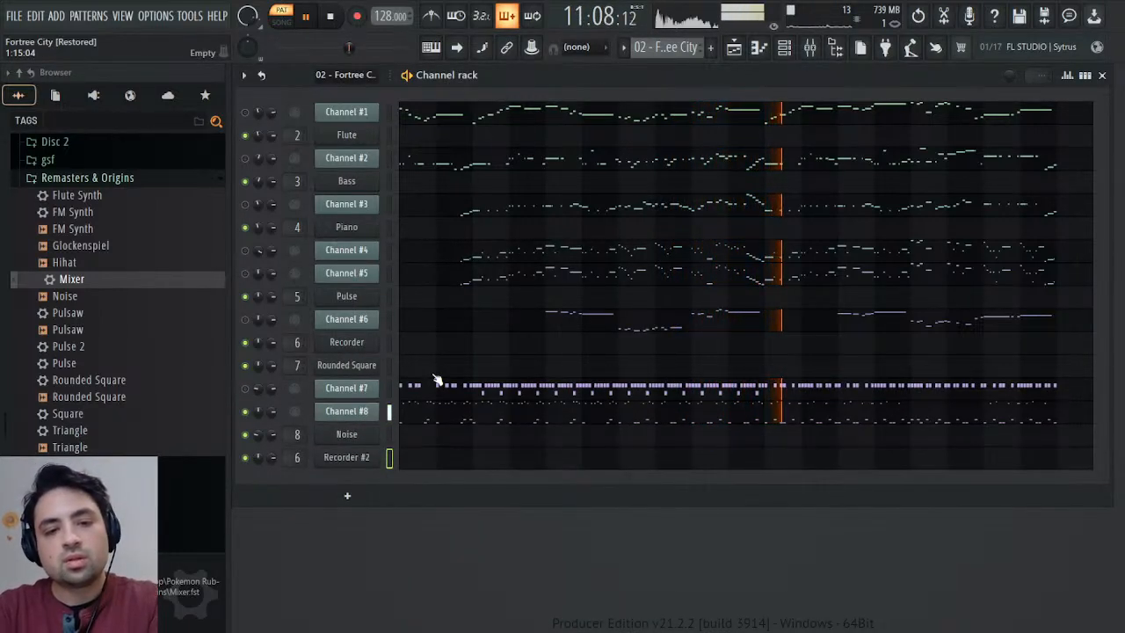
key(alt+Down)
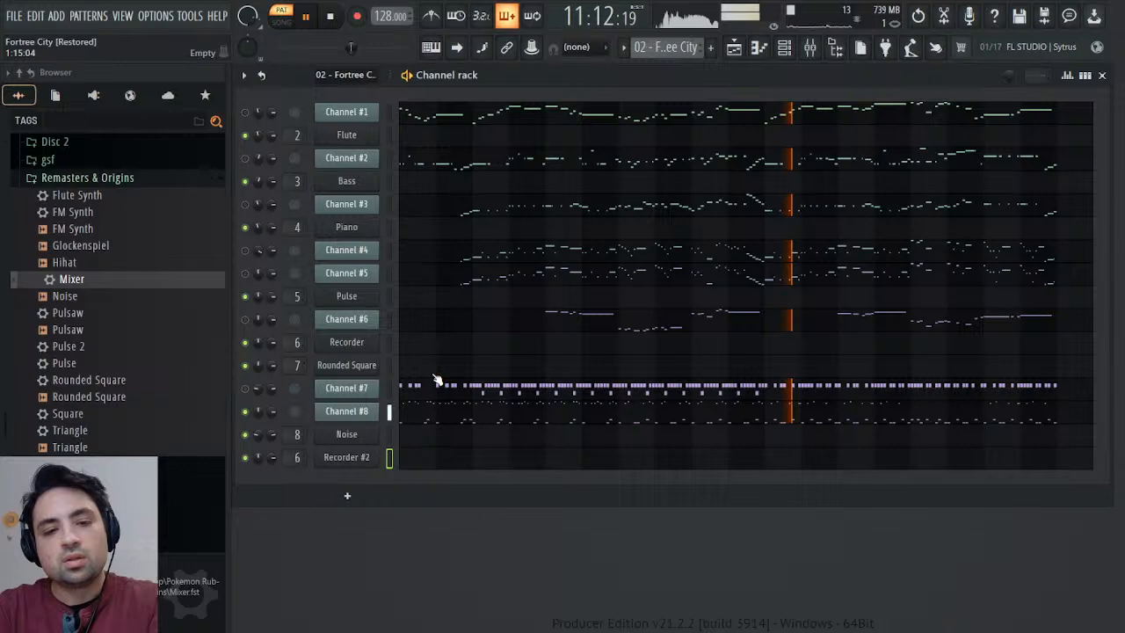
click(389, 435)
key(alt+Up)
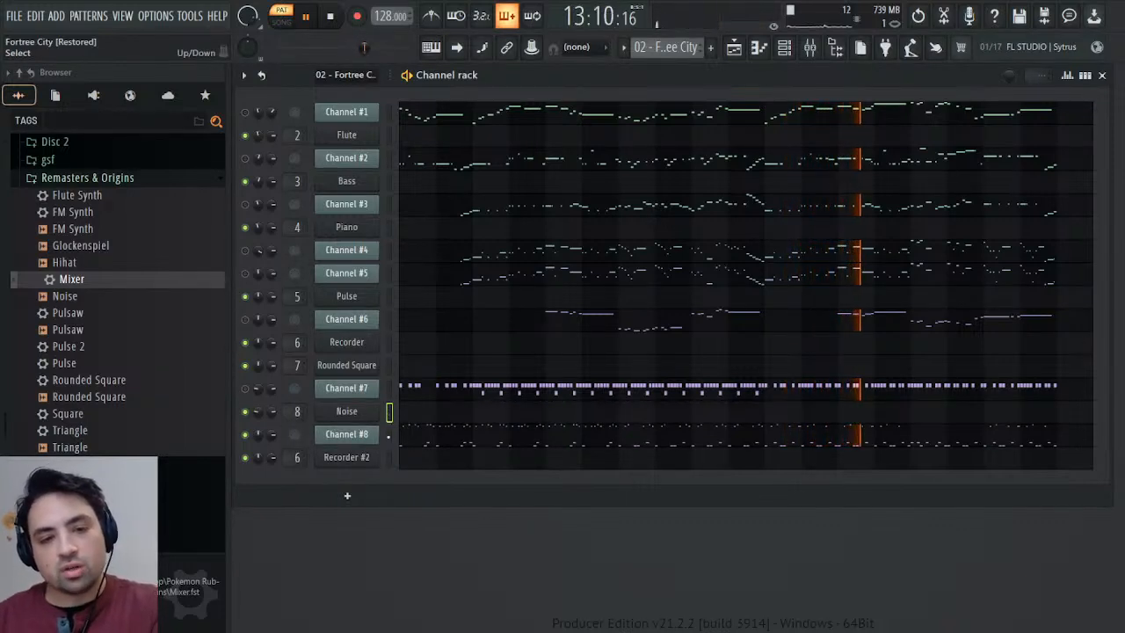
Rename the cloned Recorder #2 channel to Drums and switch its tone editor's preview part to Part 10.
click(367, 459)
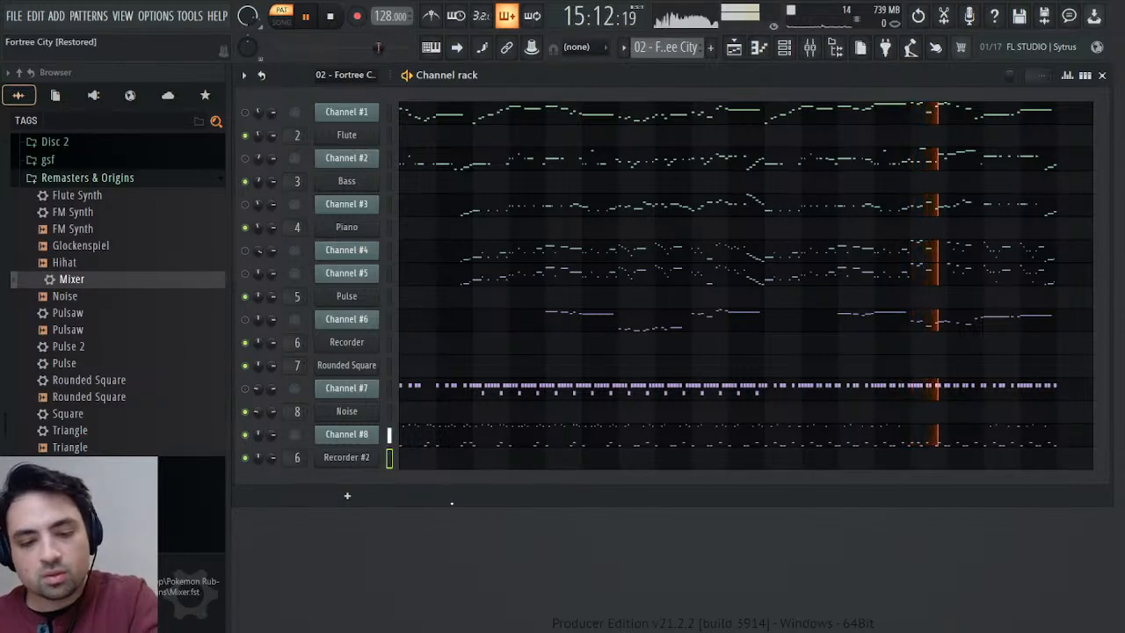
click(380, 459)
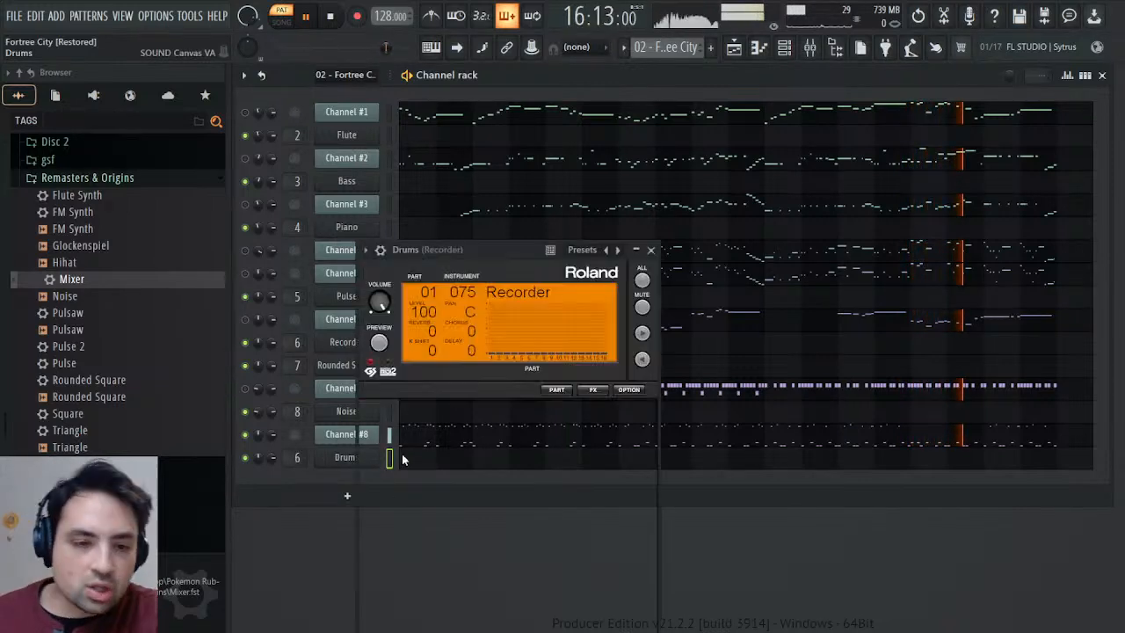
click(414, 421)
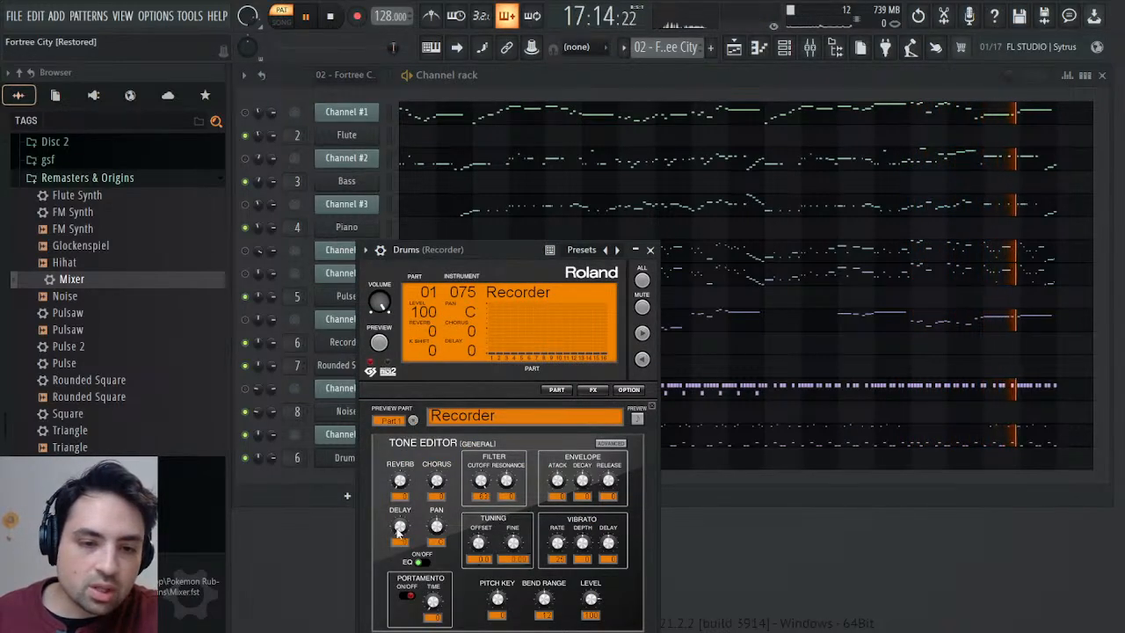
click(398, 539)
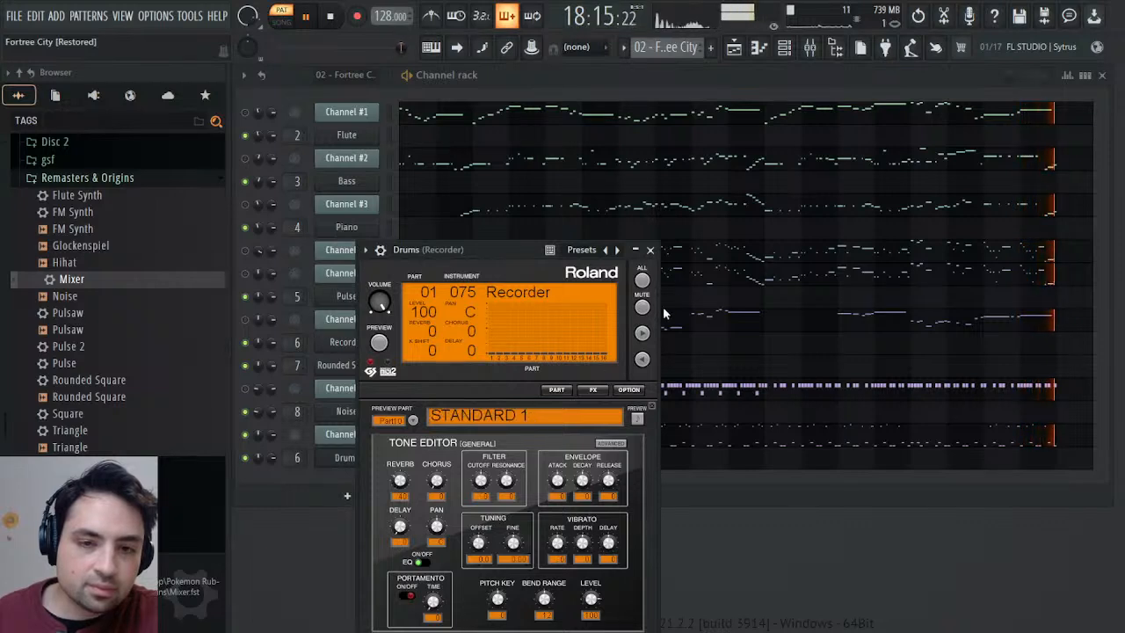
click(650, 249)
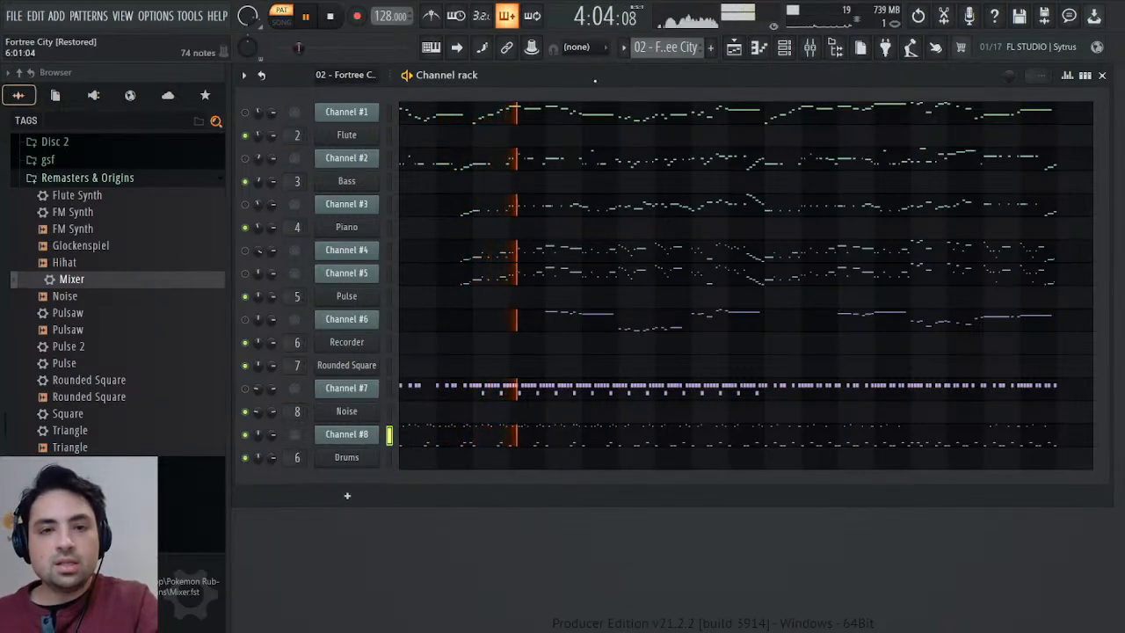
Copy Channel #8's notes into the Drums channel of the Drums pattern and check them in the piano roll.
key(KP_Add)
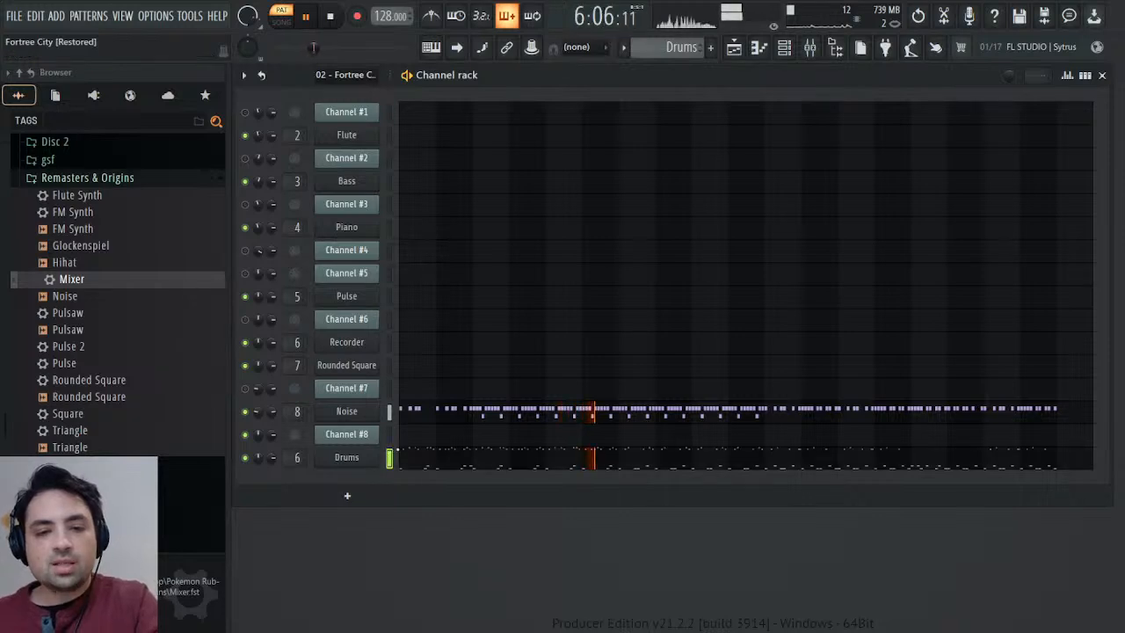
click(422, 457)
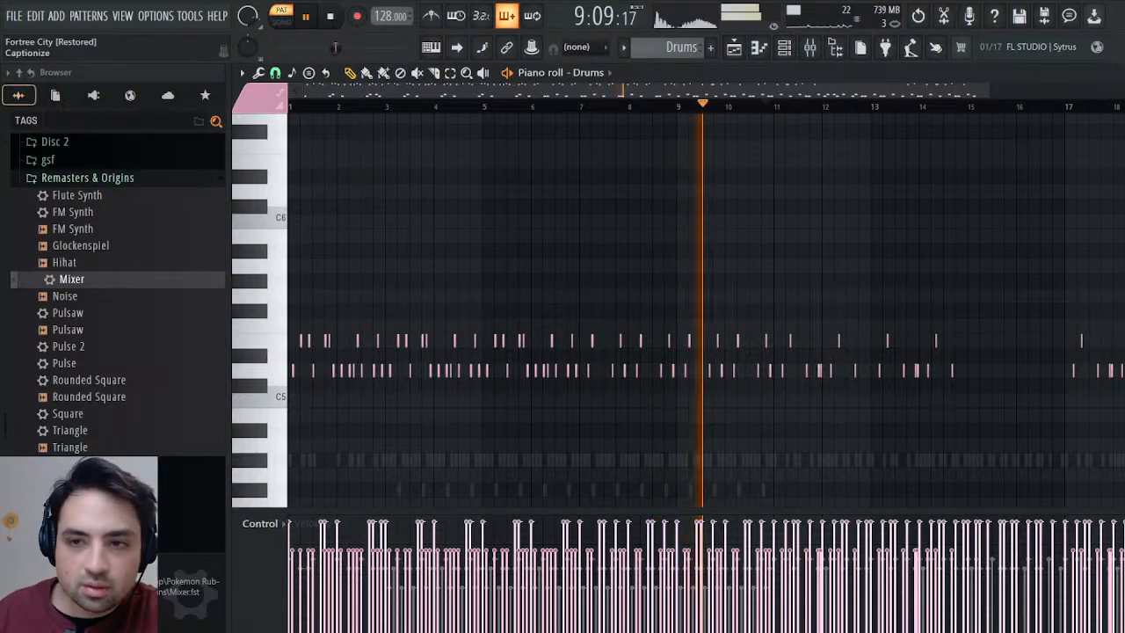
click(1119, 73)
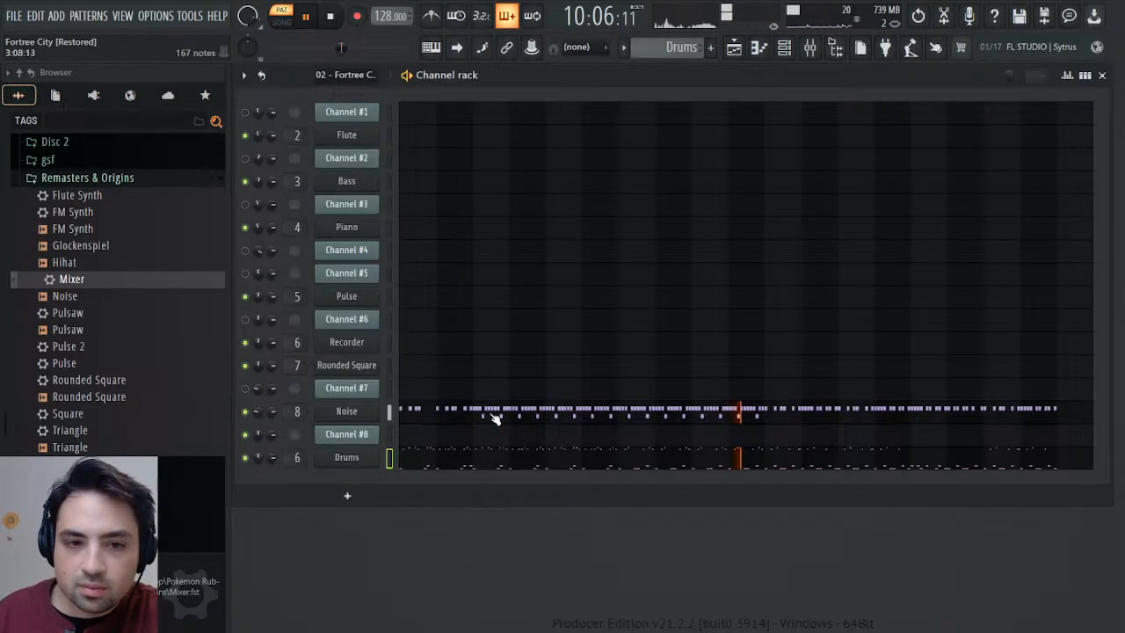
Choose the STANDARD 3 kit for Part 10 of the Drums instrument and centre the pan of its 63:Open High Conga.
click(362, 462)
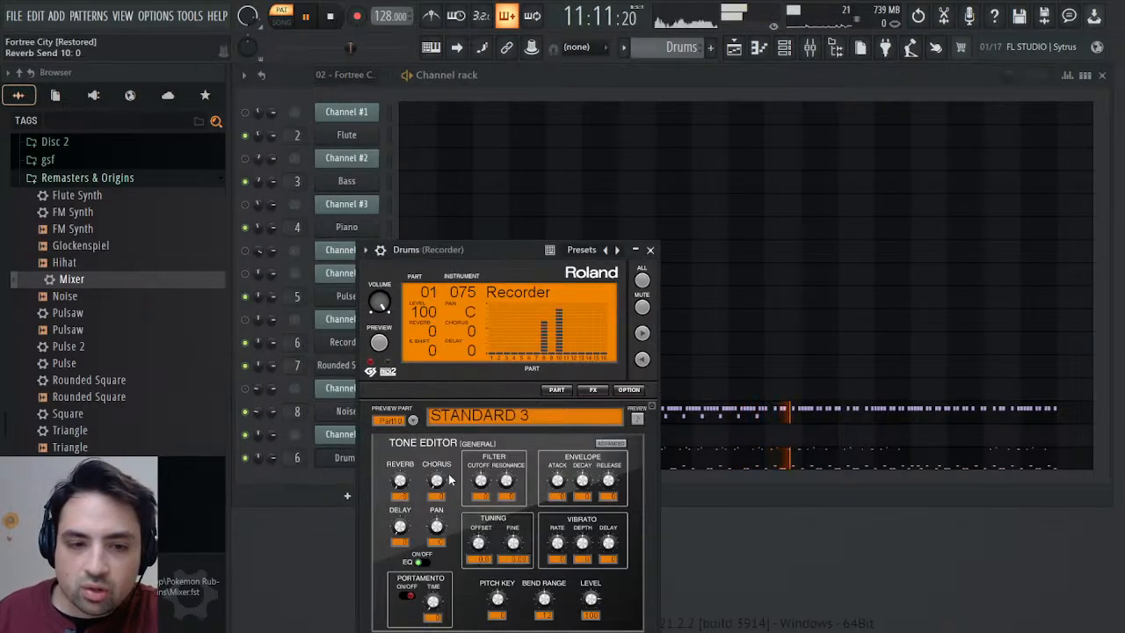
click(617, 447)
click(542, 462)
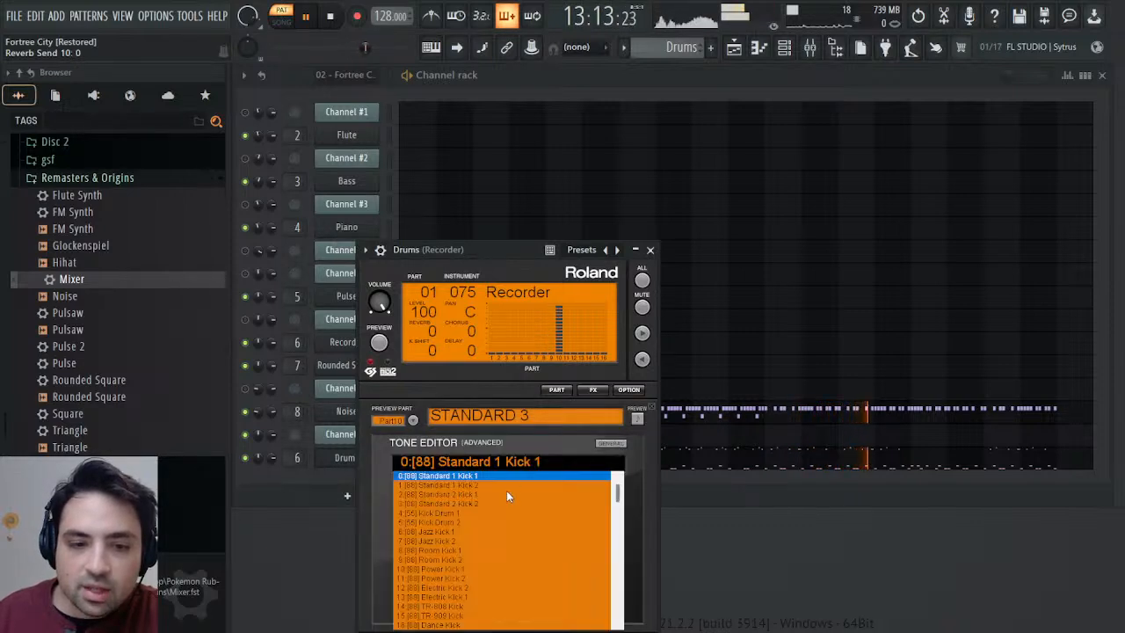
scroll(506, 492, down, 5)
scroll(505, 506, down, 9)
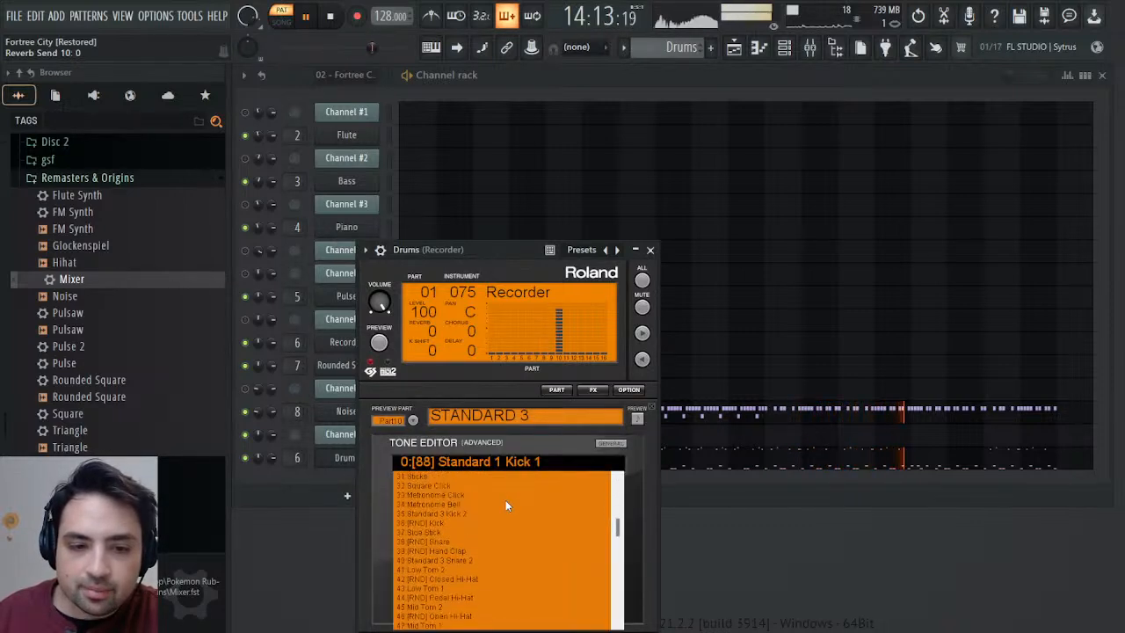
scroll(505, 505, down, 4)
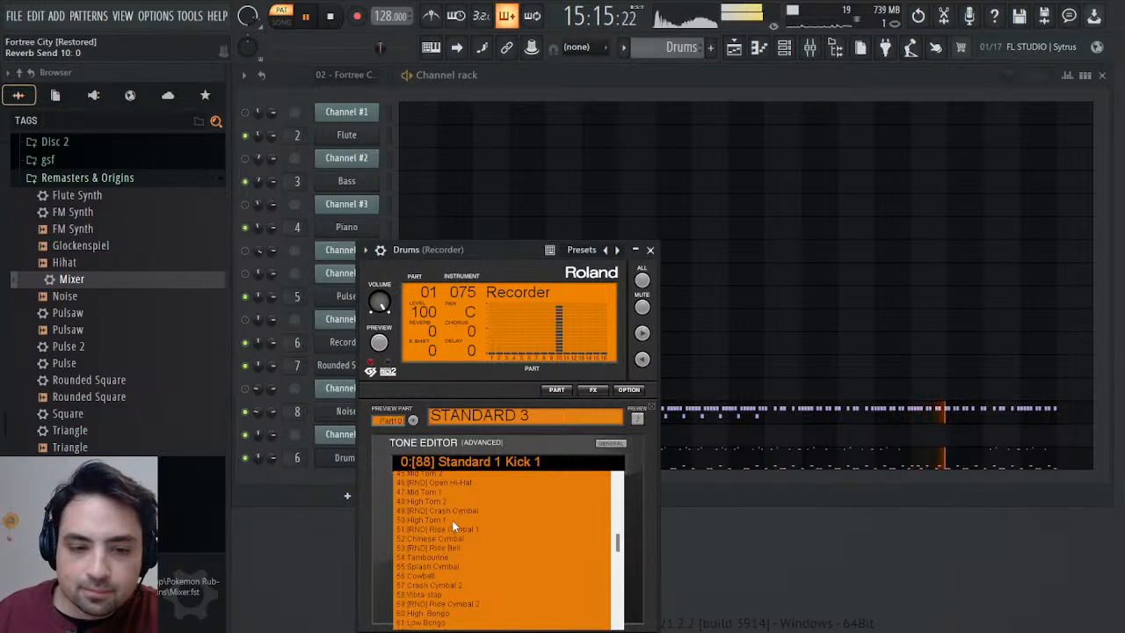
scroll(444, 527, down, 2)
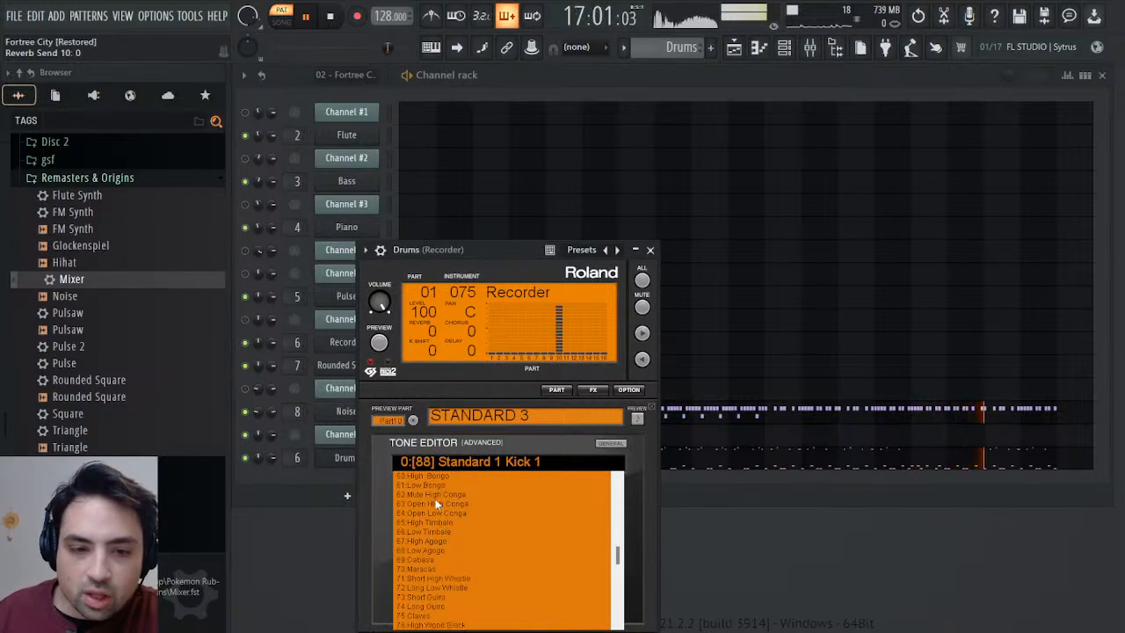
click(427, 504)
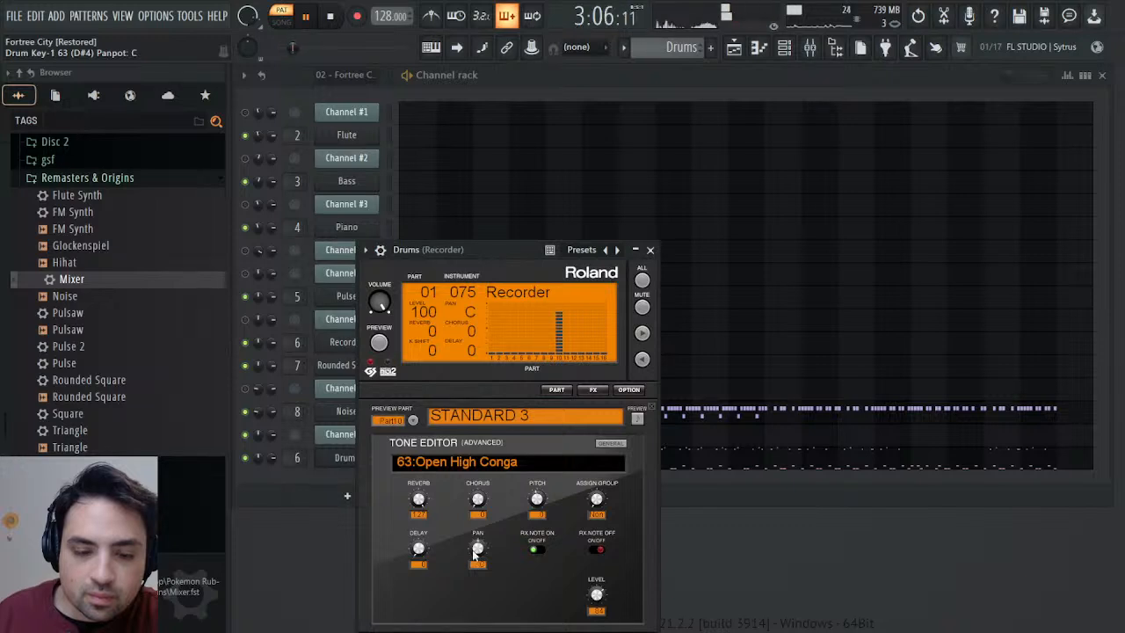
Centre the pan of 62:Mute High Conga and bring the pan of 64:Open Low Conga close to centre.
click(479, 463)
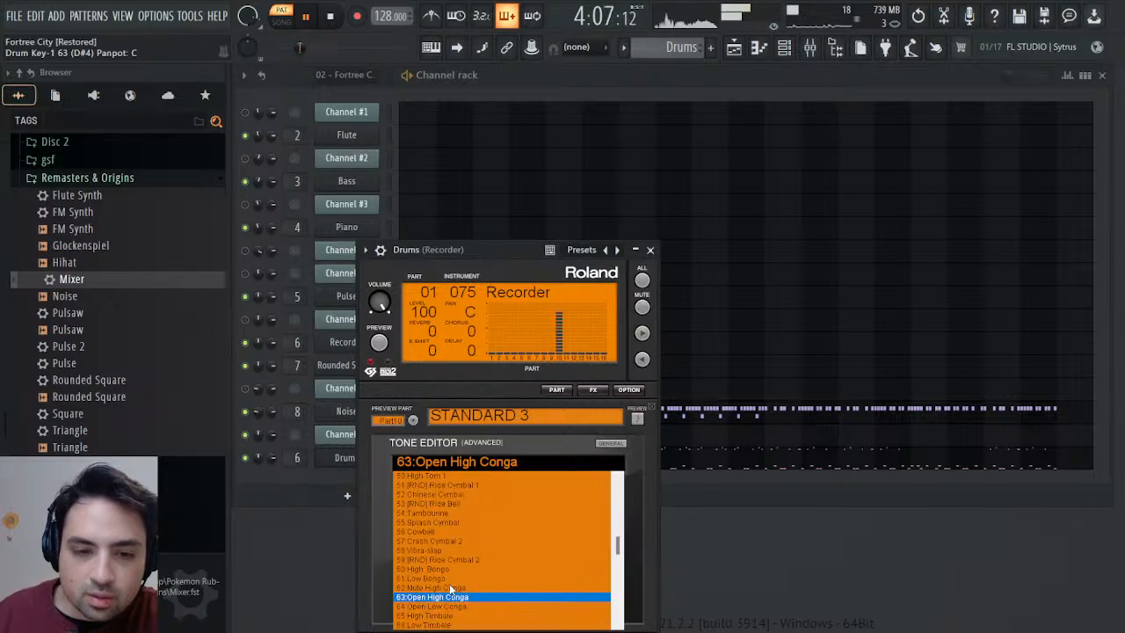
click(449, 586)
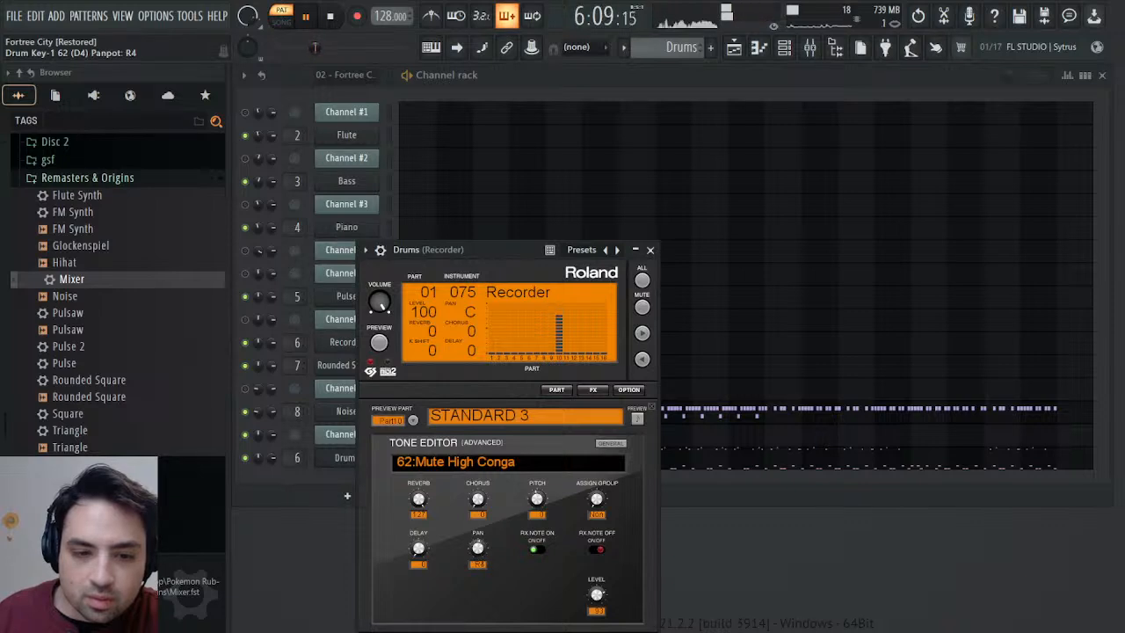
drag(477, 549, 477, 552)
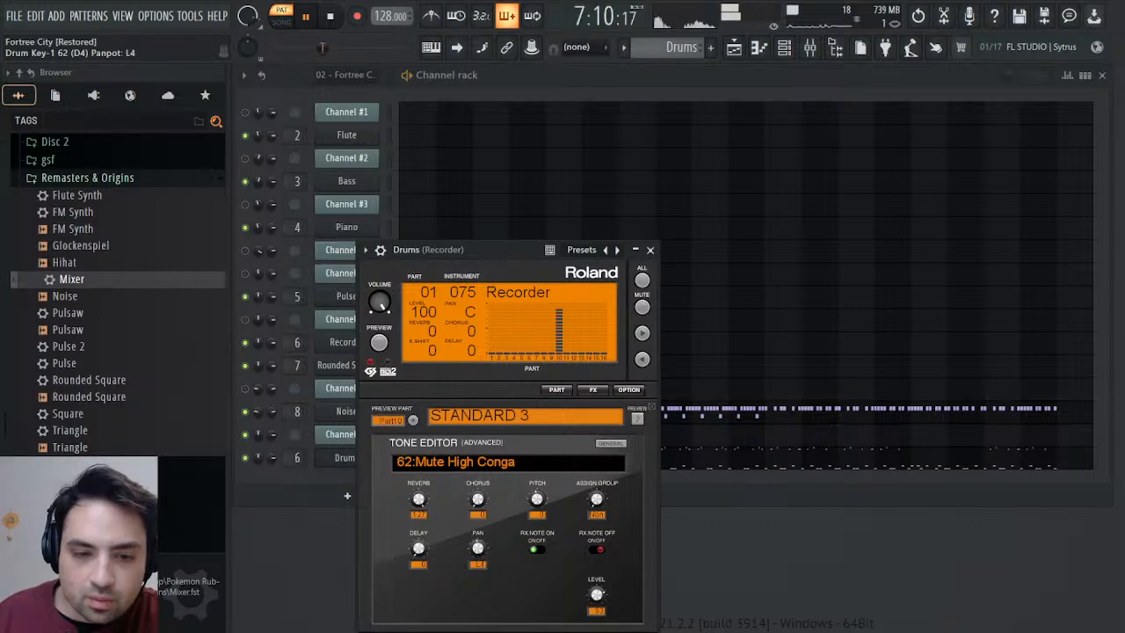
click(479, 466)
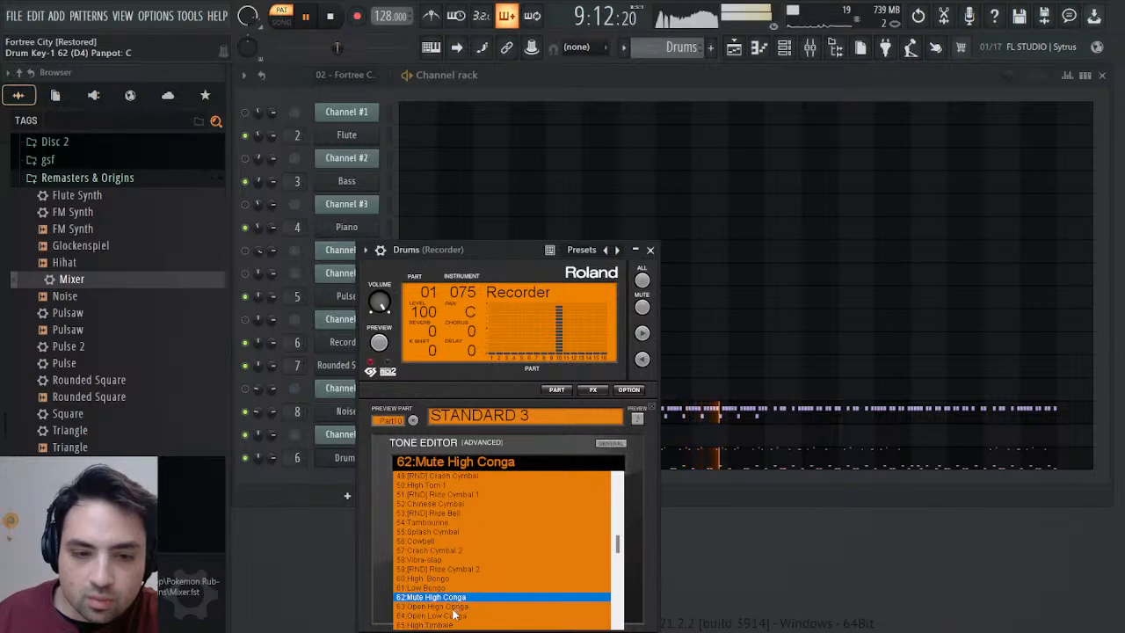
click(454, 615)
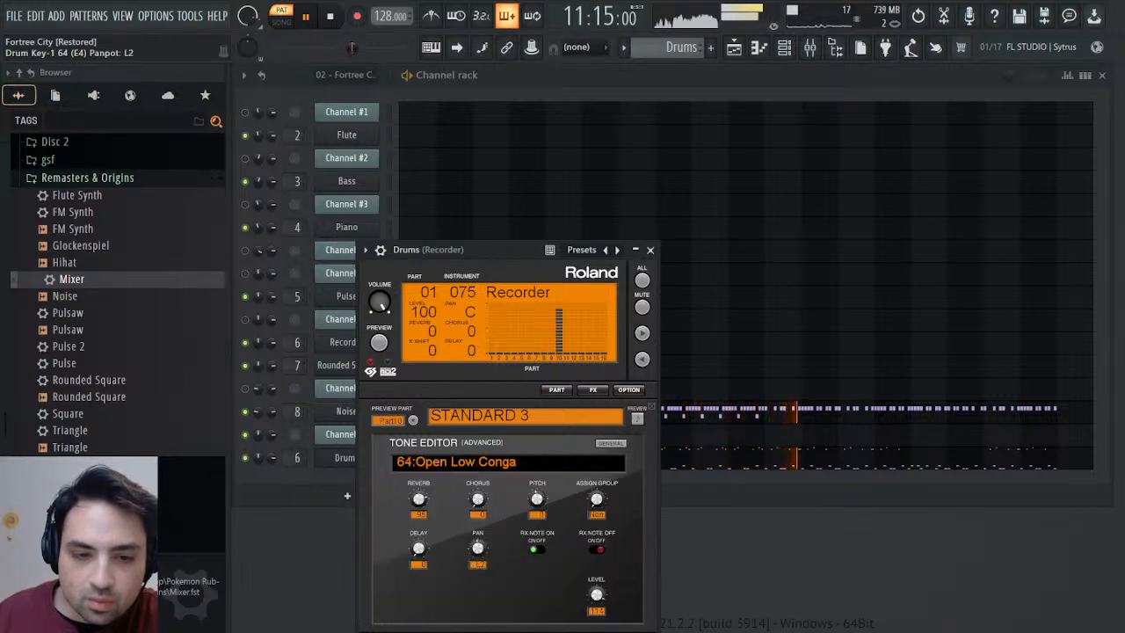
click(656, 250)
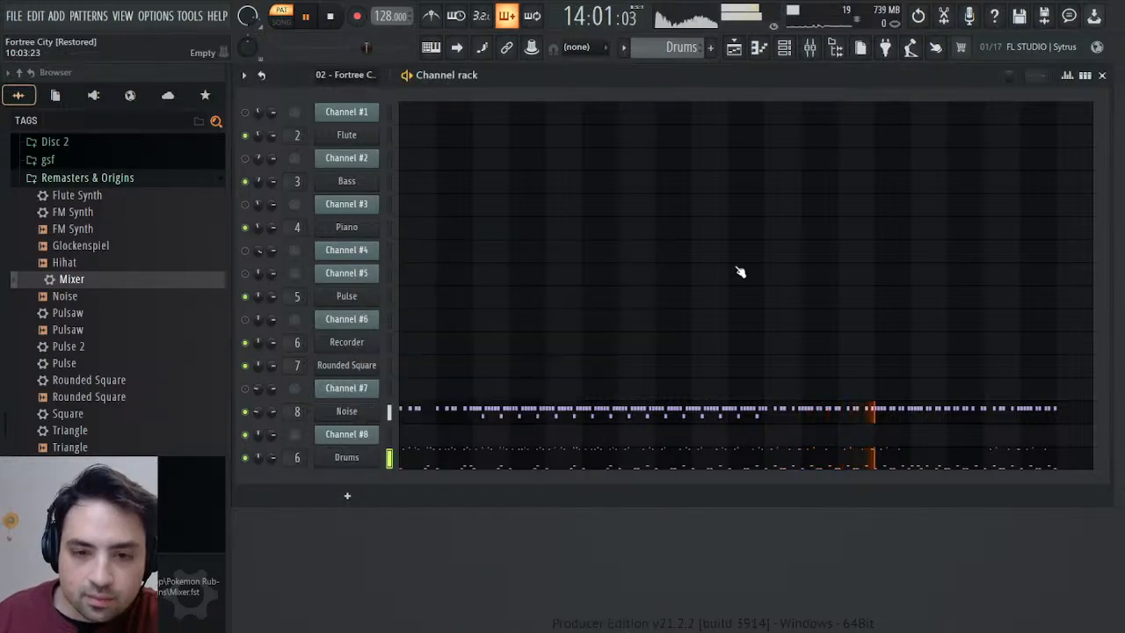
Review the Drums channel's notes in the piano roll, and save the project with playback stopped.
click(519, 465)
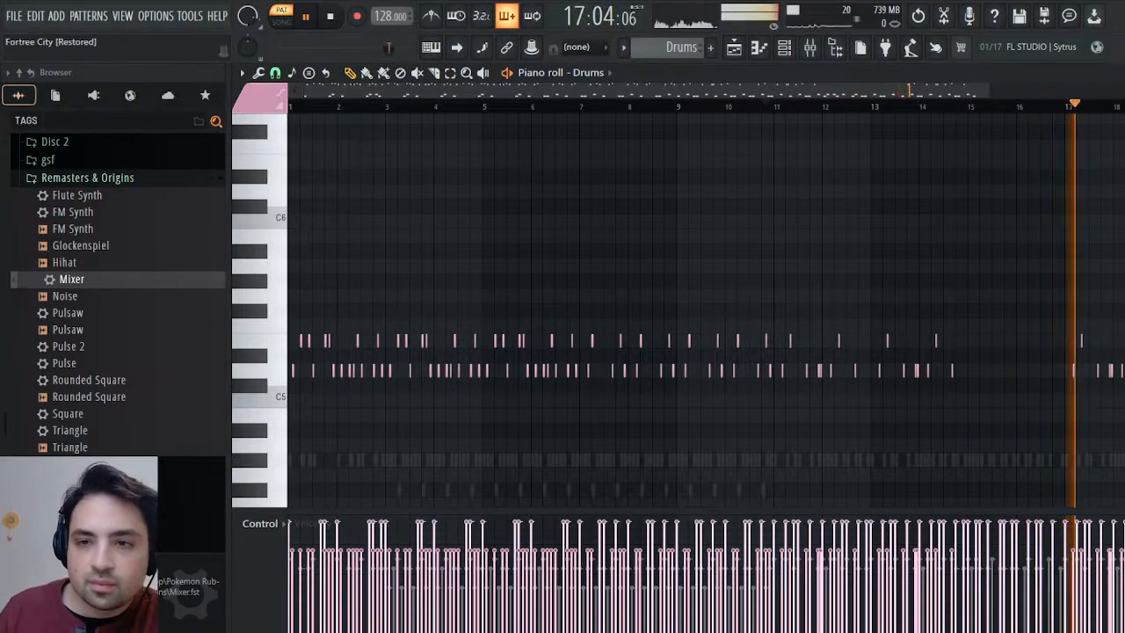
click(1114, 73)
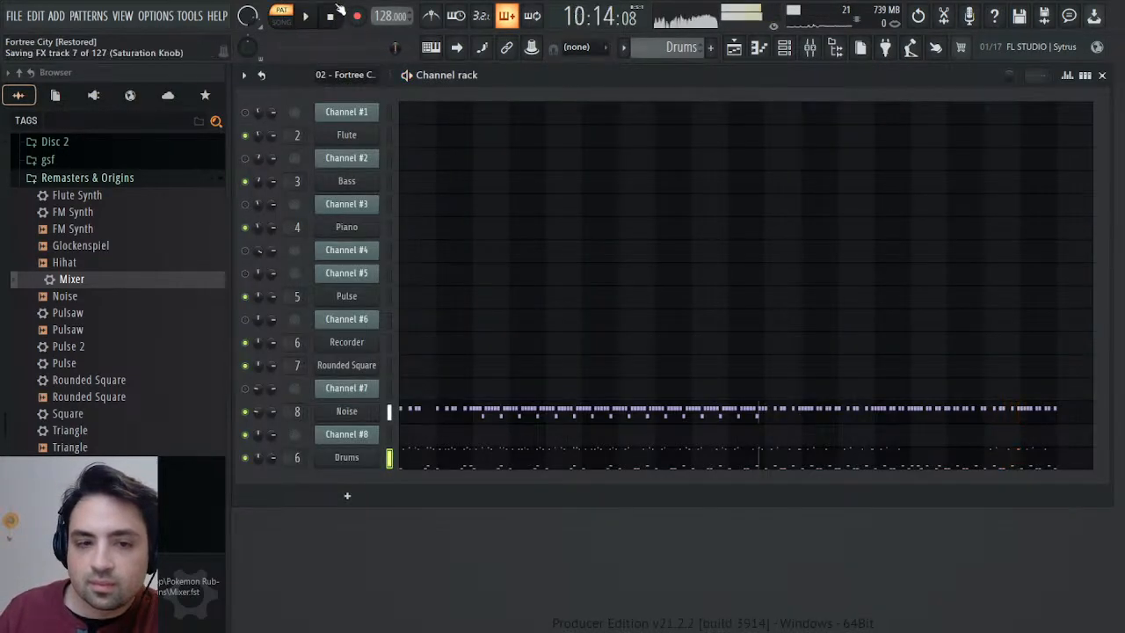
key(space)
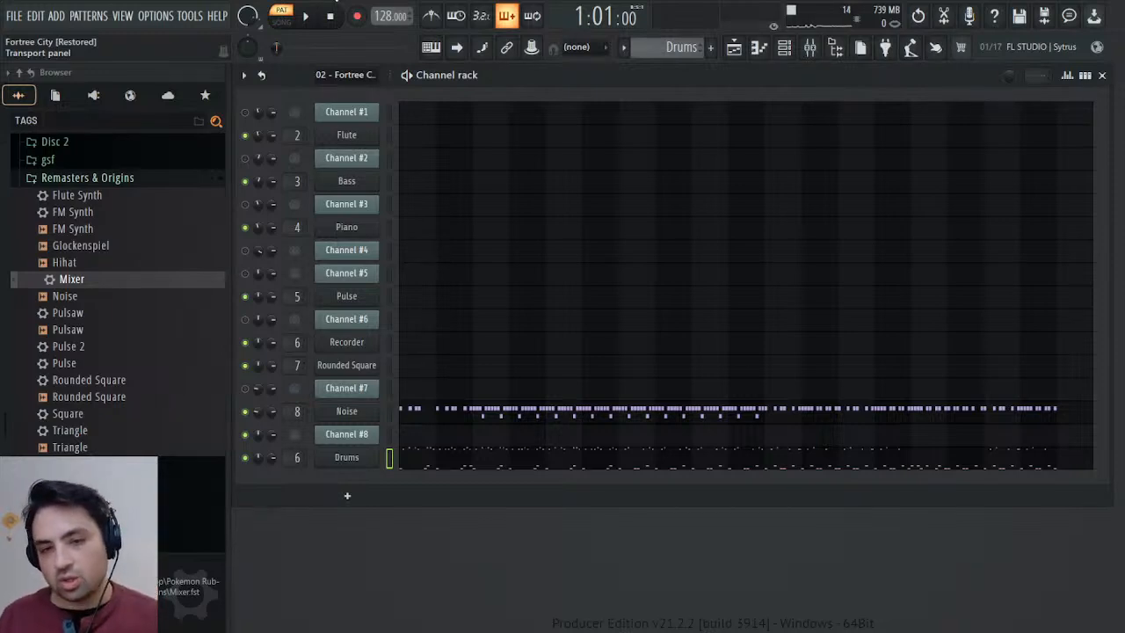
Route the Drums channel to mixer track 9 and name the track Drums.
click(347, 458)
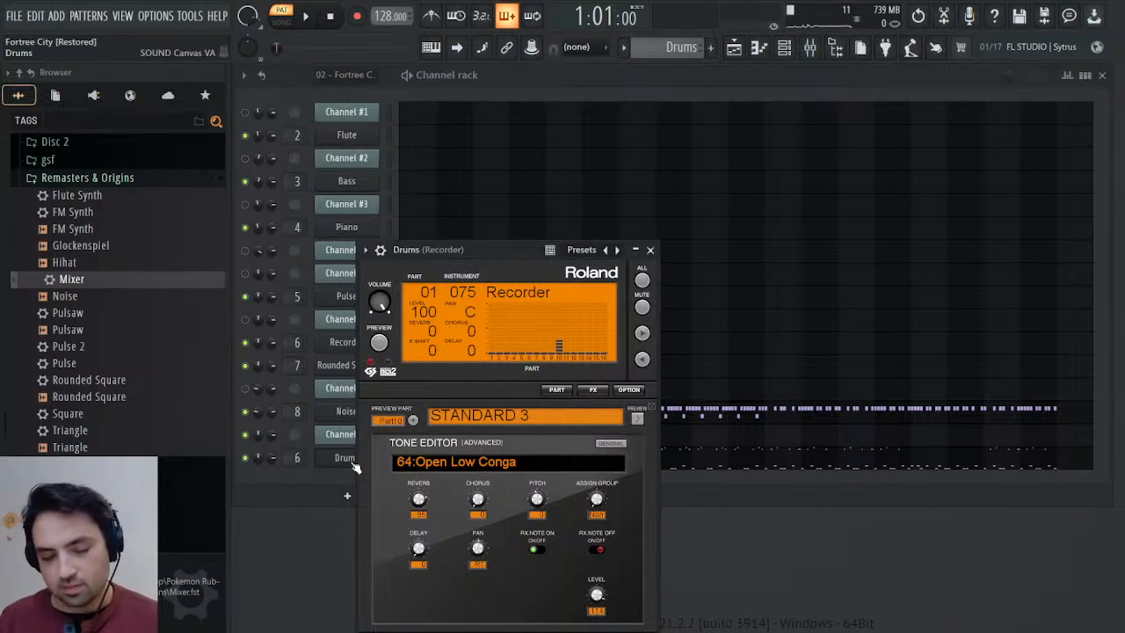
click(381, 251)
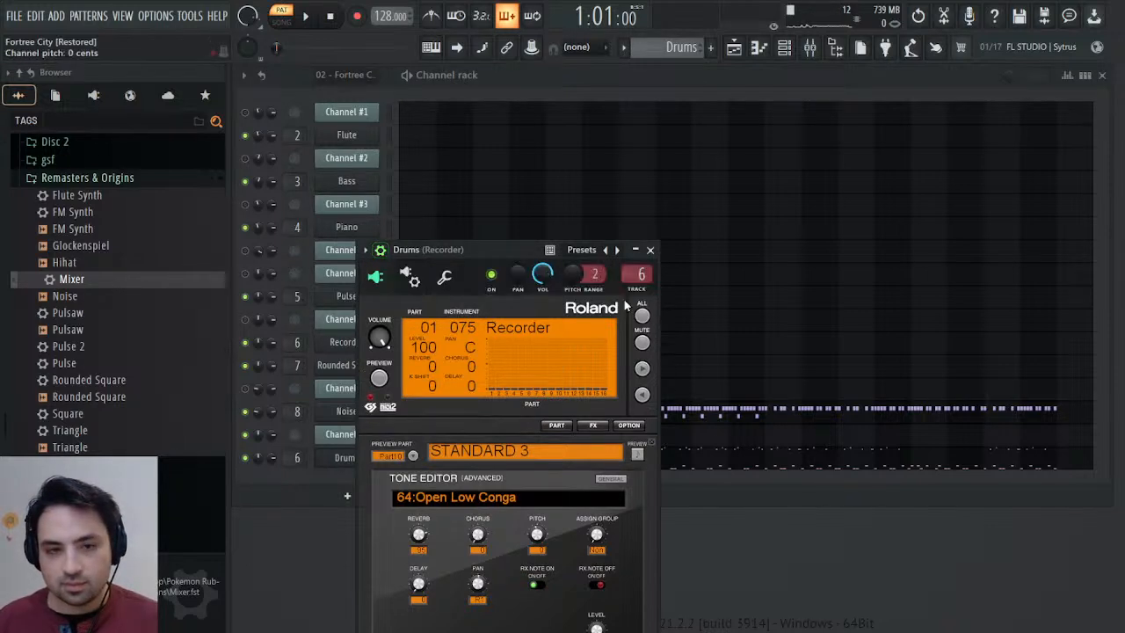
double_click(641, 274)
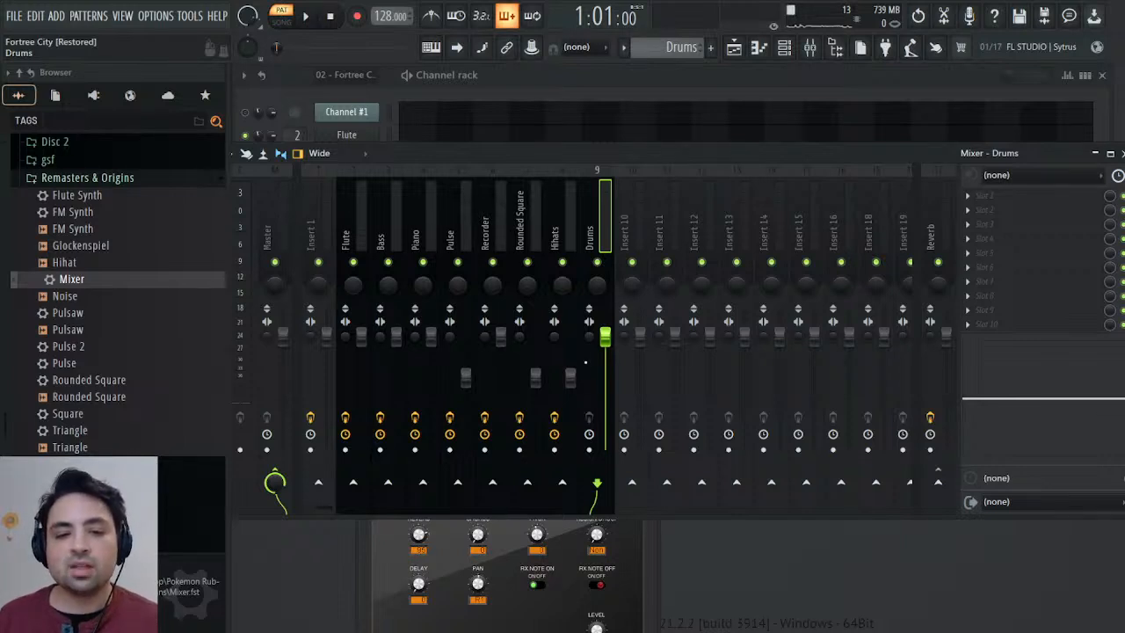
Load the saved Mixer preset onto mixer track 9 and route the track to Reverb instead of the Master.
drag(74, 284, 769, 182)
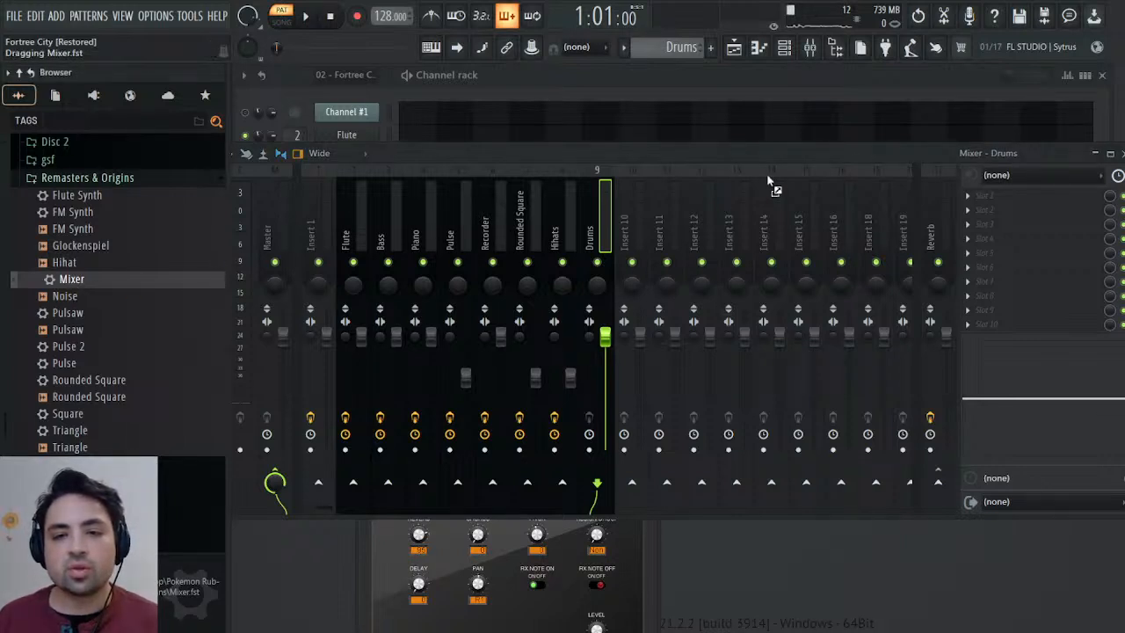
drag(1008, 239, 1021, 290)
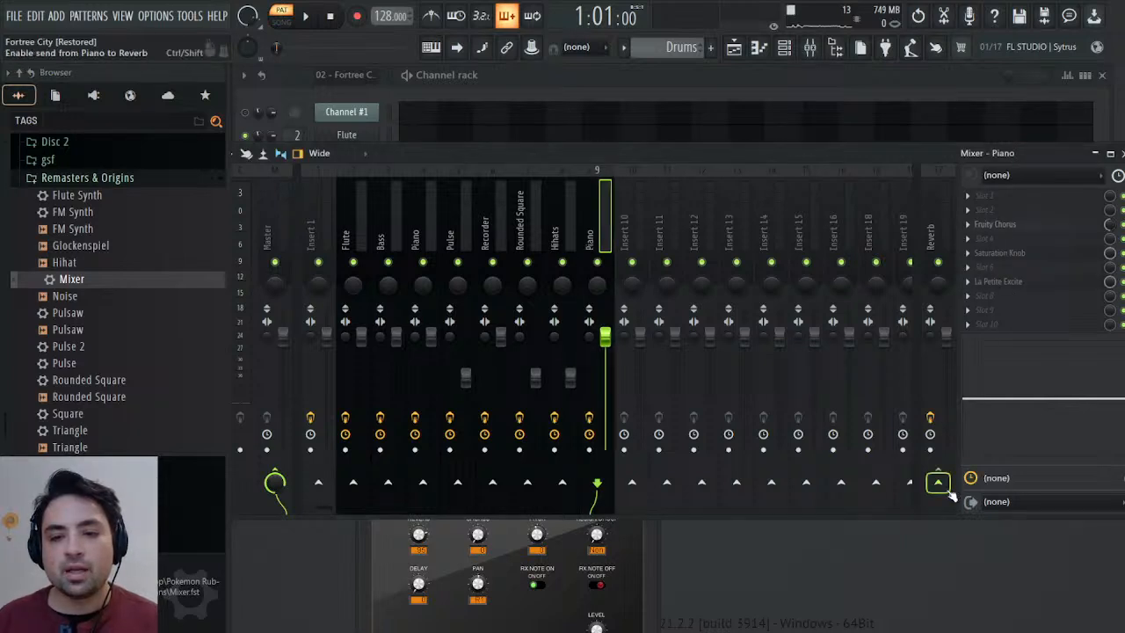
click(982, 508)
Play the Drums pattern and raise the Hihats mixer track's volume to about 75% (-6.0 dB).
click(305, 17)
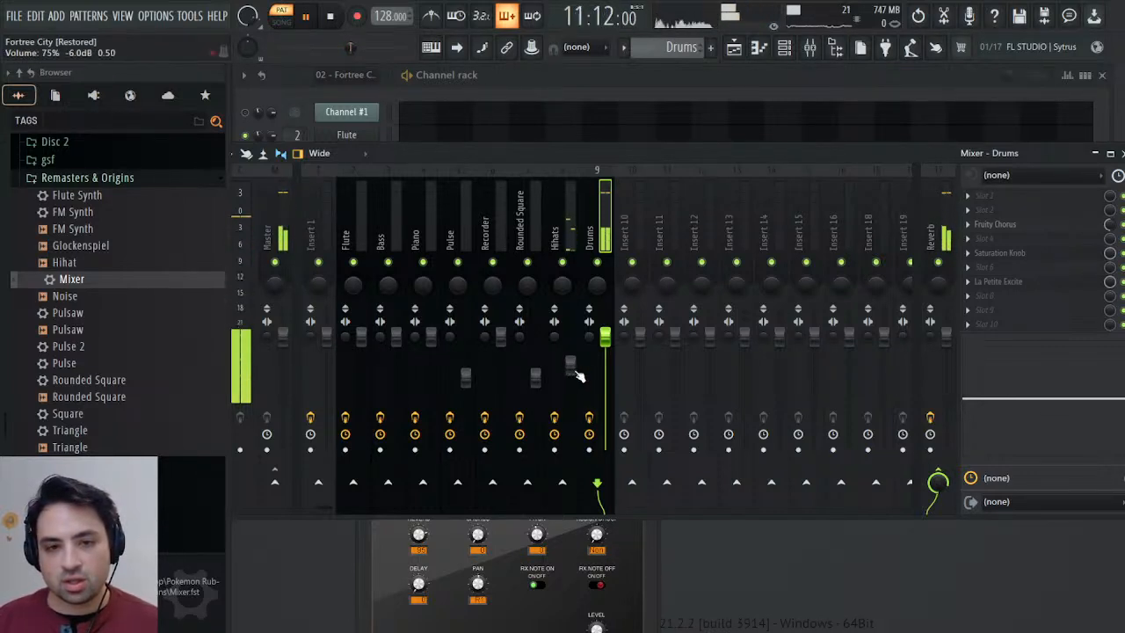
scroll(579, 376, up, 3)
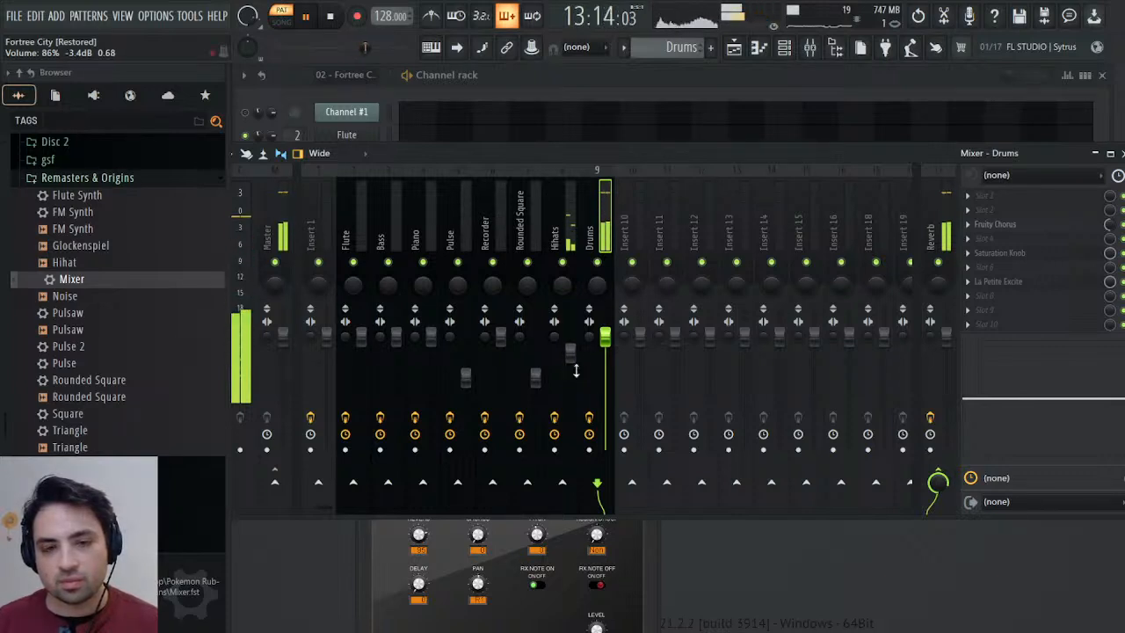
scroll(580, 376, down, 2)
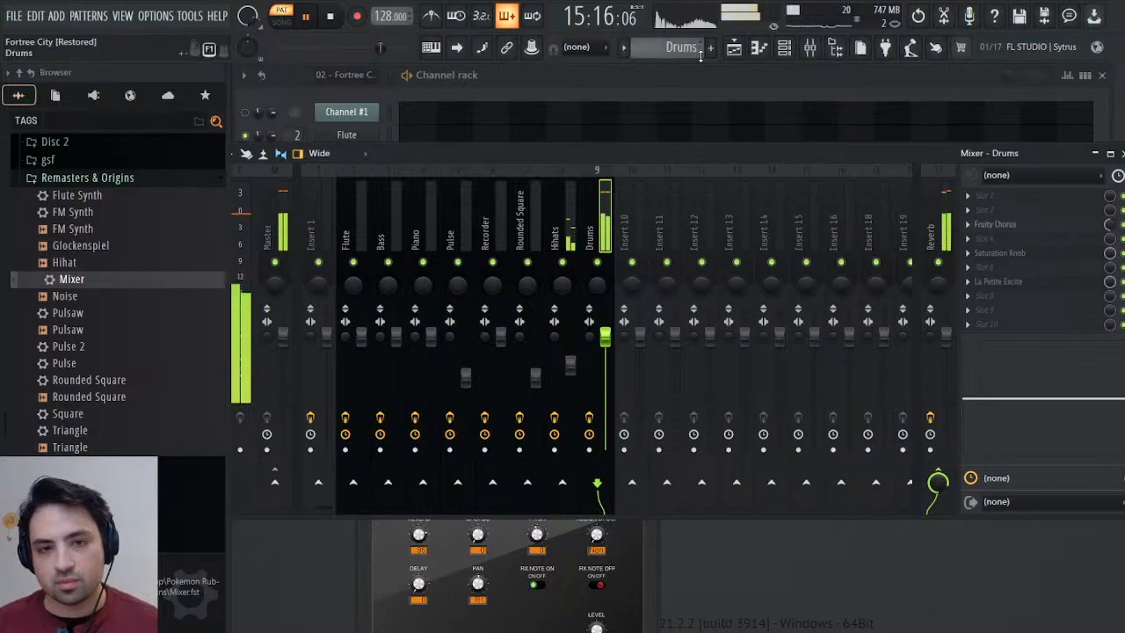
Stop playback and remove the 02 - Fortree City clip and the "Converted by" time marker at bar 1 from the Playlist.
click(733, 48)
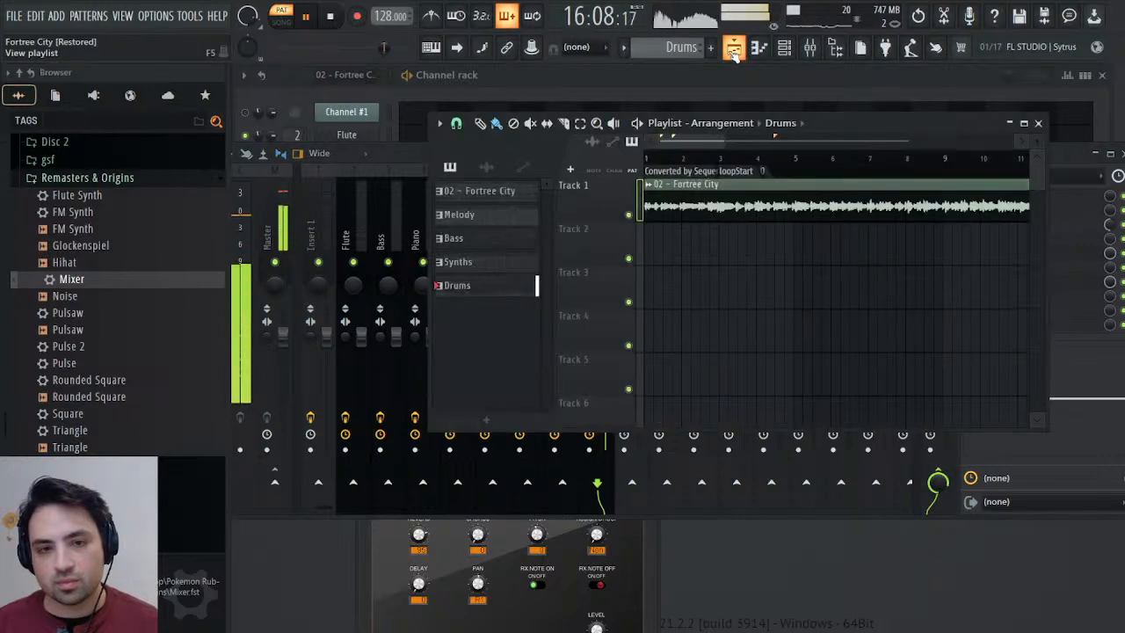
click(330, 15)
right_click(682, 211)
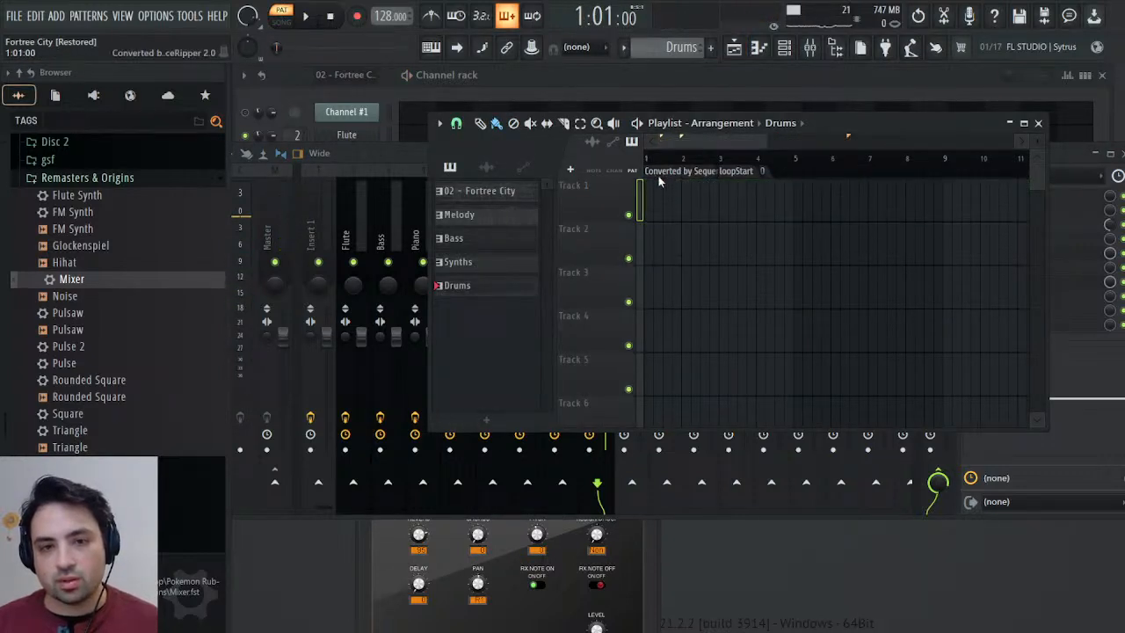
right_click(658, 175)
click(689, 229)
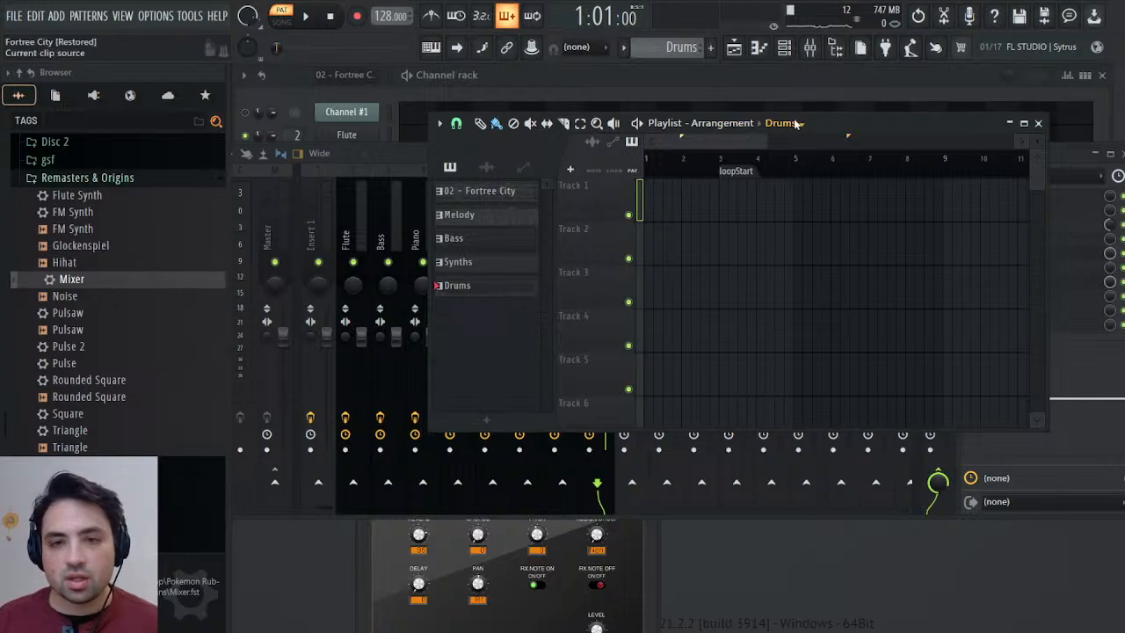
Place the Melody pattern at bar 1 of Playlist Track 1.
click(458, 214)
click(654, 194)
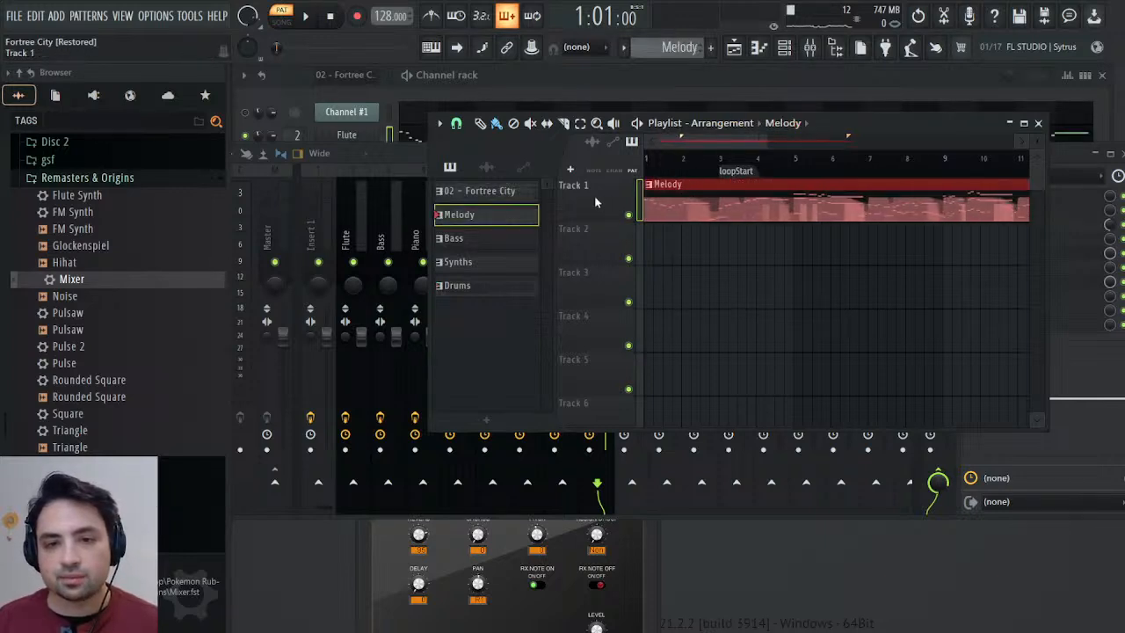
Play the arrangement in Song mode and place the Synths pattern at bar 1 of Playlist Track 2.
click(282, 21)
key(space)
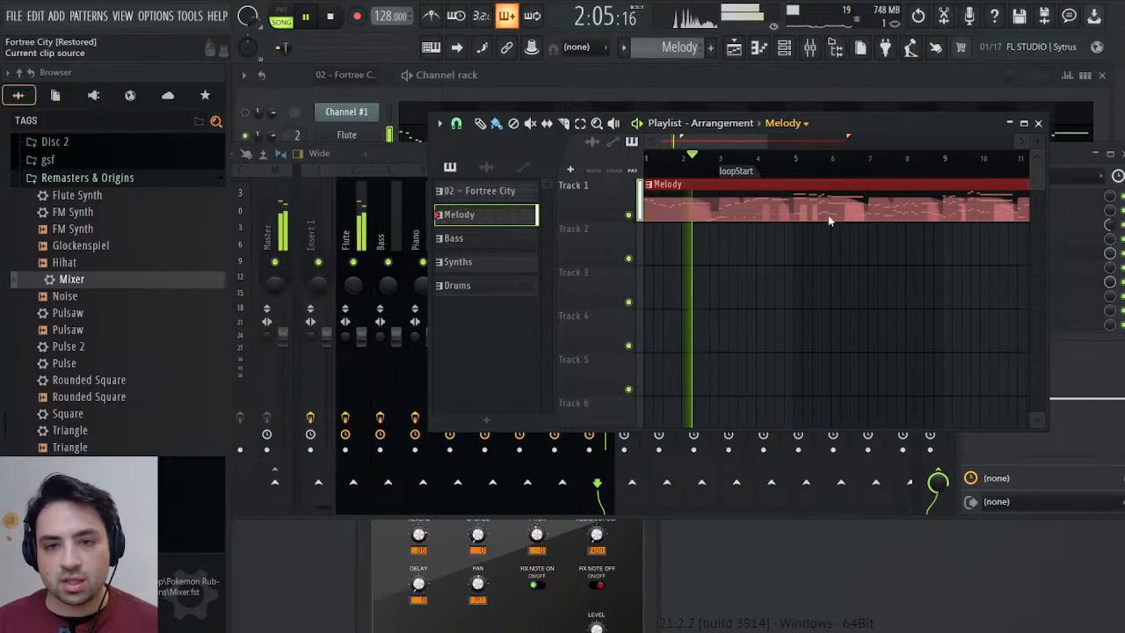
click(458, 262)
click(655, 246)
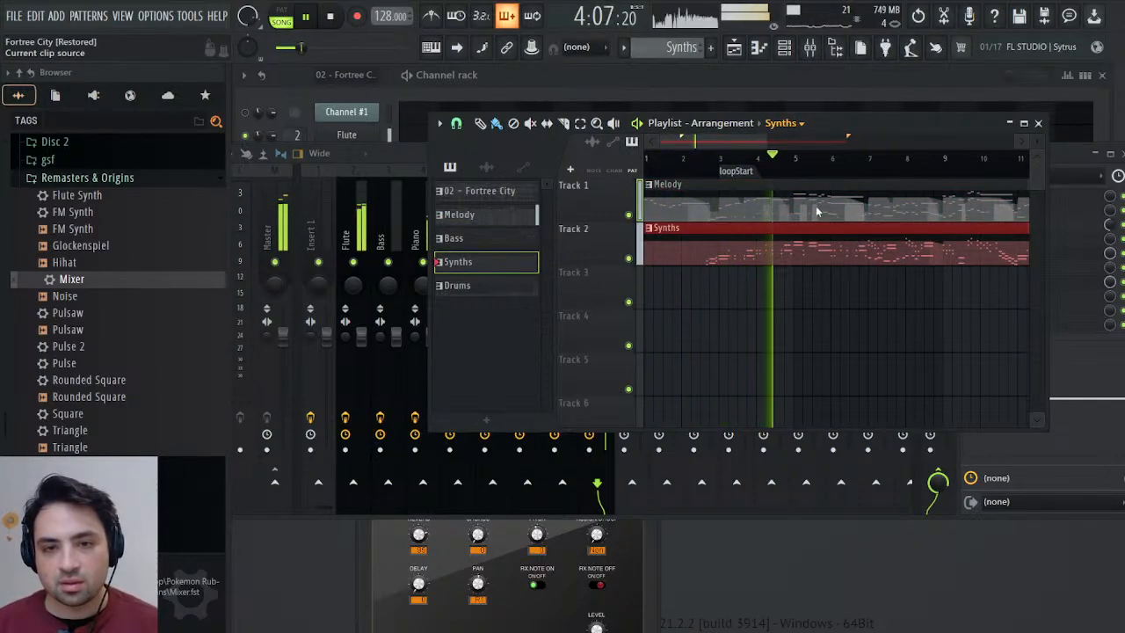
Place the Bass pattern at bar 1 of Playlist Track 3 and the Drums pattern at bar 1 of Track 4.
click(453, 238)
click(714, 292)
drag(779, 291, 713, 291)
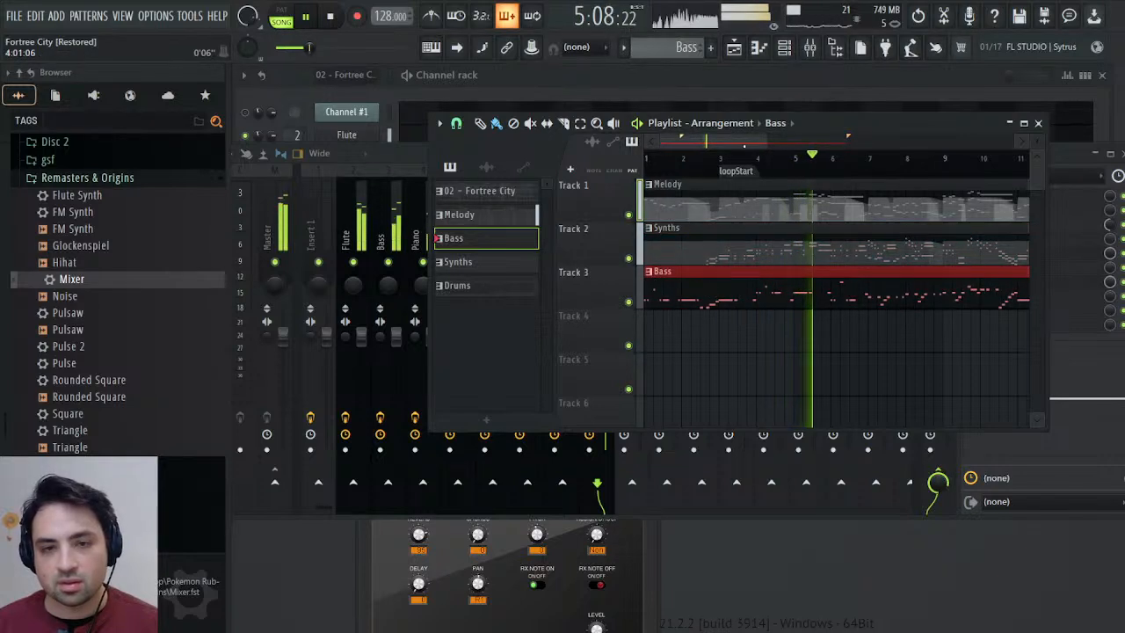
click(457, 285)
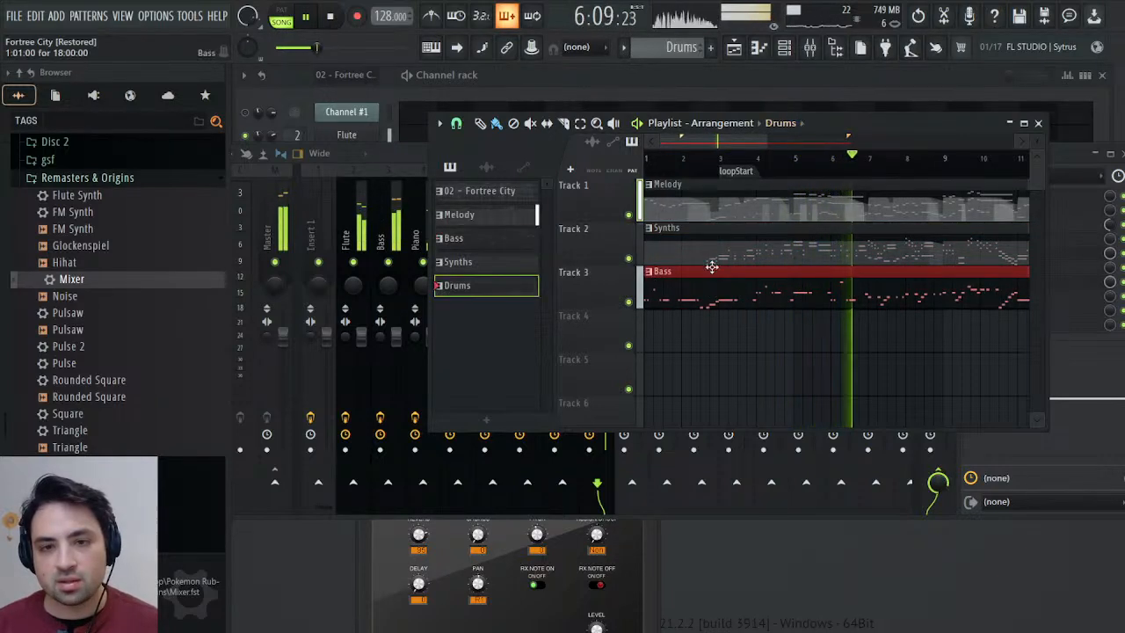
click(713, 325)
drag(714, 326, 640, 317)
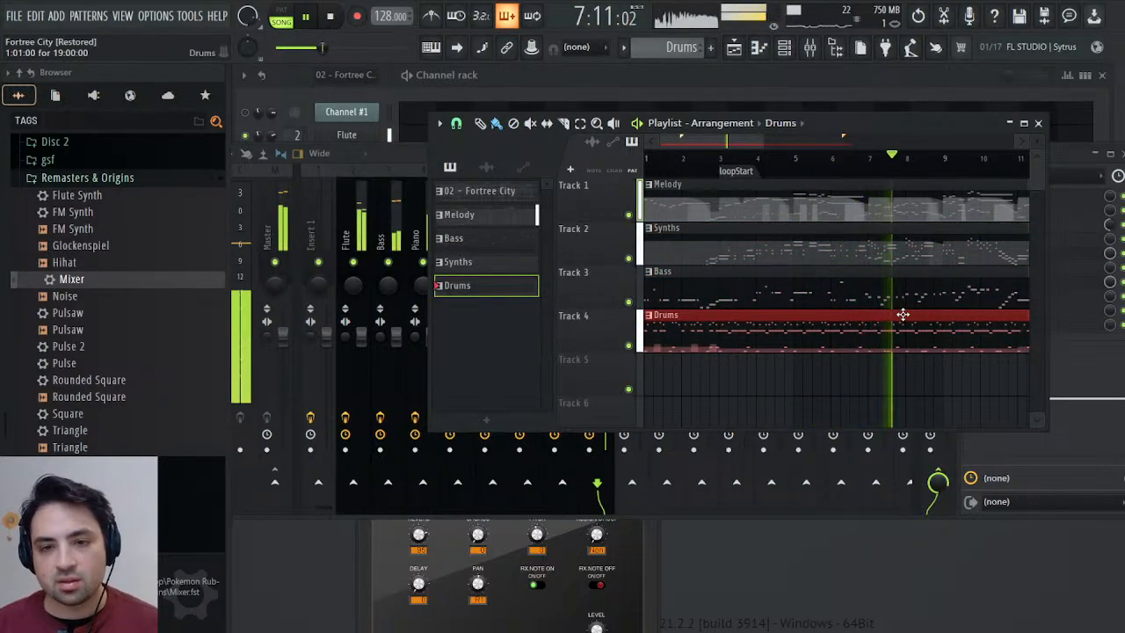
Close the Playlist and add Maximus to effect slot 4 of the Master mixer track.
key(F5)
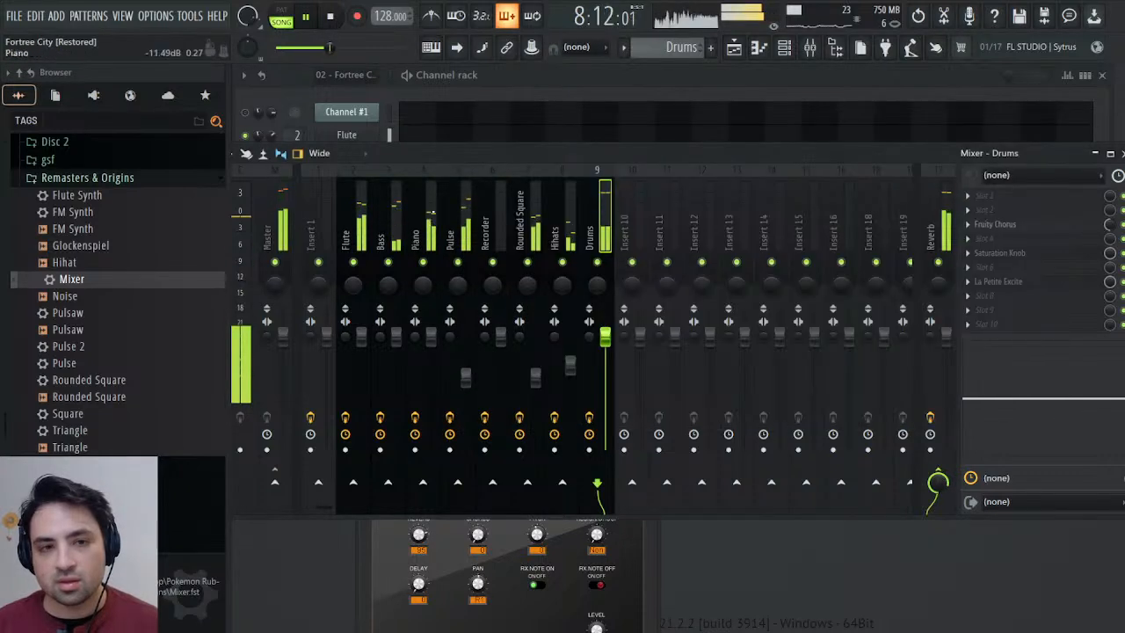
click(283, 200)
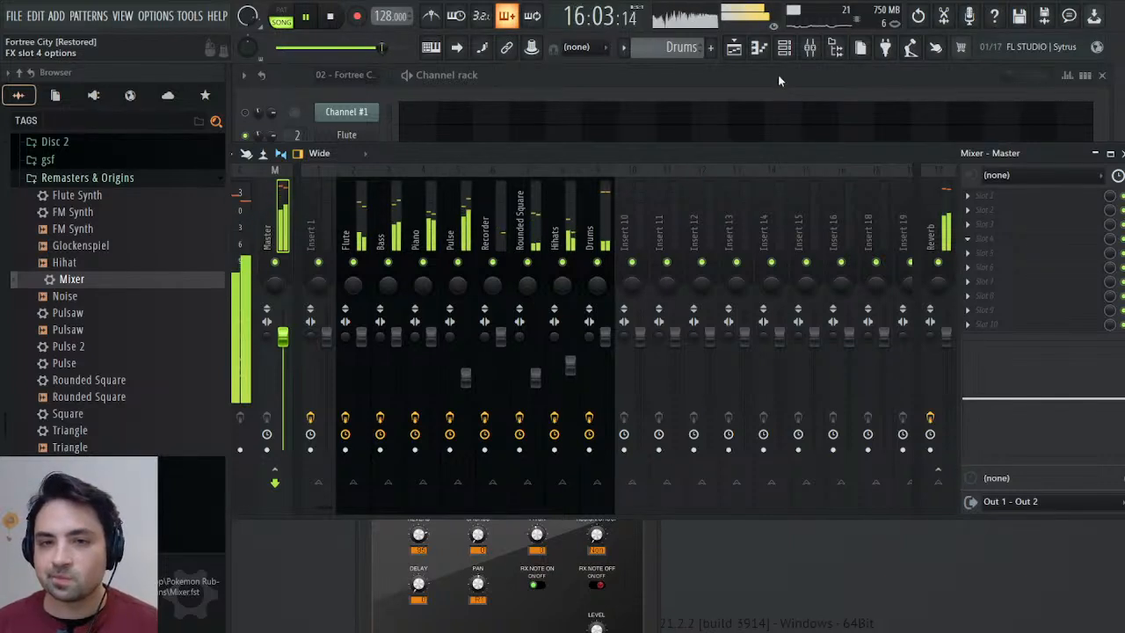
click(788, 48)
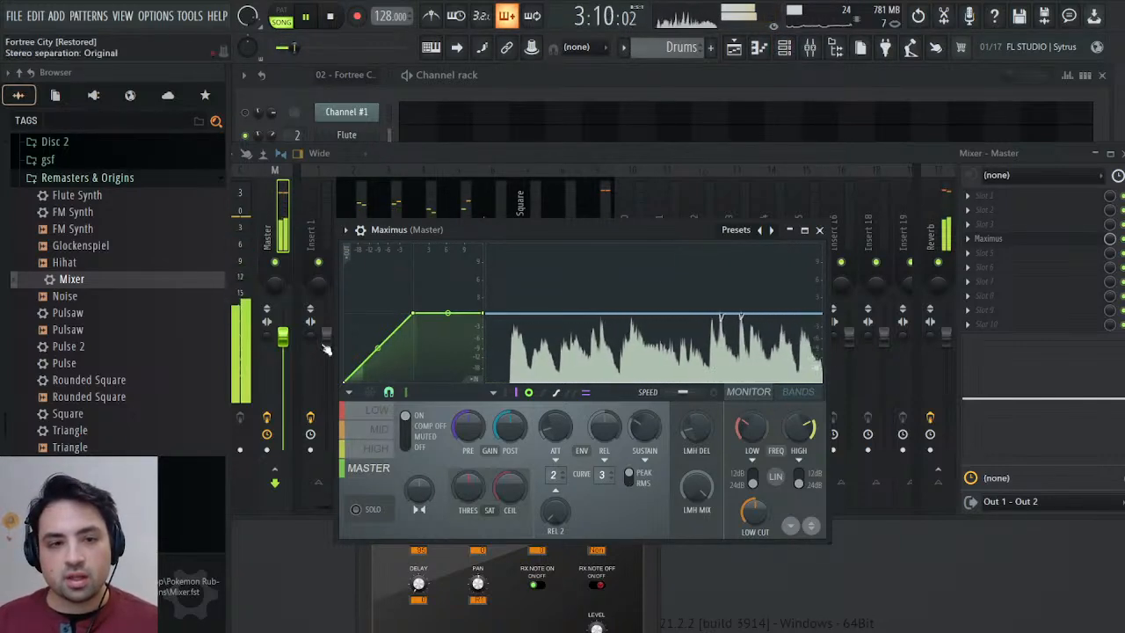
Compress the low band in the Master's Maximus by lowering the curve's upper end and adding a softer knee.
click(368, 416)
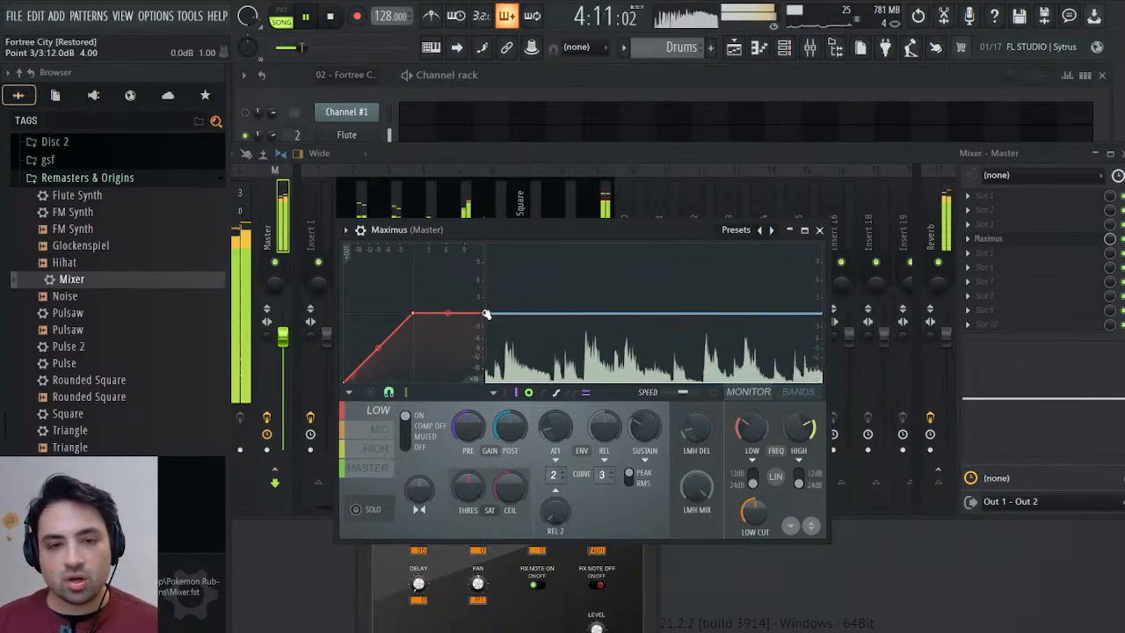
drag(481, 313, 494, 333)
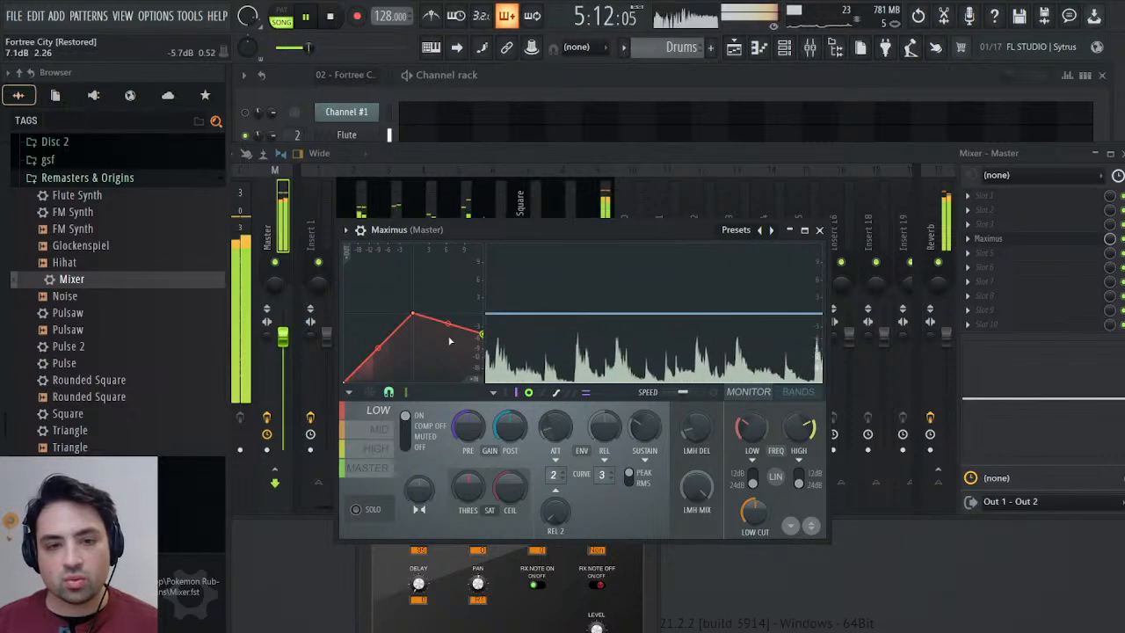
drag(415, 313, 393, 343)
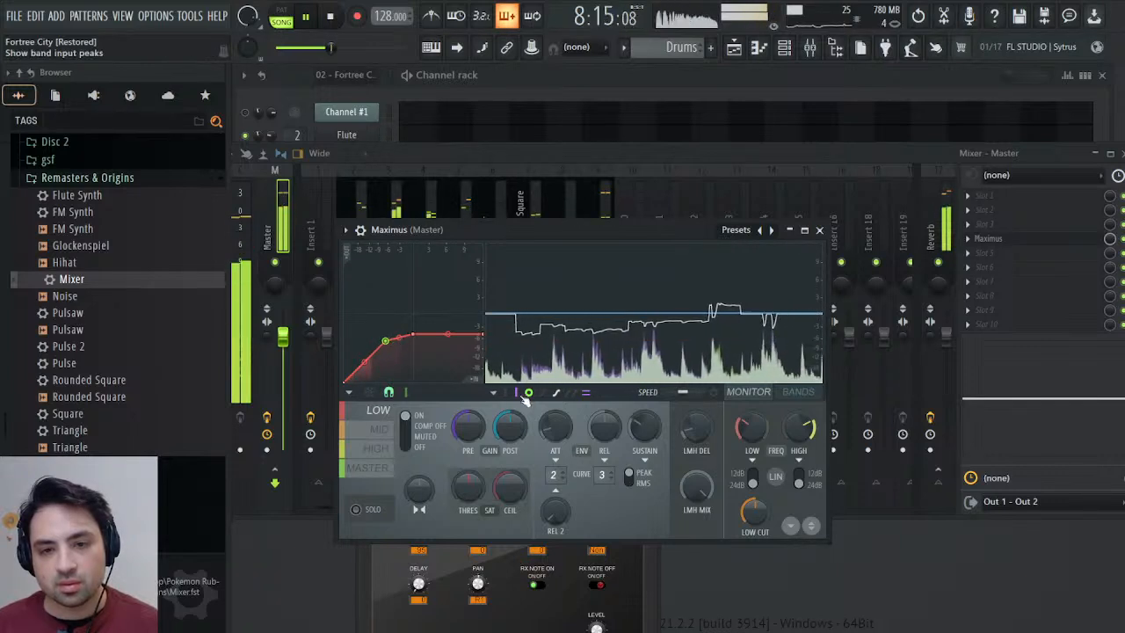
Compress the mid band in the Master's Maximus by slightly lowering its curve's end and knee points.
click(379, 429)
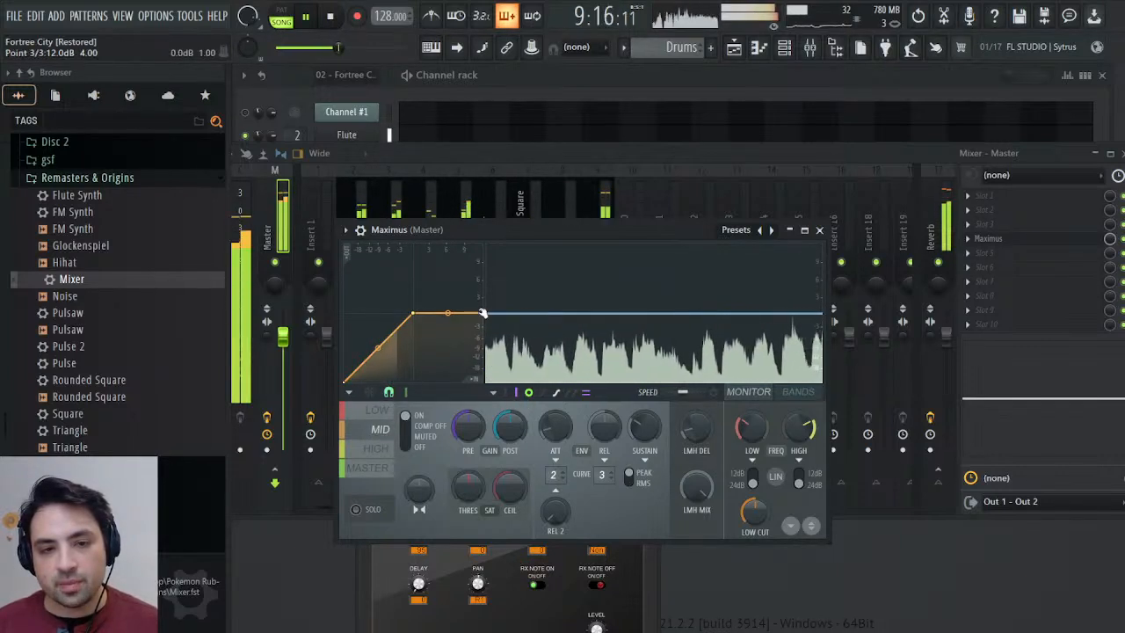
drag(487, 322, 418, 328)
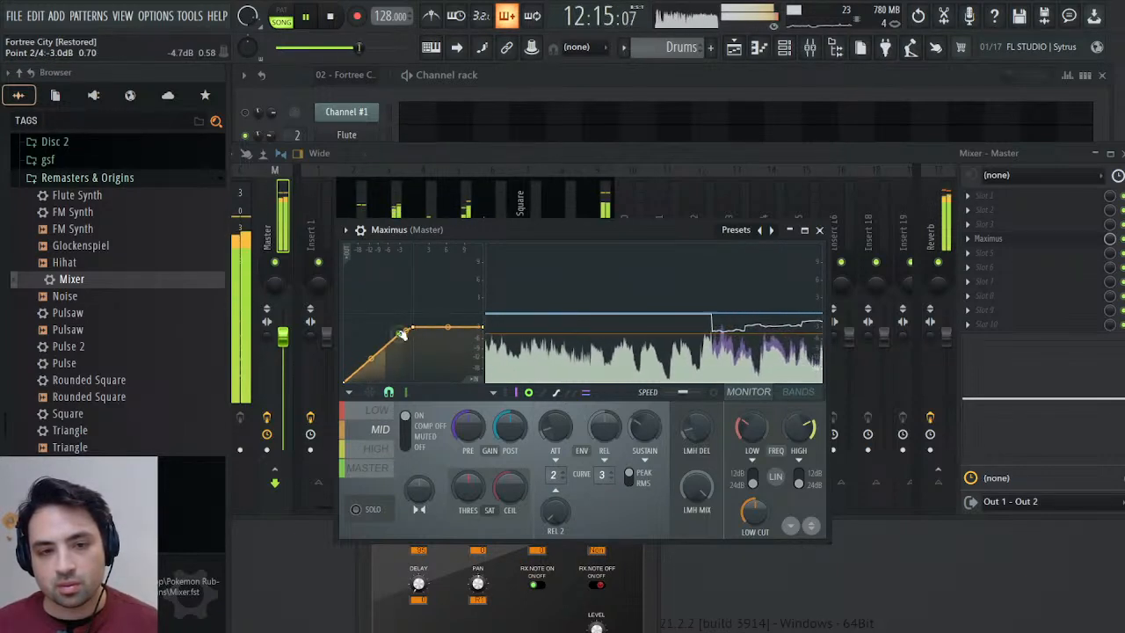
drag(400, 334, 394, 334)
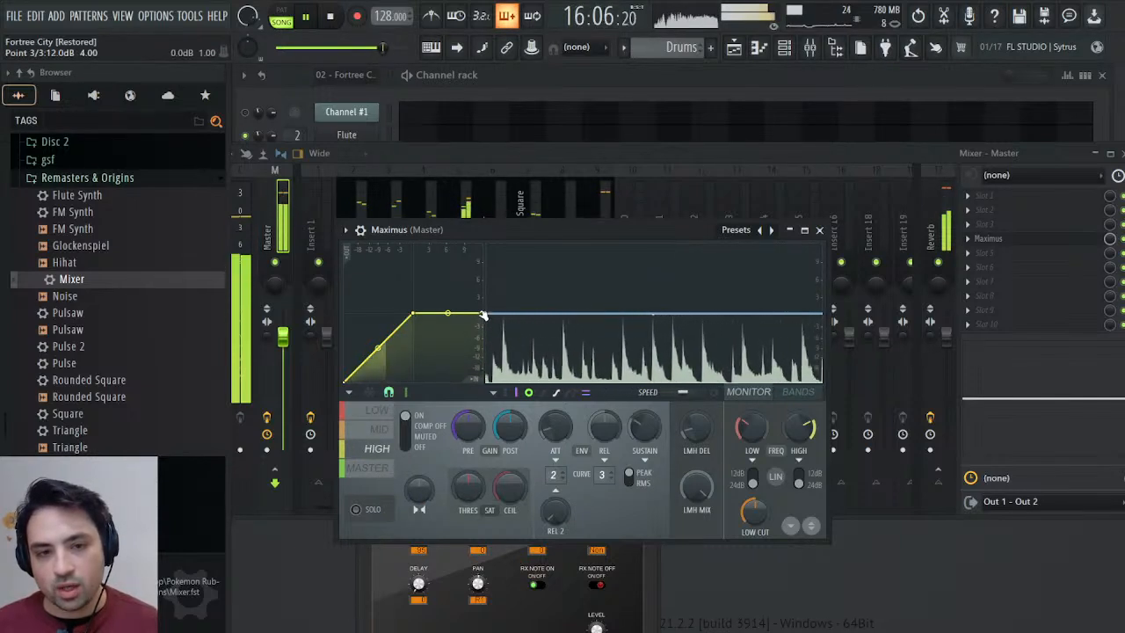
Compress the high band in the Master's Maximus more strongly, flattening its curve at a lower level with a soft knee.
drag(482, 315, 490, 348)
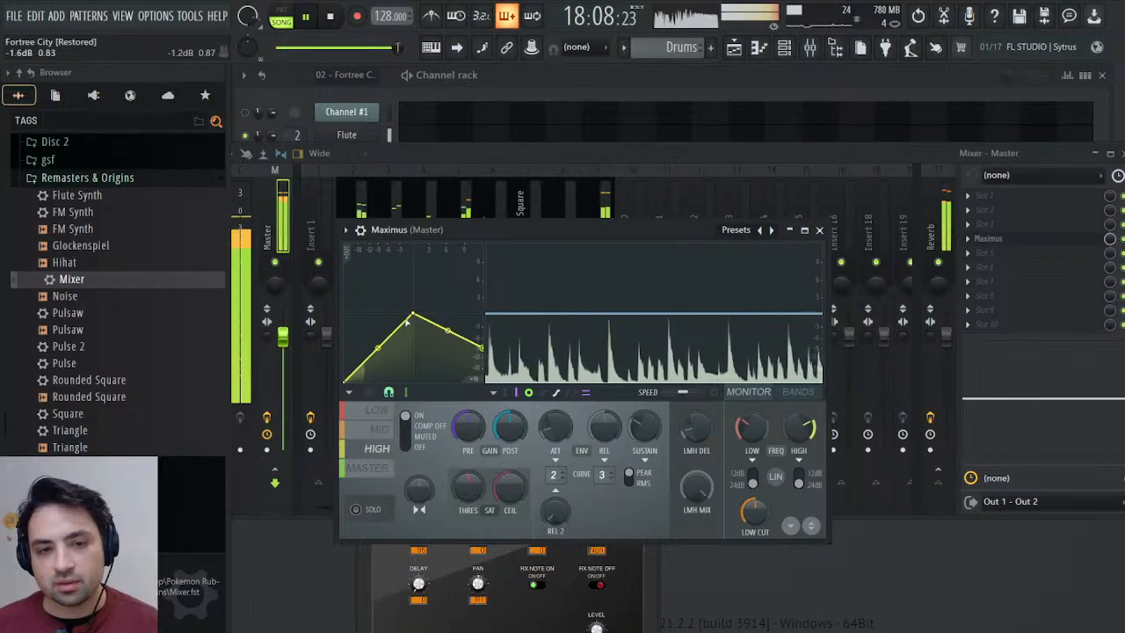
drag(415, 313, 371, 355)
right_click(387, 355)
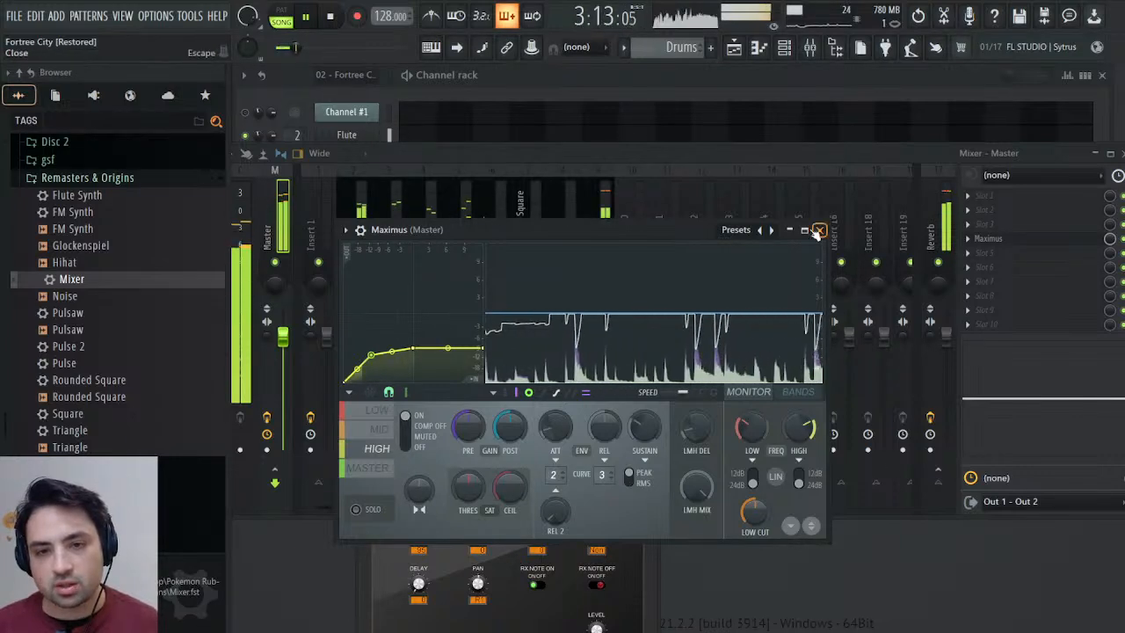
Lower the Drums mixer track's high EQ band to about -4.9 dB at 5.9 kHz and move the Maximus window aside.
drag(666, 231, 579, 354)
click(594, 235)
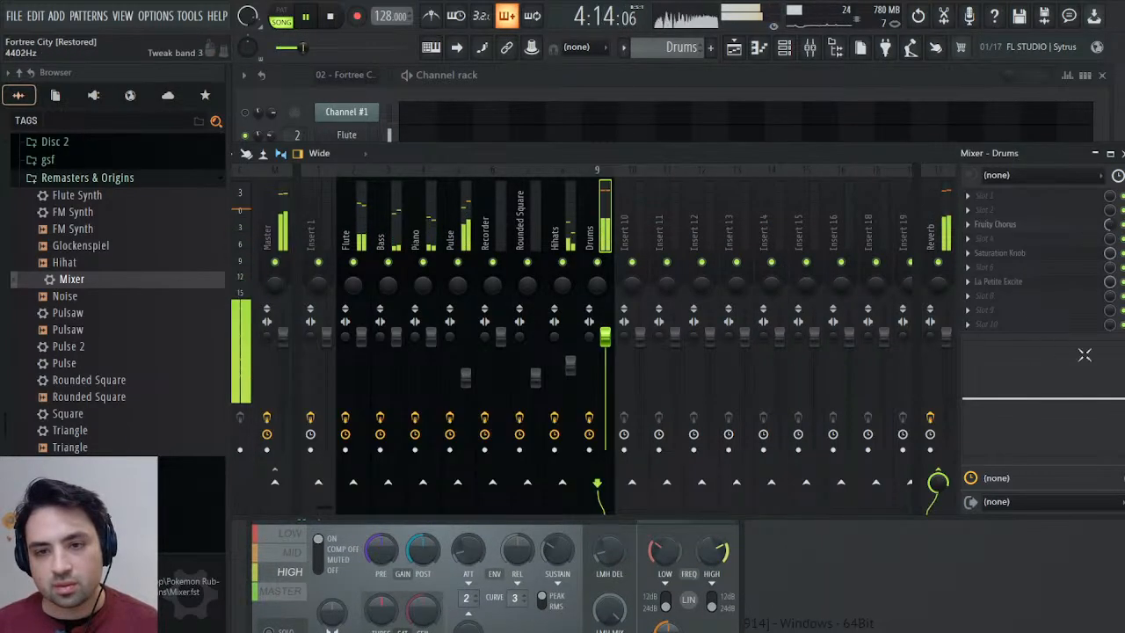
drag(1099, 387, 1088, 407)
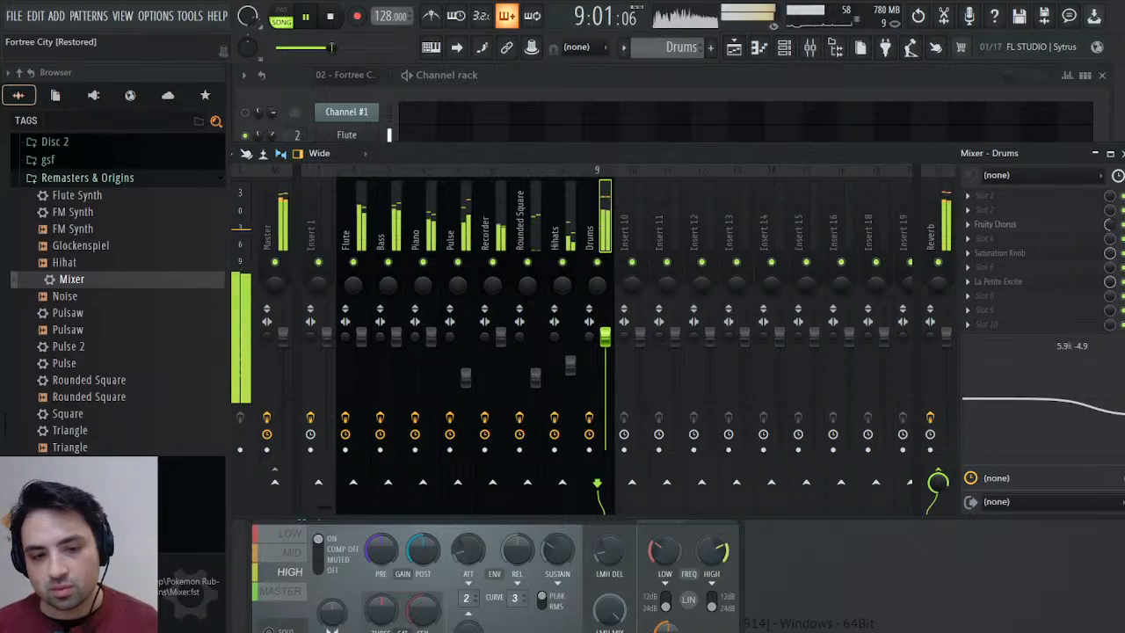
click(520, 629)
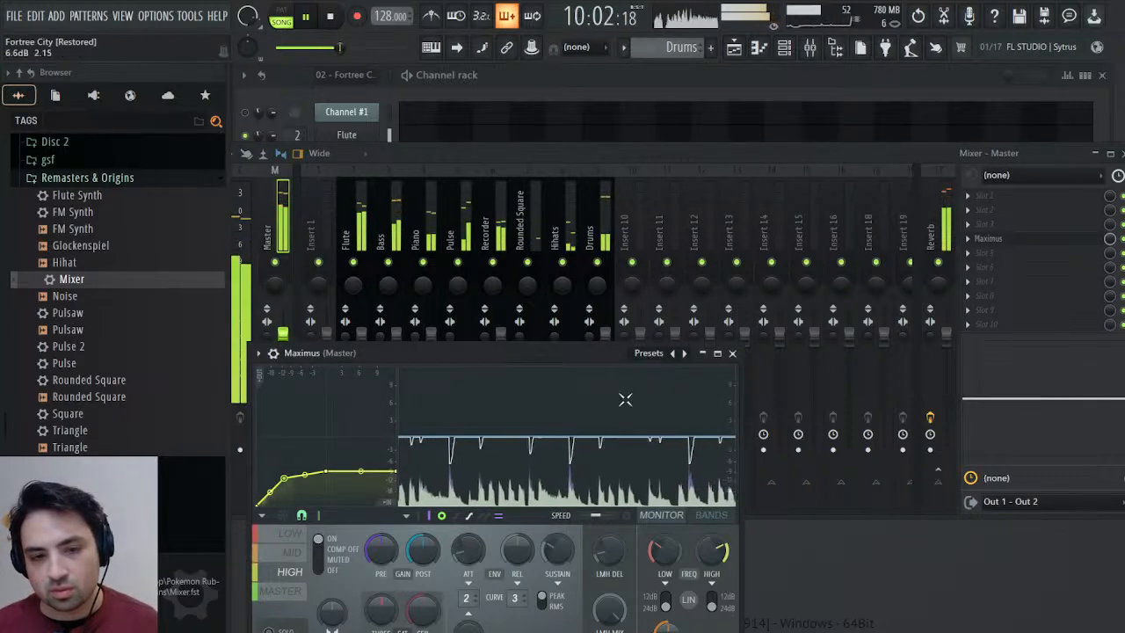
drag(598, 353, 925, 260)
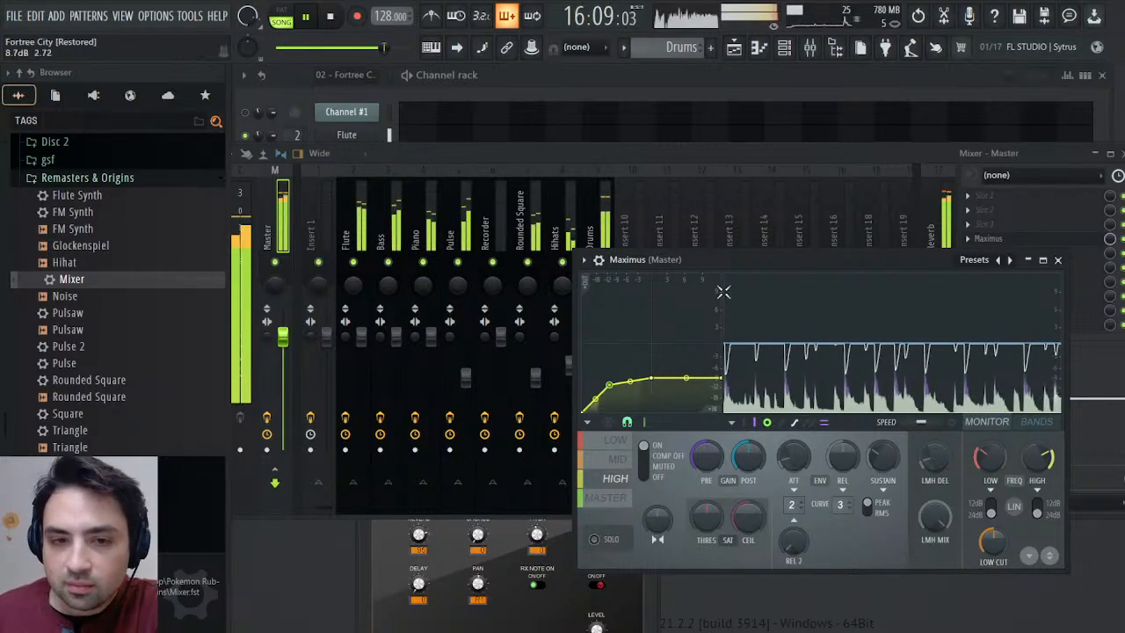
Add Maximus to slot 8 of the Drums mixer track and compress its high band with a lowered, soft-kneed curve.
click(598, 224)
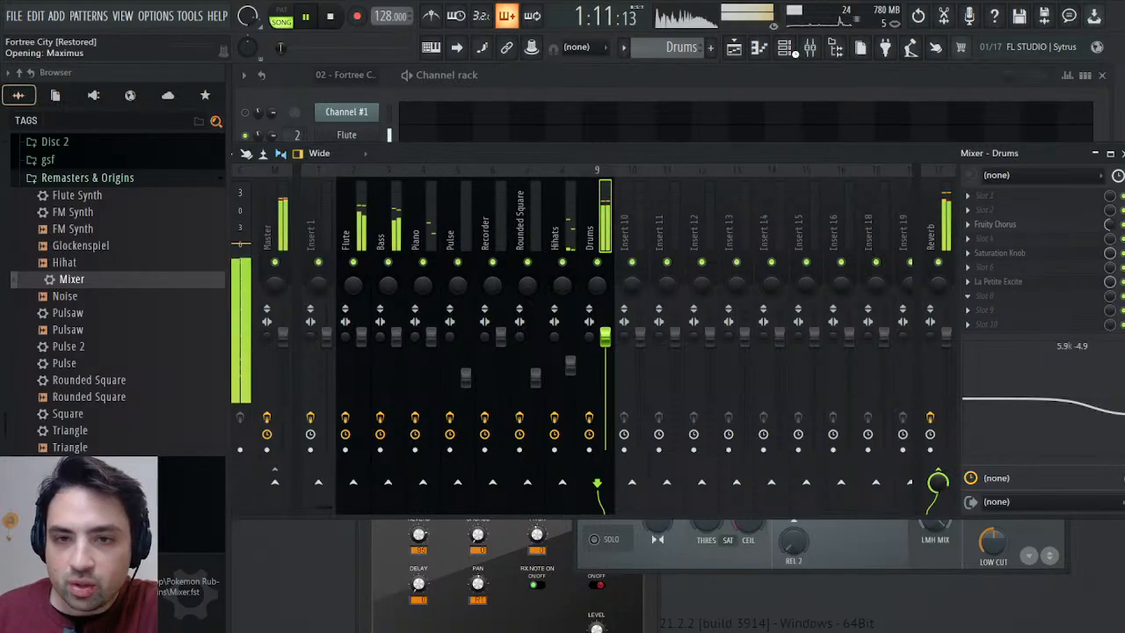
click(336, 409)
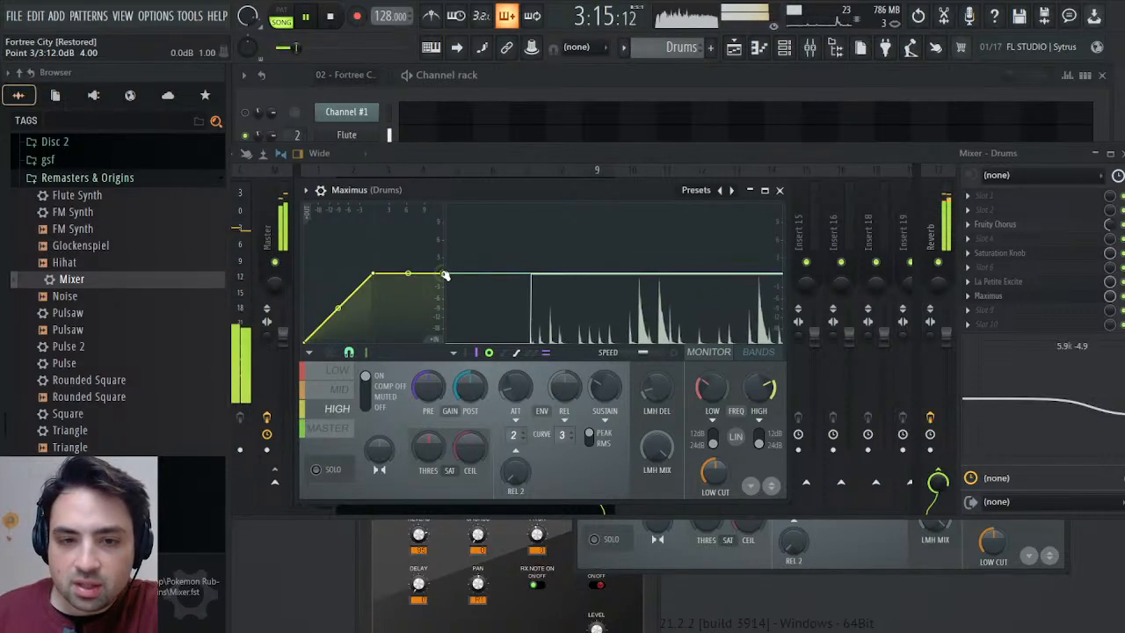
drag(445, 277, 442, 308)
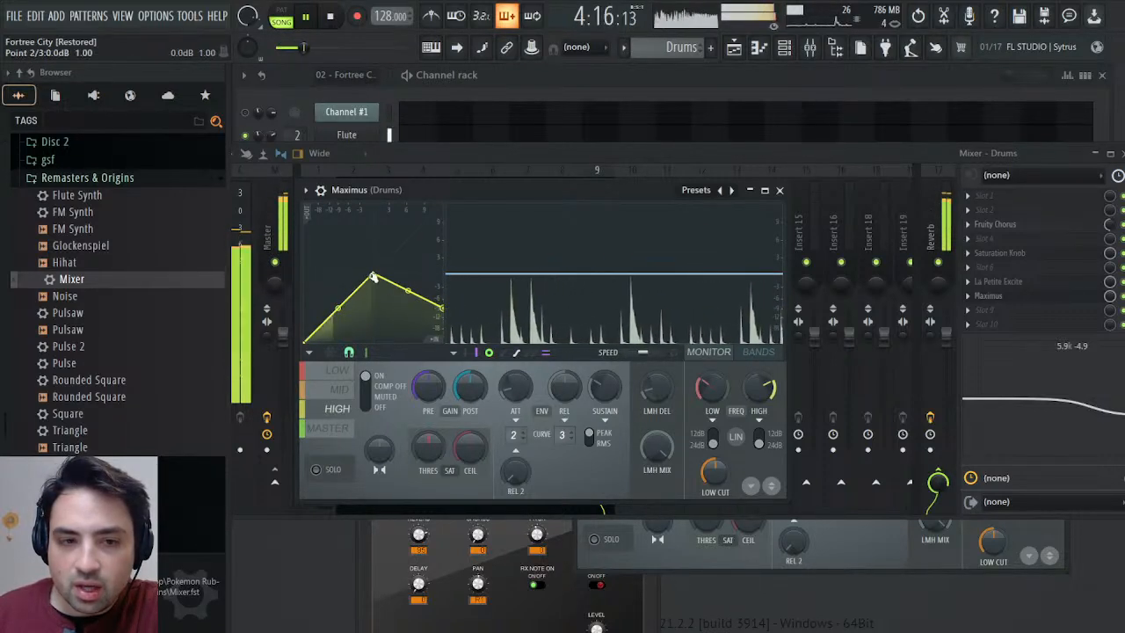
drag(352, 281, 332, 314)
right_click(340, 307)
Check the Drums Maximus mid, low and master bands, close it, and set the track's high EQ band to about 0.1 dB at 6.8 kHz.
click(337, 392)
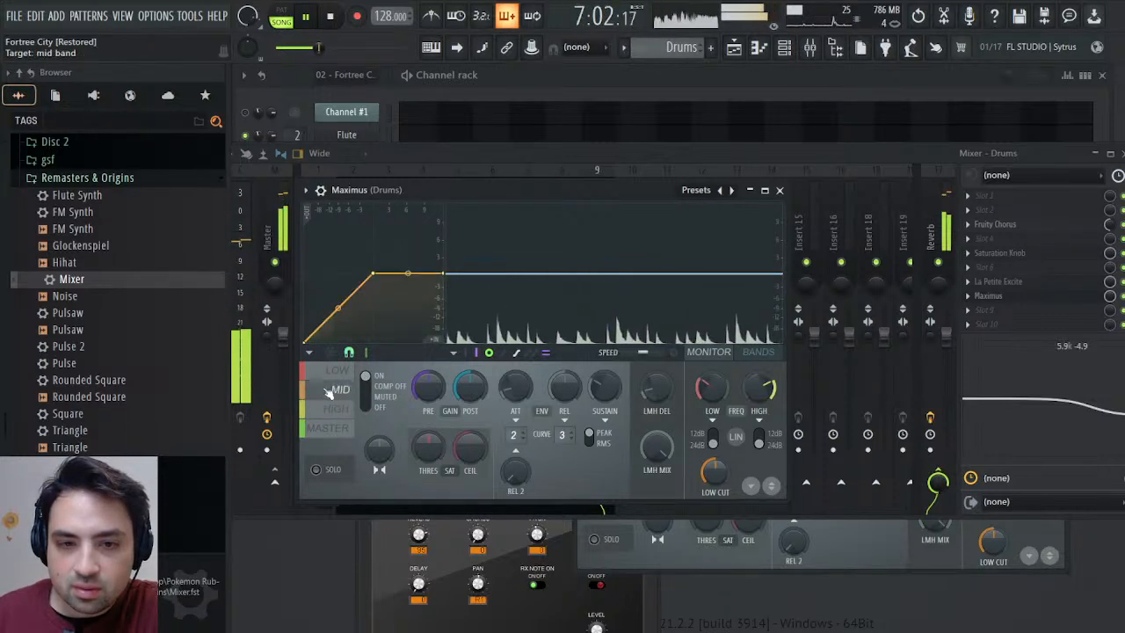
click(338, 373)
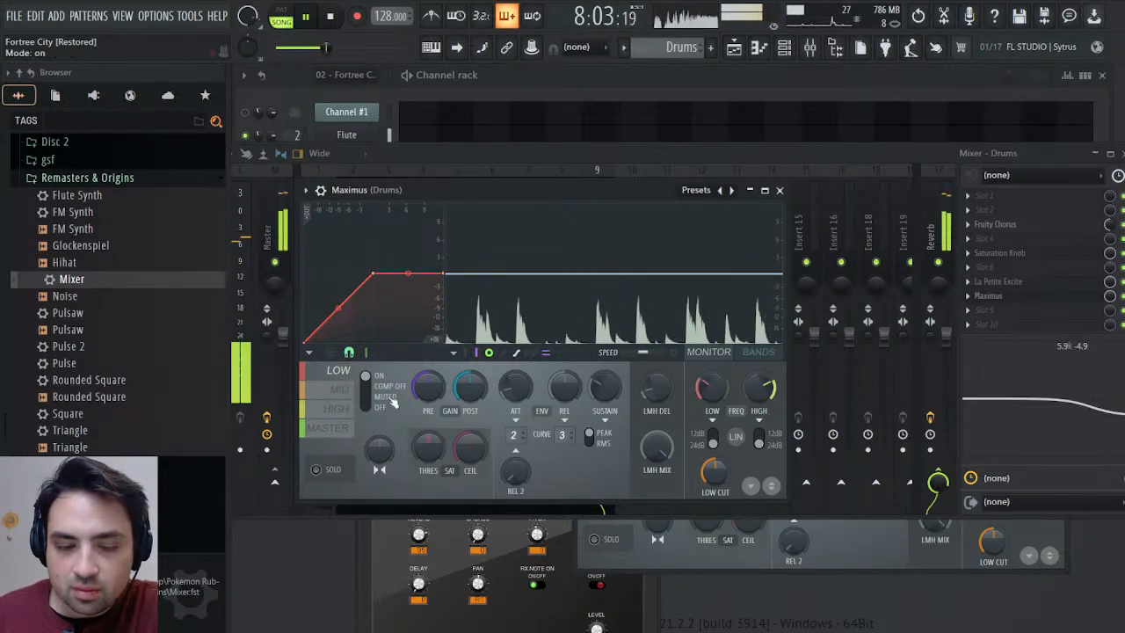
click(328, 428)
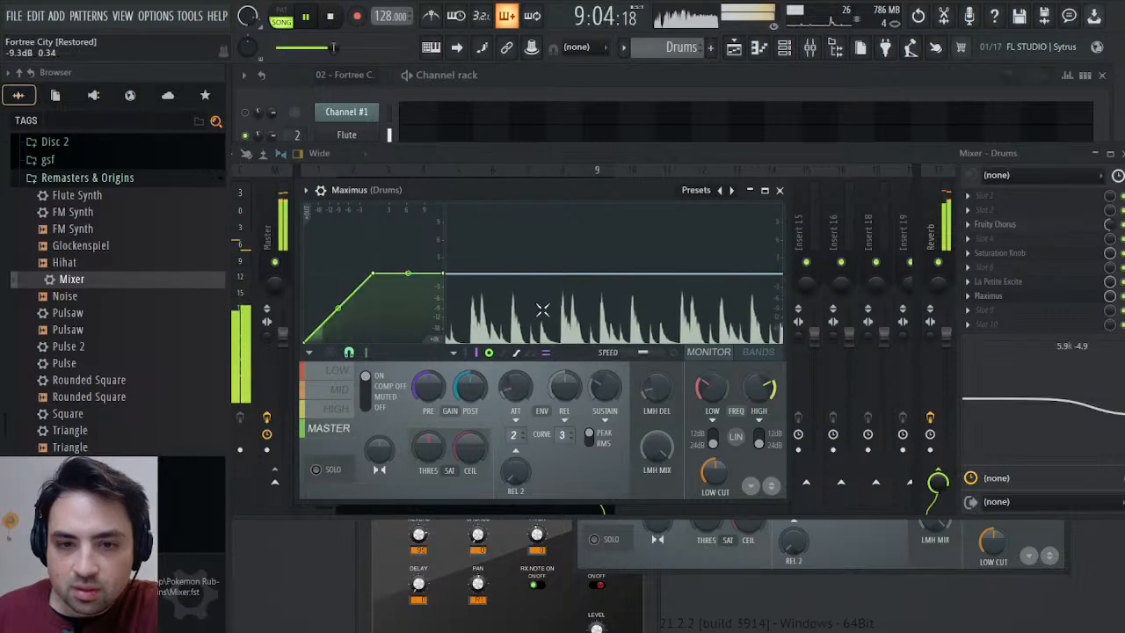
click(781, 192)
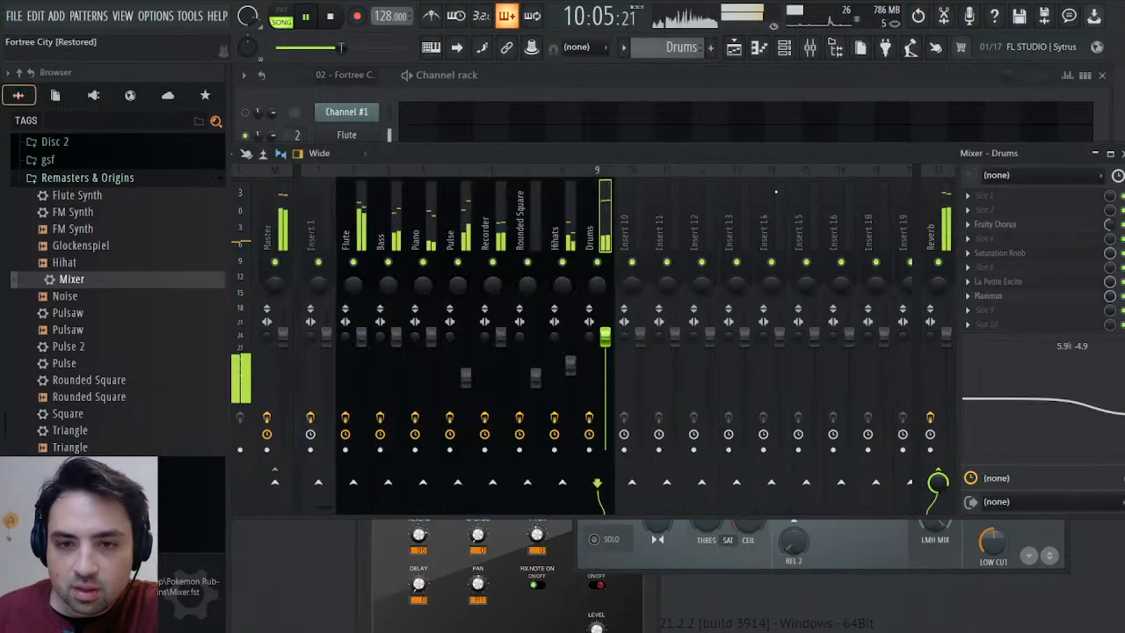
drag(1100, 405, 1104, 388)
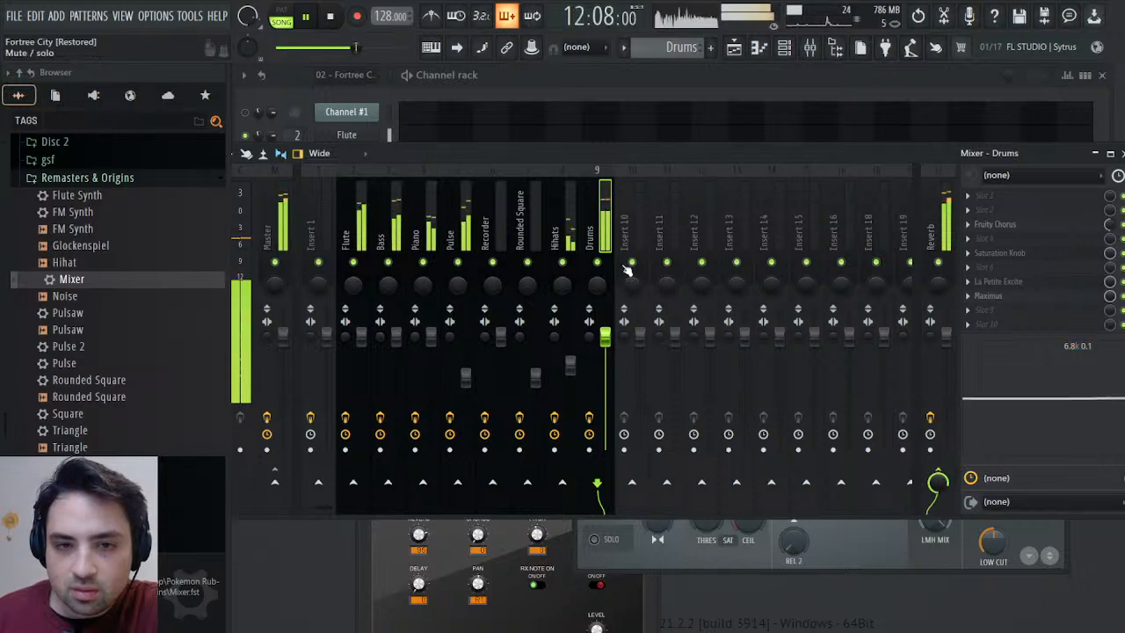
Close the Mixer, inspect each band's compression curve in the Master's Maximus, and close the Drums instrument window.
click(1121, 153)
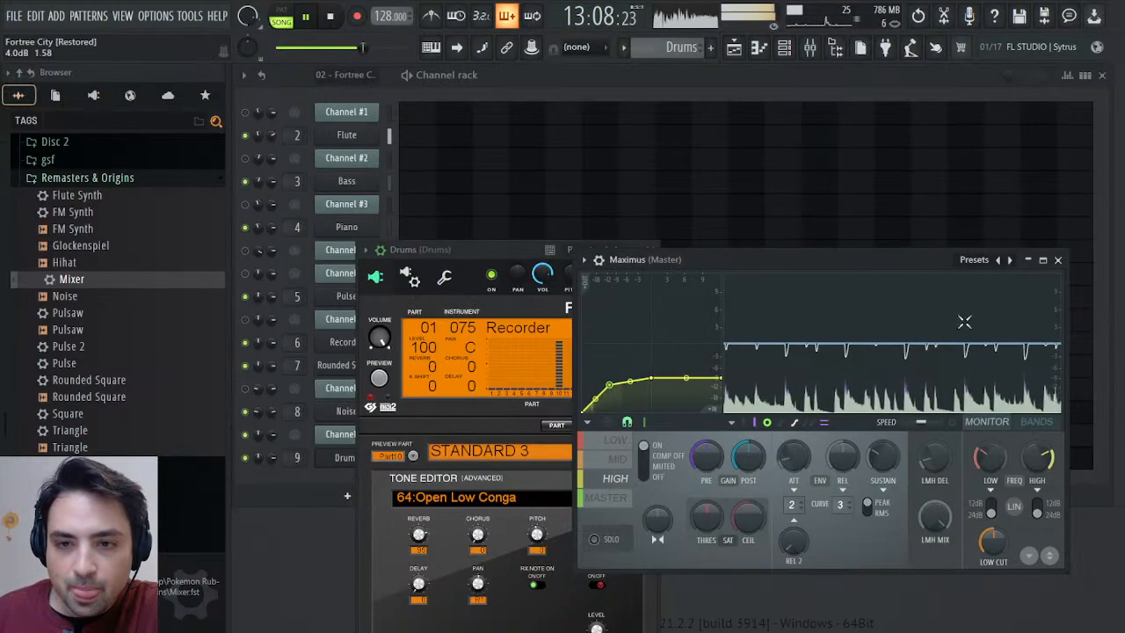
click(604, 498)
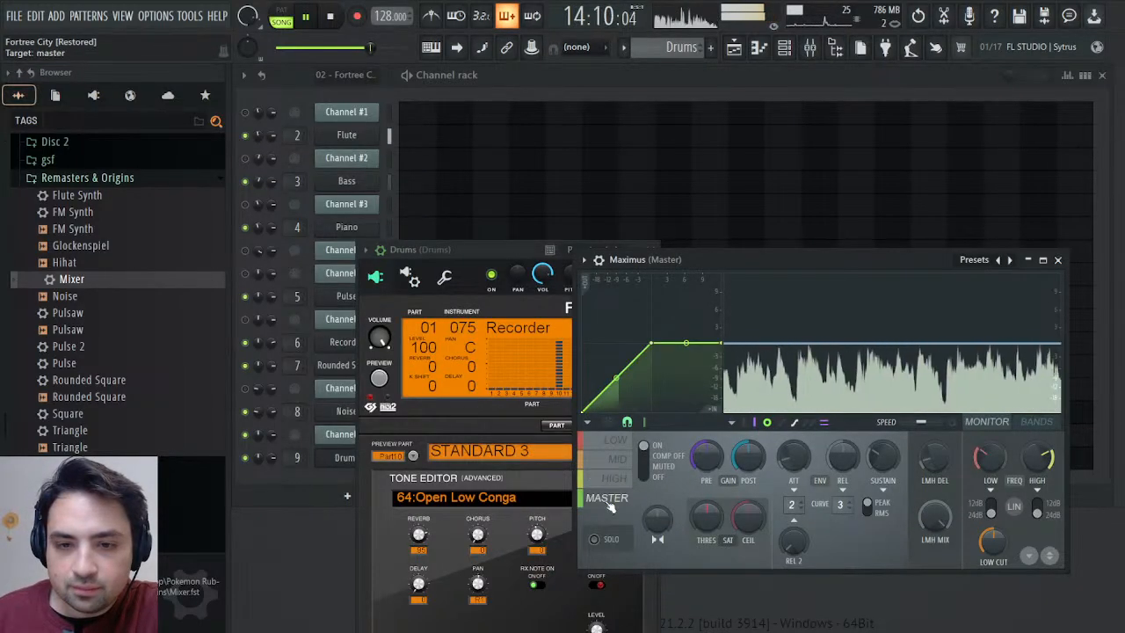
click(606, 477)
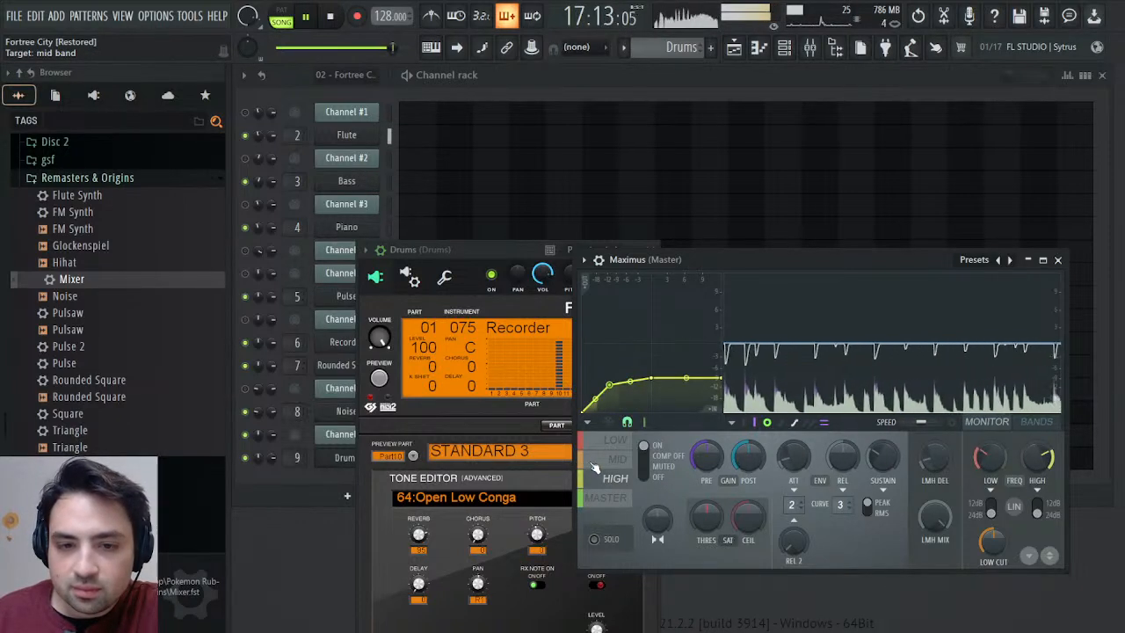
click(618, 459)
click(615, 440)
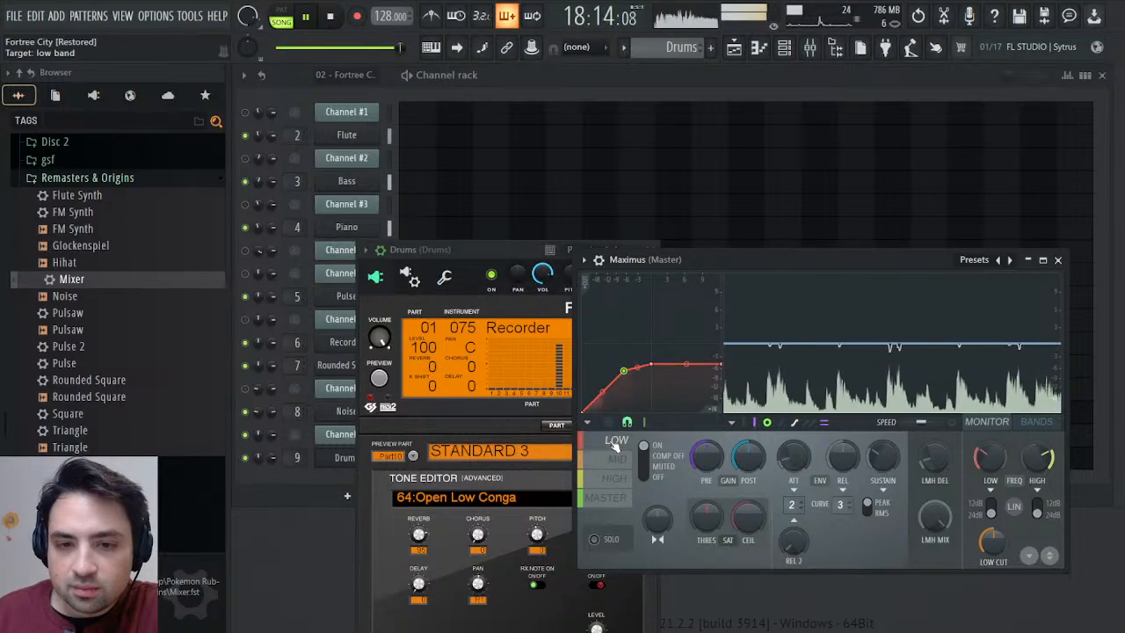
click(557, 308)
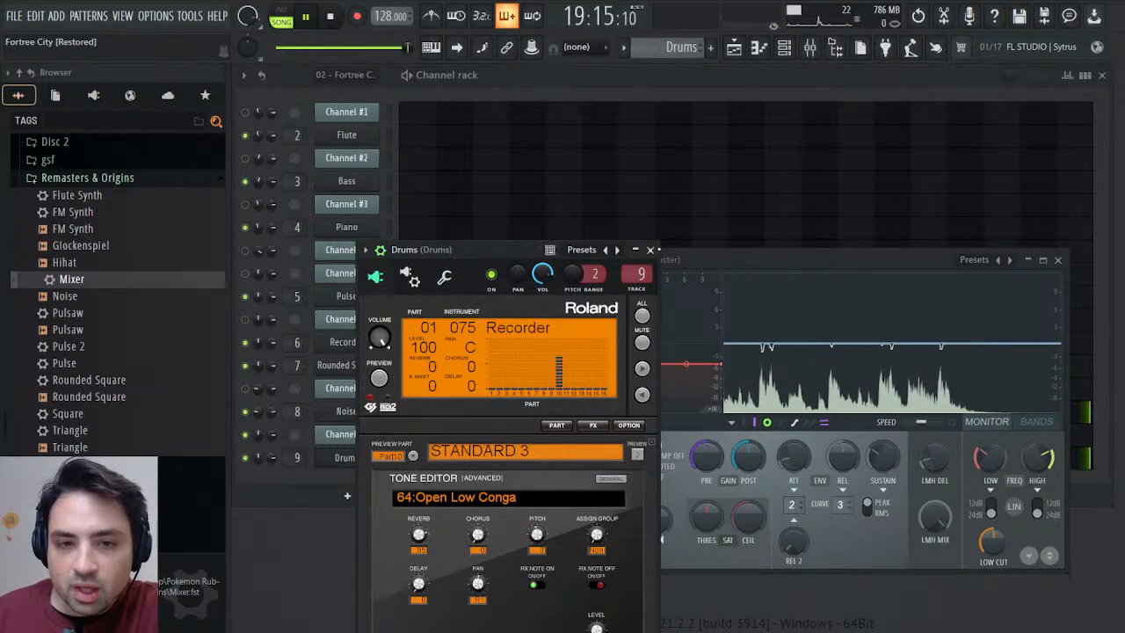
click(651, 250)
Boost the high EQ band in the Mixer by about 7.4 dB at 6.5 kHz on Flute and 4.4 dB at 5.7 kHz on Recorder.
click(810, 51)
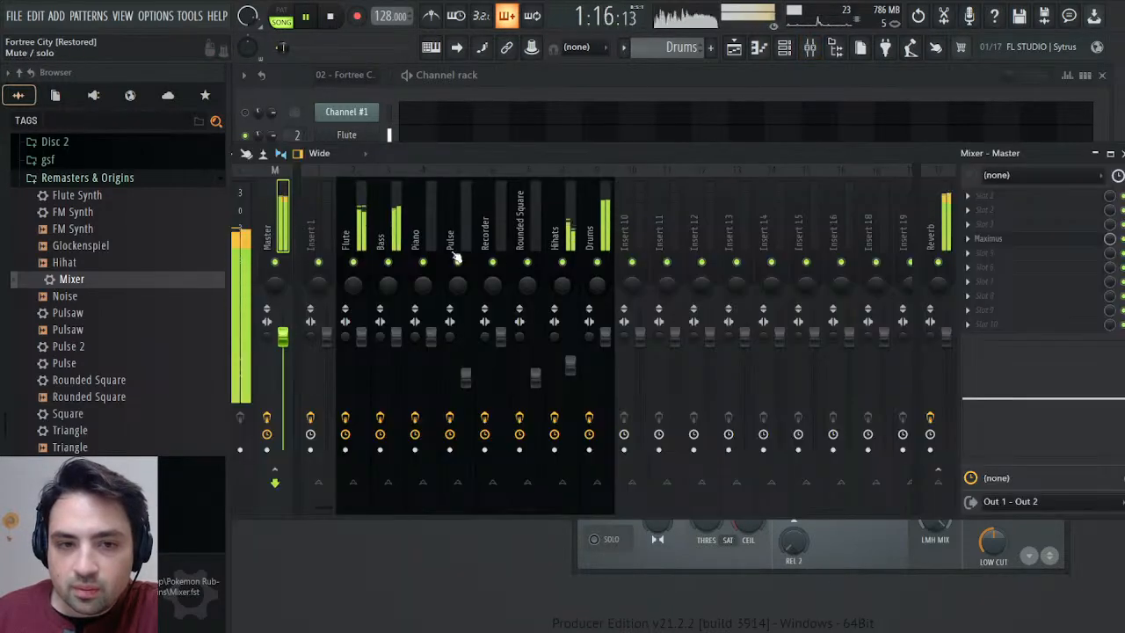
click(365, 232)
mouse_move(1103, 398)
mouse_down()
mouse_move(1098, 378)
mouse_move(1096, 388)
mouse_up()
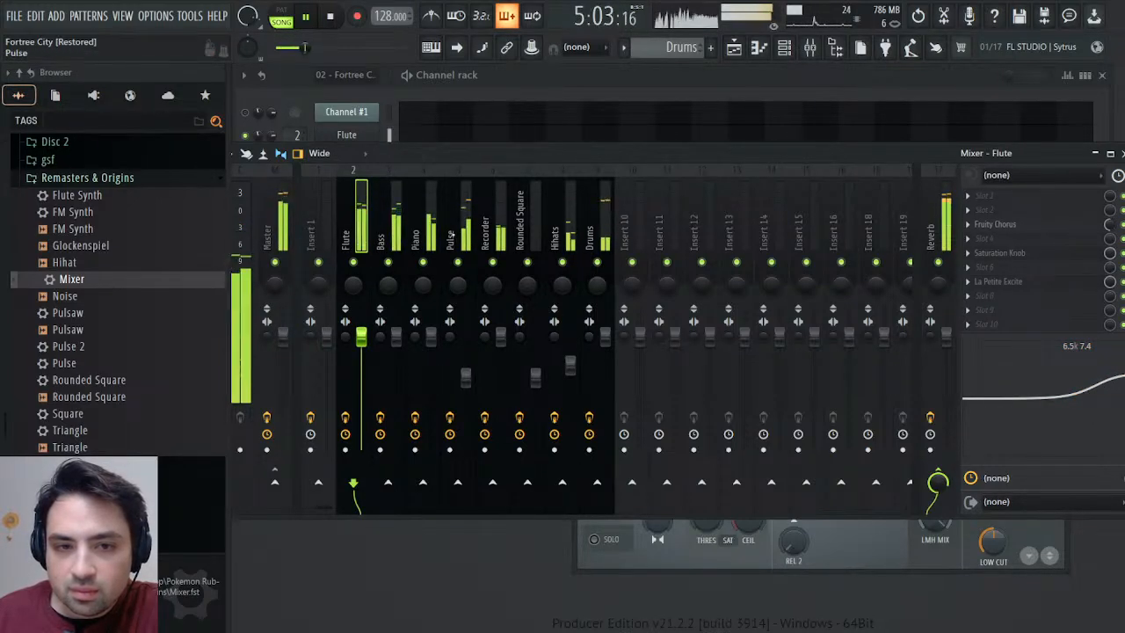
click(485, 232)
drag(1105, 397, 1091, 375)
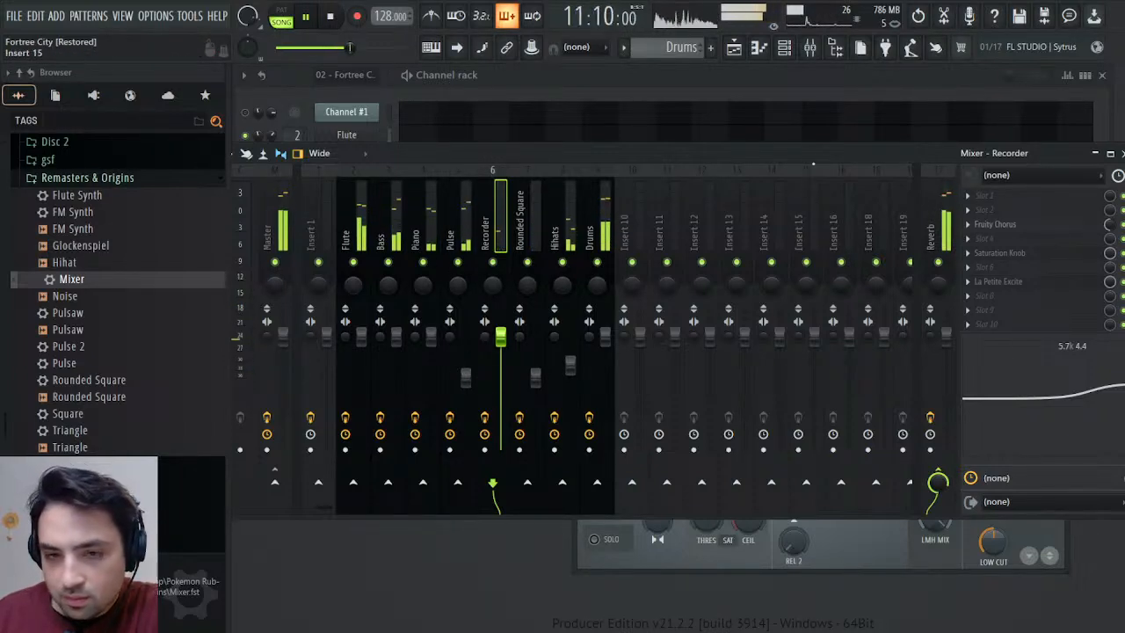
Close the Mixer and slice the Melody, Synths, Bass and Drums clips at the loopStart marker on bar 3 of the Playlist.
click(1122, 153)
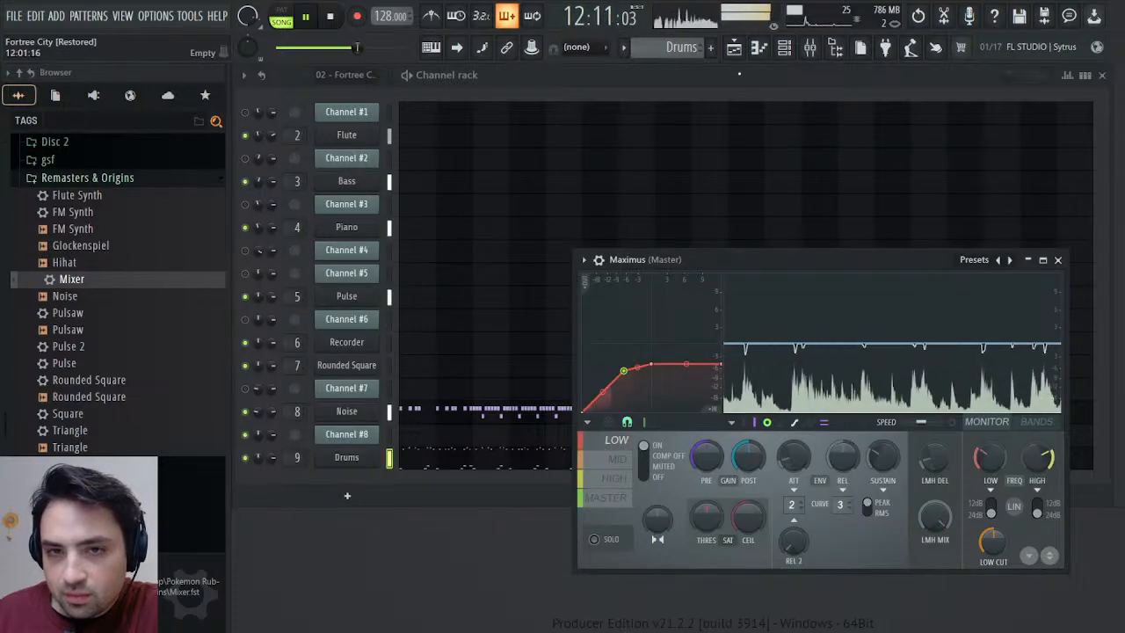
click(734, 47)
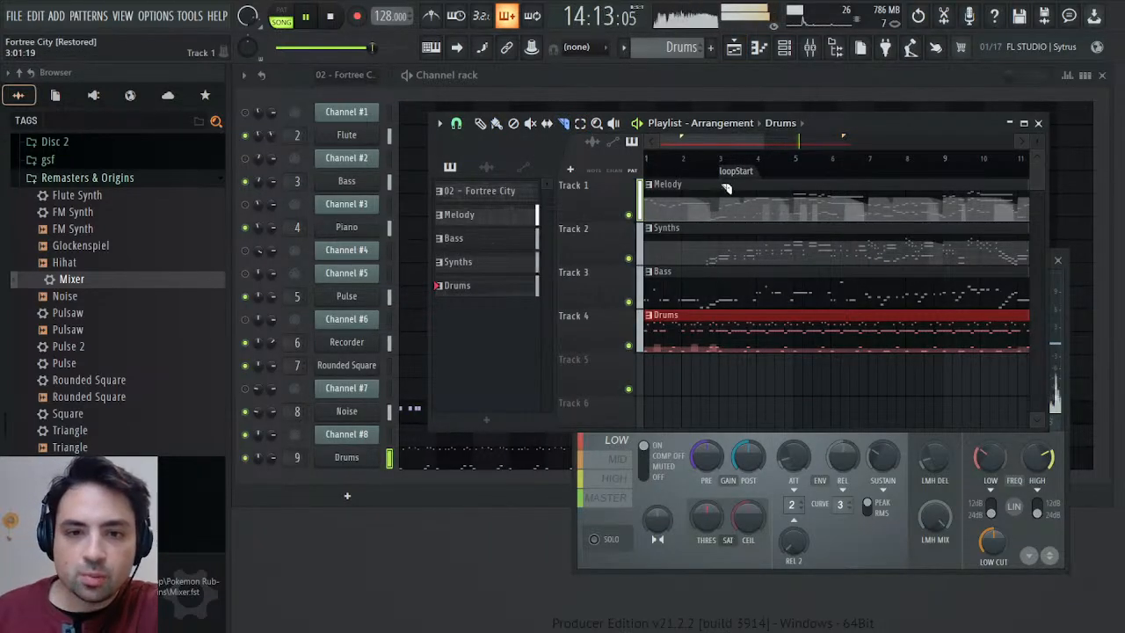
mouse_move(719, 184)
mouse_down()
mouse_move(728, 318)
mouse_move(716, 369)
mouse_up()
click(482, 125)
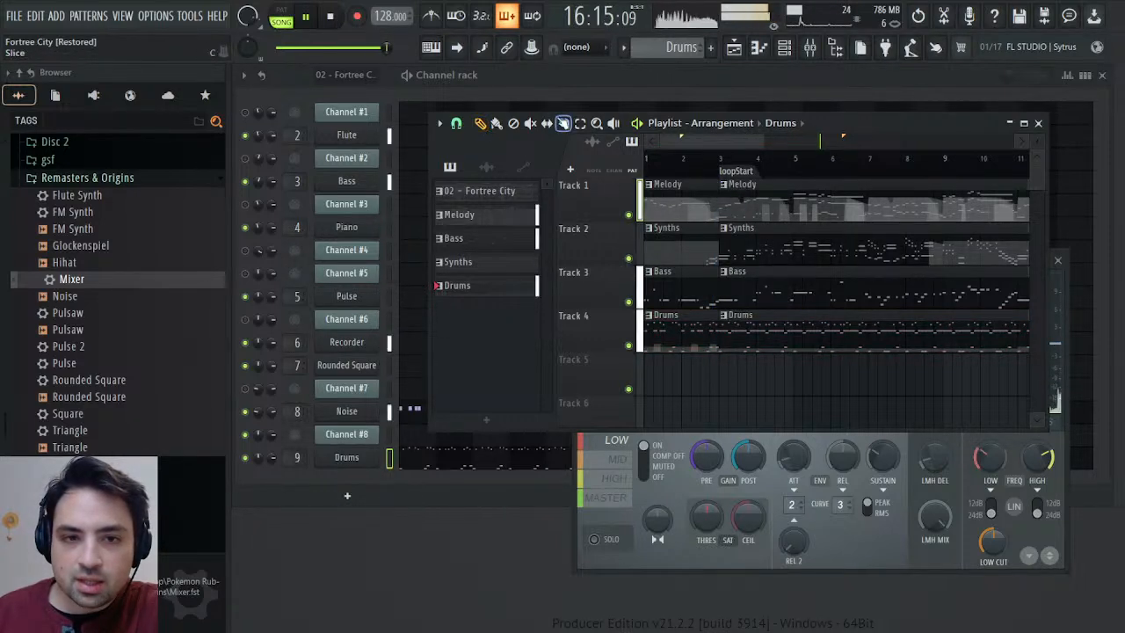
Select the four sliced clips starting at bar 3 and duplicate them to start at bar 20.
click(584, 126)
drag(791, 364, 899, 198)
drag(392, 48, 342, 47)
scroll(613, 185, right, 8)
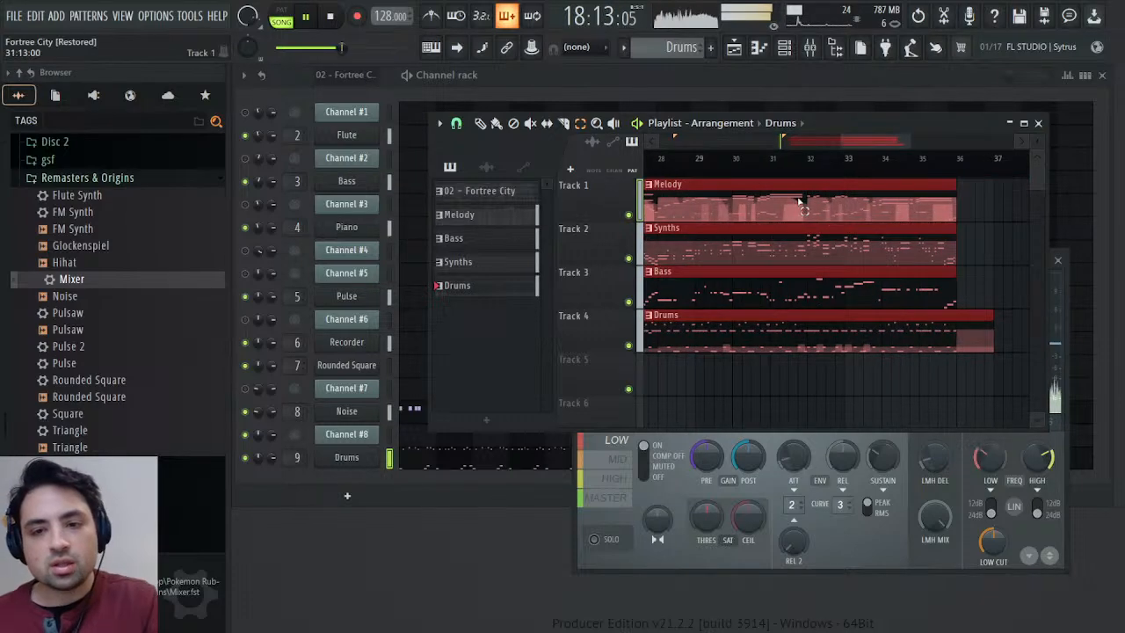
Shorten the first looped Drums clip to end at loopEnd and move the four duplicated clips to start at bar 19.
click(989, 266)
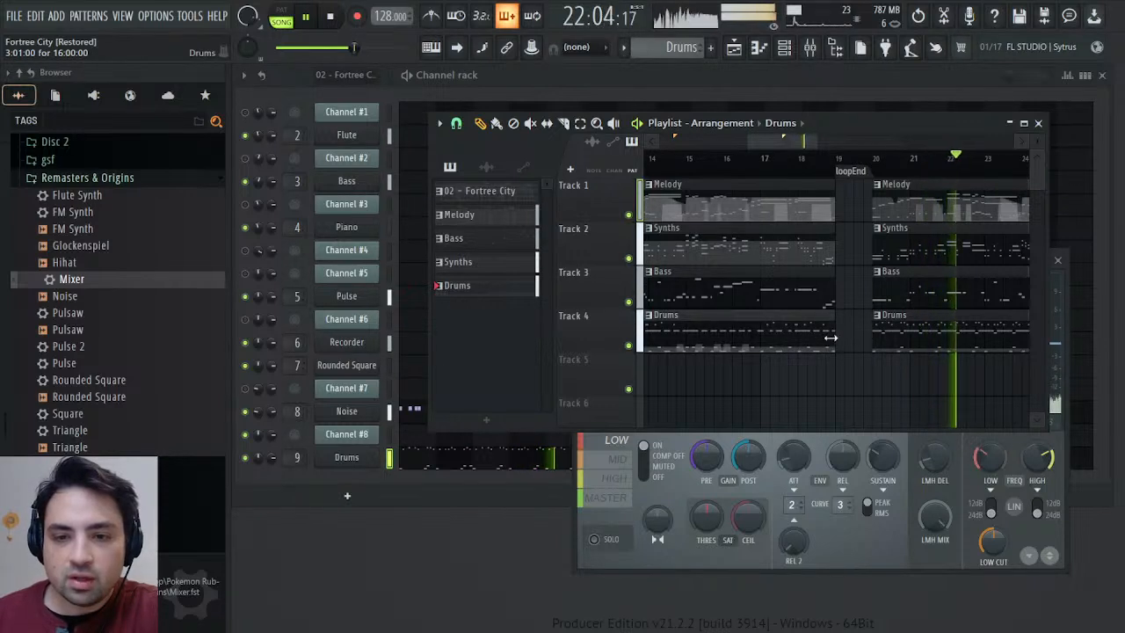
click(580, 128)
drag(870, 373, 863, 198)
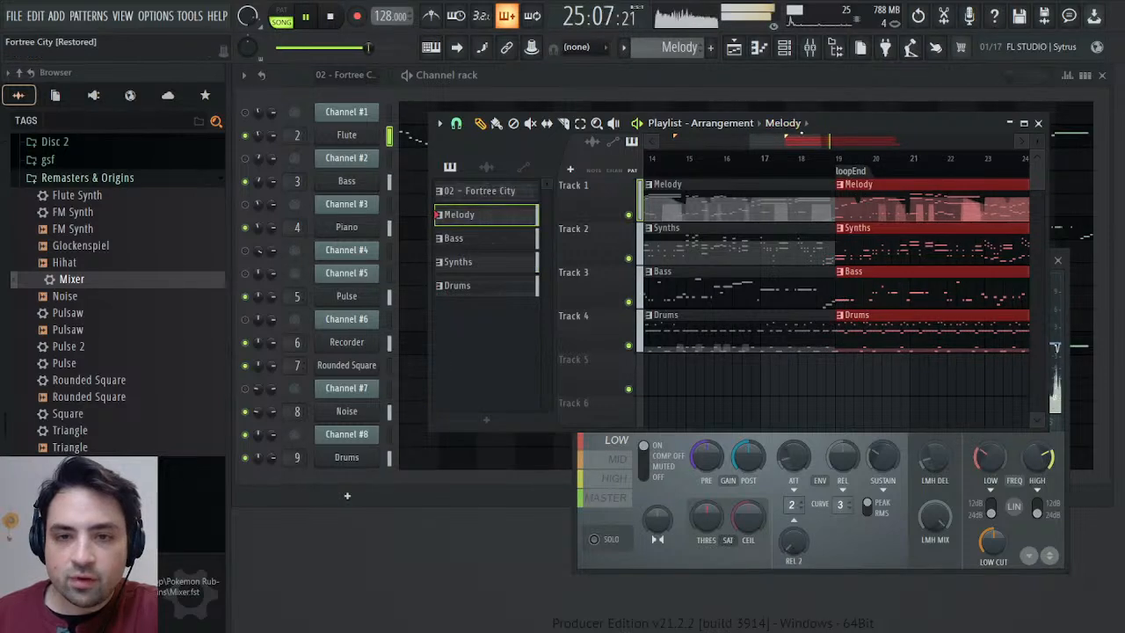
Move the Playlist window aside, play the end of the duplicated section from around bars 32 to 34, and stop playback.
drag(878, 124, 958, 133)
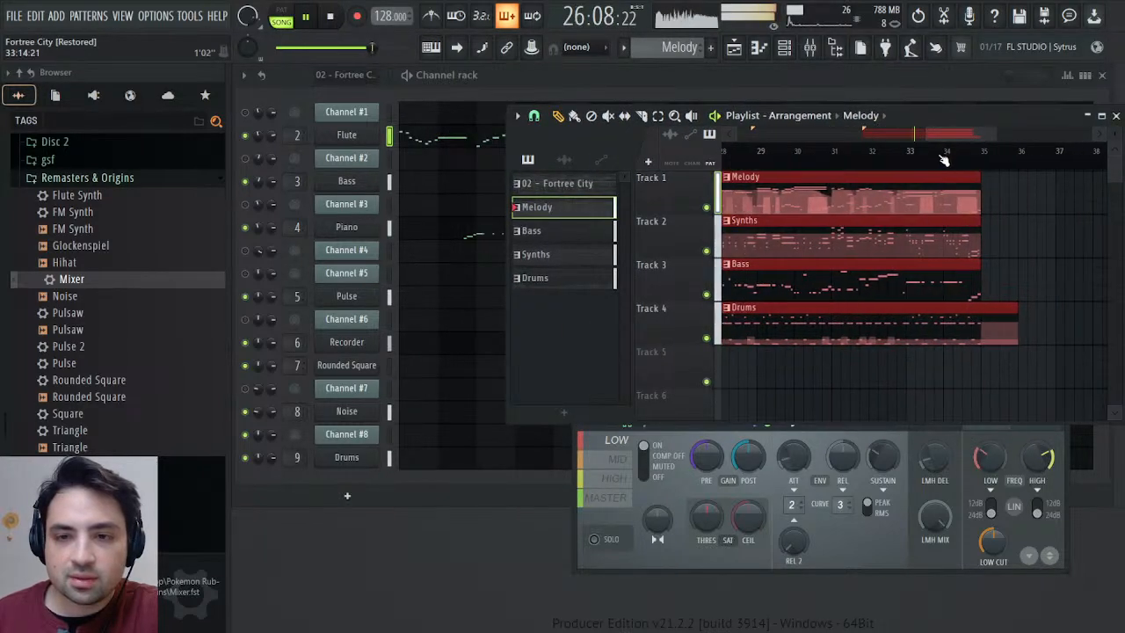
click(936, 155)
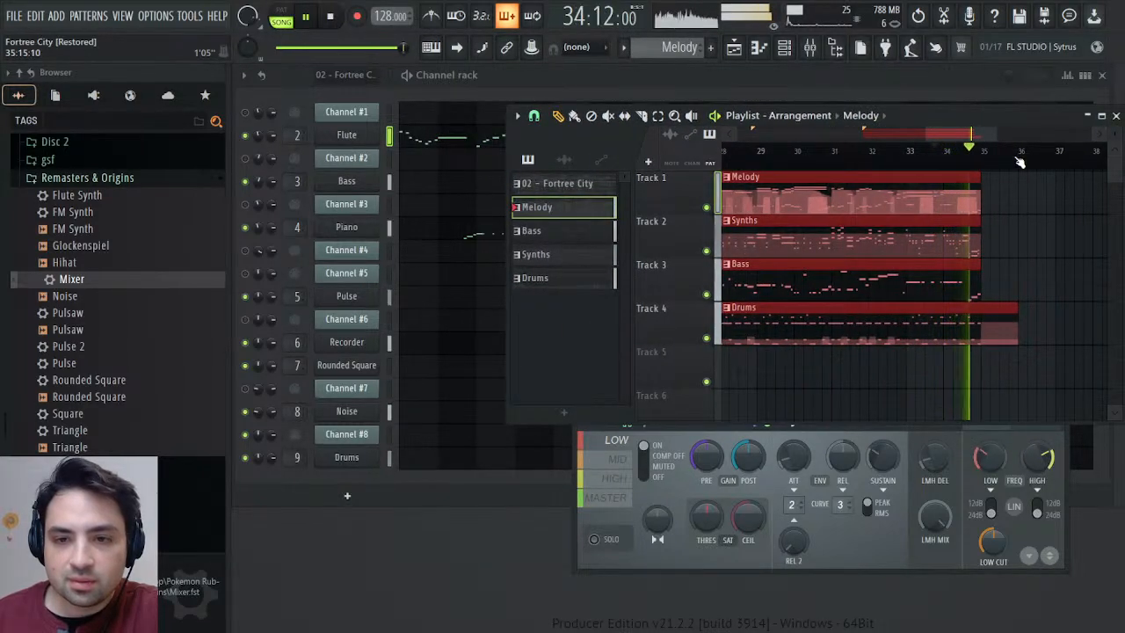
click(935, 159)
click(876, 155)
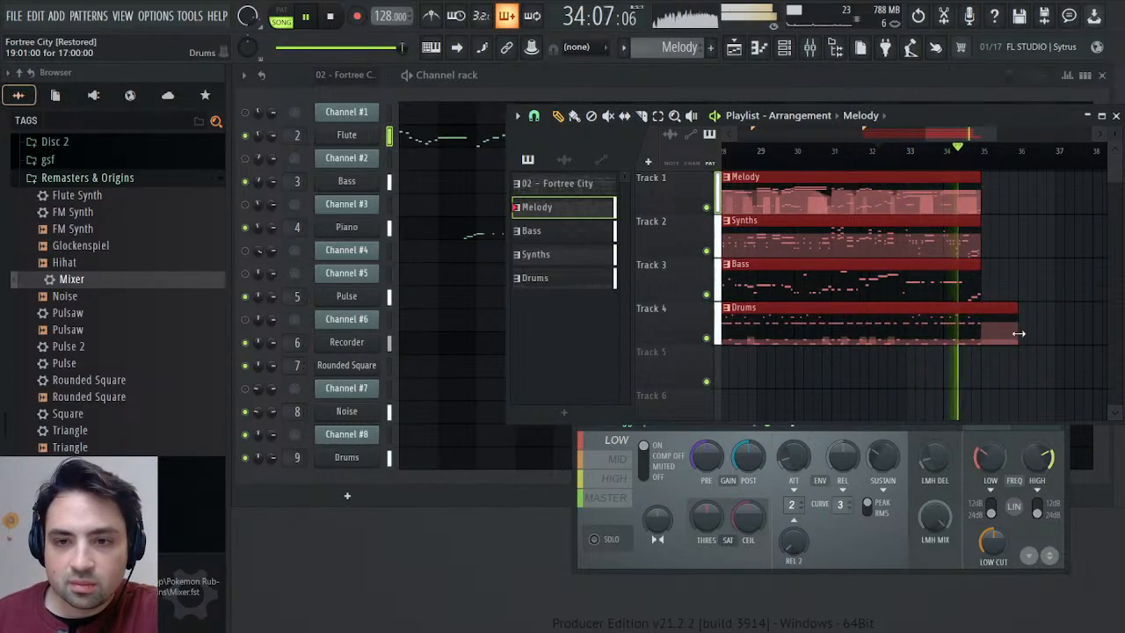
click(329, 17)
Make the duplicated Melody clip a unique pattern and close the Playlist and the Master's Maximus window.
click(1002, 218)
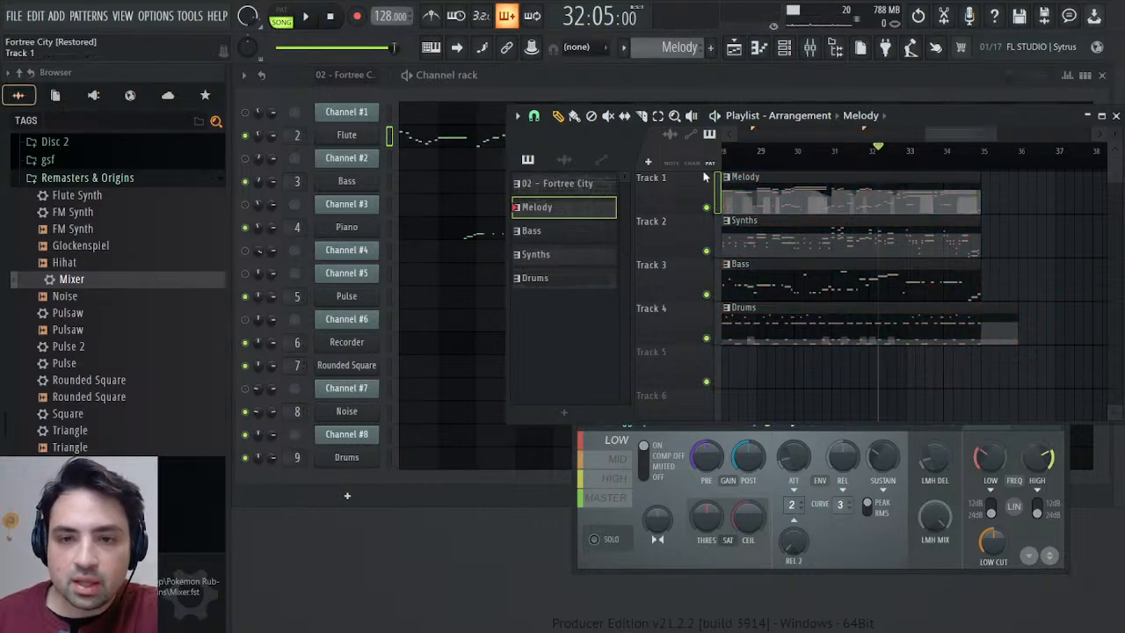
click(791, 310)
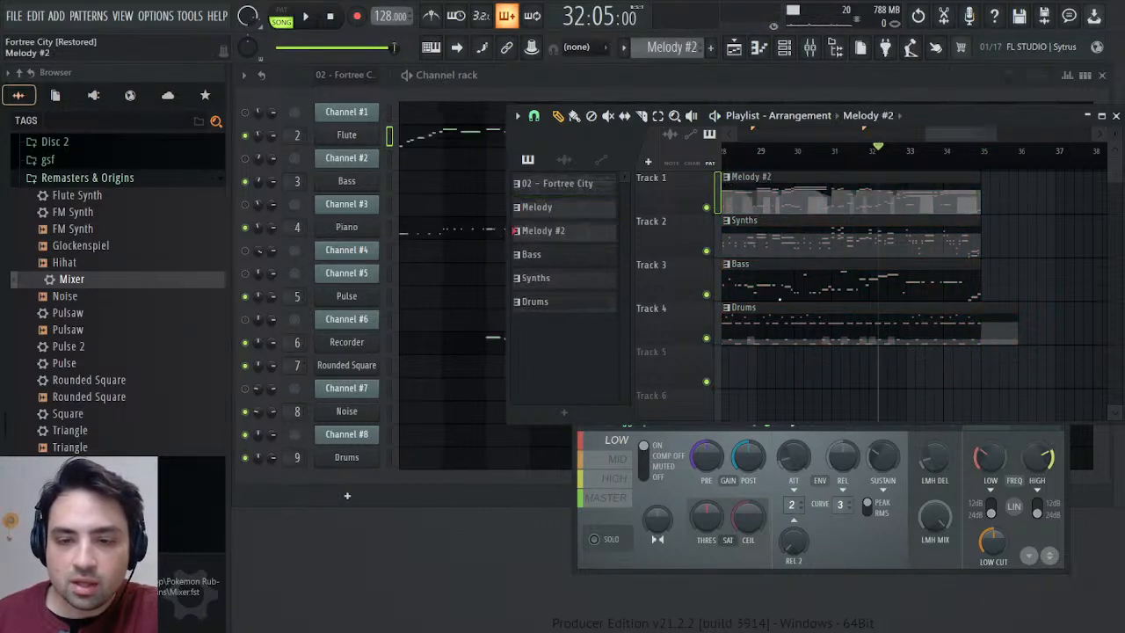
click(1115, 116)
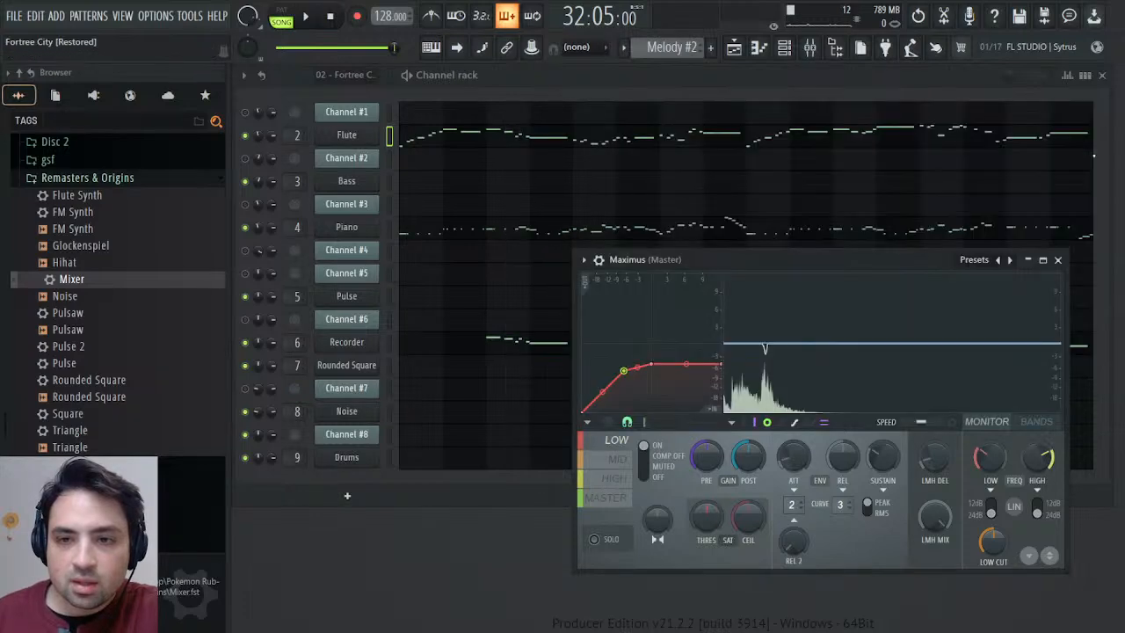
click(1059, 260)
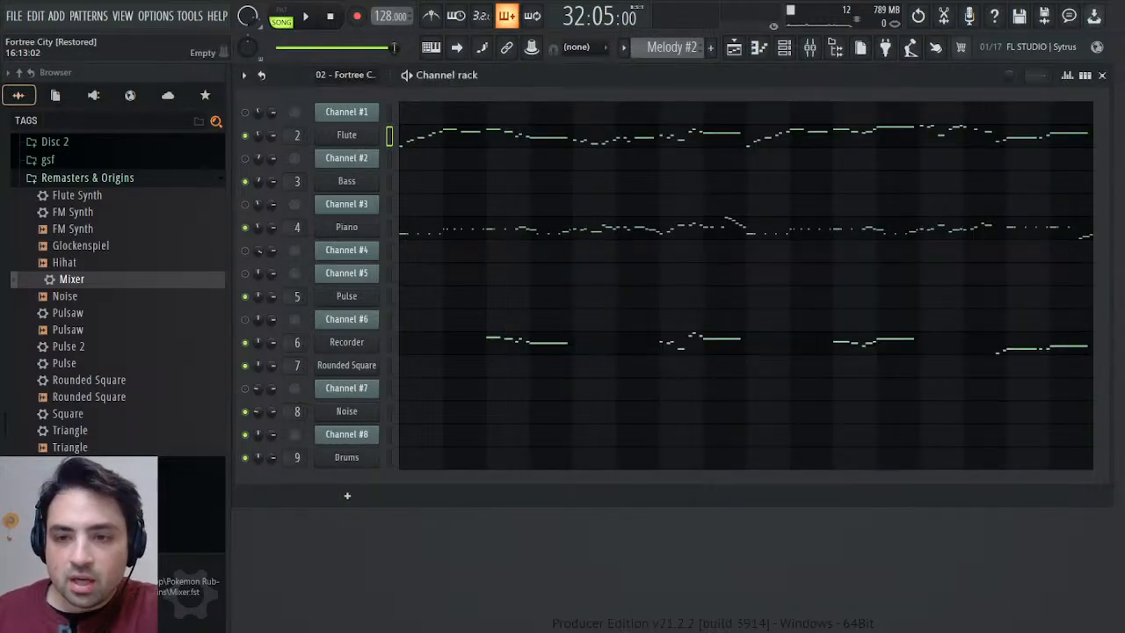
Open the Recorder notes of the unique melody pattern in the Piano roll and audition the long F6 and G6 notes in bars 15 and 16.
click(1052, 351)
drag(303, 91, 837, 90)
scroll(917, 321, up, 3)
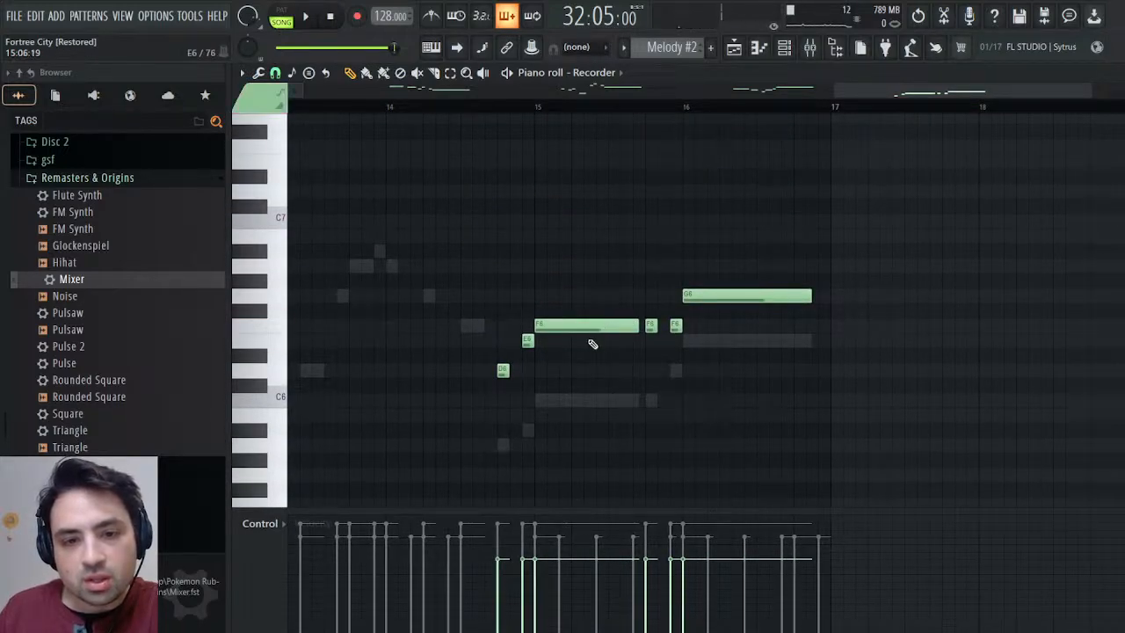
click(577, 330)
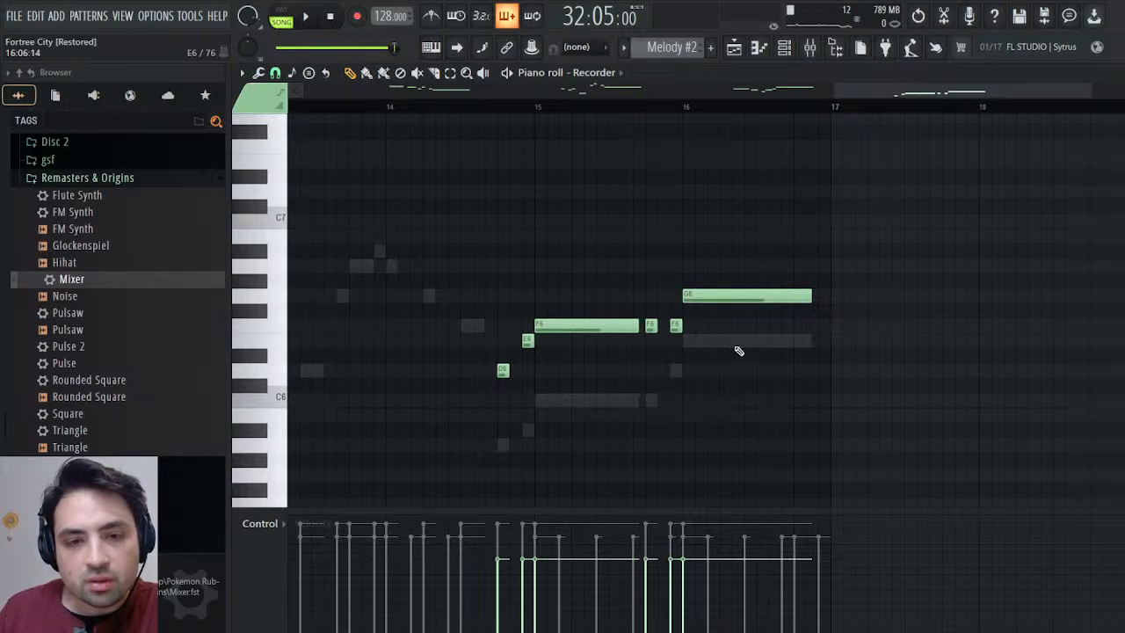
click(715, 298)
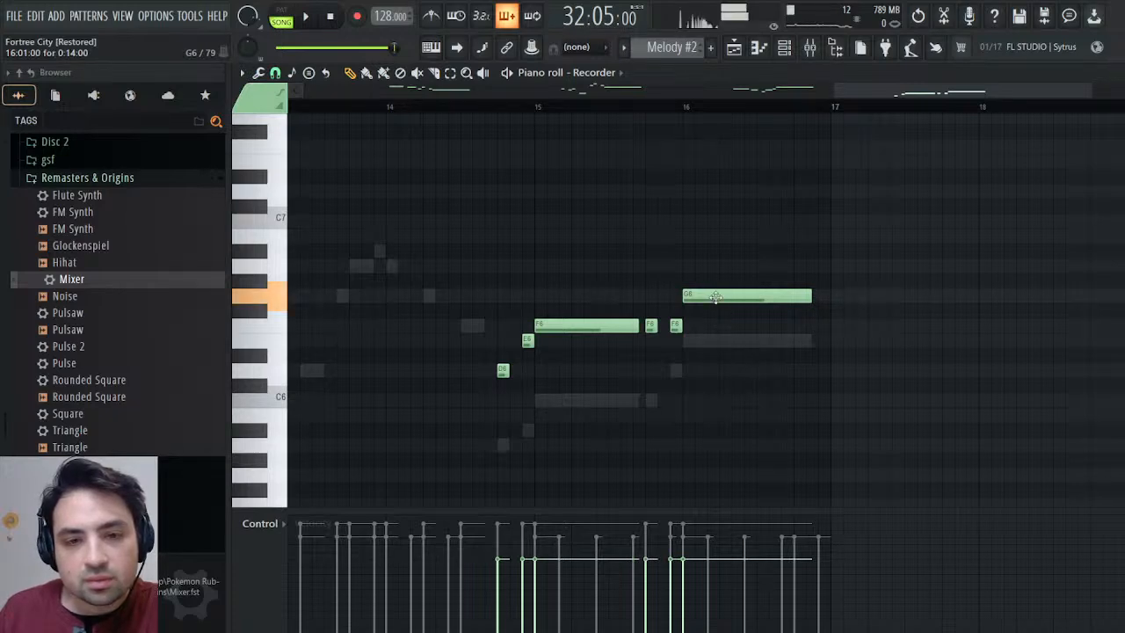
click(556, 324)
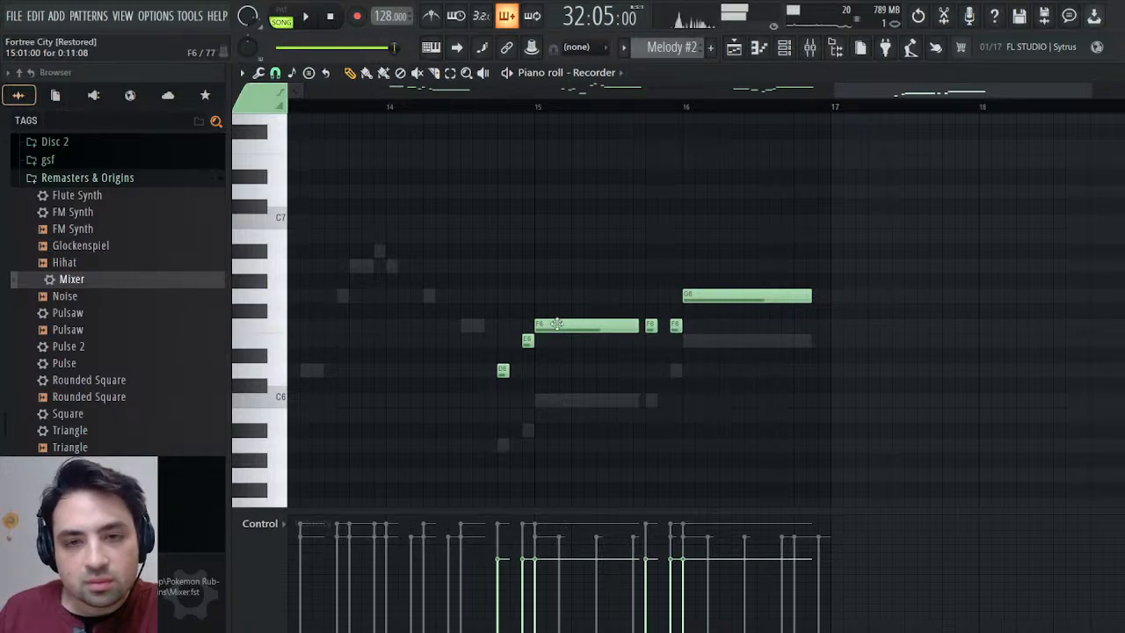
Lengthen the duplicated Bass clip in the Playlist to 17 bars and open the Bass pattern in the Piano roll.
click(734, 49)
click(734, 50)
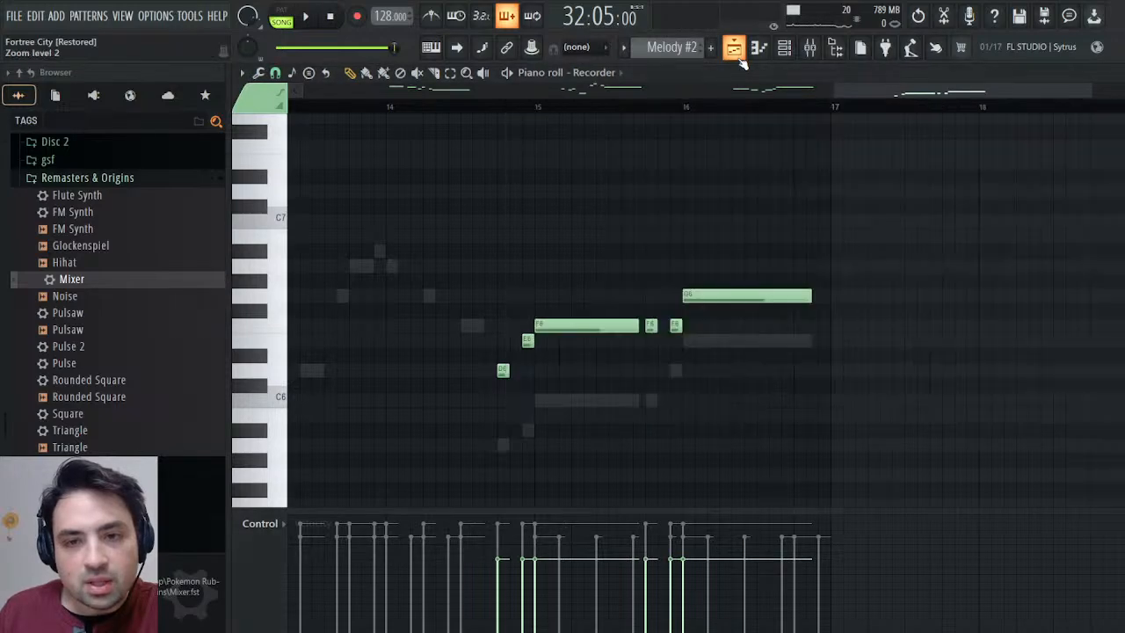
click(735, 50)
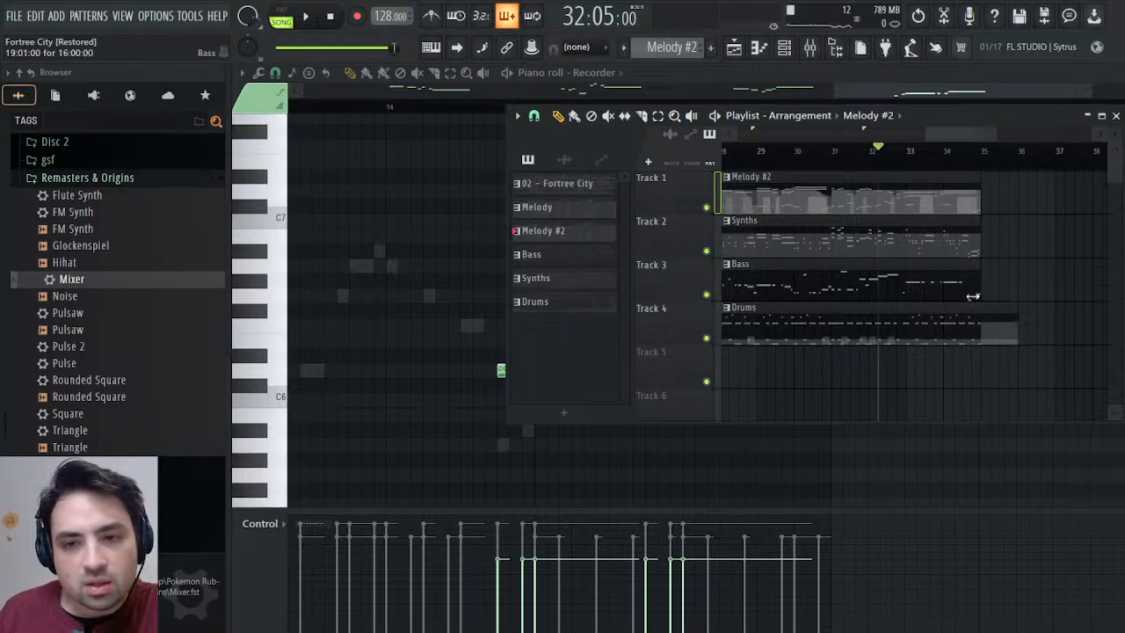
drag(977, 294, 1015, 290)
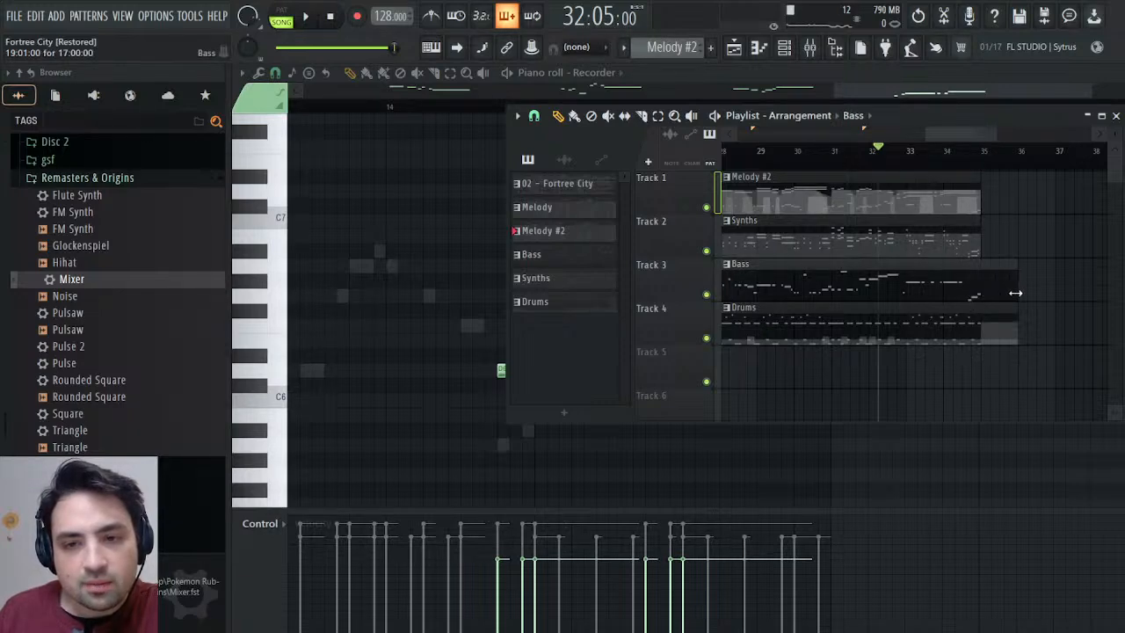
double_click(998, 292)
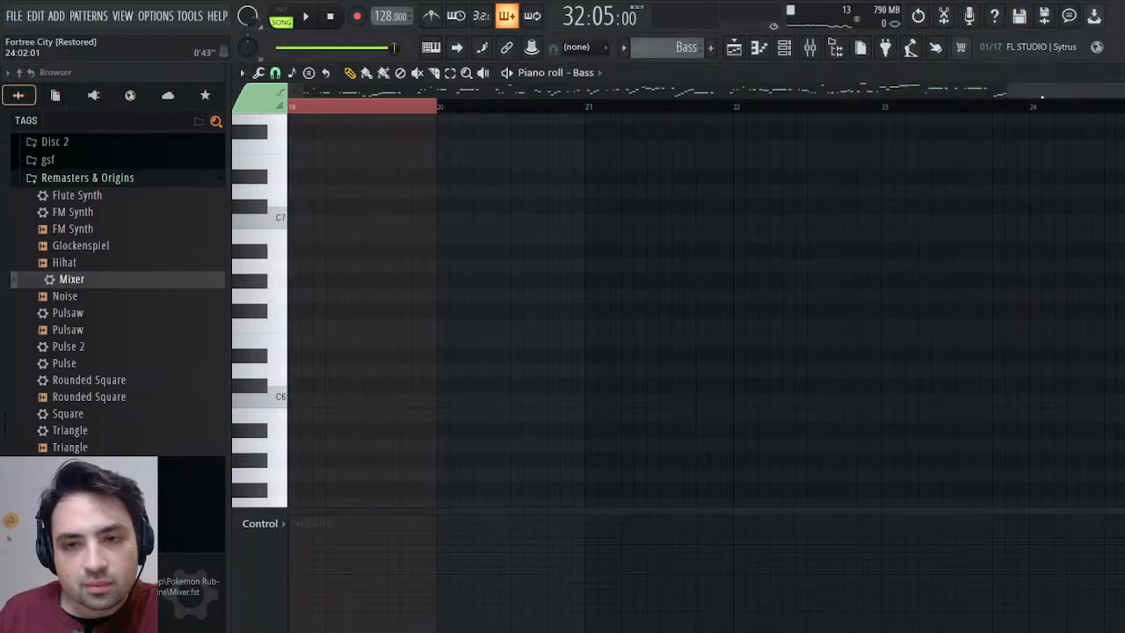
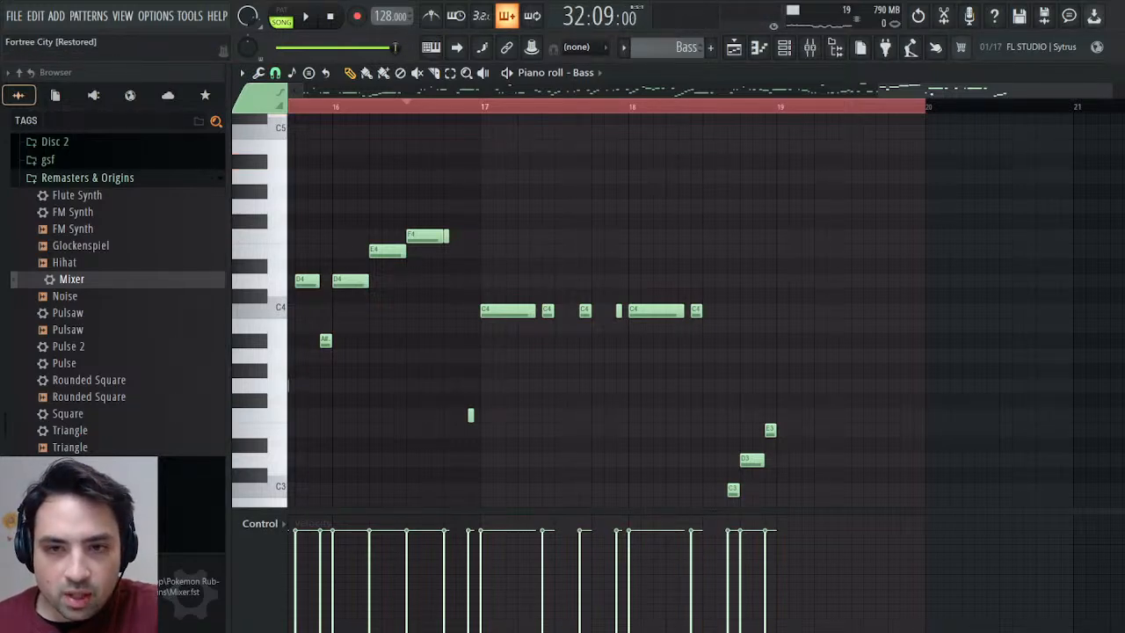
Set the song position to bar 3 in the Playlist and play the opening Bass notes of that bar.
drag(975, 91, 394, 92)
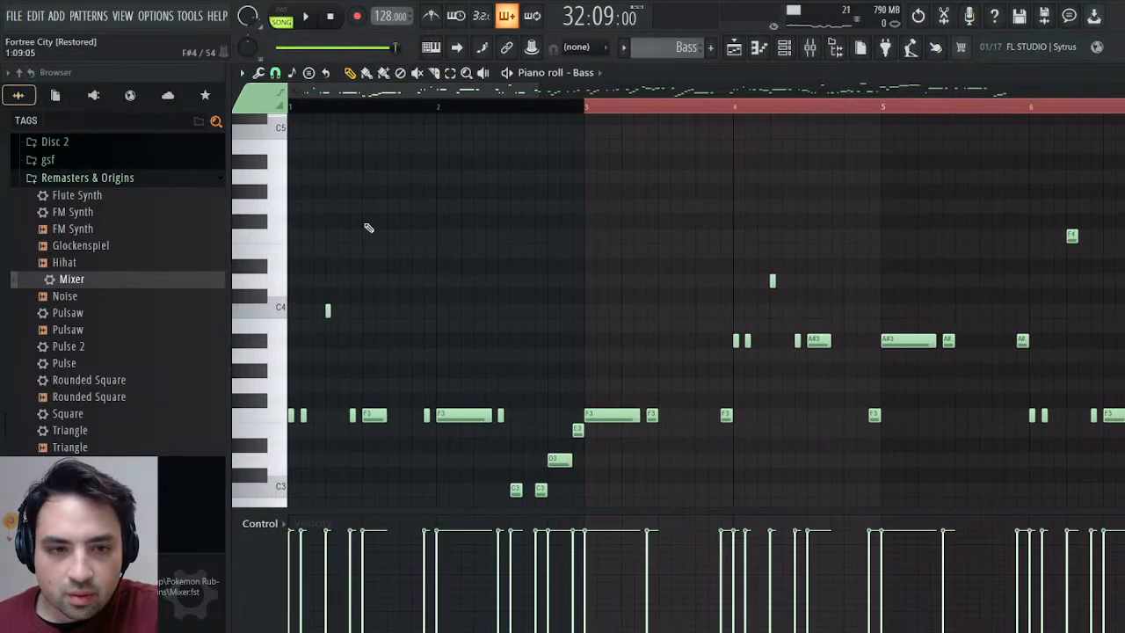
click(741, 49)
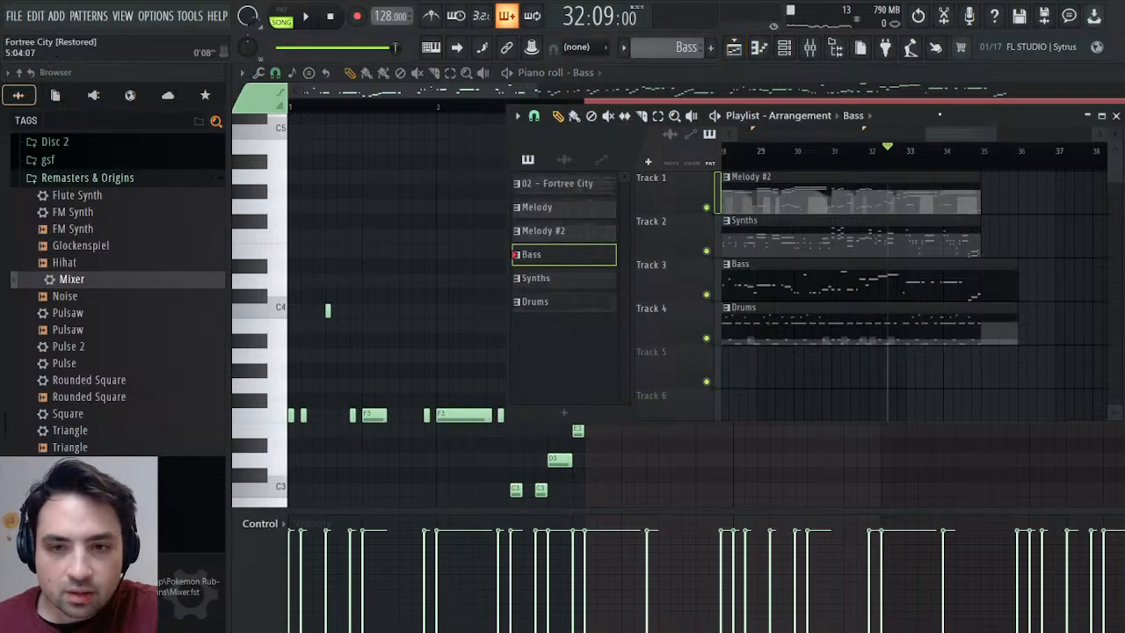
drag(946, 132, 757, 132)
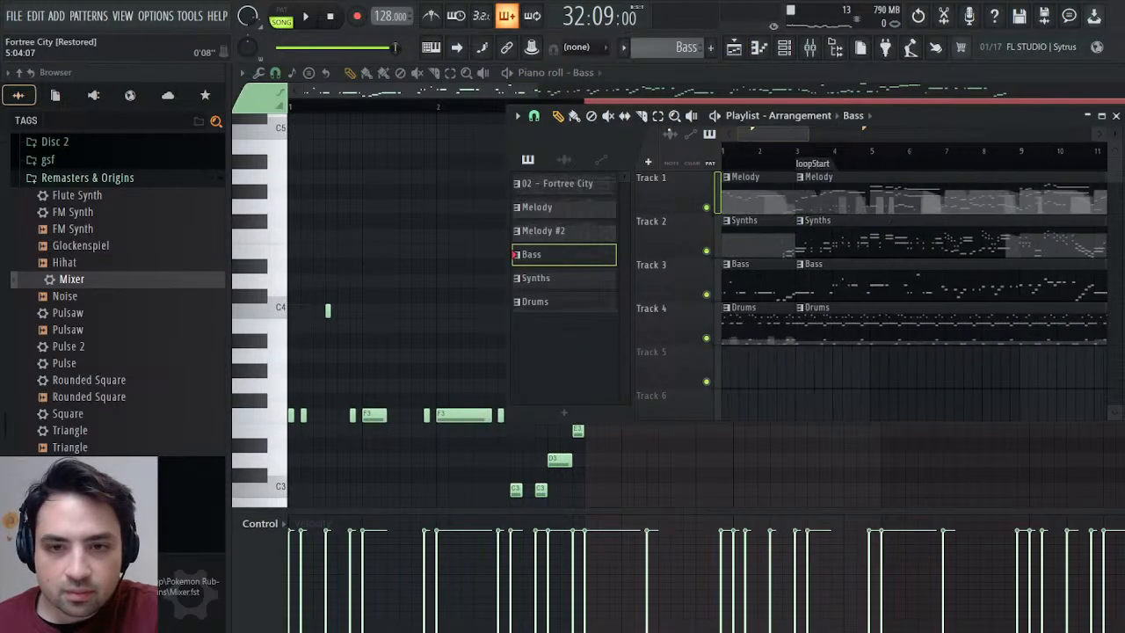
click(802, 156)
click(1115, 116)
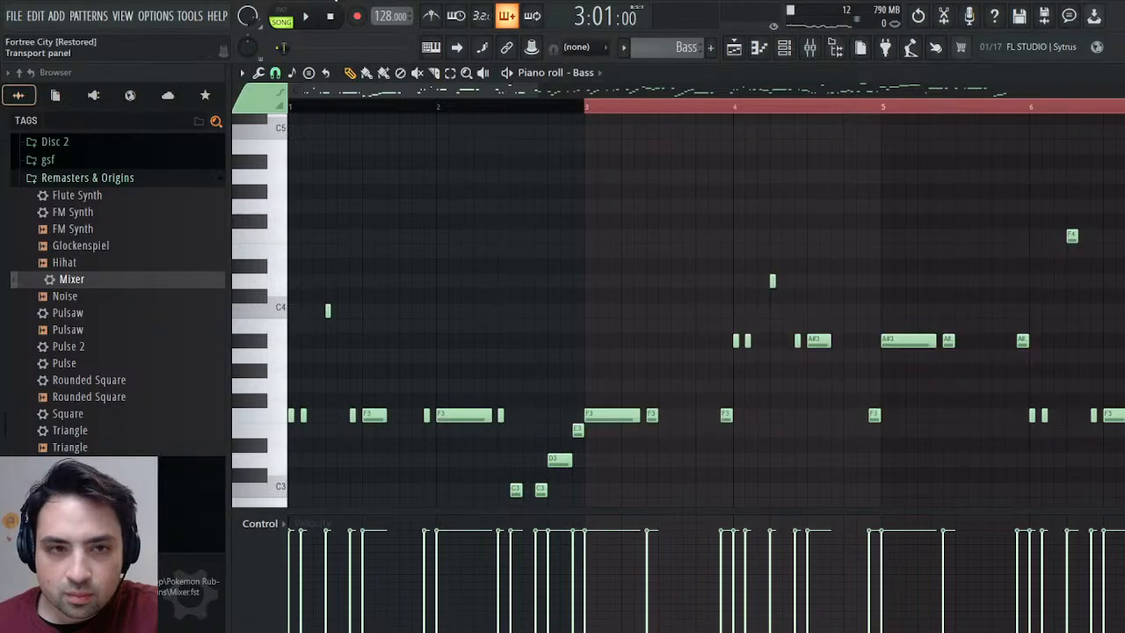
click(307, 17)
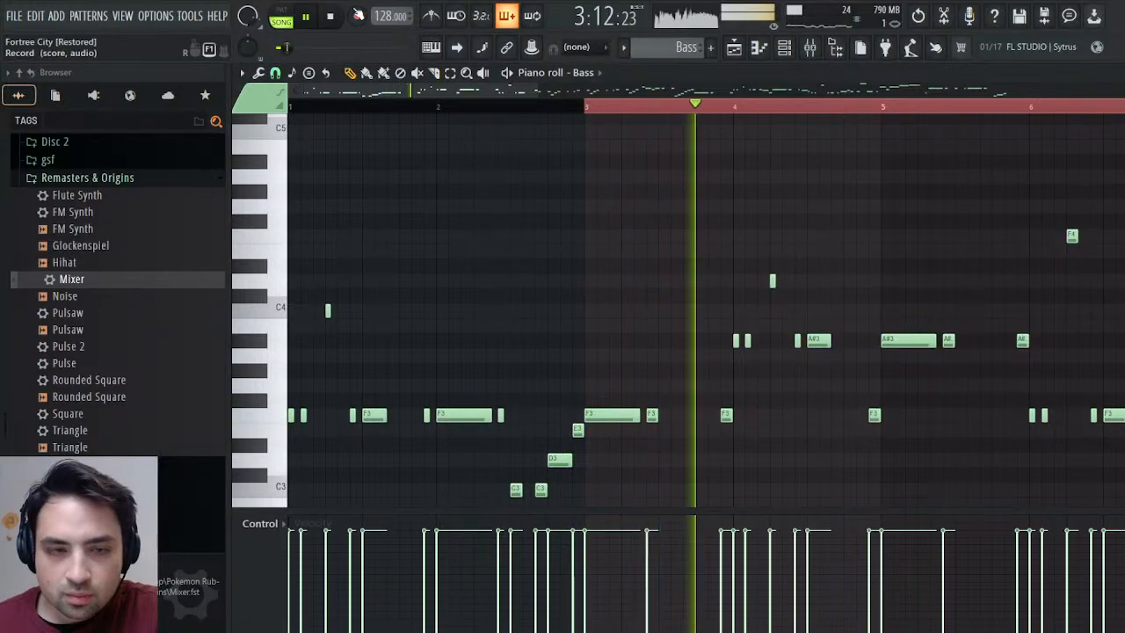
click(333, 16)
Play bars 17 and 18 at the end of the Bass pattern in the Piano roll and stop playback.
drag(490, 91, 1069, 138)
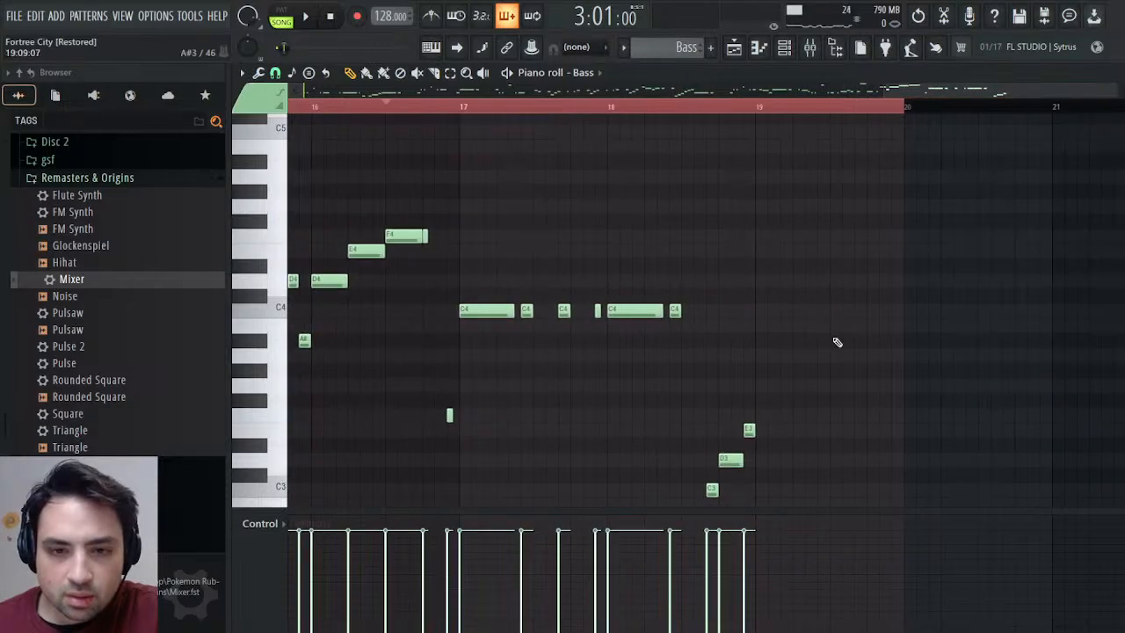
scroll(804, 339, down, 3)
scroll(470, 182, up, 4)
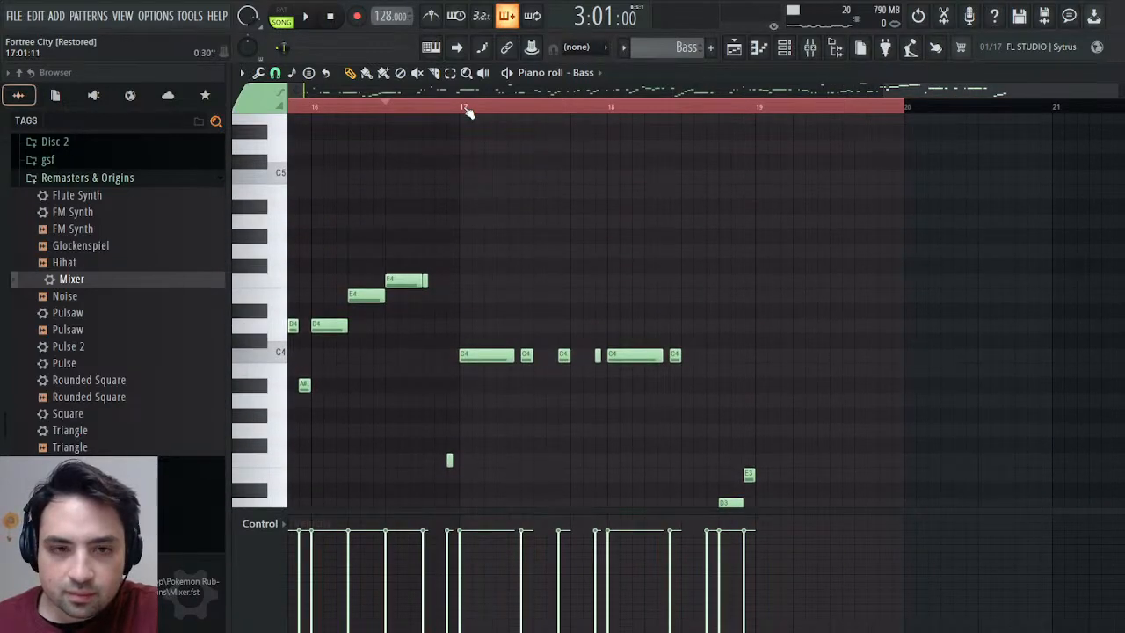
click(309, 17)
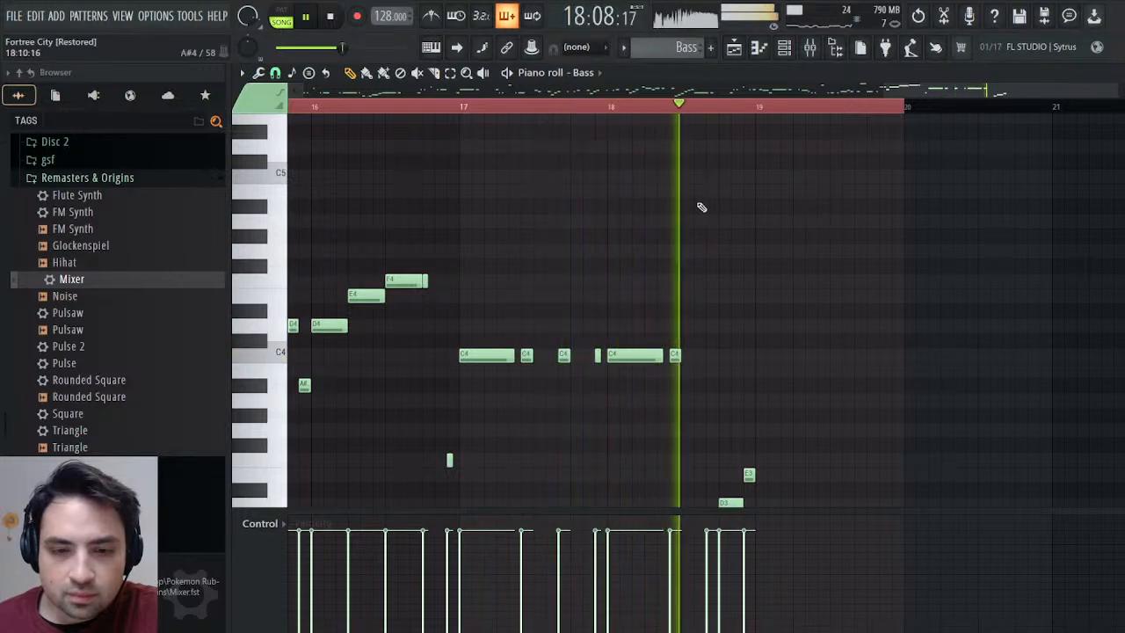
scroll(766, 219, down, 3)
click(332, 16)
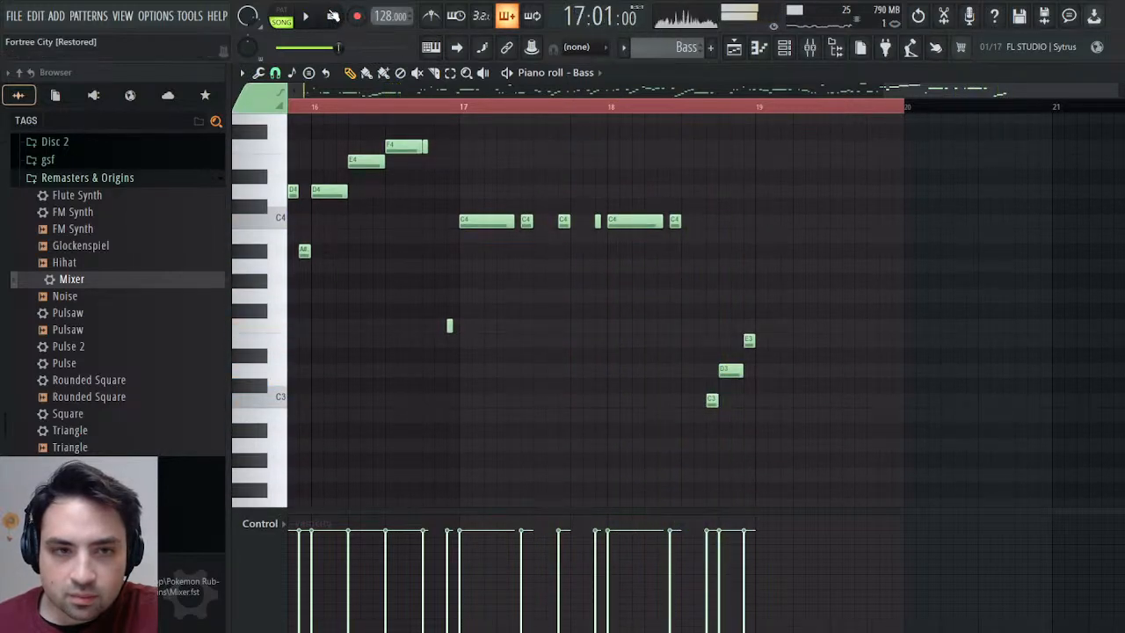
Add an F3 note at bar 19 of the Bass pattern, stretch it across nearly the whole bar, and audition it.
click(760, 326)
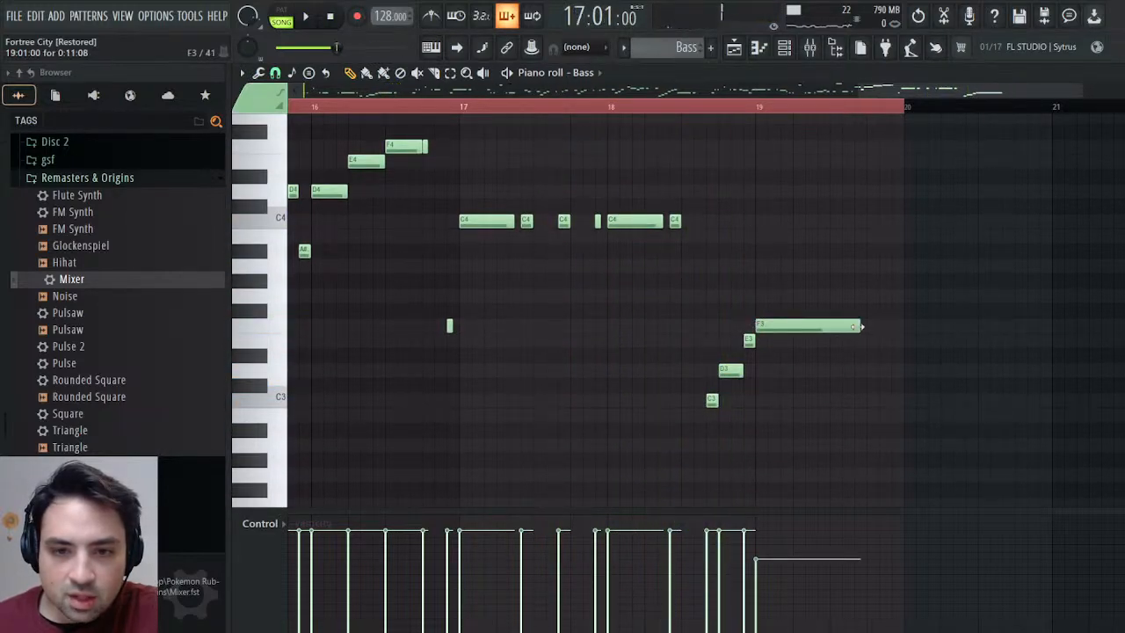
click(694, 115)
key(space)
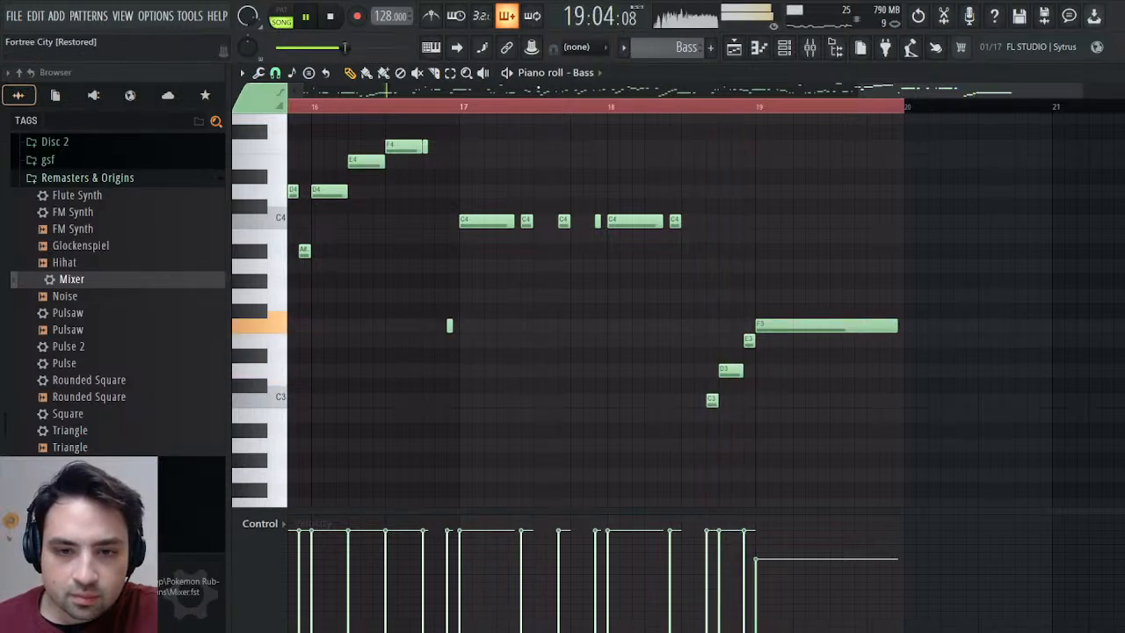
key(space)
Play the arrangement's ending from 34:05 in the Playlist and open the Flute notes of Melody #2 in the Piano roll.
key(F5)
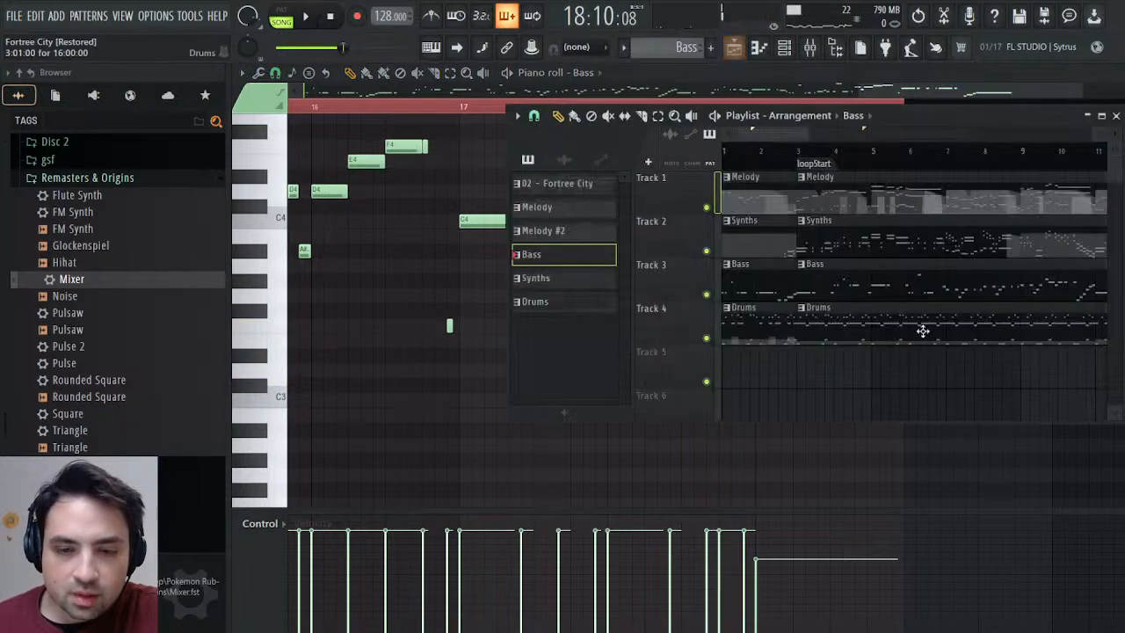
scroll(893, 329, right, 10)
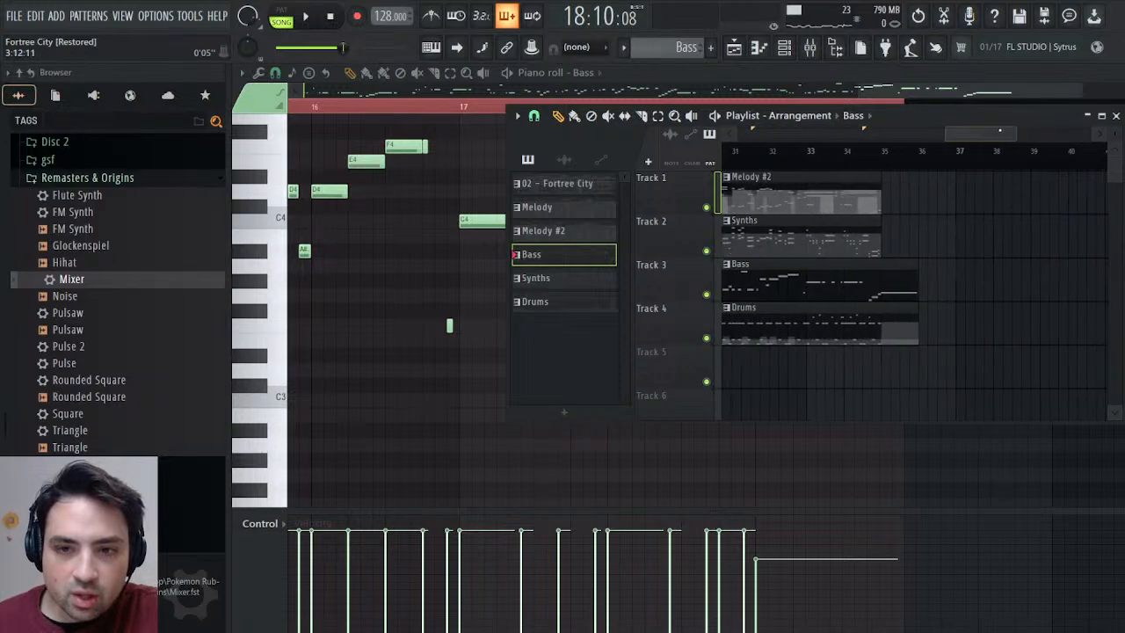
click(814, 151)
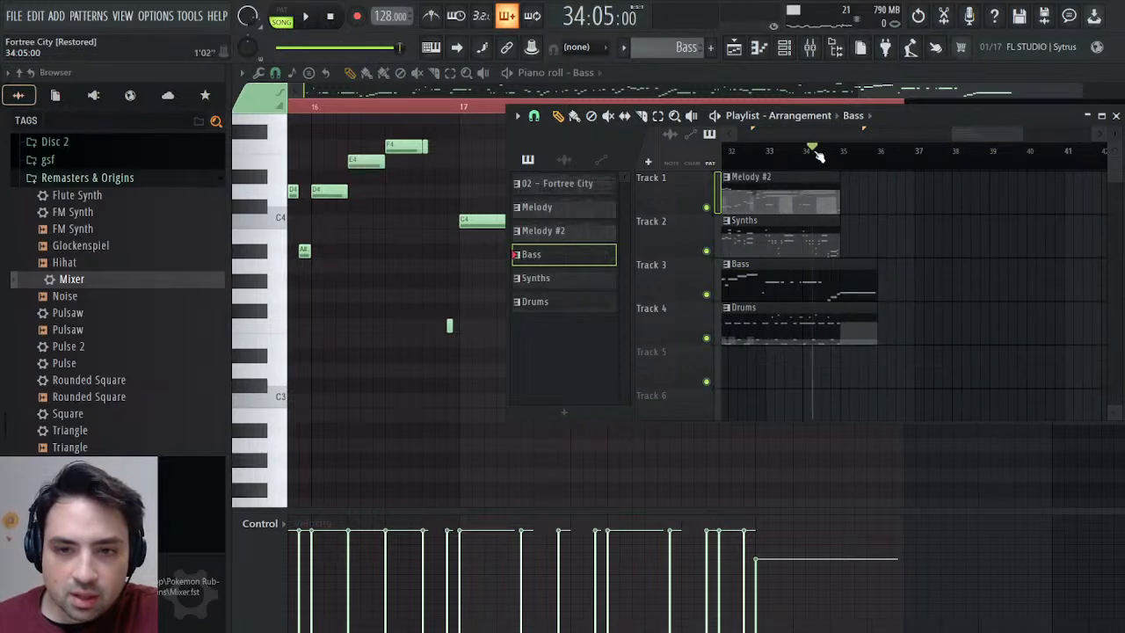
key(space)
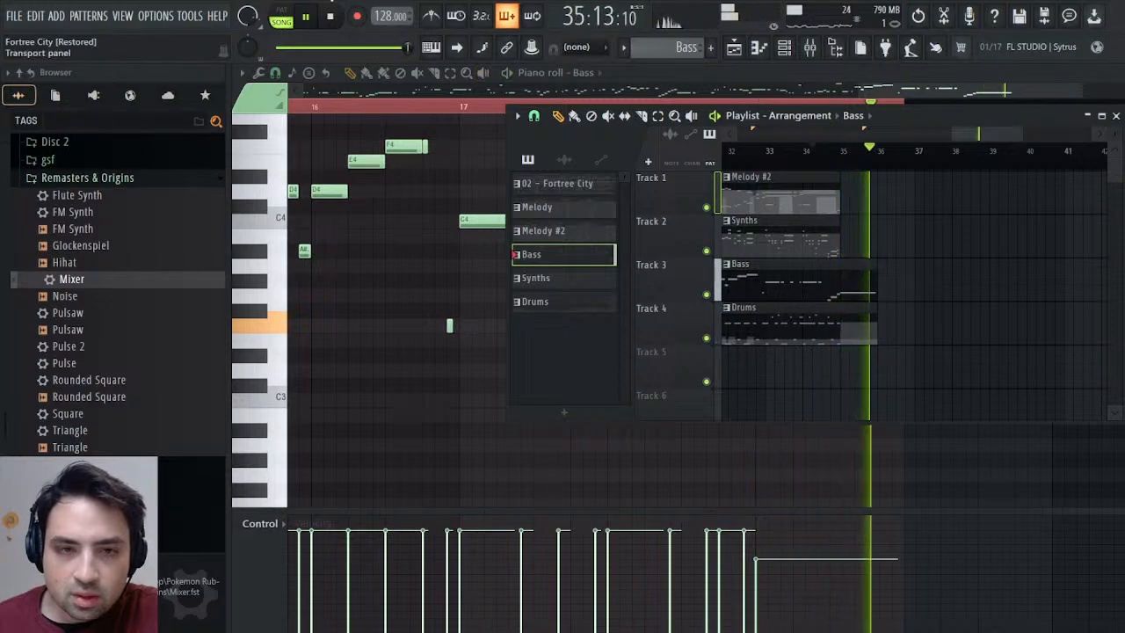
key(space)
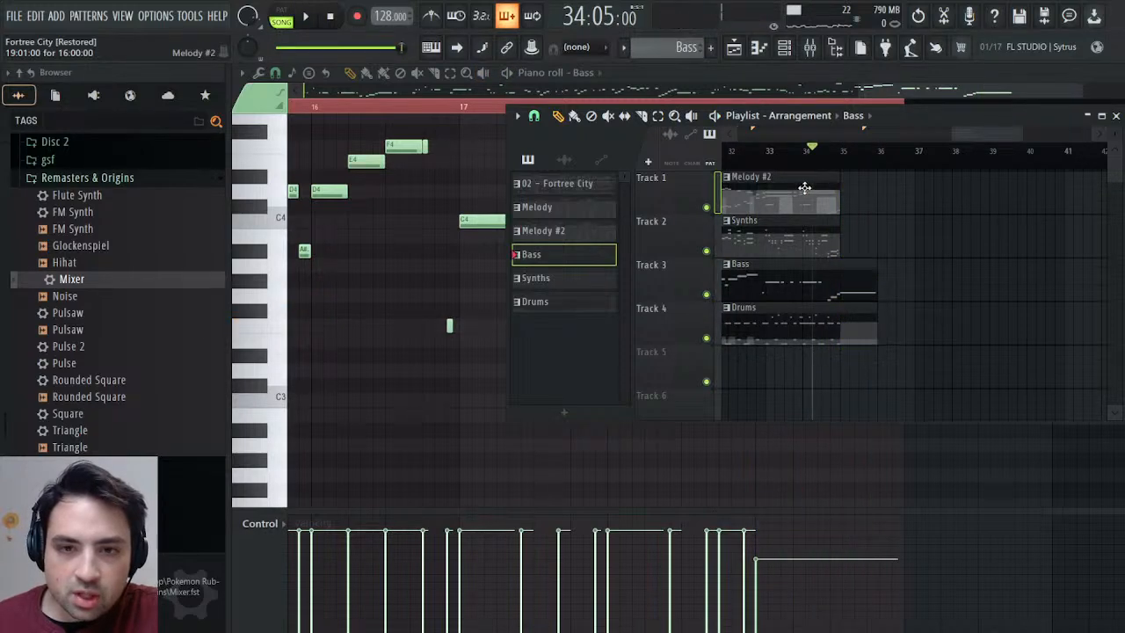
double_click(804, 187)
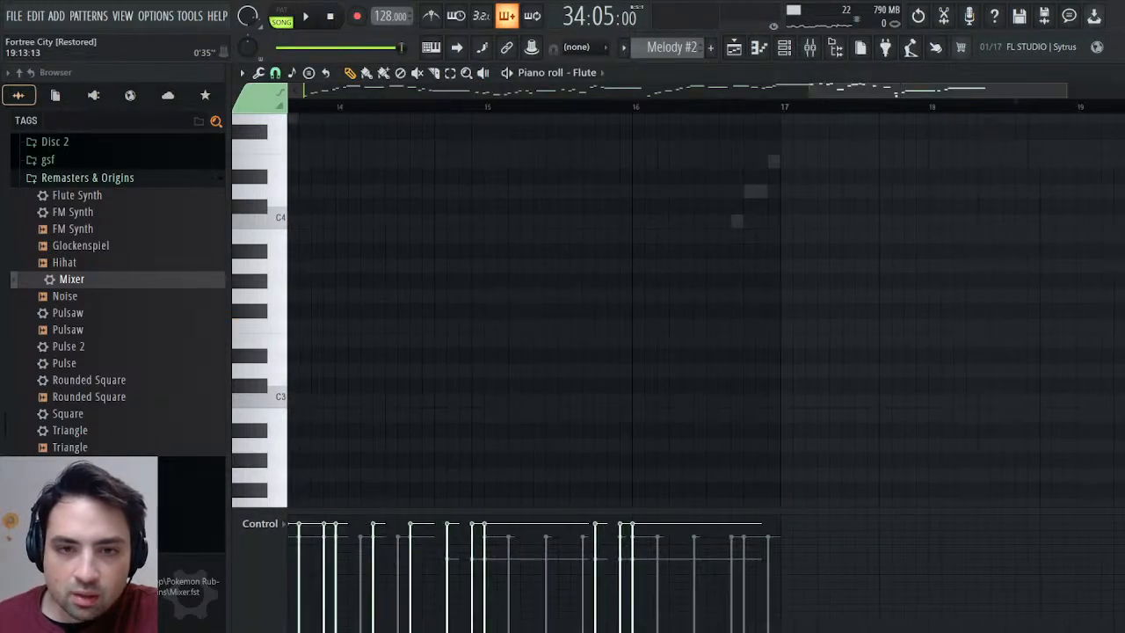
scroll(818, 273, up, 5)
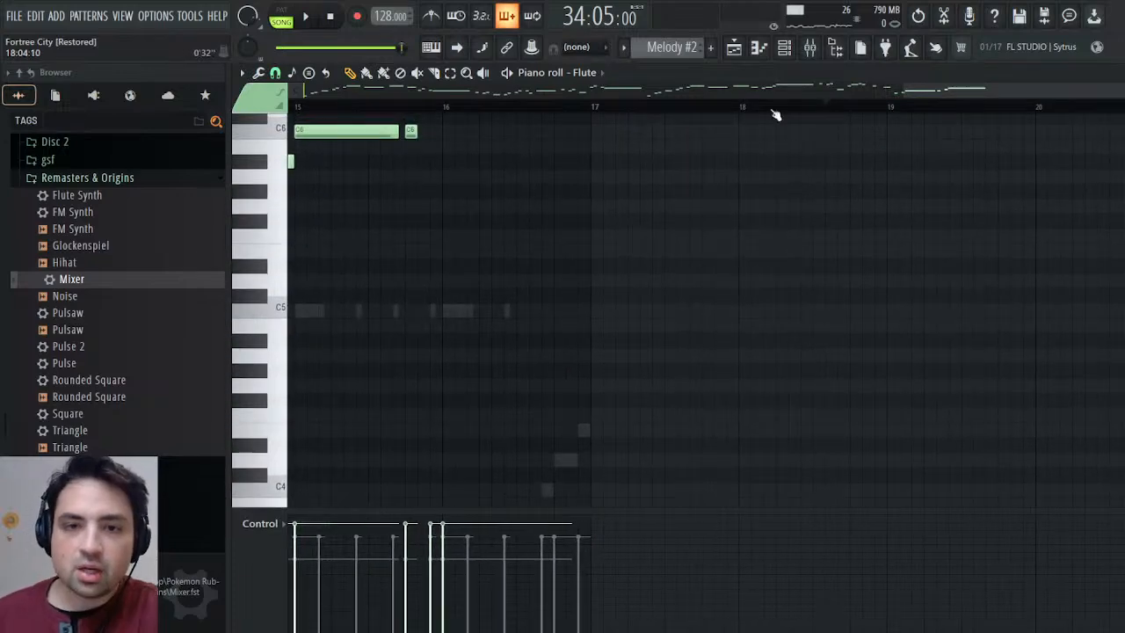
Lengthen the duplicated Synths clip in the Playlist to 17 bars and open the Synths pattern in the Piano roll.
click(734, 47)
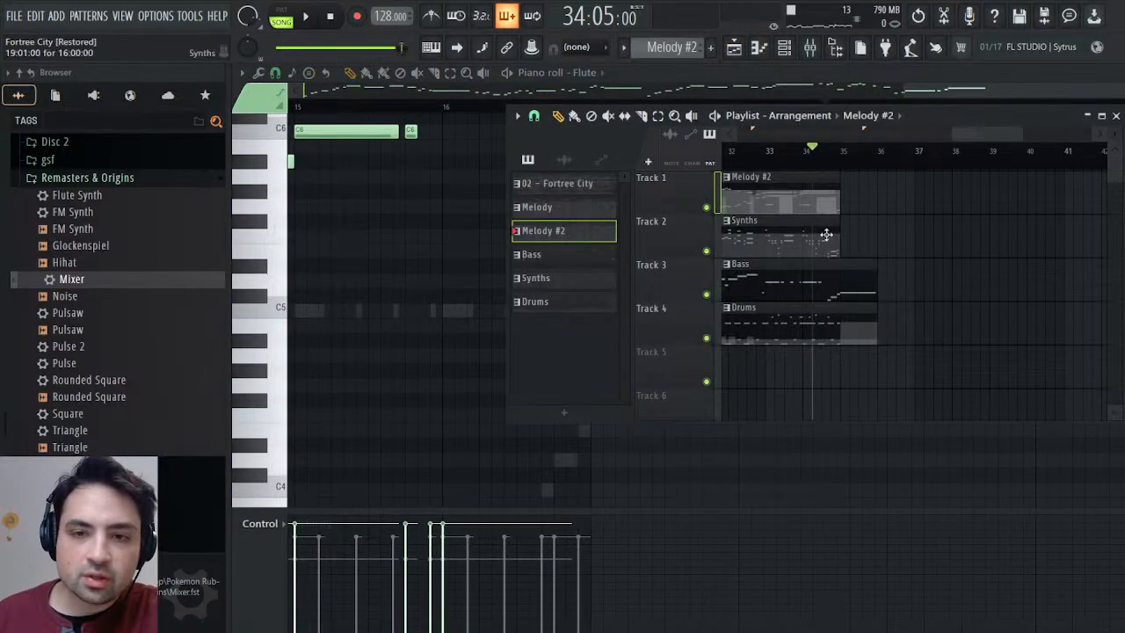
drag(839, 234, 881, 233)
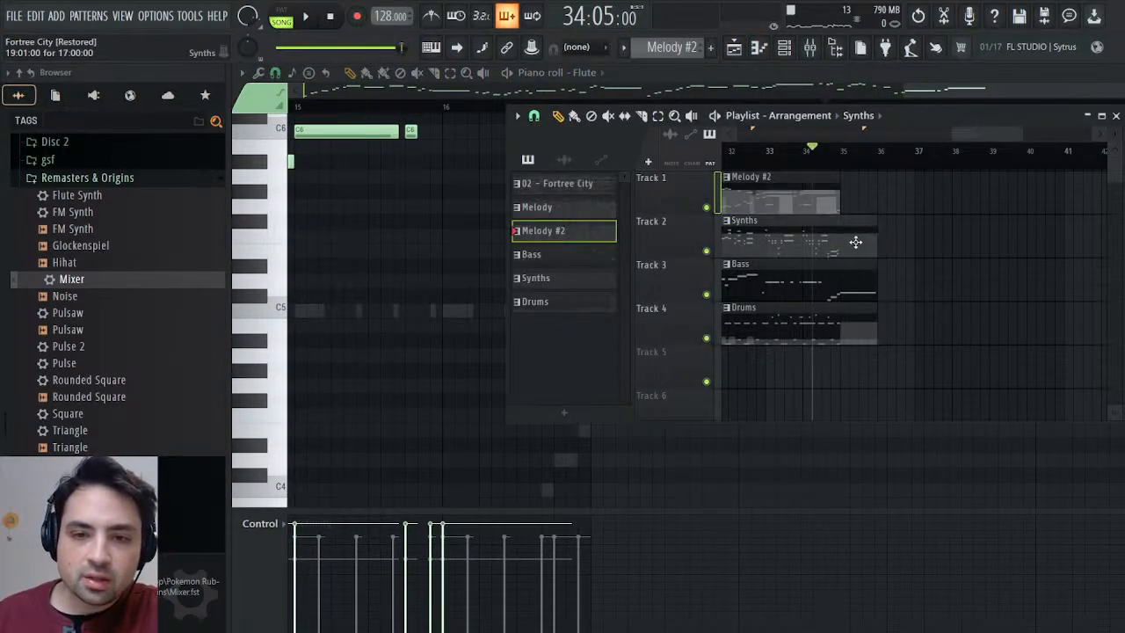
double_click(855, 245)
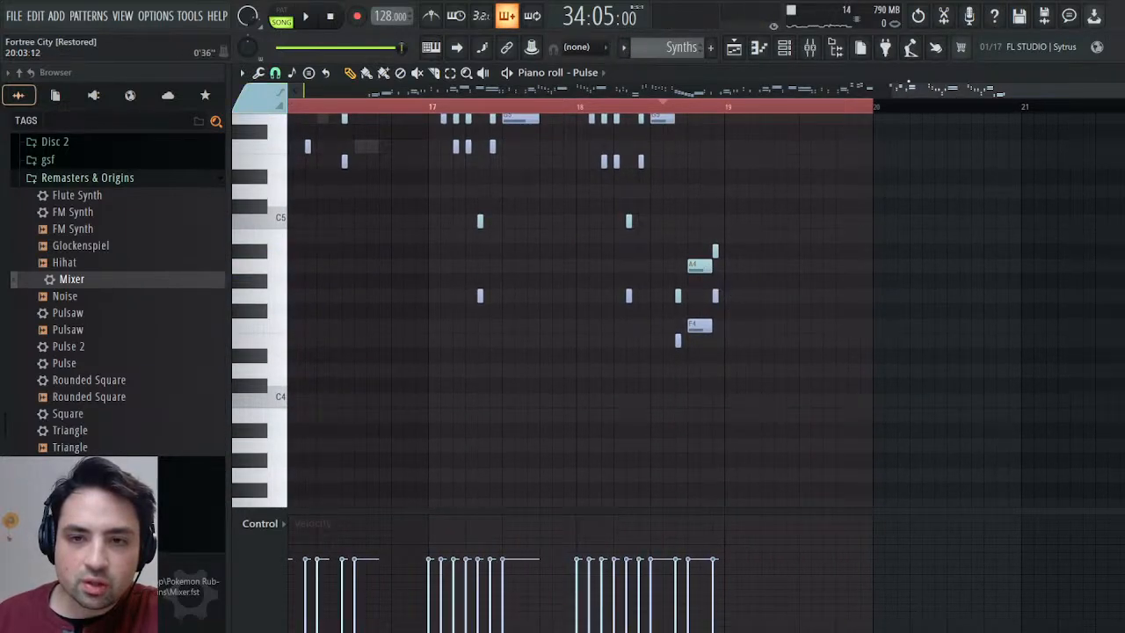
Examine the Pulse notes around bars 2 and 3 of the Synths pattern and play the song's ending from 34:05.
drag(908, 89, 317, 89)
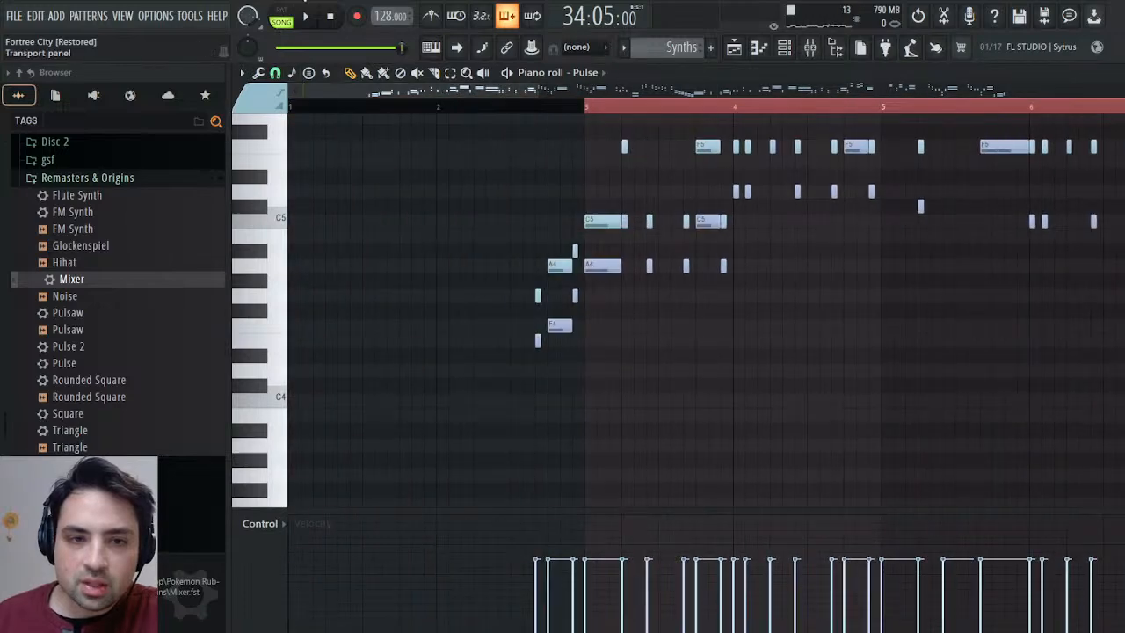
click(304, 17)
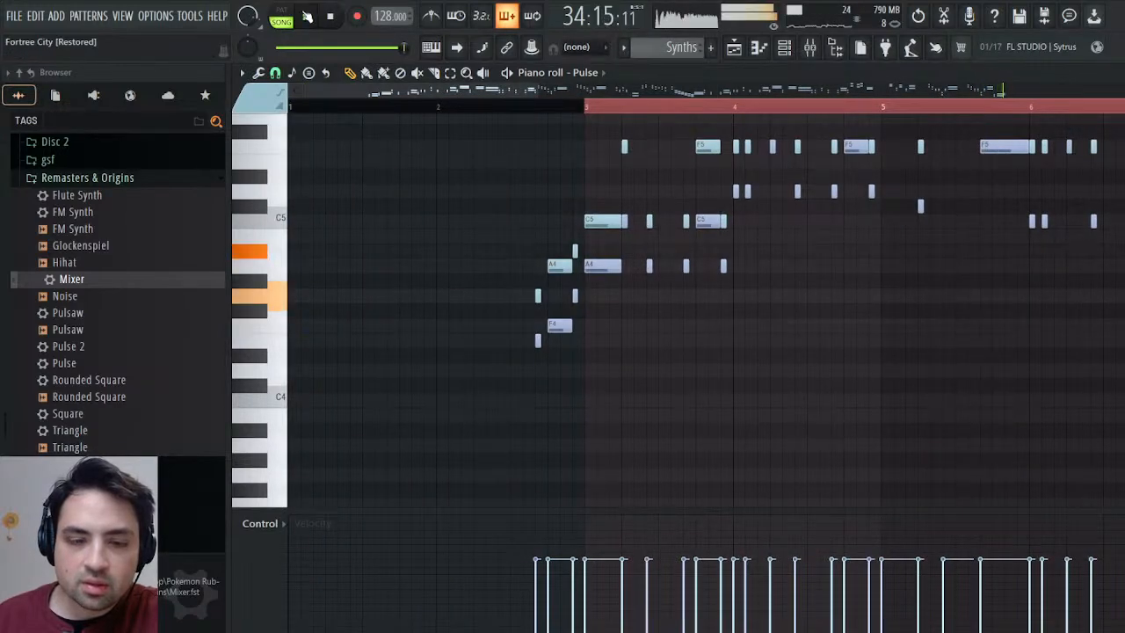
click(307, 17)
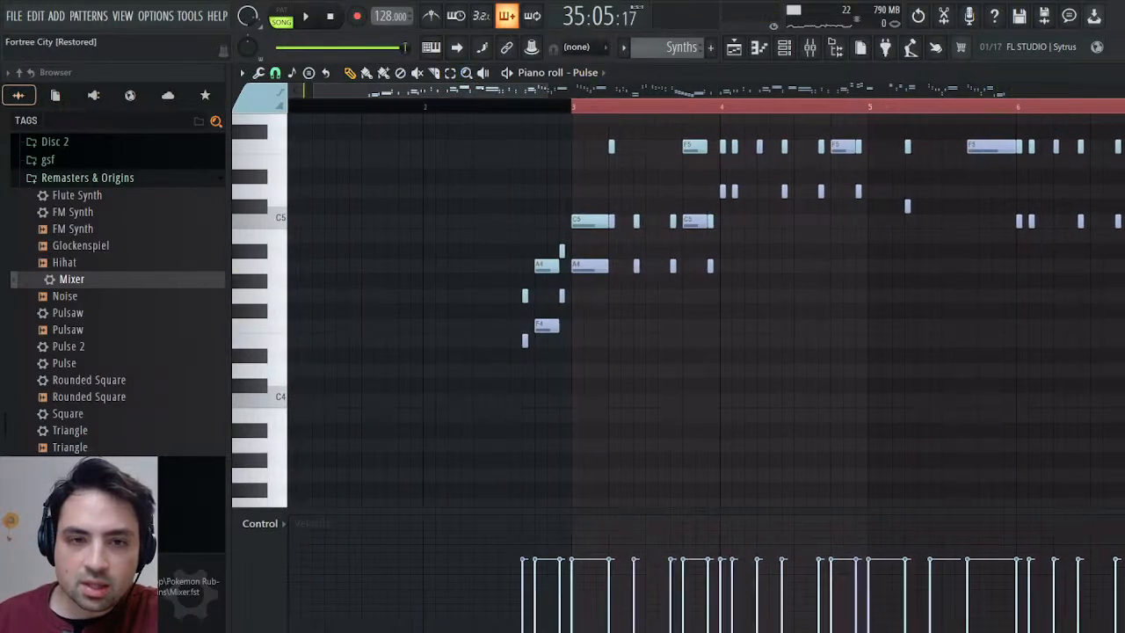
Add C5 and A4 Pulse notes at the start of bar 19 and stretch both across nearly the whole bar.
scroll(791, 316, right, 3)
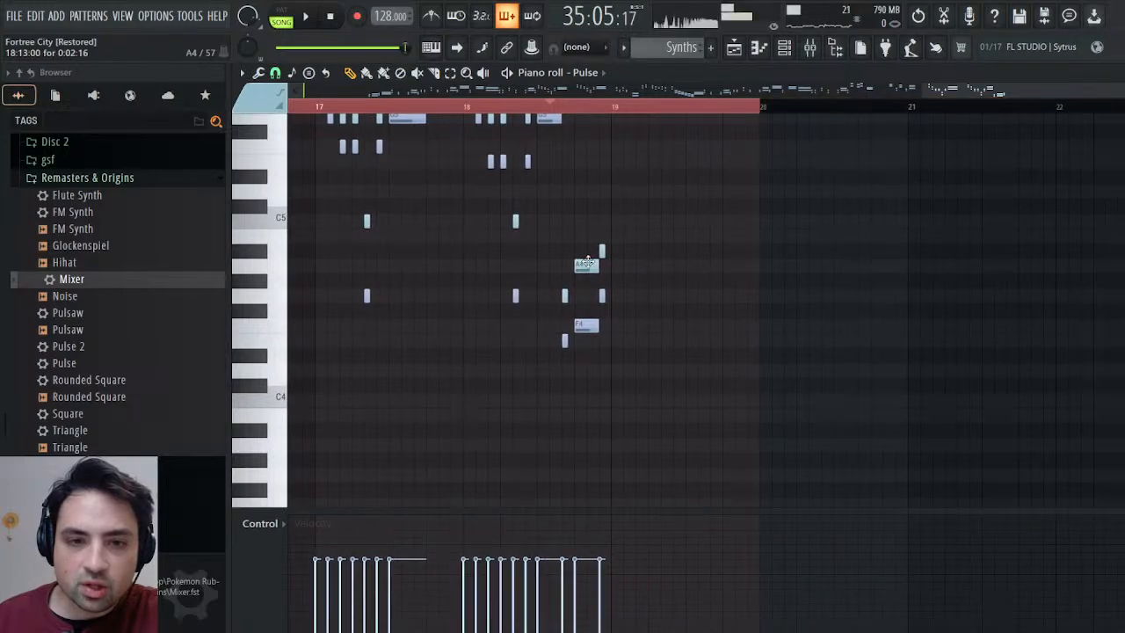
click(614, 222)
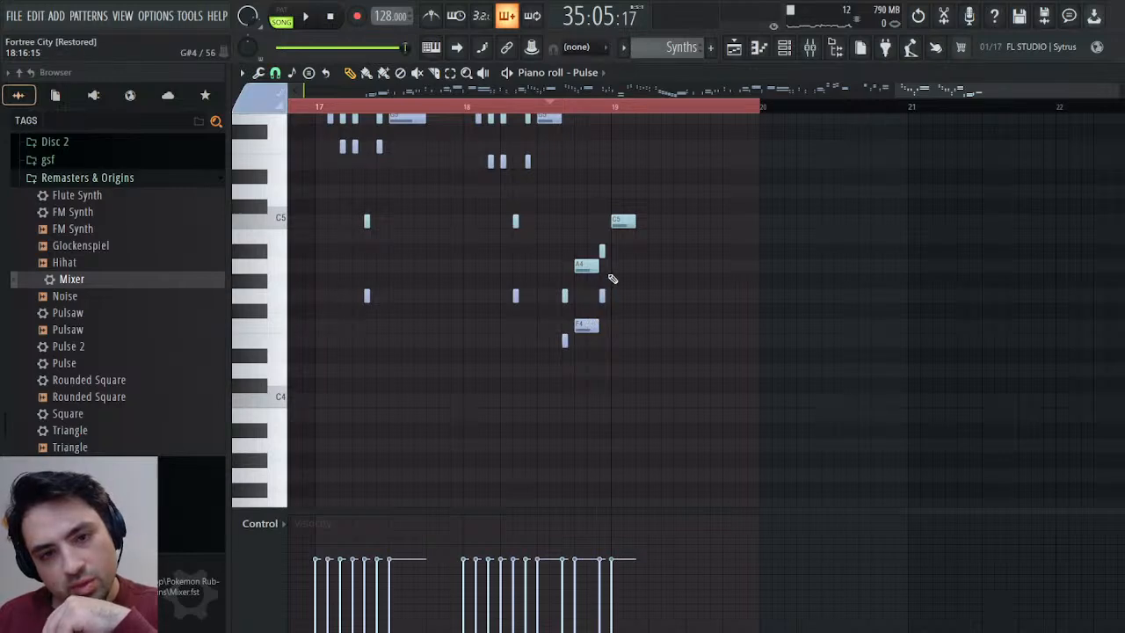
click(615, 265)
drag(637, 265, 750, 267)
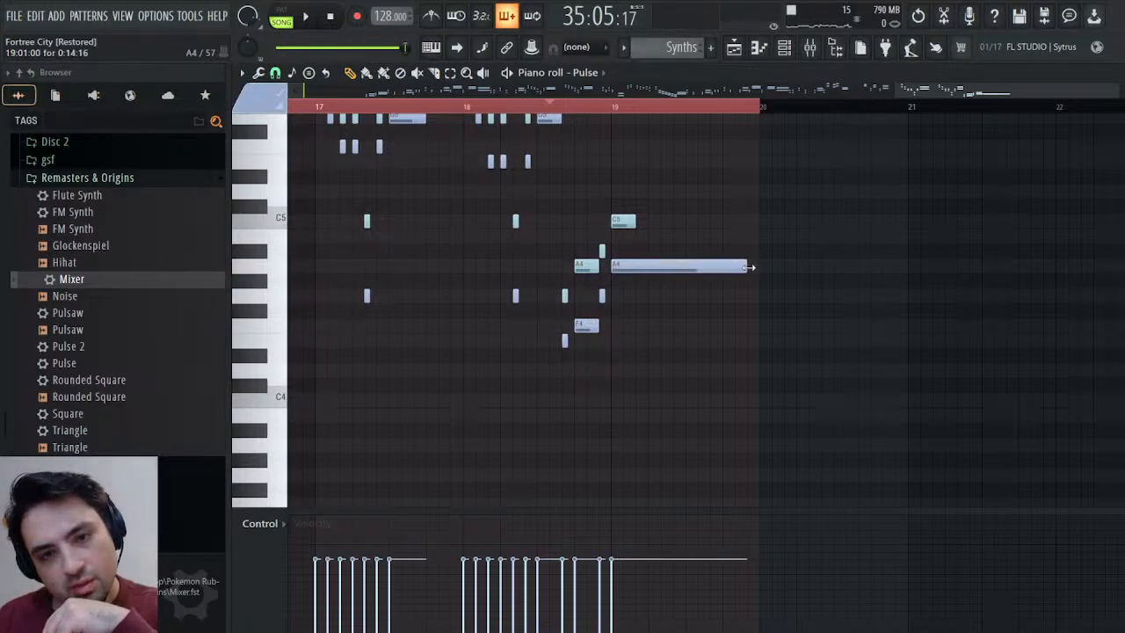
drag(634, 220, 740, 220)
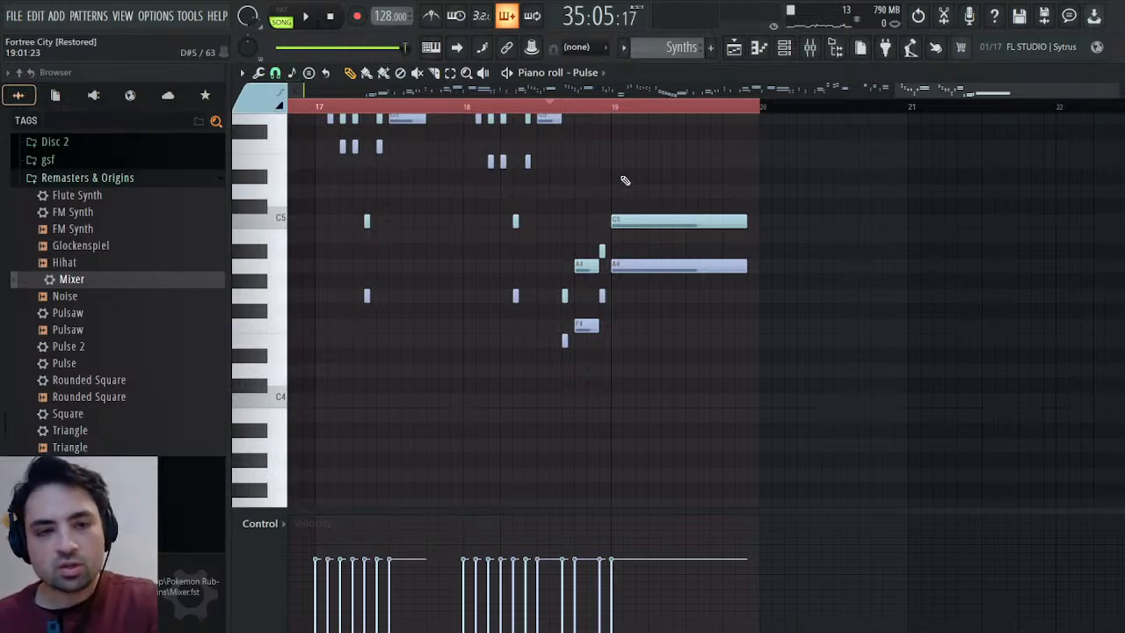
Add a C5 slide note with minimum velocity just after the start of bar 19 and start playback.
drag(630, 209, 629, 220)
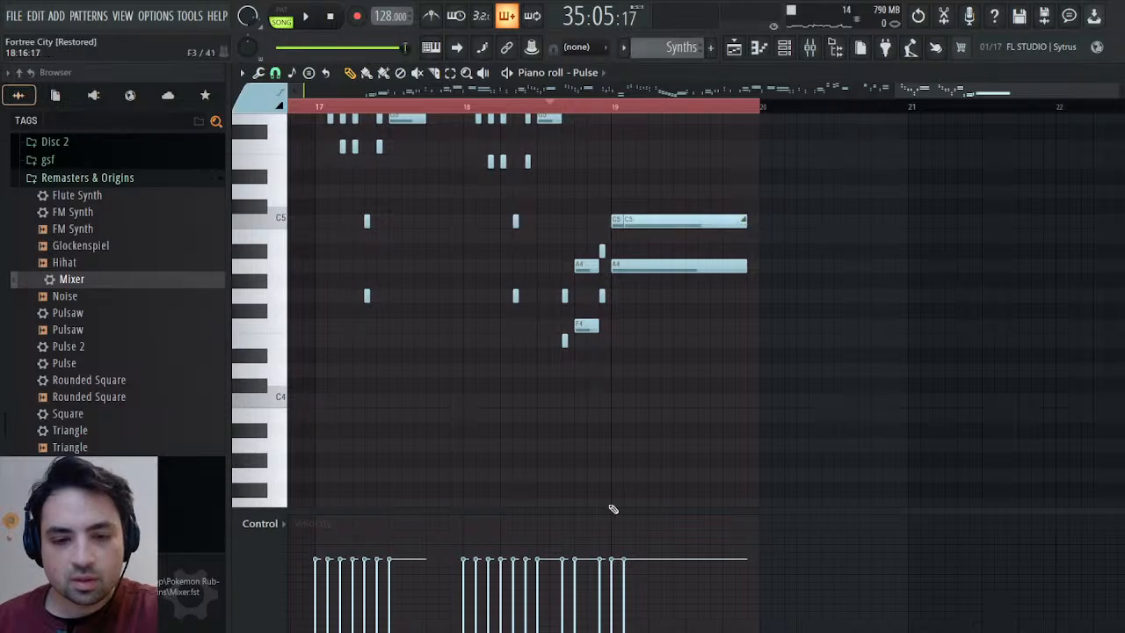
drag(643, 600, 642, 629)
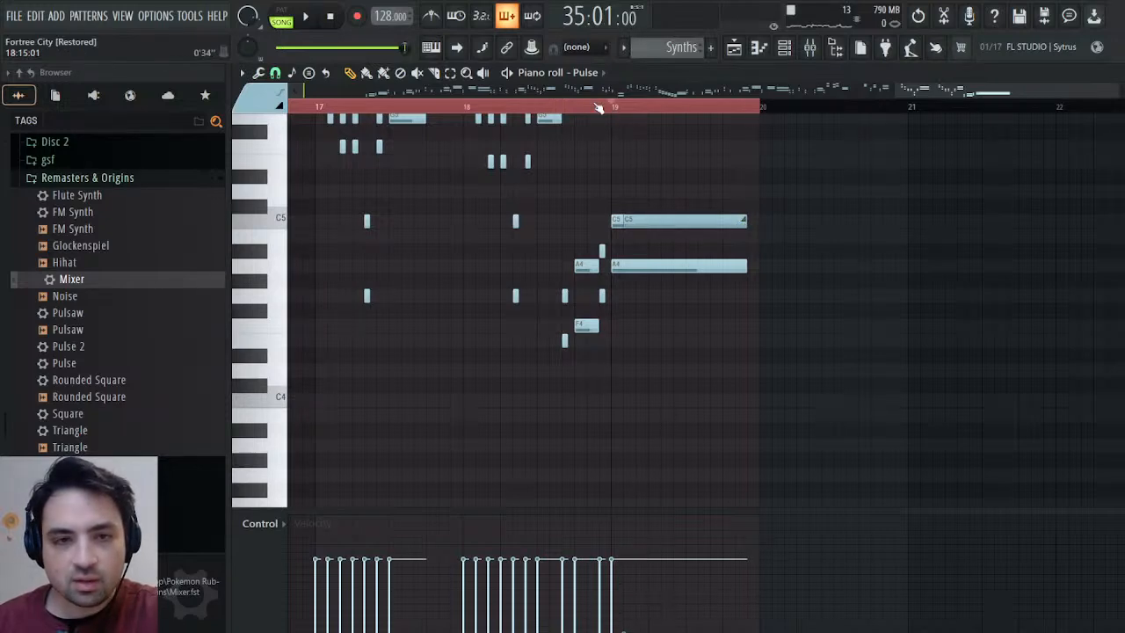
click(302, 16)
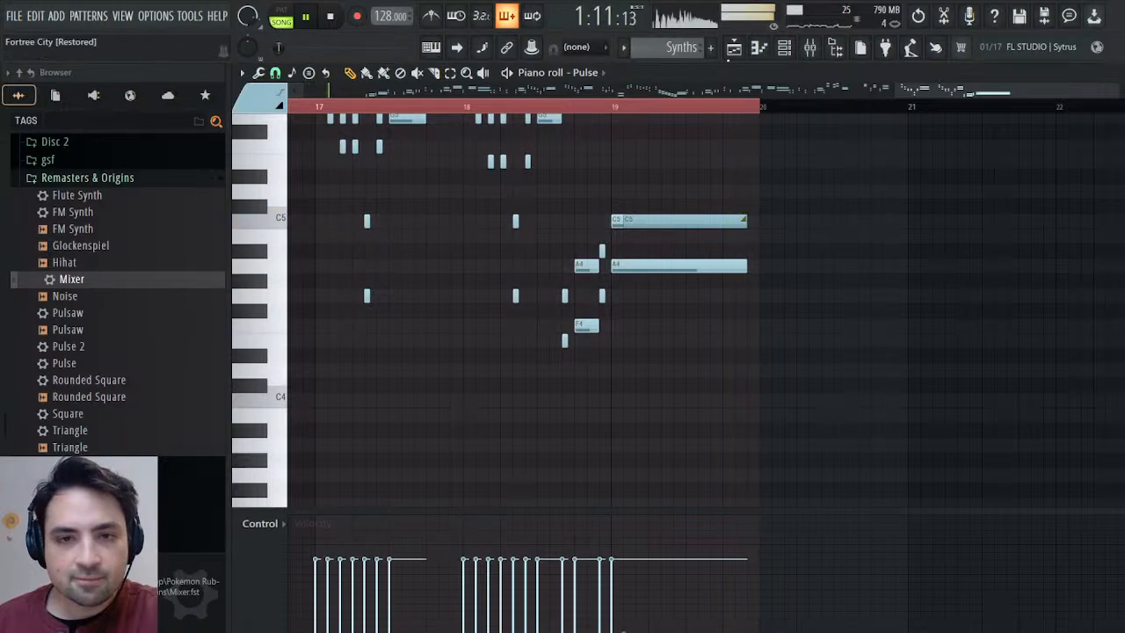
Switch to the Flute notes of Melody #2 and play bars 15 and 16 in pattern mode.
click(714, 47)
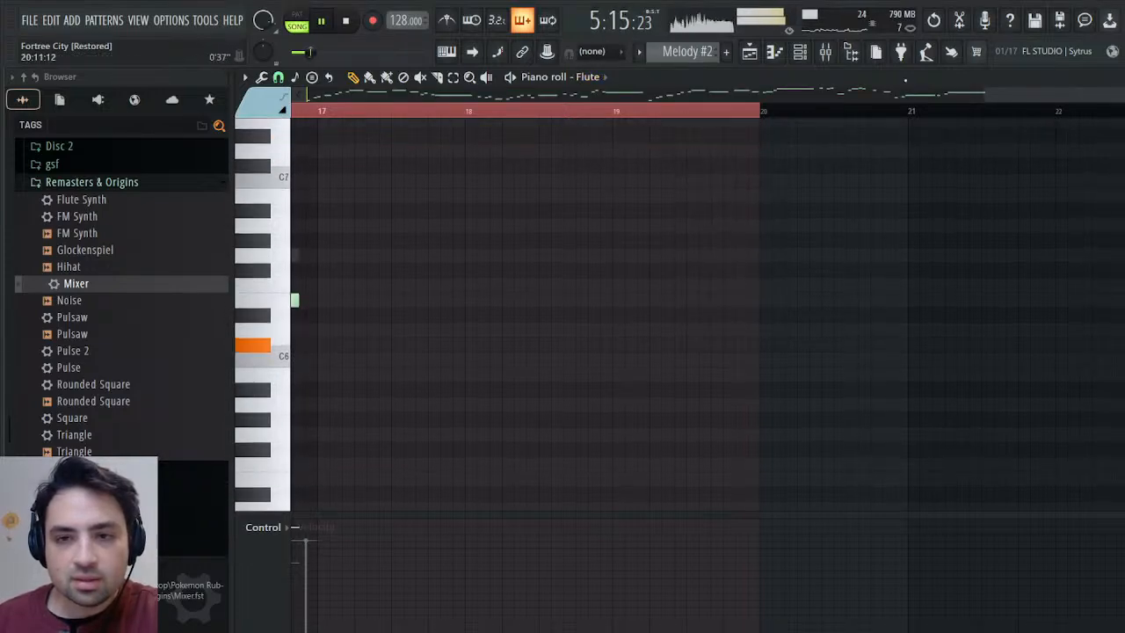
scroll(636, 293, down, 1)
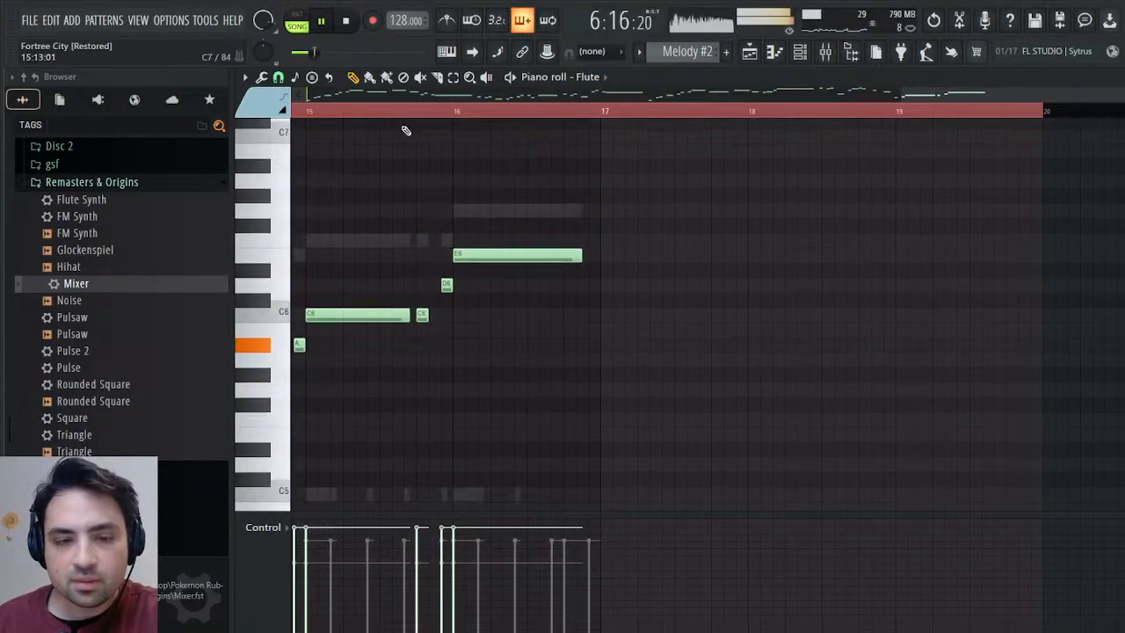
click(299, 18)
click(308, 111)
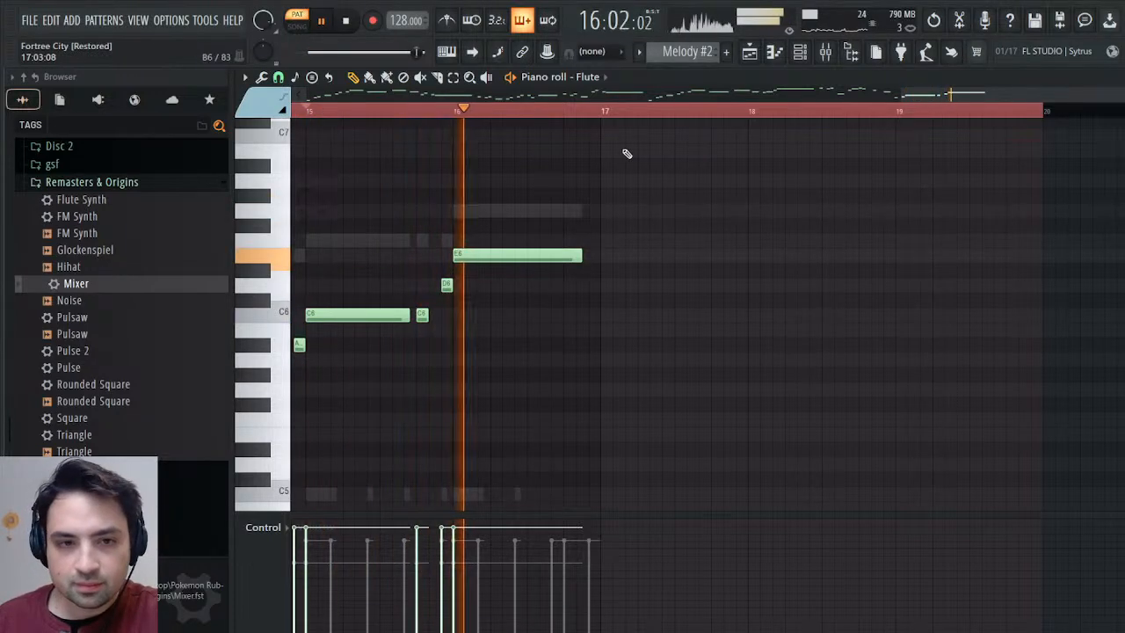
click(345, 32)
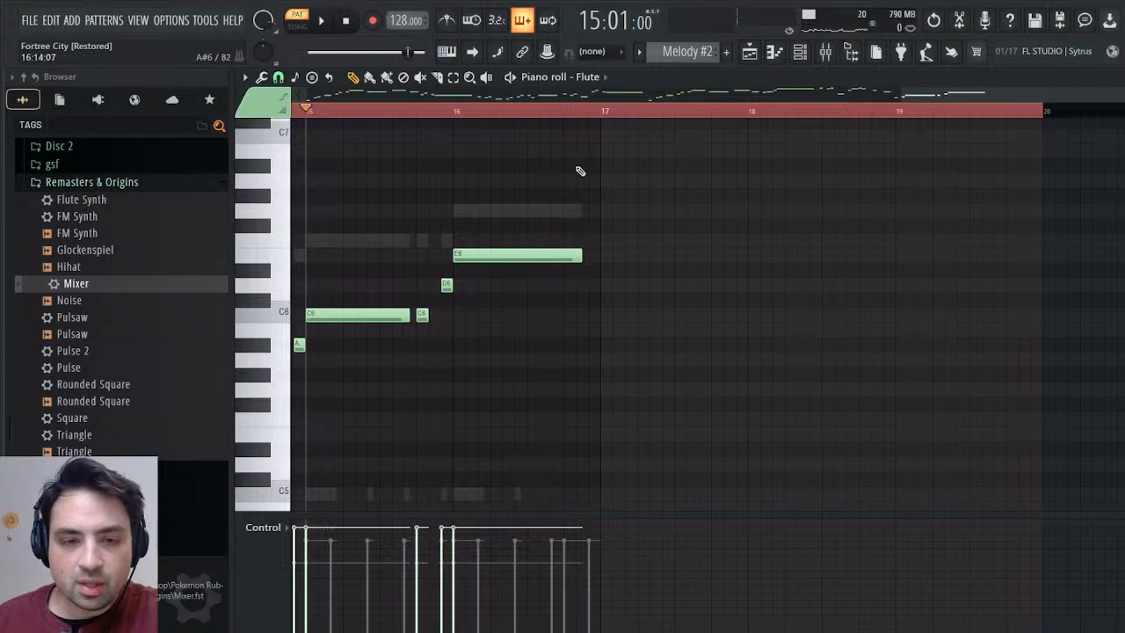
Shorten the Flute's E6 note in bar 16, follow it with short D6 and E6 notes, and add an F6 held across bar 17.
scroll(717, 326, left, 3)
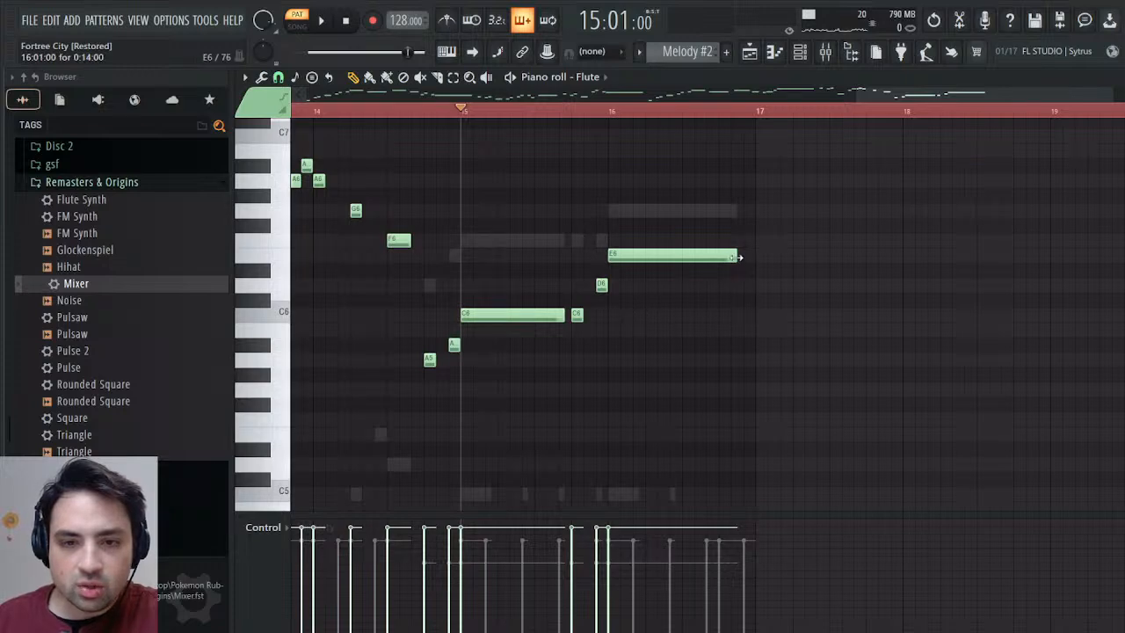
click(714, 317)
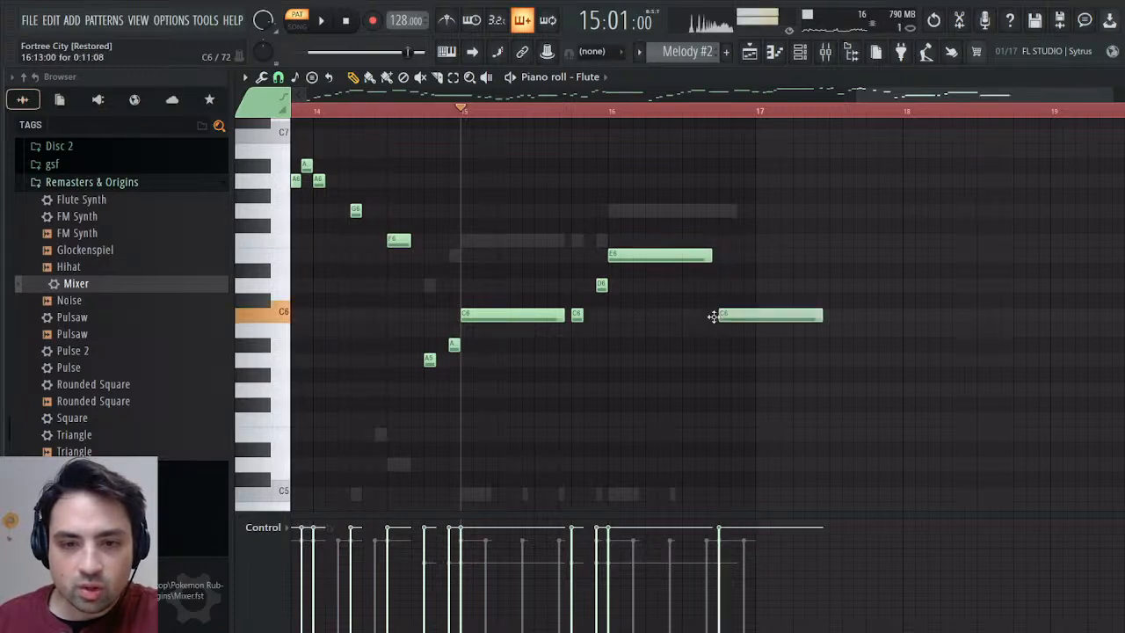
right_click(760, 322)
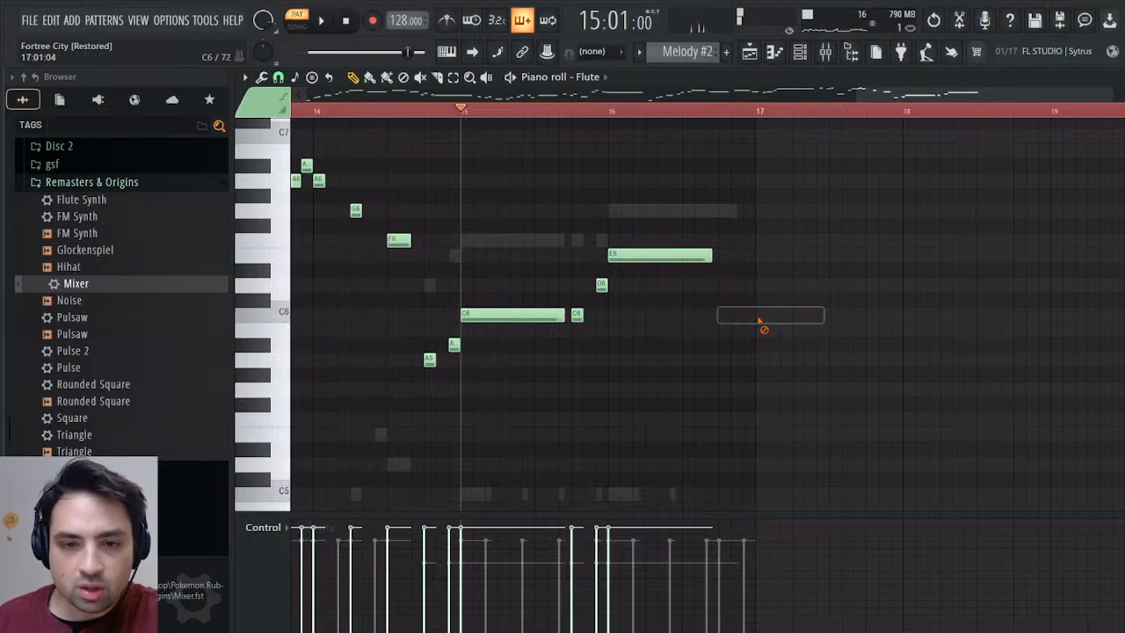
click(719, 285)
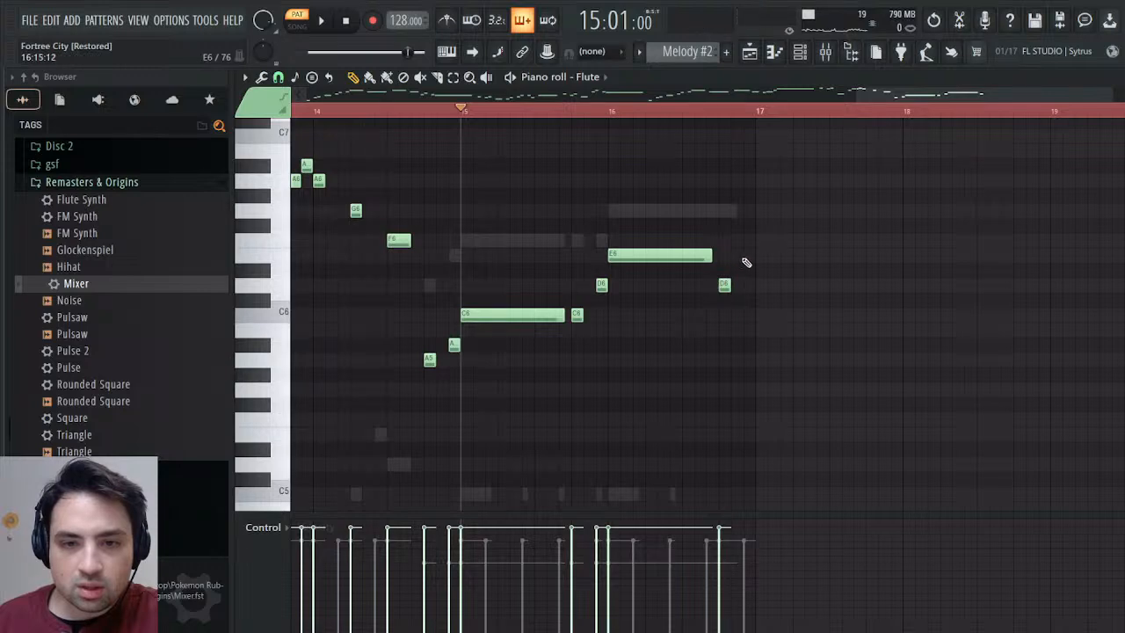
click(748, 255)
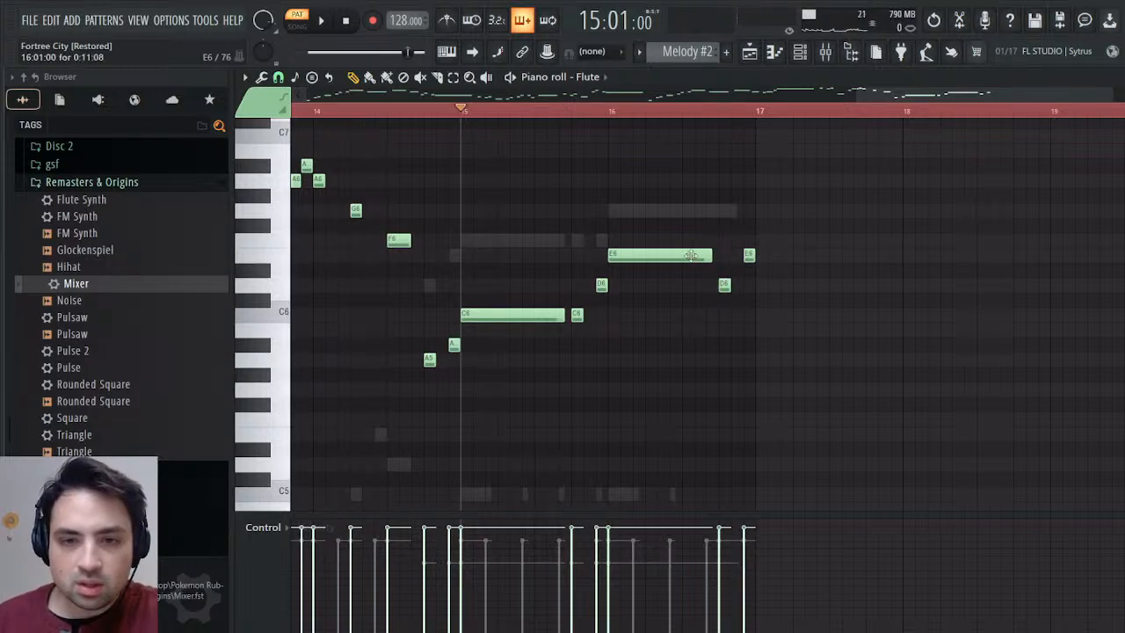
click(759, 240)
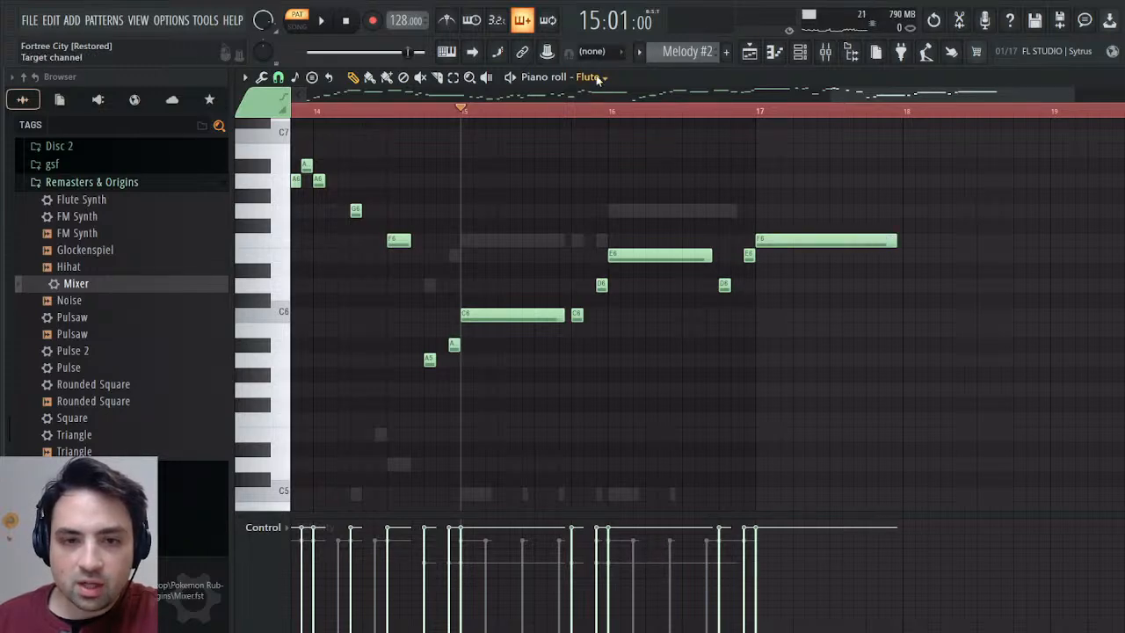
Shorten the Recorder's G6 note in bar 16, add two short G6 notes and an A6 held across bar 17, and start playback.
right_click(690, 210)
right_click(691, 210)
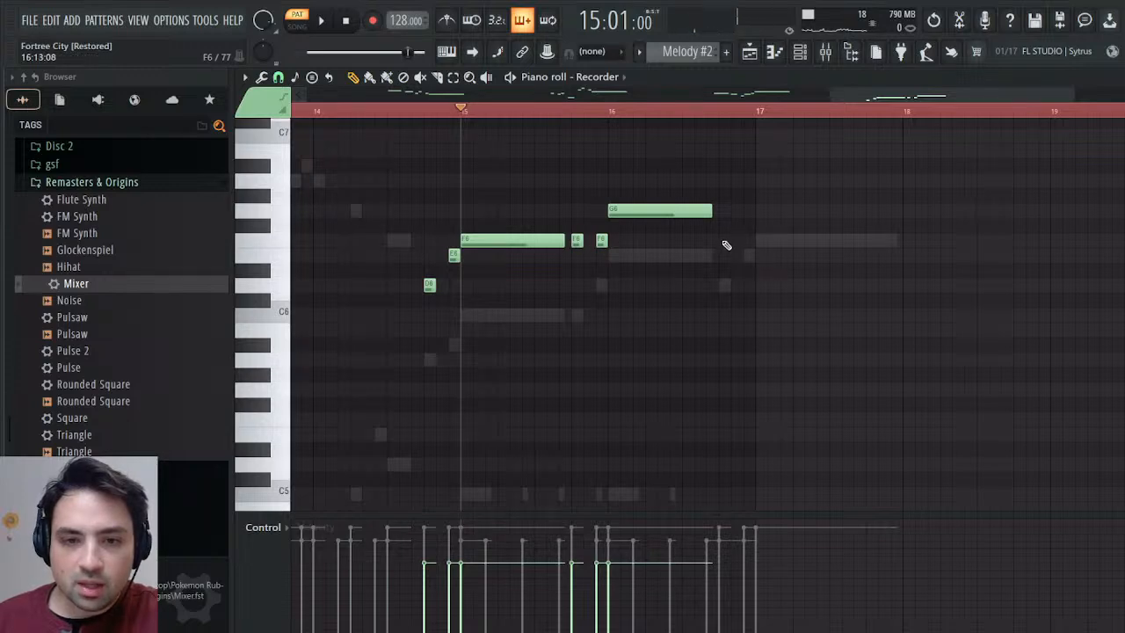
click(722, 211)
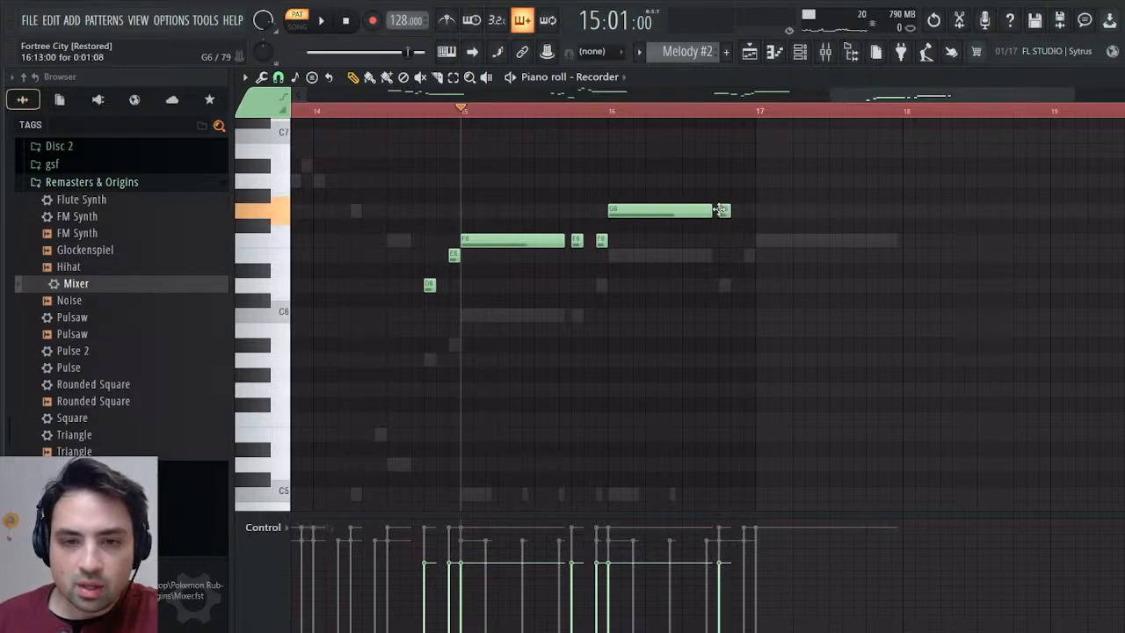
click(748, 211)
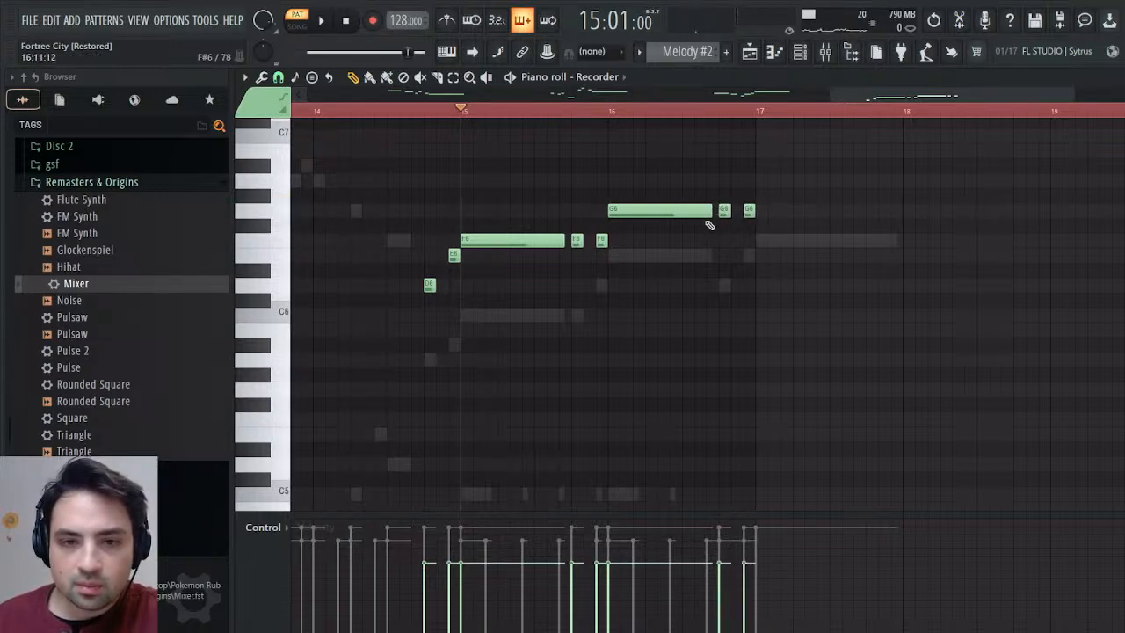
click(675, 217)
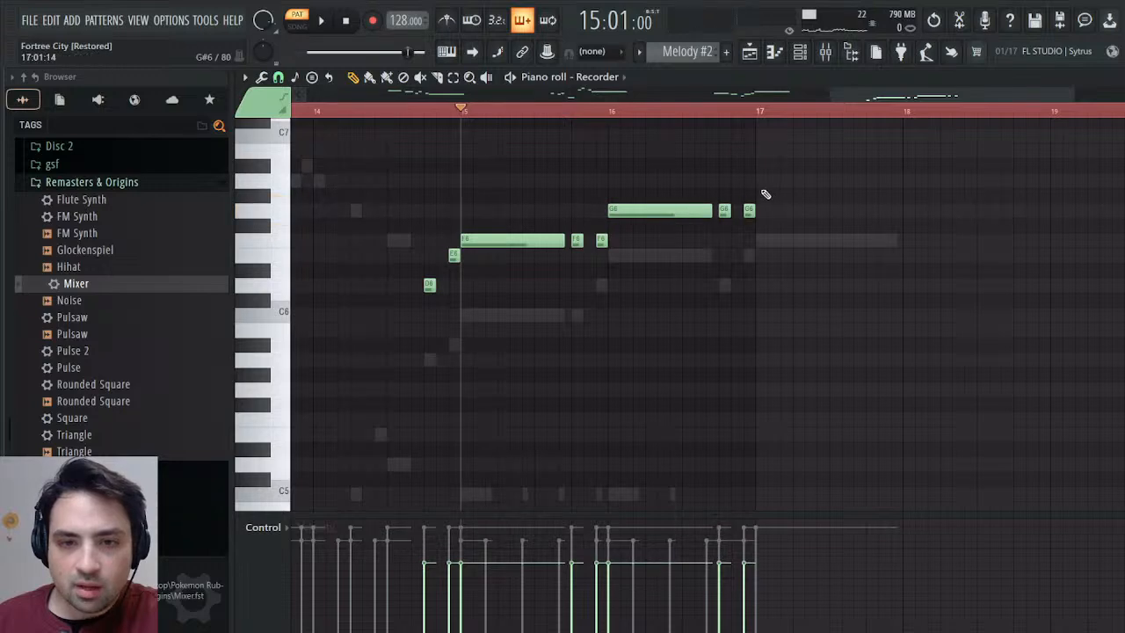
click(759, 182)
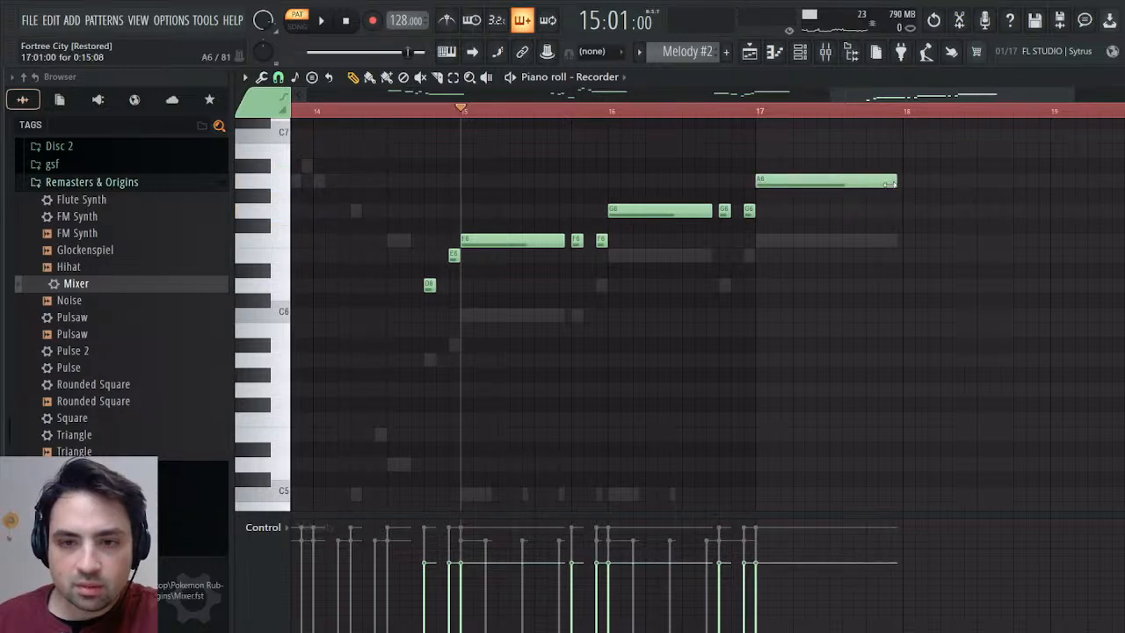
key(space)
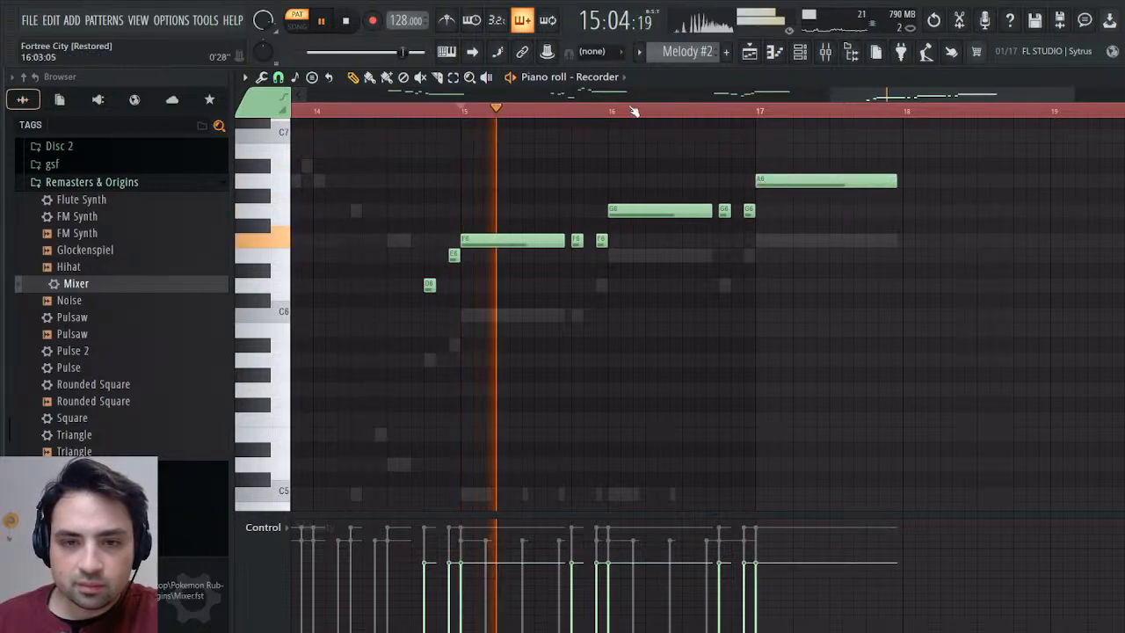
Add an F4 held across bar 17 to the Piano notes and replay from the middle of bar 16.
key(Down)
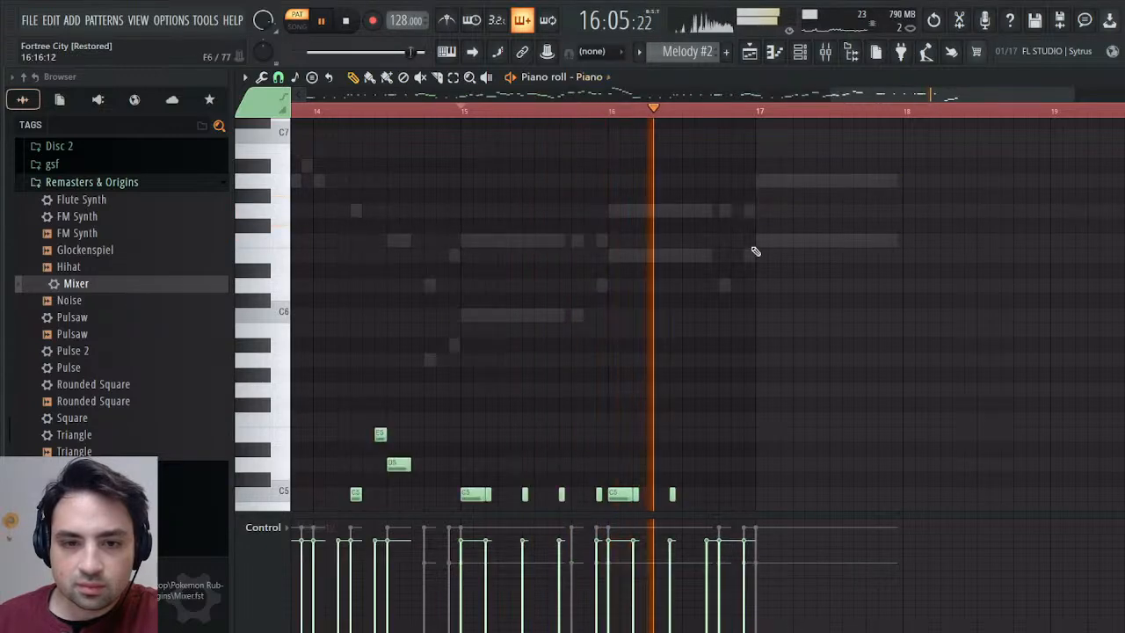
scroll(757, 257, down, 4)
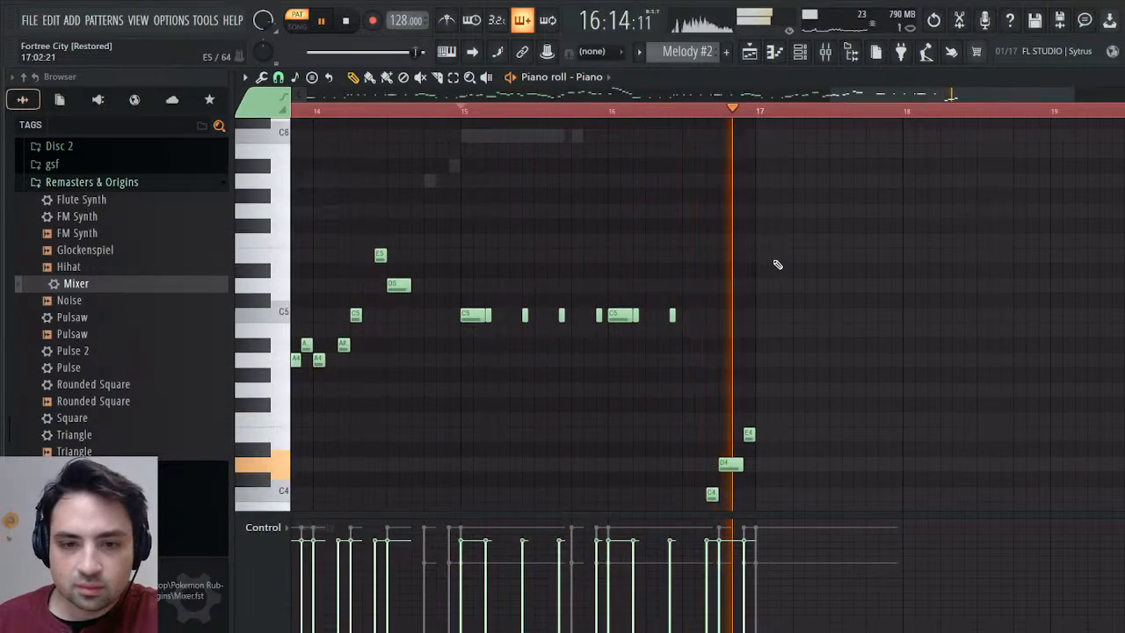
click(759, 422)
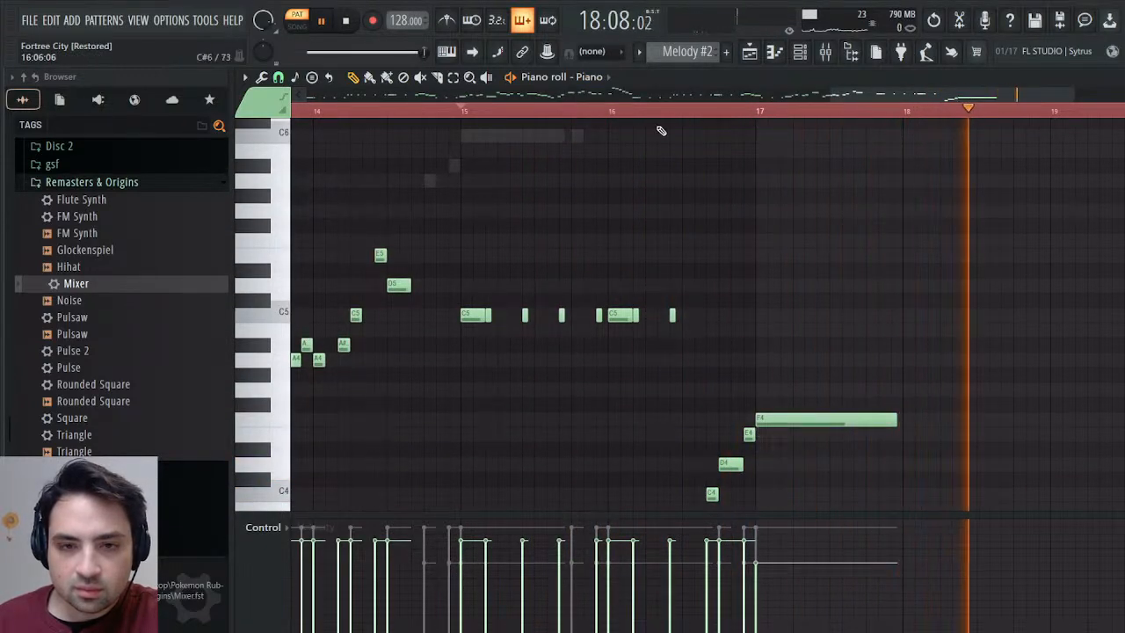
click(683, 111)
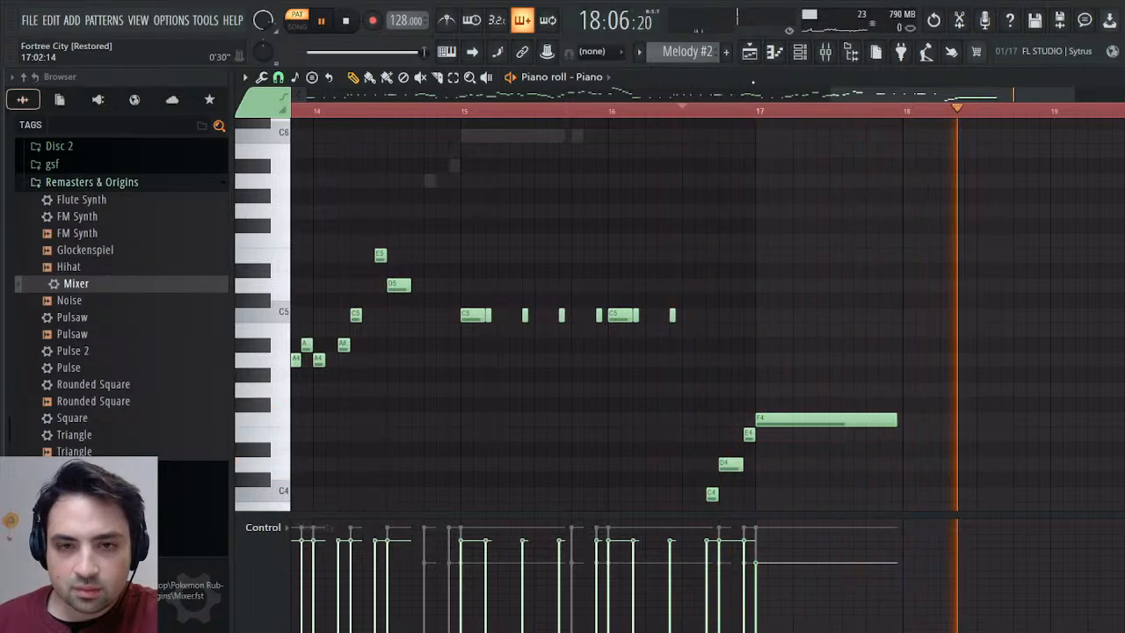
Play the full arrangement's ending from 33:13 in song mode and close the playlist.
key(F5)
click(829, 155)
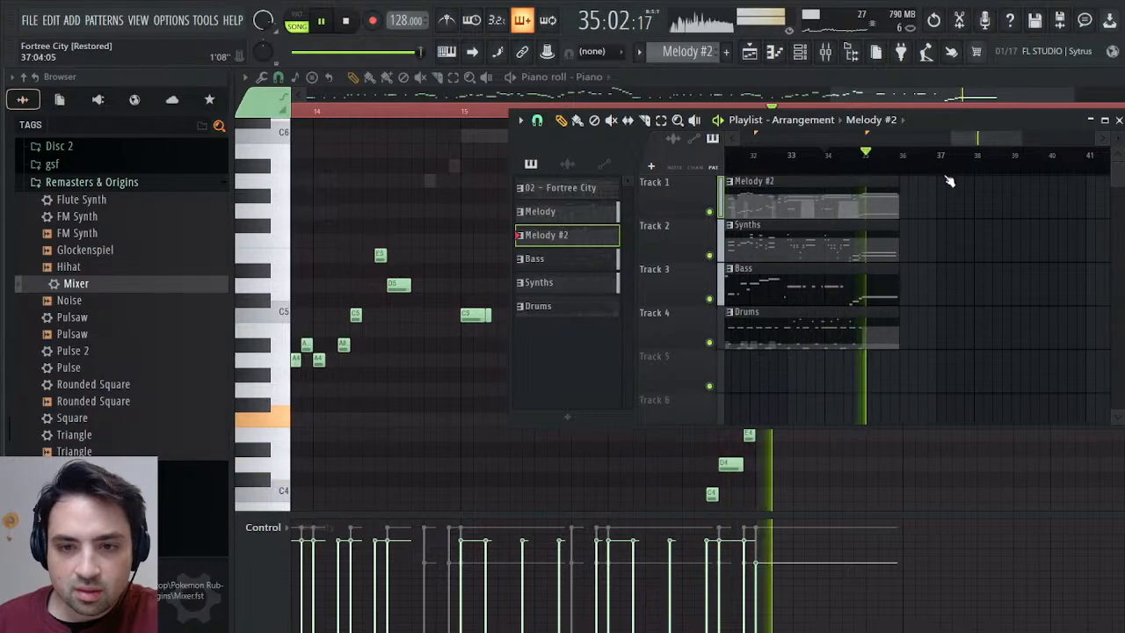
click(817, 159)
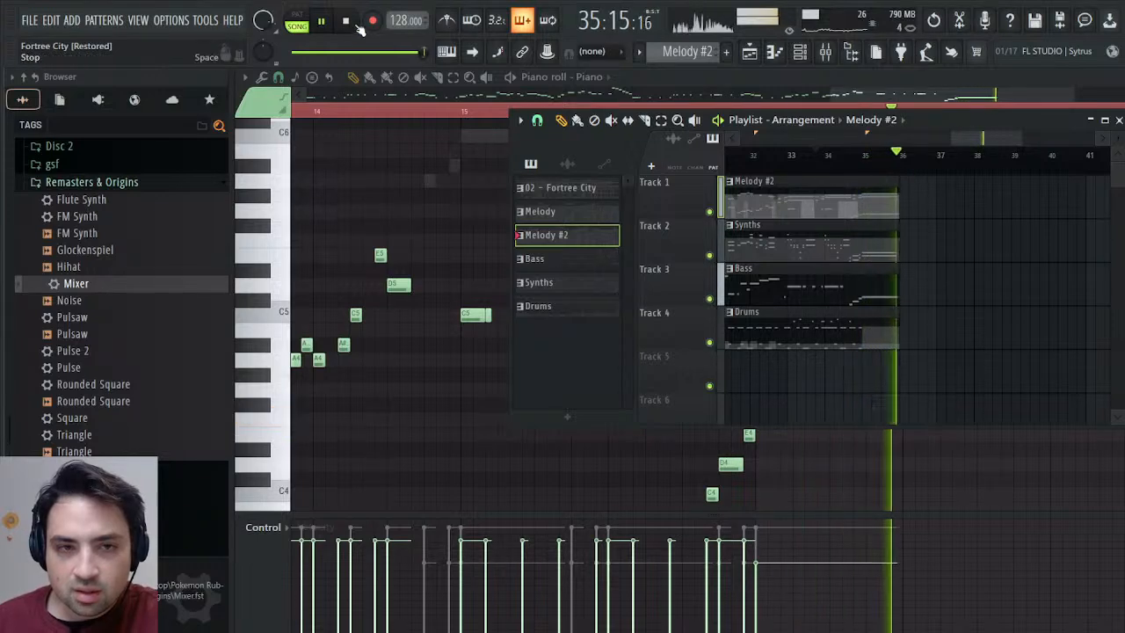
key(space)
click(1109, 121)
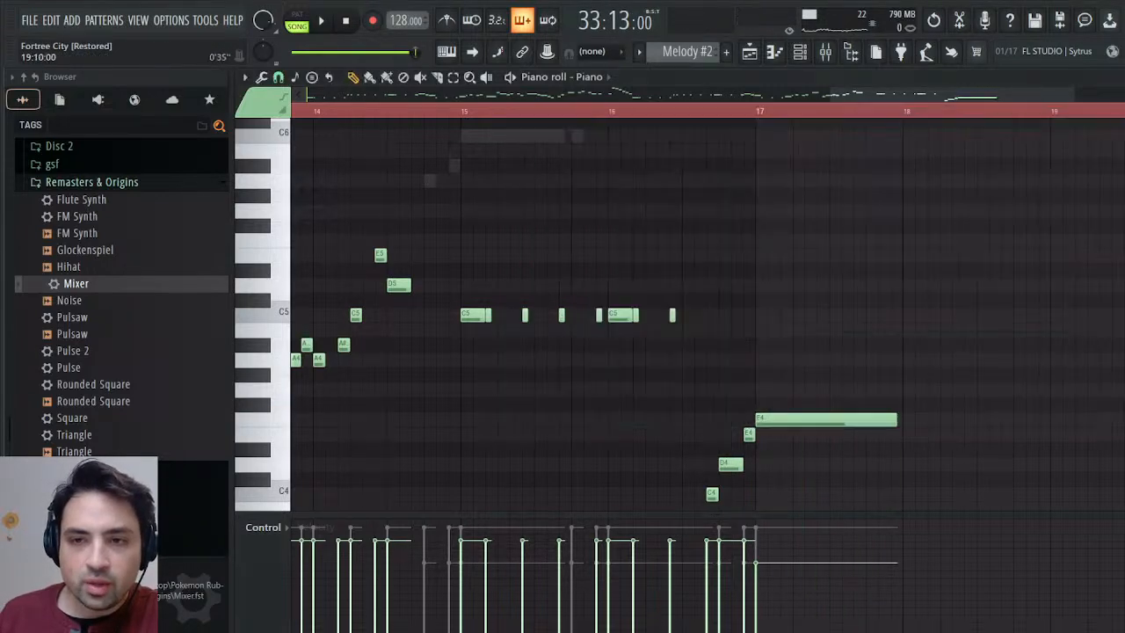
Open the Recorder MIDI CC #1 (Modulation wheel) events of Melody #2 from the current project's patterns.
click(1110, 77)
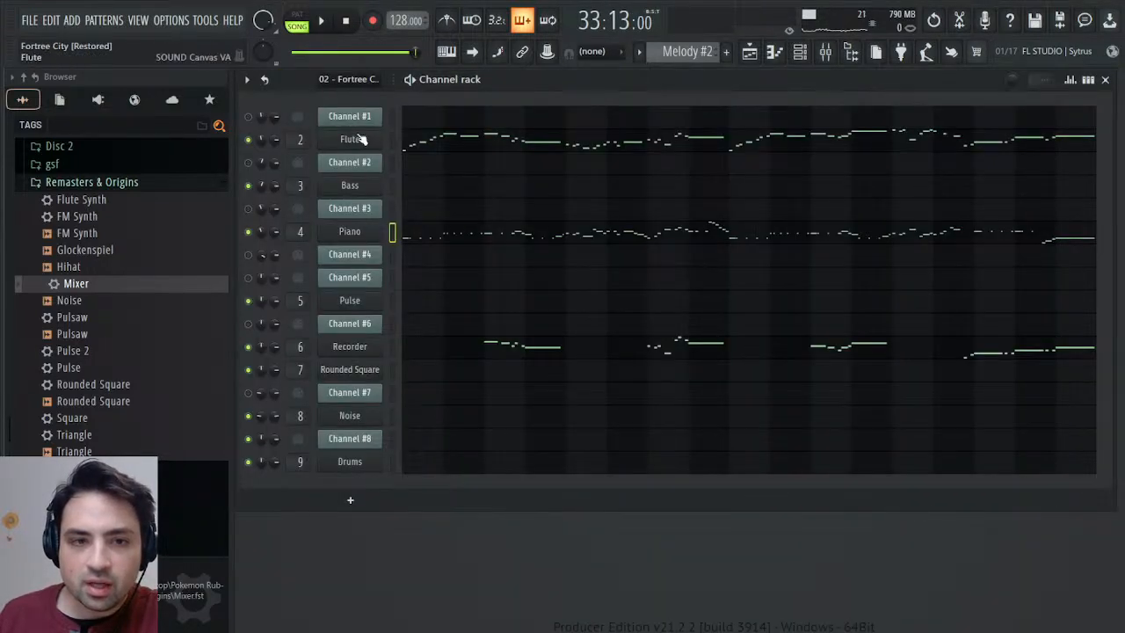
click(352, 139)
click(59, 100)
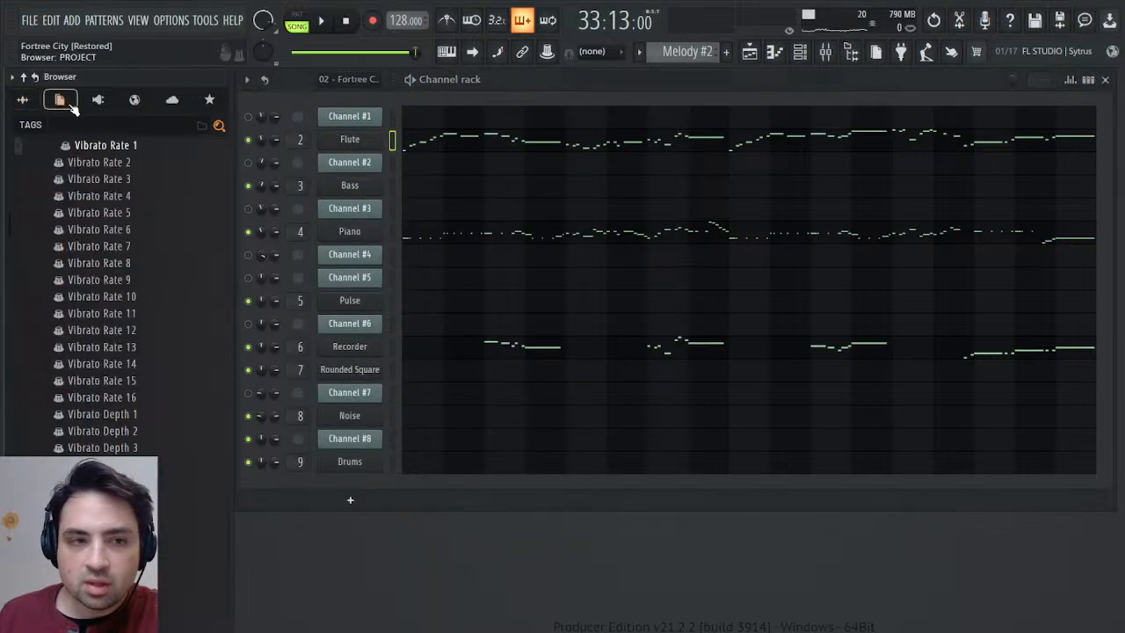
click(26, 77)
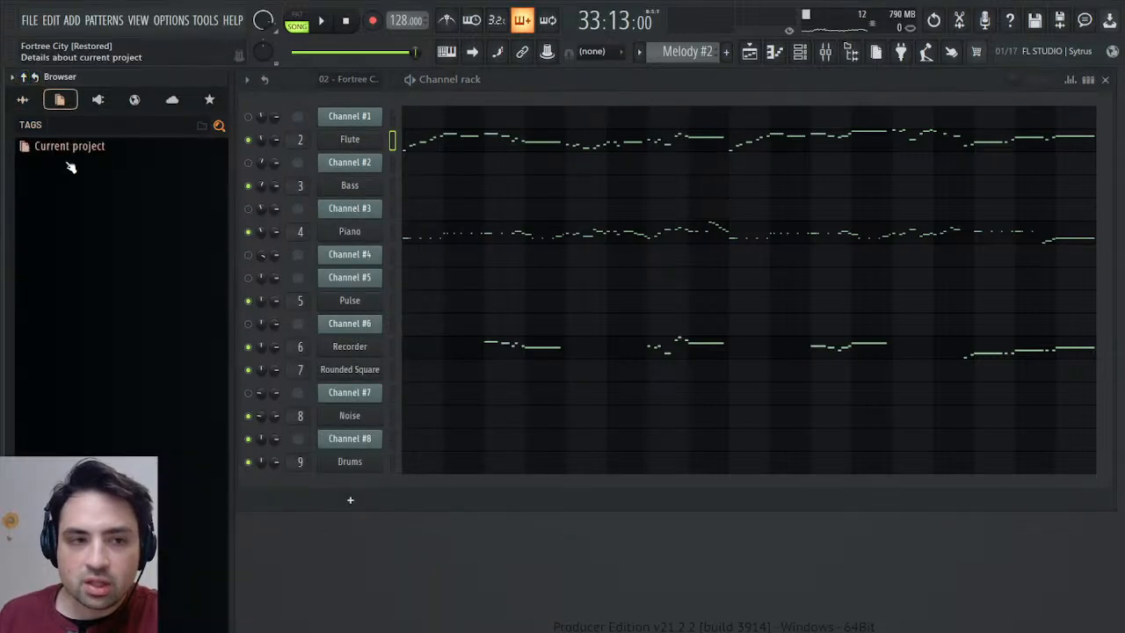
click(60, 147)
click(85, 183)
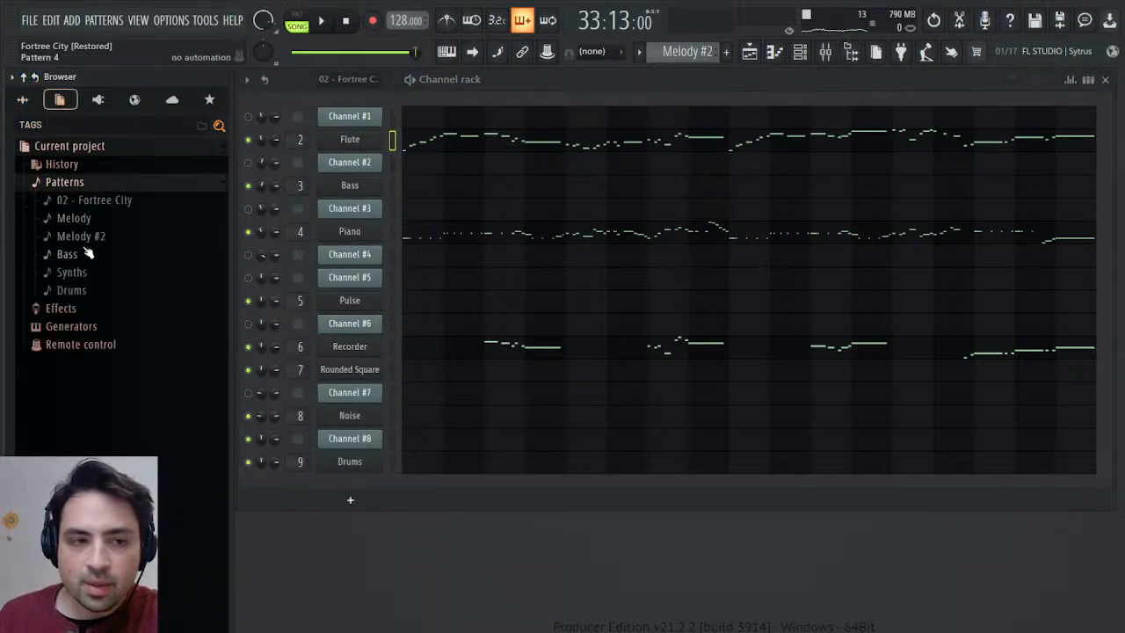
click(81, 236)
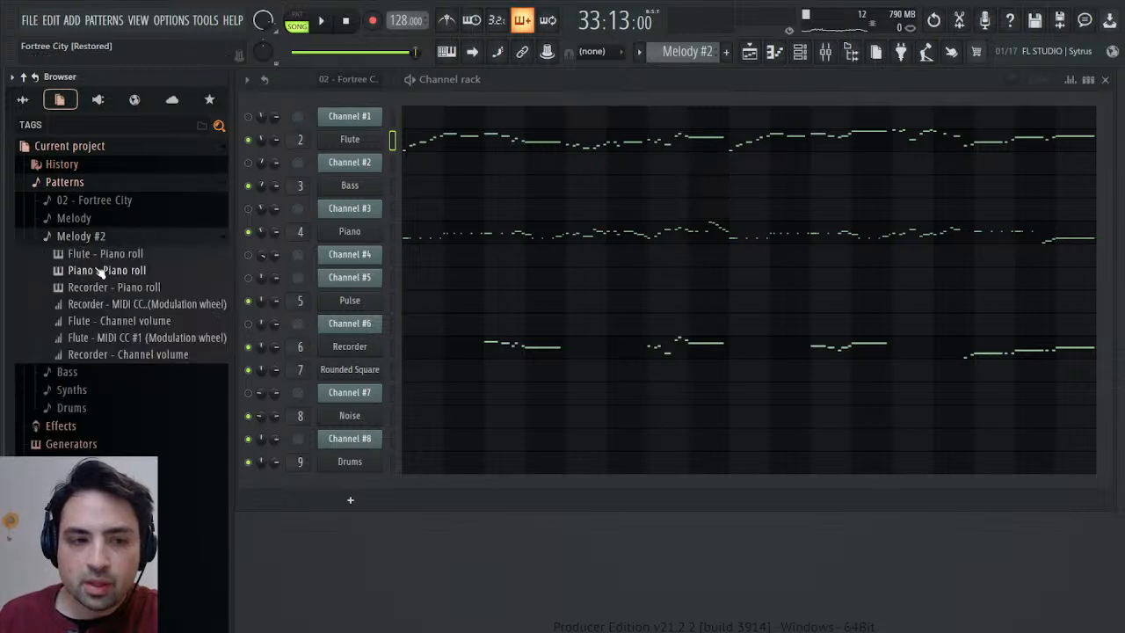
click(121, 304)
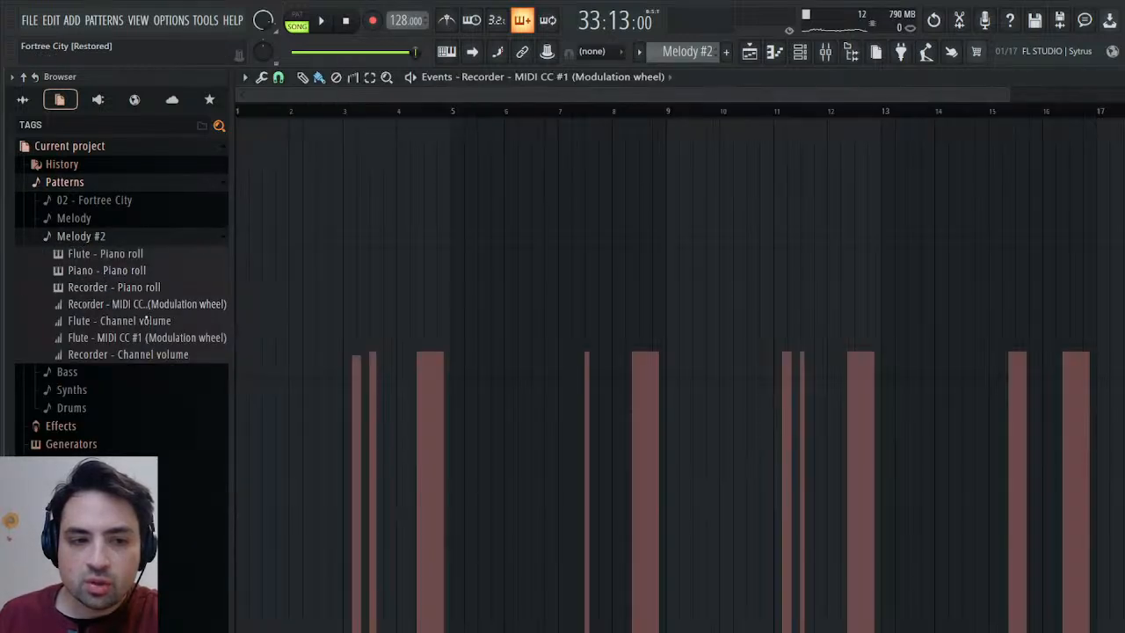
Play the song and end the Recorder's bar 16 modulation earlier, about three quarters through the bar.
click(321, 21)
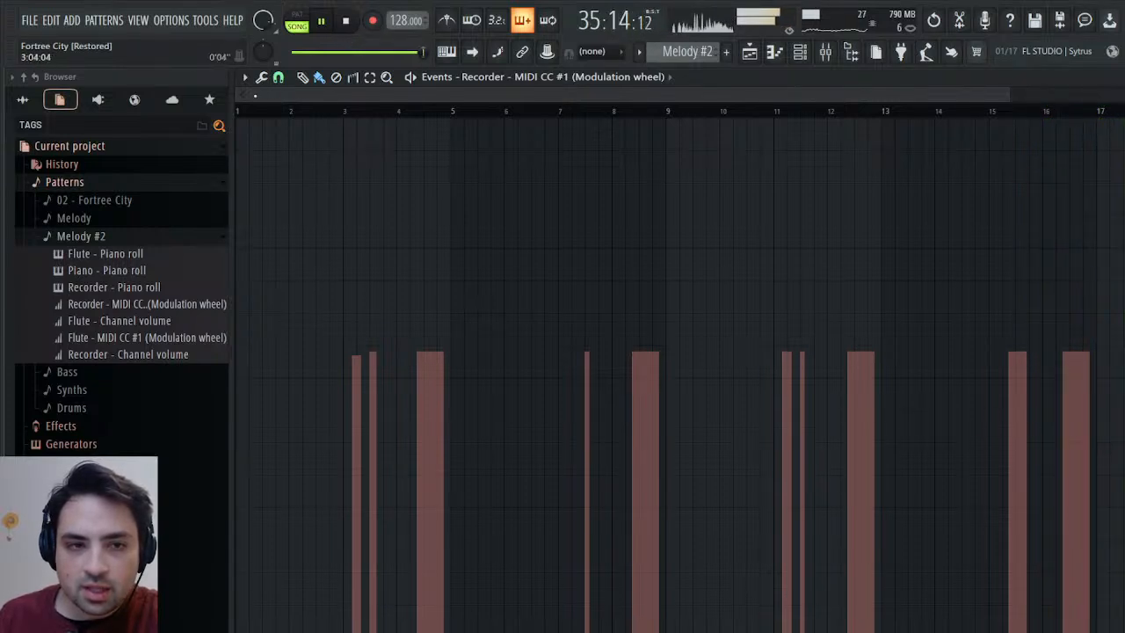
drag(252, 95, 827, 189)
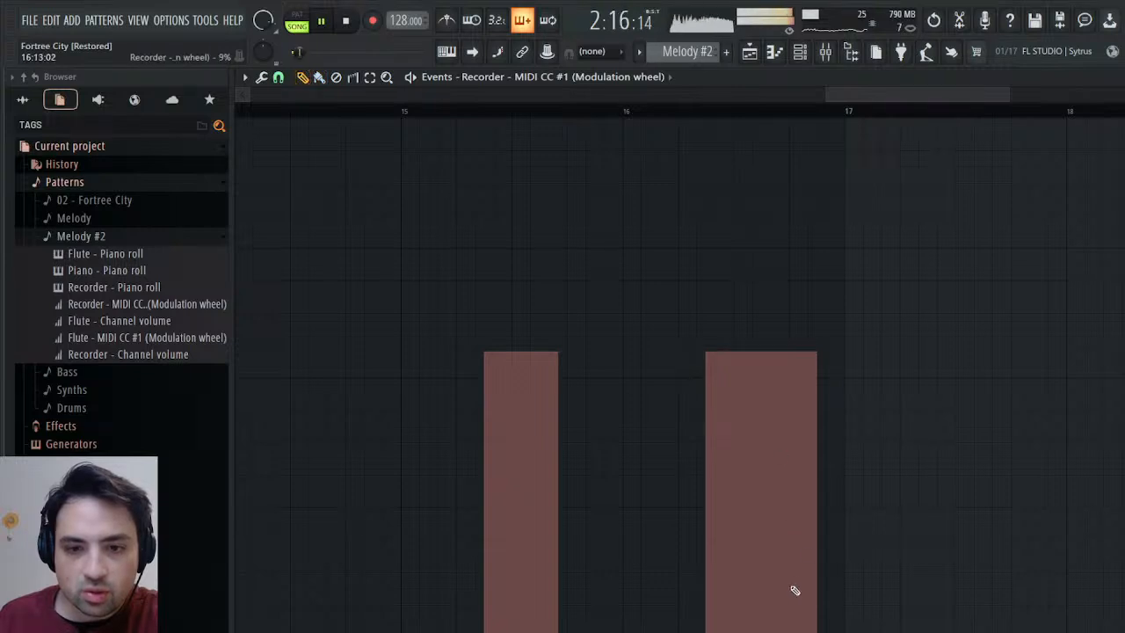
drag(795, 617, 796, 632)
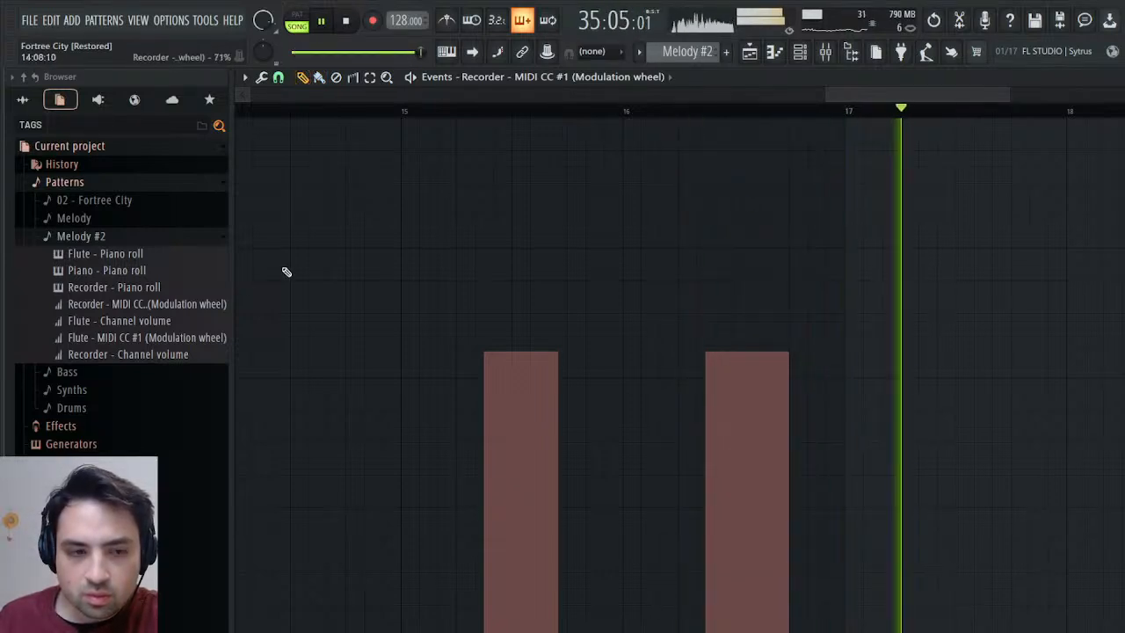
End the Flute's bar 16 modulation about three quarters through the bar in its MIDI CC #1 events and replay the ending.
click(124, 339)
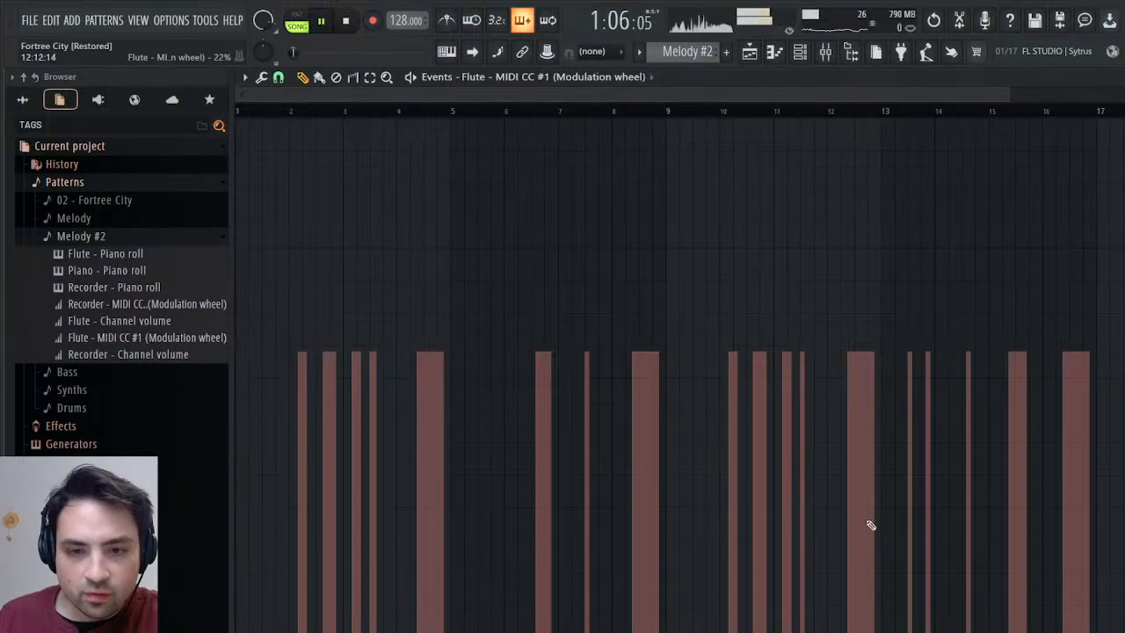
drag(251, 95, 871, 130)
click(511, 109)
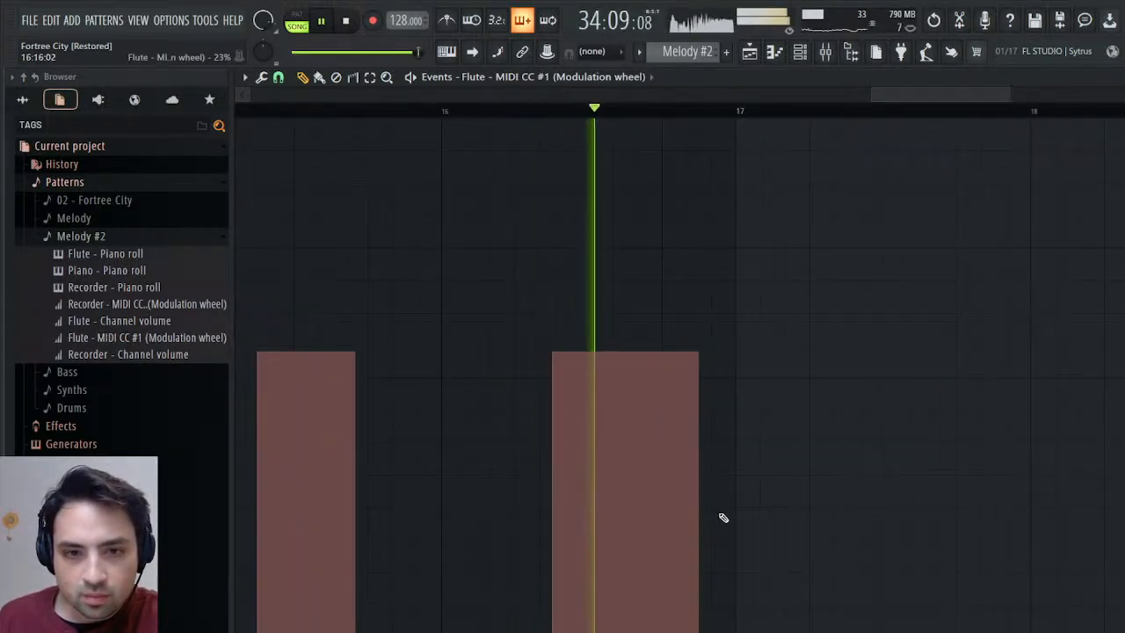
click(668, 621)
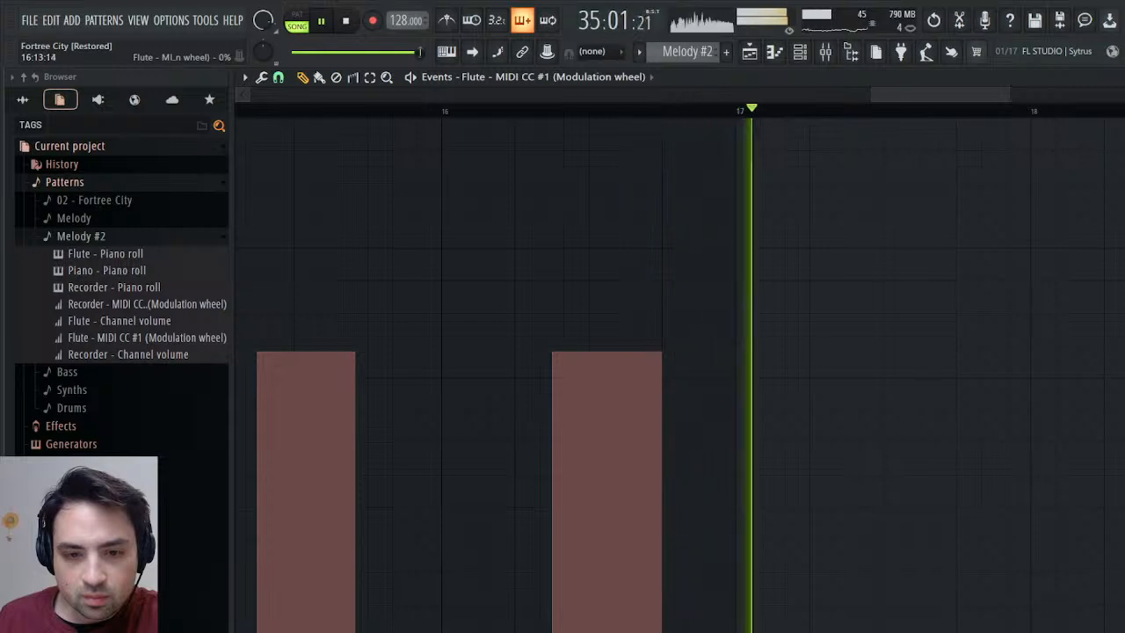
click(525, 110)
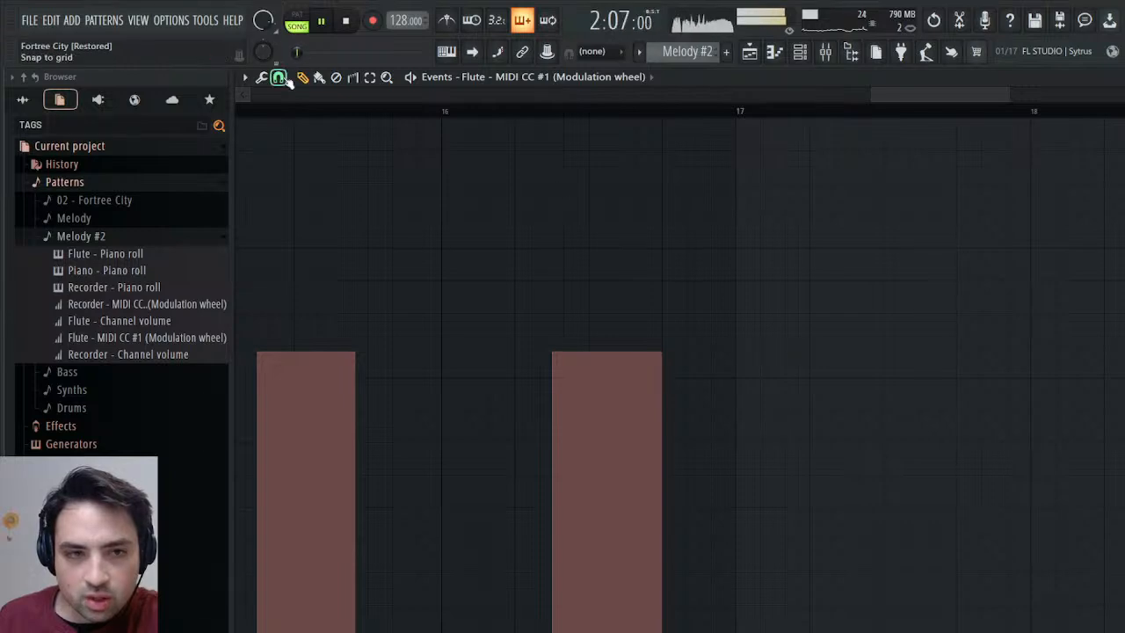
Try raising the Flute's modulation early in bar 17, undo it, and replay the ending from 34:05.
click(771, 363)
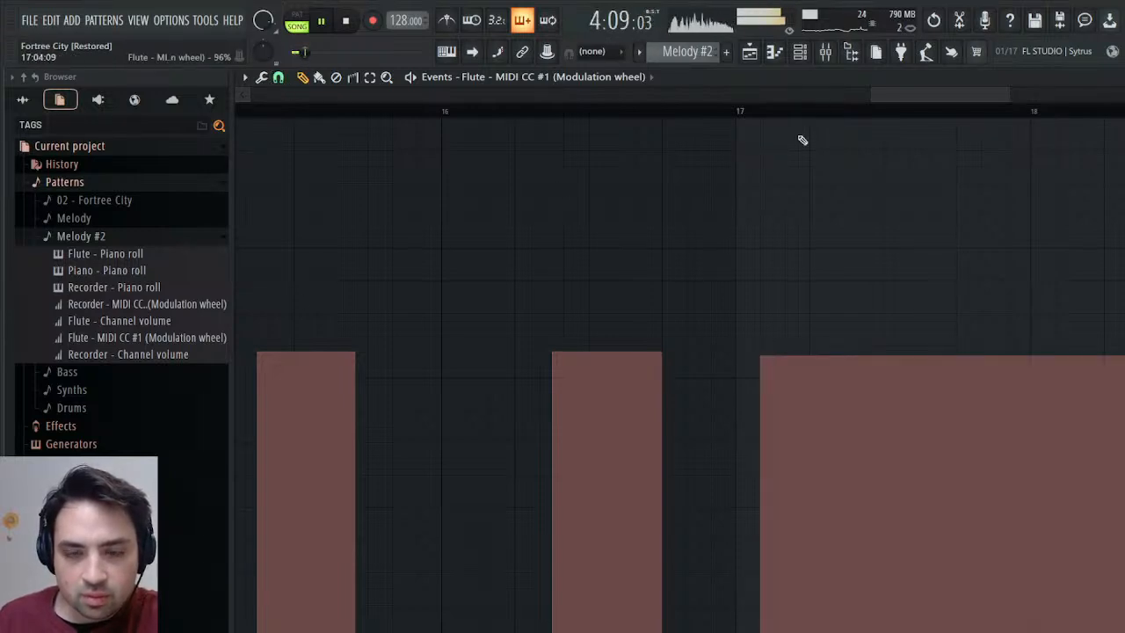
click(934, 20)
click(515, 112)
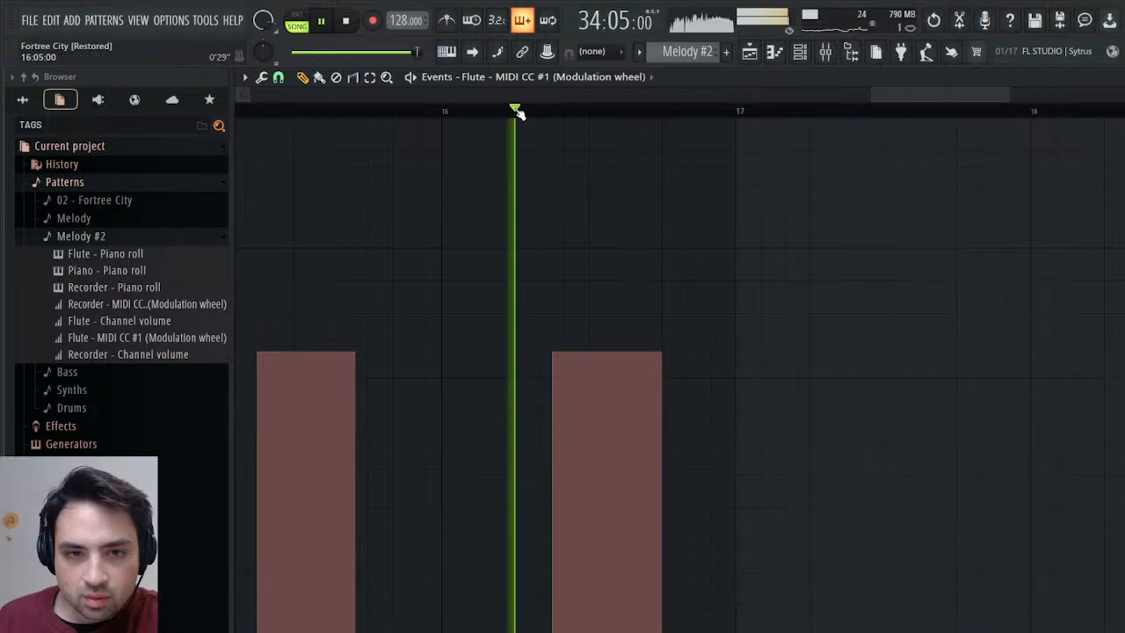
click(349, 21)
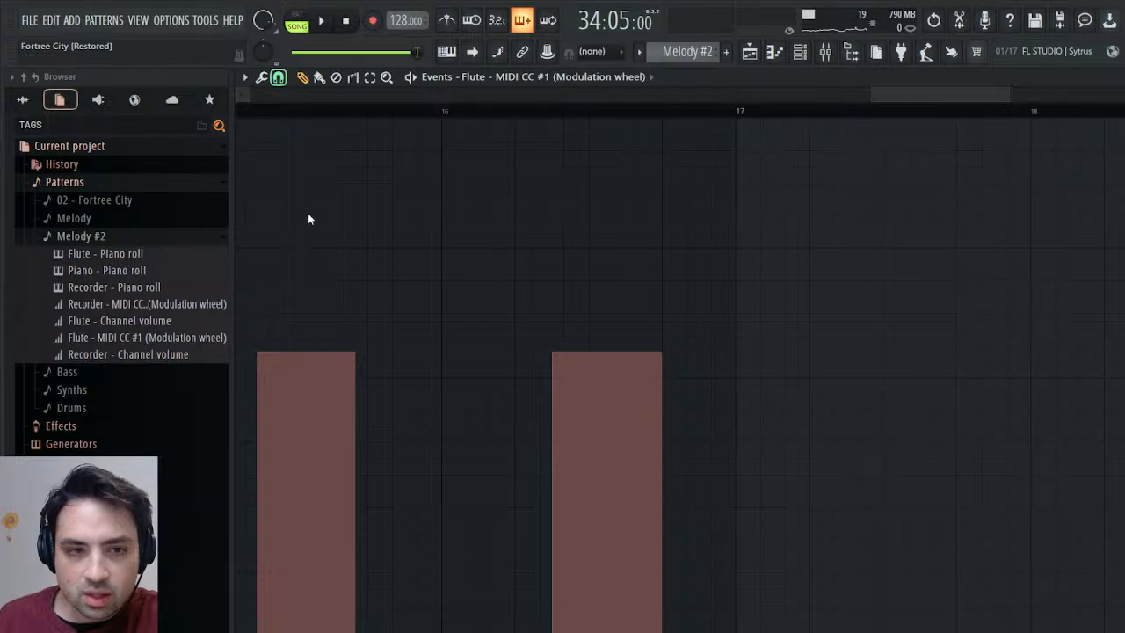
Raise the modulation to about 55% early in bar 17 for both the Flute and the Recorder, and play the ending.
click(778, 354)
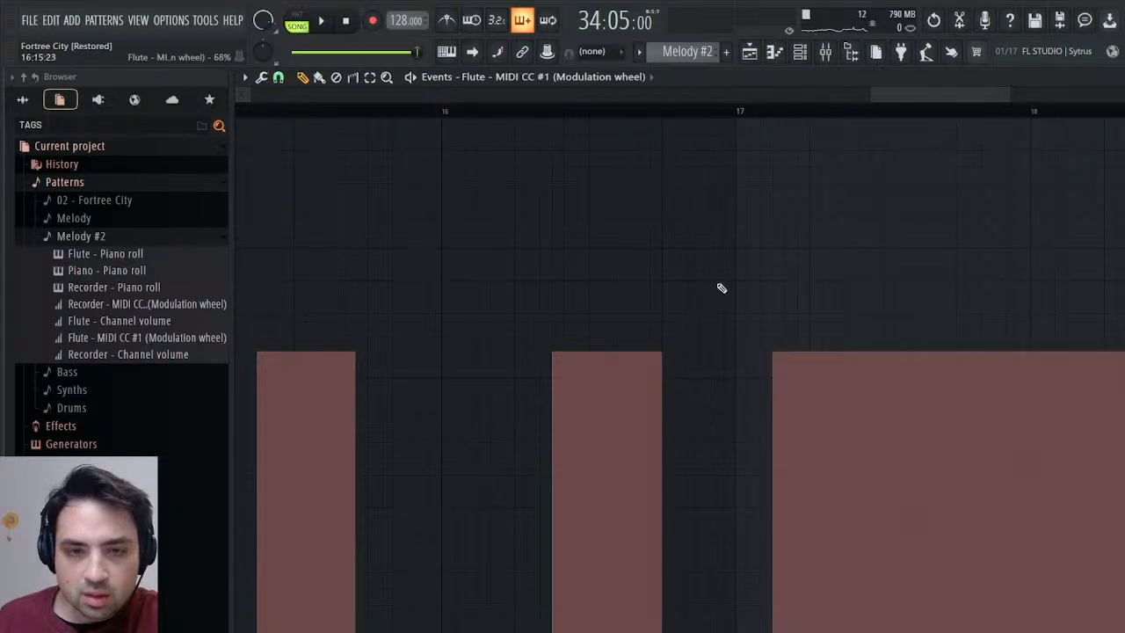
click(556, 109)
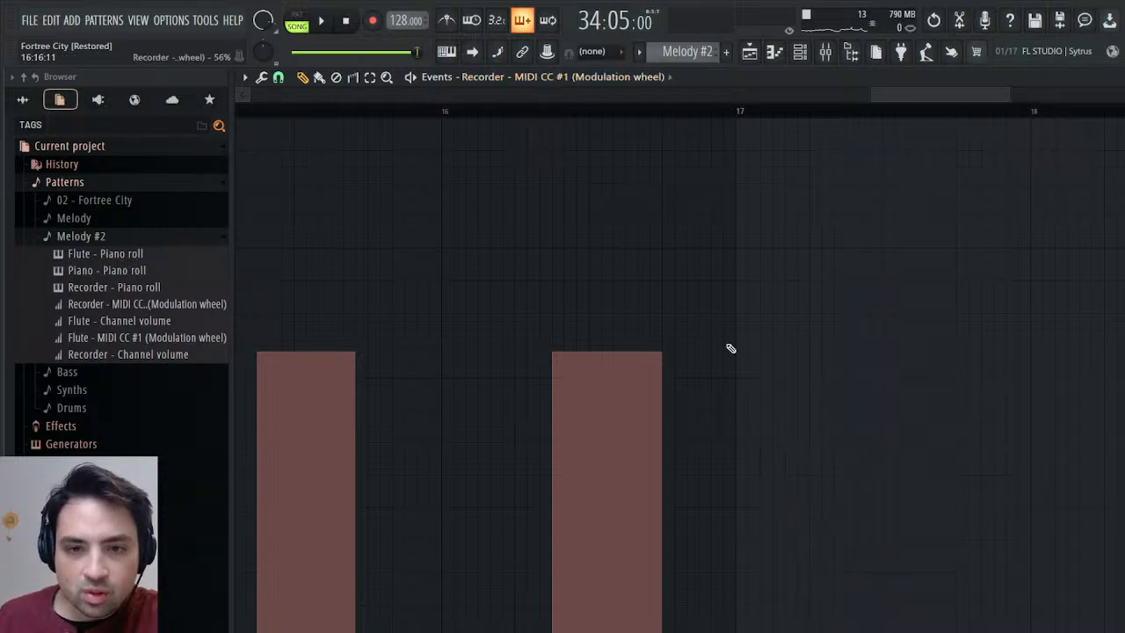
click(776, 356)
key(space)
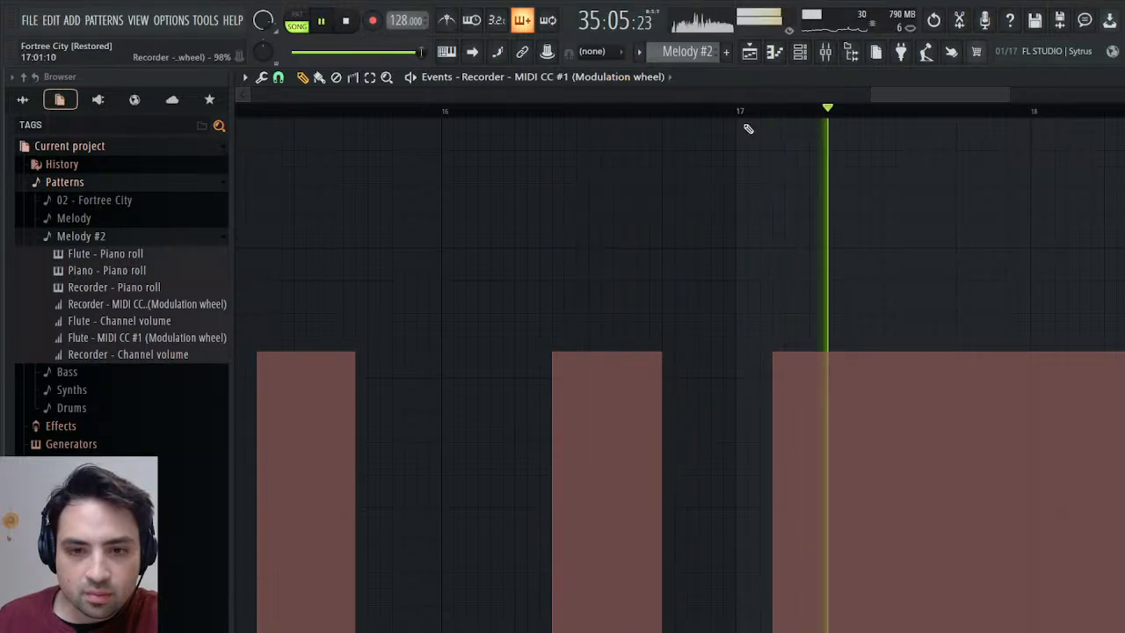
Close the event editor and replay the song's ending from bar 34 in the playlist.
click(294, 52)
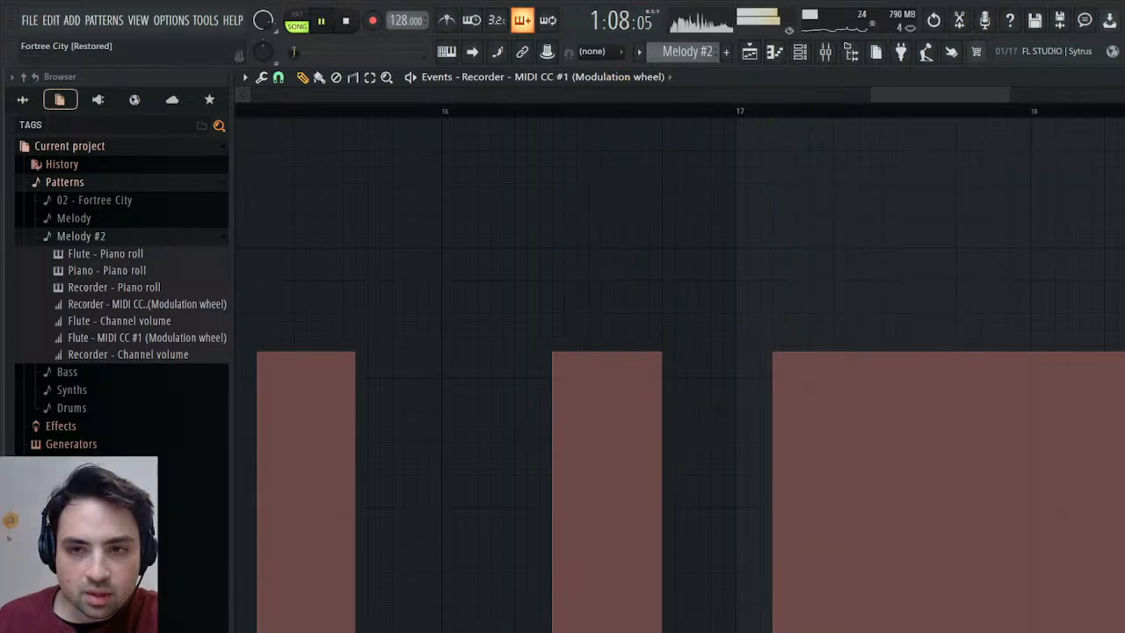
key(Escape)
key(F5)
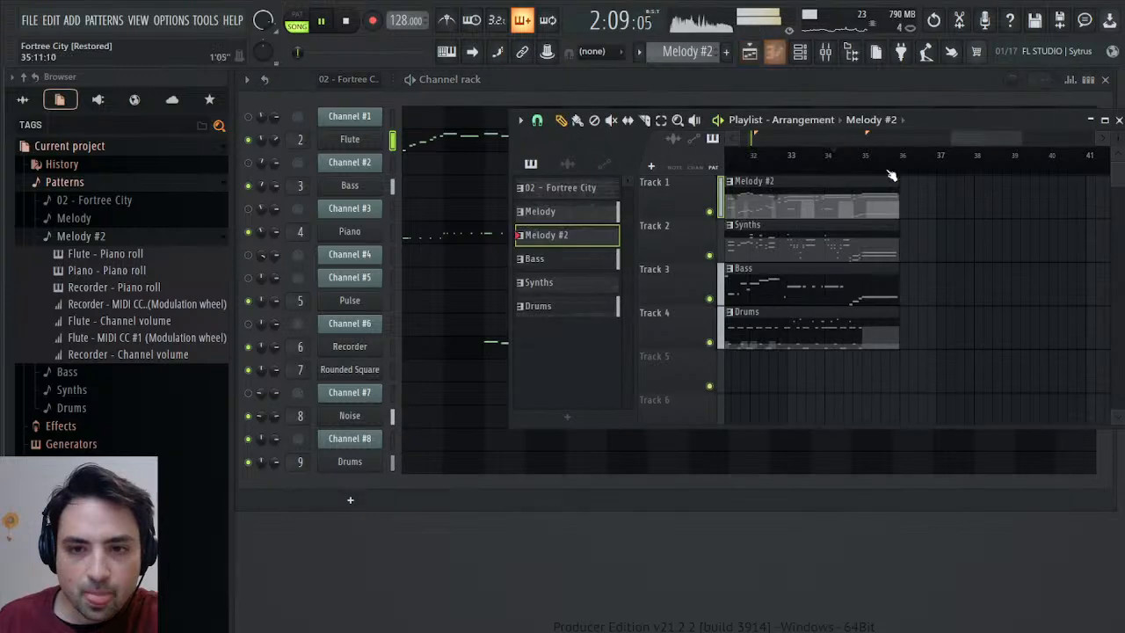
click(850, 152)
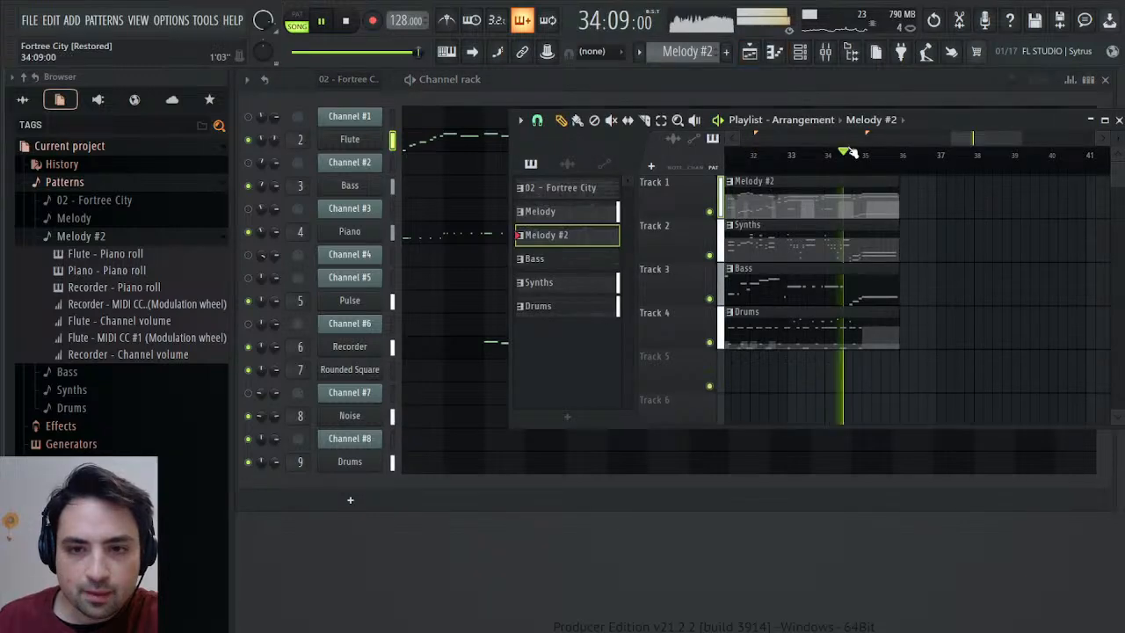
Open the Drums pattern's piano roll in pattern mode and add a C3 note at the start of bar 19.
click(849, 326)
key(F5)
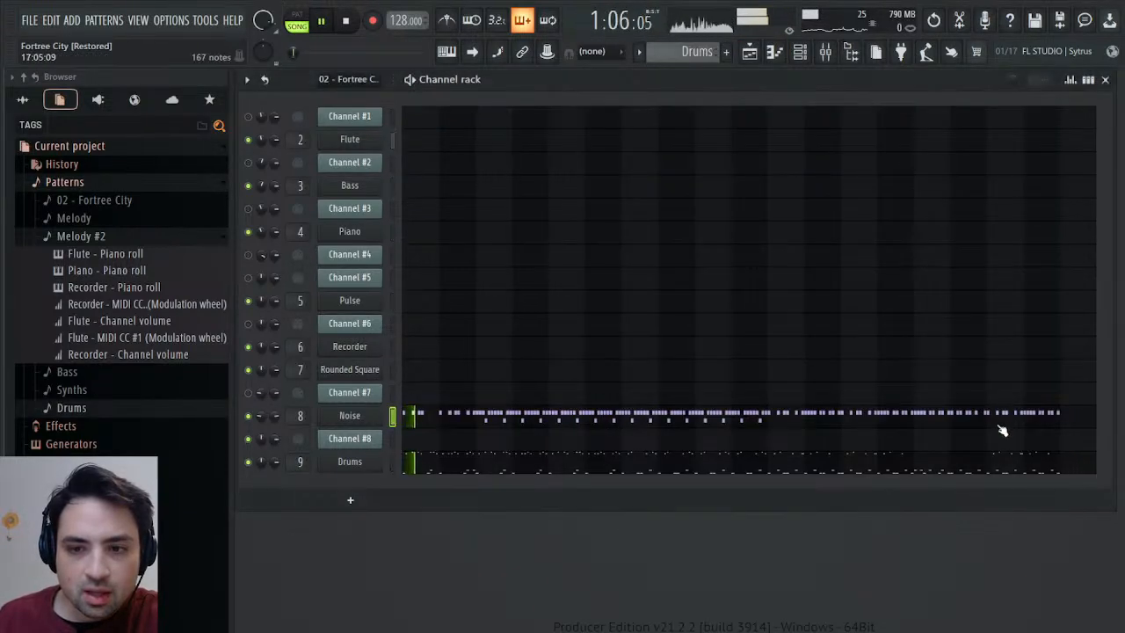
key(F7)
key(l)
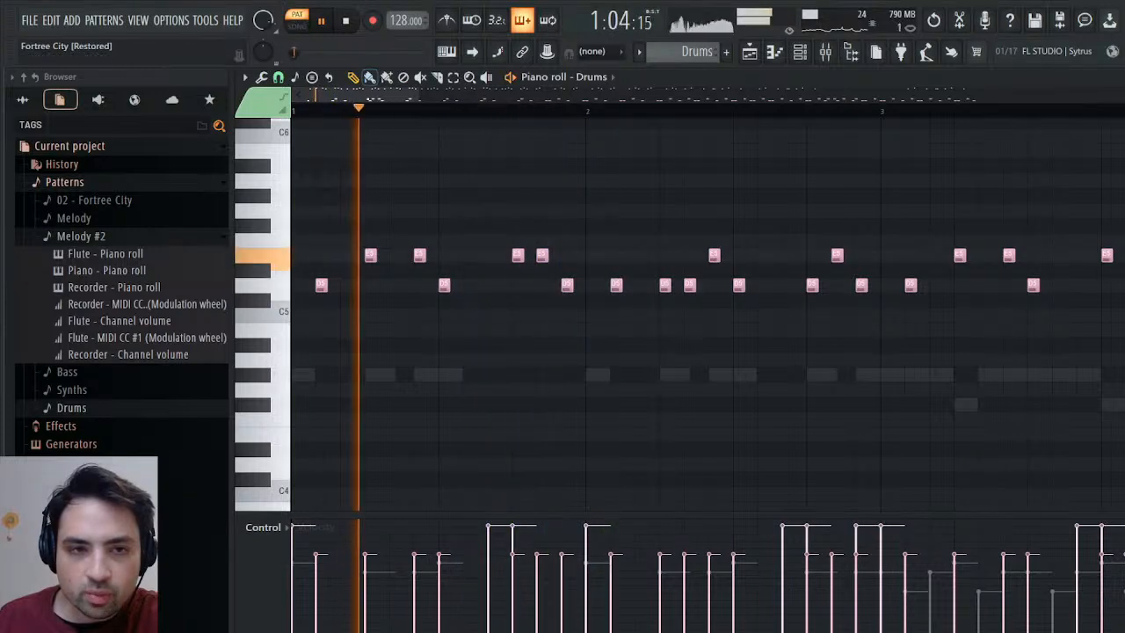
drag(480, 98, 970, 116)
scroll(902, 336, down, 7)
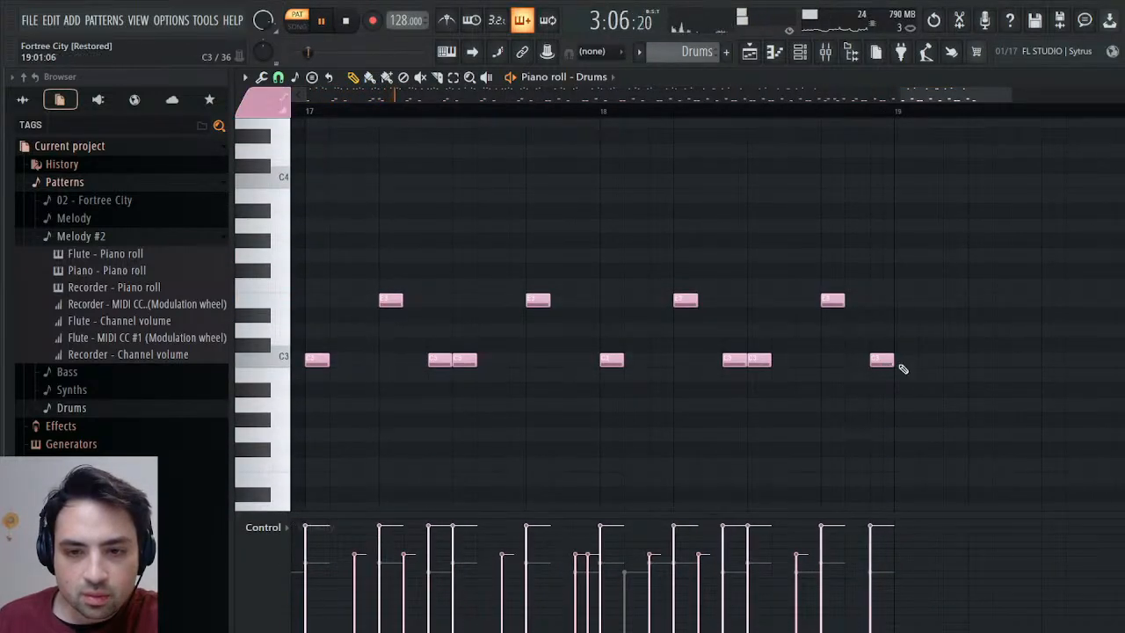
click(903, 368)
drag(819, 109, 884, 124)
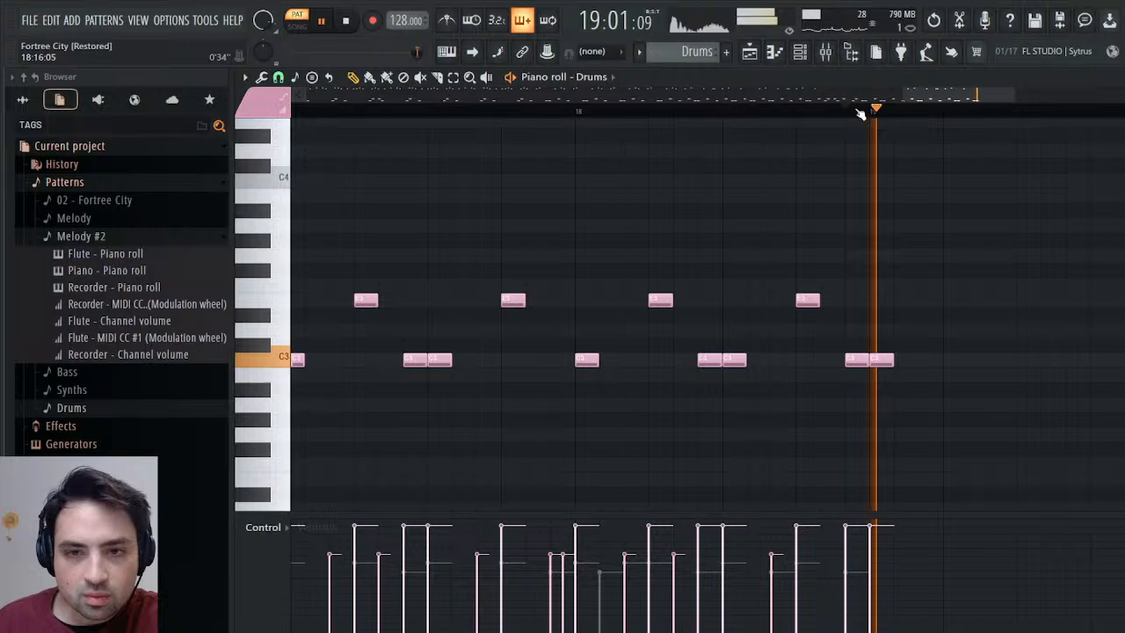
Replace the Drums channel's D5 note at the start of bar 19 with an E5 note.
scroll(967, 269, up, 5)
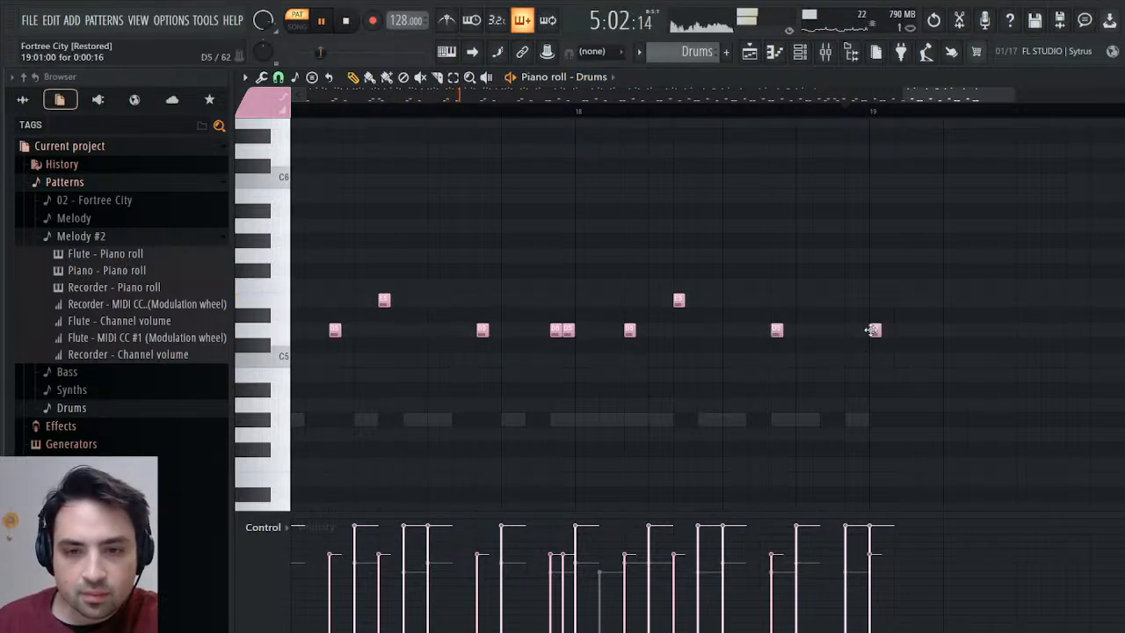
right_click(873, 330)
click(874, 300)
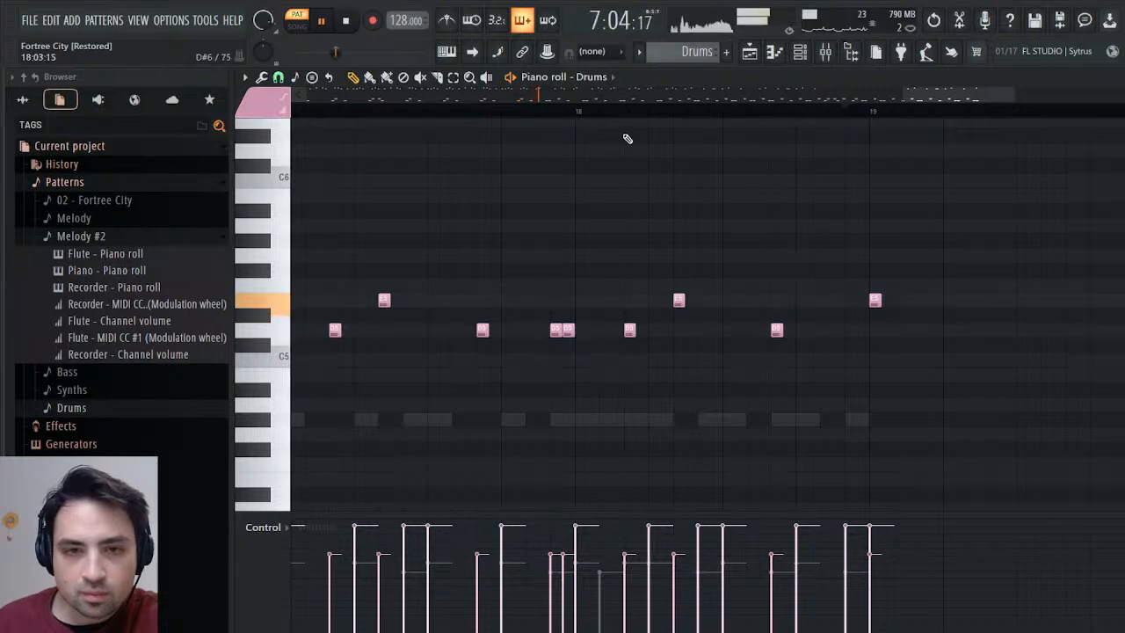
Add a G#4 note at the start of bar 19 in the Noise channel and replay the ending in song mode.
key(Down)
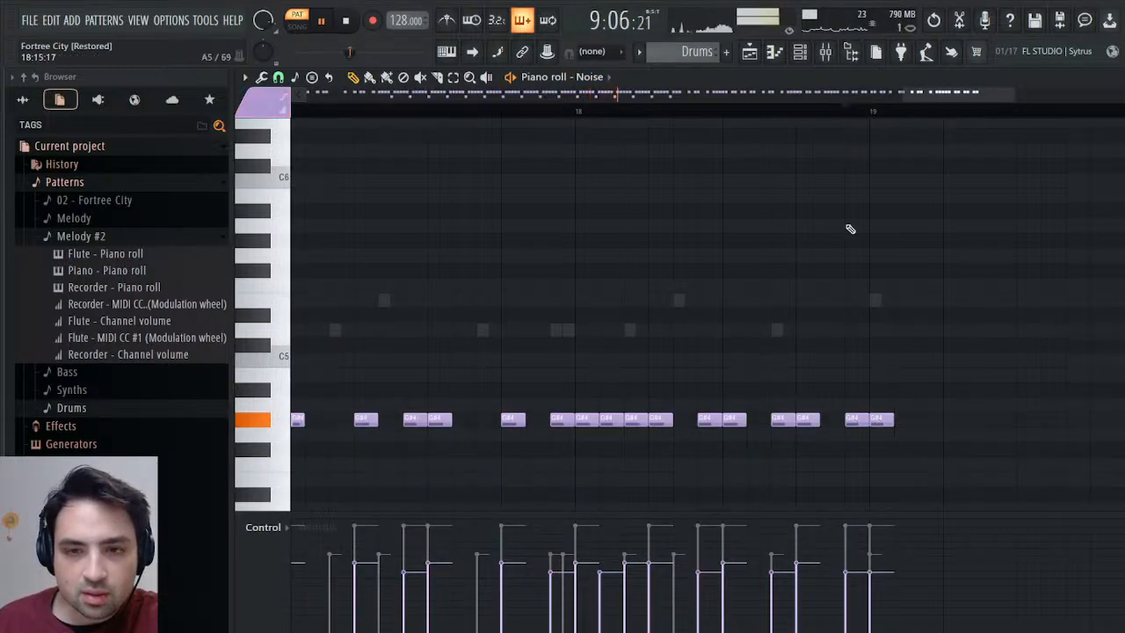
click(817, 110)
click(749, 54)
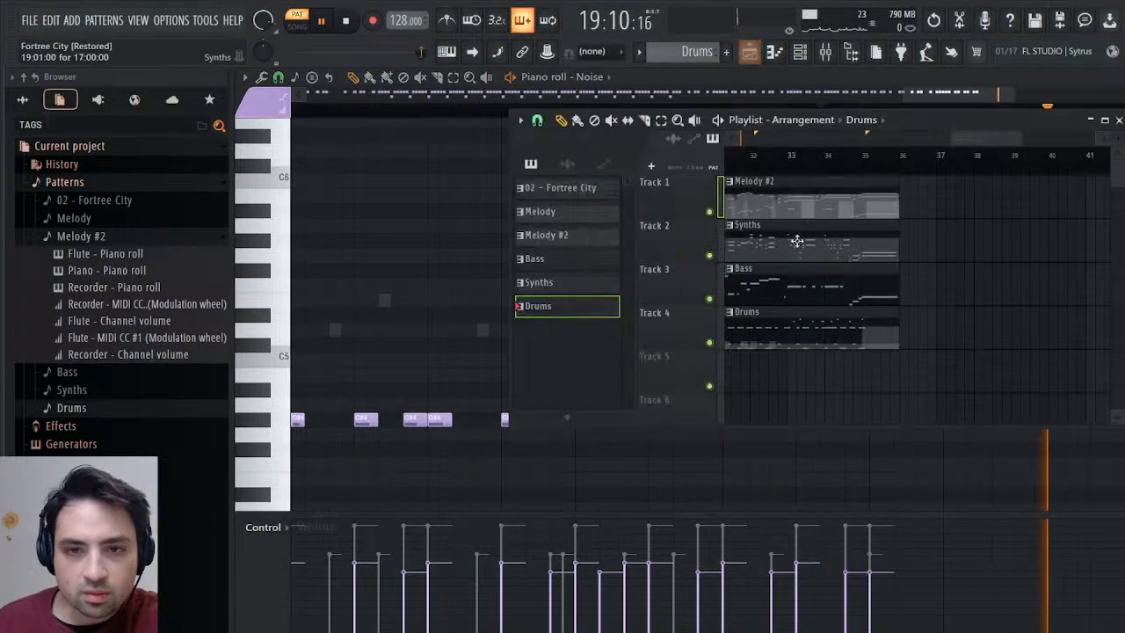
key(l)
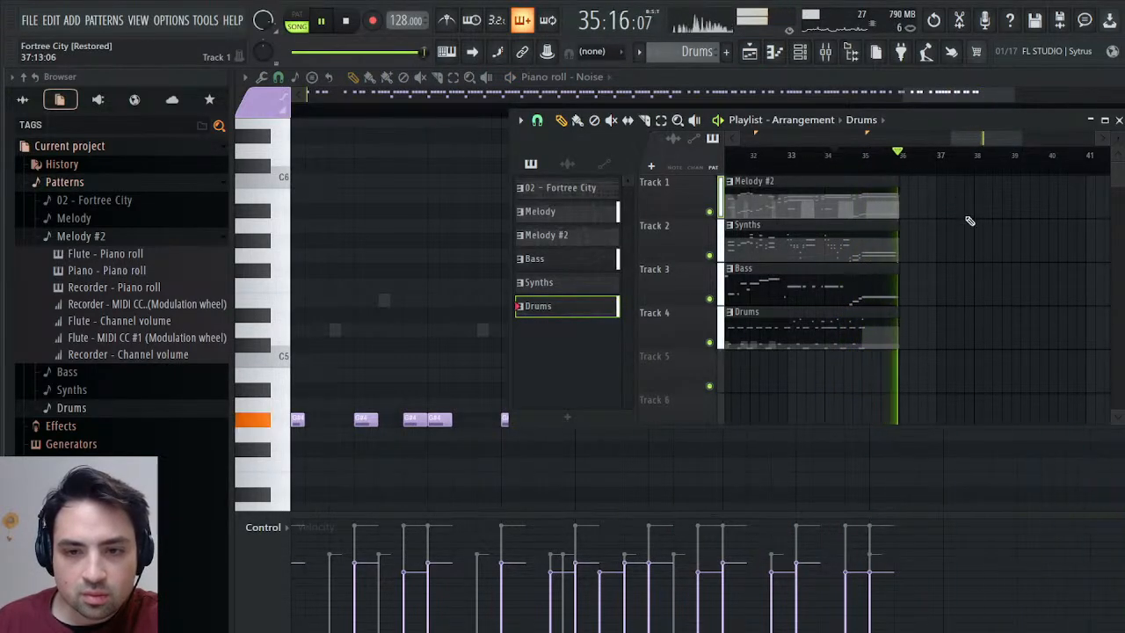
click(857, 155)
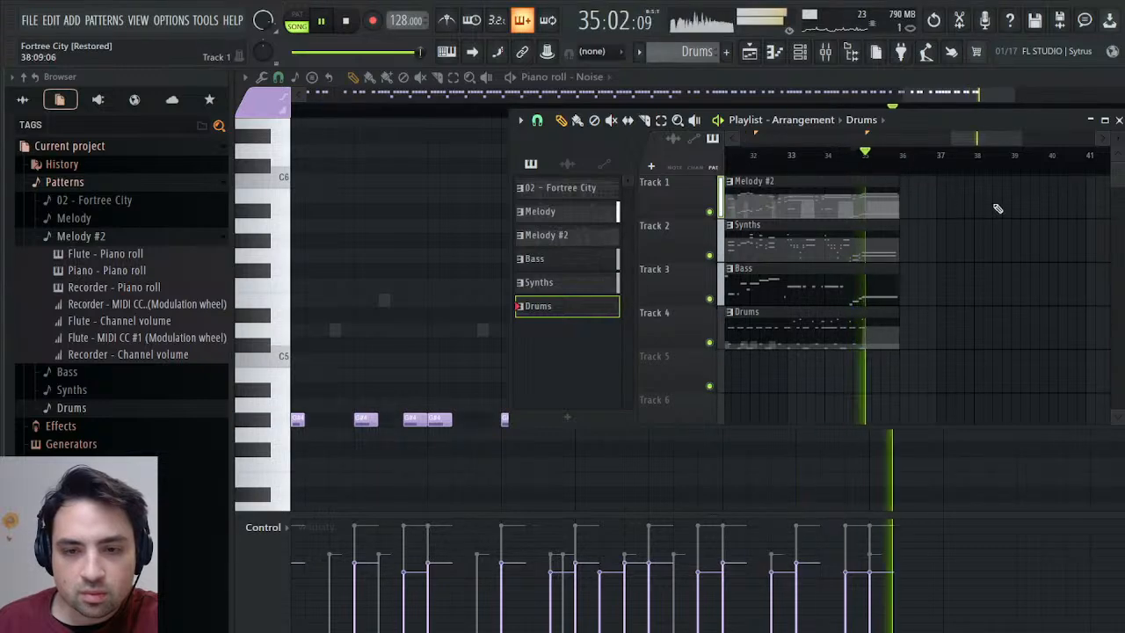
click(826, 155)
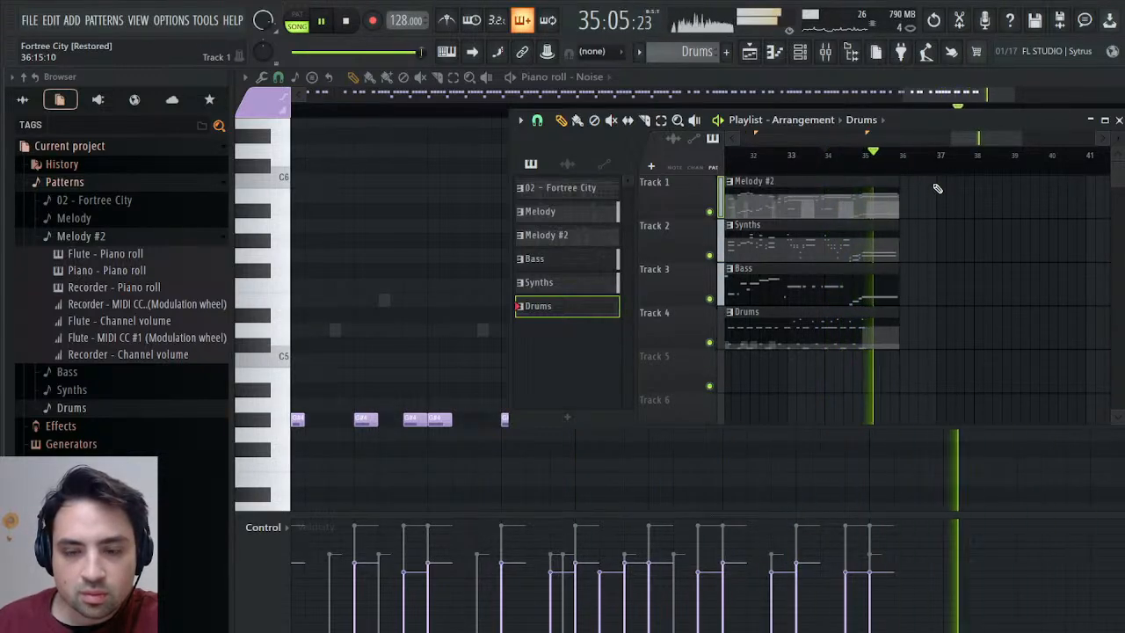
Extend the Noise channel's final G#4 note to the start of bar 20 and lay a G#4 slide note over its tail.
click(1119, 120)
drag(1036, 432, 1088, 431)
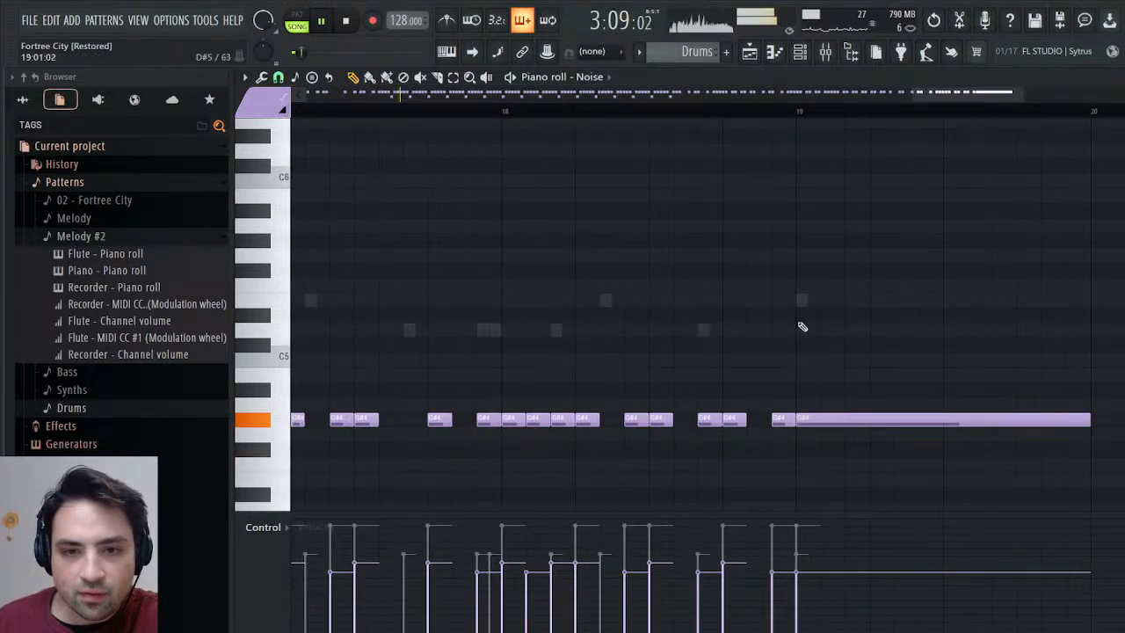
drag(819, 392, 826, 421)
right_click(1088, 421)
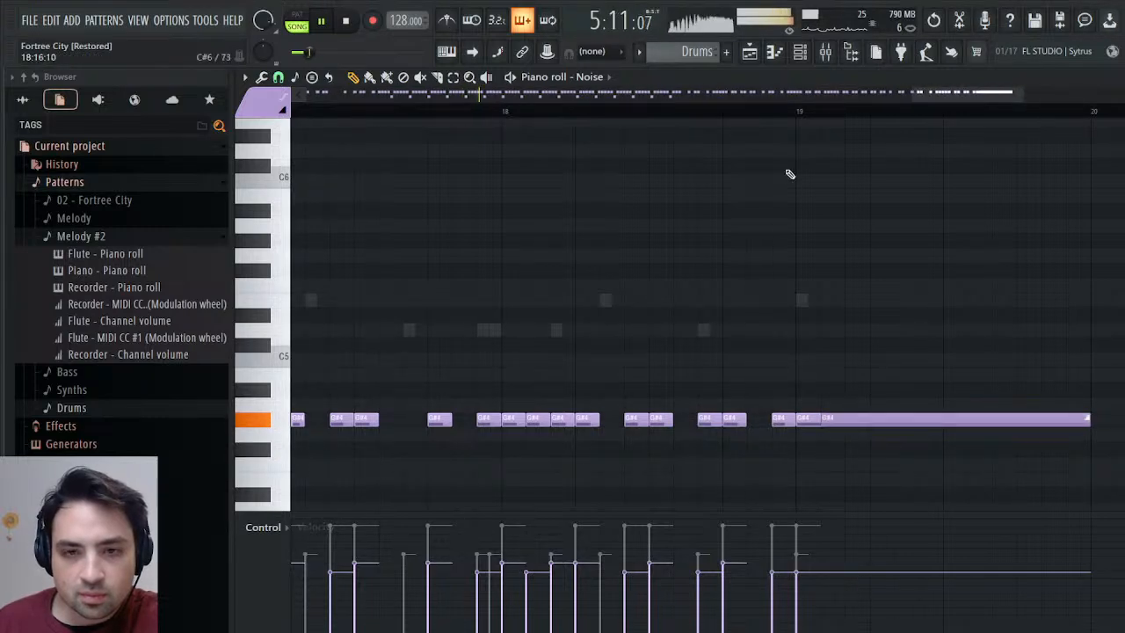
Replay the song's ending from bar 34 to hear the held noise note.
click(748, 114)
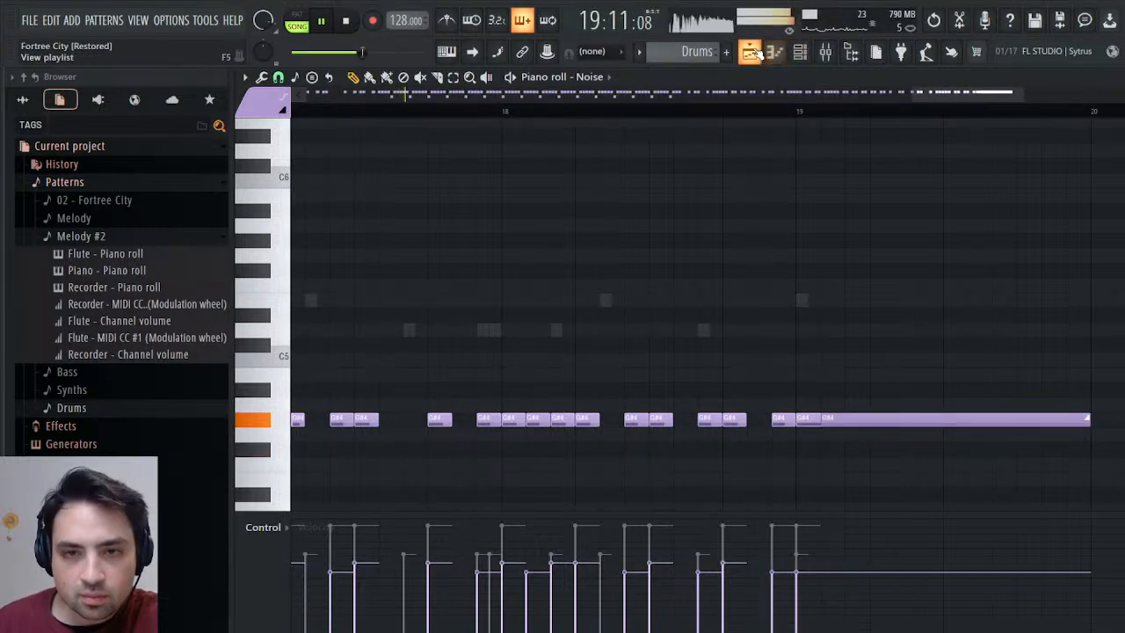
key(F5)
click(850, 155)
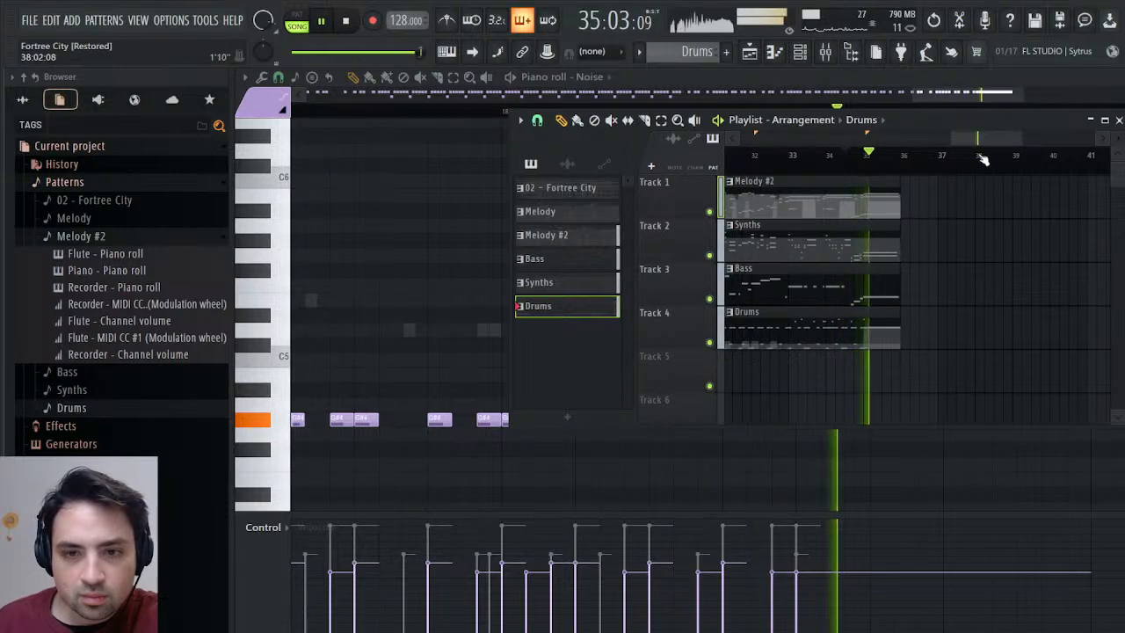
Shorten the Noise channel's final held note and its slide note to the middle of bar 19, and replay the ending.
key(F5)
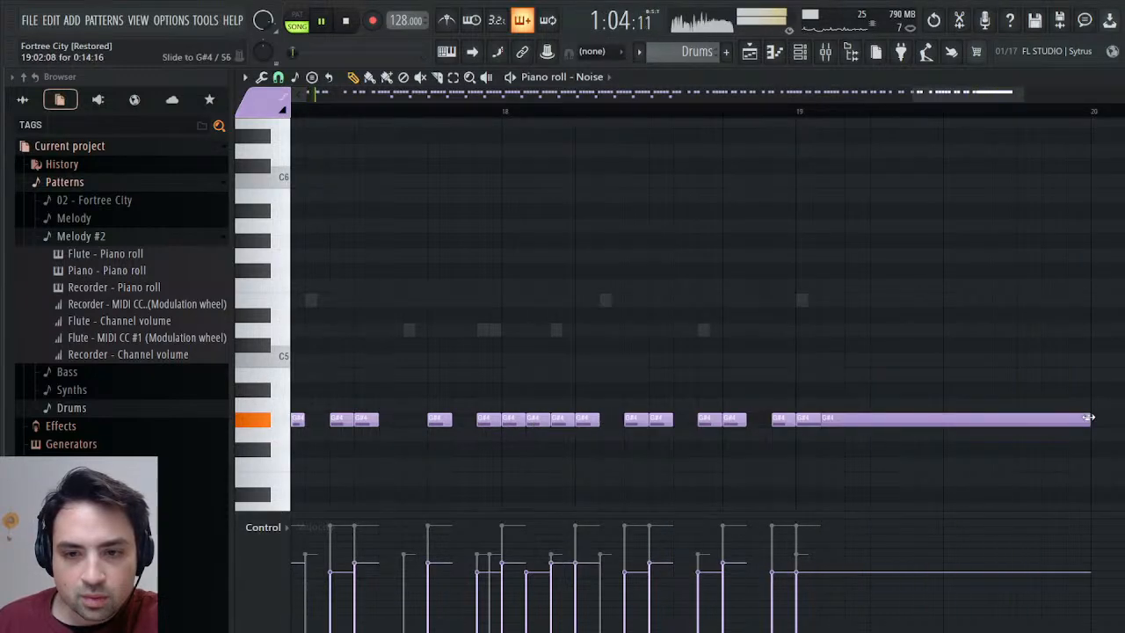
drag(1089, 419, 939, 420)
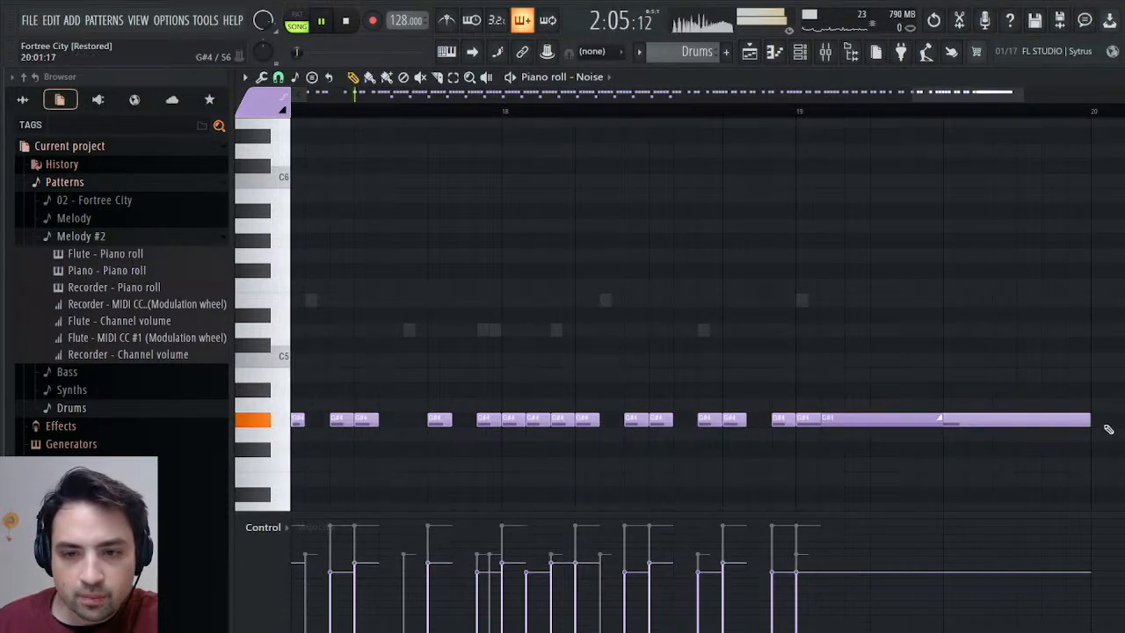
drag(1090, 420, 943, 422)
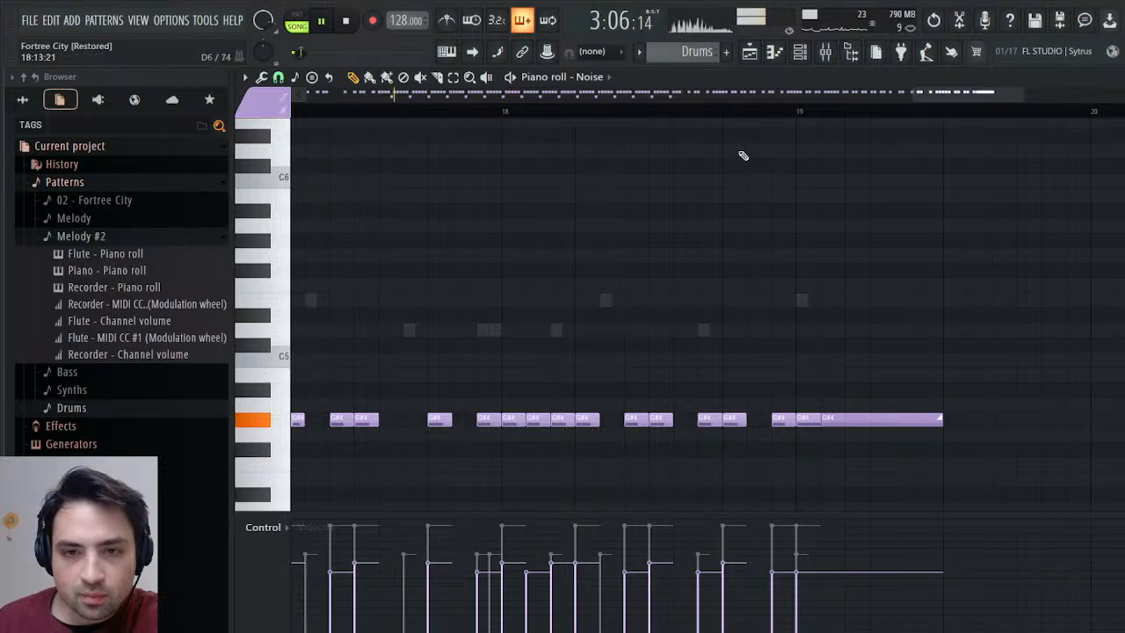
click(771, 111)
click(749, 53)
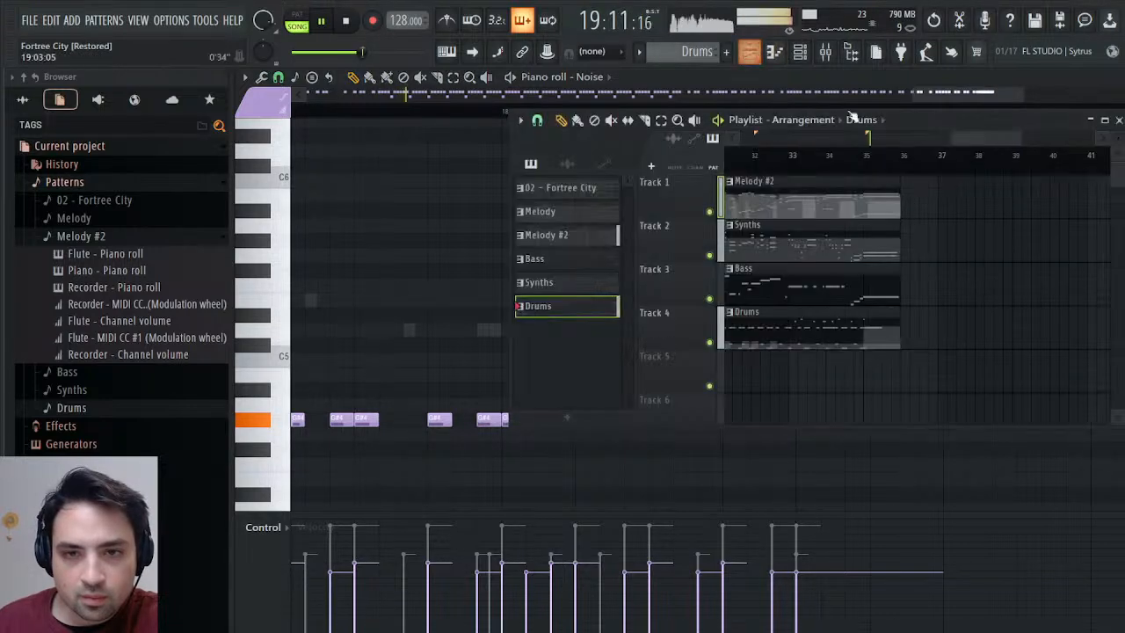
click(843, 154)
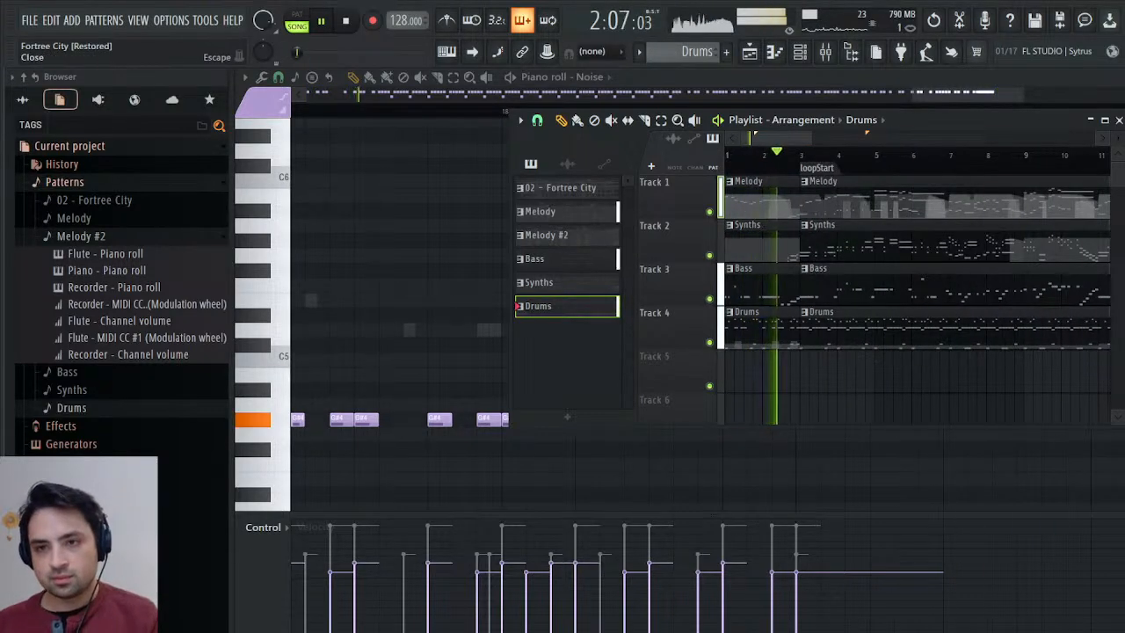
Close the playlist, return to the channel rack, stop playback and save the project.
key(F6)
click(1118, 119)
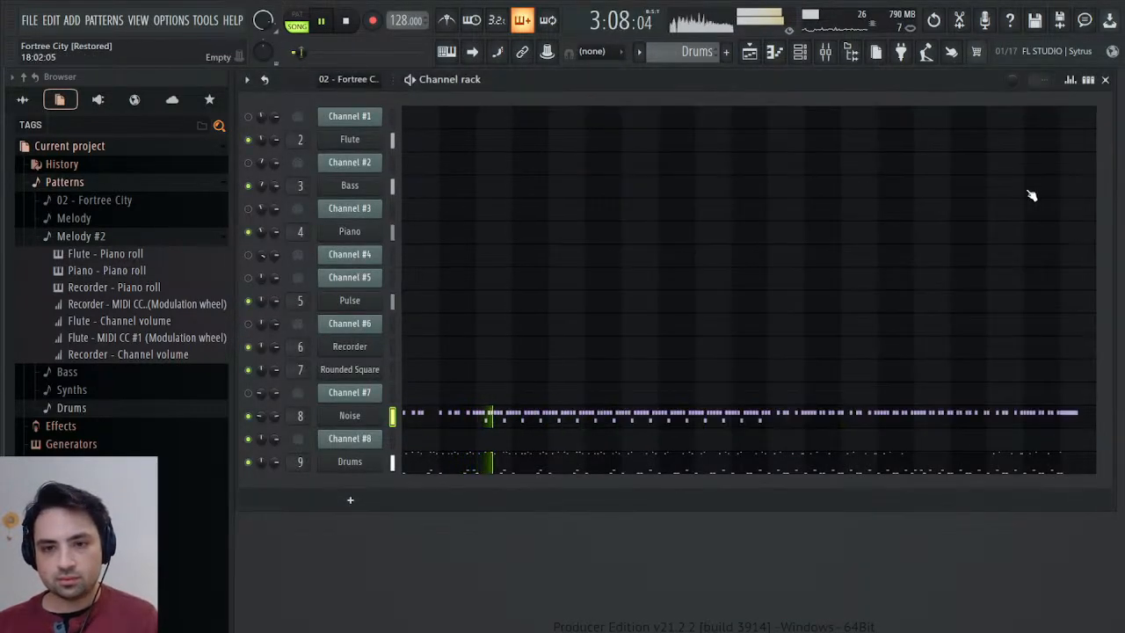
key(space)
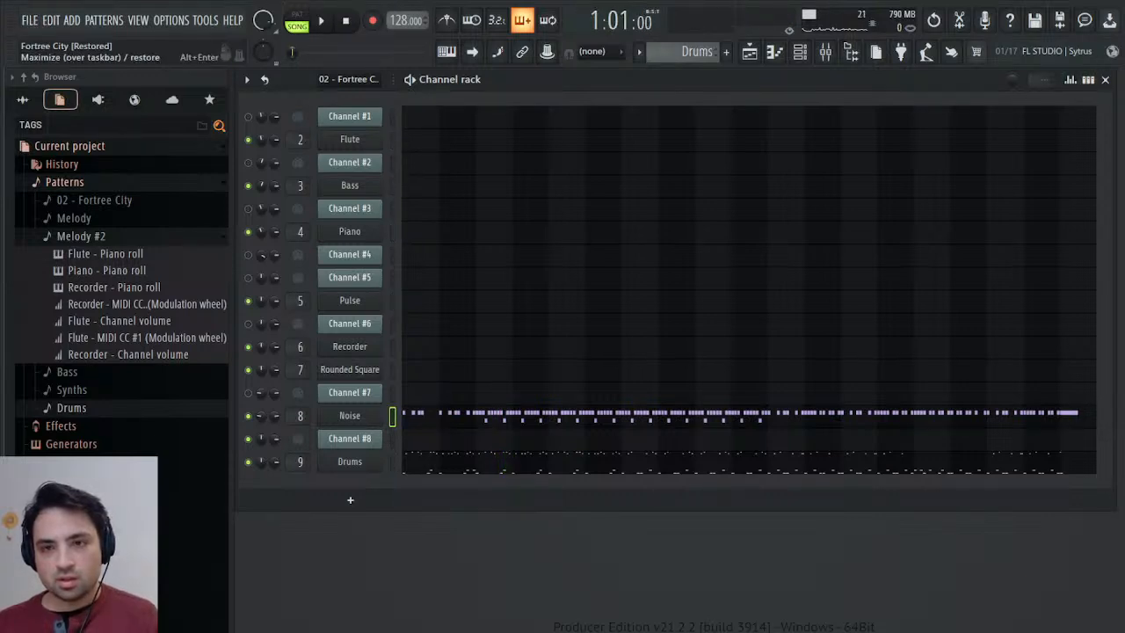
click(1122, 14)
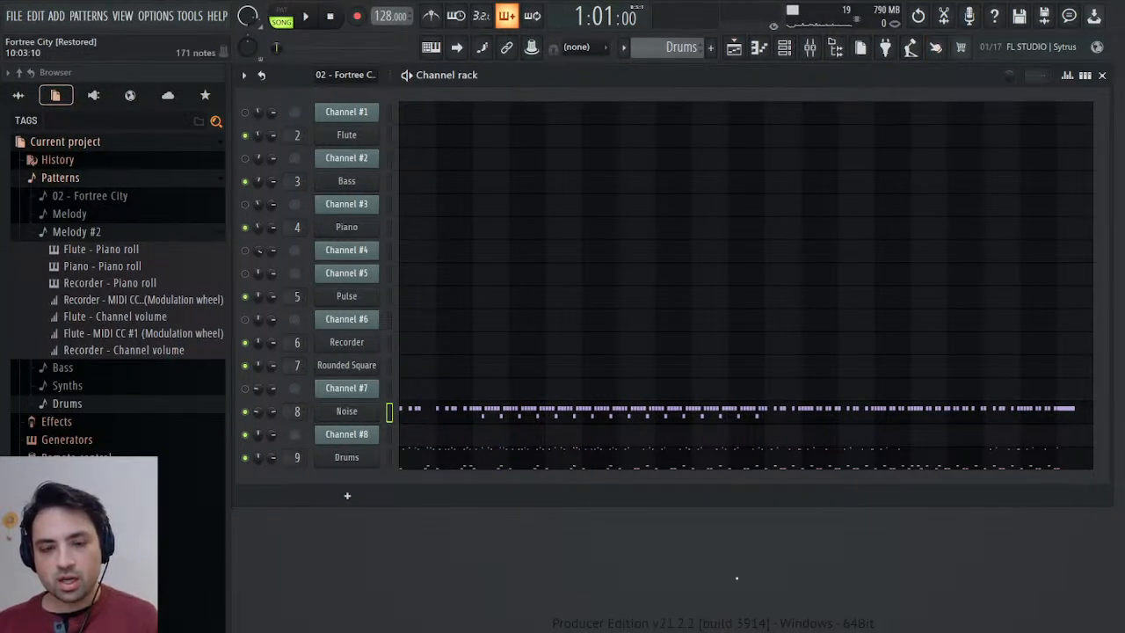
key(ctrl+s)
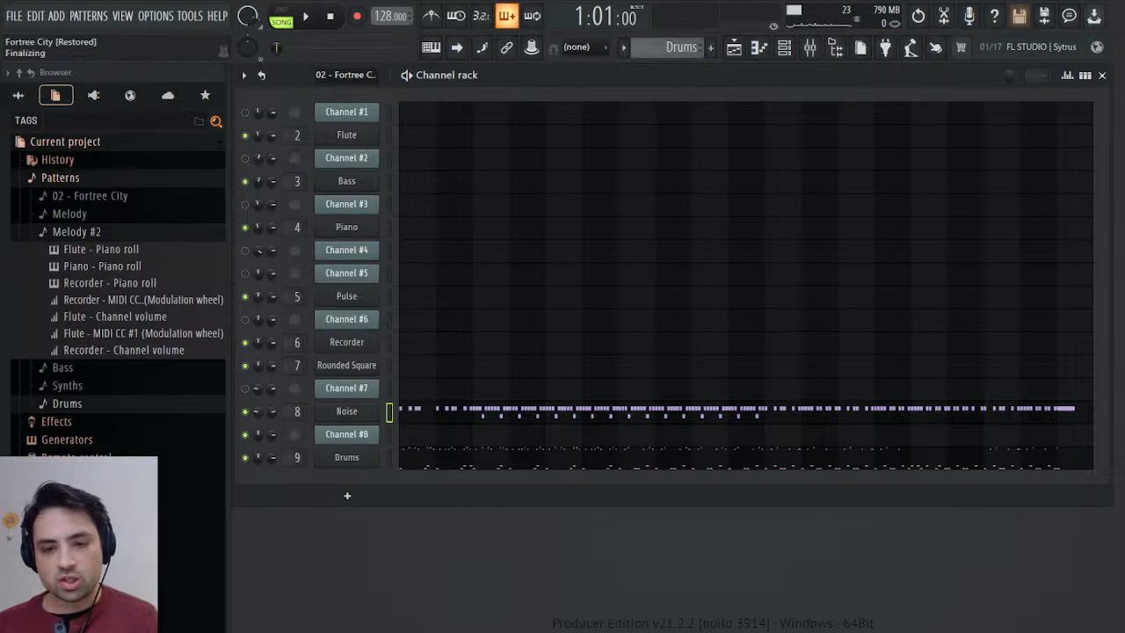
Play the song through to its ending, slightly lowering the Pulse mixer track's volume, and stop playback.
click(308, 17)
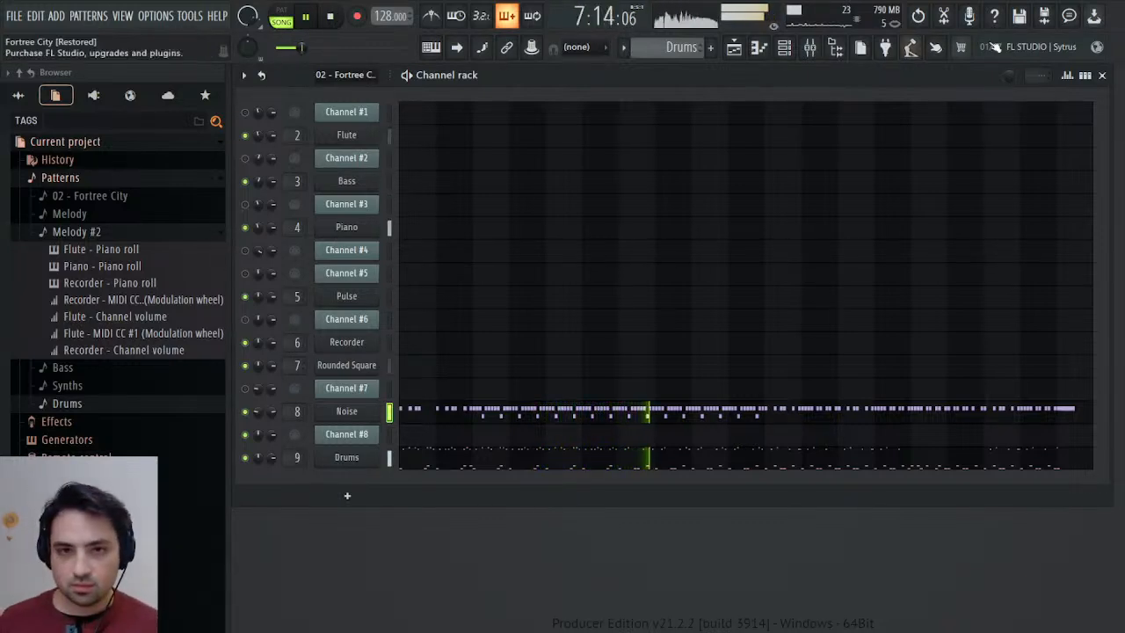
click(820, 49)
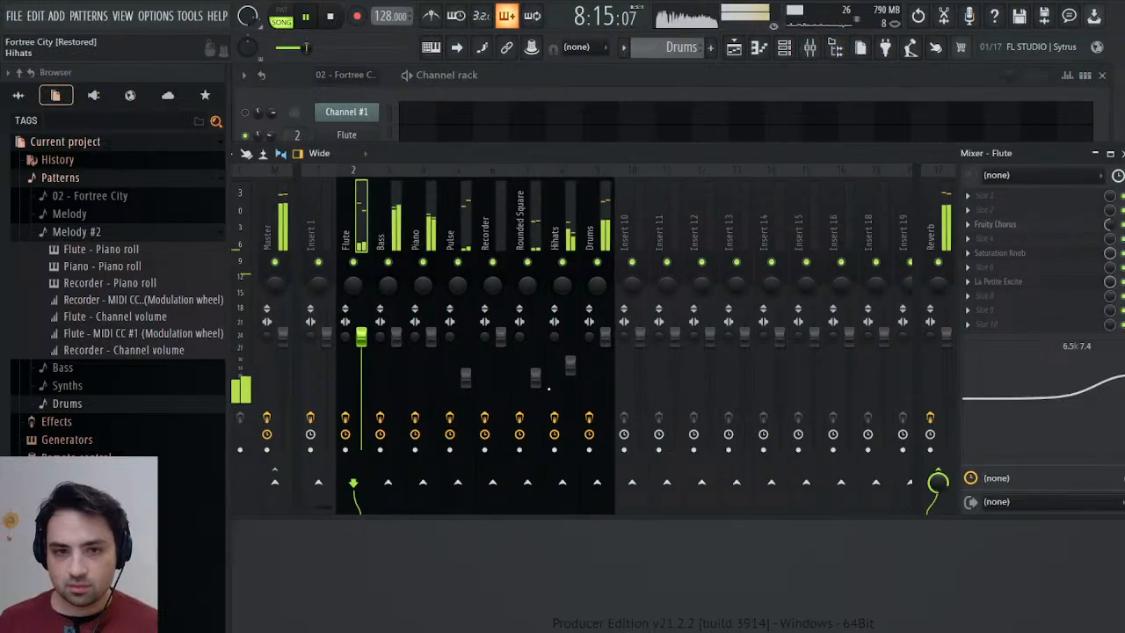
drag(465, 377, 470, 389)
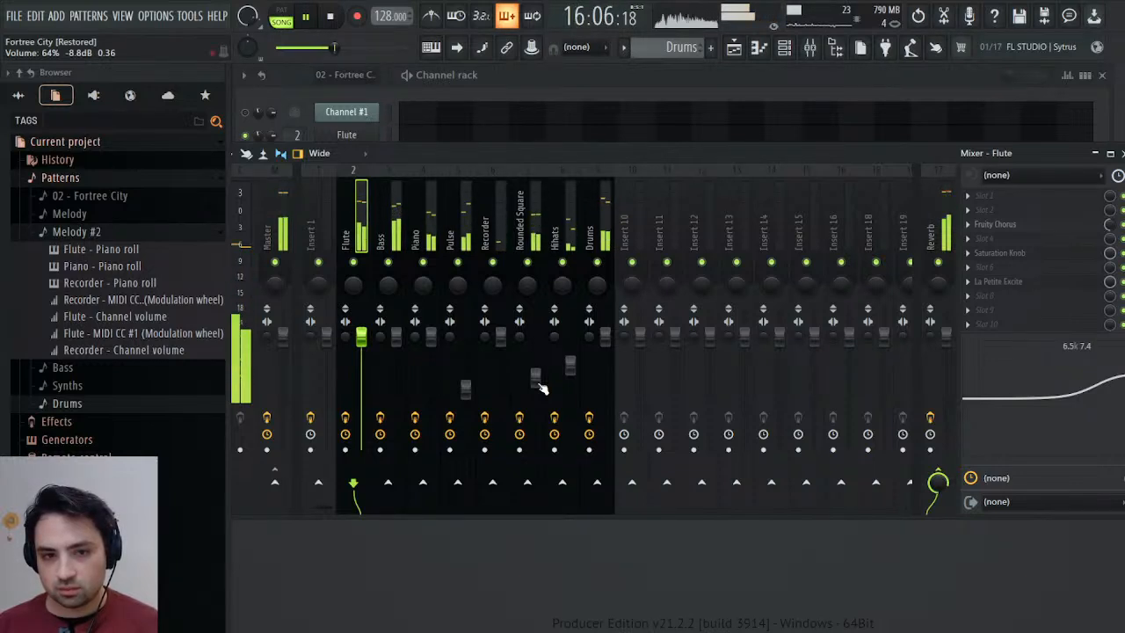
click(735, 50)
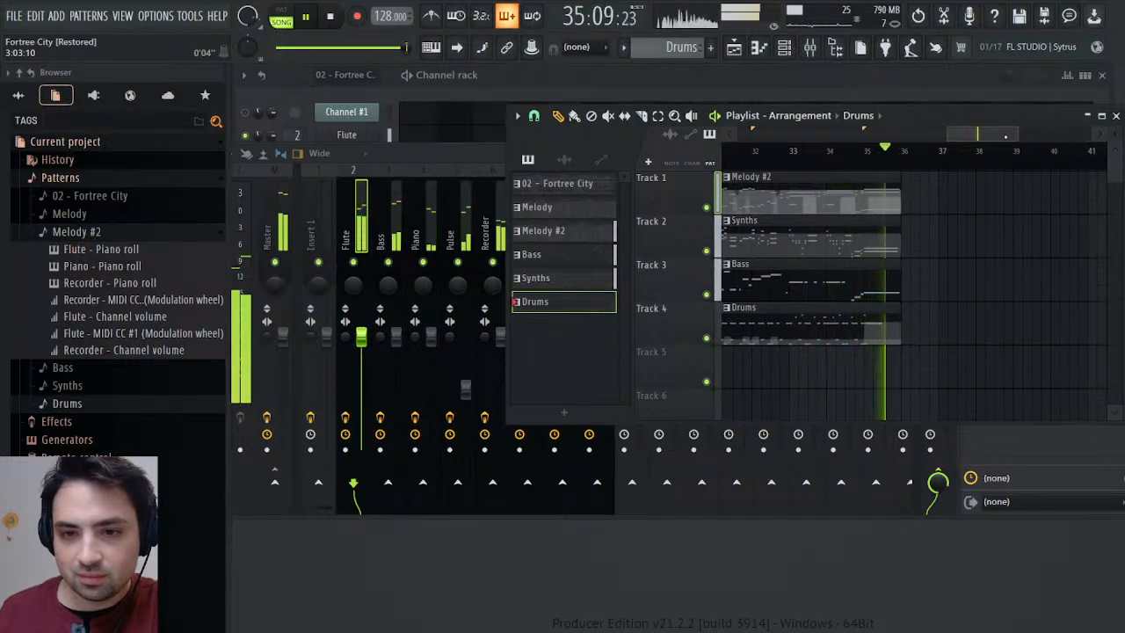
key(space)
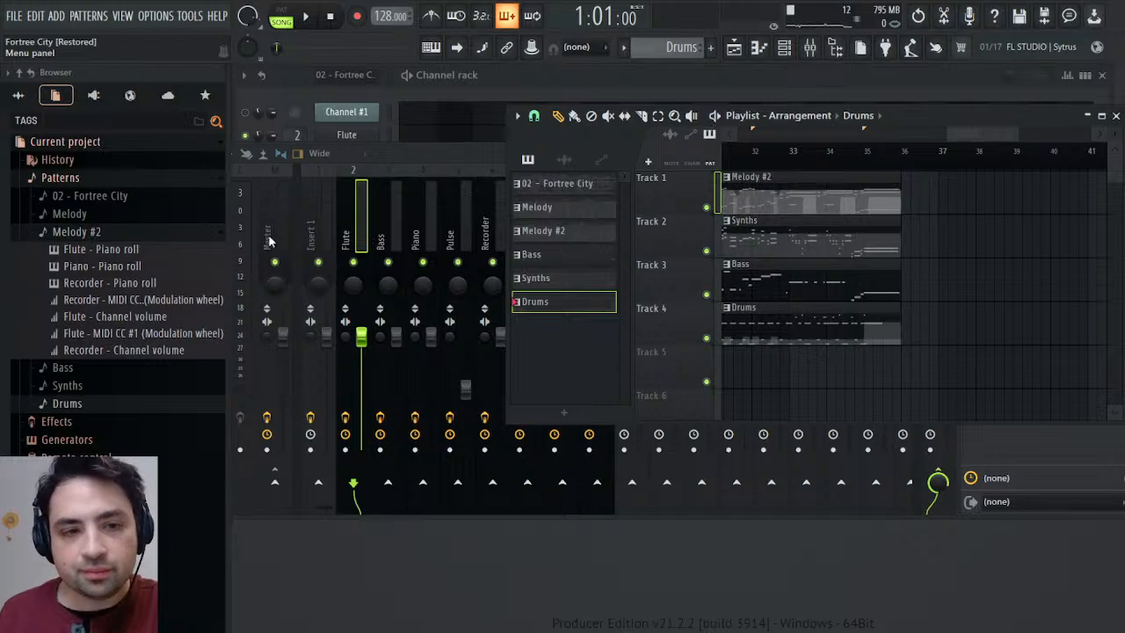
Export the finished song and start rendering it.
click(683, 396)
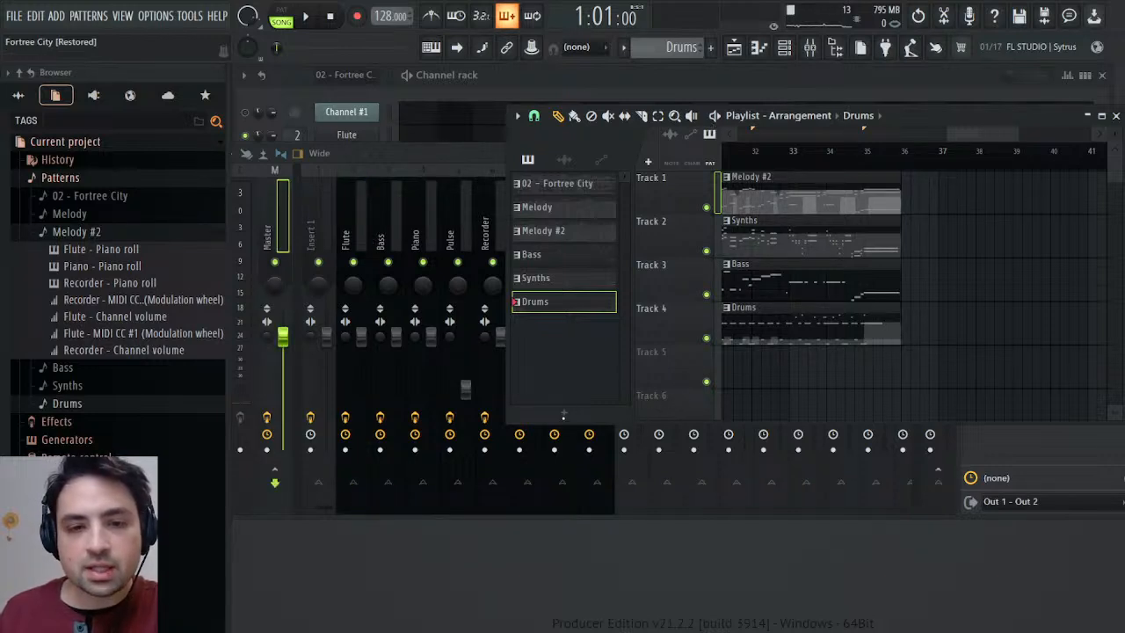
click(741, 542)
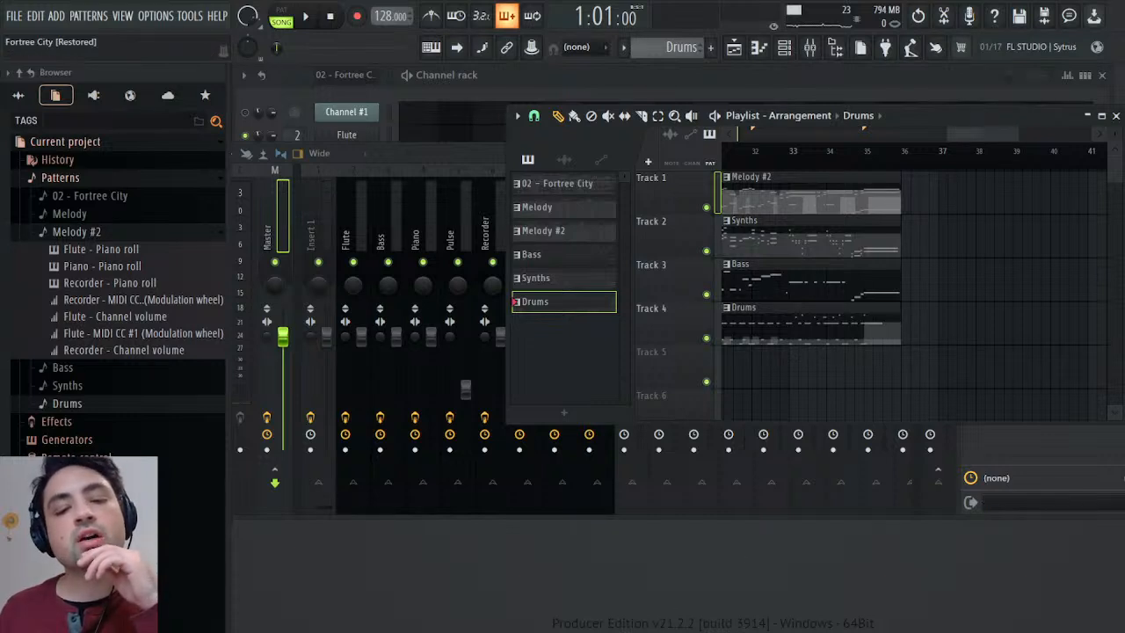